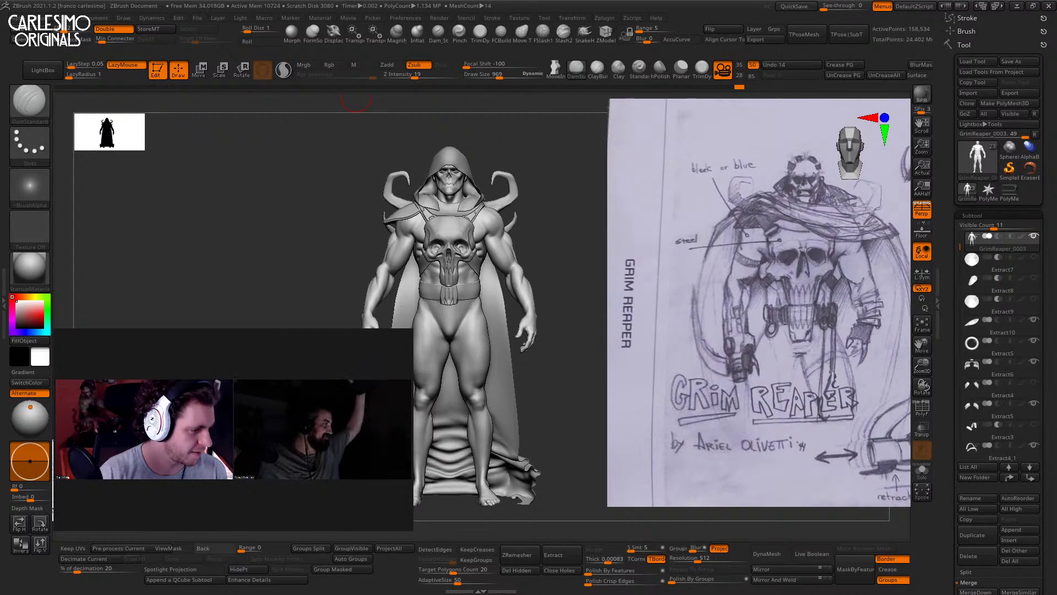
Switch to the Move brush and enlarge its draw size to about 1504 for shaping the body
alt+right_drag(548, 349, 588, 345)
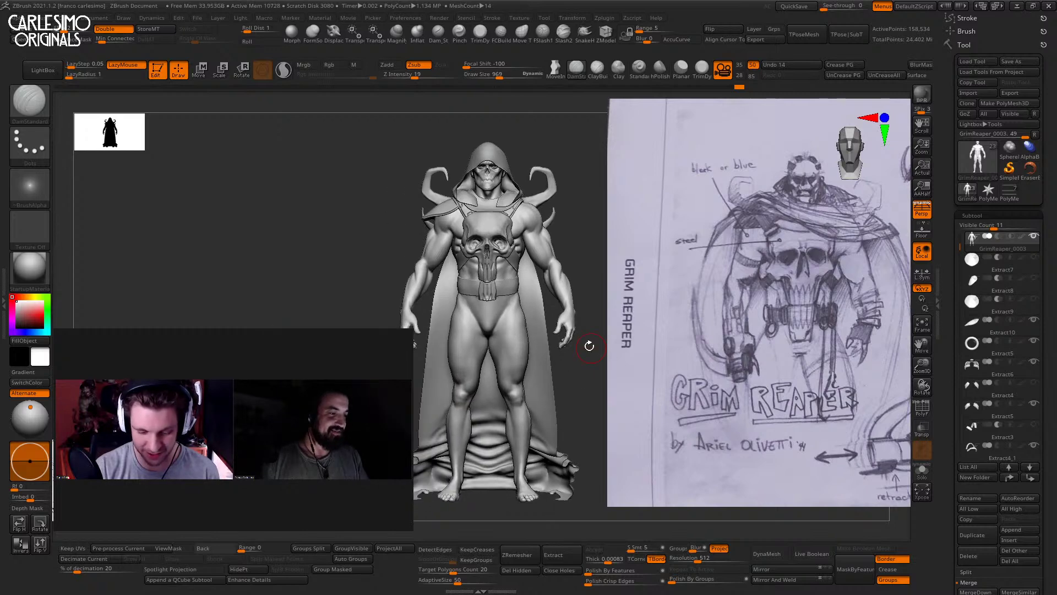
mouse_move(566, 295)
ctrl+right_down()
mouse_move(531, 324)
mouse_move(624, 331)
ctrl+right_up()
ctrl+right_drag(479, 242, 432, 276)
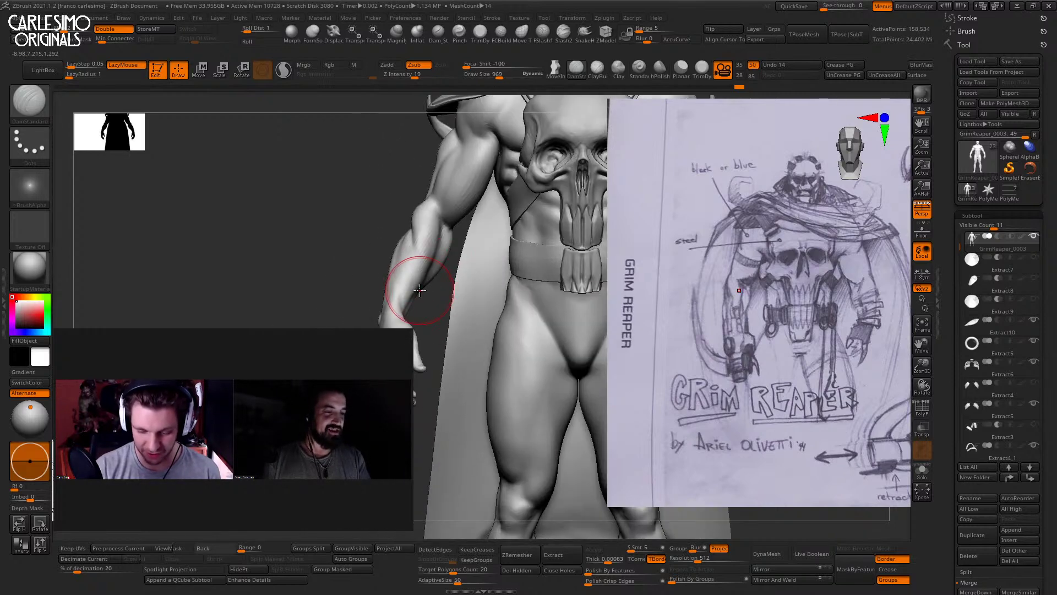
key(b)
key(m)
key(v)
key(s)
drag(420, 283, 388, 283)
alt+right_drag(387, 284, 639, 378)
alt+right_drag(548, 401, 591, 394)
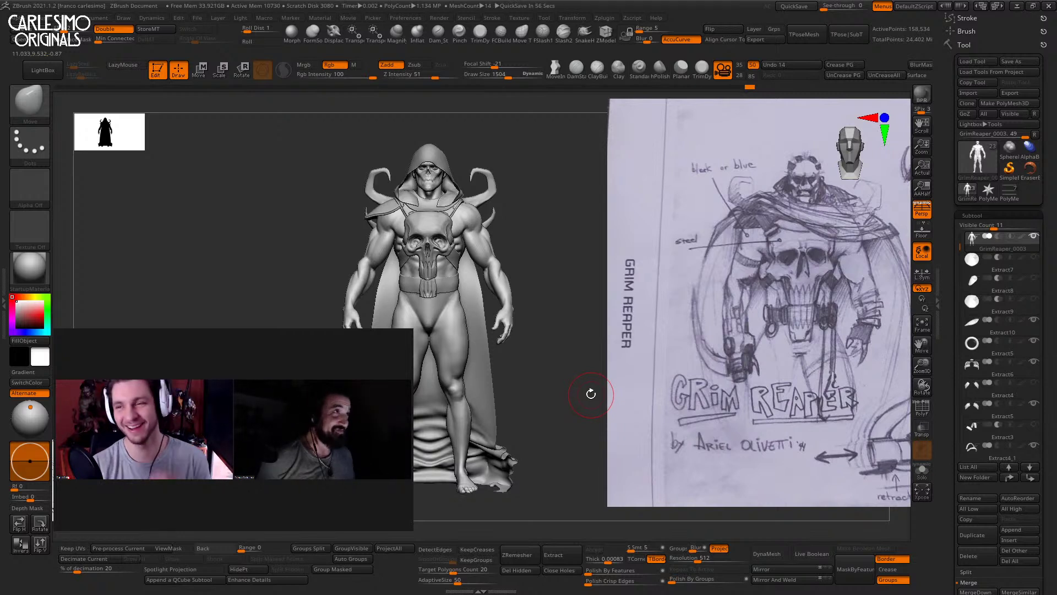
Nudge the body's elbow with the Move brush and make the large chest skull the active subtool
ctrl+right_drag(591, 393, 579, 153)
click(598, 70)
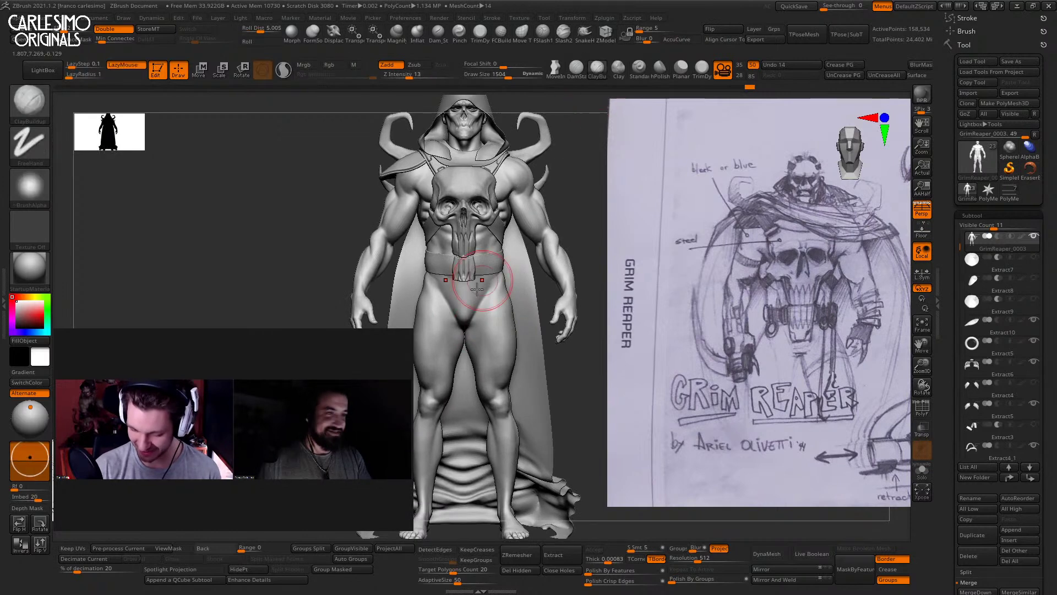
mouse_move(484, 312)
ctrl+right_down()
mouse_move(602, 342)
mouse_move(486, 308)
mouse_move(495, 312)
mouse_move(514, 276)
mouse_move(491, 314)
mouse_move(488, 278)
ctrl+right_up()
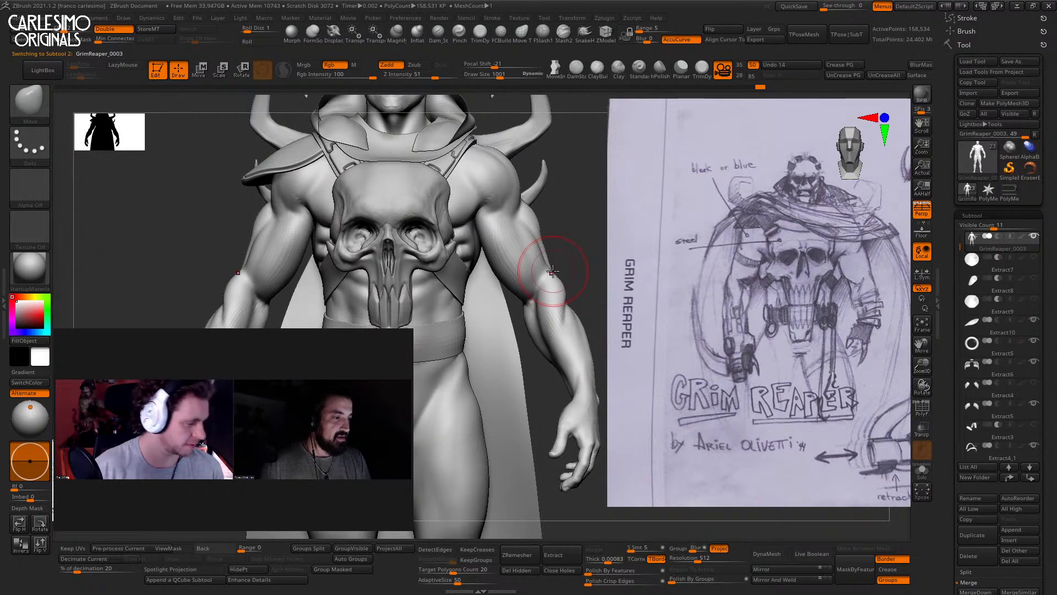
mouse_move(553, 272)
ctrl+right_down()
mouse_move(574, 269)
mouse_move(557, 283)
ctrl+right_up()
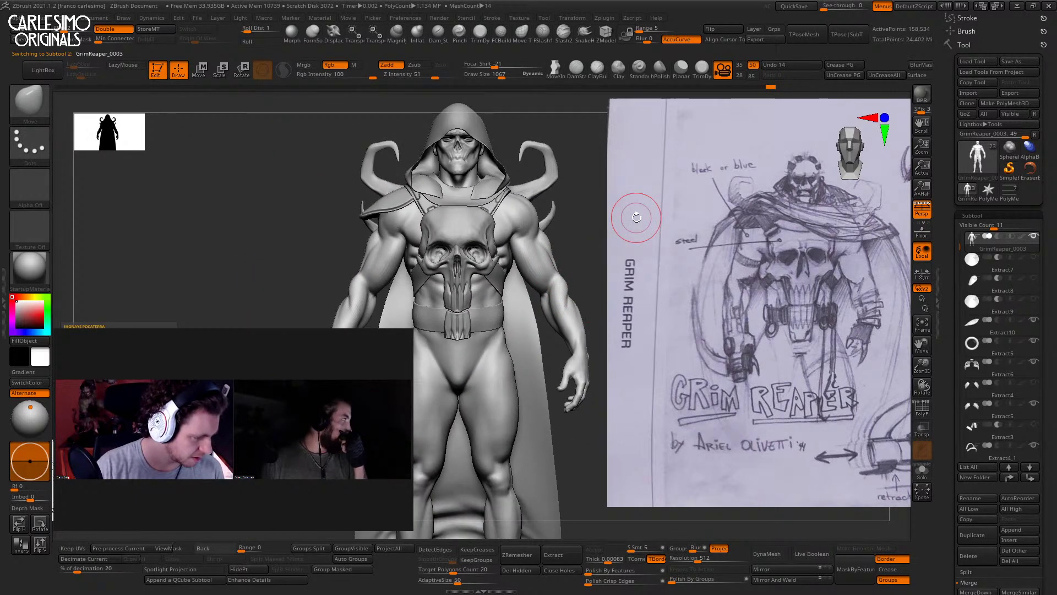
alt+click(473, 234)
alt+right_drag(477, 220, 488, 237)
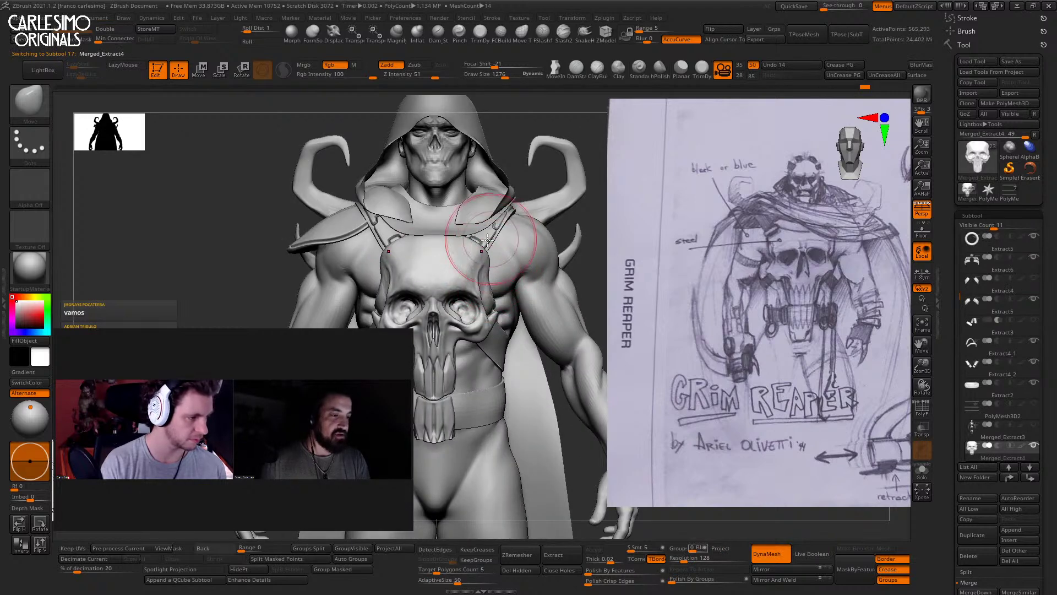
Enlarge the coloured comic reference in Spotlight to examine the hooded figure's cloak, shoulder and arm
key(z)
key(shift+z)
key(shift+z)
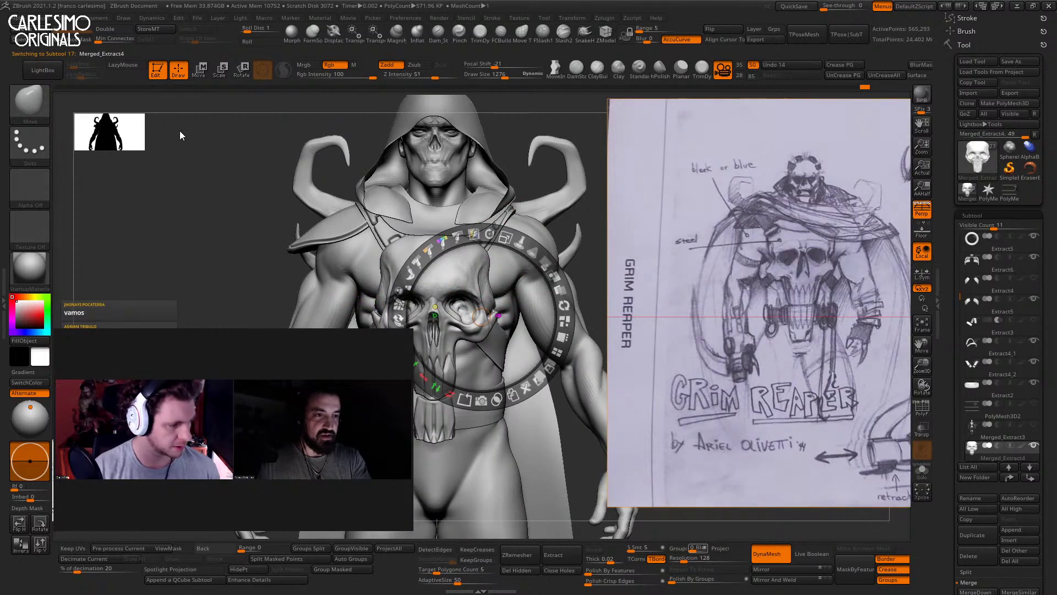
drag(271, 357, 391, 274)
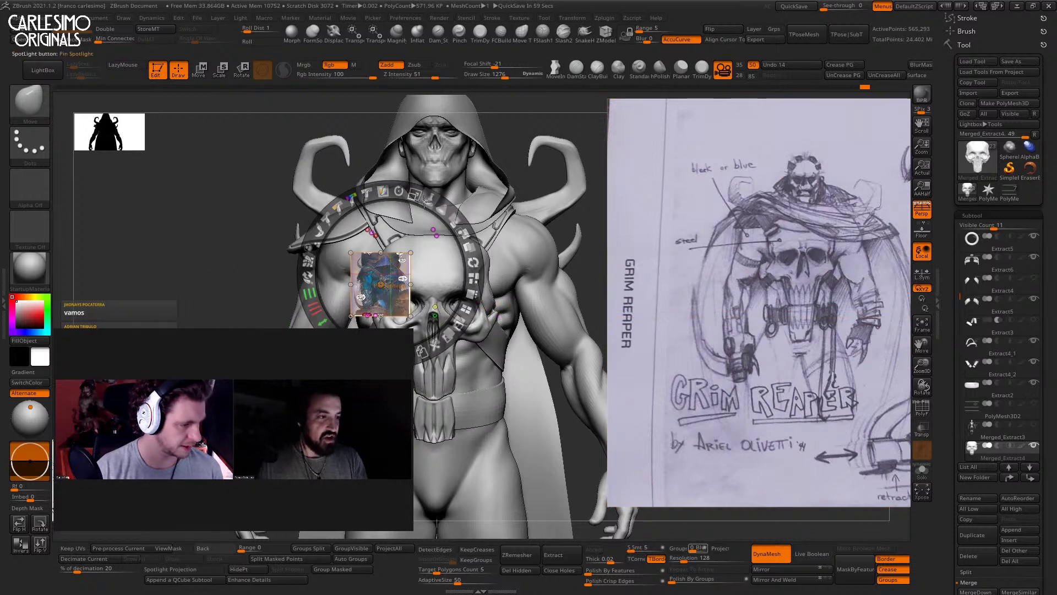
mouse_move(417, 193)
mouse_down()
mouse_move(488, 419)
mouse_move(445, 413)
mouse_move(475, 286)
mouse_up()
drag(413, 265, 336, 211)
key(z)
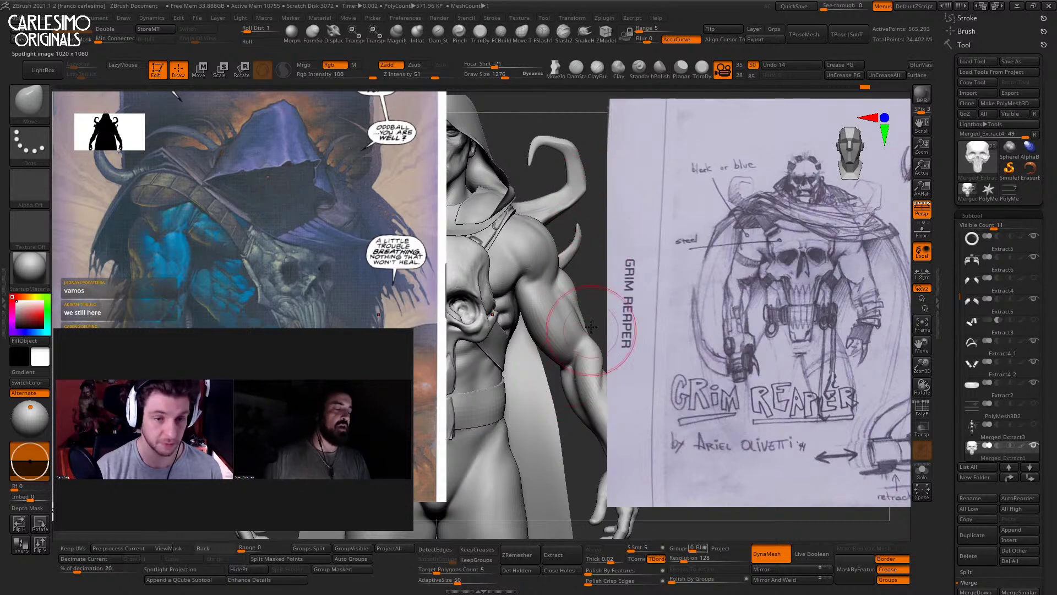
Shrink the coloured comic reference and place it just below the silhouette thumbnail
key(z)
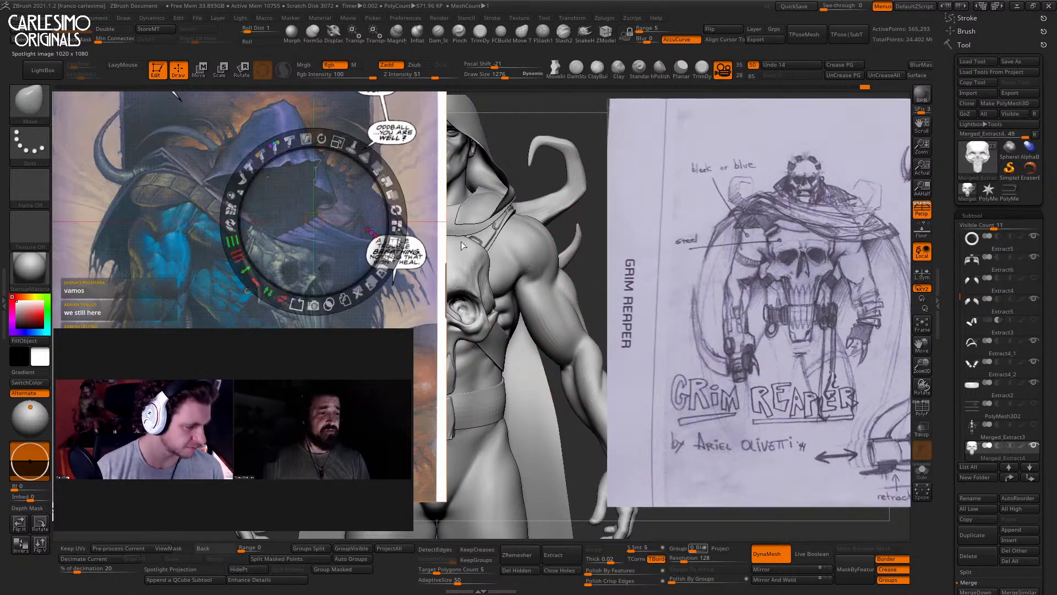
drag(337, 141, 205, 124)
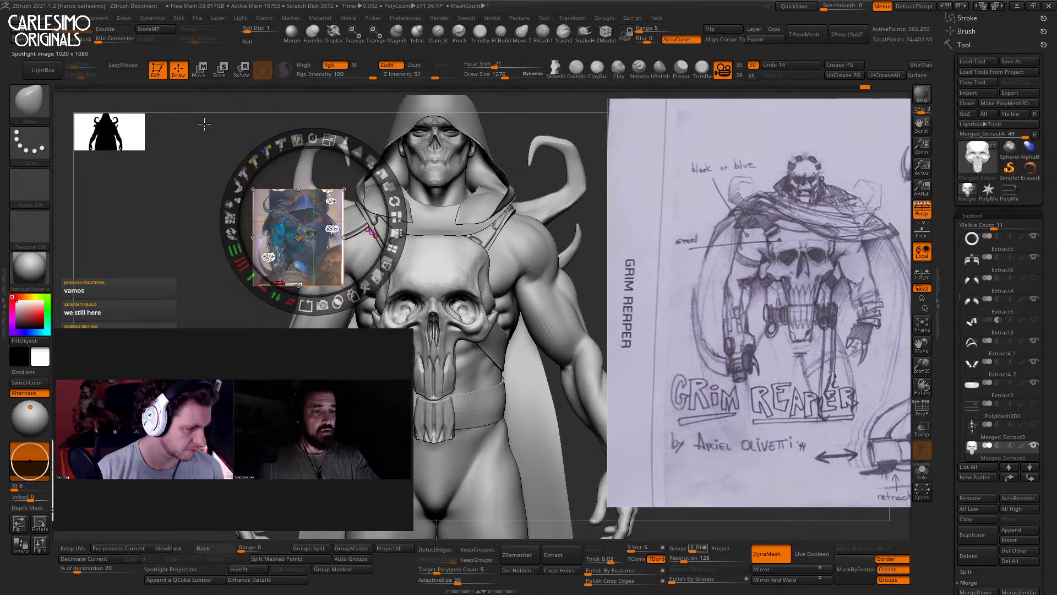
drag(313, 221, 204, 219)
drag(314, 249, 131, 227)
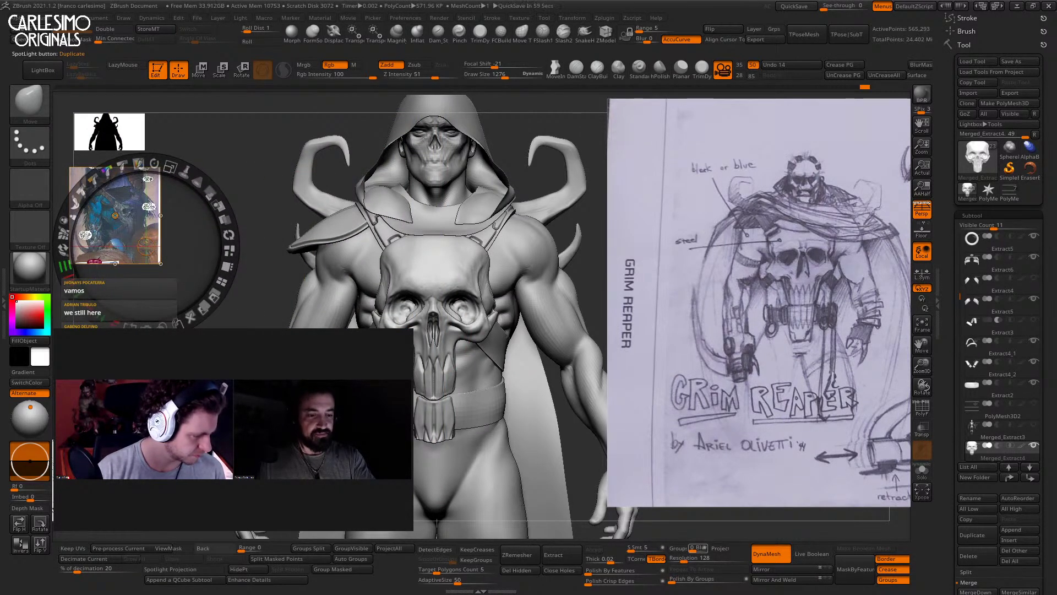
Select the Grim Reaper pencil sketch in Spotlight and reposition it beside the sculpted figure
click(591, 264)
click(604, 268)
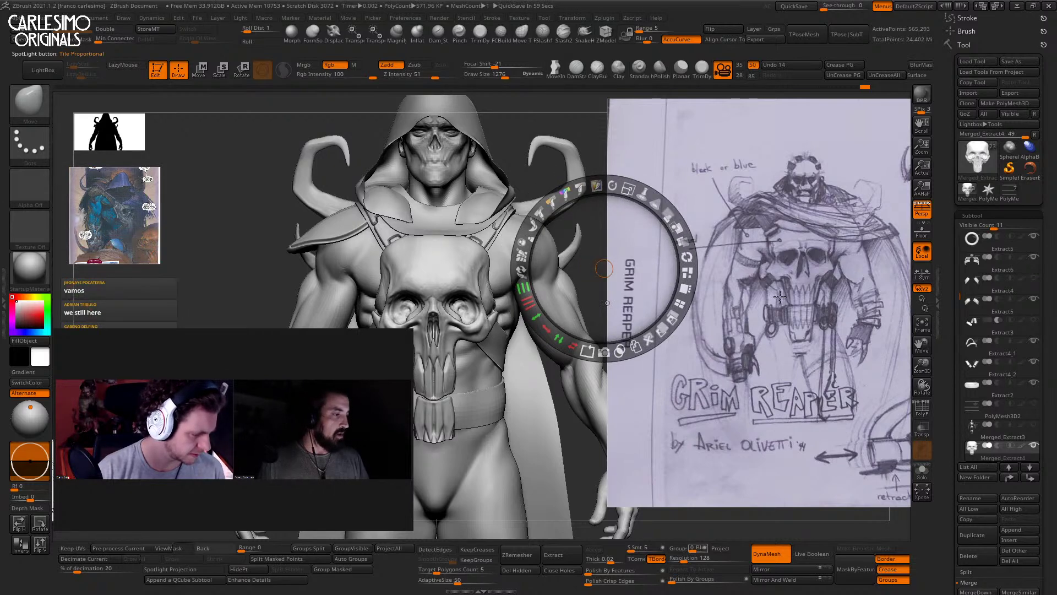
drag(768, 306, 806, 317)
drag(829, 238, 816, 237)
mouse_move(816, 280)
mouse_down()
mouse_move(787, 260)
mouse_move(520, 303)
mouse_up()
key(z)
key(z)
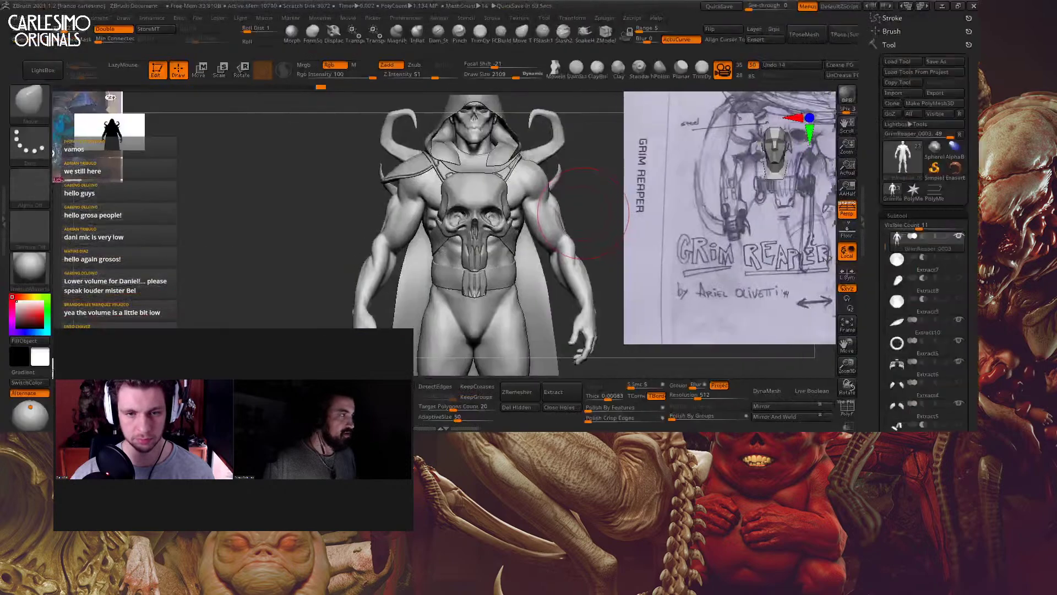
Enlarge the program window in width and height until it nearly fills the screen
drag(979, 357, 1043, 357)
mouse_move(984, 425)
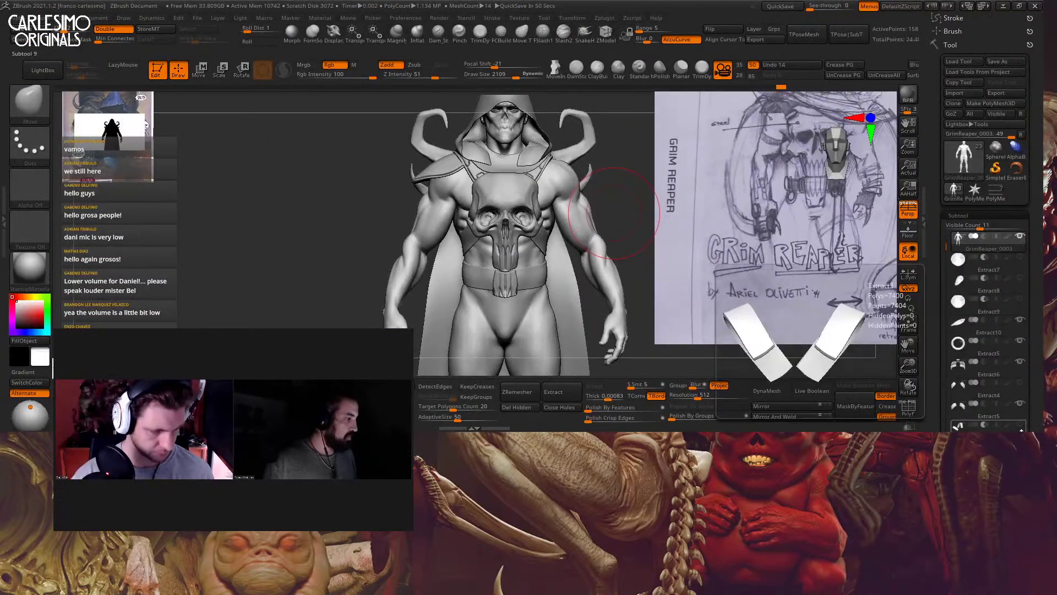
drag(1035, 431, 1038, 572)
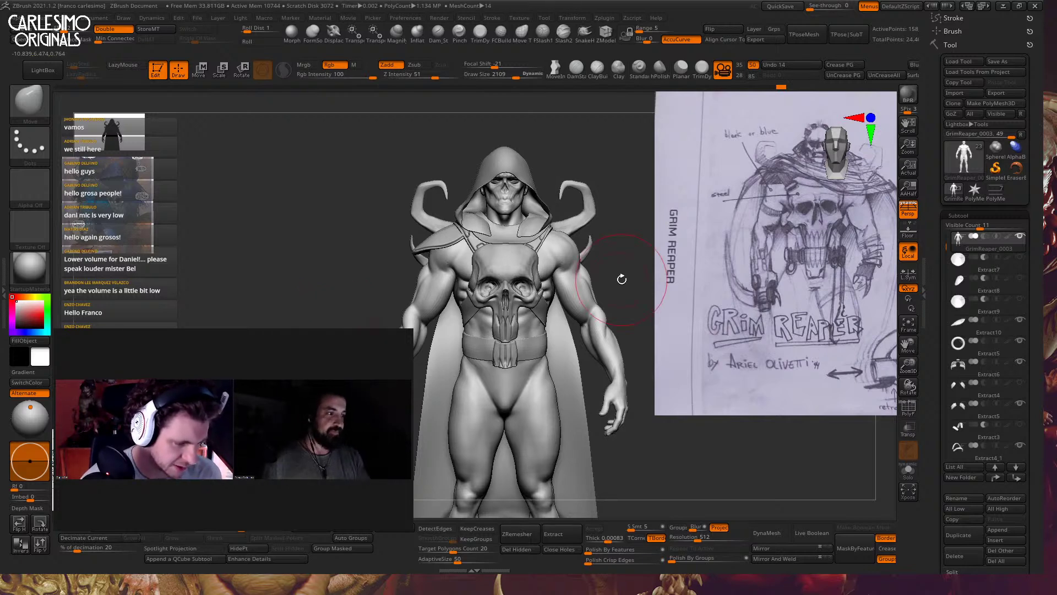
Try pulling out and building up a volume at the body's crotch with the Move and ClayBuildup brushes, and undo it
alt+drag(621, 279, 593, 269)
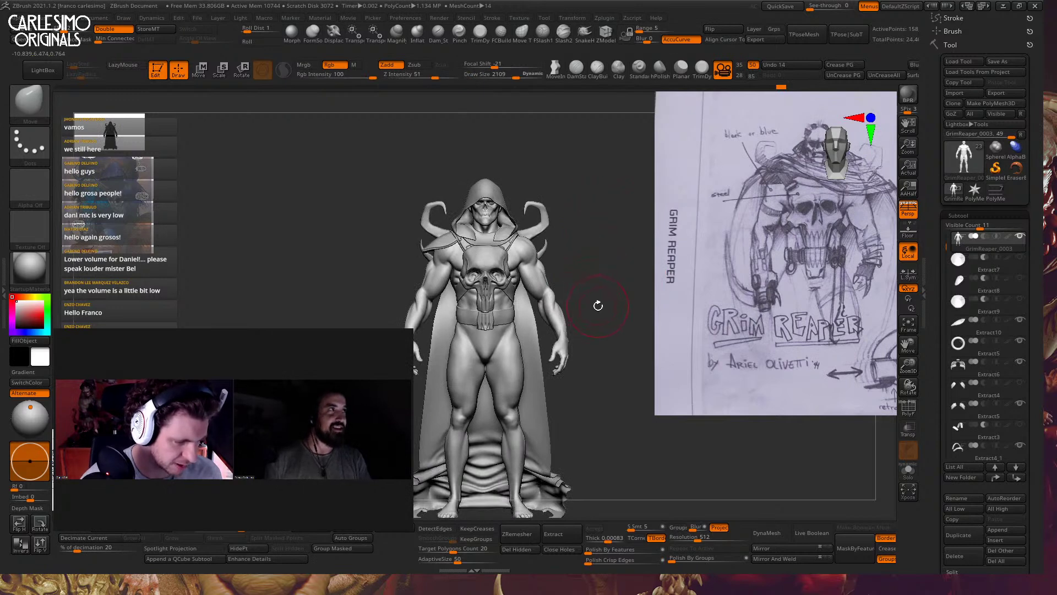
alt+drag(598, 306, 599, 309)
ctrl+right_drag(512, 344, 495, 401)
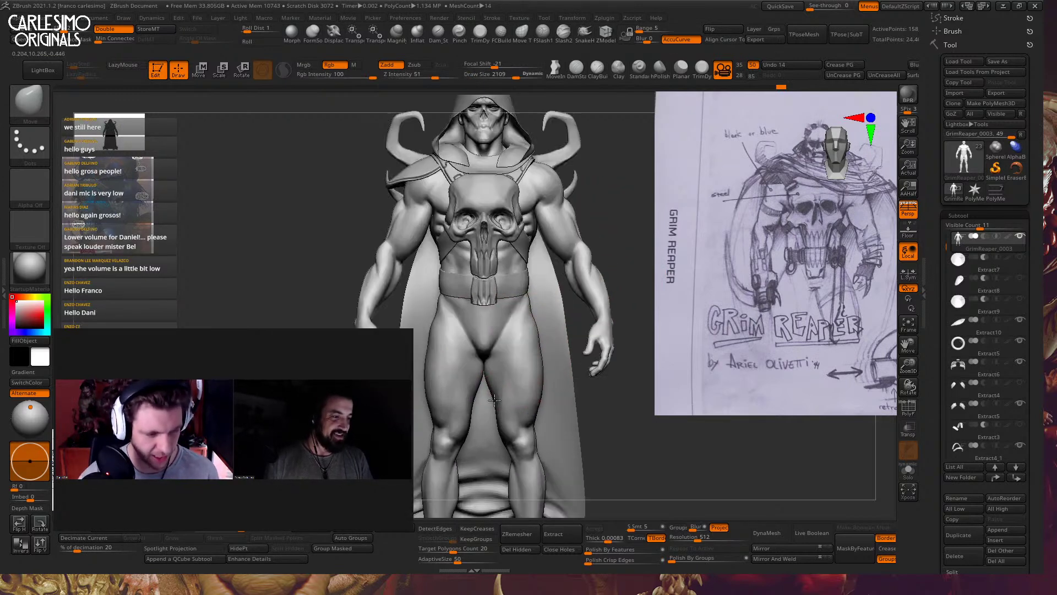
scroll(494, 400, up, 2)
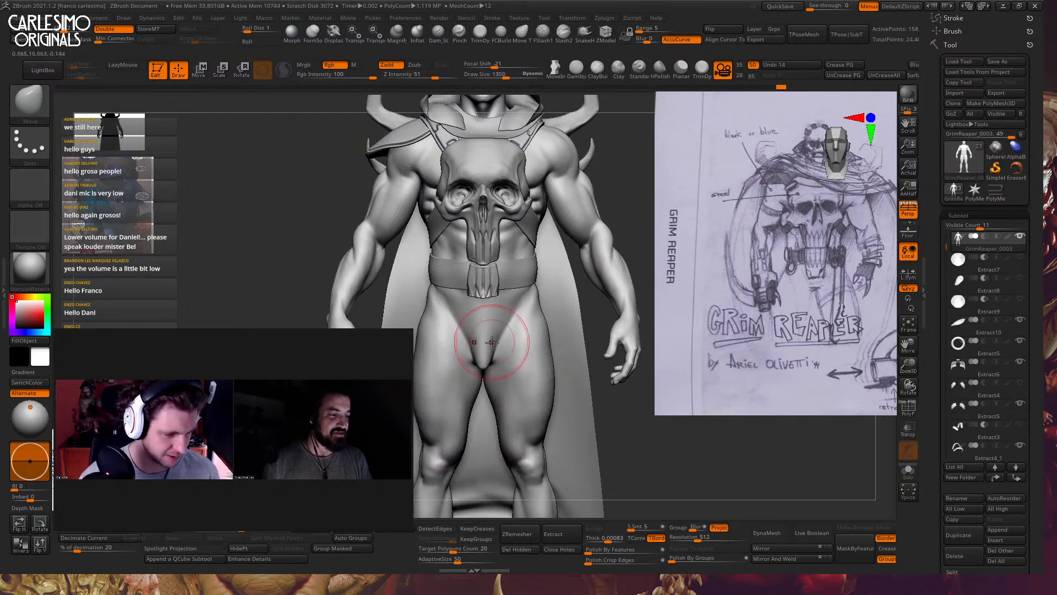
scroll(493, 352, up, 2)
key(b)
key(c)
key(b)
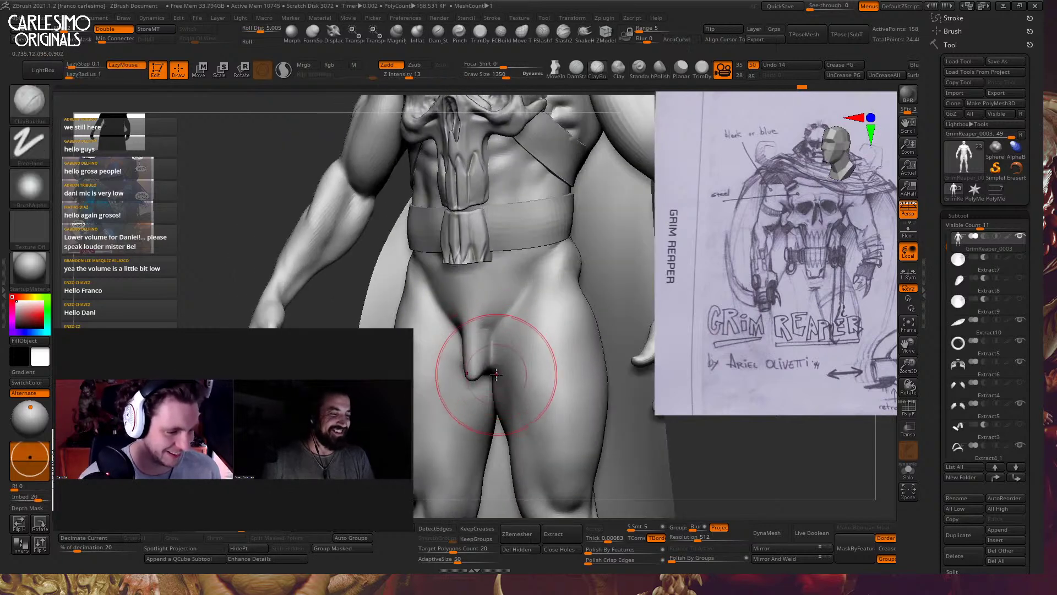
ctrl+right_drag(496, 375, 514, 373)
key(ctrl+z)
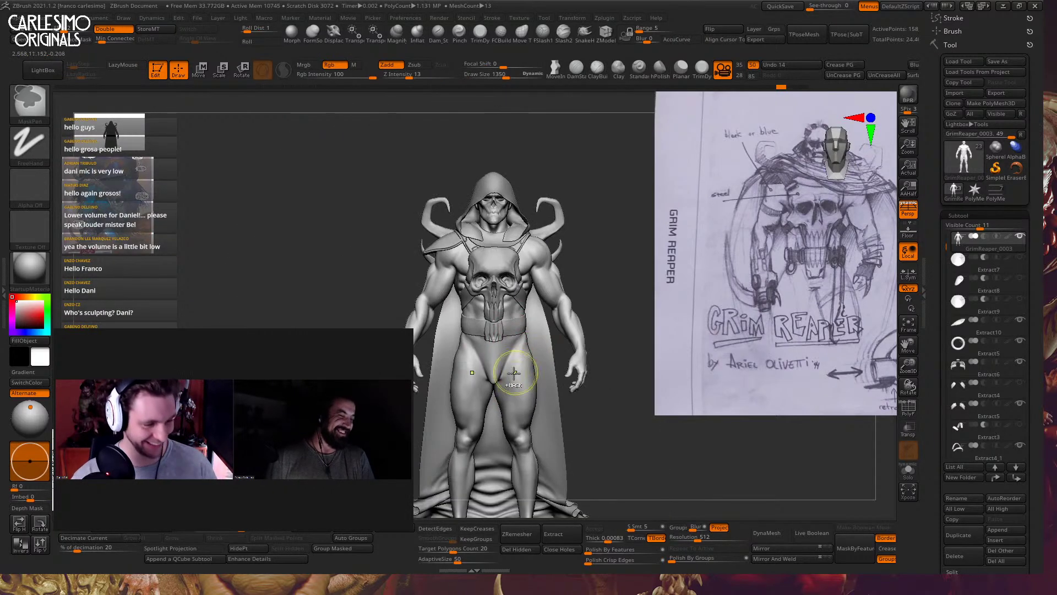
Sculpt the front of the body's hip and groin with the ClayTubes brush at a draw size of 760
scroll(526, 330, up, 2)
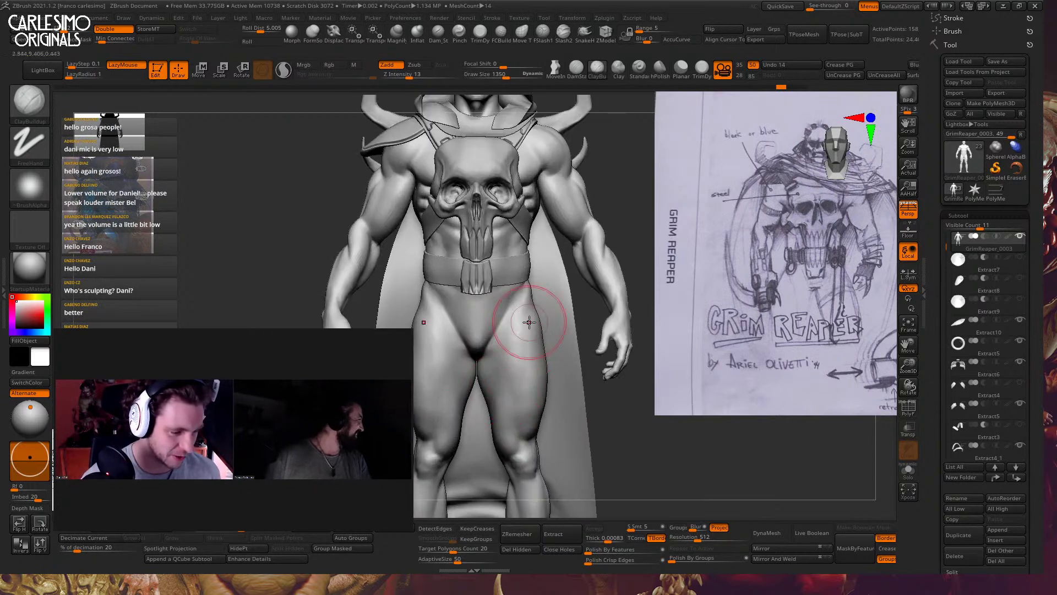
right_drag(608, 370, 590, 396)
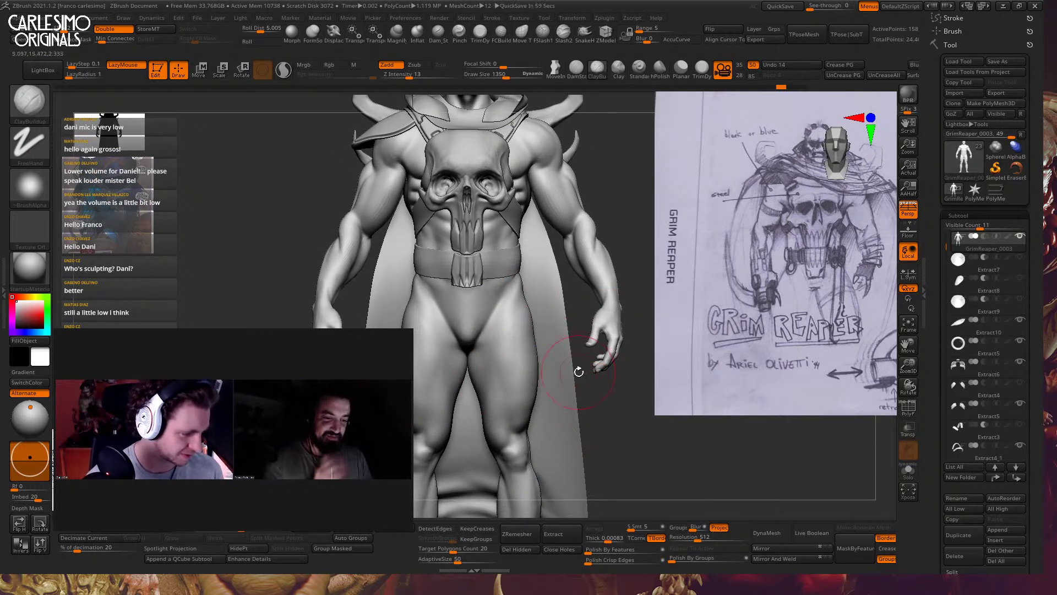
right_drag(609, 410, 598, 409)
alt+right_drag(503, 314, 494, 358)
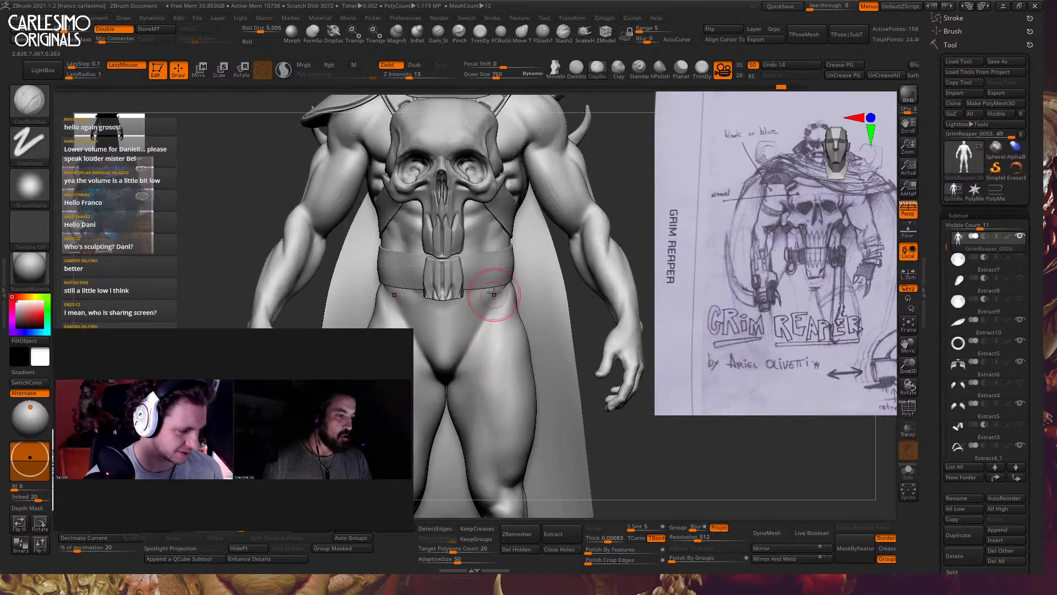
key(2)
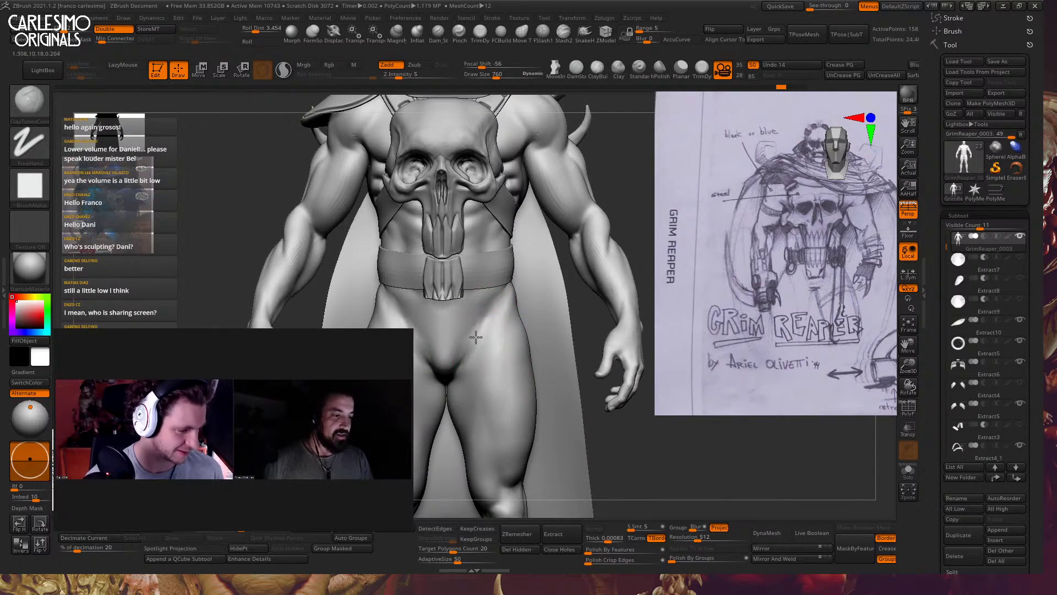
mouse_move(481, 345)
alt+right_down()
mouse_move(474, 232)
mouse_move(467, 320)
alt+right_up()
ctrl+right_drag(467, 319, 527, 209)
Shift the pencil sketch reference in Spotlight so that the retractable weapon detail beside the title comes into view
key(z)
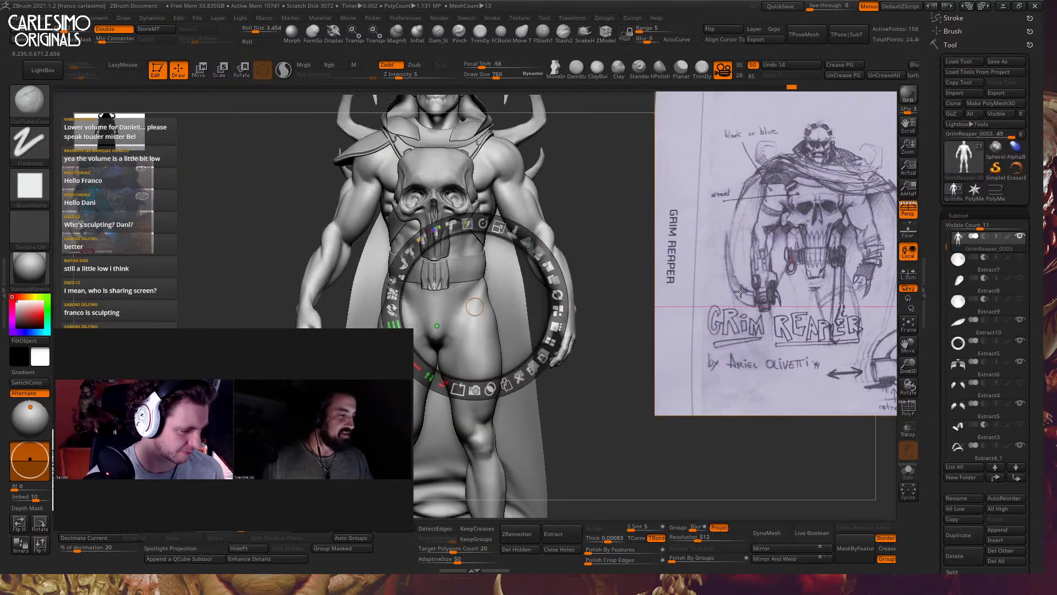
drag(742, 287, 723, 309)
key(z)
alt+right_drag(467, 312, 465, 341)
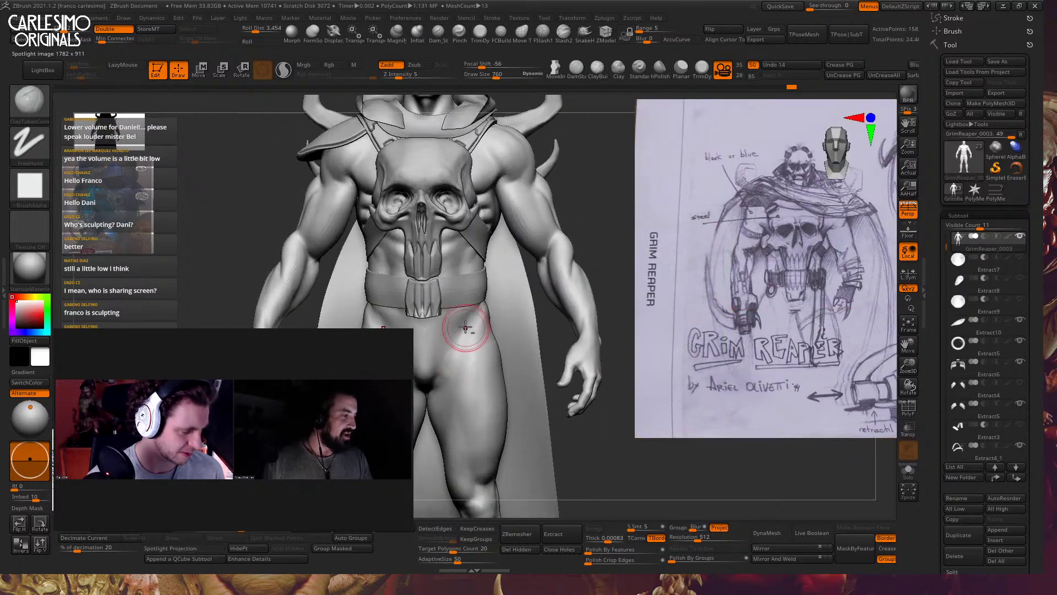
Select the waist belt subtool and reshape it with the Move brush at an enlarged draw size
scroll(461, 306, up, 3)
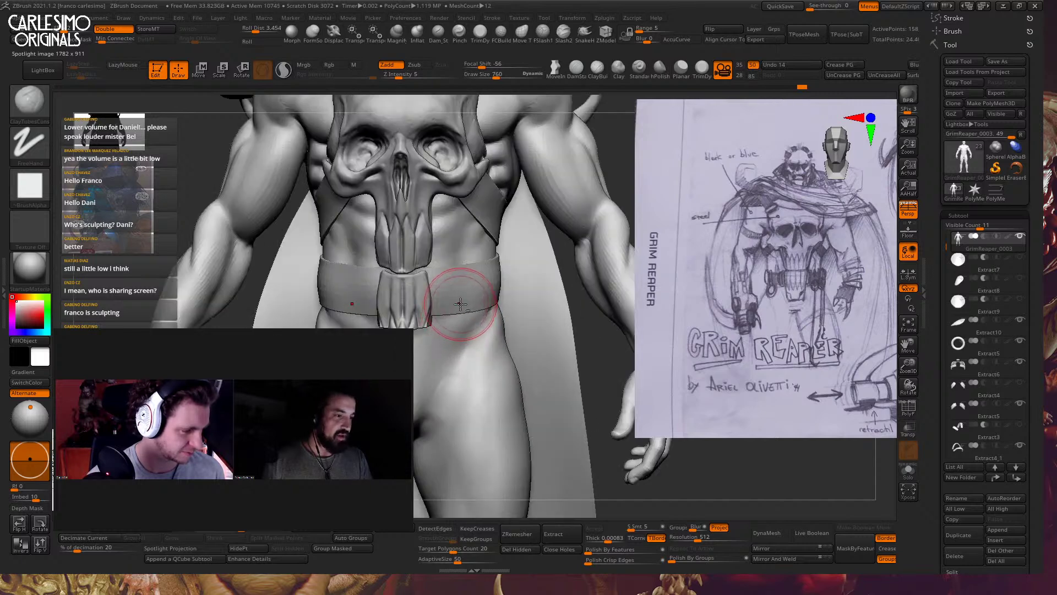
alt+right_drag(457, 301, 479, 320)
key(space)
drag(474, 313, 481, 309)
key(space)
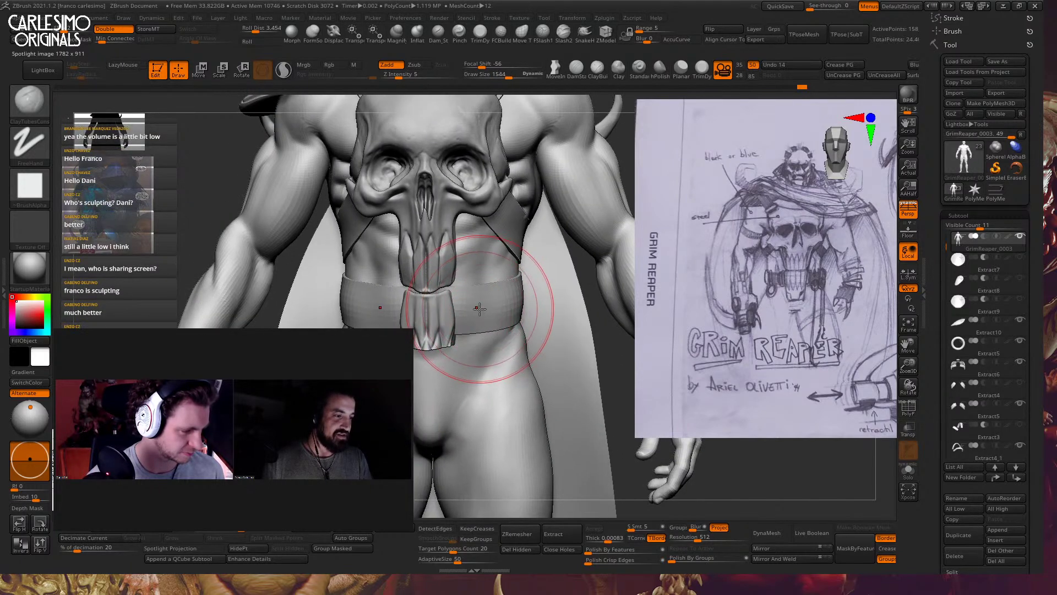
alt+click(479, 310)
key(b)
key(m)
key(v)
alt+right_drag(472, 298, 478, 256)
scroll(618, 263, up, 2)
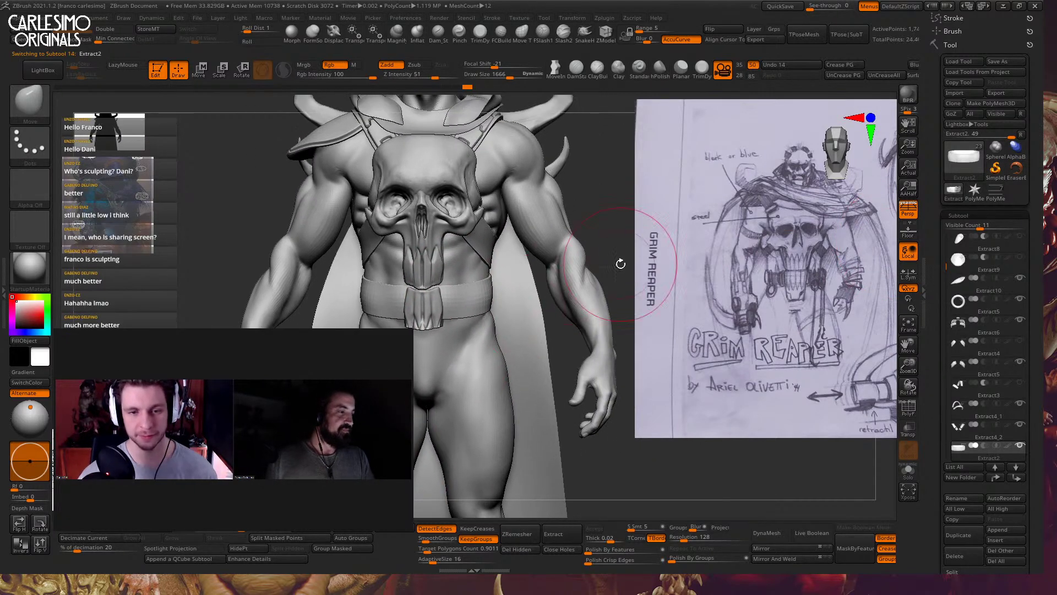
Raise the pencil sketch reference slightly within the canvas using Spotlight
key(space)
drag(716, 293, 744, 283)
drag(778, 235, 746, 217)
key(z)
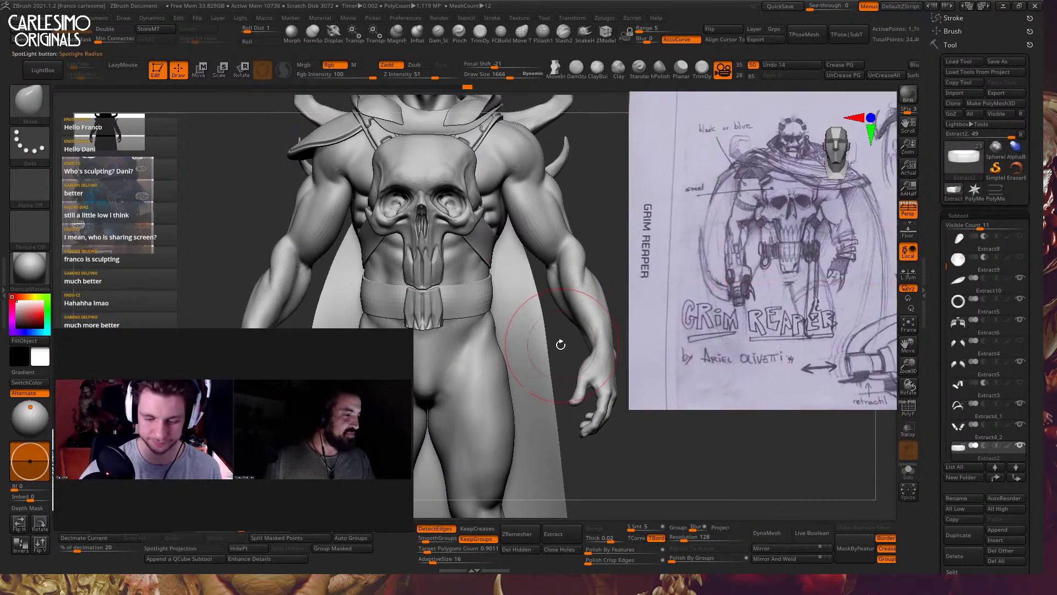
Make the GrimReaper_0003 body the active subtool and turn off AccuCurve for the Move brush
mouse_move(560, 345)
alt+mouse_down()
mouse_move(592, 314)
mouse_move(586, 331)
alt+mouse_up()
alt+click(592, 314)
key(s)
drag(593, 281, 590, 275)
mouse_move(615, 276)
mouse_down()
mouse_move(586, 280)
mouse_move(549, 305)
mouse_up()
click(681, 39)
Set the draw size to about 1204 and reshape the elbow and upper forearm from the side with the Move brush
alt+right_drag(550, 304, 552, 322)
drag(552, 291, 545, 286)
right_drag(575, 295, 547, 295)
key(s)
drag(548, 292, 542, 291)
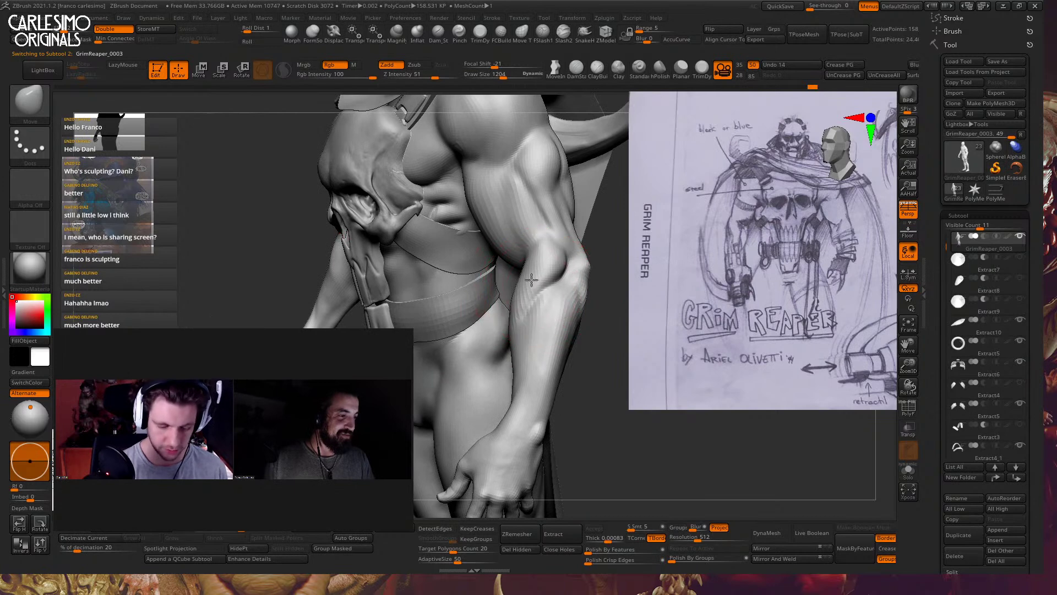
right_drag(562, 282, 532, 284)
drag(533, 285, 534, 276)
right_drag(533, 276, 547, 260)
drag(547, 259, 543, 255)
right_drag(543, 255, 554, 253)
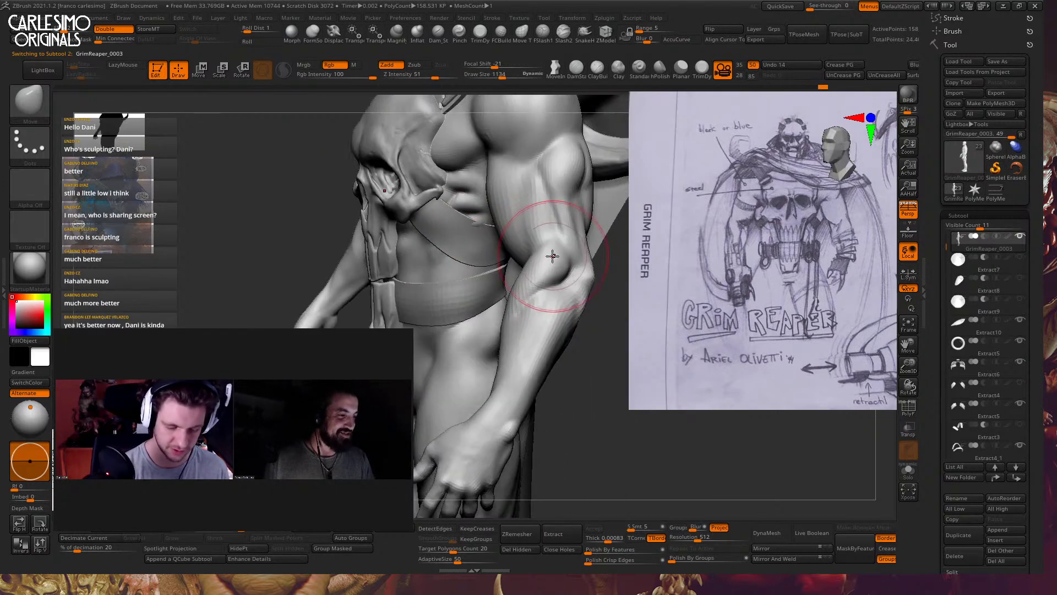
drag(554, 253, 554, 243)
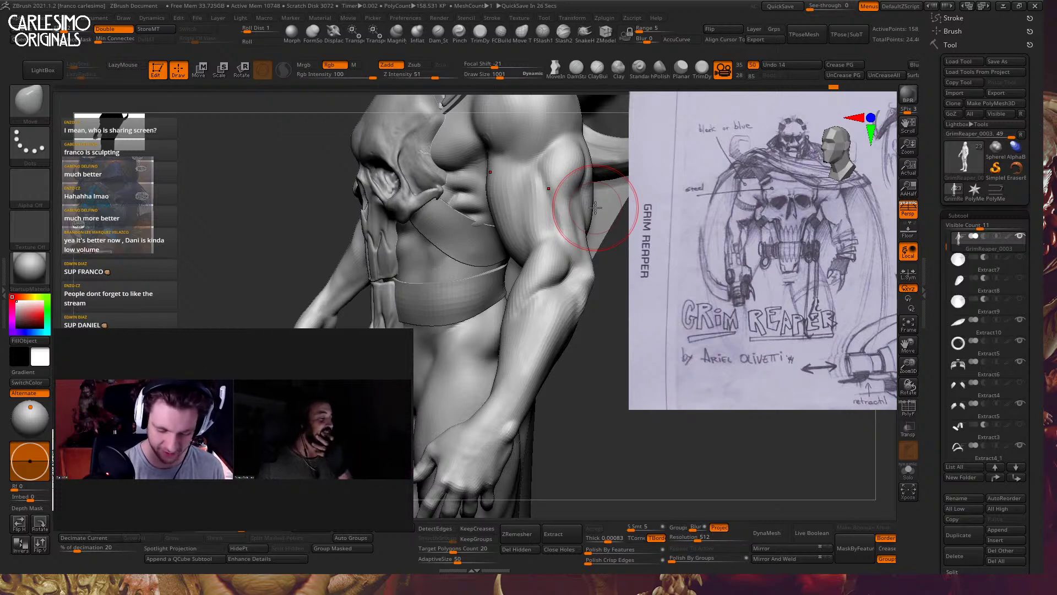
Reduce the Move brush's draw size to about 969 and adjust the elbow and forearm shape on the body
mouse_move(595, 392)
right_down()
mouse_move(532, 265)
mouse_move(508, 281)
right_up()
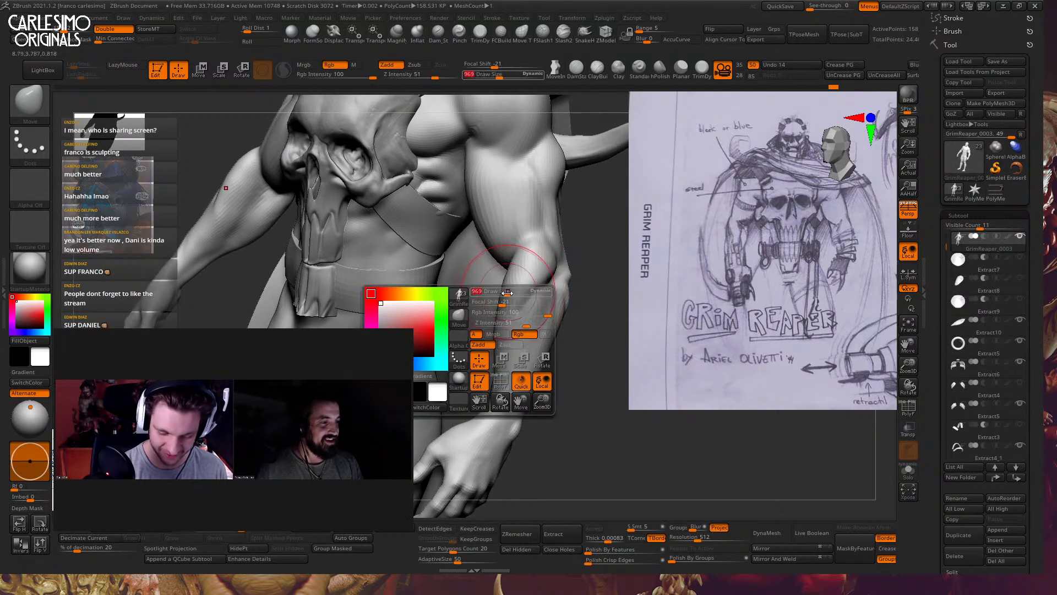
drag(508, 295, 501, 298)
right_drag(502, 299, 554, 236)
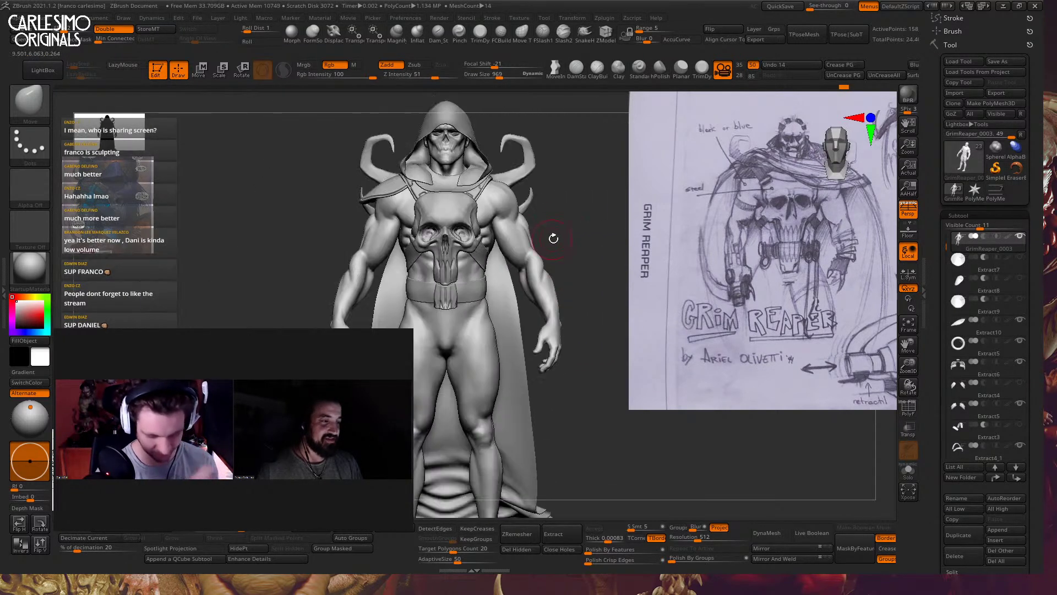
mouse_move(520, 275)
alt+right_down()
mouse_move(553, 253)
mouse_move(550, 308)
alt+right_up()
Reduce the draw size to about 878 and reshape the inner elbow and upper forearm from the front and below
alt+right_drag(353, 253, 455, 307)
drag(455, 307, 450, 288)
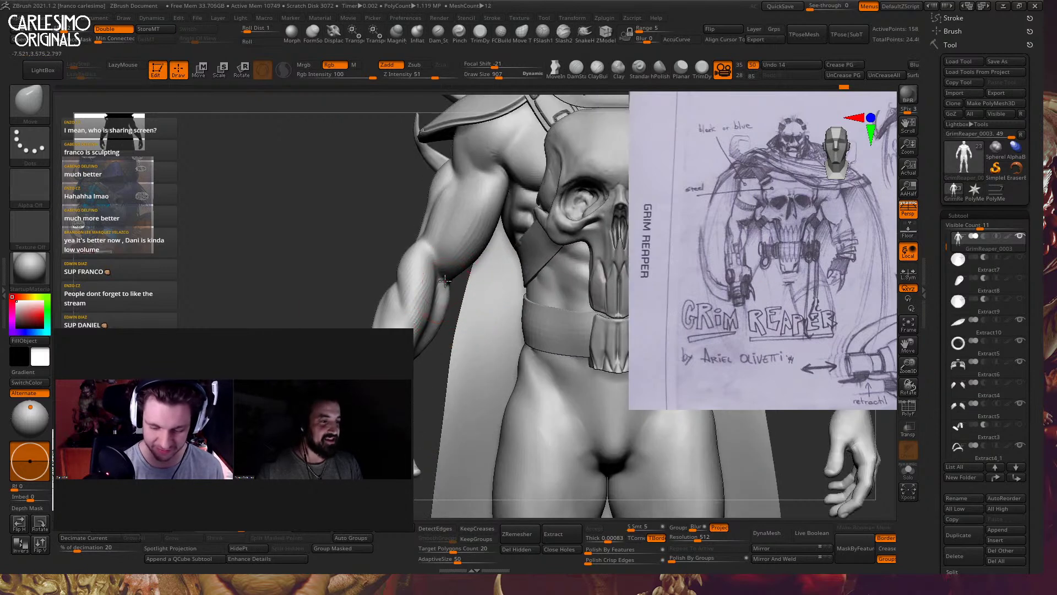
right_drag(466, 281, 452, 277)
mouse_move(451, 277)
mouse_down()
mouse_move(432, 295)
mouse_move(448, 250)
mouse_up()
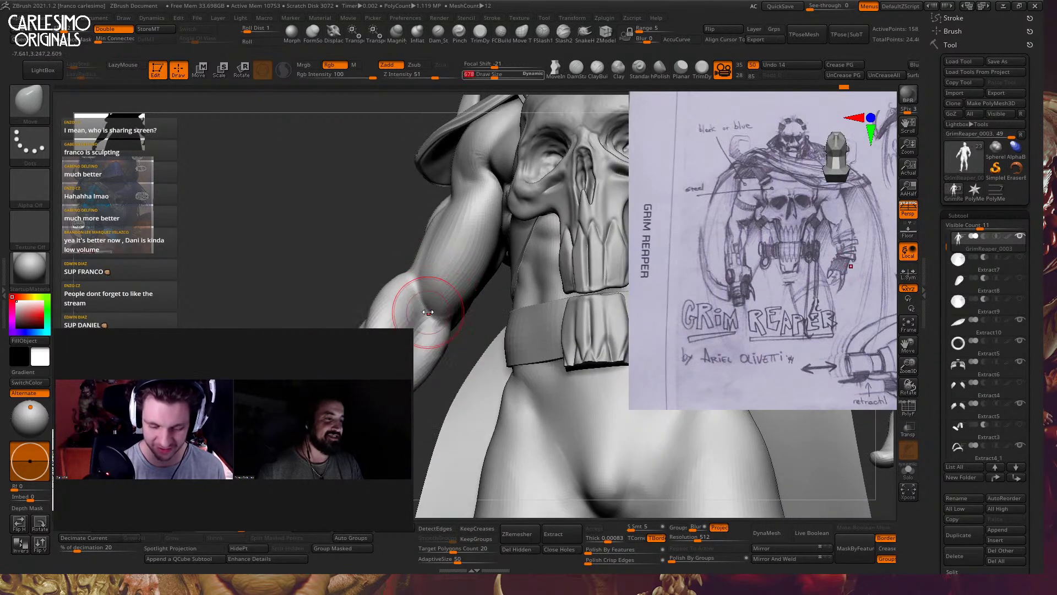
ctrl+right_drag(412, 280, 441, 322)
Build up the inner elbow where the biceps meets the forearm, using the FCBuildUp brush at draw size 552
key(b)
key(c)
key(b)
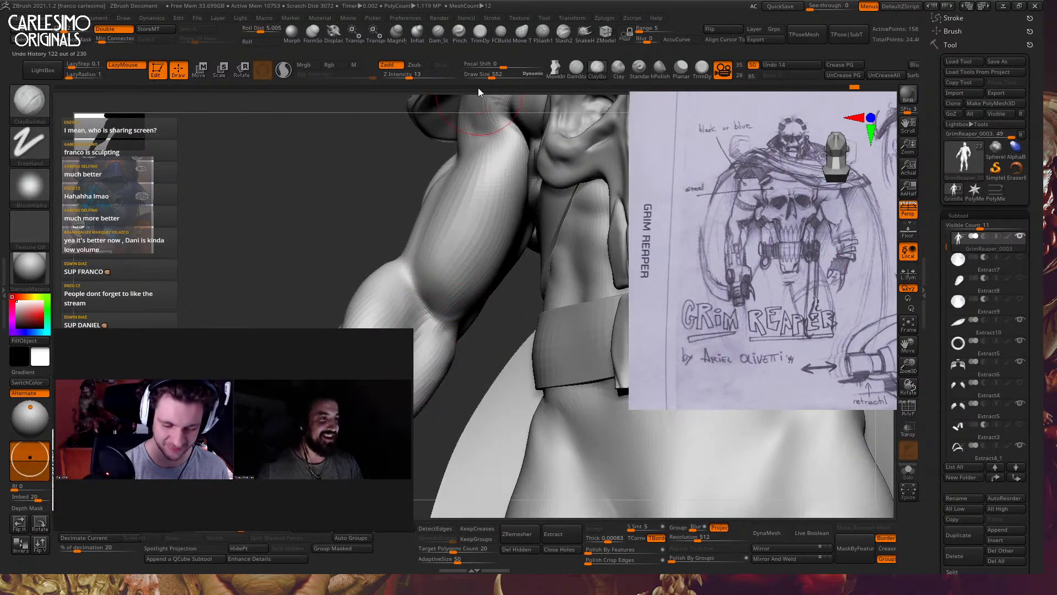
click(501, 32)
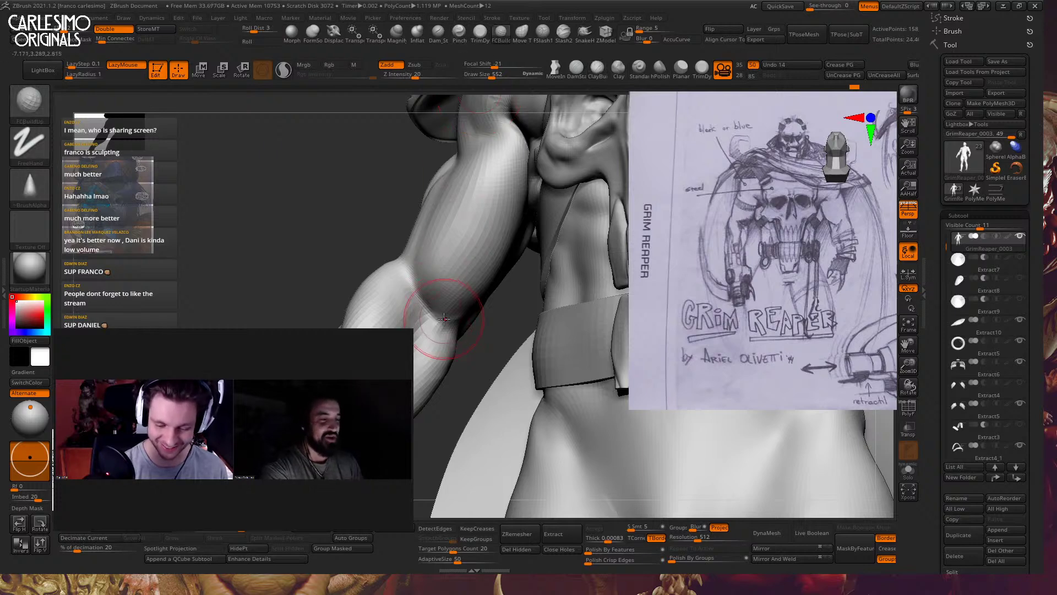
drag(457, 308, 429, 342)
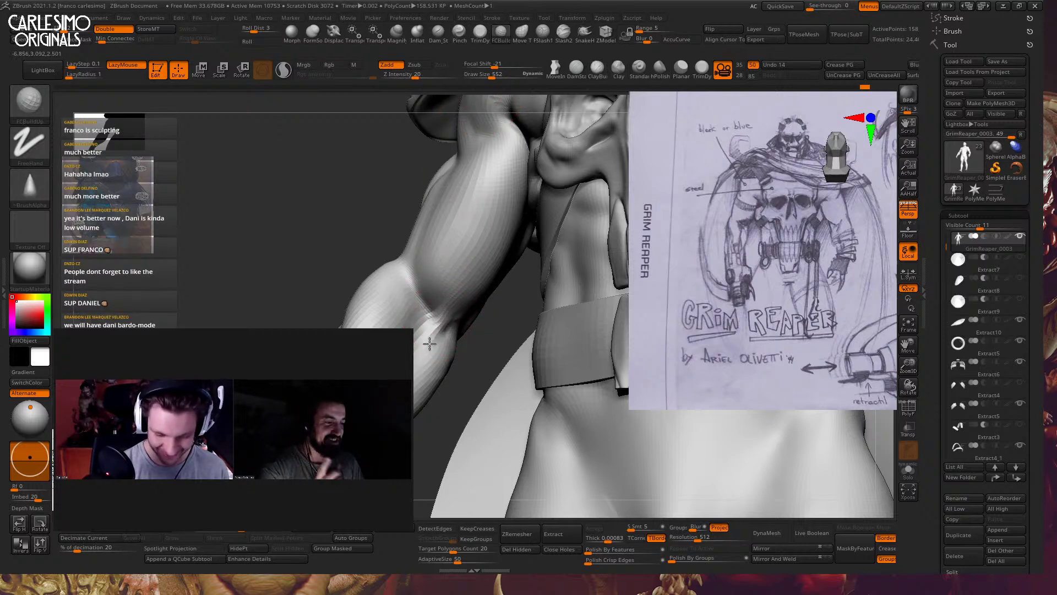
mouse_move(430, 342)
right_down()
mouse_move(441, 319)
mouse_move(428, 332)
mouse_move(420, 314)
mouse_move(416, 327)
mouse_move(408, 312)
mouse_move(422, 305)
right_up()
Carve the separation between the upper forearm muscles with the DamStandard brush
key(b)
key(d)
key(s)
key(space)
drag(422, 305, 409, 307)
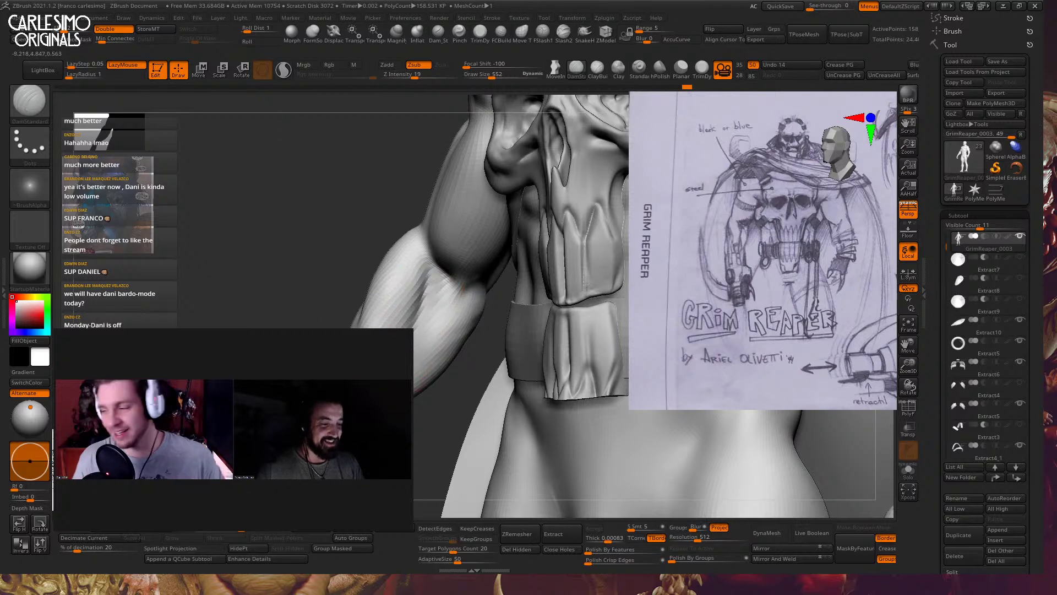
mouse_move(419, 353)
right_down()
mouse_move(383, 334)
mouse_move(393, 355)
right_up()
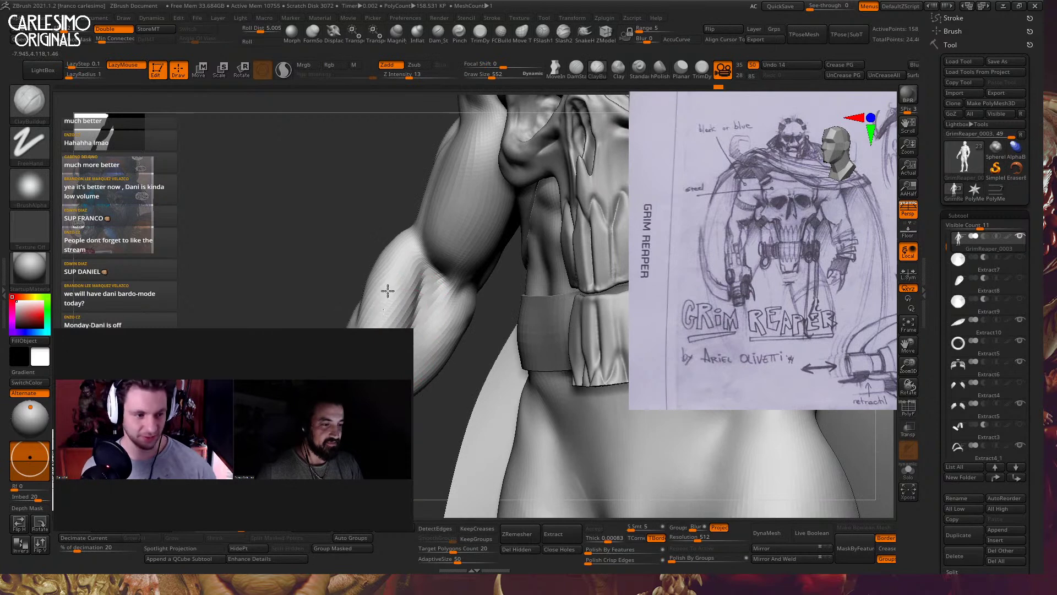
Add volume to the outer forearm muscle with the ClayBuildup brush and smooth the transitions
shift+drag(385, 316, 381, 353)
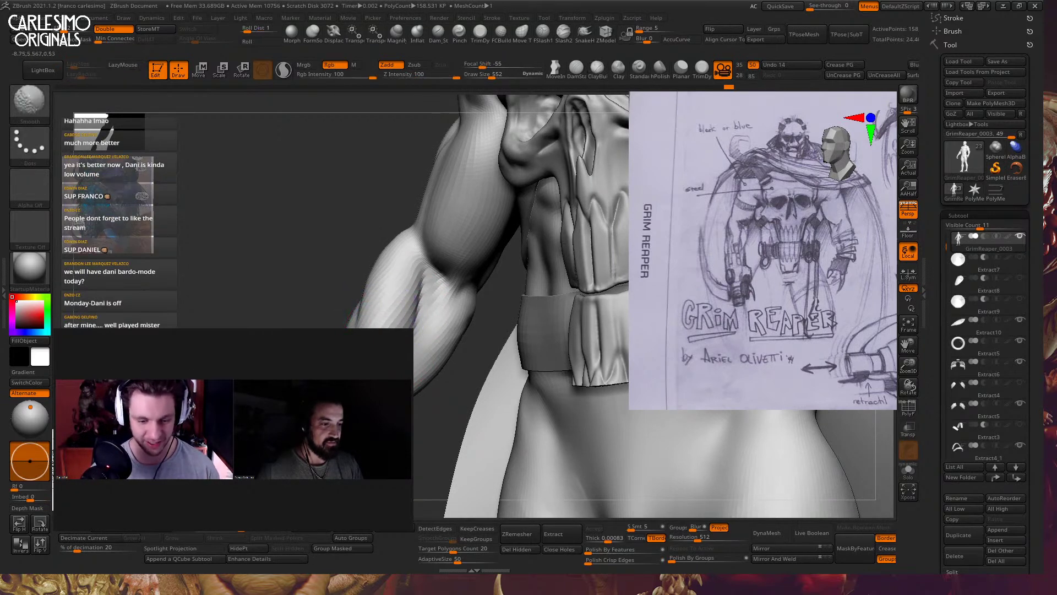
mouse_move(381, 353)
right_down()
mouse_move(408, 331)
mouse_move(400, 305)
right_up()
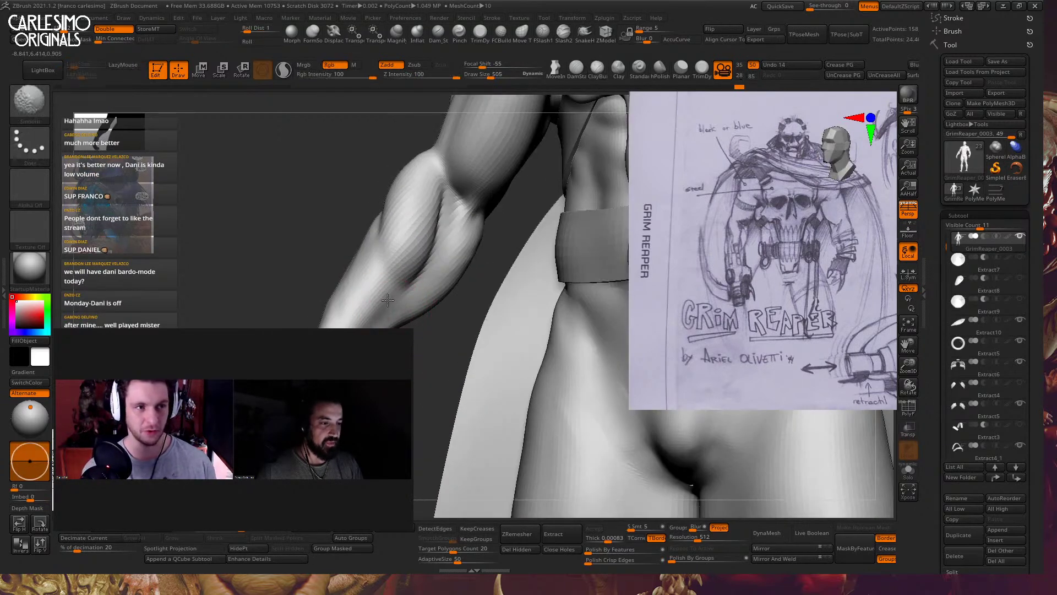
mouse_move(370, 326)
mouse_down()
mouse_move(400, 336)
mouse_move(472, 208)
mouse_up()
Build up the lower forearm toward the wrist with the FCBuildUp brush at draw size 505 and smooth the strokes
click(500, 36)
drag(475, 353, 381, 368)
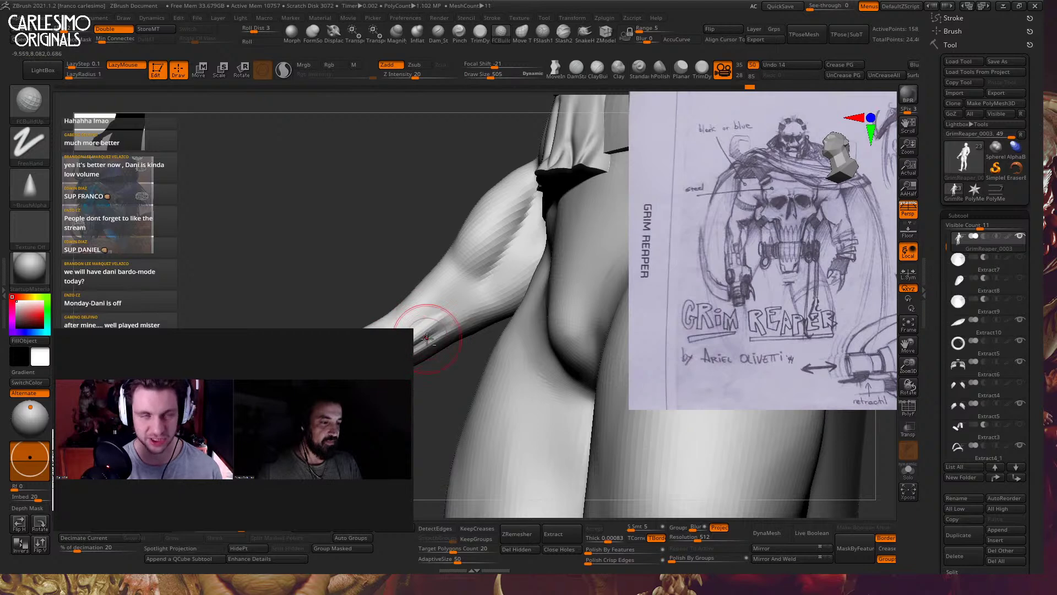
key(shift)
mouse_move(418, 353)
mouse_down()
mouse_move(406, 309)
mouse_move(435, 354)
mouse_move(444, 299)
mouse_move(387, 313)
mouse_move(384, 276)
mouse_up()
Refine the forearm silhouette from the front with the Move brush at a draw size of about 788
key(b)
key(m)
key(v)
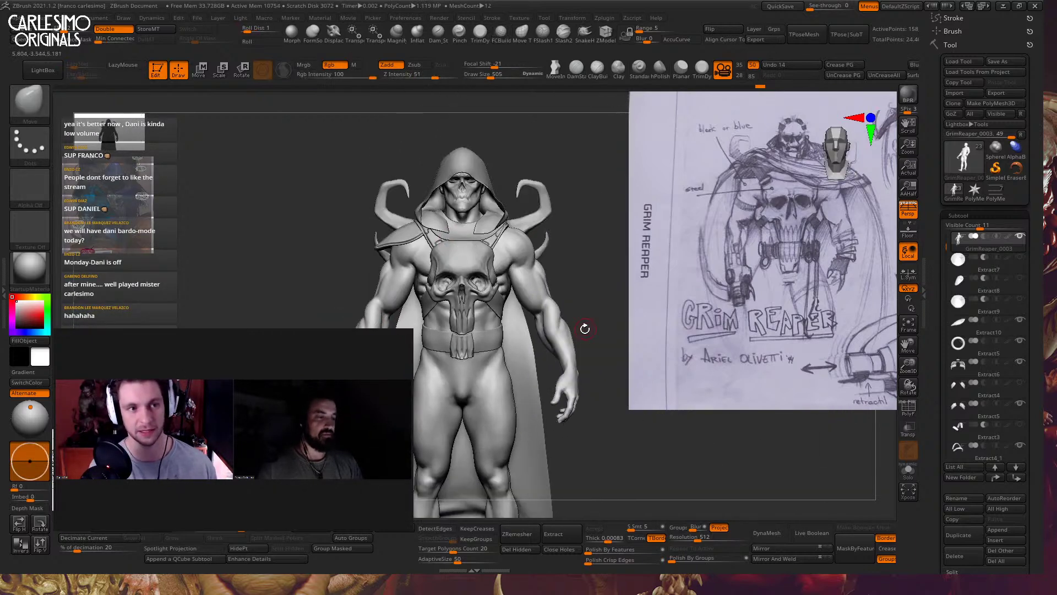
mouse_move(583, 329)
alt+mouse_down()
mouse_move(584, 347)
mouse_move(555, 297)
mouse_move(555, 325)
alt+mouse_up()
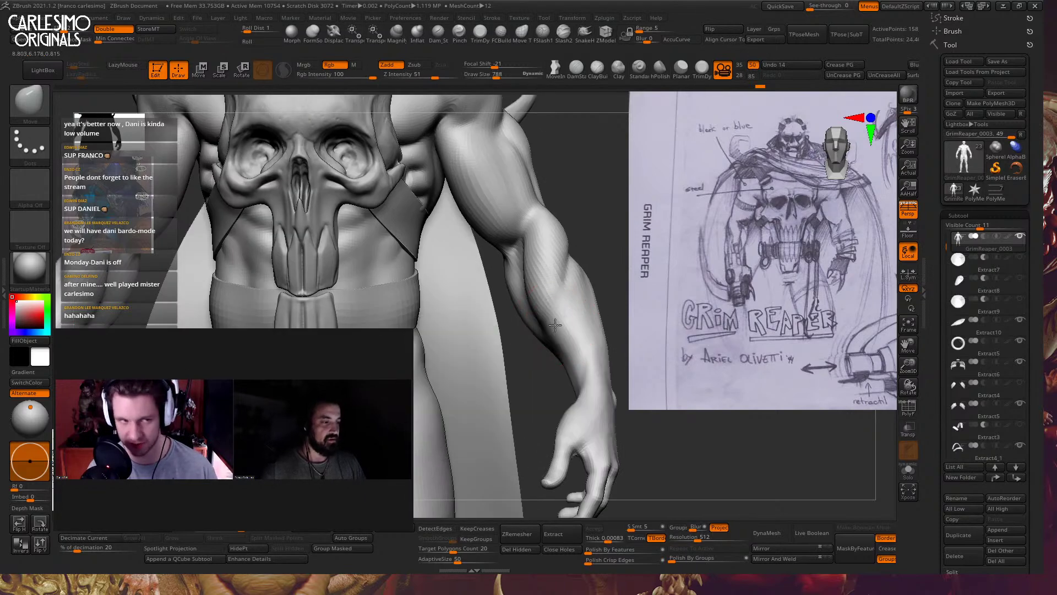
drag(598, 269, 550, 300)
alt+drag(551, 301, 536, 355)
drag(584, 330, 542, 325)
mouse_move(543, 325)
alt+mouse_down()
mouse_move(531, 335)
mouse_move(512, 303)
mouse_move(497, 312)
alt+mouse_up()
Add volume to the upper arm below the deltoid with the ClayBuildup brush at a draw size of about 576
key(b)
key(c)
key(b)
key(space)
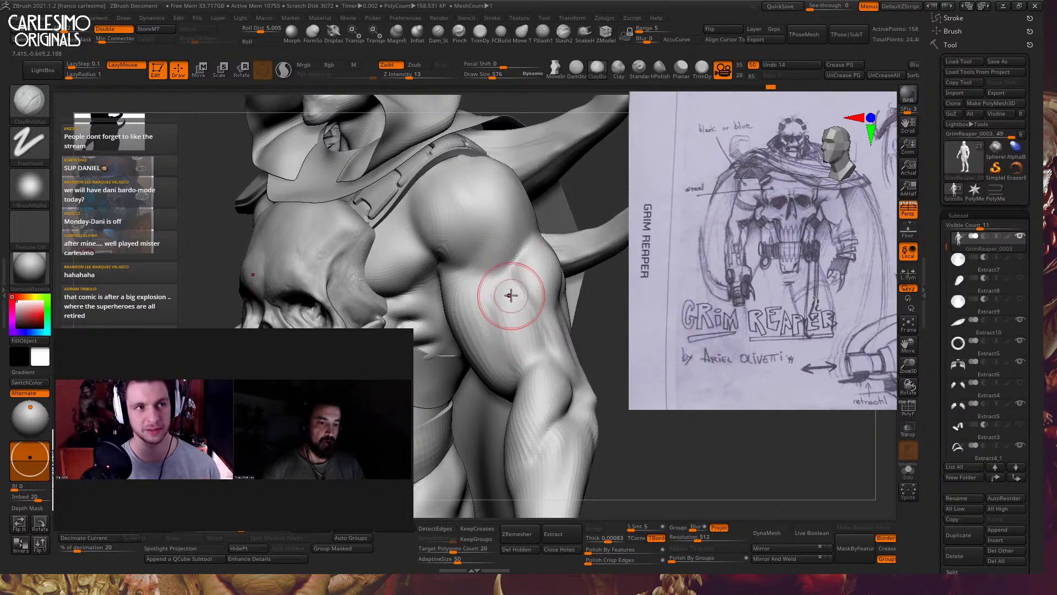
drag(510, 341, 502, 349)
mouse_move(501, 349)
shift+right_down()
mouse_move(521, 361)
mouse_move(498, 319)
mouse_move(438, 313)
shift+right_up()
Define the deltoid's insertion and surface with the ClayTubes brush at a draw size of about 528, smoothing the result
key(2)
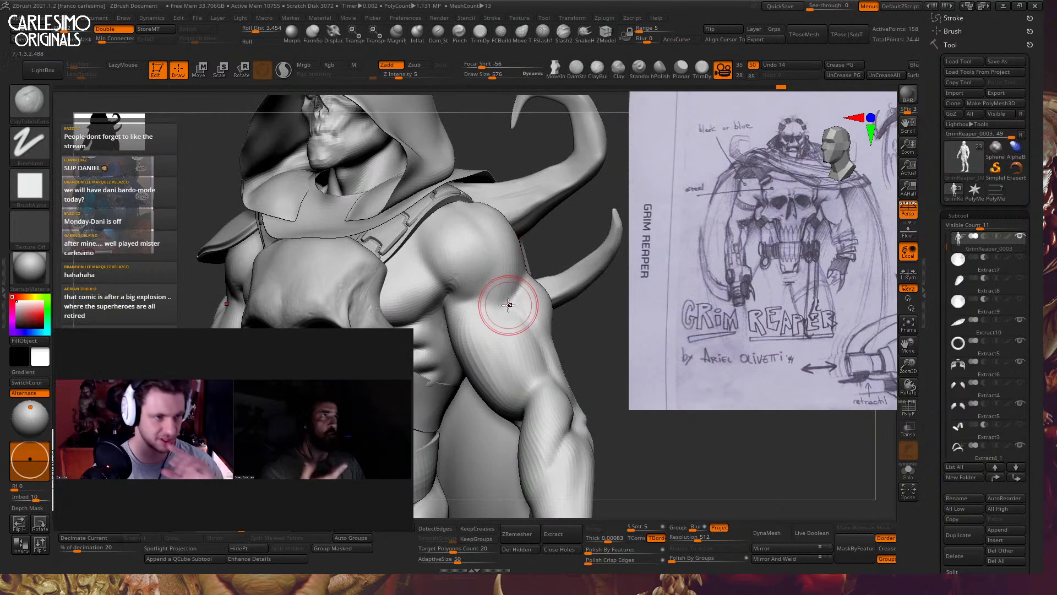
key(bracketleft)
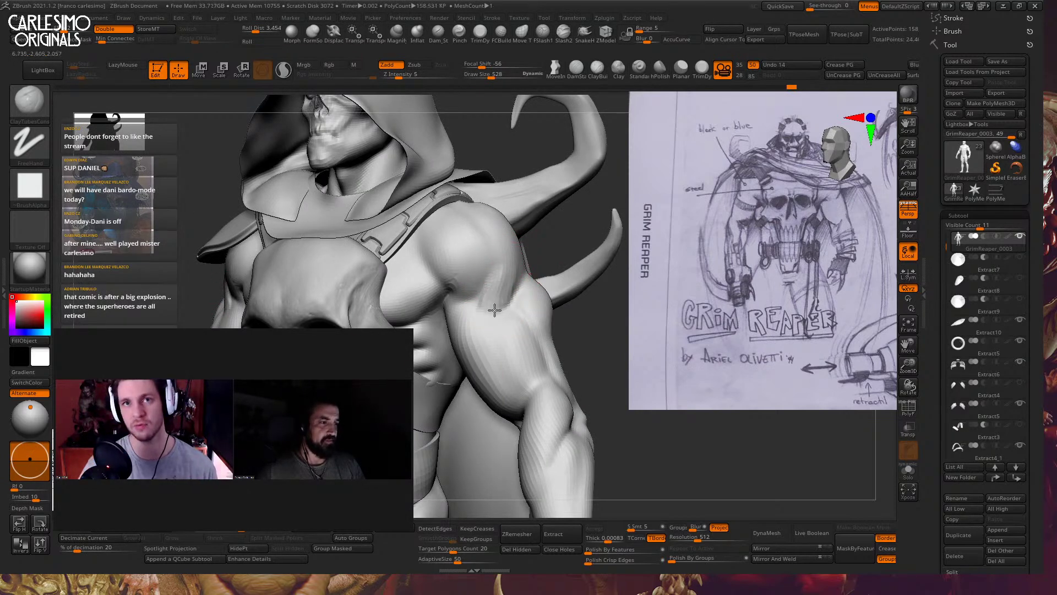
mouse_move(503, 283)
right_down()
mouse_move(484, 289)
mouse_move(541, 318)
right_up()
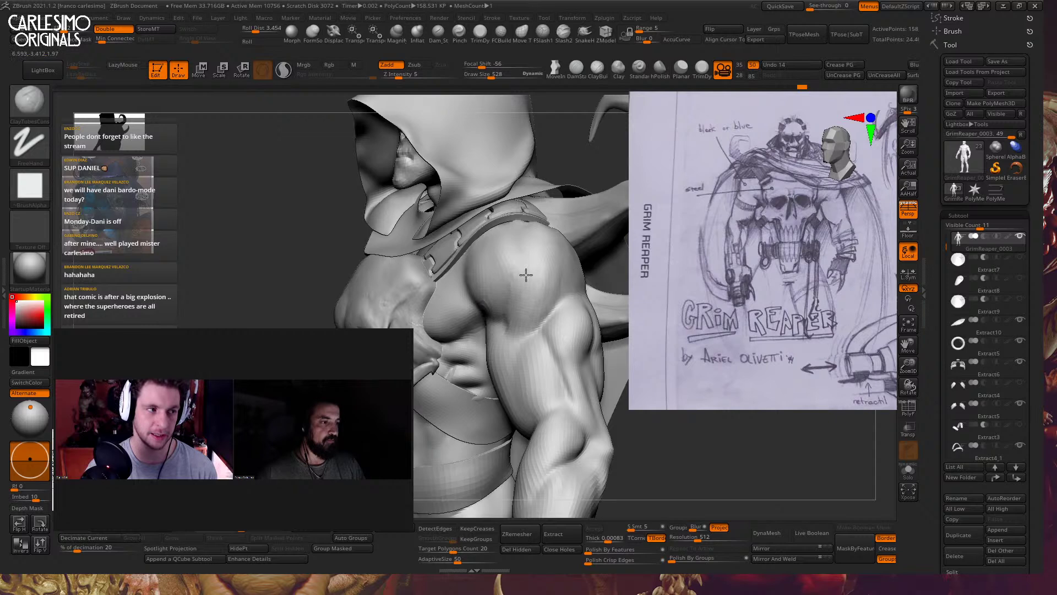
key(shift)
mouse_move(553, 270)
right_down()
mouse_move(499, 298)
mouse_move(522, 255)
right_up()
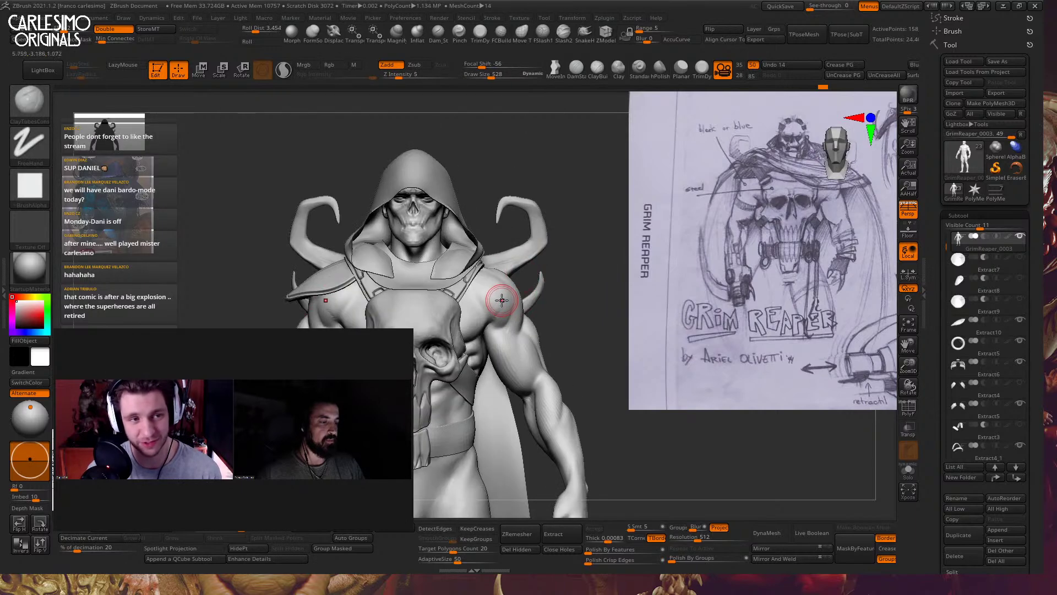
Reshape the shoulder silhouette with the Move brush at a draw size of about 705
scroll(502, 299, up, 3)
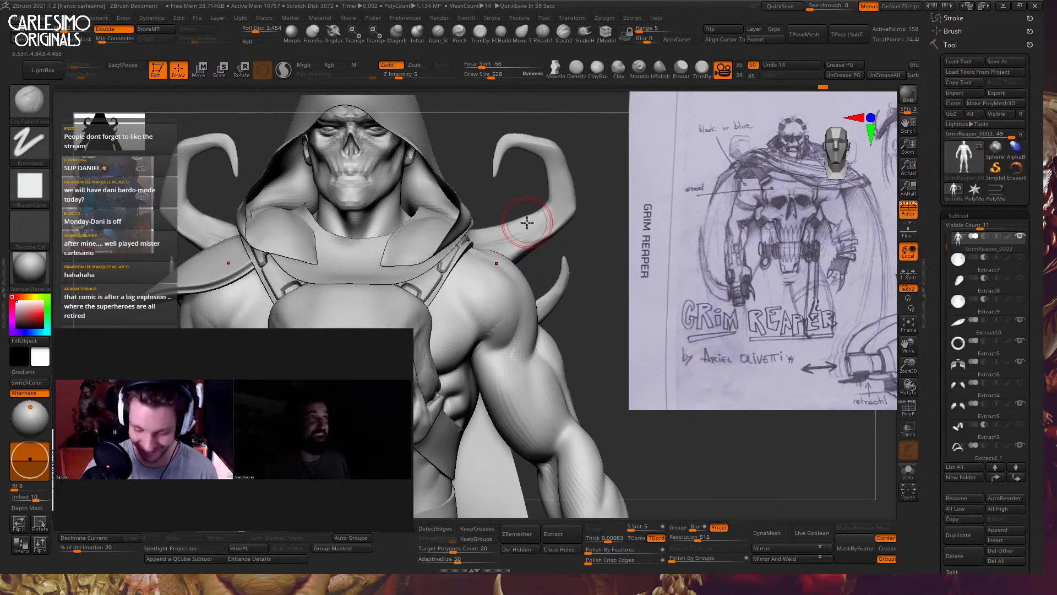
alt+right_drag(500, 275, 559, 269)
key(b)
key(m)
key(v)
key(space)
drag(550, 276, 558, 270)
right_drag(556, 274, 479, 287)
Make the upper horns the active subtool and reposition them behind the shoulders with the transform gizmo
alt+click(431, 302)
key(w)
alt+click(467, 201)
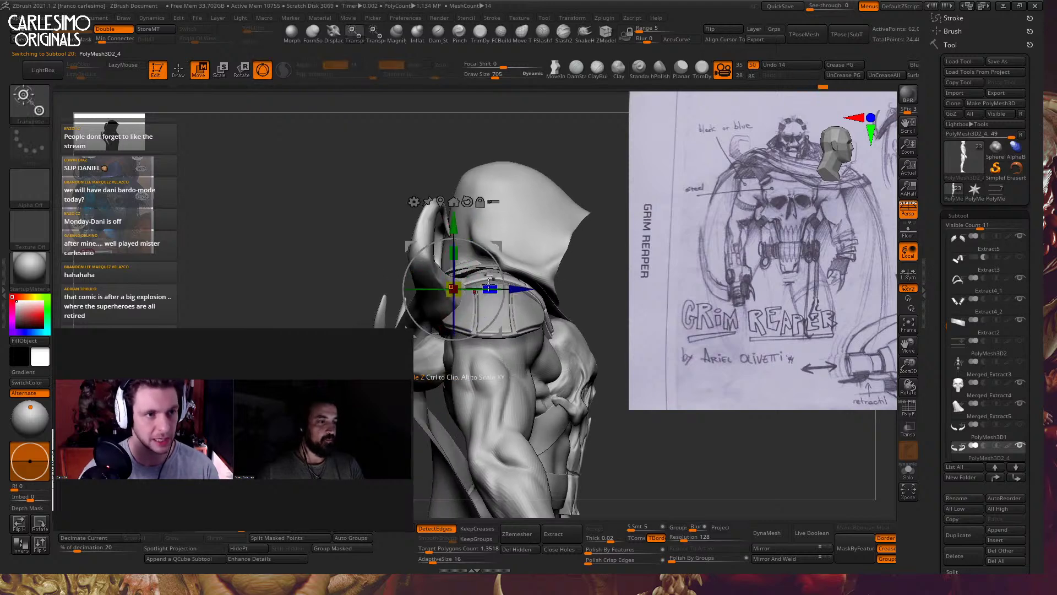
drag(473, 286, 483, 277)
right_drag(484, 277, 545, 280)
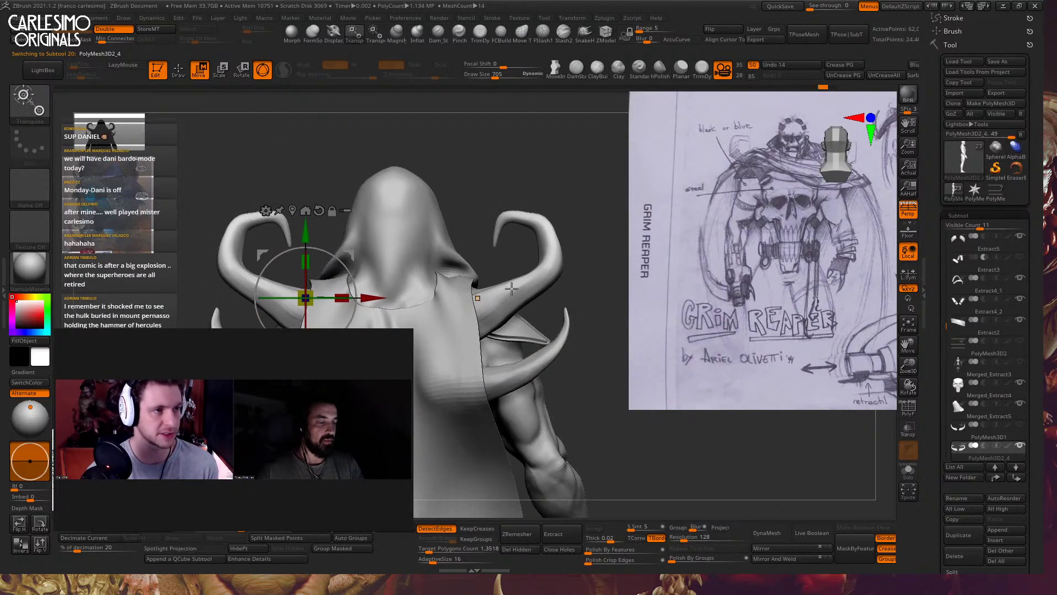
alt+right_drag(336, 281, 465, 328)
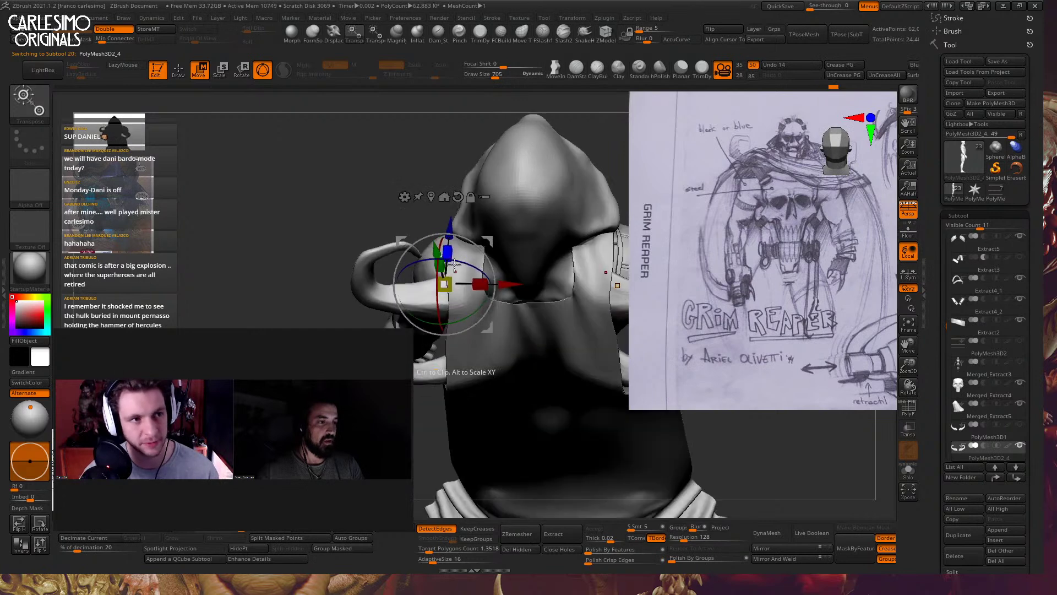
drag(473, 323, 481, 320)
drag(508, 287, 519, 284)
mouse_move(482, 230)
right_down()
mouse_move(480, 241)
mouse_move(490, 204)
right_up()
ctrl+right_drag(490, 204, 539, 182)
Return to Draw mode and adjust the upper horns' curve with the Move brush
key(q)
mouse_move(603, 301)
alt+right_down()
mouse_move(514, 302)
mouse_move(537, 264)
alt+right_up()
alt+right_drag(528, 309, 552, 277)
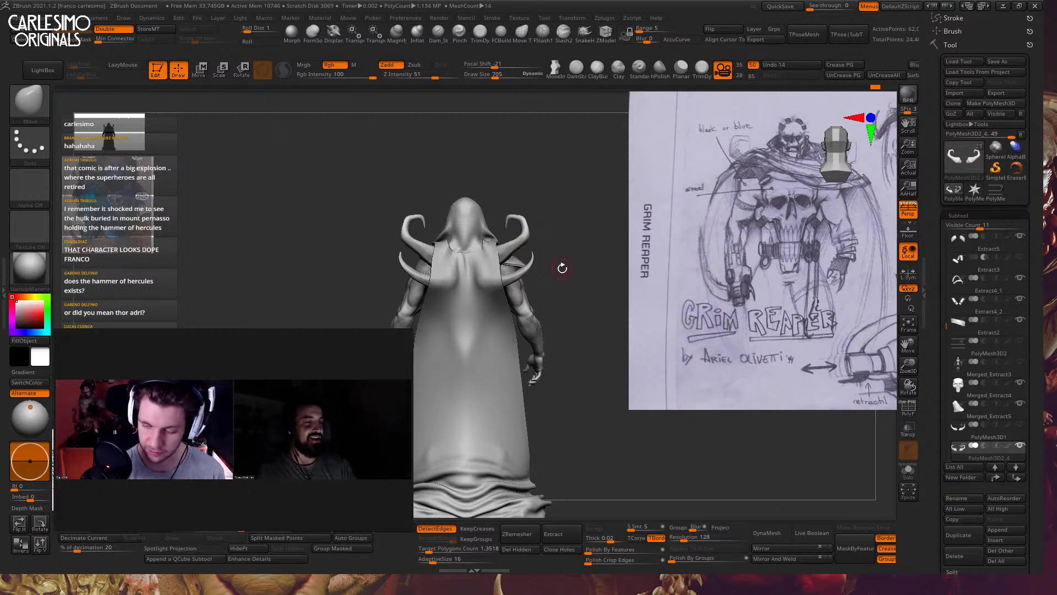
Select the lower horns and reshape their tips with the Move brush at a draw size of about 1881
alt+drag(563, 269, 533, 241)
alt+click(533, 270)
ctrl+right_drag(533, 268, 539, 267)
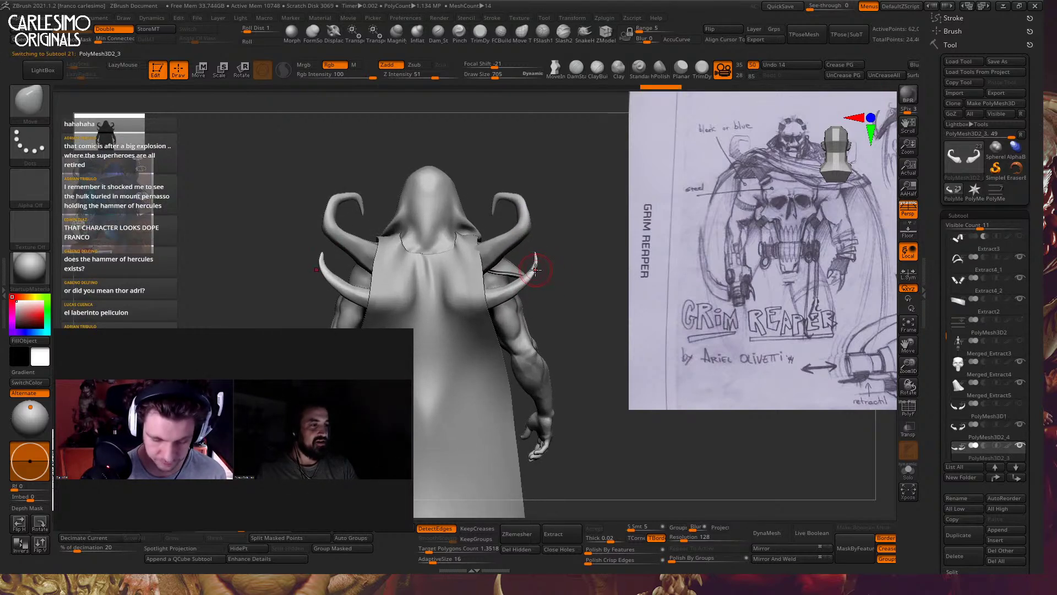
key(bracketright)
drag(536, 272, 538, 268)
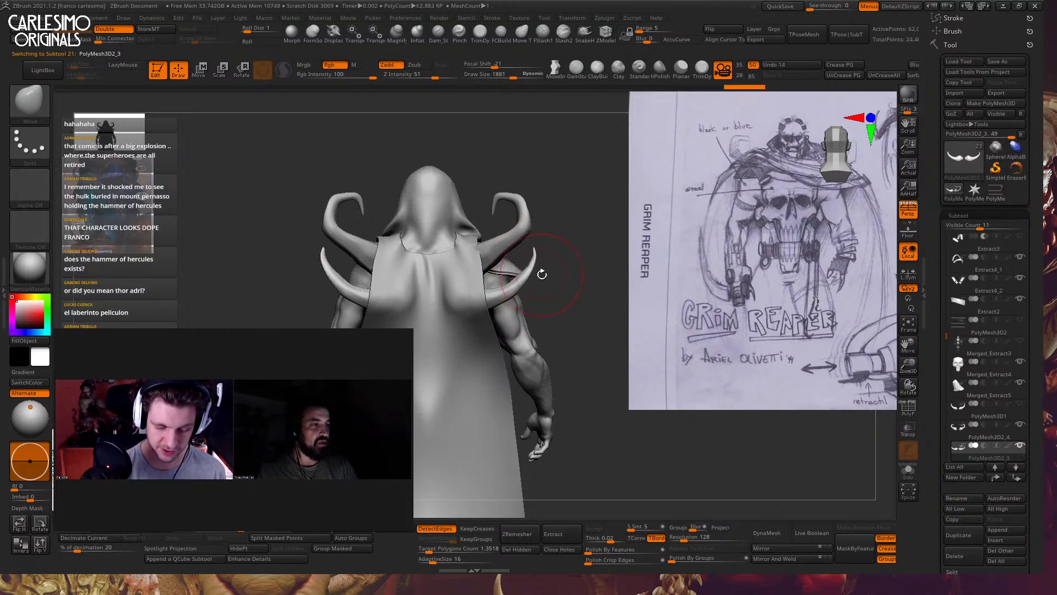
mouse_move(541, 272)
ctrl+right_down()
mouse_move(539, 315)
mouse_move(503, 290)
mouse_move(518, 293)
ctrl+right_up()
Select the cape and reshape its side profile with the Move brush at an enlarged draw size
alt+click(539, 315)
key(space)
click(546, 278)
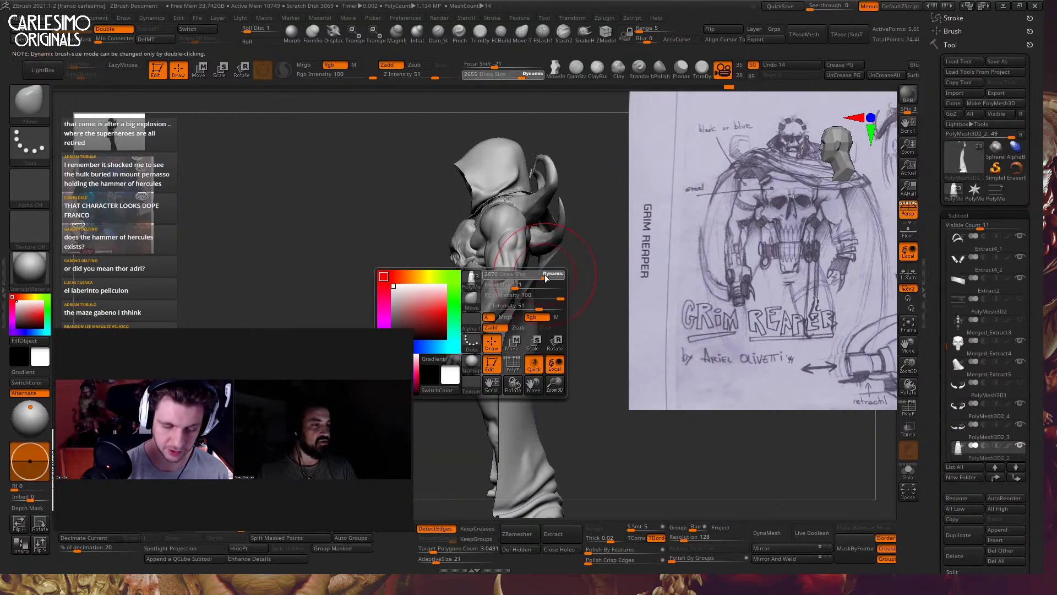
drag(544, 263, 538, 262)
mouse_move(522, 277)
right_down()
mouse_move(504, 290)
mouse_move(529, 300)
mouse_move(505, 358)
right_up()
alt+right_drag(499, 413, 490, 350)
Increase the draw size to about 4066 and make broad shape adjustments to the cape
key(space)
click(492, 347)
drag(492, 348, 483, 350)
mouse_move(488, 349)
shift+right_down()
mouse_move(526, 345)
mouse_move(488, 333)
mouse_move(493, 317)
shift+right_up()
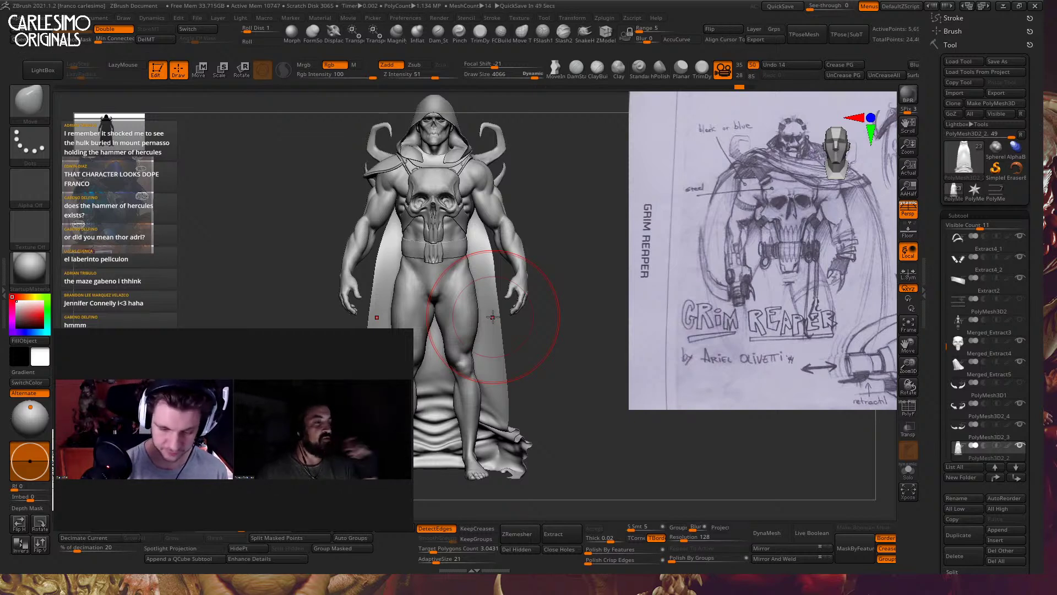
alt+right_drag(493, 316, 507, 344)
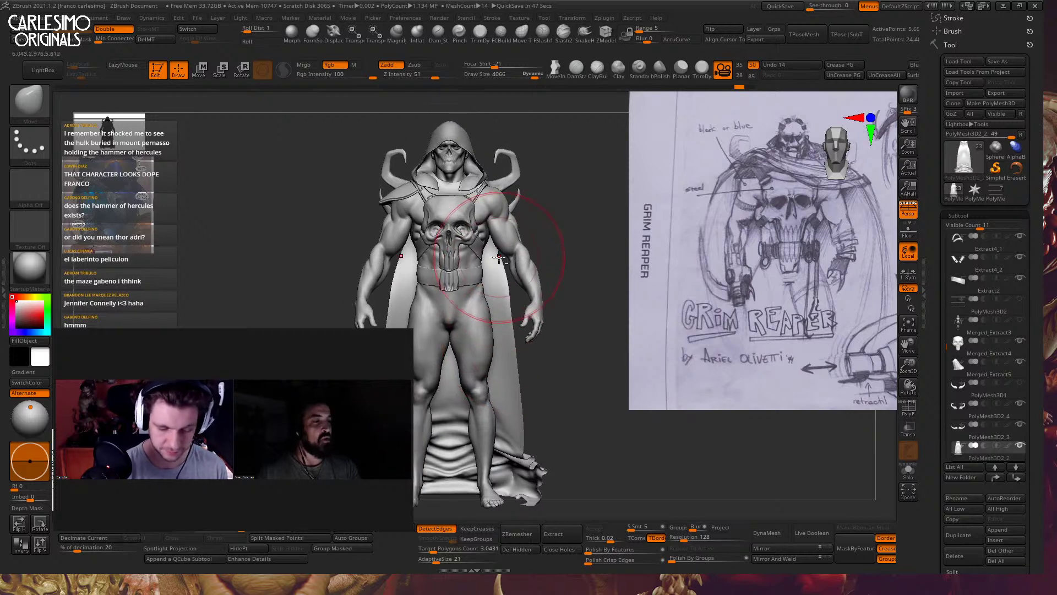
Reduce the draw size to about 3323 and adjust the cape's outline beside the torso and hips from the front
key(s)
click(502, 272)
drag(507, 272, 502, 273)
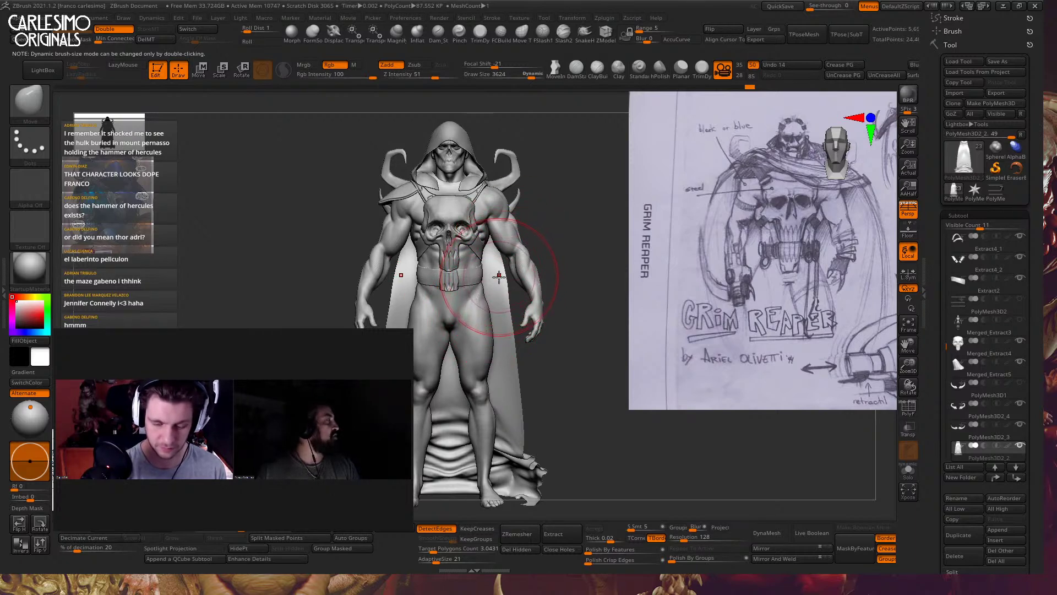
mouse_move(508, 281)
mouse_down()
mouse_move(500, 250)
mouse_move(508, 305)
mouse_up()
key([)
mouse_move(509, 306)
right_down()
mouse_move(537, 300)
mouse_move(510, 292)
right_up()
alt+right_drag(496, 253, 529, 239)
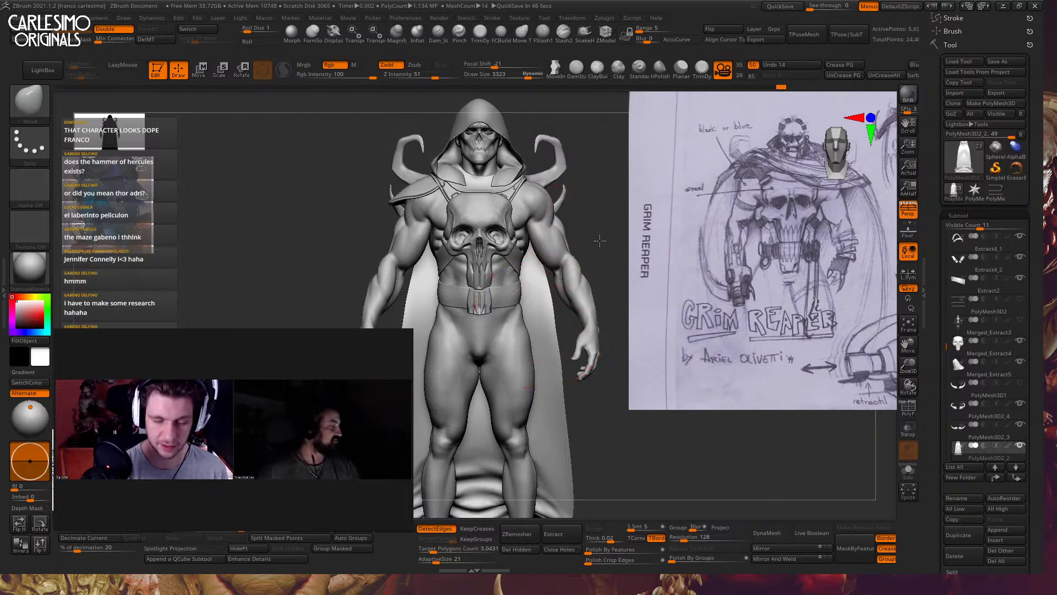
Select the skull's jaw piece over the belt and refine its outline with the Move brush at smaller draw sizes
drag(609, 245, 582, 279)
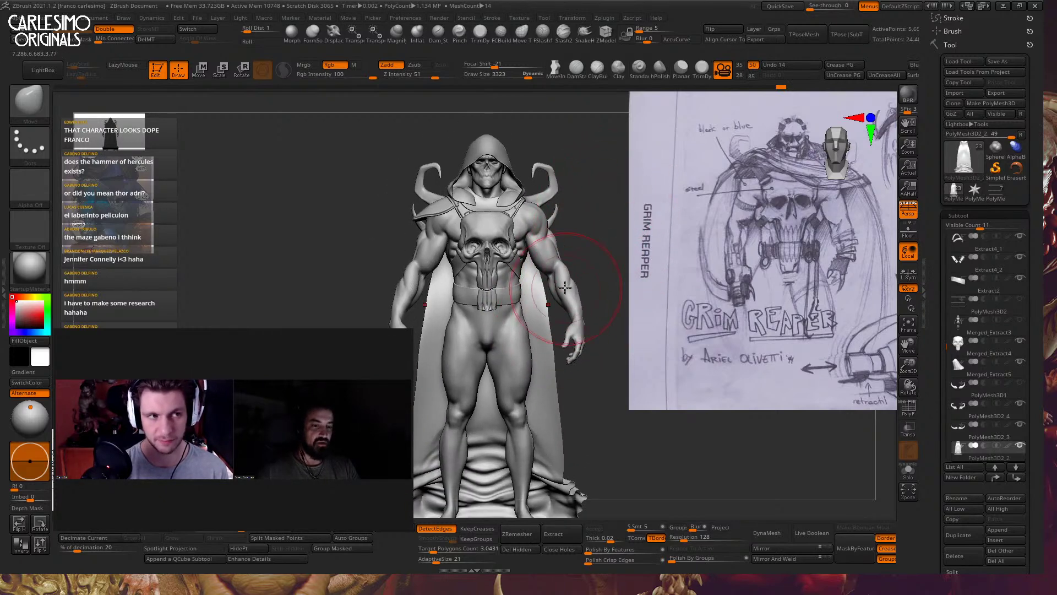
alt+right_drag(520, 292, 486, 296)
alt+click(482, 304)
drag(482, 304, 475, 312)
key(space)
scroll(481, 312, up, 3)
alt+right_drag(473, 306, 468, 329)
key(space)
drag(467, 308, 468, 313)
mouse_move(483, 314)
ctrl+right_down()
mouse_move(496, 295)
mouse_move(481, 284)
mouse_move(487, 326)
ctrl+right_up()
key(space)
drag(487, 326, 483, 312)
Carve the vertical grooves of the jaw piece with the DamStandard brush at a draw size of about 205
key(b)
key(d)
key(s)
alt+right_drag(471, 283, 476, 279)
key(space)
drag(483, 282, 477, 283)
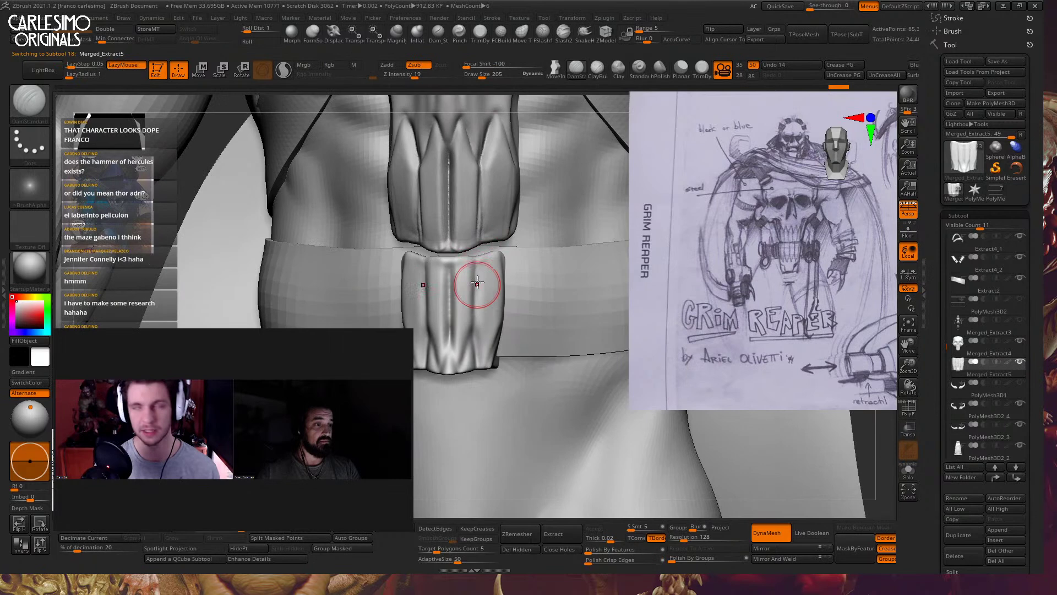
right_drag(476, 275, 433, 287)
Deepen the grooves near the jaw piece's lower edge with the DamStandard brush at a draw size of about 191
key(space)
mouse_move(488, 349)
mouse_down()
mouse_move(478, 332)
mouse_move(462, 345)
mouse_up()
right_drag(461, 346, 496, 342)
key(space)
drag(467, 346, 469, 346)
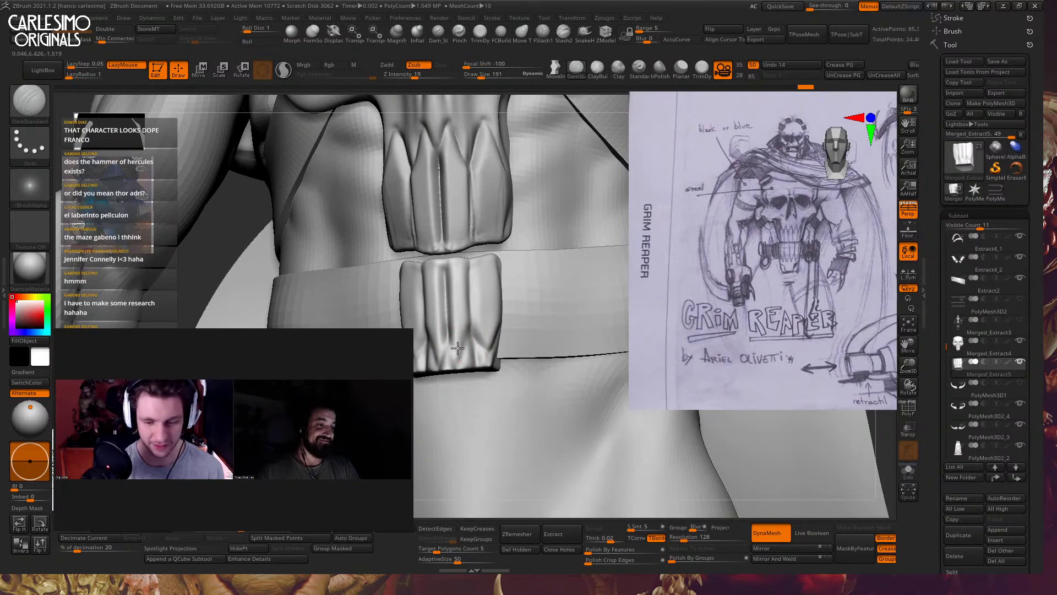
right_drag(472, 331, 468, 346)
key(space)
right_drag(460, 325, 455, 308)
Build up a rounded chin at the jaw piece's lower end with the ClayTubes brush at a draw size of about 220
key(1)
key(space)
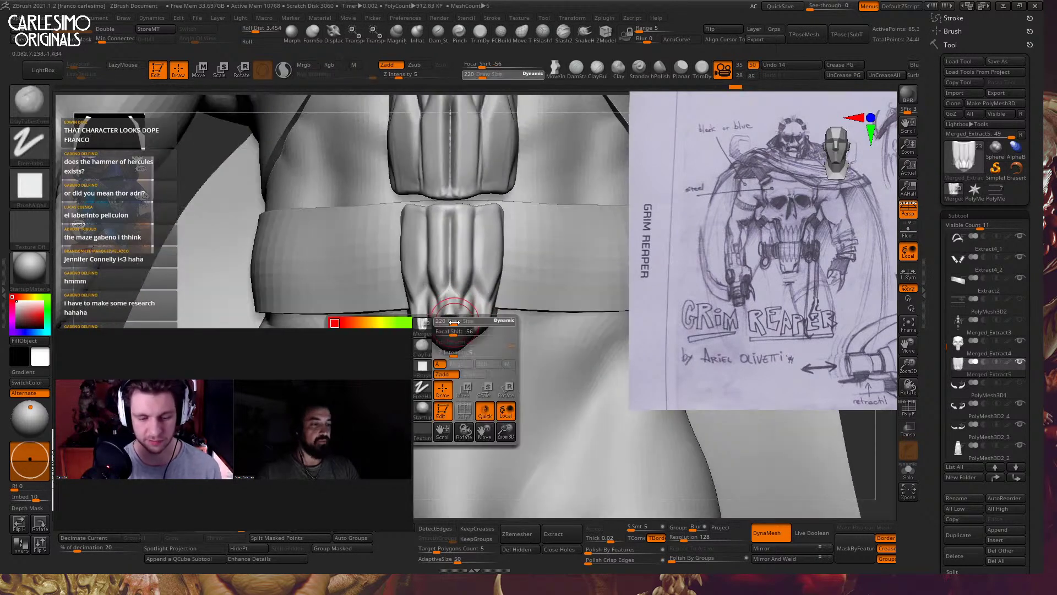
mouse_move(445, 322)
mouse_down()
mouse_move(456, 314)
mouse_move(466, 323)
mouse_move(458, 330)
mouse_move(469, 325)
mouse_up()
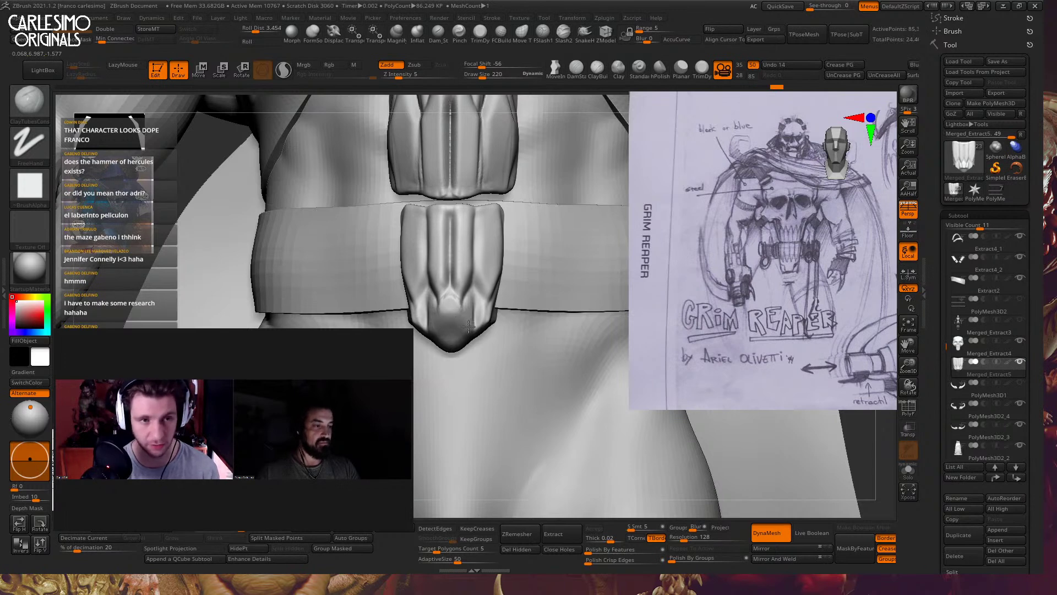
right_drag(469, 325, 432, 324)
drag(489, 315, 475, 324)
mouse_move(475, 324)
right_down()
mouse_move(463, 325)
mouse_move(479, 324)
right_up()
shift+drag(460, 315, 458, 306)
ctrl+right_drag(499, 295, 504, 283)
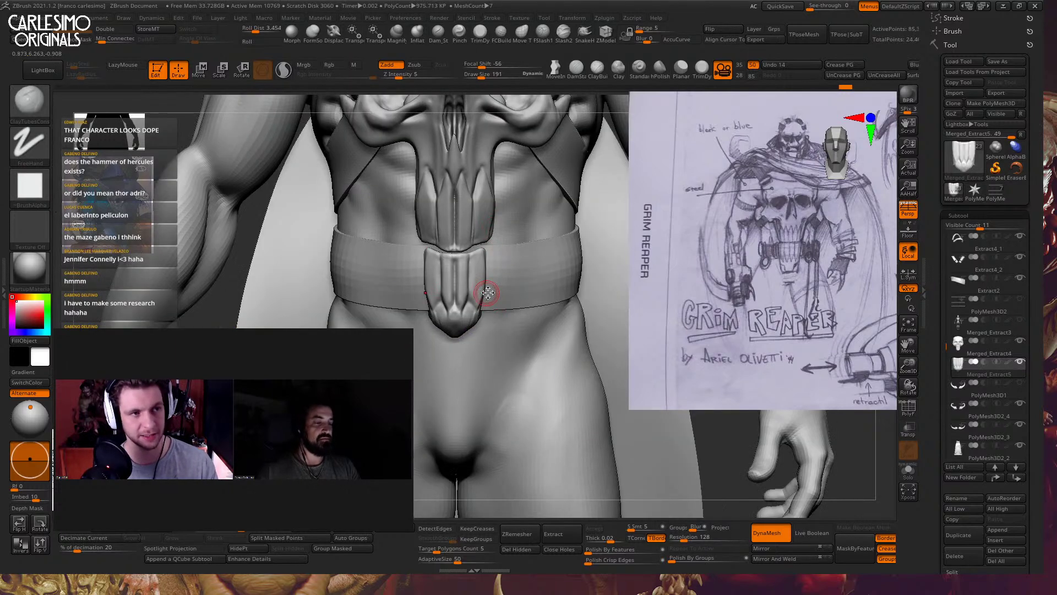
Adjust the outline of the jaw piece's upper edge and sides with the Move brush at a draw size of about 678
key(b)
key(m)
key(v)
drag(487, 255, 485, 250)
alt+right_drag(494, 225, 488, 259)
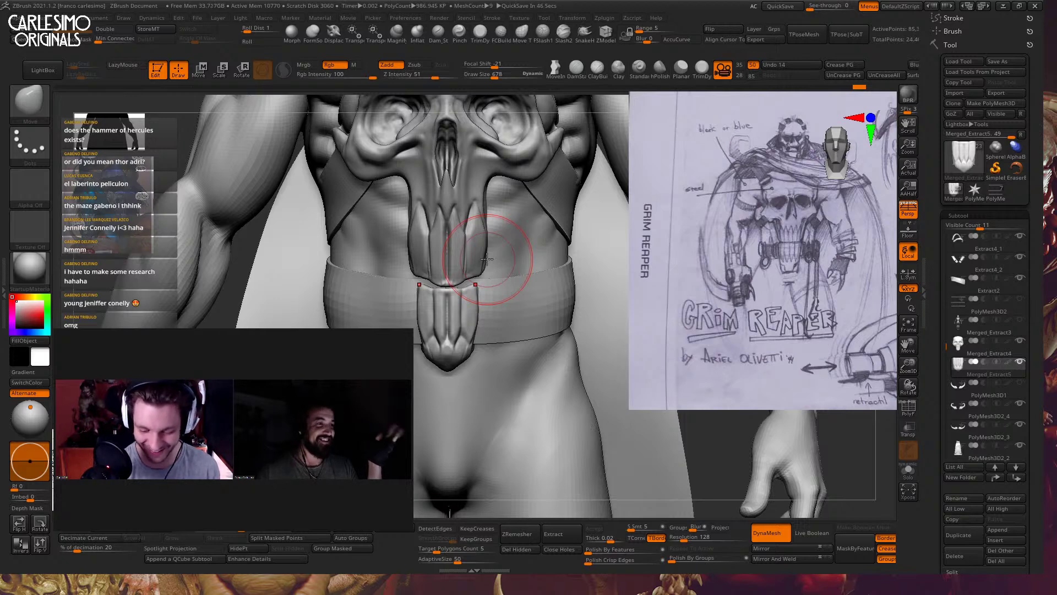
alt+click(486, 259)
key(space)
drag(484, 259, 496, 270)
mouse_move(501, 286)
ctrl+right_down()
mouse_move(489, 306)
mouse_move(489, 287)
ctrl+right_up()
Refine the meeting edges of the skull's teeth and the jaw piece with the Move brush at draw sizes between about 705 and 969
alt+click(473, 293)
key(space)
drag(488, 289, 491, 289)
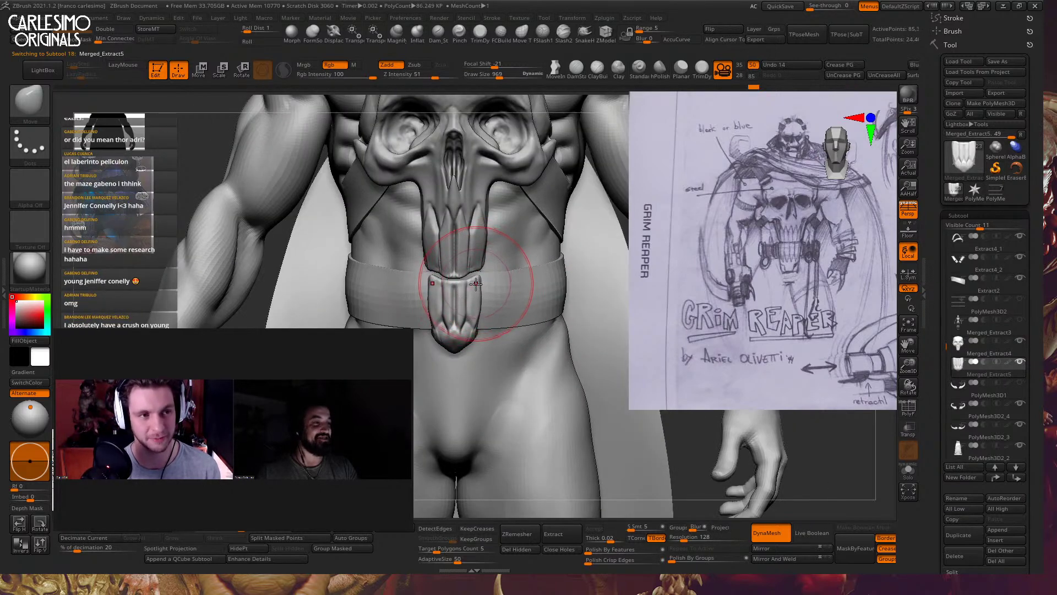
alt+click(466, 271)
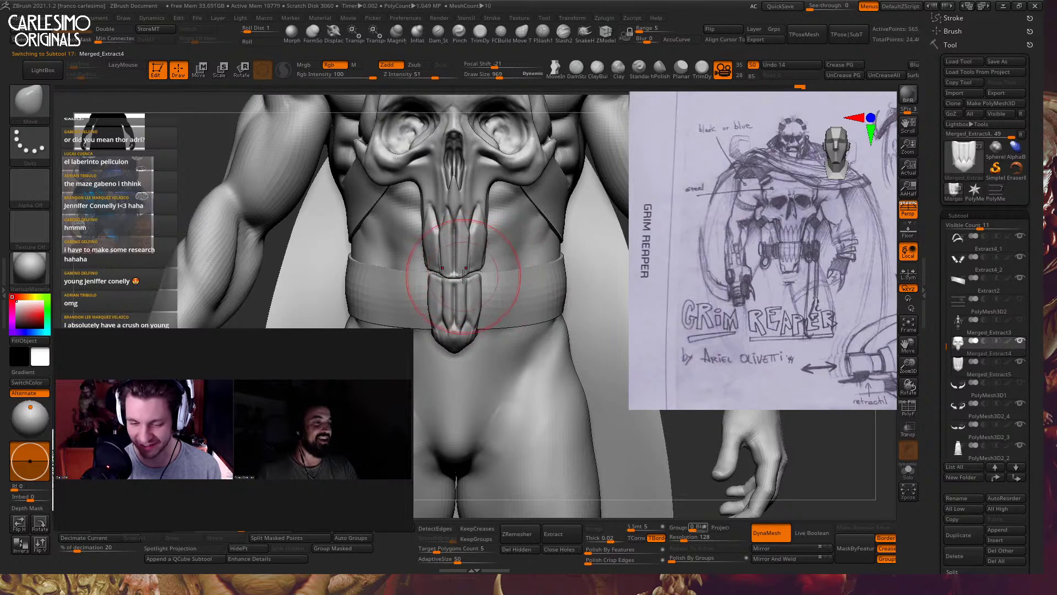
alt+click(477, 279)
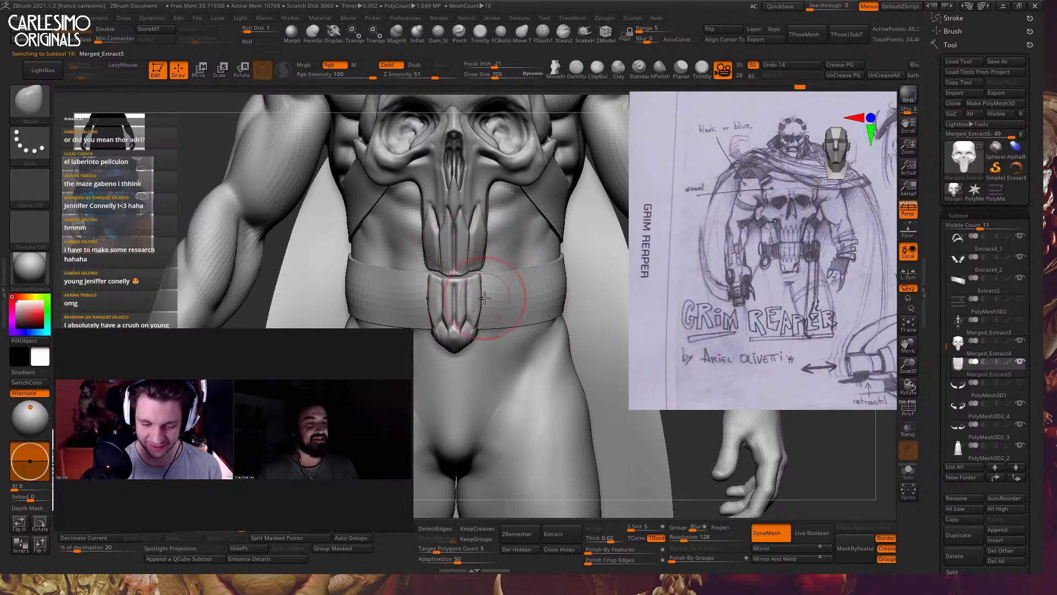
key(bracketright)
key(bracketright)
mouse_move(490, 282)
ctrl+right_down()
mouse_move(494, 315)
mouse_move(533, 221)
ctrl+right_up()
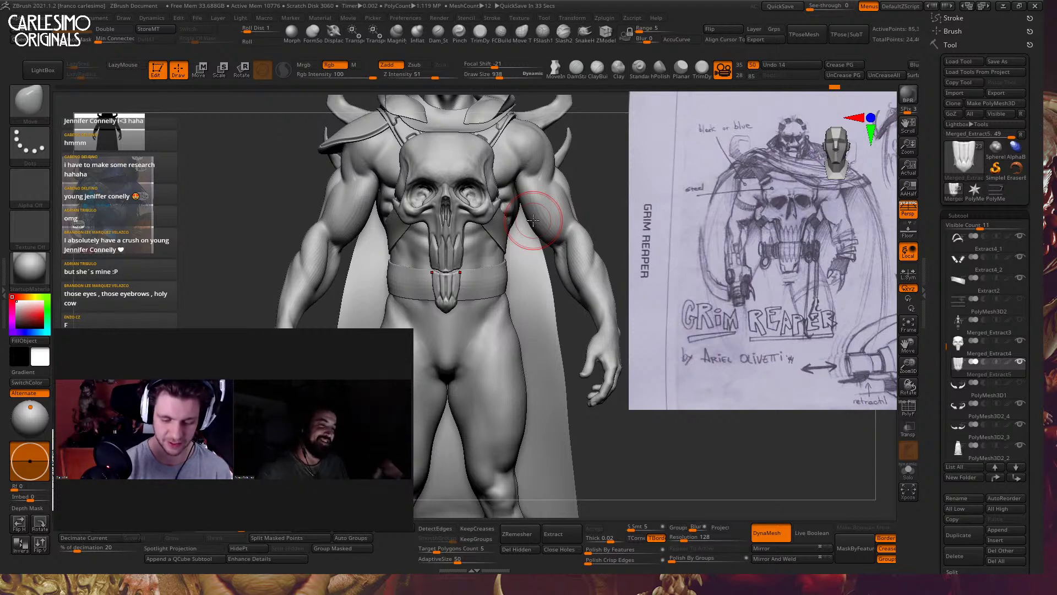
Select the belt subtool, raise the draw size to about 1793 and hide the sketch reference overlay
alt+click(480, 284)
ctrl+right_drag(480, 286, 472, 315)
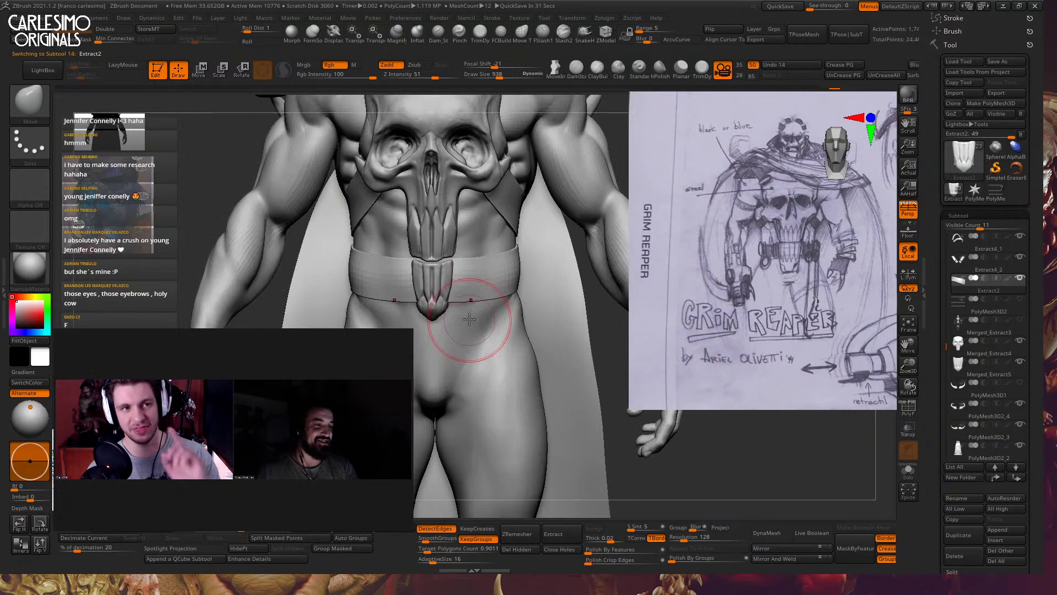
key(bracketright)
ctrl+right_drag(441, 209, 424, 171)
key(shift+z)
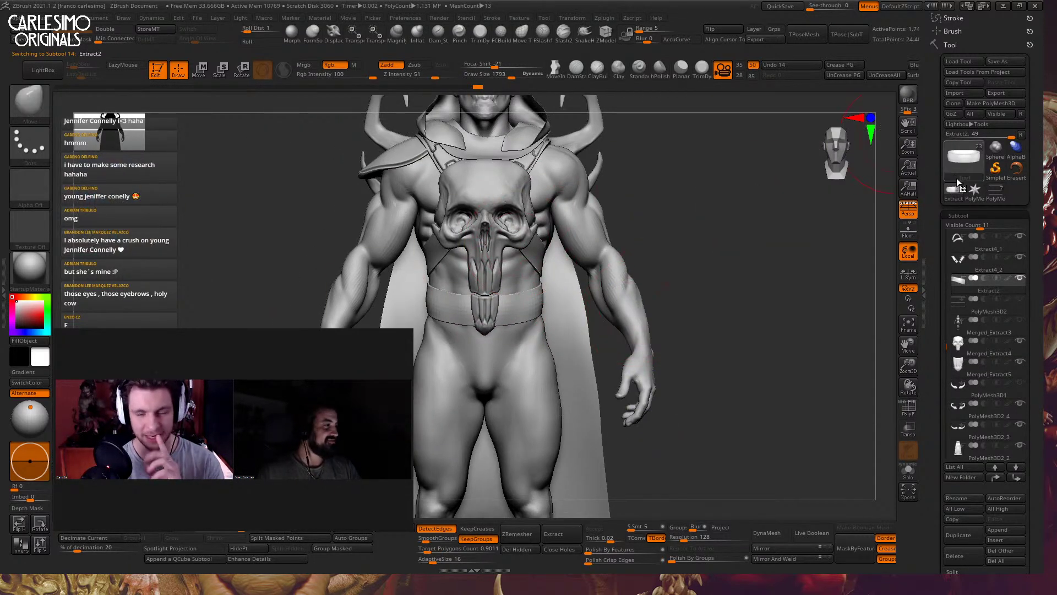
Append a QCube subtool, isolate it with the polyframe shown and perspective off, and ready it for transforming
click(219, 559)
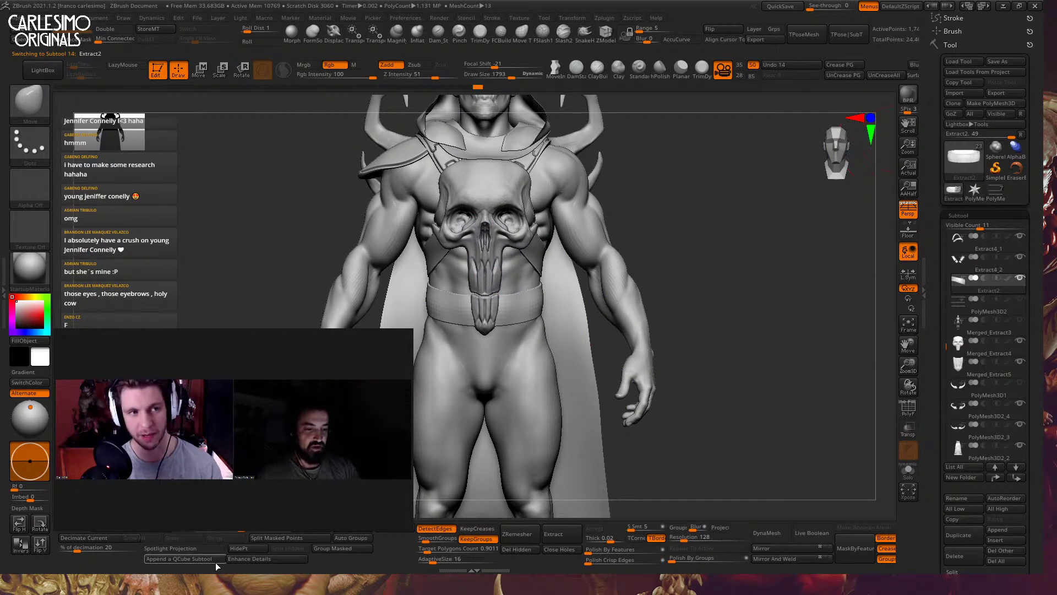
key(w)
key(alt+s)
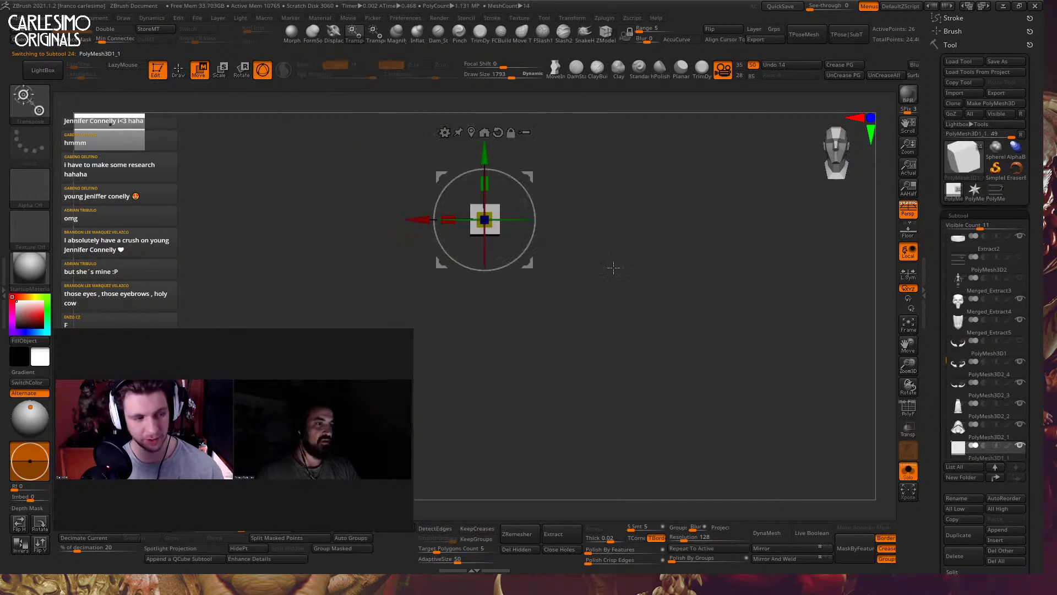
shift+right_drag(615, 267, 617, 304)
alt+right_drag(535, 226, 595, 292)
key(alt+s)
ctrl+right_drag(596, 292, 561, 328)
click(908, 210)
key(alt+s)
key(shift+f)
shift+right_drag(561, 328, 575, 325)
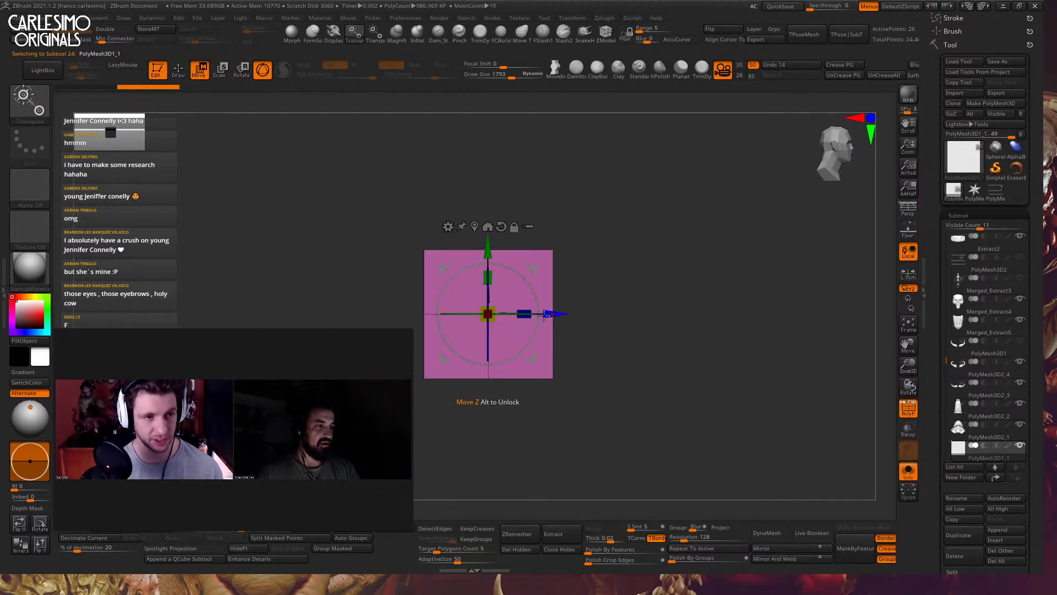
Scale the cube into a thin, tall box and place it in front of the skull's teeth and belt
drag(524, 313, 506, 313)
right_drag(564, 287, 527, 274)
shift+right_drag(540, 318, 585, 286)
drag(557, 315, 559, 314)
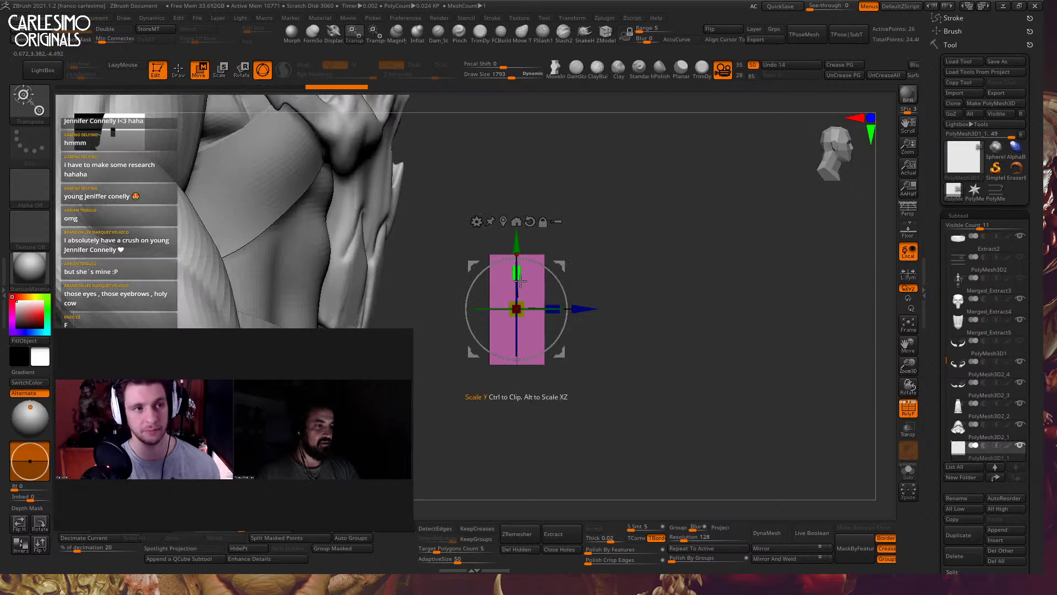
drag(517, 273, 517, 262)
shift+right_drag(522, 286, 496, 300)
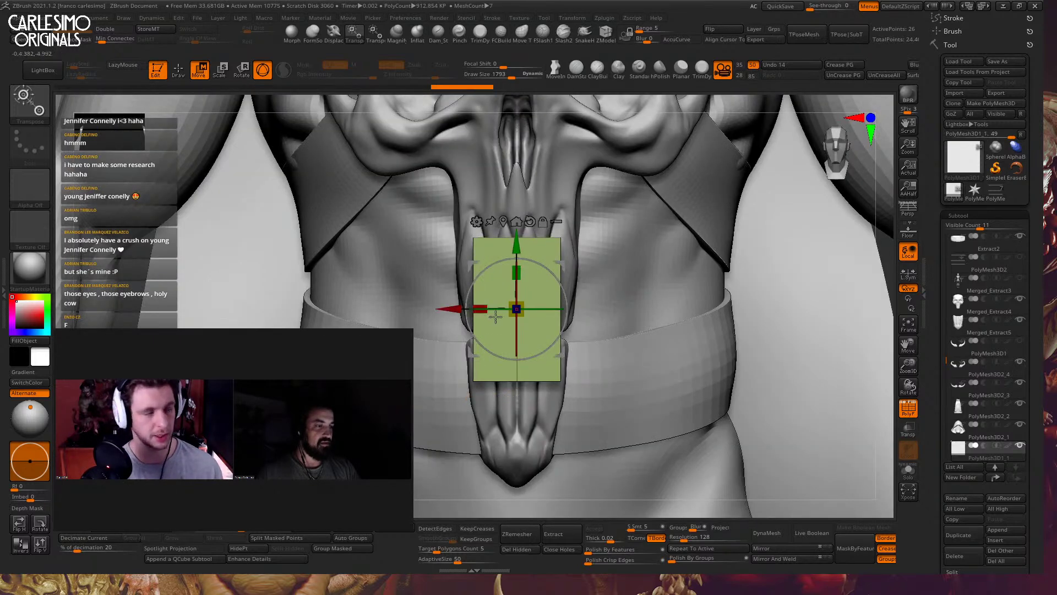
mouse_move(571, 300)
shift+right_down()
mouse_move(526, 313)
mouse_move(567, 309)
shift+right_up()
Insert an edge loop near the box's upper end with ZModeler and mark the front strip above it as a temporary polygroup
click(605, 35)
right_drag(567, 309, 523, 288)
click(520, 262)
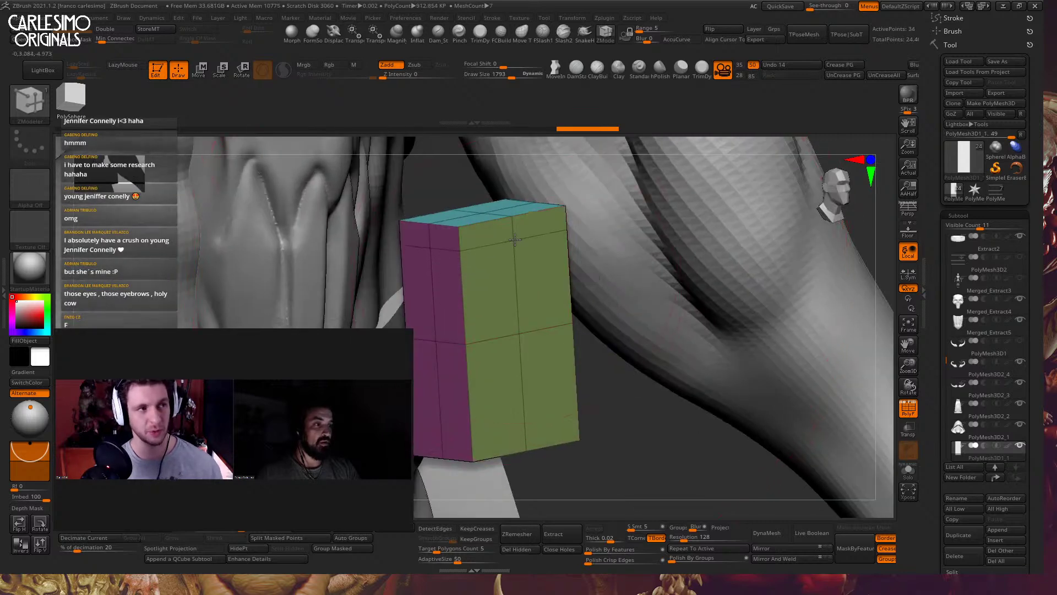
right_drag(501, 239, 513, 281)
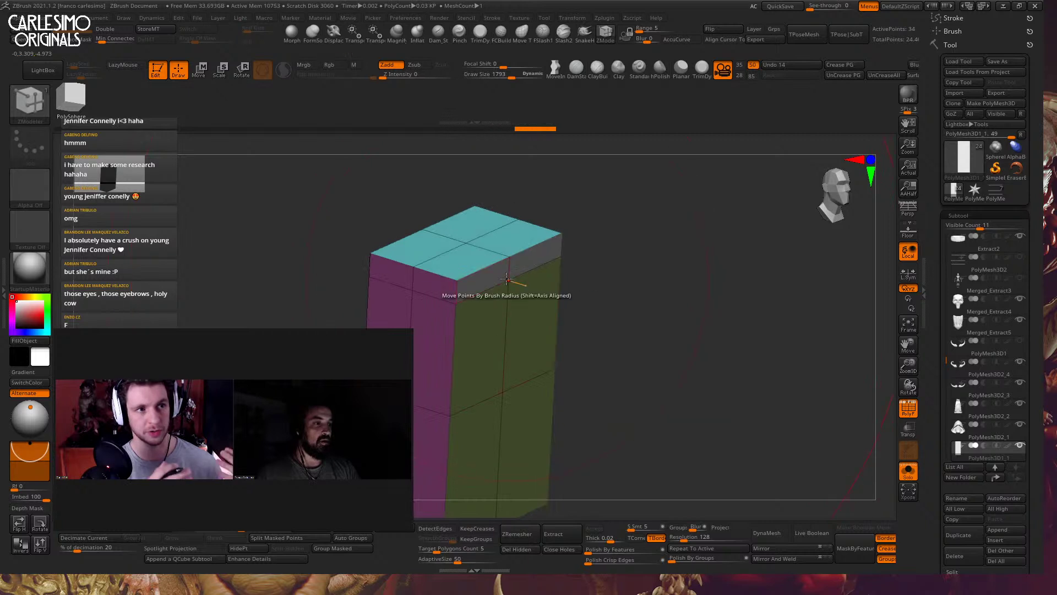
Set the ZModeler polygon action to Extrude with target Polygroup All and extrude the marked front strip outward
key(space)
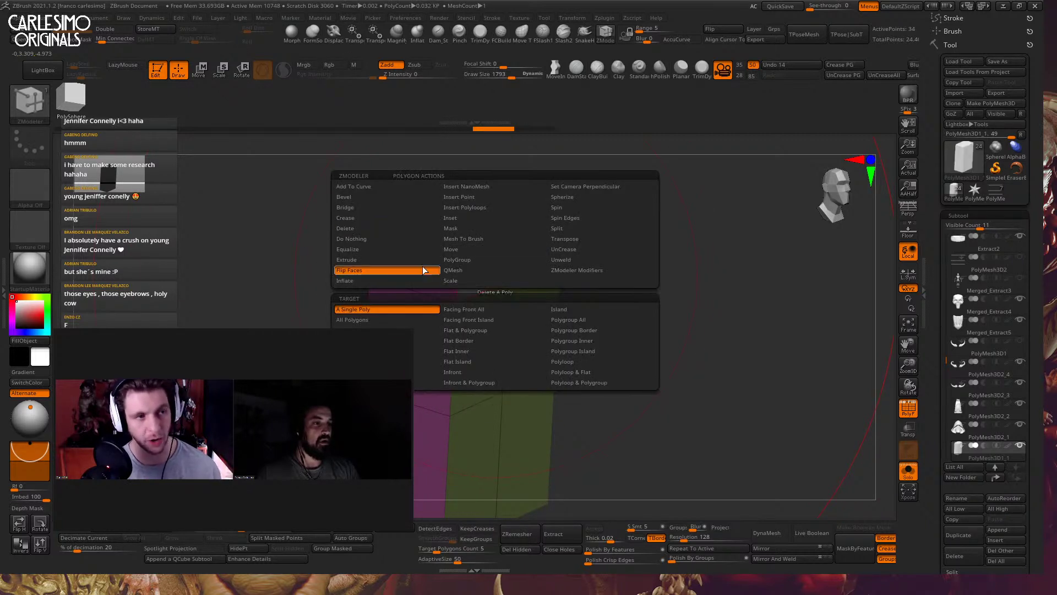
click(358, 260)
click(597, 320)
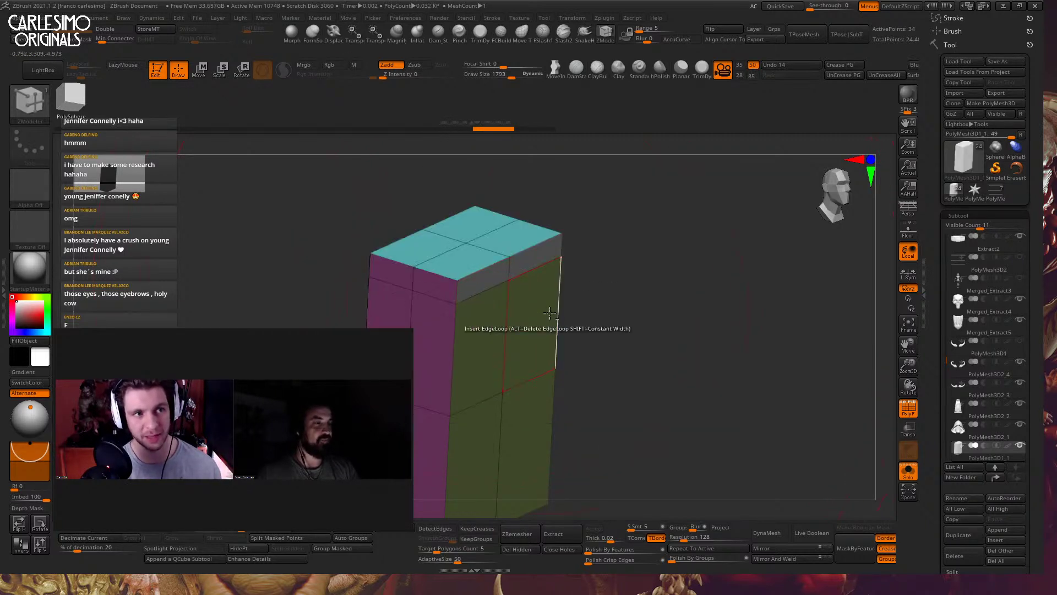
right_drag(597, 320, 624, 236)
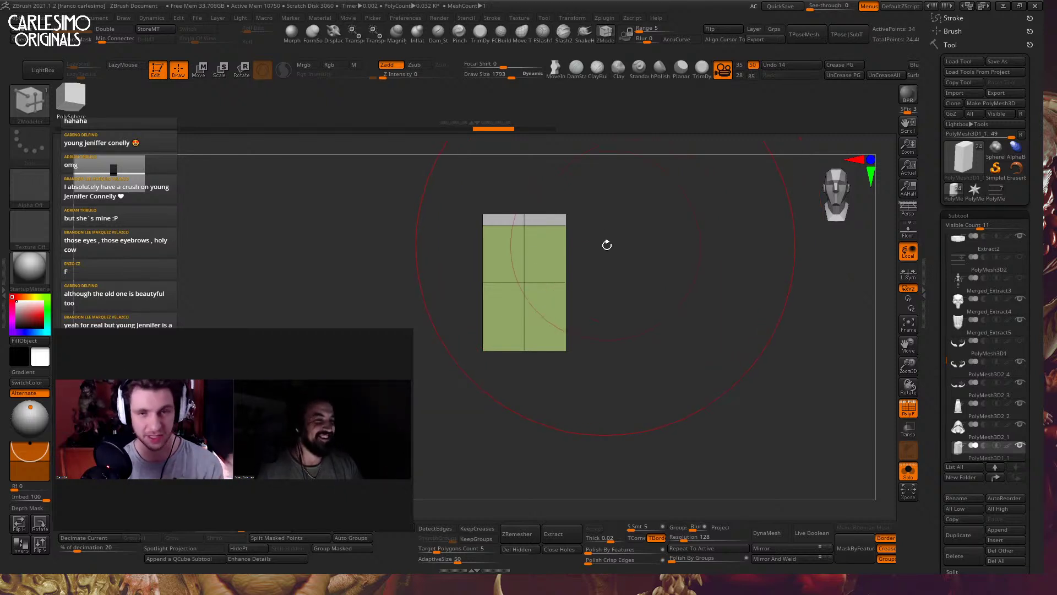
alt+drag(607, 243, 652, 244)
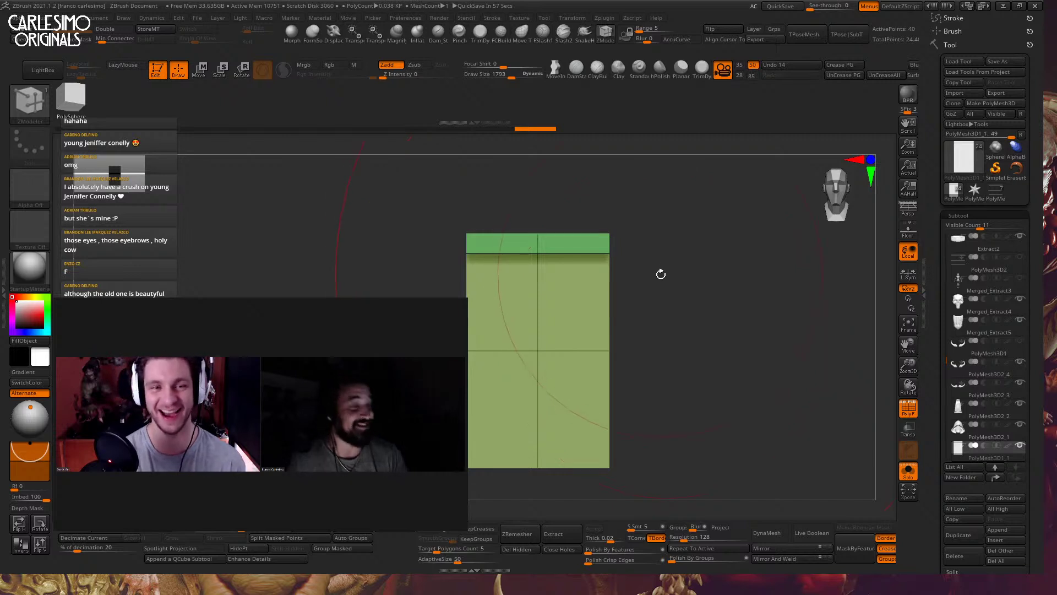
Reduce the draw size to about 528 and extrude the protruding strip's underside down to about the middle of the box
key(space)
drag(660, 268, 637, 263)
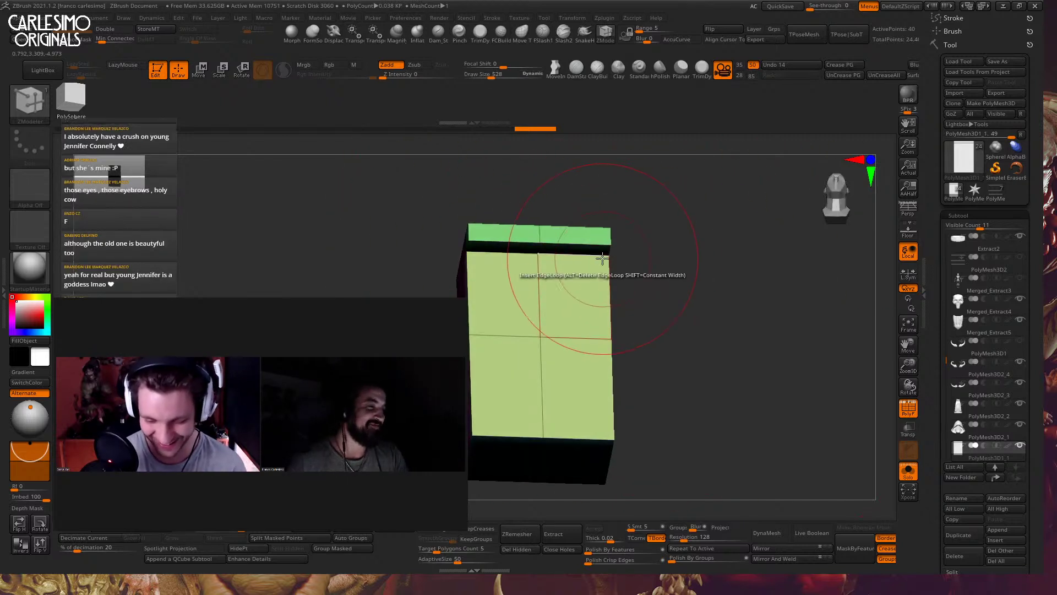
right_drag(602, 259, 604, 250)
ctrl+right_drag(604, 250, 545, 250)
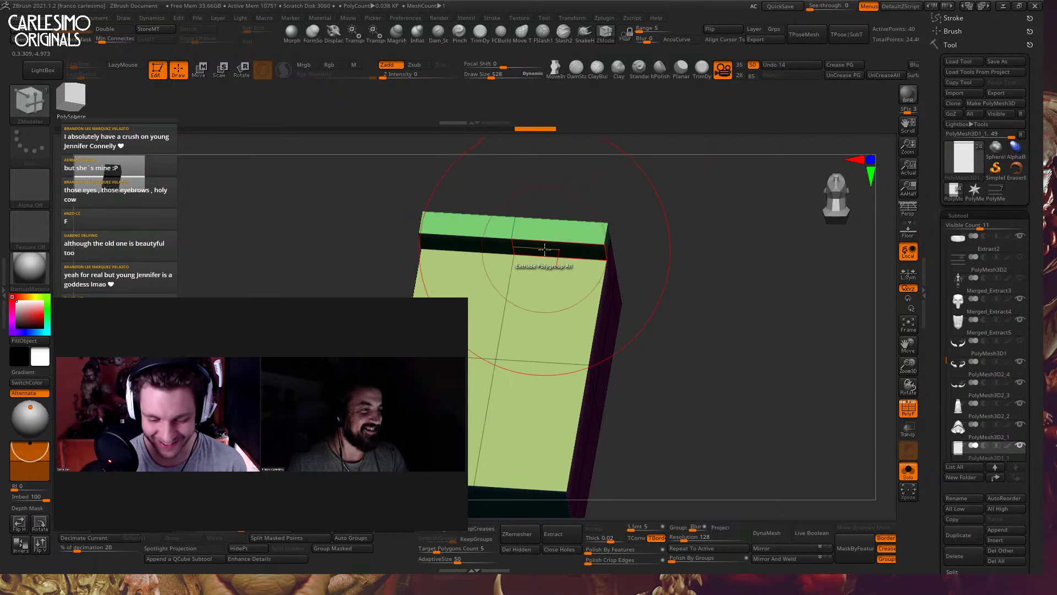
mouse_move(545, 250)
mouse_down()
mouse_move(540, 280)
mouse_move(546, 264)
mouse_up()
key(ctrl+z)
right_drag(546, 250, 534, 244)
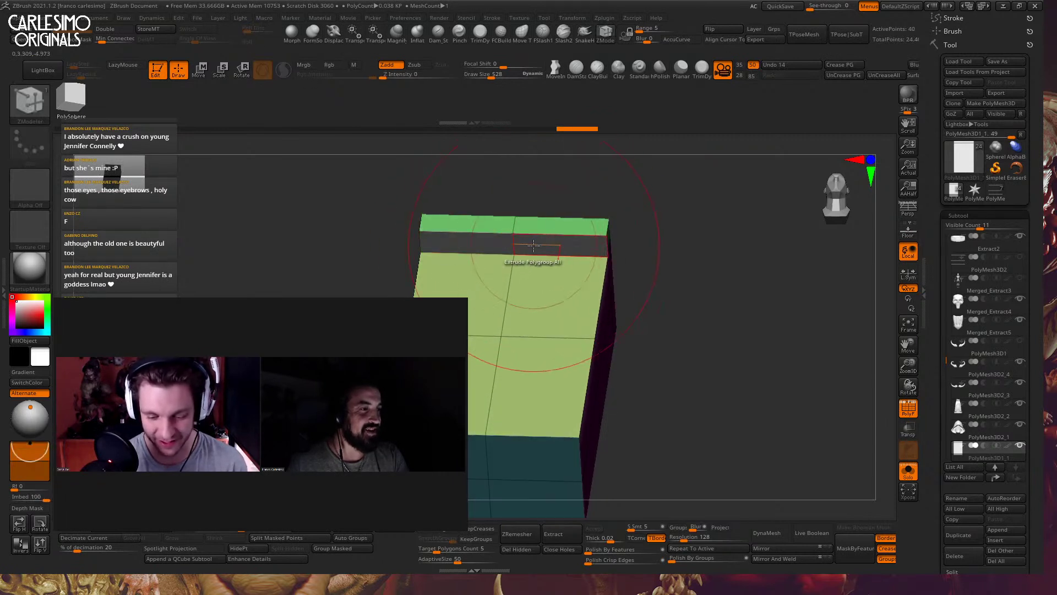
drag(534, 244, 509, 388)
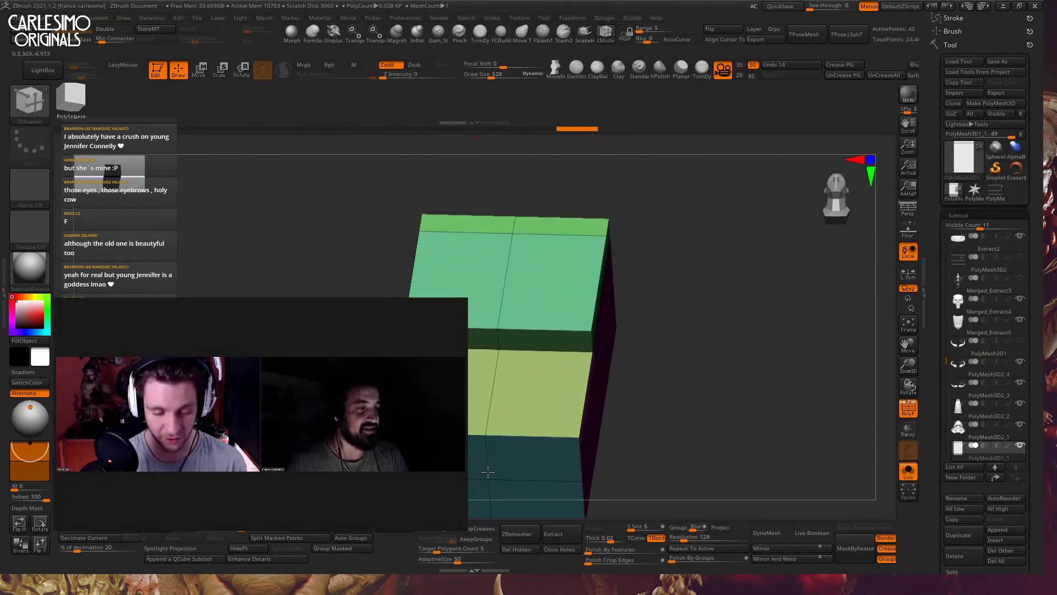
Insert supporting edge loops close to the lower and side edges of the box and its raised front panel
drag(488, 472, 504, 306)
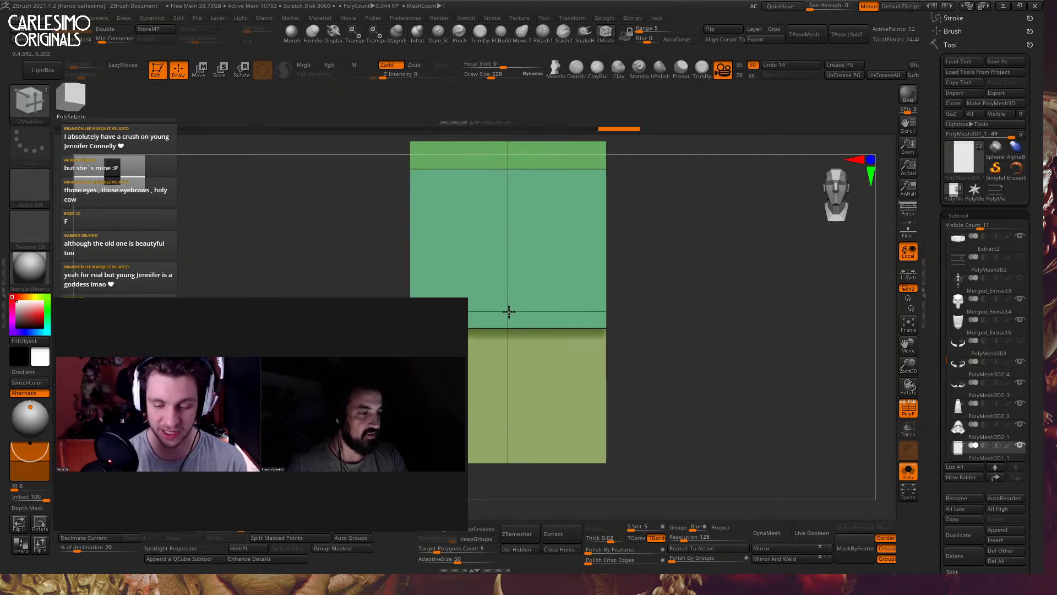
drag(597, 313, 601, 319)
right_drag(601, 319, 596, 316)
mouse_move(597, 315)
mouse_down()
mouse_move(587, 299)
mouse_move(588, 311)
mouse_move(614, 288)
mouse_move(579, 264)
mouse_move(590, 360)
mouse_move(609, 273)
mouse_move(591, 356)
mouse_move(607, 307)
mouse_up()
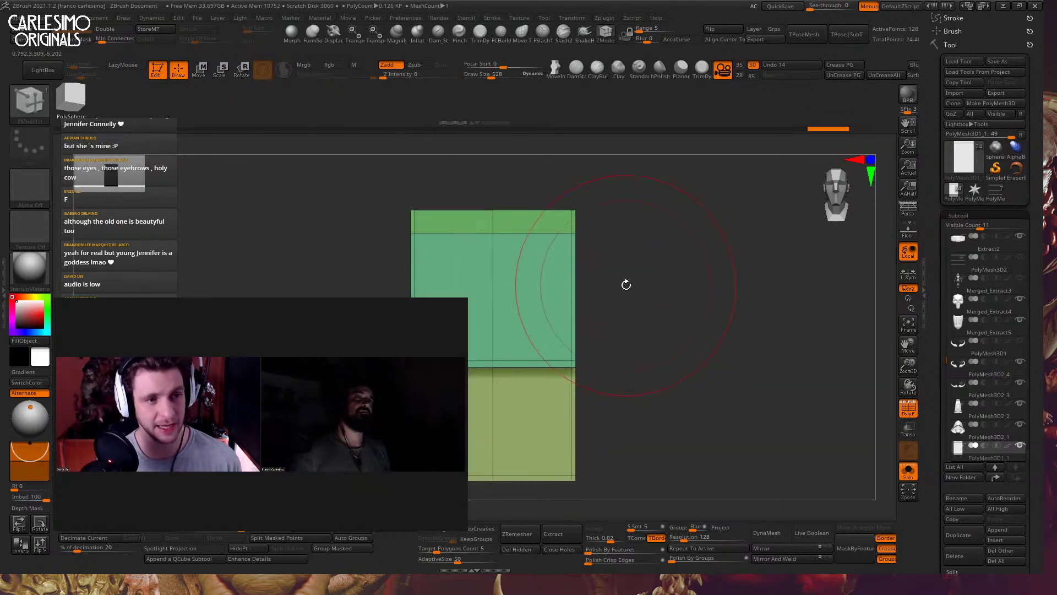
Try subdividing the box and check its smoothed shape with the polyframe hidden
key(b)
key(m)
key(v)
key(shift+f)
key(shift+f)
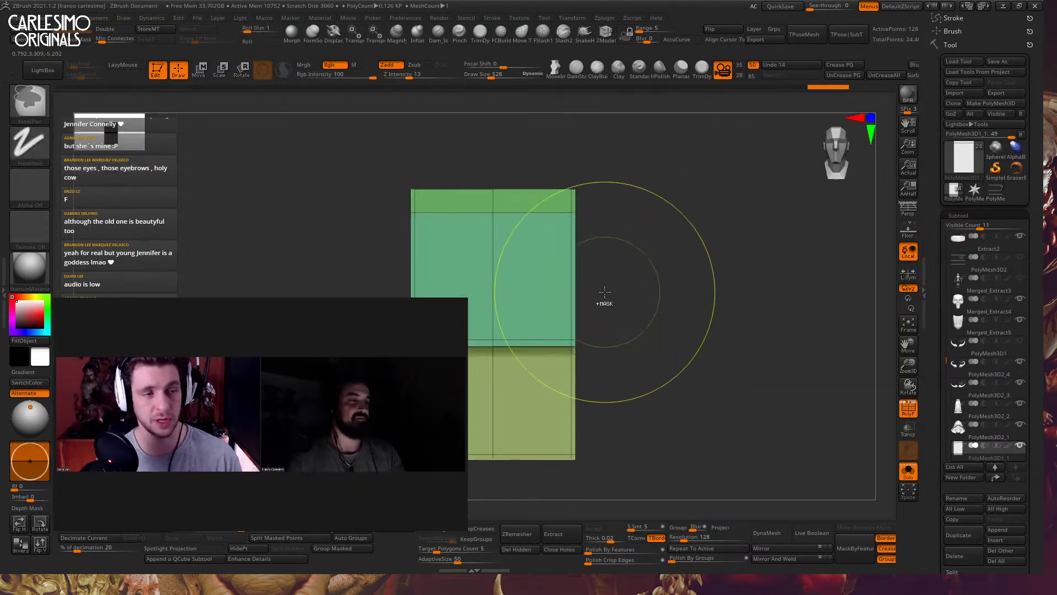
key(ctrl+d)
key(shift+f)
drag(600, 283, 630, 298)
alt+drag(611, 315, 598, 290)
key(ctrl+z)
key(shift+f)
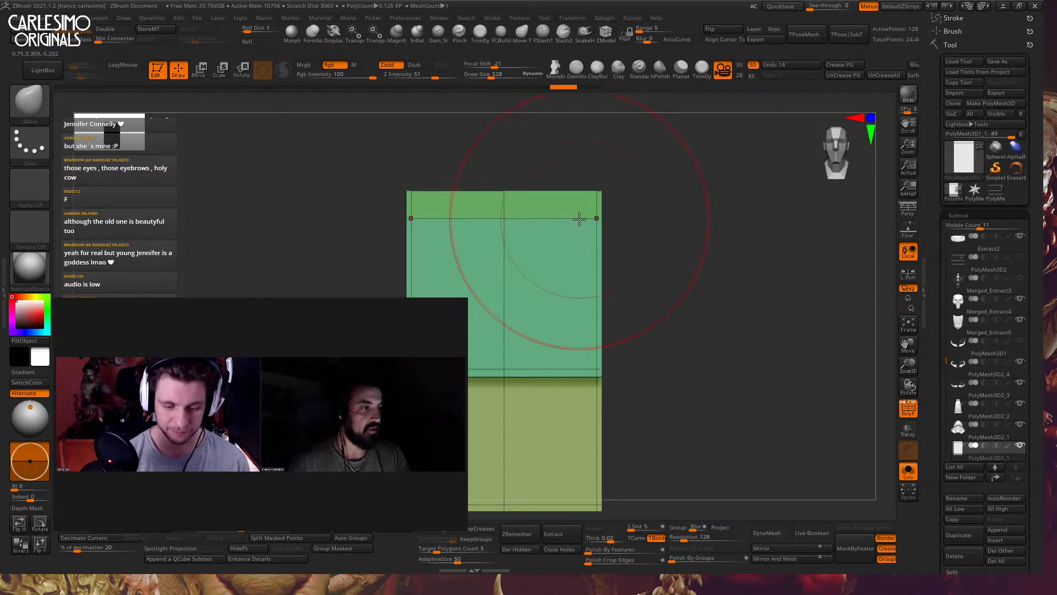
Insert further ZModeler edge loops inside the side and lower edges of the raised panel and of the section below it
click(606, 34)
click(582, 238)
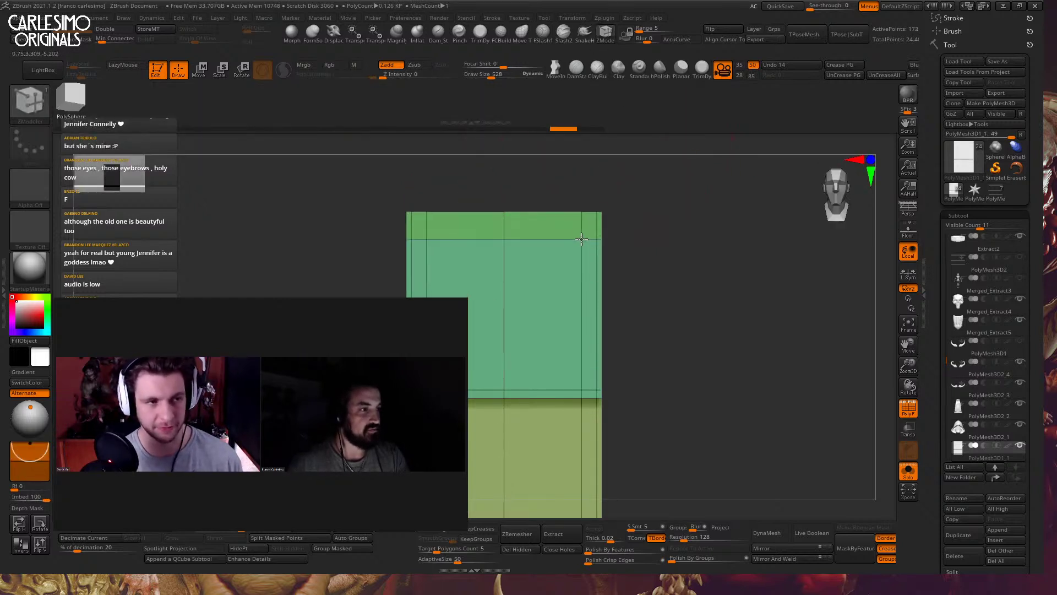
alt+right_drag(587, 320, 568, 253)
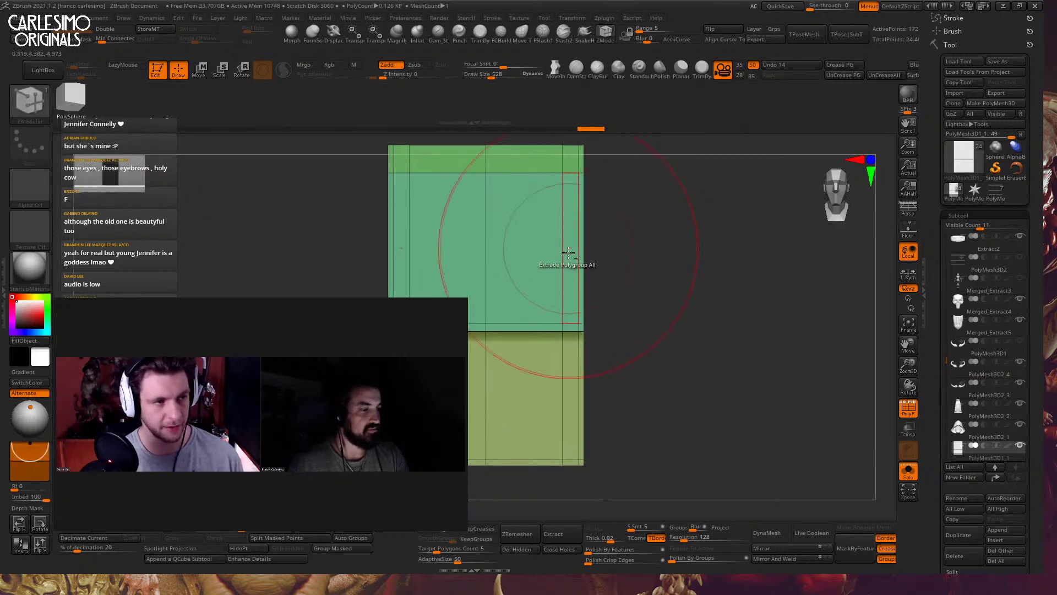
click(563, 309)
alt+right_drag(577, 313, 571, 270)
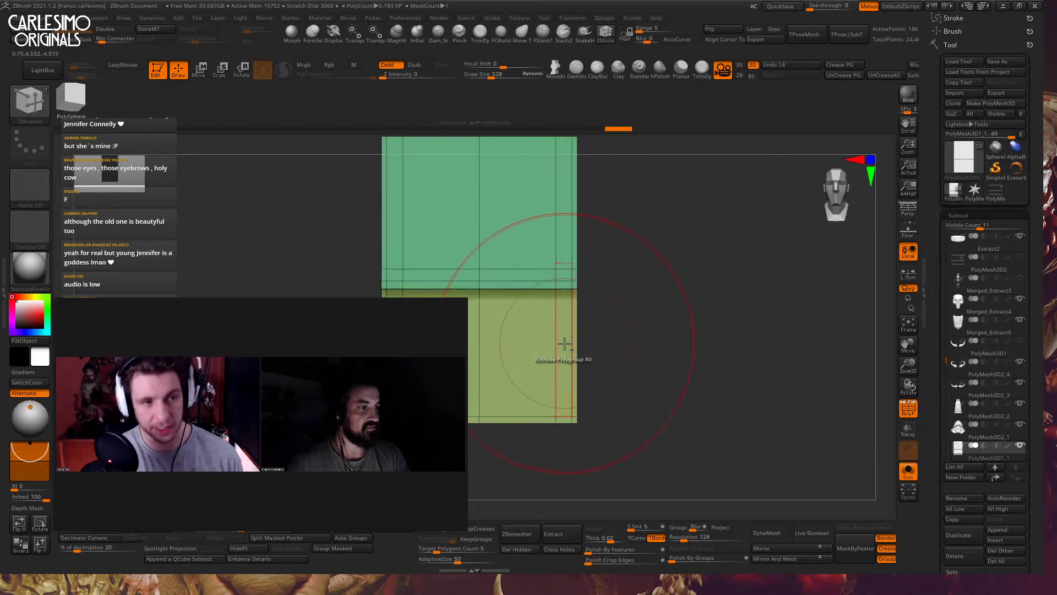
click(556, 403)
drag(556, 404, 556, 400)
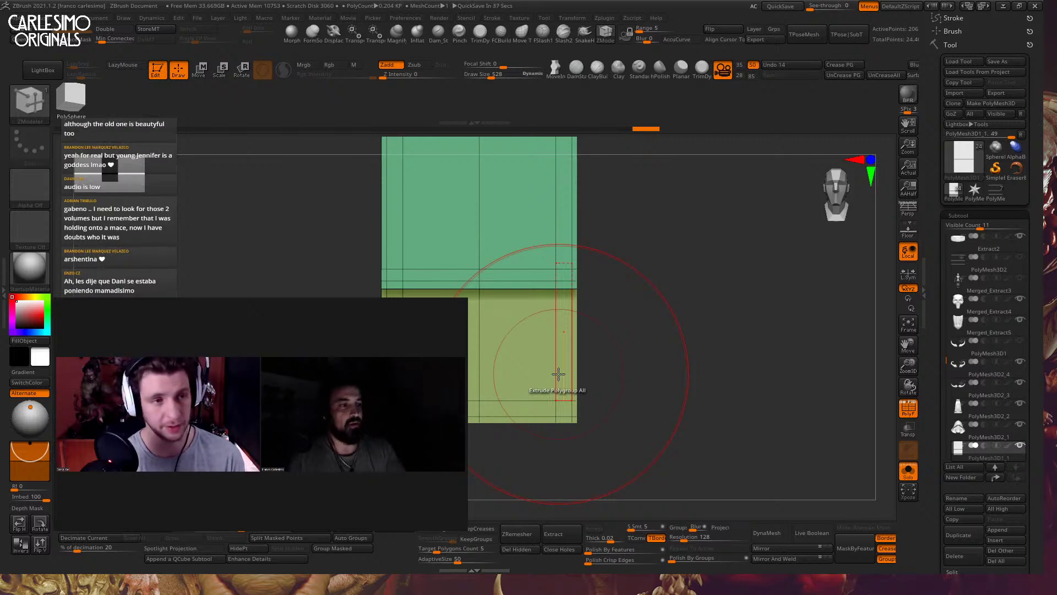
Mark the polygon strips along the vertical side edges and lower edge of the raised front panel with ZModeler
drag(652, 245, 549, 244)
mouse_move(549, 244)
right_down()
mouse_move(545, 262)
mouse_move(553, 243)
right_up()
alt+drag(551, 242, 548, 288)
alt+right_drag(544, 365, 553, 227)
ctrl+right_drag(545, 331, 553, 366)
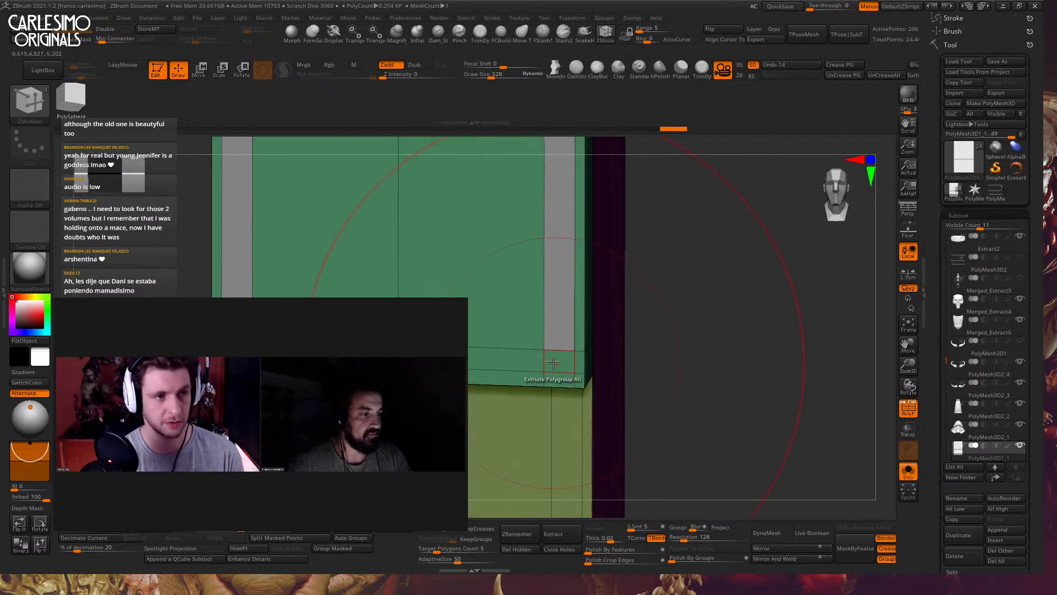
alt+drag(554, 367, 518, 361)
ctrl+right_drag(519, 359, 526, 292)
alt+right_drag(543, 159, 550, 328)
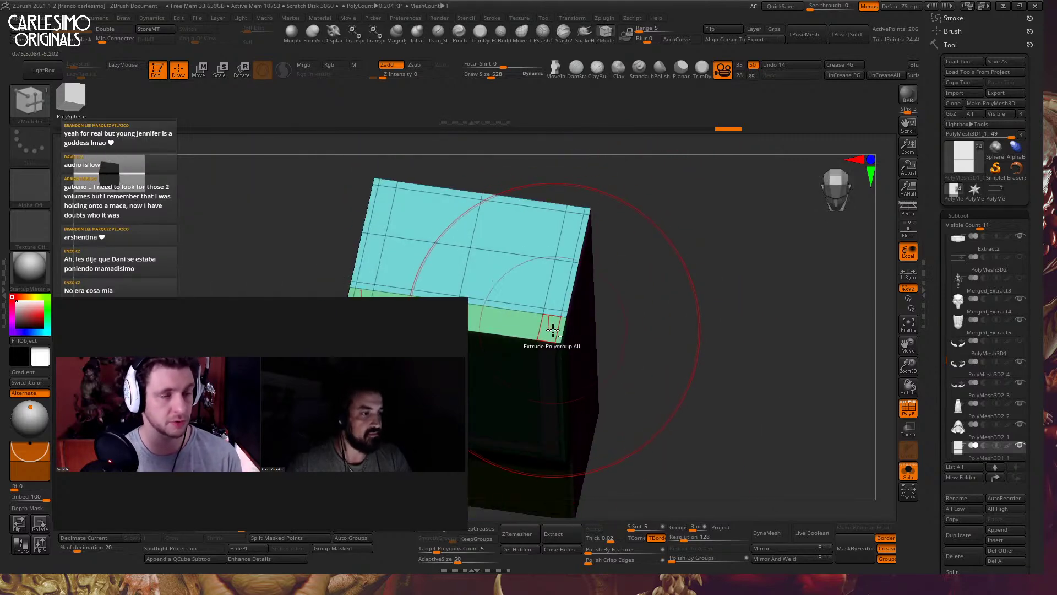
Continue the marked edge strips across the box's top, lower section and underside
alt+drag(550, 329, 571, 250)
alt+right_drag(574, 215, 567, 311)
right_drag(571, 218, 565, 334)
right_drag(586, 245, 546, 312)
click(569, 264)
alt+drag(545, 311, 623, 189)
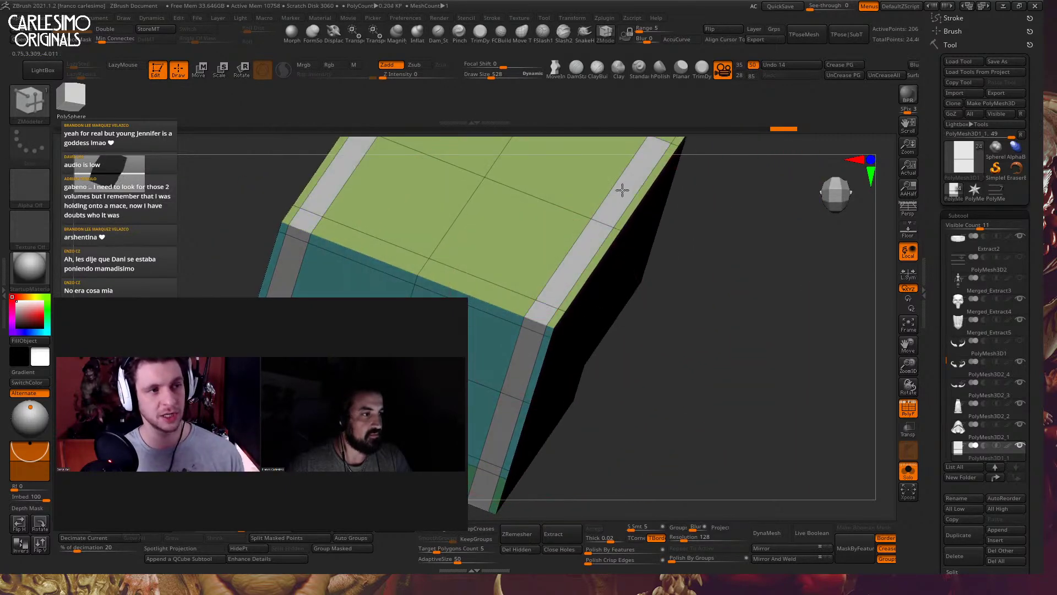
mouse_move(623, 189)
alt+right_down()
mouse_move(588, 236)
mouse_move(573, 326)
mouse_move(622, 238)
mouse_move(602, 242)
mouse_move(545, 315)
mouse_move(604, 259)
mouse_move(528, 331)
mouse_move(595, 271)
mouse_move(573, 331)
mouse_move(578, 344)
mouse_move(580, 216)
alt+right_up()
alt+click(588, 236)
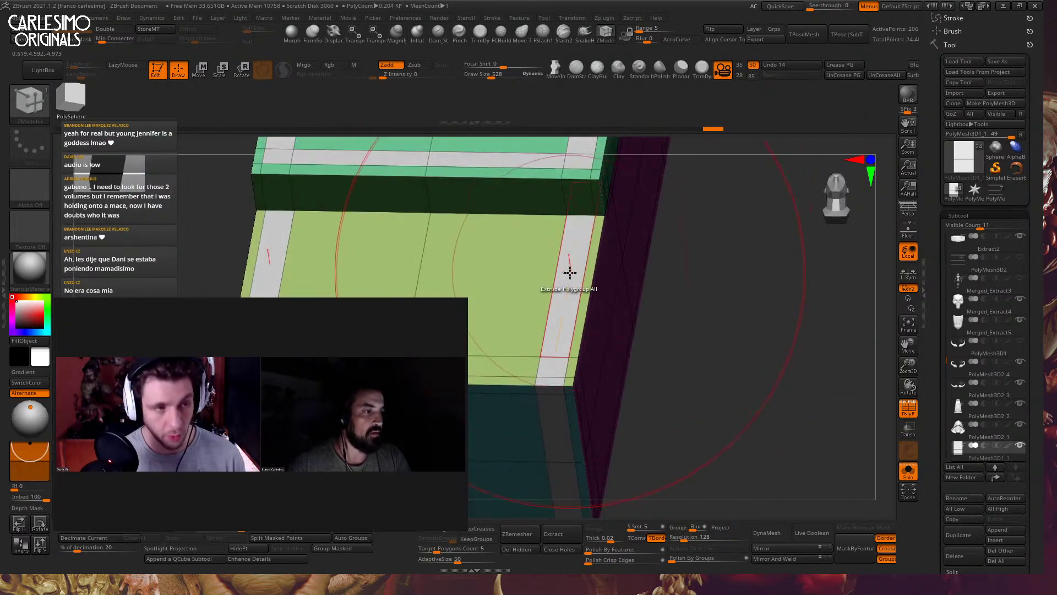
Extrude the marked strips outward into a thin raised border running around the box
drag(569, 273, 564, 240)
right_drag(564, 240, 570, 336)
ctrl+right_drag(570, 336, 562, 273)
key(shift+f)
ctrl+right_drag(562, 272, 571, 321)
key(ctrl+z)
key(shift+f)
drag(569, 323, 574, 319)
right_drag(575, 319, 536, 295)
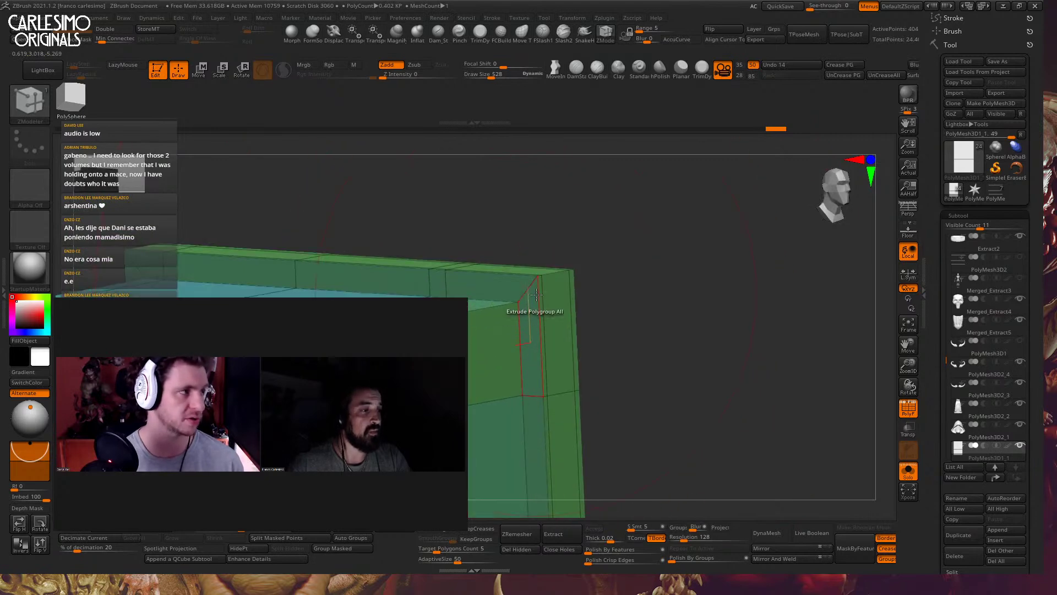
Insert supporting edge loops along the corners and inner edges of the extruded border
drag(519, 298, 528, 285)
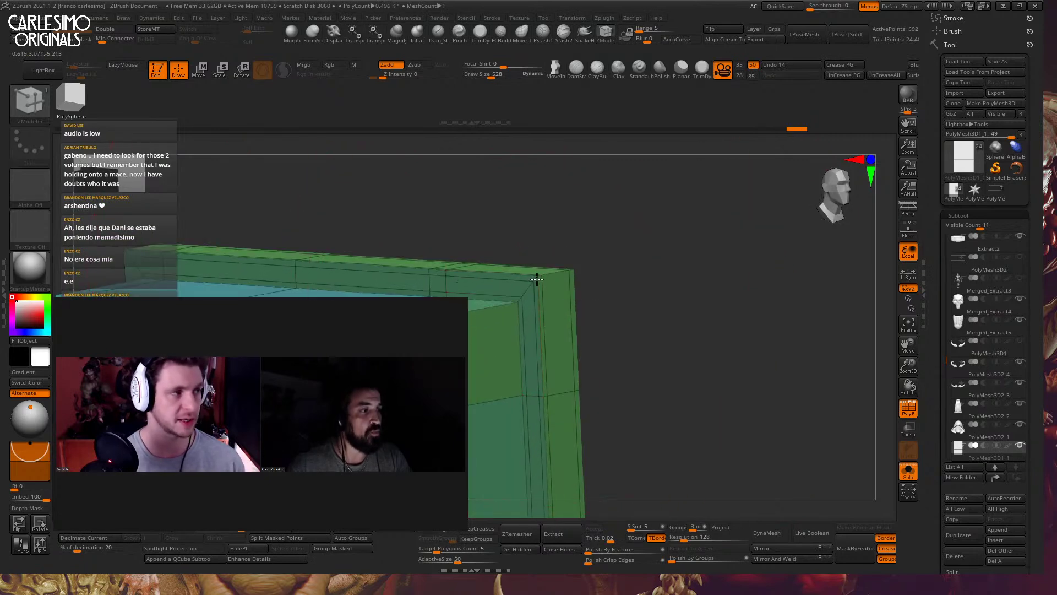
right_drag(590, 278, 579, 268)
drag(578, 268, 596, 264)
right_drag(551, 315, 609, 269)
click(601, 337)
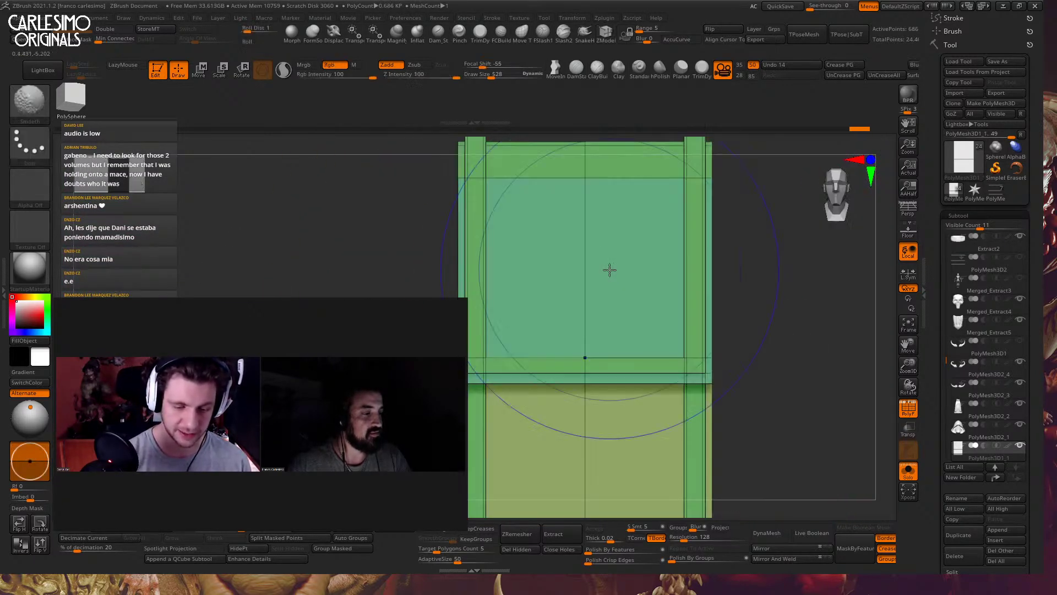
Preview the bordered box subdivided and examine how the corners of the front panel smooth
key(shift+f)
ctrl+right_drag(637, 352, 578, 248)
key(shift+f)
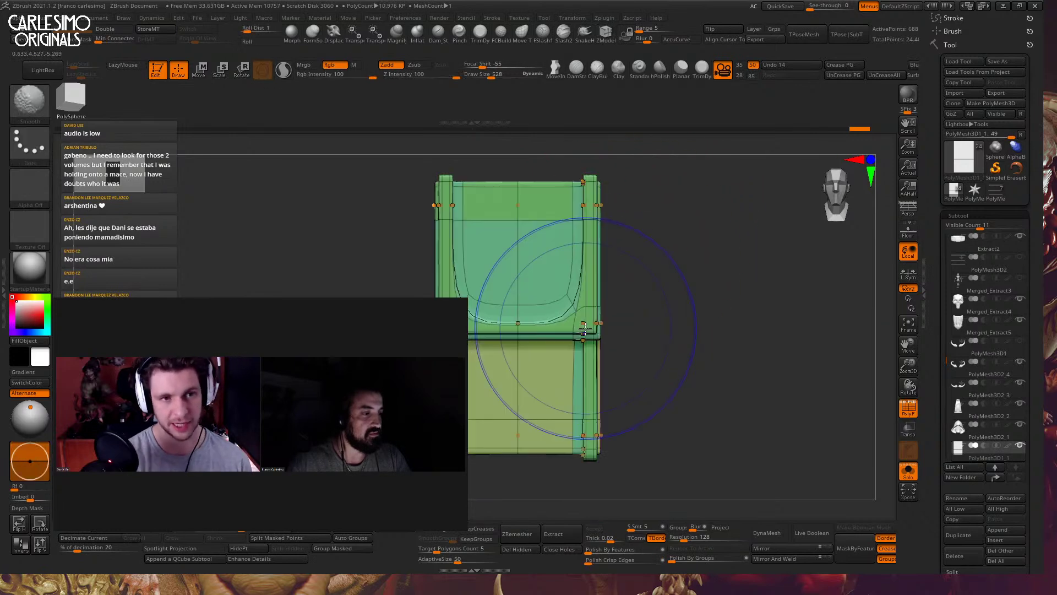
alt+right_drag(644, 238, 588, 312)
key(ctrl+z)
key(ctrl+shift+z)
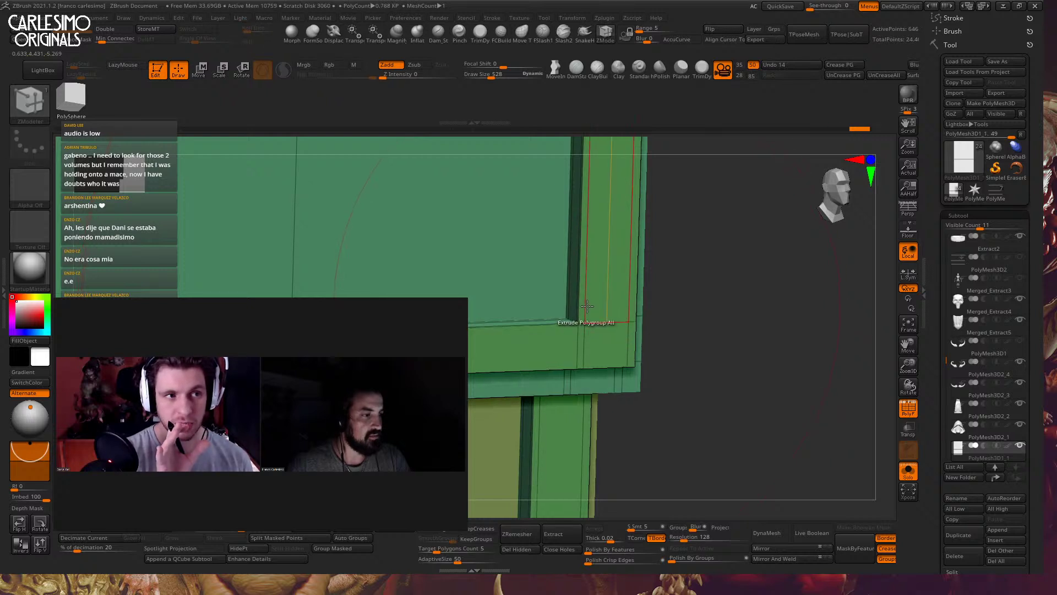
Insert supporting edge loops around the lower corner of the raised border on the front panel
drag(586, 301, 585, 315)
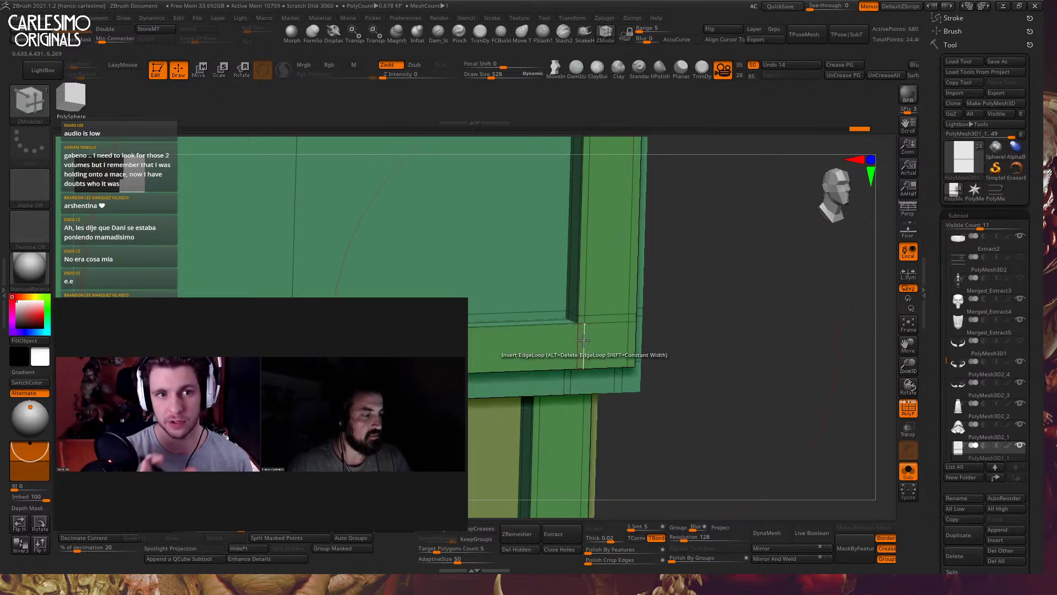
right_drag(566, 324, 563, 295)
drag(561, 295, 573, 279)
ctrl+right_drag(572, 278, 605, 253)
shift+right_drag(611, 248, 625, 229)
Hide the polyframe and check the box's subdivided shape from the front
key(shift+f)
alt+right_drag(658, 276, 669, 255)
key(d)
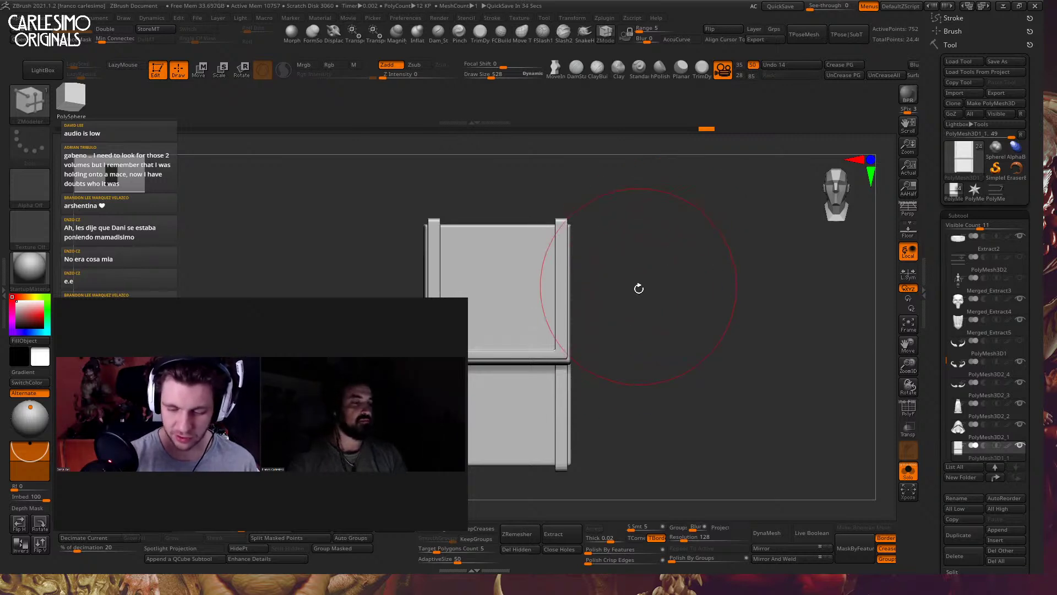
drag(639, 289, 573, 313)
key(shift+f)
Insert a further supporting edge loop in the box and inspect the smoothed result on its side face
key(shift+f)
key(shift+d)
shift+right_drag(573, 314, 553, 287)
key(shift+f)
key(d)
key(shift+f)
ctrl+right_drag(553, 288, 559, 307)
key(shift+f)
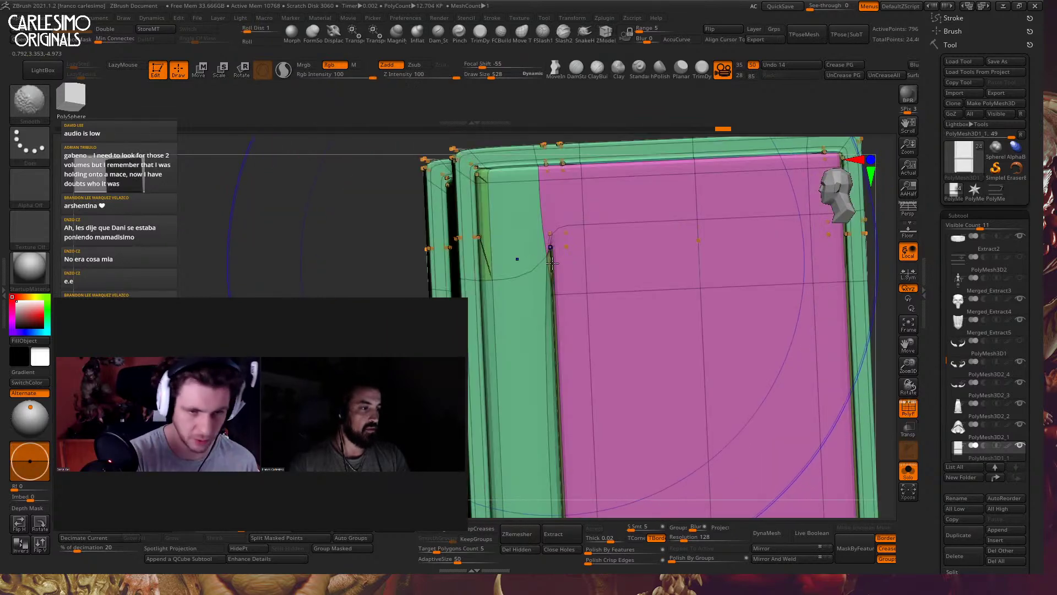
Insert a horizontal supporting edge loop across the front section of the side face and preview the smoothing
key(shift+d)
ctrl+right_drag(529, 255, 546, 273)
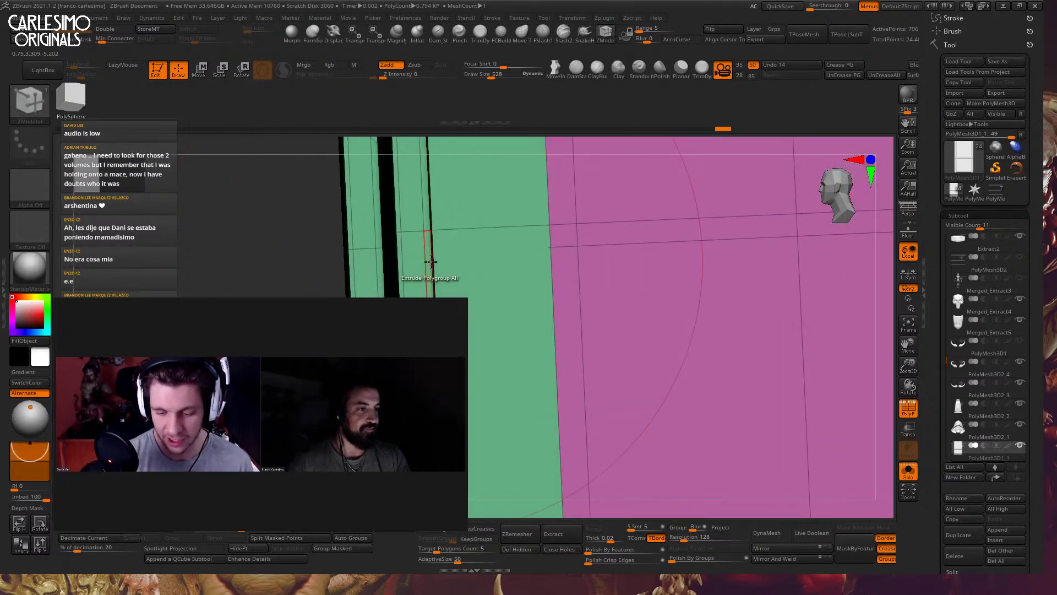
right_drag(429, 262, 524, 217)
click(435, 289)
key(d)
key(shift+f)
mouse_move(564, 246)
right_down()
mouse_move(583, 293)
mouse_move(561, 286)
mouse_move(595, 248)
mouse_move(566, 309)
mouse_move(550, 306)
right_up()
mouse_move(551, 306)
ctrl+right_down()
mouse_move(581, 285)
mouse_move(583, 260)
ctrl+right_up()
key(shift+f)
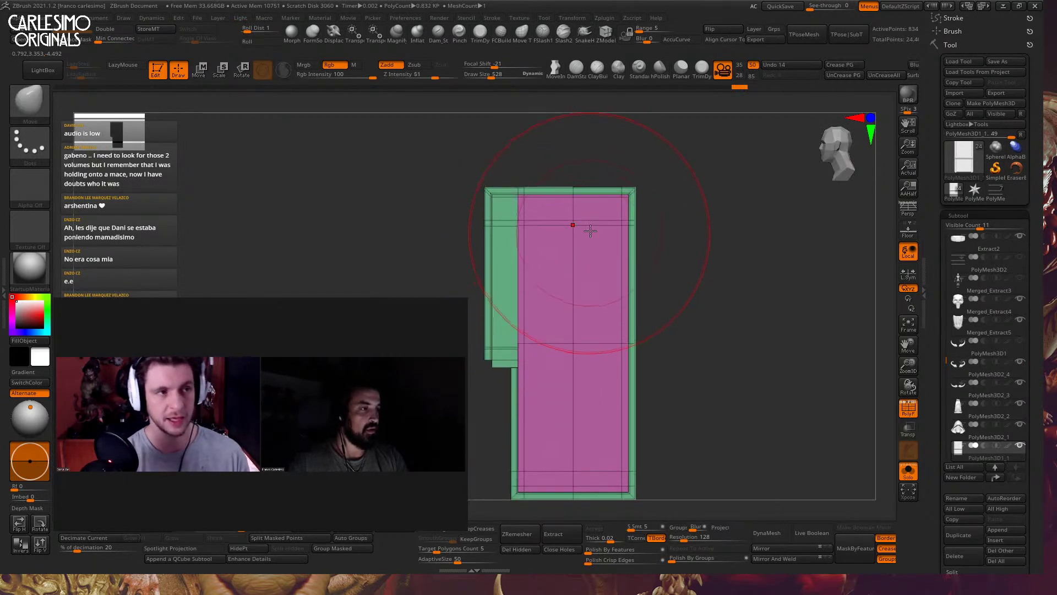
Reduce the ZModeler draw size to 235 and mark the inner polygons of the box's side face
click(606, 34)
key(space)
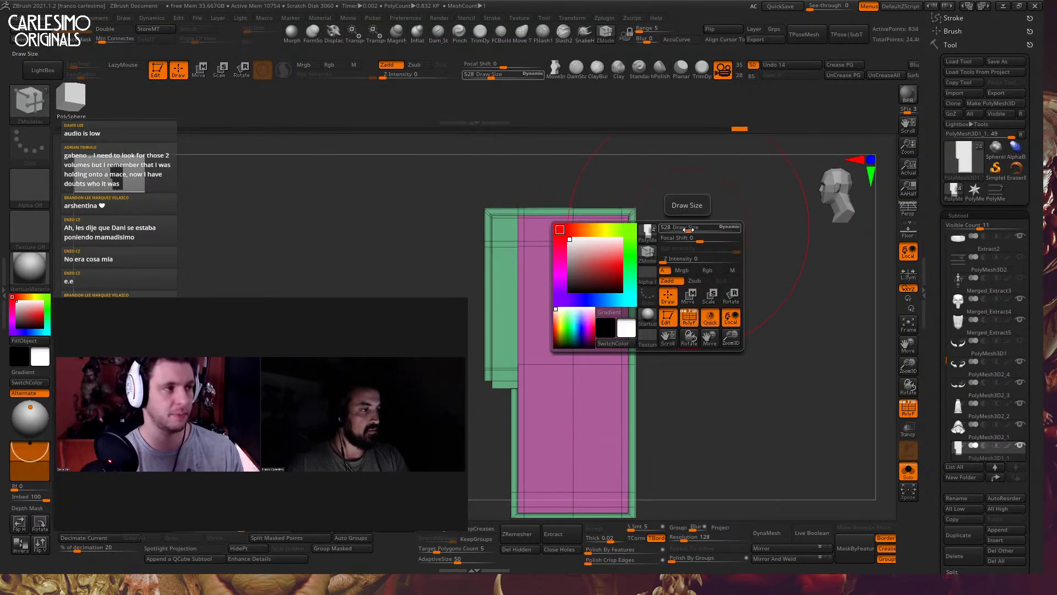
drag(680, 232, 679, 231)
mouse_move(600, 279)
alt+right_down()
mouse_move(599, 248)
mouse_move(597, 266)
alt+right_up()
mouse_move(589, 265)
alt+mouse_down()
mouse_move(564, 264)
mouse_move(583, 379)
alt+mouse_up()
mouse_move(586, 340)
alt+right_down()
mouse_move(585, 323)
mouse_move(578, 380)
alt+right_up()
mouse_move(576, 308)
ctrl+right_down()
mouse_move(576, 325)
mouse_move(573, 303)
ctrl+right_up()
alt+right_drag(568, 385, 589, 297)
alt+right_drag(567, 289, 570, 337)
Try extruding the marked side panel inward and preview its smoothed shape
drag(574, 316, 559, 314)
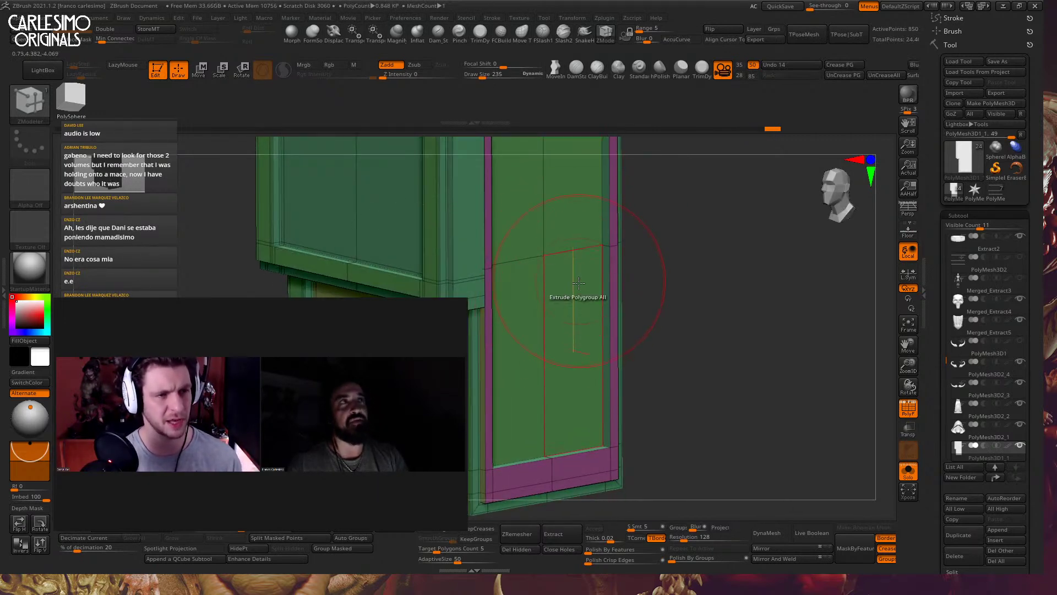
shift+right_drag(576, 298, 573, 312)
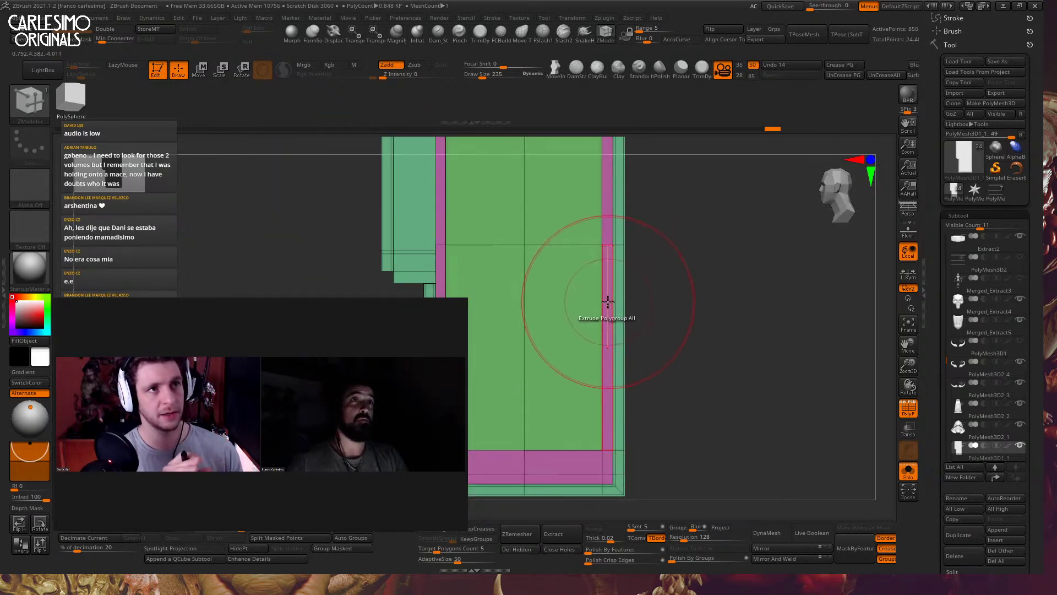
ctrl+right_drag(601, 257, 576, 278)
key(d)
key(shift+f)
key(shift+f)
key(shift+d)
key(ctrl+z)
mouse_move(576, 278)
right_down()
mouse_move(582, 285)
mouse_move(582, 242)
mouse_move(577, 310)
mouse_move(570, 284)
right_up()
key(shift+f)
key(shift+f)
key(ctrl+z)
Set the ZModeler polygon action to Inset and inset the marked side panel to form a narrow frame
alt+drag(570, 286, 523, 309)
alt+right_drag(554, 369, 554, 312)
key(space)
key(space)
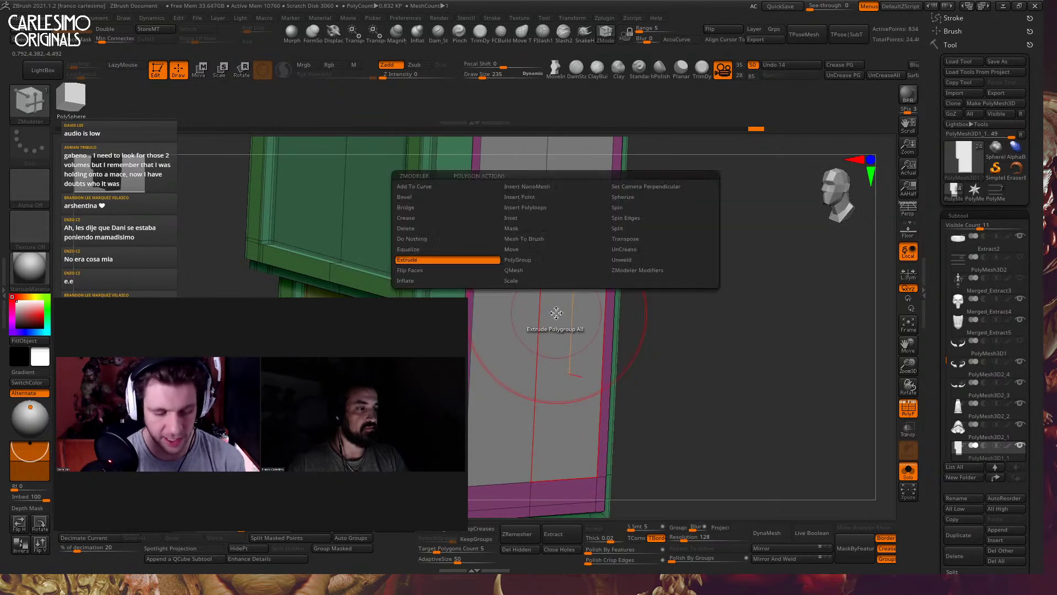
mouse_move(504, 285)
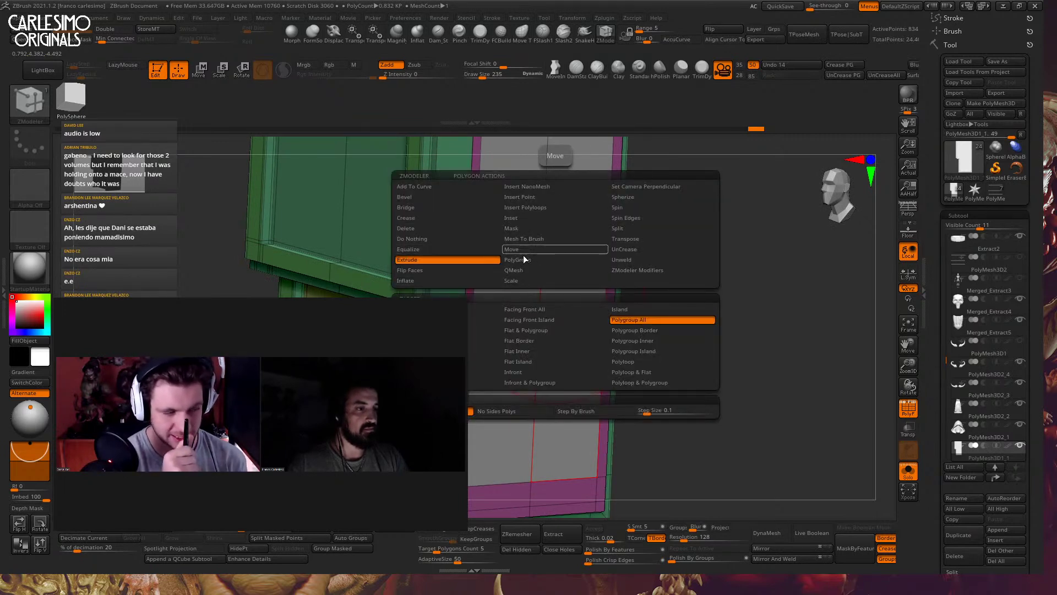
click(544, 218)
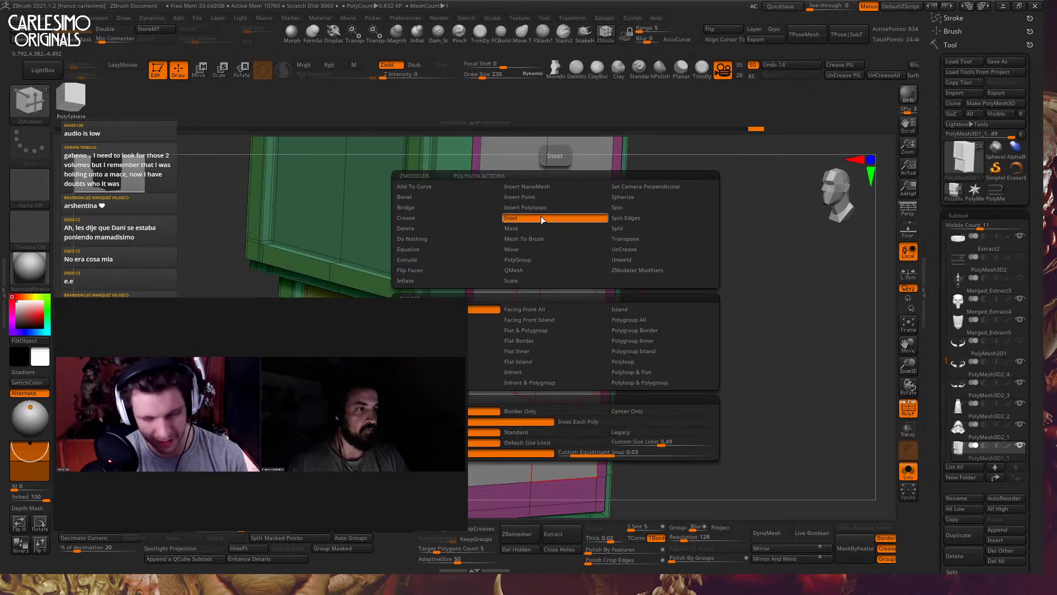
click(541, 218)
ctrl+right_drag(564, 305, 597, 286)
right_drag(717, 266, 701, 270)
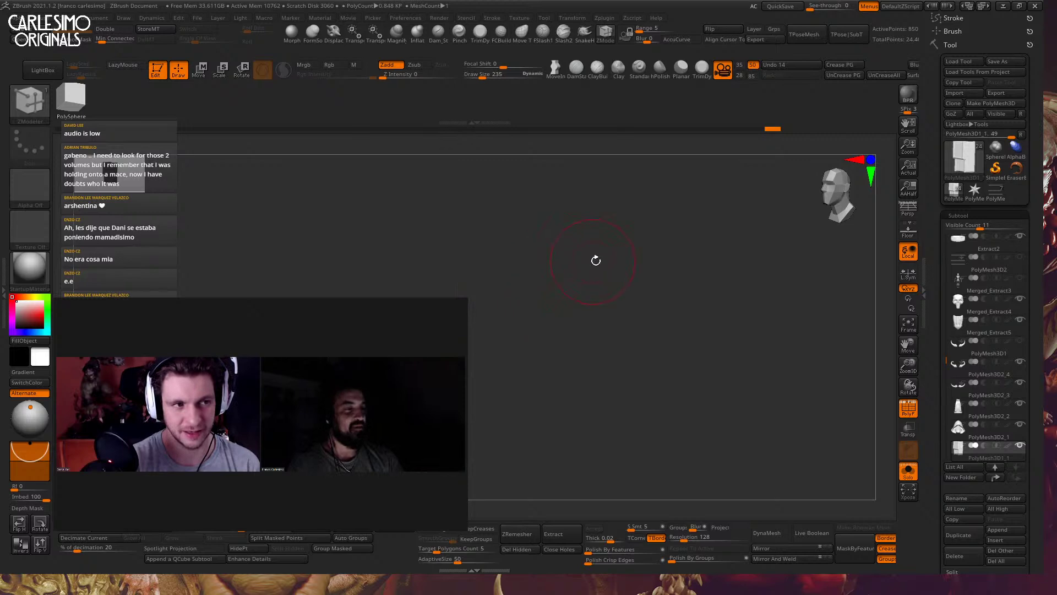
Switch the polygon action back to Extrude with Polygroup All and push the inset side panel into the box
drag(621, 260, 543, 285)
mouse_move(544, 285)
right_down()
mouse_move(556, 300)
mouse_move(556, 279)
mouse_move(549, 287)
right_up()
drag(550, 287, 523, 346)
key(ctrl+z)
key(space)
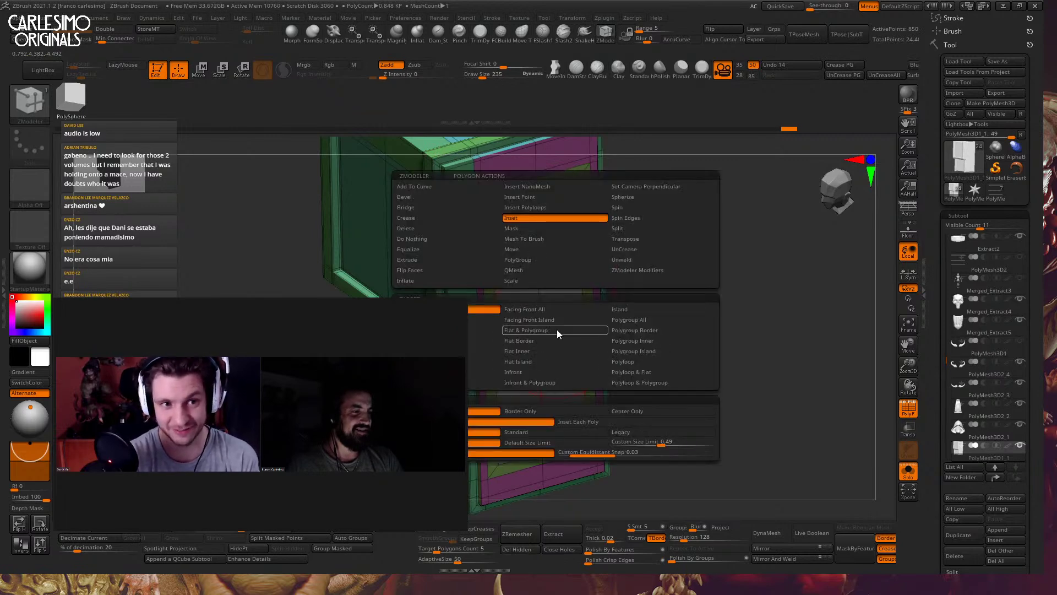
key(space)
click(469, 260)
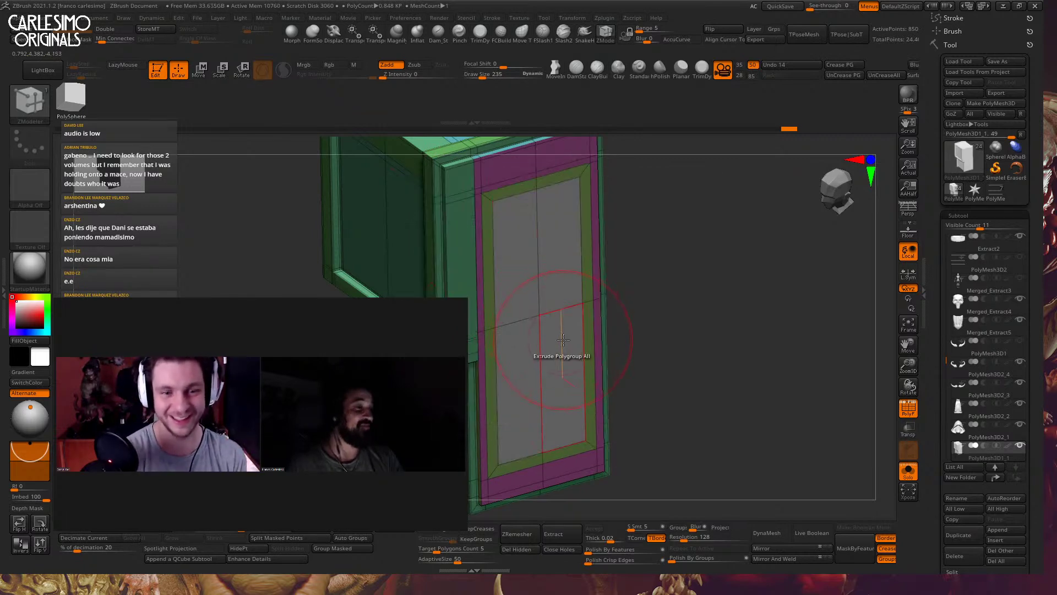
right_drag(561, 351, 557, 350)
drag(558, 348, 553, 339)
Preview the recessed side panel subdivided, with and without the polyframe
alt+drag(622, 340, 619, 297)
drag(619, 298, 584, 242)
key(d)
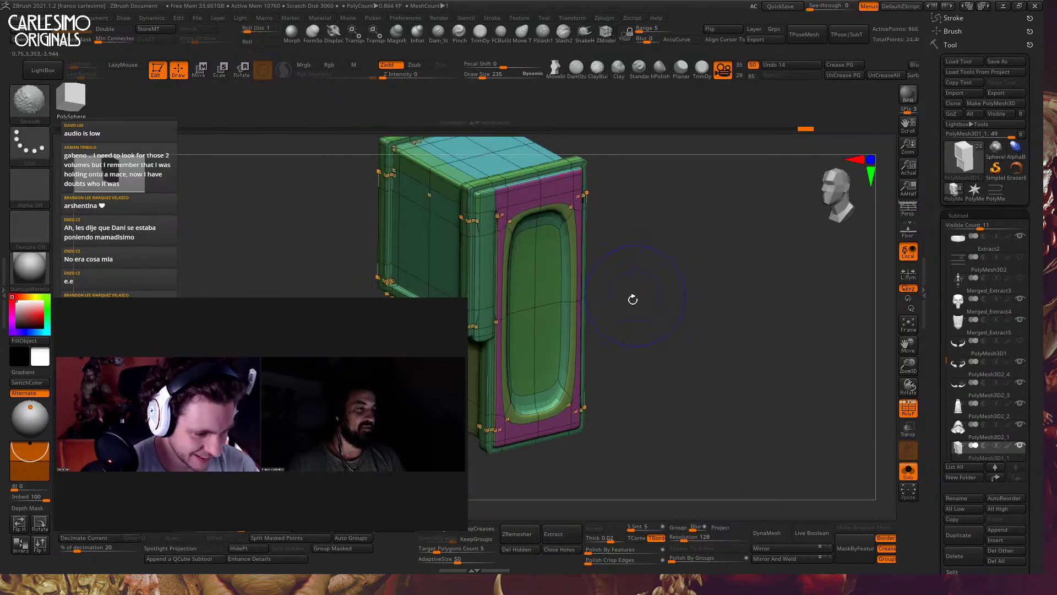
key(shift+f)
drag(632, 297, 563, 299)
key(shift+f)
key(shift+d)
Try inserting edge loops around the recessed side panel with the edge target set to Multiple EdgeLoops
click(562, 299)
key(ctrl+z)
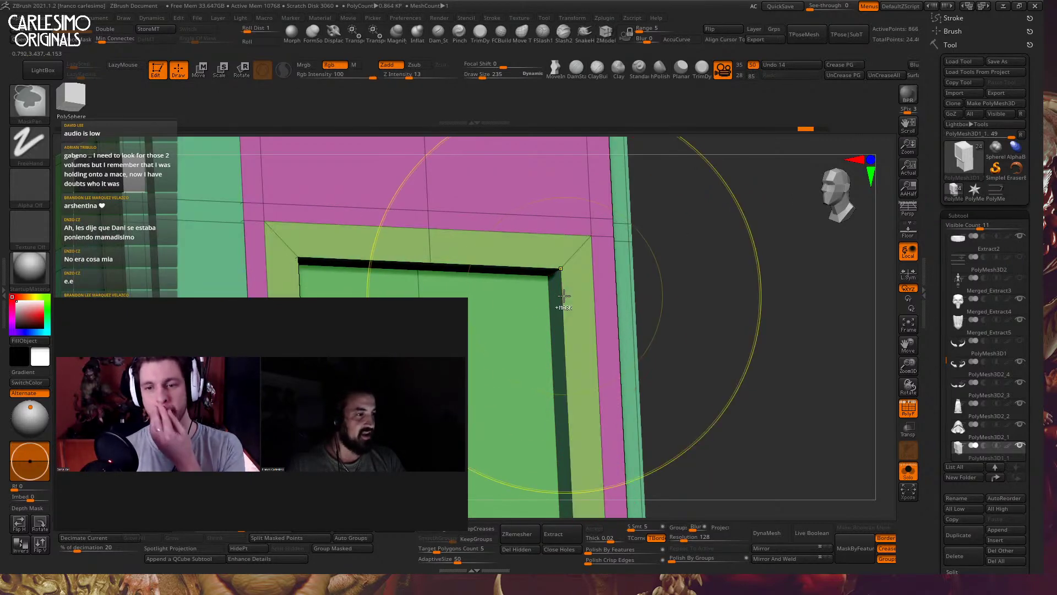
right_drag(563, 294, 562, 299)
key(space)
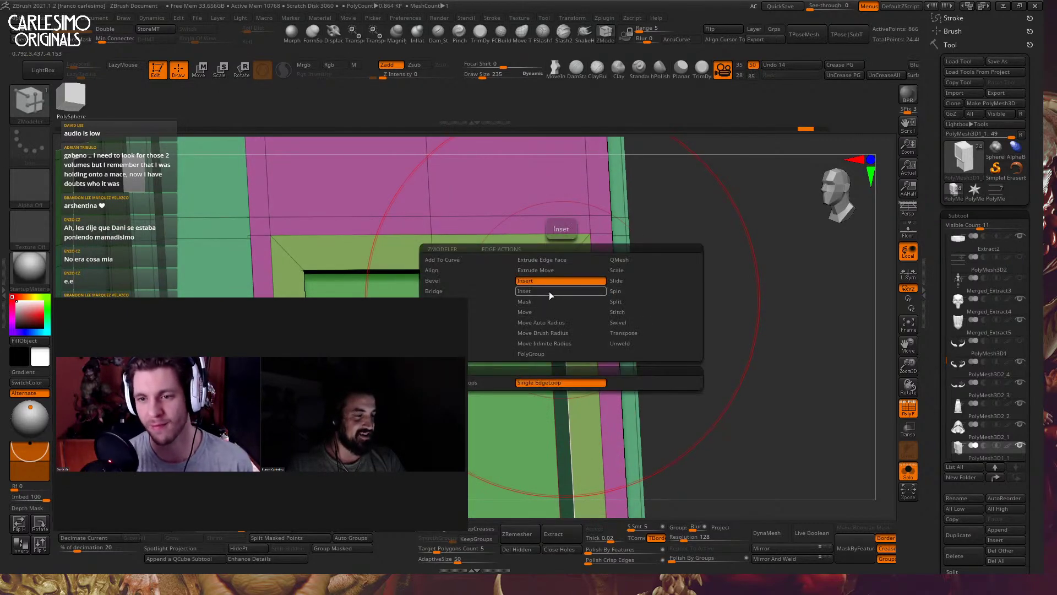
click(487, 381)
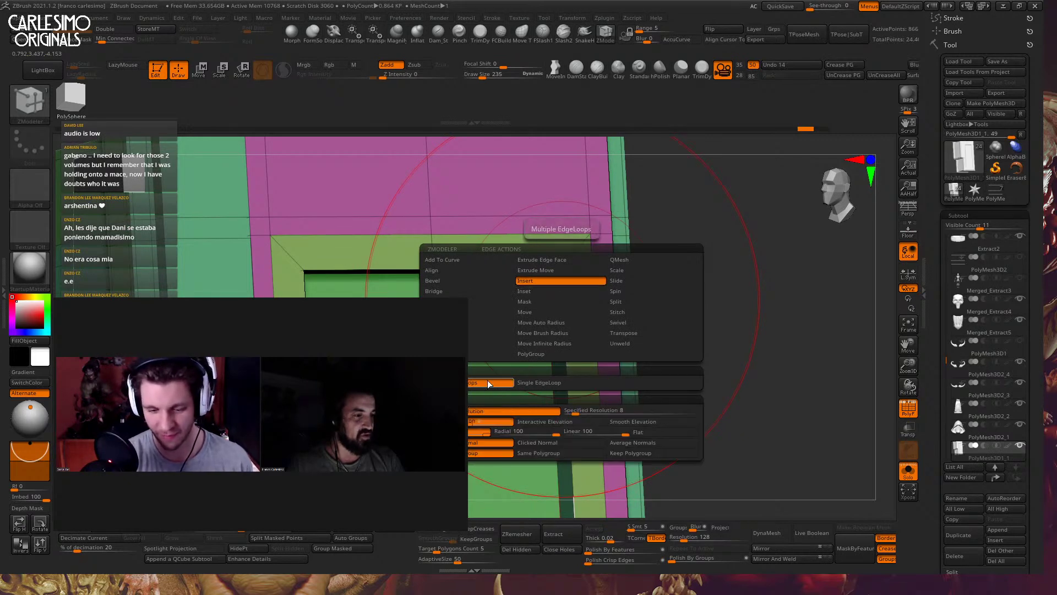
click(563, 296)
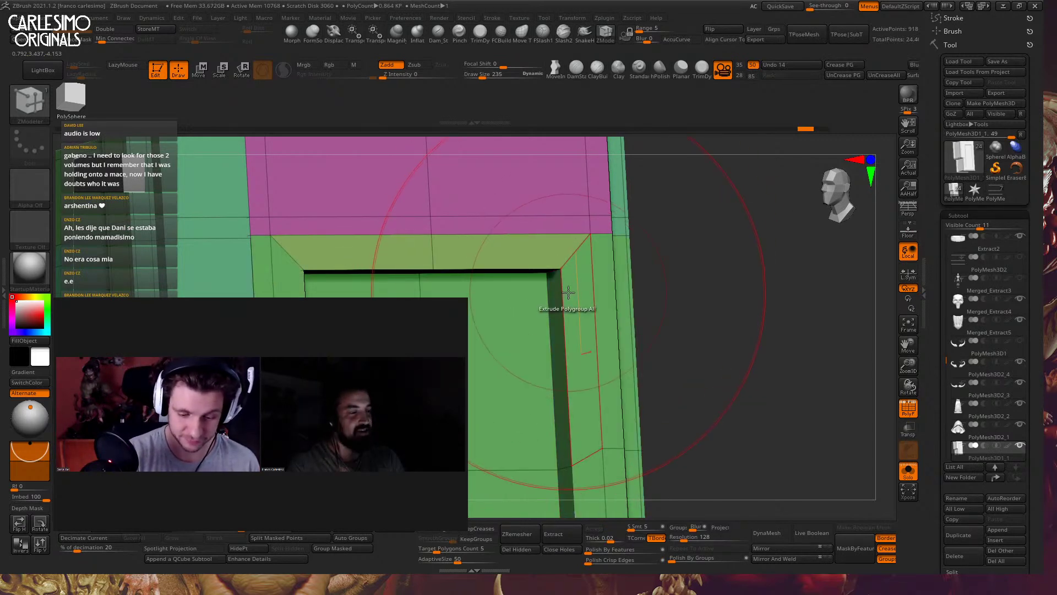
key(ctrl+z)
Try the Inset edge action on the outer edge of the frame around the recessed side panel
key(space)
click(557, 291)
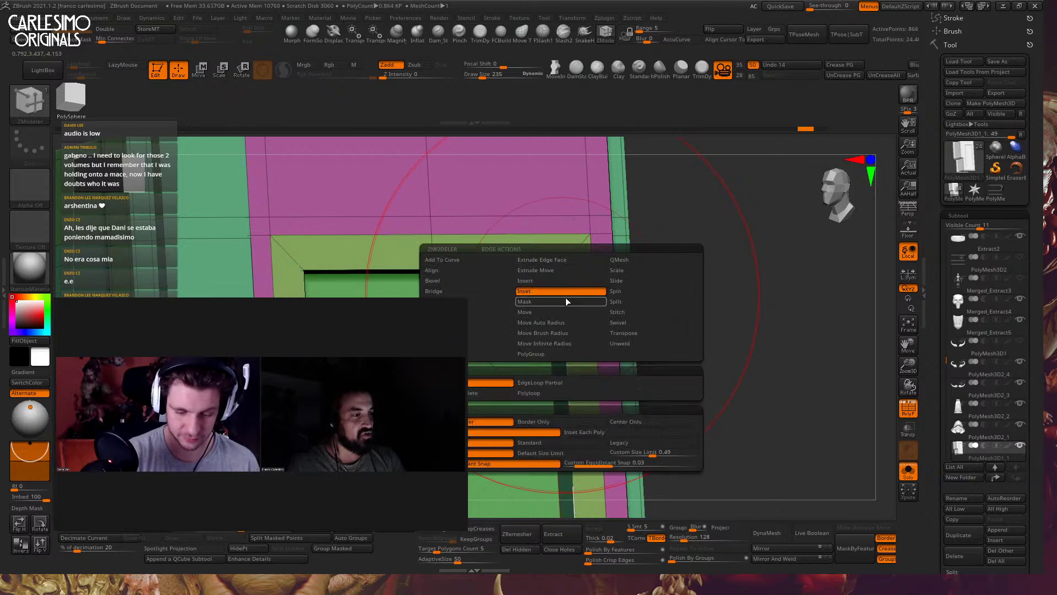
click(551, 380)
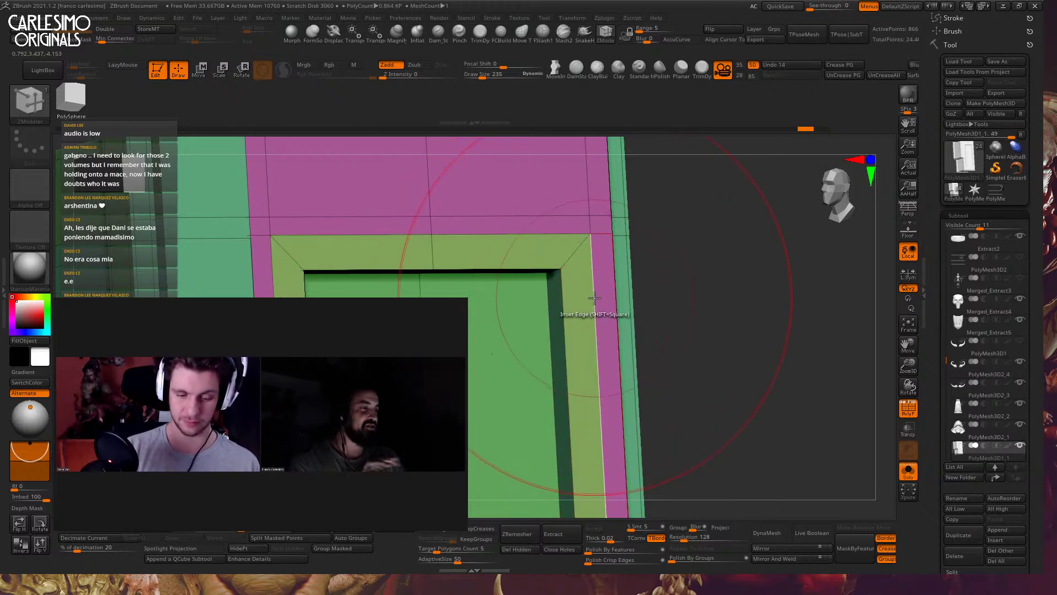
key(ctrl+z)
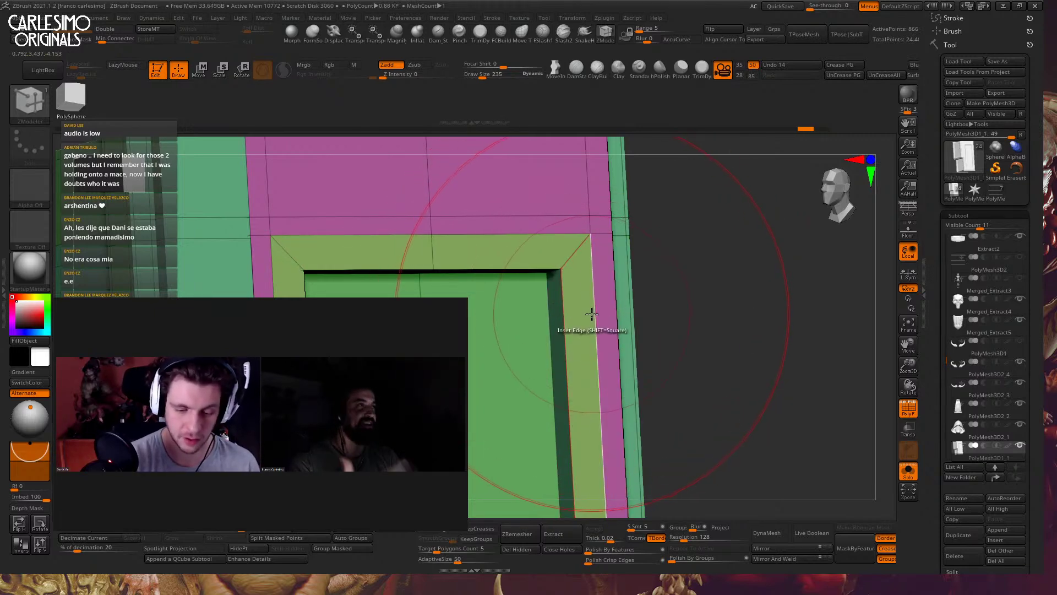
right_drag(591, 305, 589, 319)
Try the Insert edge action with Multiple EdgeLoops on the frame's outer edge
key(space)
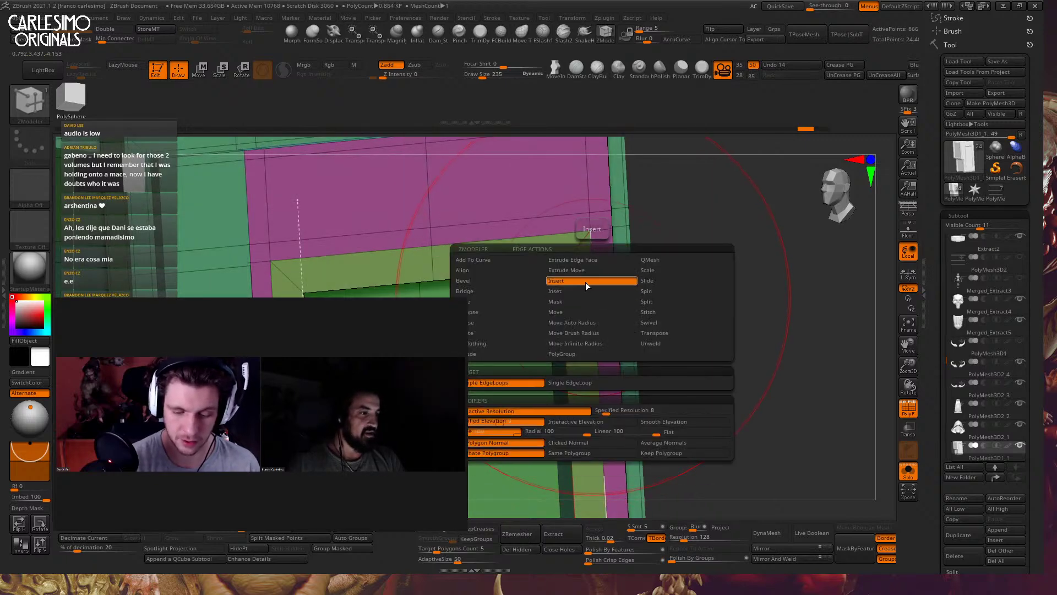
click(586, 282)
click(592, 294)
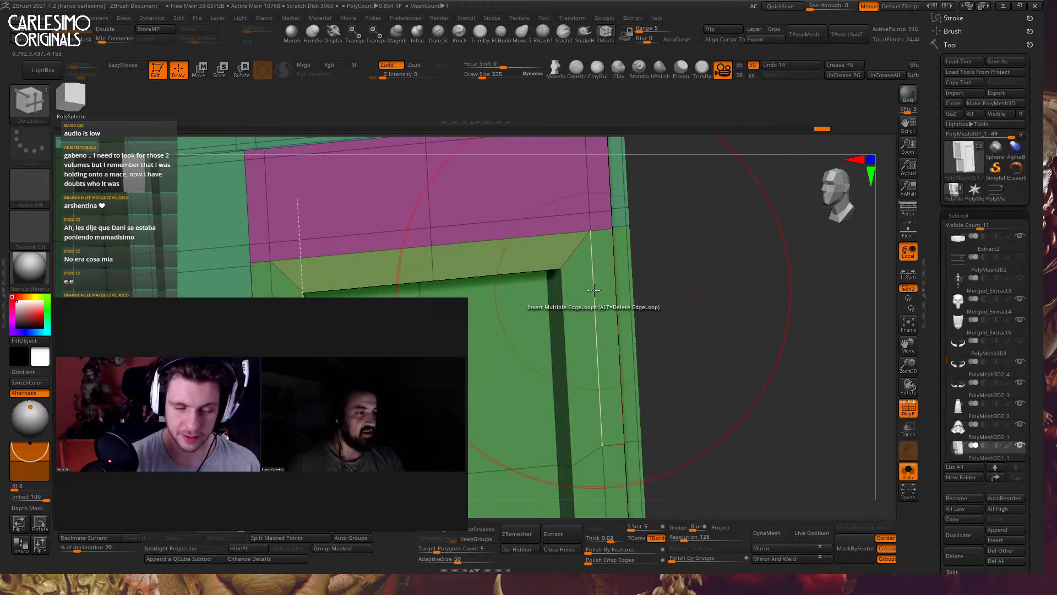
key(ctrl+z)
Try the Inset edge action with EdgeLoop Partial on the outer edge of the frame around the recessed side panel
mouse_move(594, 306)
ctrl+right_down()
mouse_move(588, 289)
mouse_move(602, 290)
mouse_move(570, 334)
mouse_move(579, 306)
mouse_move(589, 326)
ctrl+right_up()
right_drag(571, 290, 532, 303)
key(space)
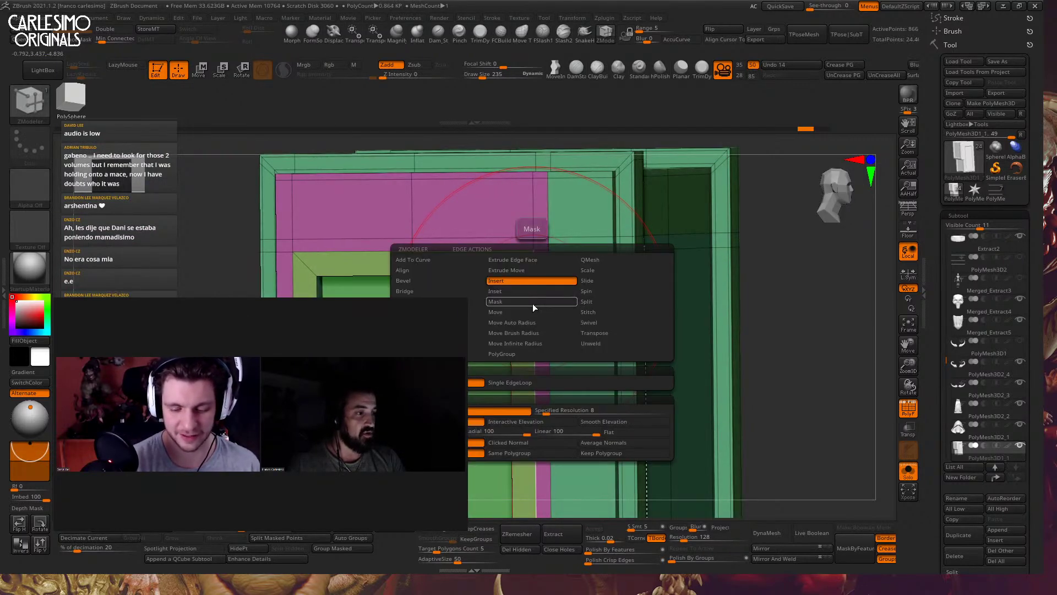
click(529, 292)
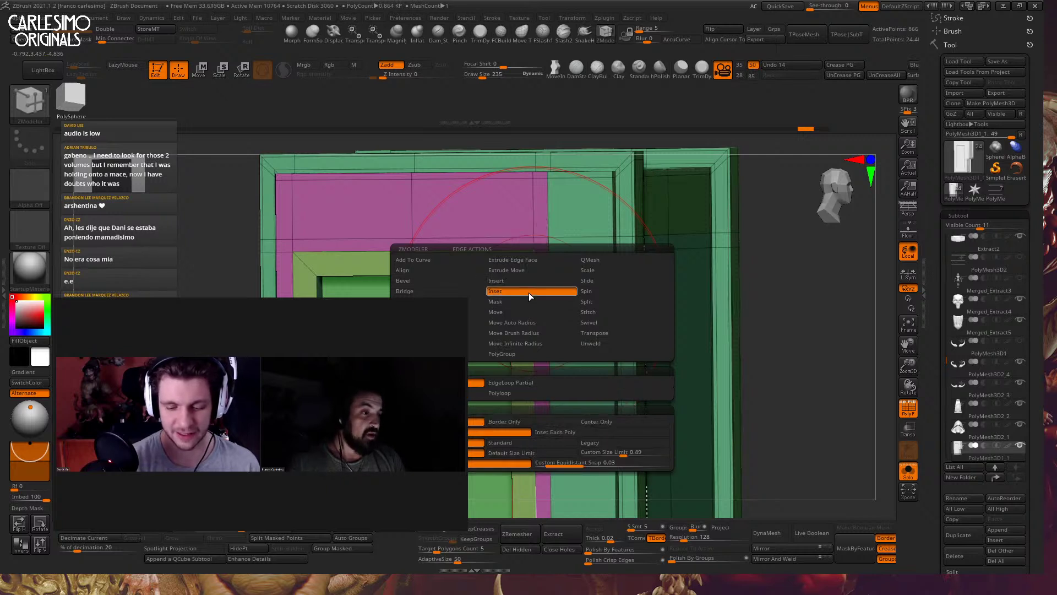
click(529, 385)
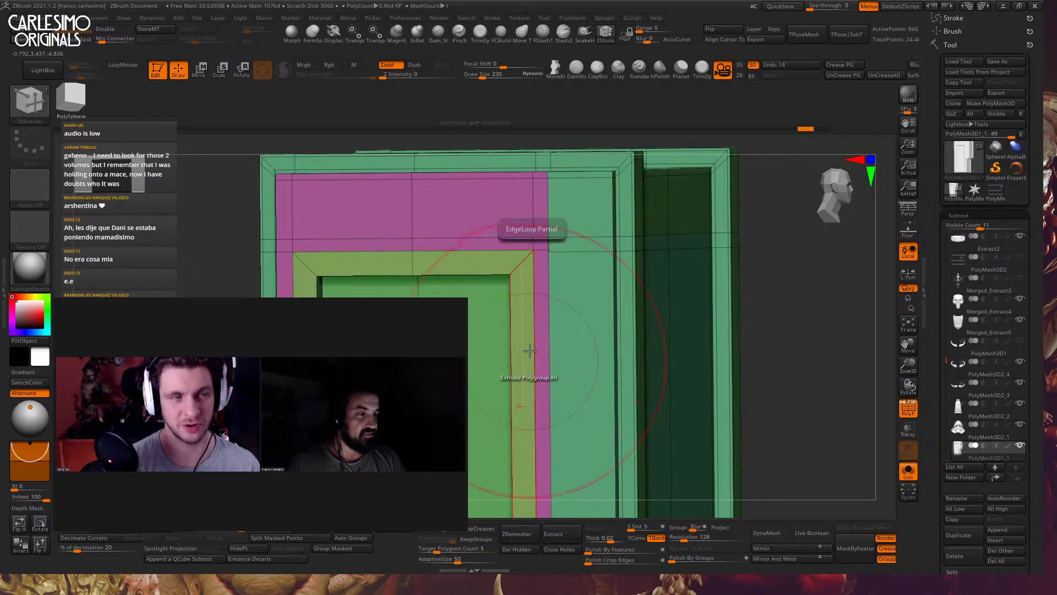
key(space)
click(532, 280)
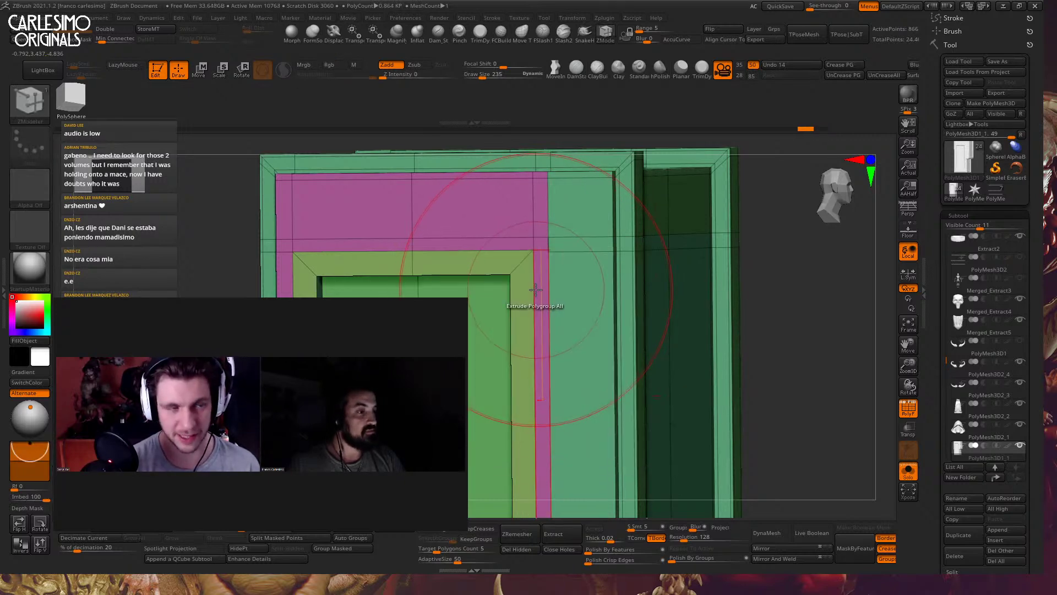
Try inserting edge loops along the frame beside the recessed side panel, and undo them
mouse_move(527, 354)
ctrl+right_down()
mouse_move(532, 313)
mouse_move(528, 344)
ctrl+right_up()
right_drag(529, 345, 510, 308)
click(532, 297)
key(ctrl+z)
click(510, 300)
key(ctrl+z)
Set the Insert edge action to Single EdgeLoop and insert supporting edge loops around the recessed side panel's frame
key(space)
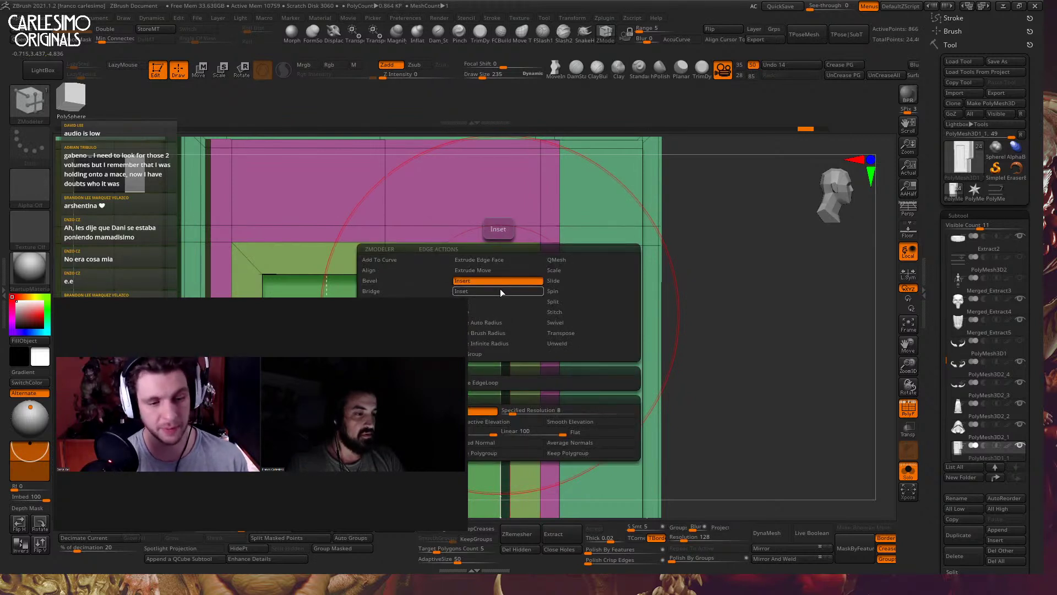
click(512, 382)
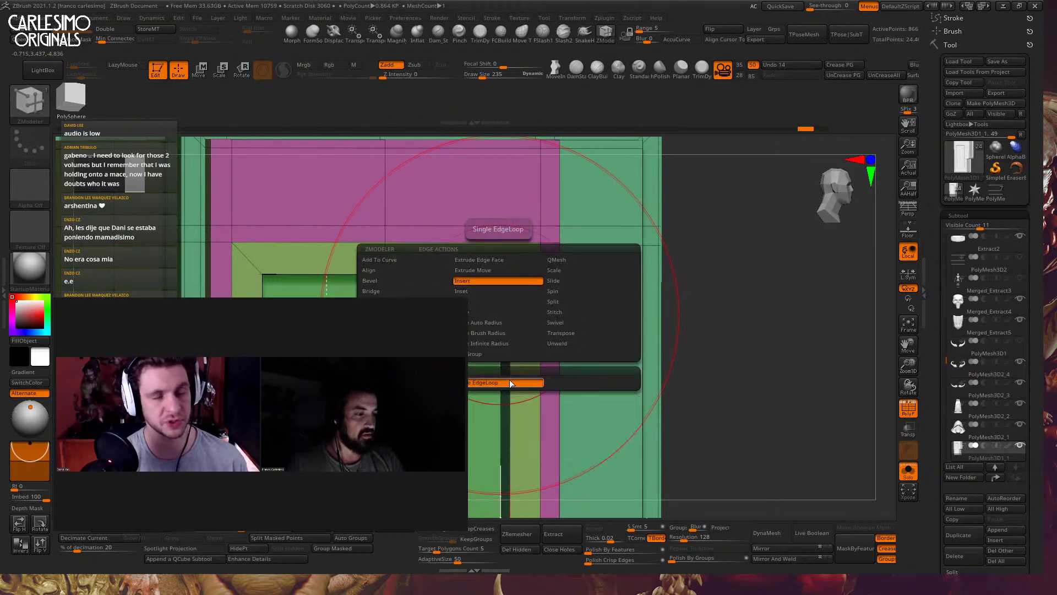
mouse_move(511, 306)
mouse_down()
mouse_move(515, 297)
mouse_move(497, 292)
mouse_up()
key(ctrl+z)
key(ctrl+z)
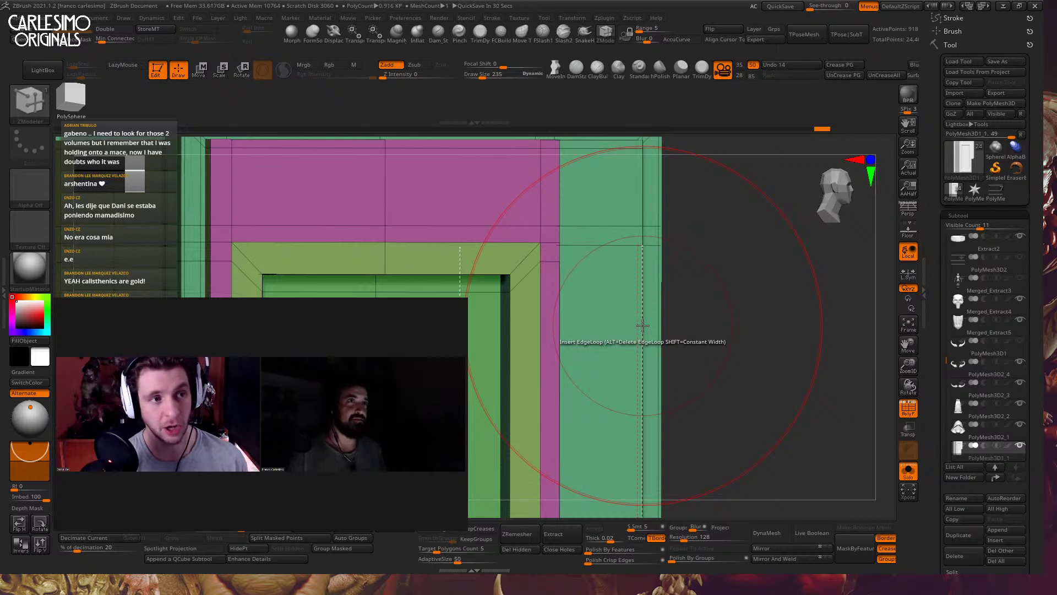
alt+right_drag(500, 262, 499, 308)
drag(505, 286, 506, 288)
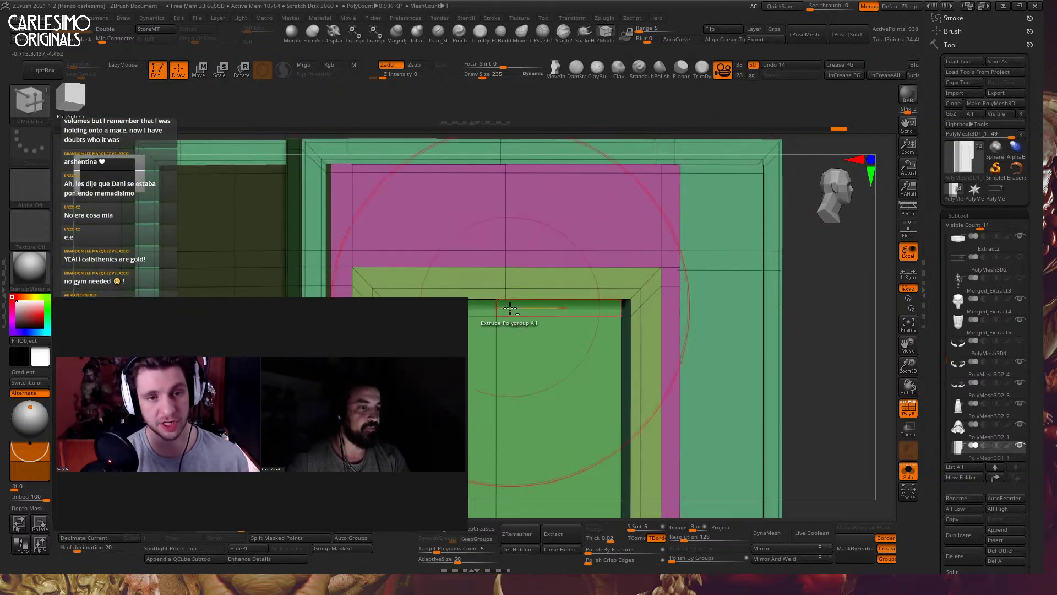
ctrl+right_drag(506, 308, 514, 247)
Examine the recessed side panel with subdivision preview, down to its lower corners, without and with the polyframe
alt+right_drag(655, 311, 632, 226)
mouse_move(632, 226)
ctrl+right_down()
mouse_move(642, 248)
mouse_move(645, 234)
ctrl+right_up()
key(d)
key(shift+f)
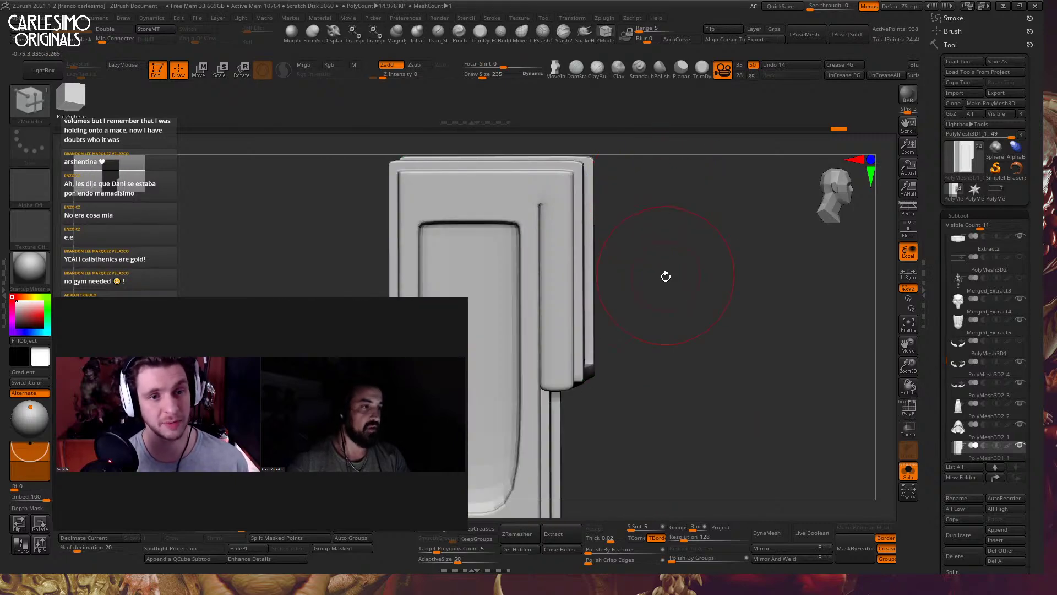
alt+right_drag(496, 438, 518, 309)
key(shift+f)
ctrl+right_drag(518, 308, 547, 280)
key(shift+d)
Insert an edge loop near the lower end of the side panel's frame and preview the pouch subdivided
alt+right_drag(546, 280, 553, 193)
ctrl+right_drag(523, 300, 584, 308)
click(507, 361)
key(d)
key(shift+f)
alt+right_drag(715, 288, 710, 298)
key(b)
key(m)
key(v)
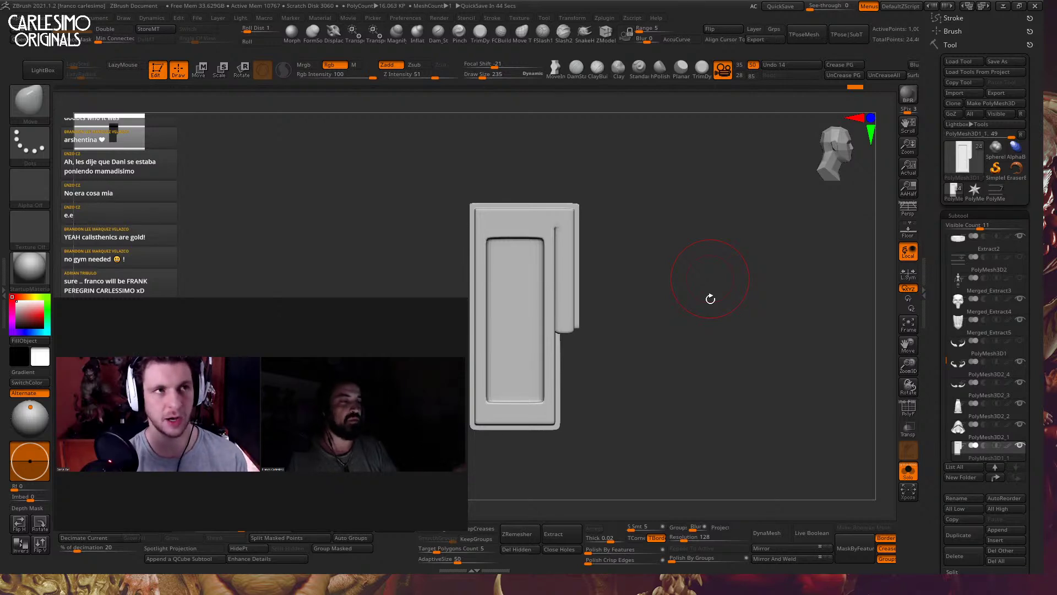
right_drag(660, 236, 729, 311)
Insert supporting edge loops along the long sides of the recessed side panel with ZModeler and preview the result subdivided
key(shift+f)
key(shift+d)
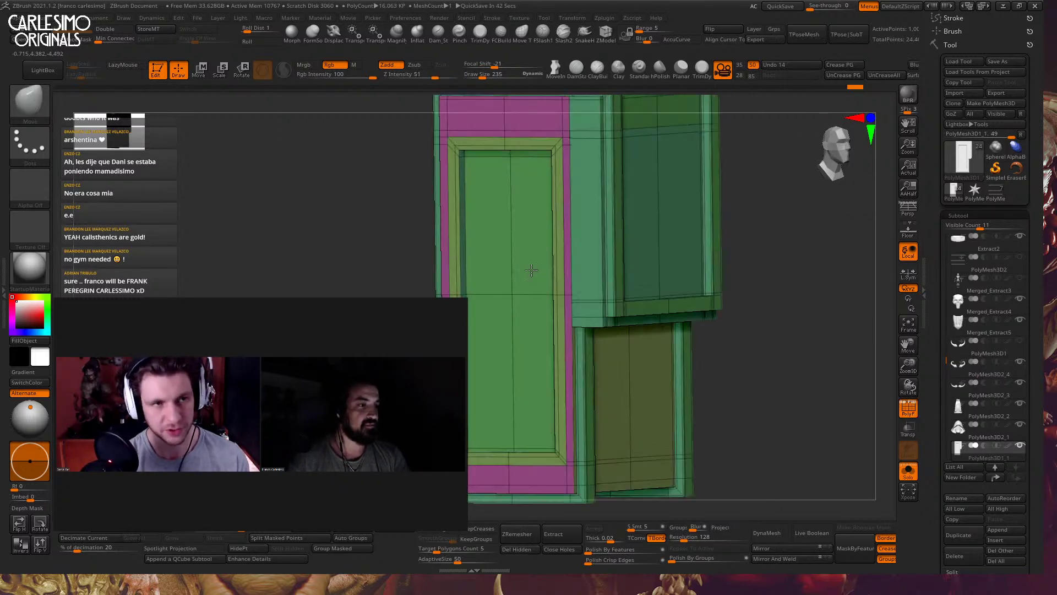
shift+right_drag(534, 269, 540, 246)
key(b)
key(z)
key(m)
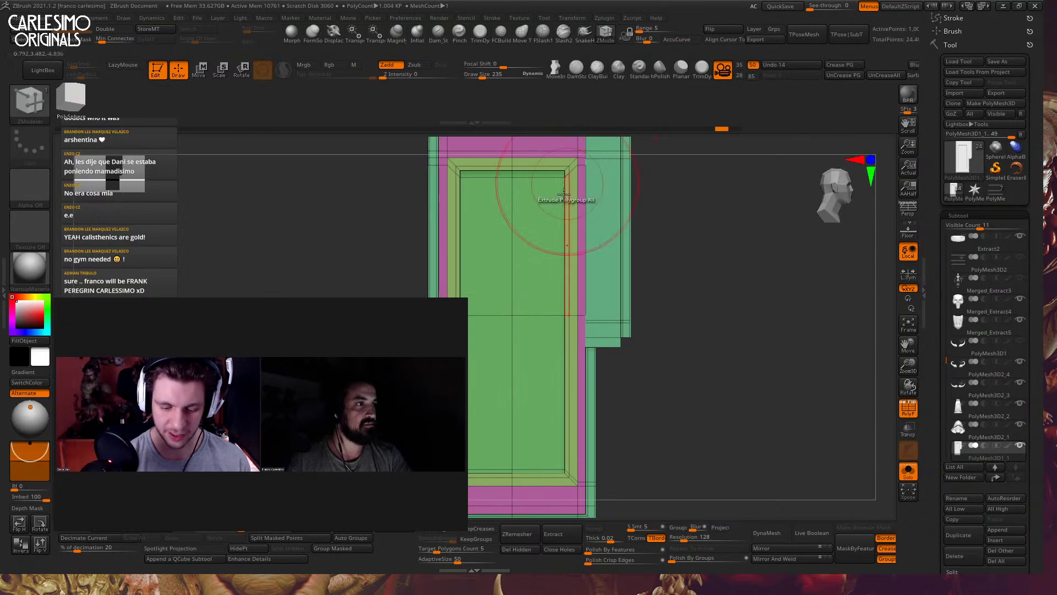
alt+drag(484, 344, 528, 353)
right_drag(528, 354, 549, 353)
drag(533, 354, 573, 395)
click(574, 402)
key(d)
key(shift+f)
right_drag(559, 375, 550, 341)
shift+right_drag(551, 341, 543, 317)
key(shift+f)
Insert edge loops close to the upper and lower ends of the recessed panel and preview the pouch subdivided
key(shift+d)
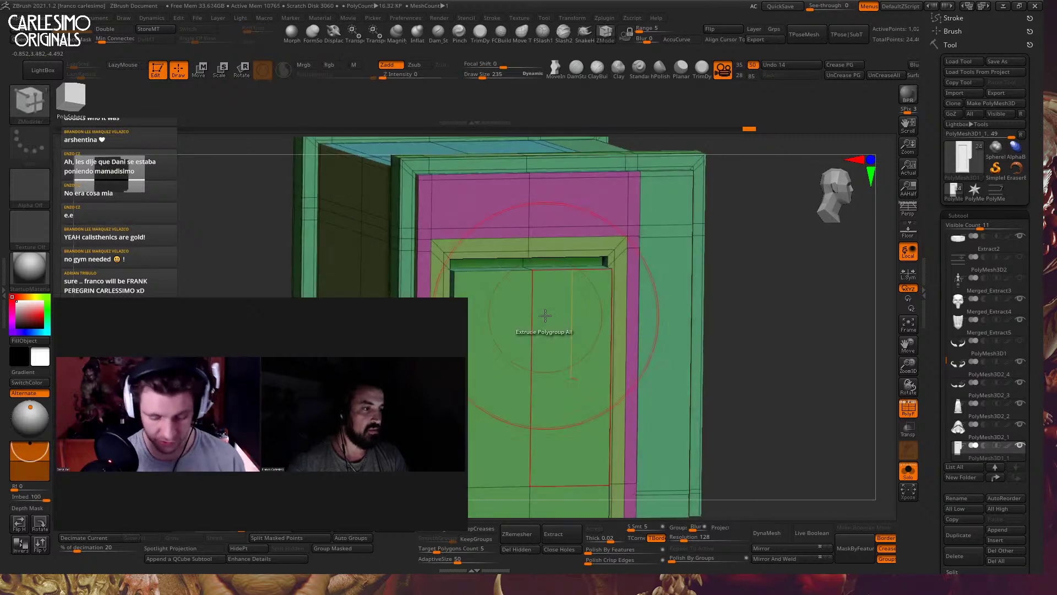
drag(532, 291, 532, 277)
alt+right_drag(531, 438, 527, 184)
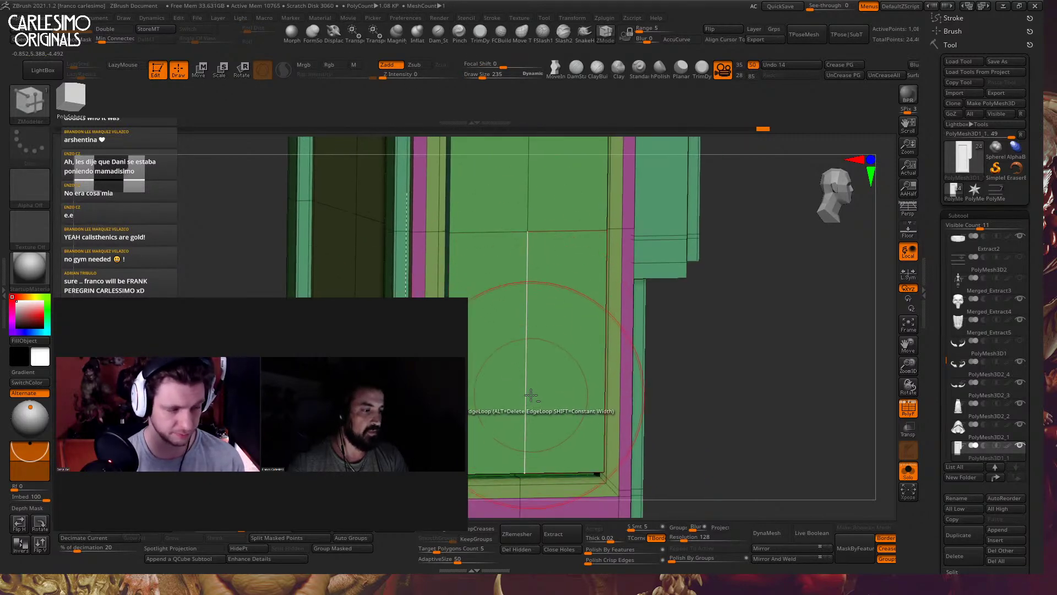
drag(528, 412, 525, 464)
mouse_move(526, 408)
right_down()
mouse_move(519, 366)
mouse_move(566, 333)
mouse_move(539, 372)
mouse_move(578, 360)
mouse_move(557, 329)
right_up()
key(d)
key(shift+f)
alt+right_drag(557, 329, 531, 286)
mouse_move(598, 289)
right_down()
mouse_move(562, 287)
mouse_move(625, 284)
mouse_move(567, 325)
right_up()
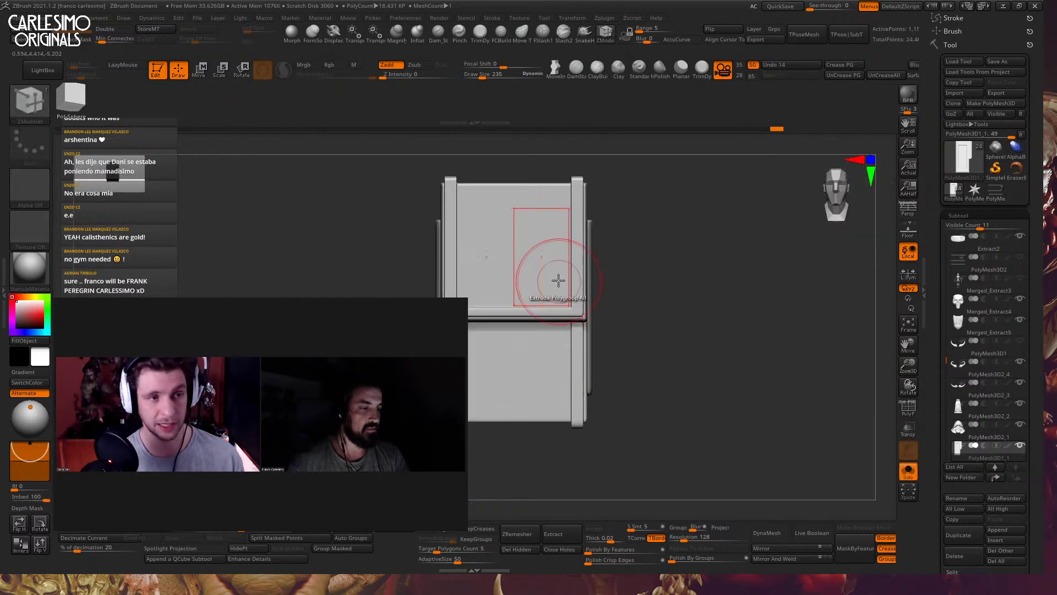
Set ZModeler's point action to Split and try it on the lower centre point of the front flap
key(b)
key(m)
key(v)
alt+right_drag(526, 276, 518, 314)
ctrl+right_drag(519, 314, 514, 345)
key(shift+f)
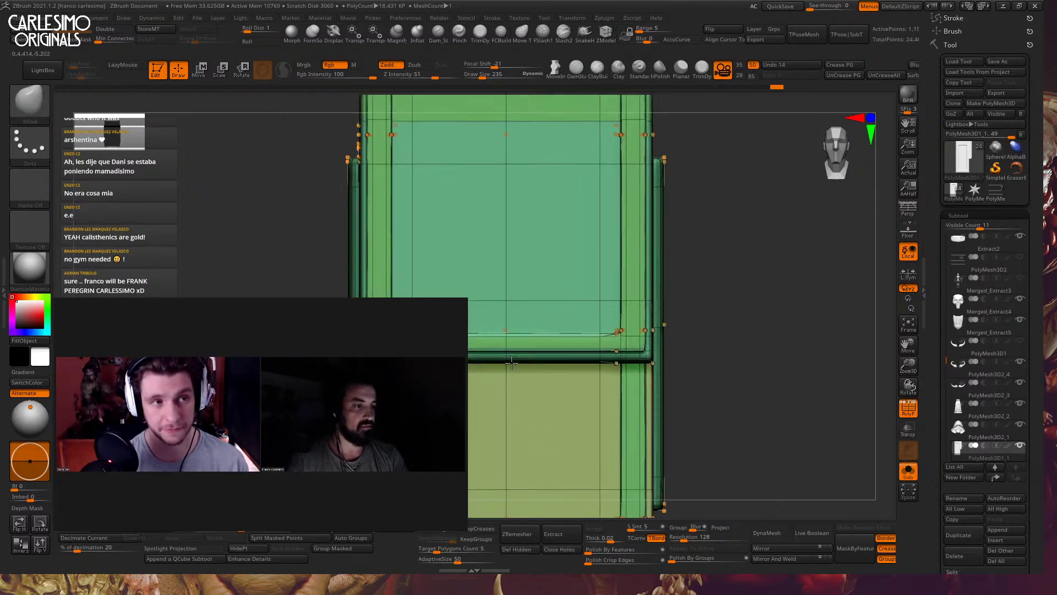
click(605, 33)
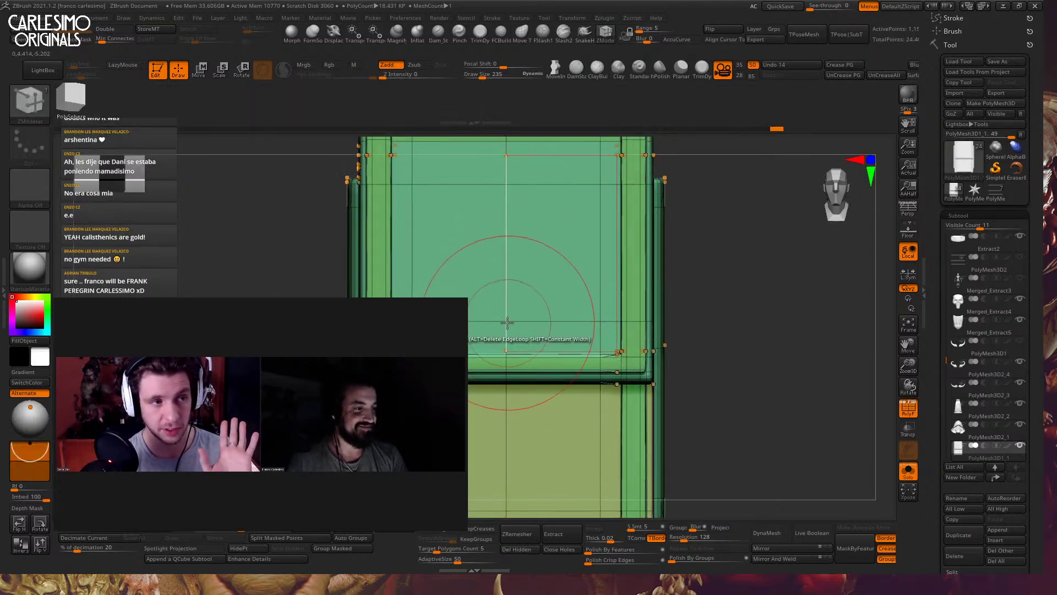
key(shift+d)
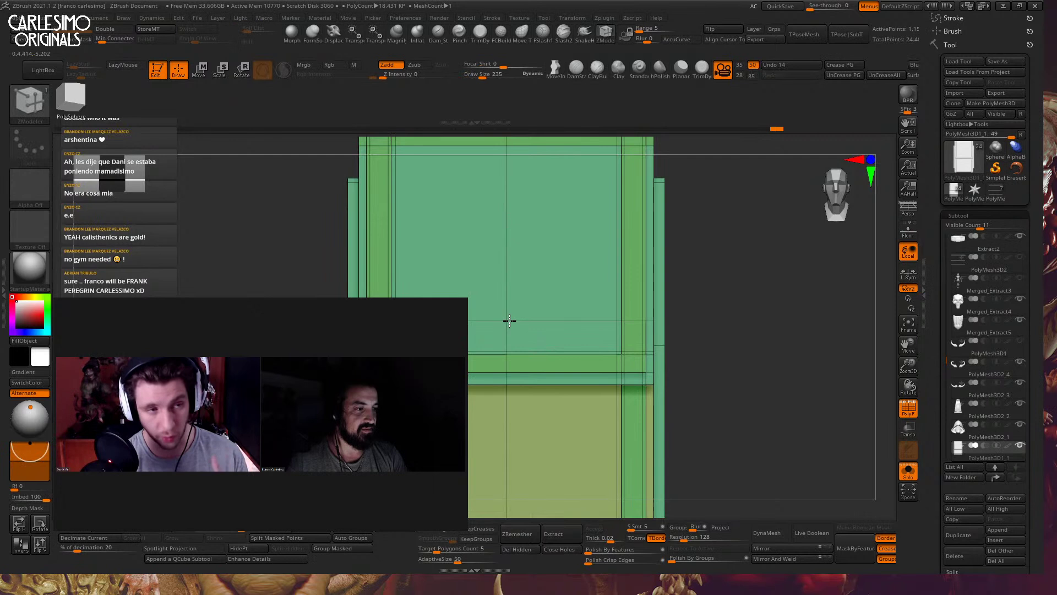
key(space)
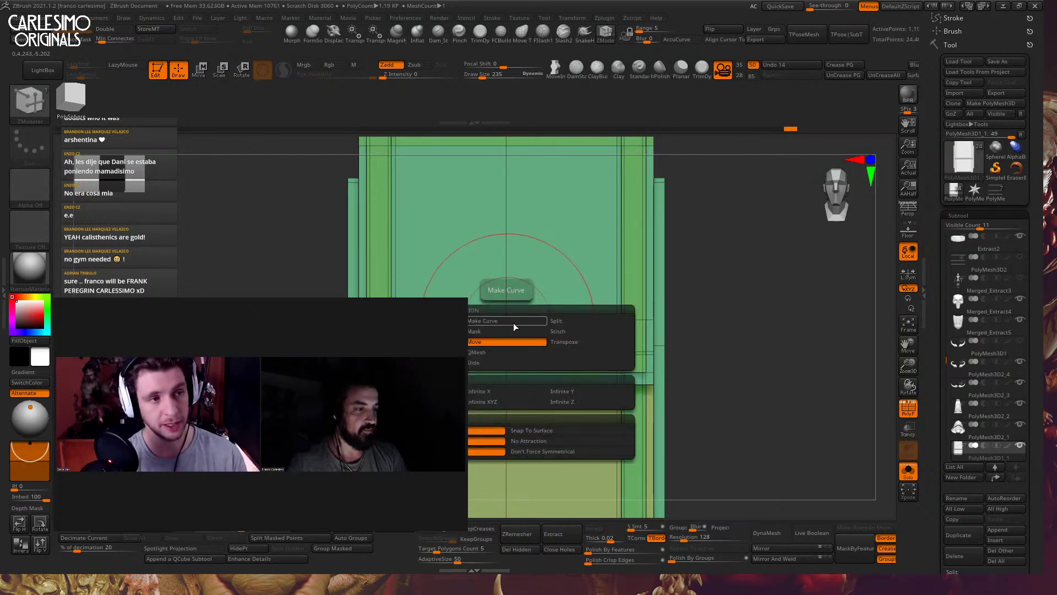
key(space)
click(562, 322)
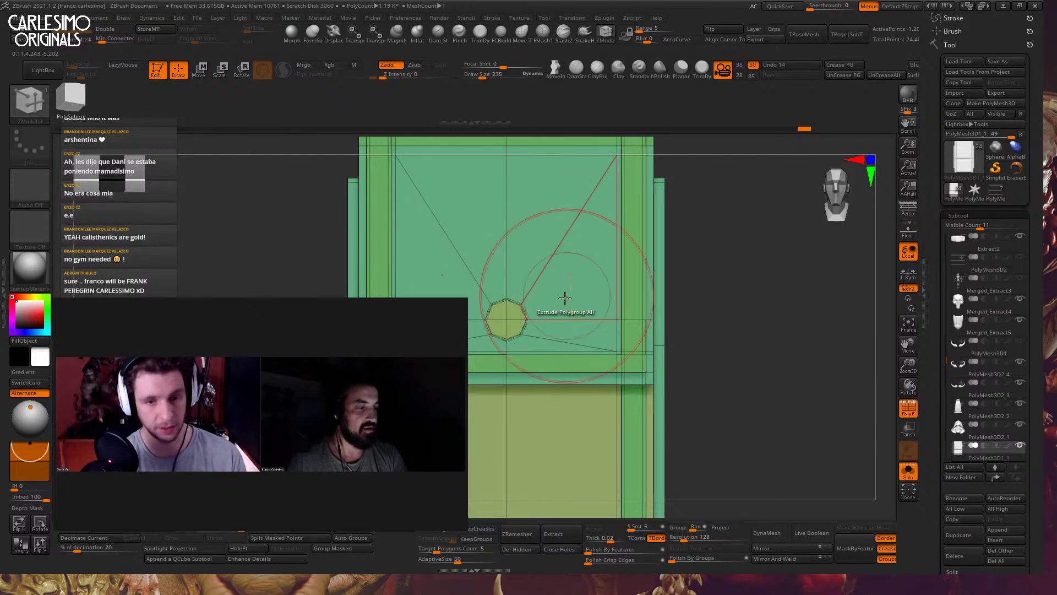
key(ctrl+z)
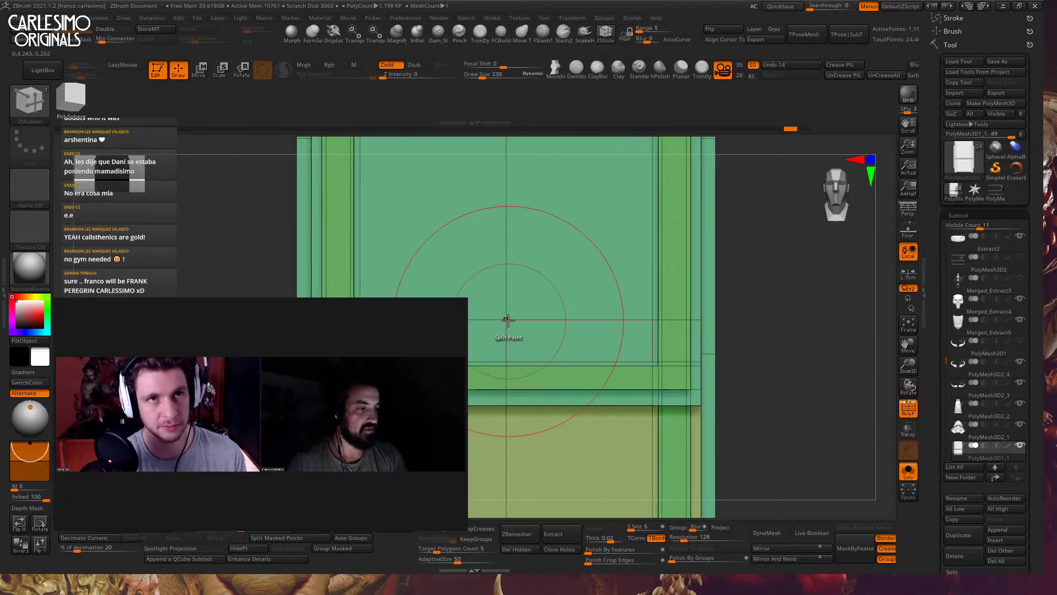
Split the front flap's lower centre point into a small octagonal face, extrude it as a raised button and preview it subdivided
mouse_move(508, 320)
mouse_down()
mouse_move(506, 350)
mouse_move(496, 314)
mouse_move(515, 333)
mouse_up()
right_drag(515, 336, 542, 350)
drag(513, 328, 537, 337)
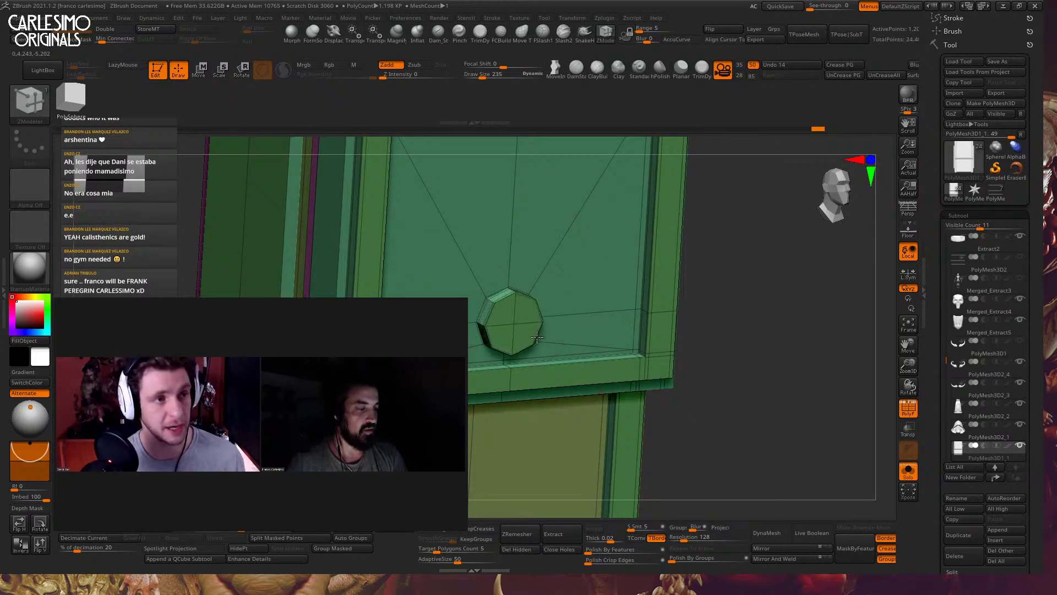
ctrl+right_drag(537, 337, 517, 279)
key(d)
key(shift+f)
ctrl+right_drag(550, 336, 552, 300)
shift+right_drag(551, 300, 552, 292)
key(b)
key(m)
key(v)
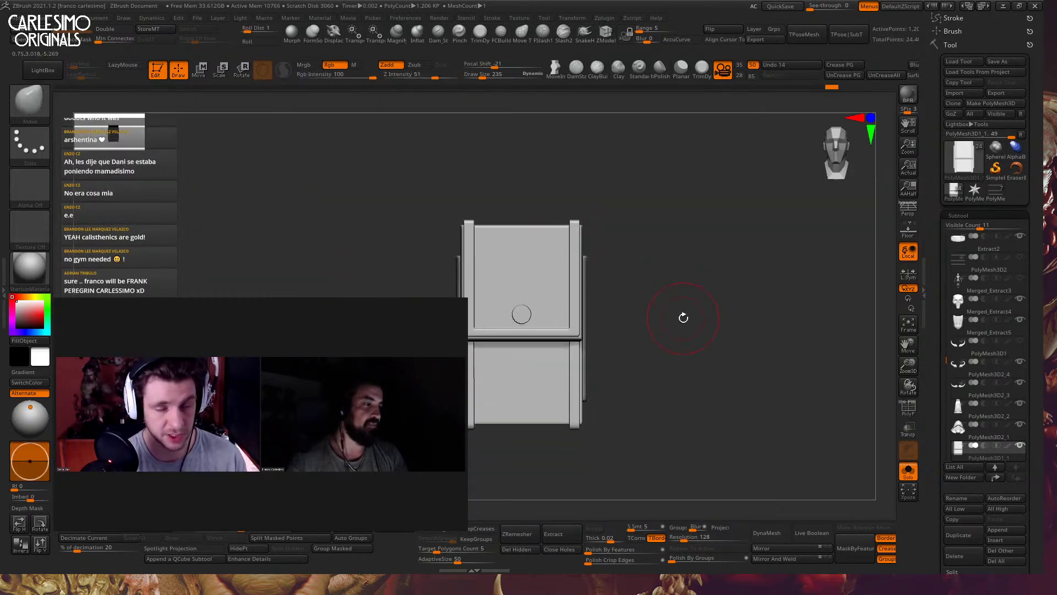
Duplicate the finished pouch as a new subtool and hide the original
right_drag(683, 318, 559, 319)
key(alt+s)
key(alt+s)
alt+right_drag(582, 393, 606, 328)
key(w)
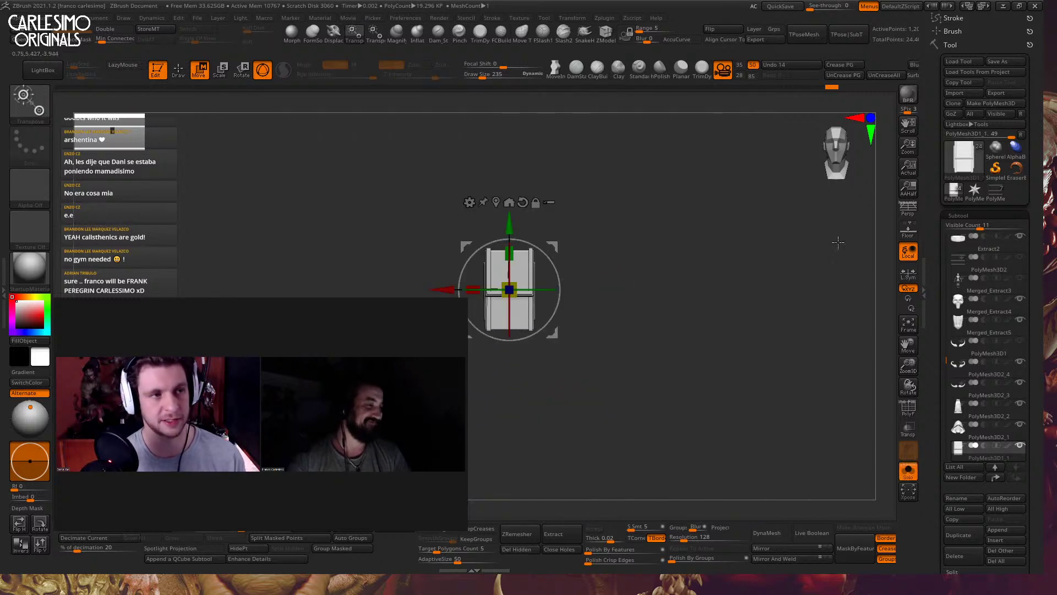
scroll(935, 328, down, 3)
click(968, 372)
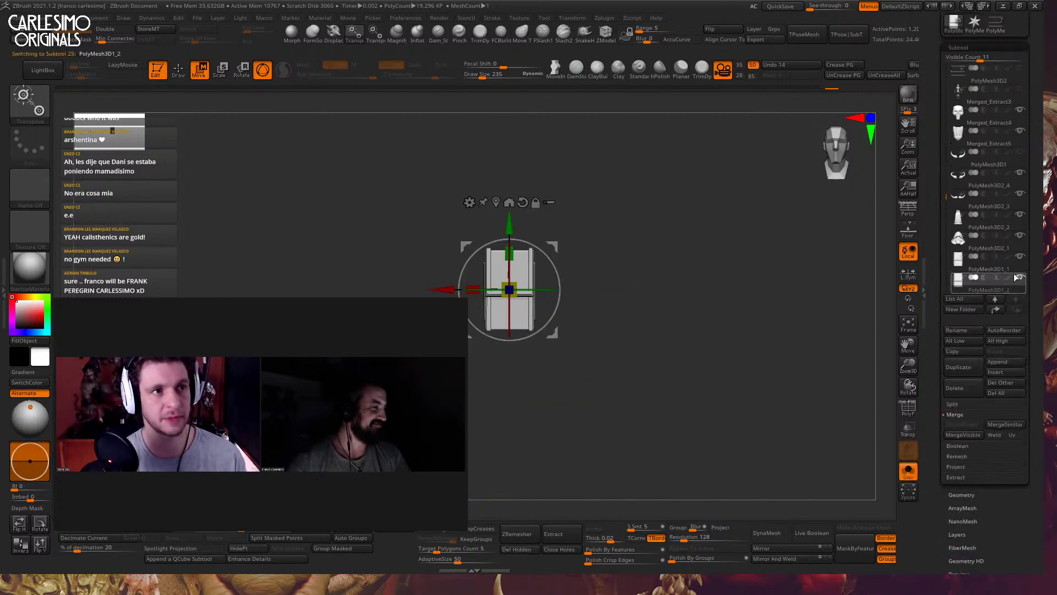
Turn symmetry off and move the duplicated pouch onto the belt beside the skull's jaw, with the whole figure shown
drag(556, 247, 514, 288)
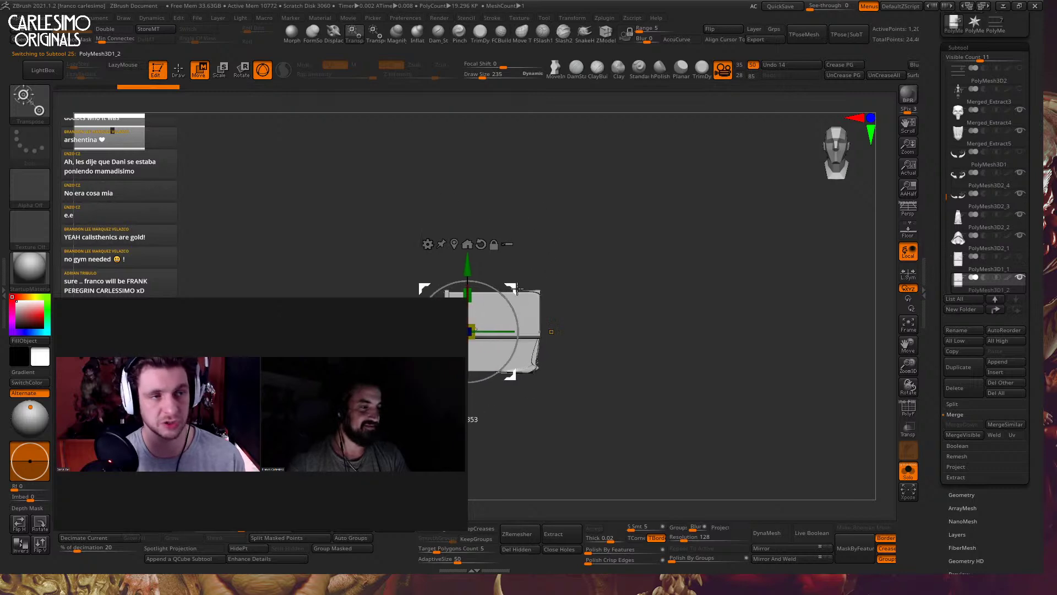
key(ctrl+z)
key(x)
drag(555, 246, 476, 314)
key(alt+s)
alt+right_drag(563, 272, 667, 225)
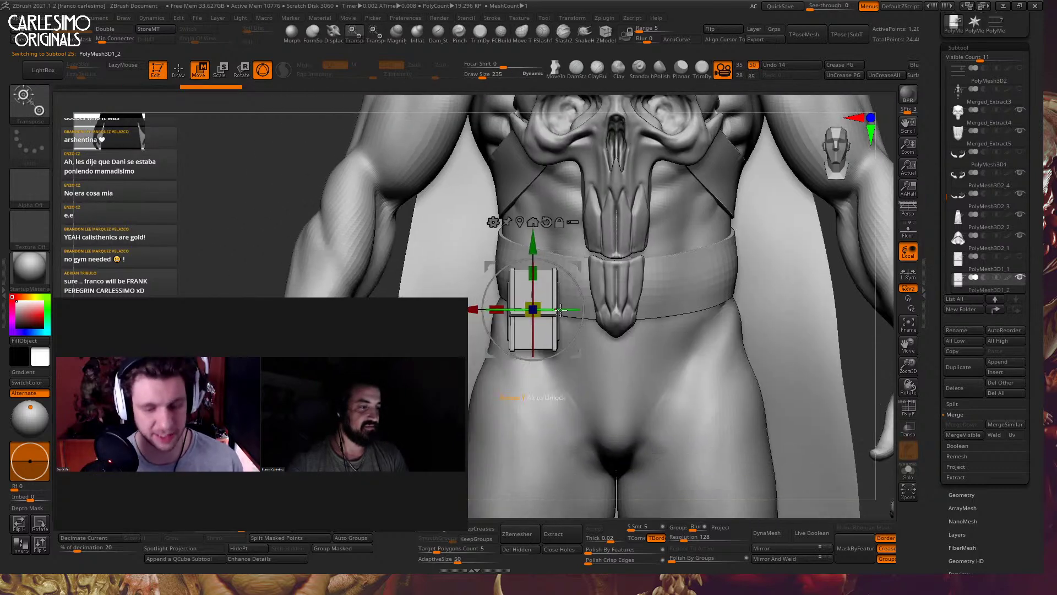
Rotate the pouch so its back follows the curve of the belt around the hip
drag(530, 316, 511, 348)
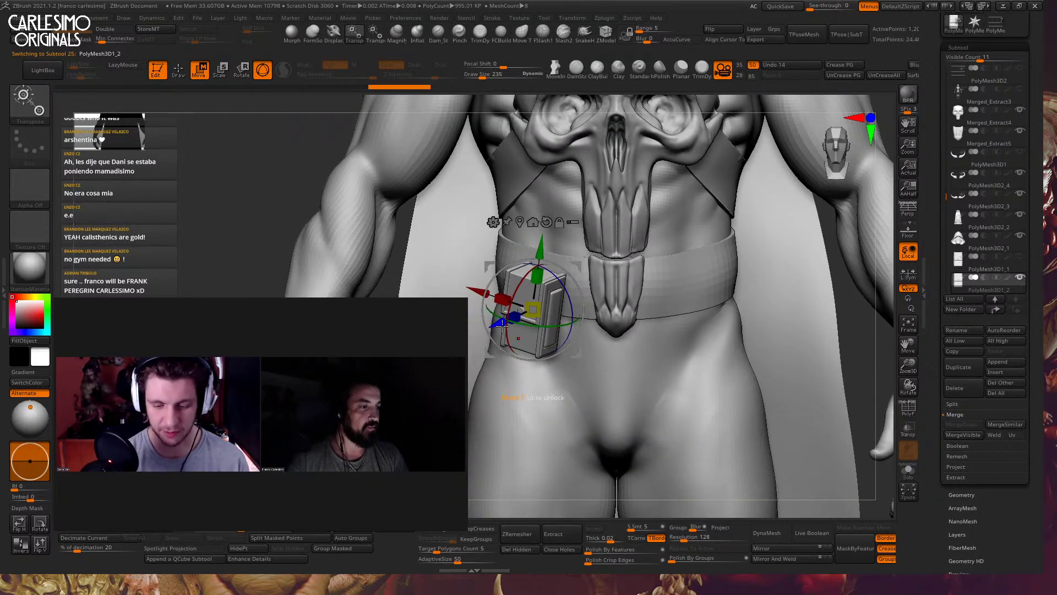
drag(575, 268, 621, 250)
right_drag(573, 255, 631, 252)
drag(631, 252, 580, 251)
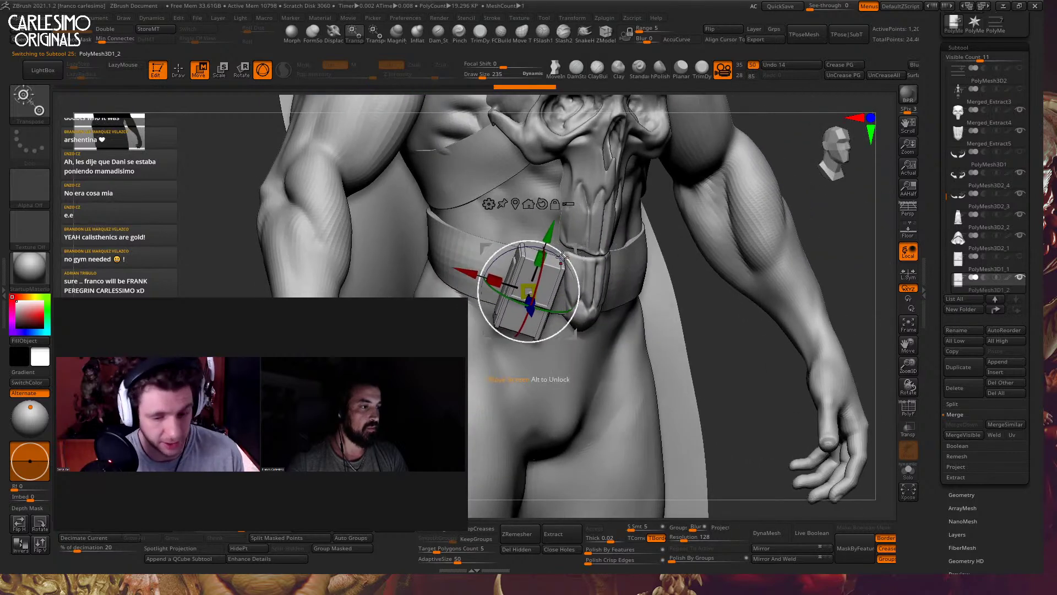
right_drag(579, 250, 537, 270)
ctrl+right_drag(537, 269, 533, 317)
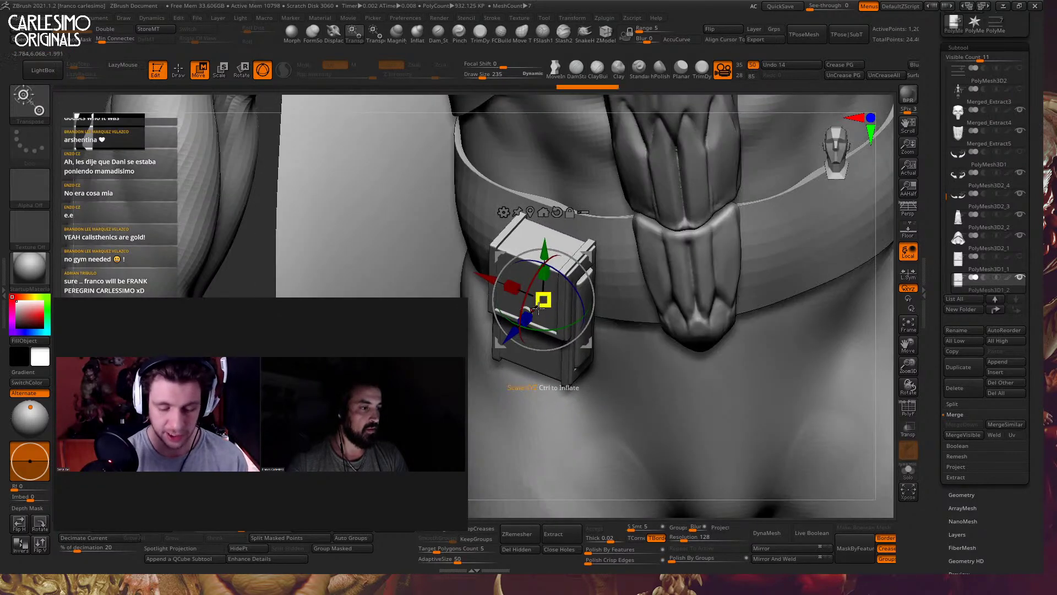
Reposition and tilt the pouch flush against the belt, checking its placement against the Grim Reaper sketch
drag(541, 308, 565, 281)
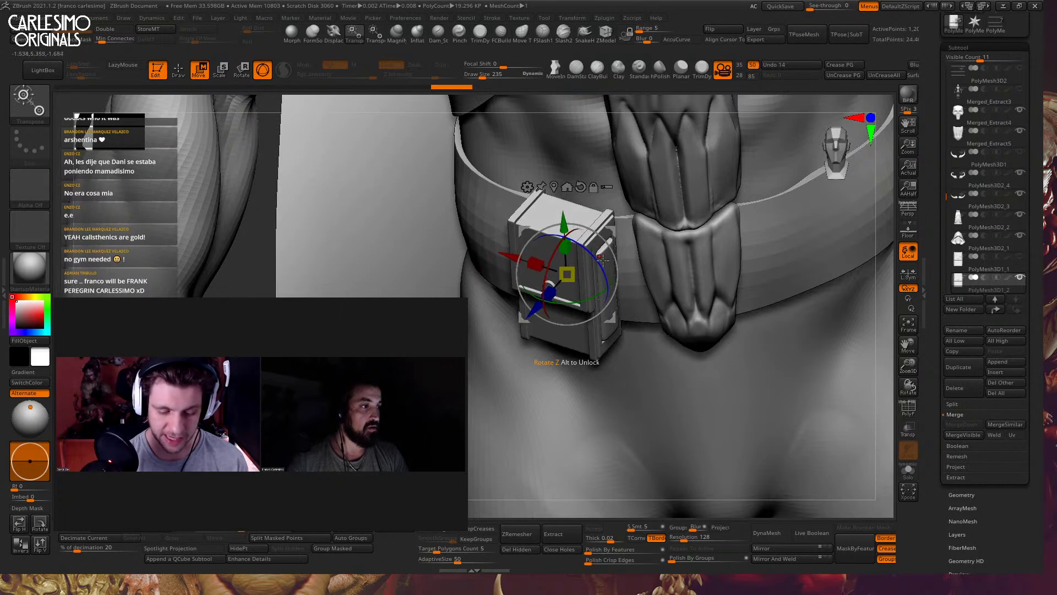
mouse_move(600, 274)
right_down()
mouse_move(575, 281)
mouse_move(618, 268)
mouse_move(628, 212)
mouse_move(605, 226)
right_up()
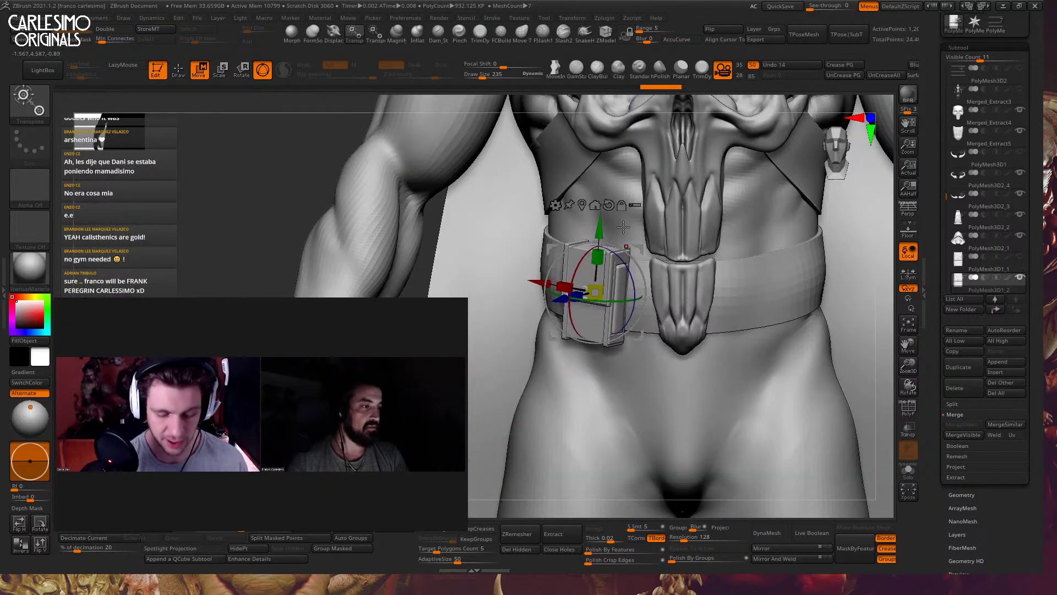
key(shift+z)
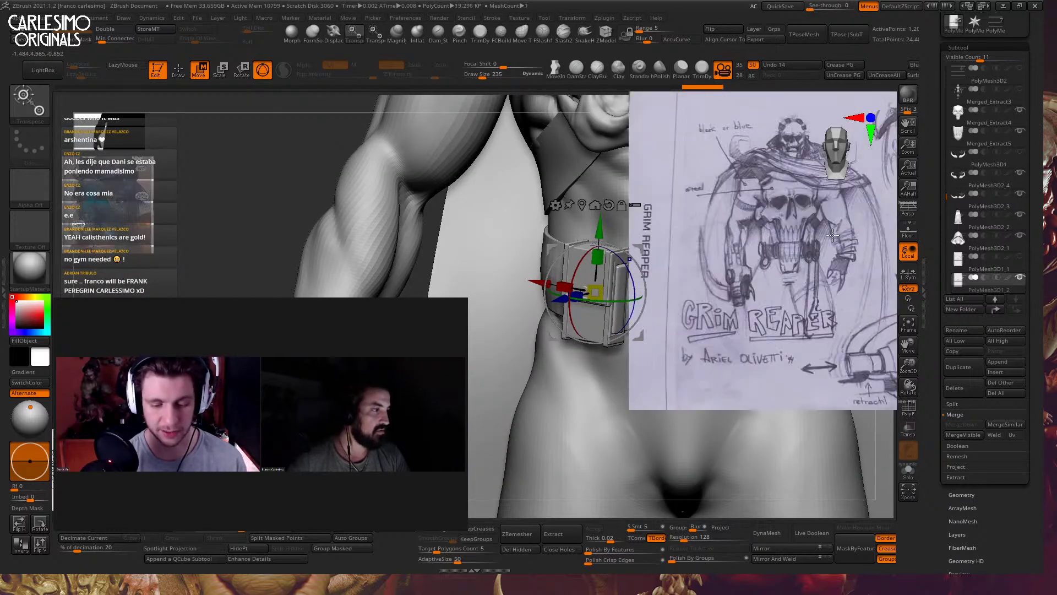
key(shift+z)
alt+right_drag(651, 239, 518, 266)
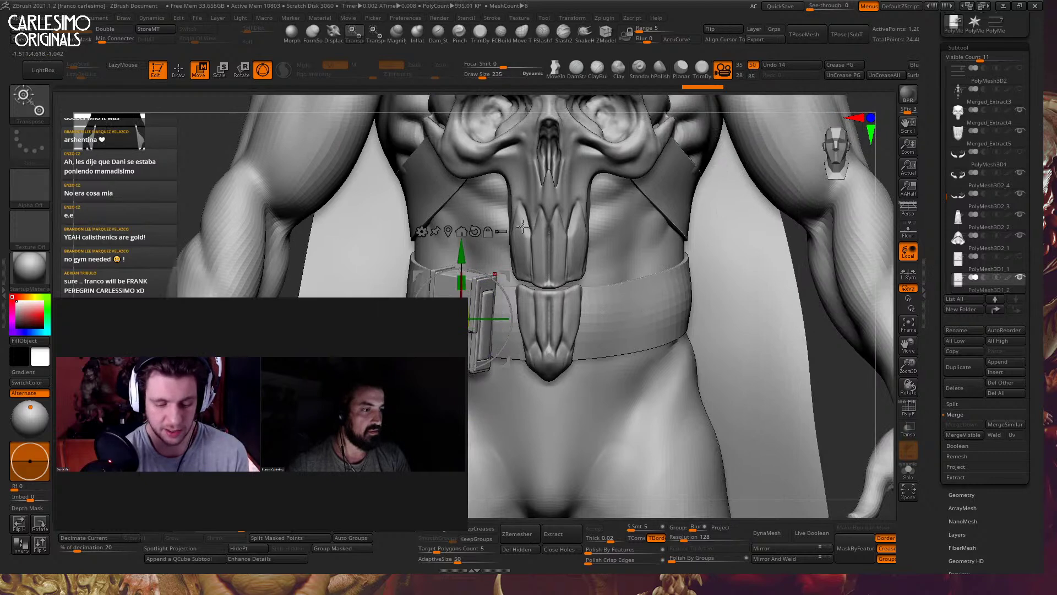
drag(503, 277, 511, 278)
key(q)
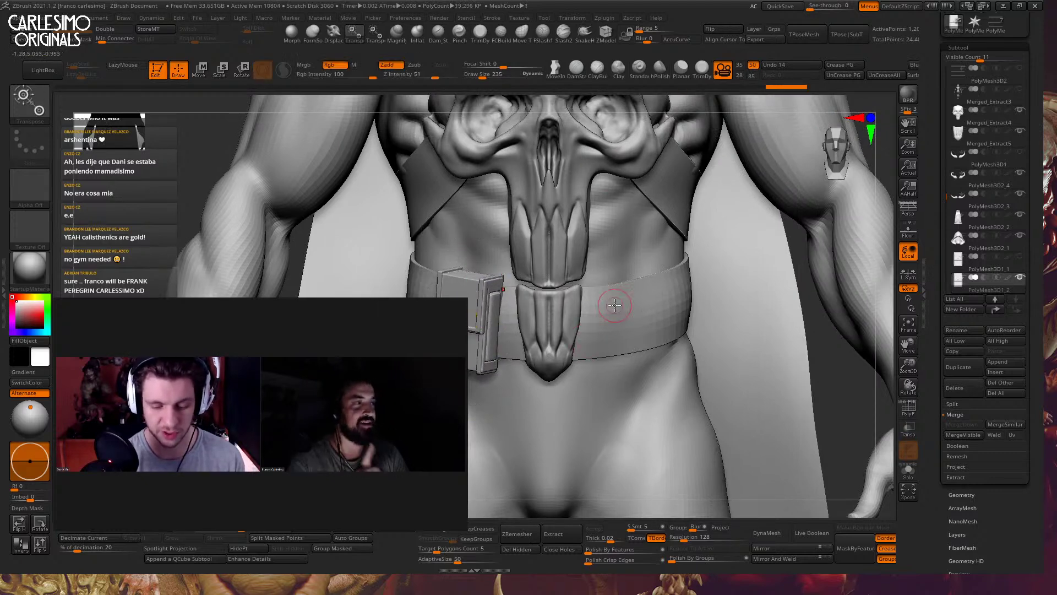
Fine-tune the pouch's placement on the belt and use Mirror And Weld to copy it to the opposite hip
key(w)
right_drag(575, 328, 560, 368)
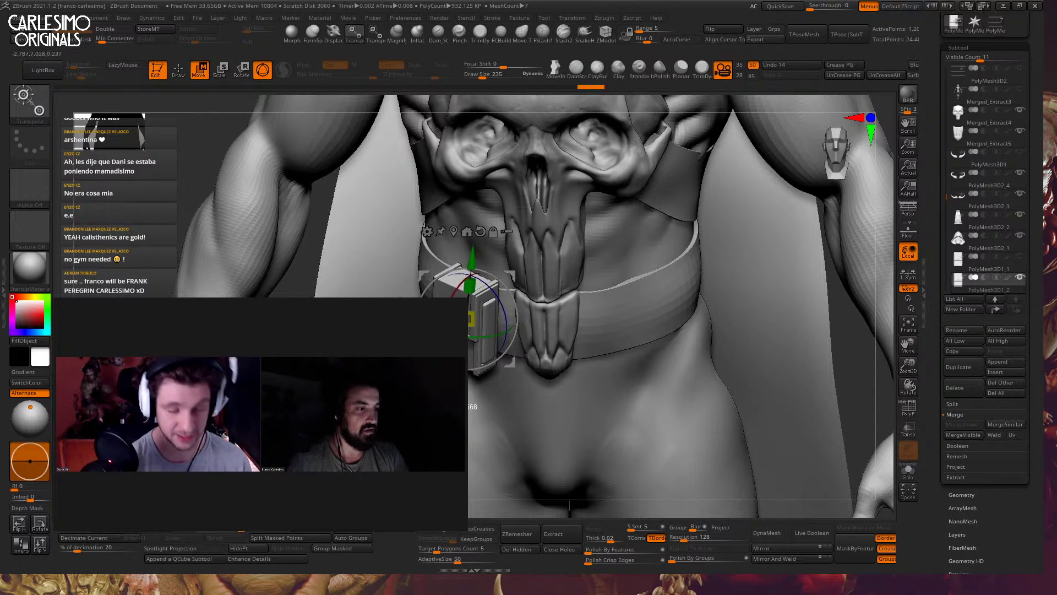
shift+right_drag(498, 327, 452, 292)
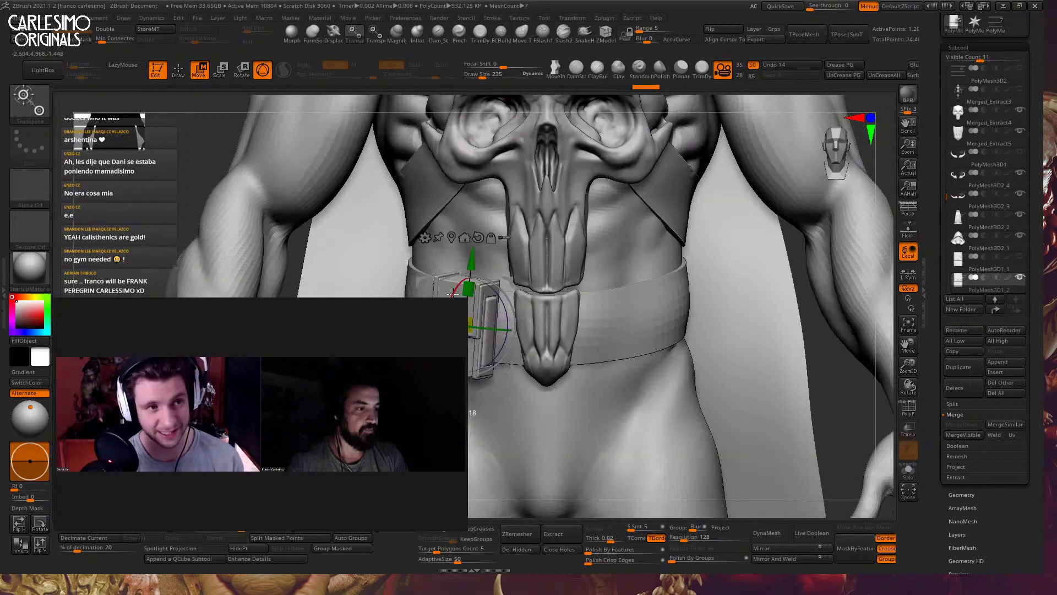
click(773, 559)
key(q)
mouse_move(673, 336)
ctrl+right_down()
mouse_move(623, 342)
mouse_move(606, 363)
mouse_move(622, 380)
mouse_move(612, 391)
ctrl+right_up()
right_drag(678, 386, 633, 390)
Adjust how the paired pouches sit against the belt, checking them against the whole figure
key(w)
alt+right_drag(594, 427, 588, 474)
right_drag(588, 474, 553, 490)
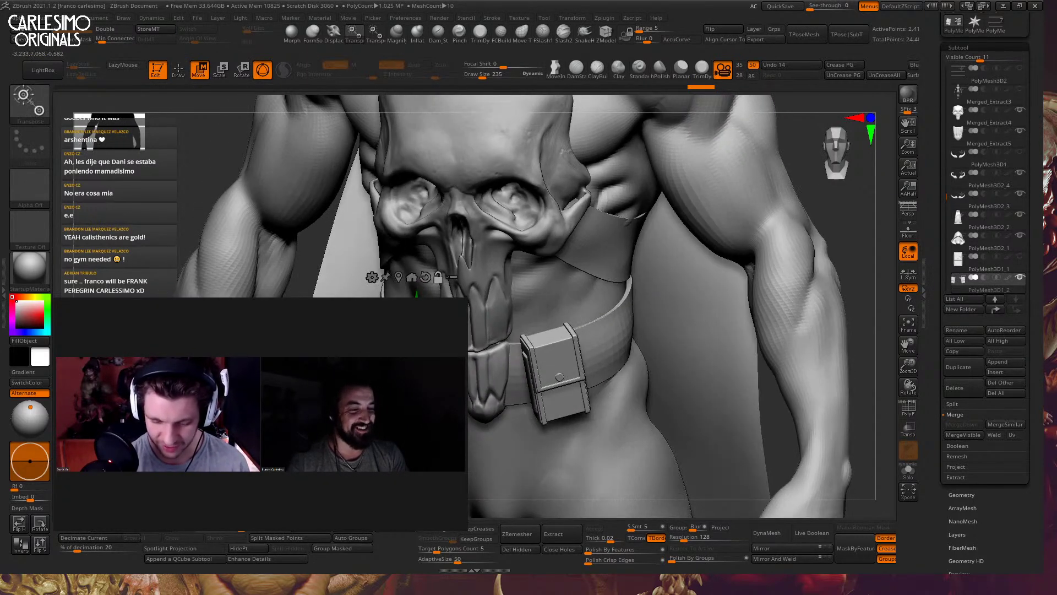
drag(412, 365, 407, 367)
mouse_move(711, 364)
shift+right_down()
mouse_move(767, 390)
mouse_move(788, 377)
mouse_move(798, 336)
shift+right_up()
key(q)
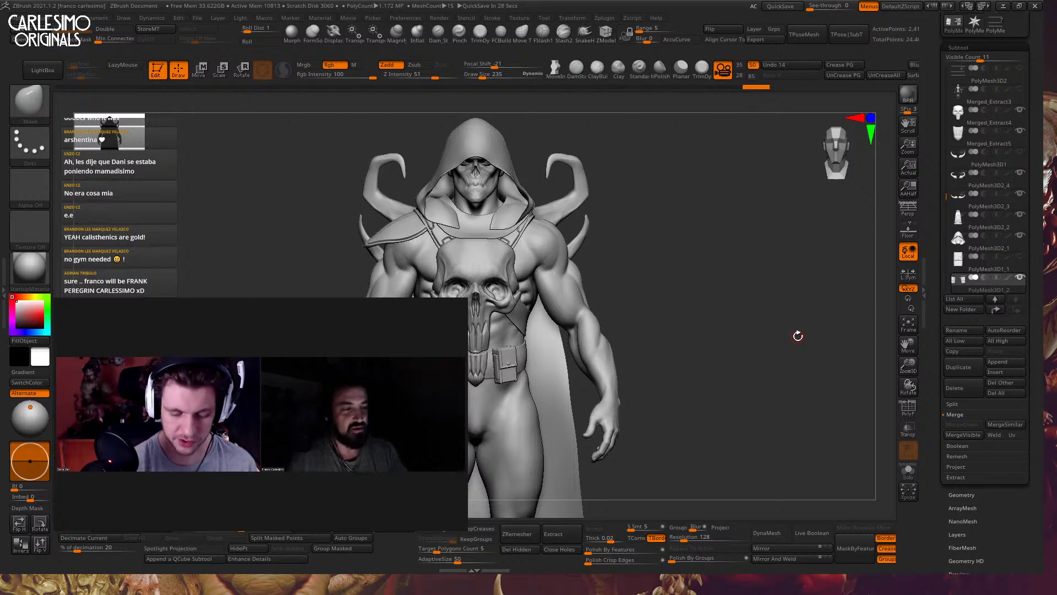
Select the GrimReaper_0003 body and build up the front of the shoulder muscle with the ClayBuildup brush
alt+click(569, 292)
ctrl+right_drag(551, 273, 552, 279)
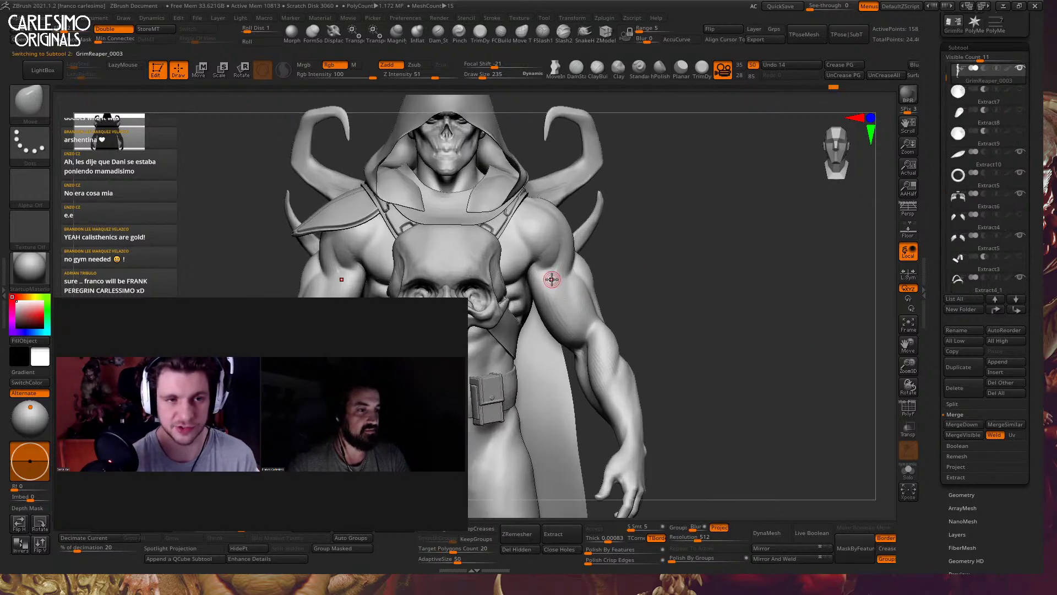
scroll(552, 274, up, 3)
key(b)
key(c)
key(b)
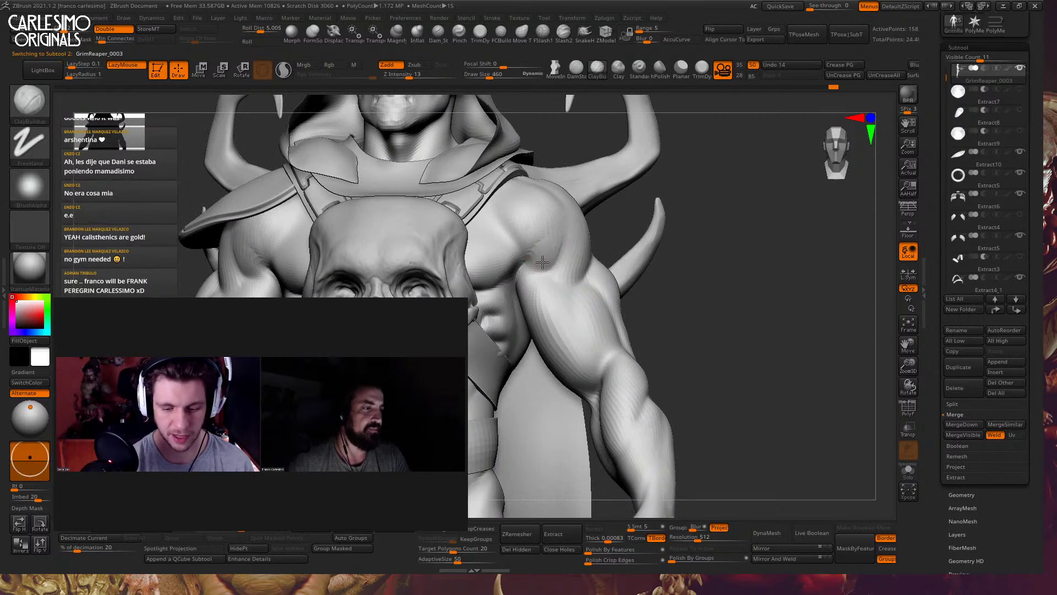
right_drag(548, 227, 567, 280)
drag(557, 269, 546, 229)
mouse_move(545, 229)
right_down()
mouse_move(554, 287)
mouse_move(548, 251)
right_up()
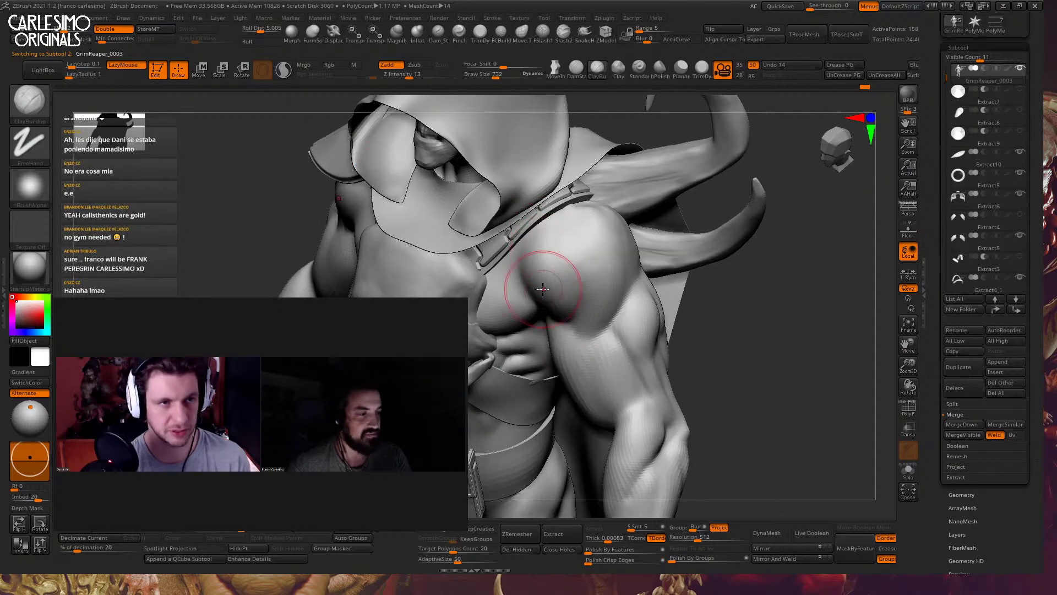
right_drag(543, 289, 552, 242)
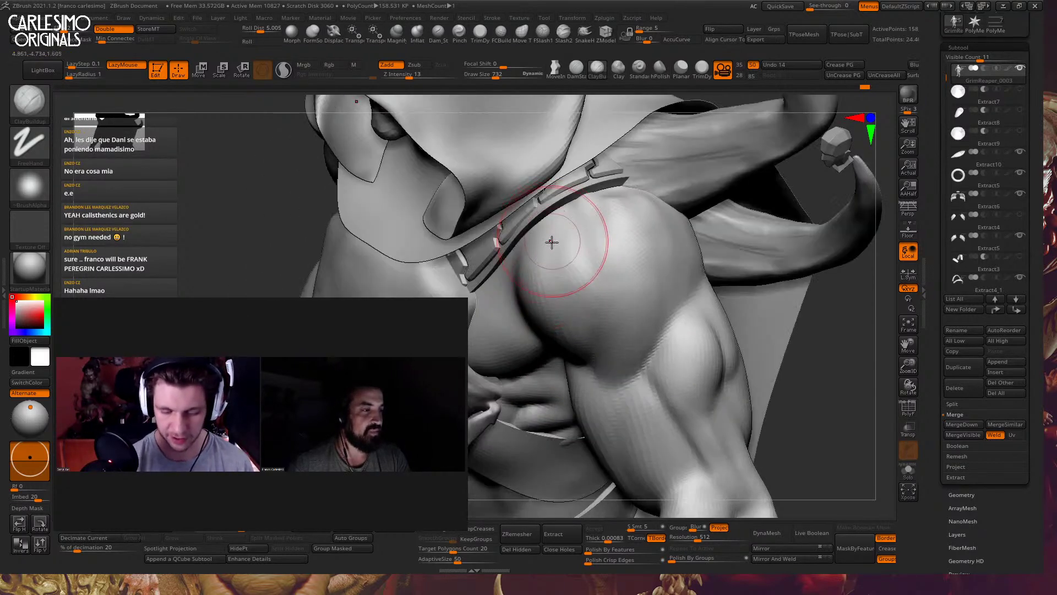
Smooth and rebuild the transition between the chest and the shoulder beside the armpit
key(shift+s)
right_drag(544, 294, 532, 315)
key(alt+s)
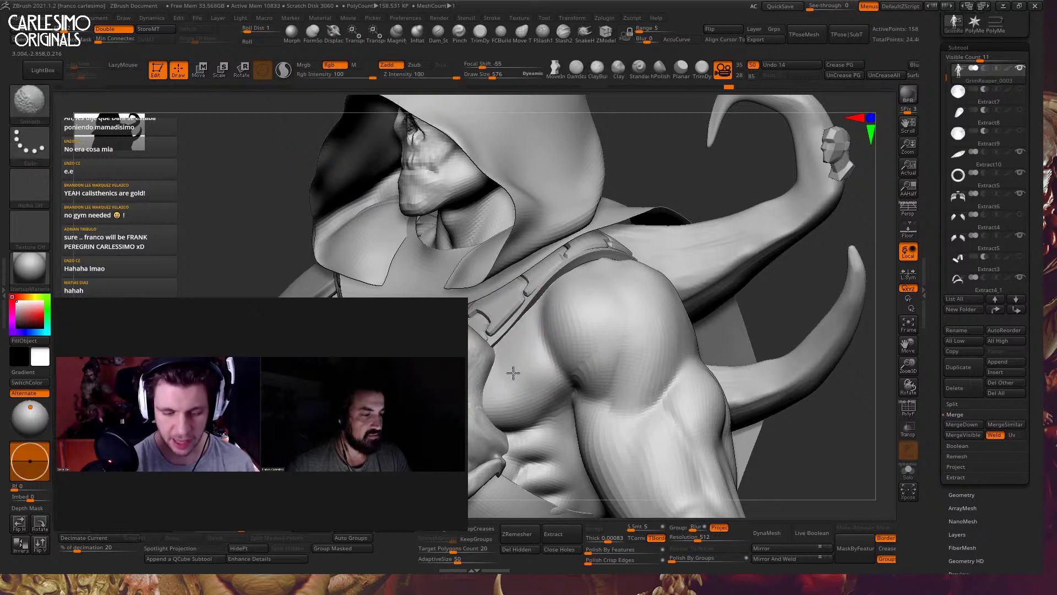
mouse_move(512, 371)
right_down()
mouse_move(519, 247)
mouse_move(545, 289)
mouse_move(533, 353)
right_up()
key(space)
drag(547, 311, 550, 311)
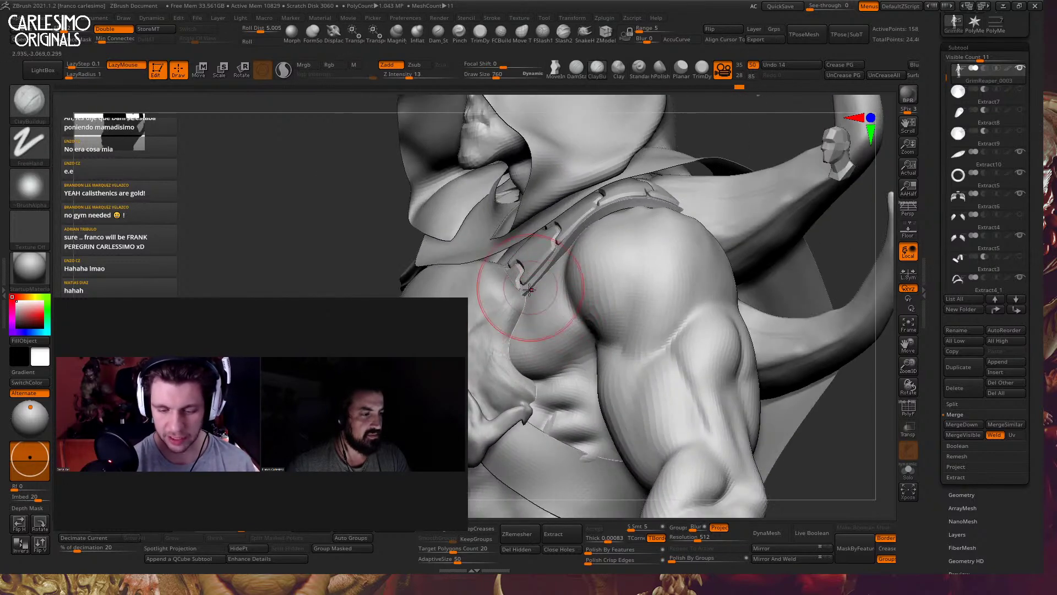
Turn on perspective and show the whole figure from the front
shift+right_drag(531, 314, 713, 262)
key(p)
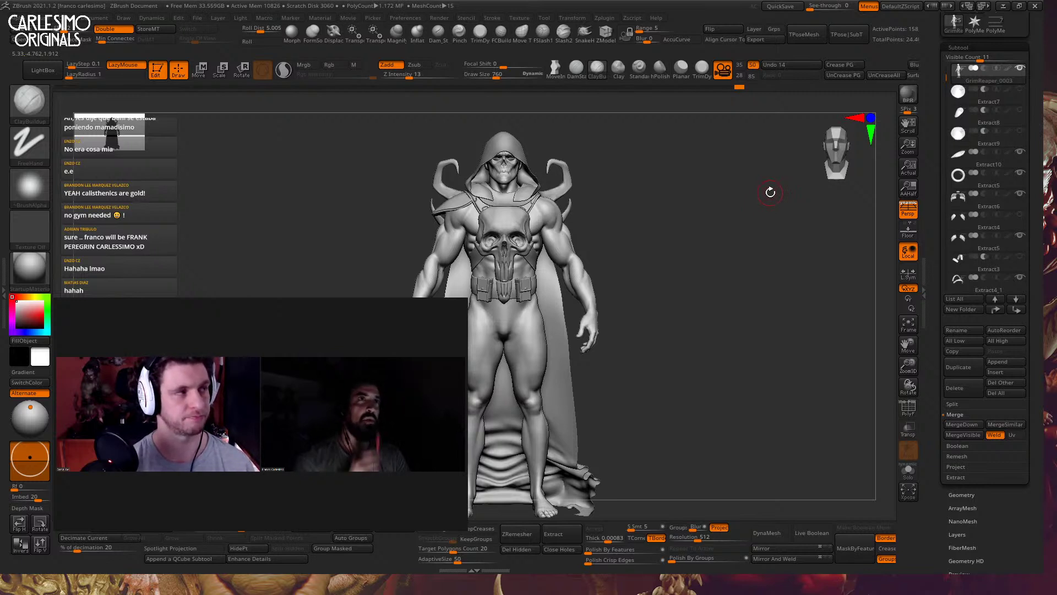
alt+drag(691, 219, 816, 245)
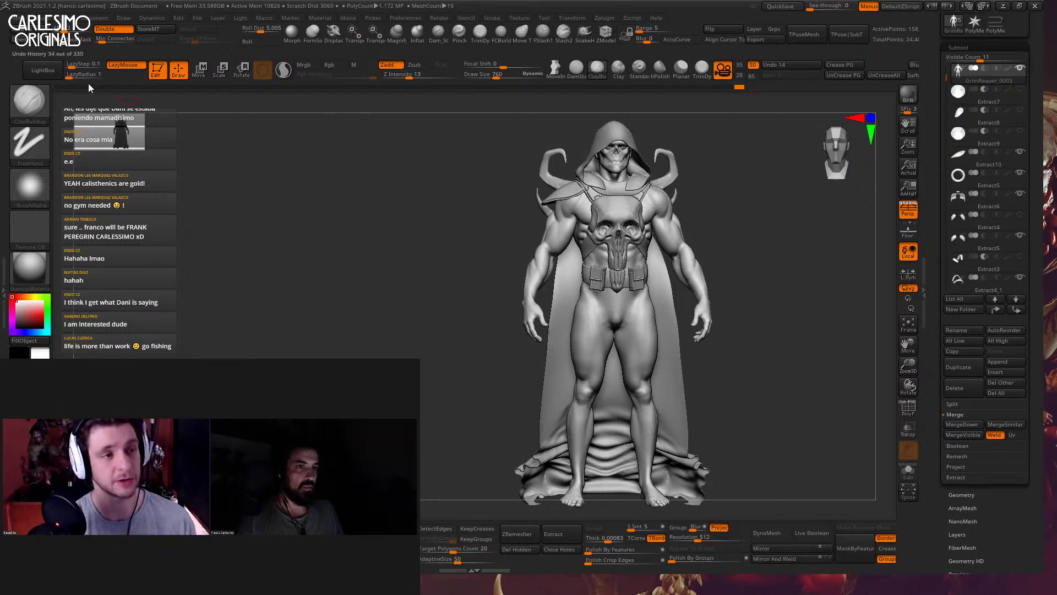
Turn off the screensaver in the ZBrush preferences
click(408, 19)
click(417, 240)
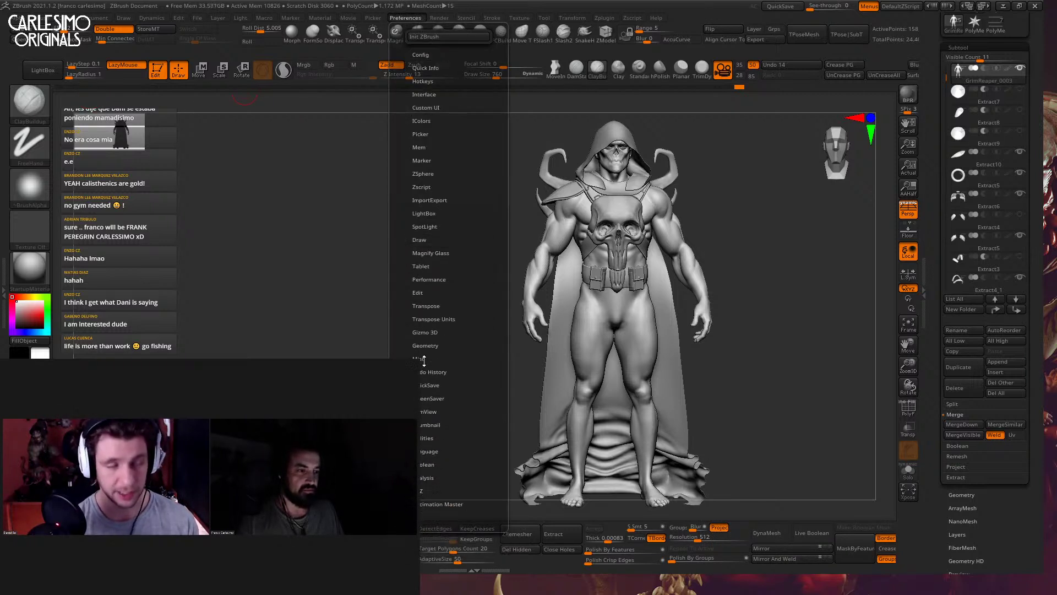
click(430, 398)
click(429, 396)
click(430, 397)
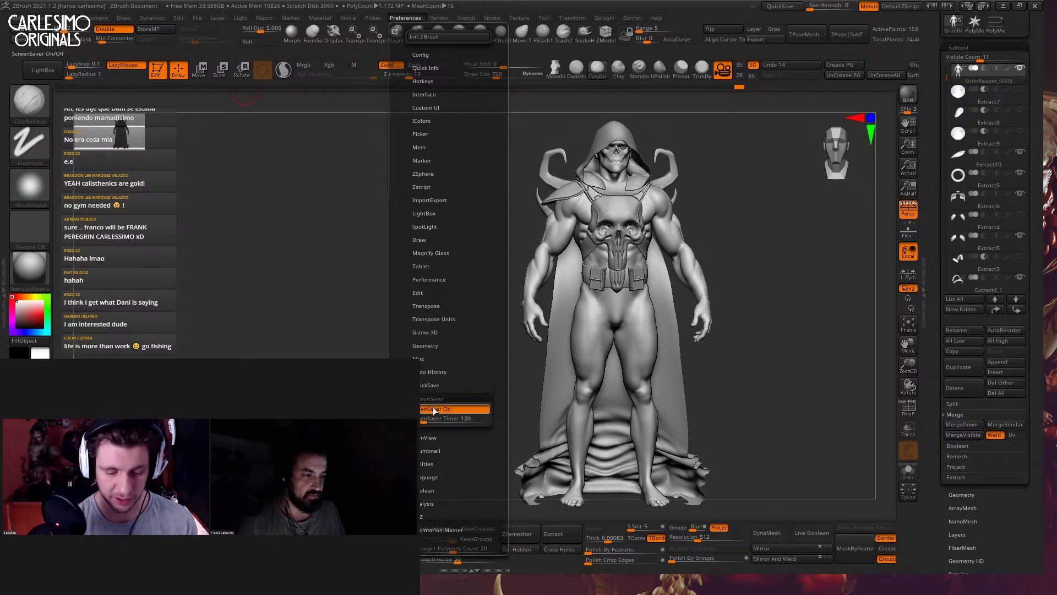
click(433, 409)
click(430, 400)
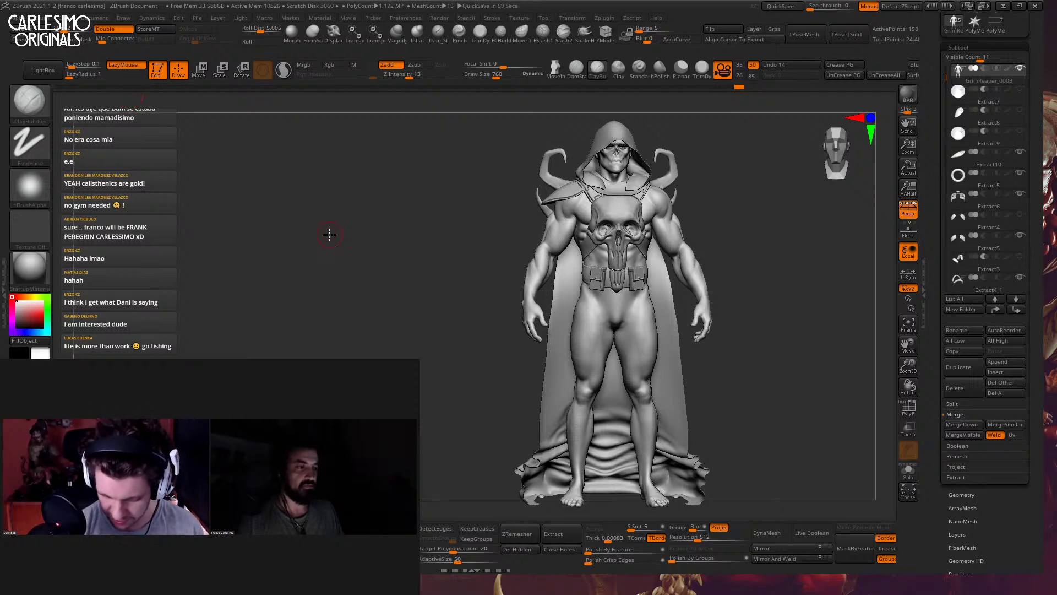
Build up the hips and upper thighs below the belt with the ClayBuildup brush
mouse_move(767, 246)
alt+mouse_down()
mouse_move(656, 250)
mouse_move(640, 272)
mouse_move(658, 259)
mouse_move(653, 231)
mouse_move(666, 271)
alt+mouse_up()
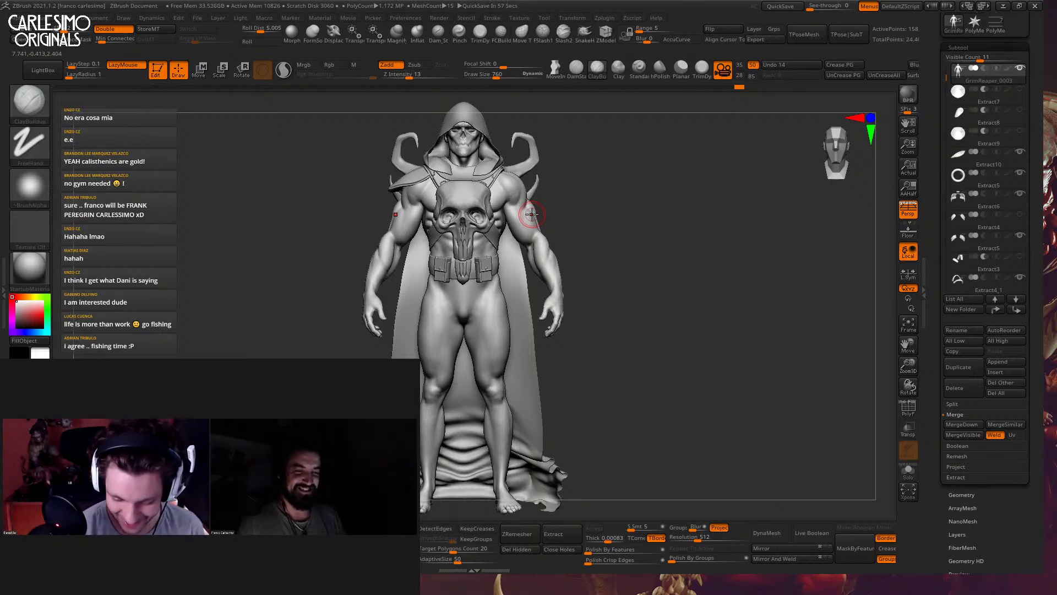
mouse_move(483, 325)
alt+right_down()
mouse_move(520, 297)
mouse_move(518, 328)
mouse_move(503, 267)
mouse_move(524, 269)
mouse_move(532, 285)
mouse_move(557, 269)
mouse_move(549, 218)
mouse_move(543, 280)
alt+right_up()
click(534, 310)
mouse_move(533, 366)
right_down()
mouse_move(543, 303)
mouse_move(429, 331)
right_up()
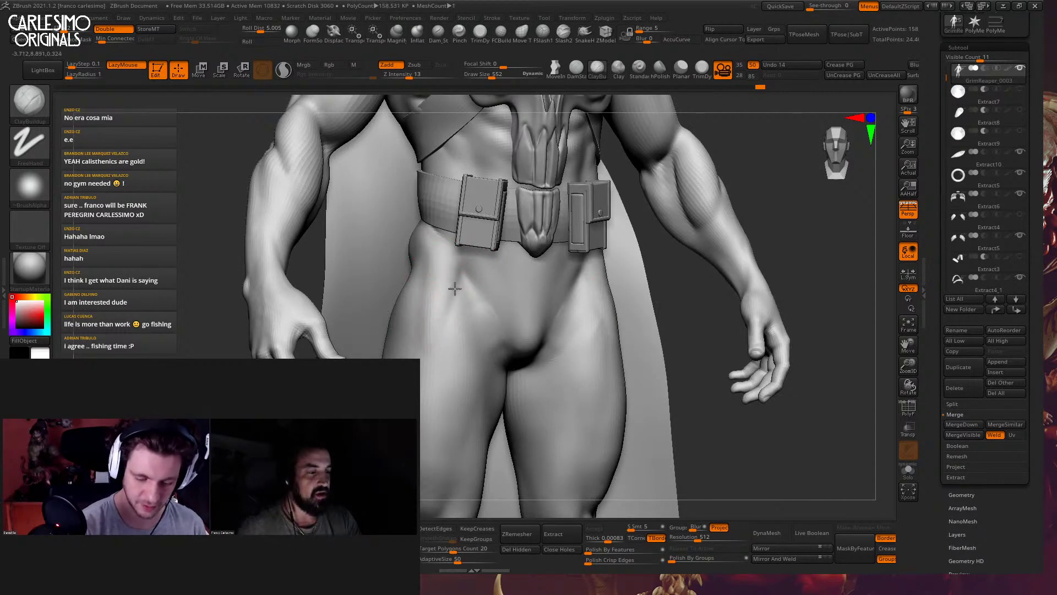
right_drag(455, 288, 446, 283)
mouse_move(516, 266)
right_down()
mouse_move(454, 275)
mouse_move(431, 292)
mouse_move(427, 338)
mouse_move(625, 246)
right_up()
right_drag(591, 311, 521, 325)
mouse_move(521, 325)
right_down()
mouse_move(532, 291)
mouse_move(517, 290)
mouse_move(507, 360)
mouse_move(505, 301)
right_up()
Carve the groin creases from the hips toward the crotch with the DamStandard brush
key(2)
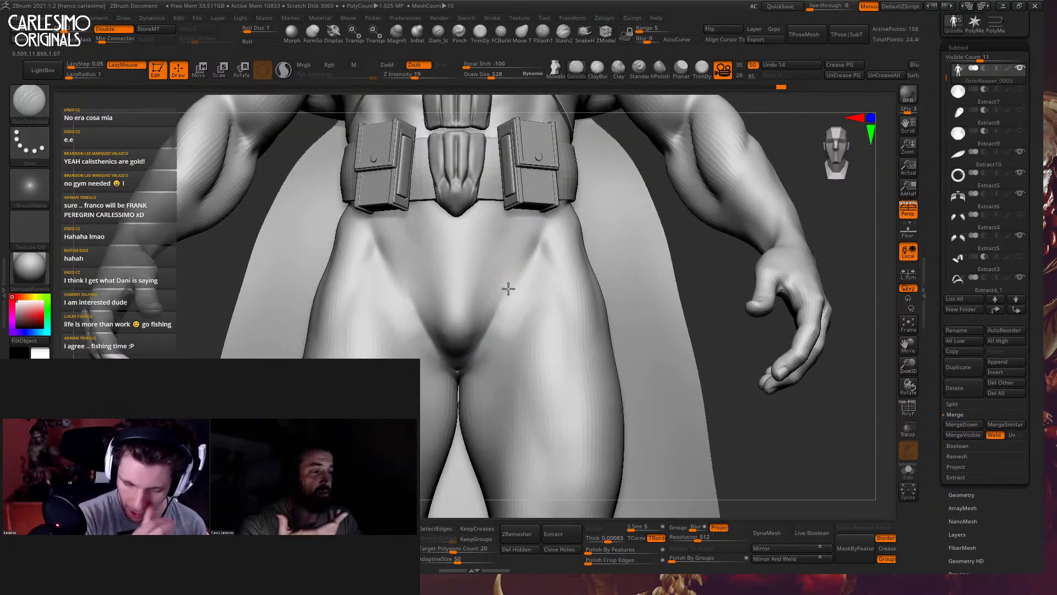
drag(484, 353, 527, 257)
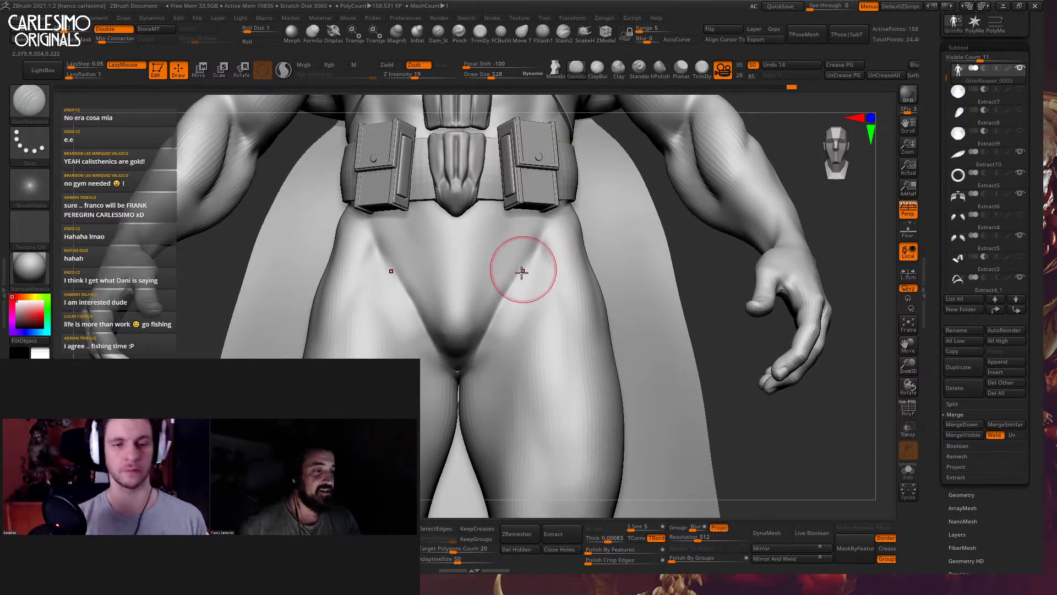
right_drag(522, 272, 523, 269)
shift+drag(523, 269, 514, 276)
shift+right_drag(501, 330, 510, 347)
Reshape the crotch and inner thigh contours with the Move brush
key(1)
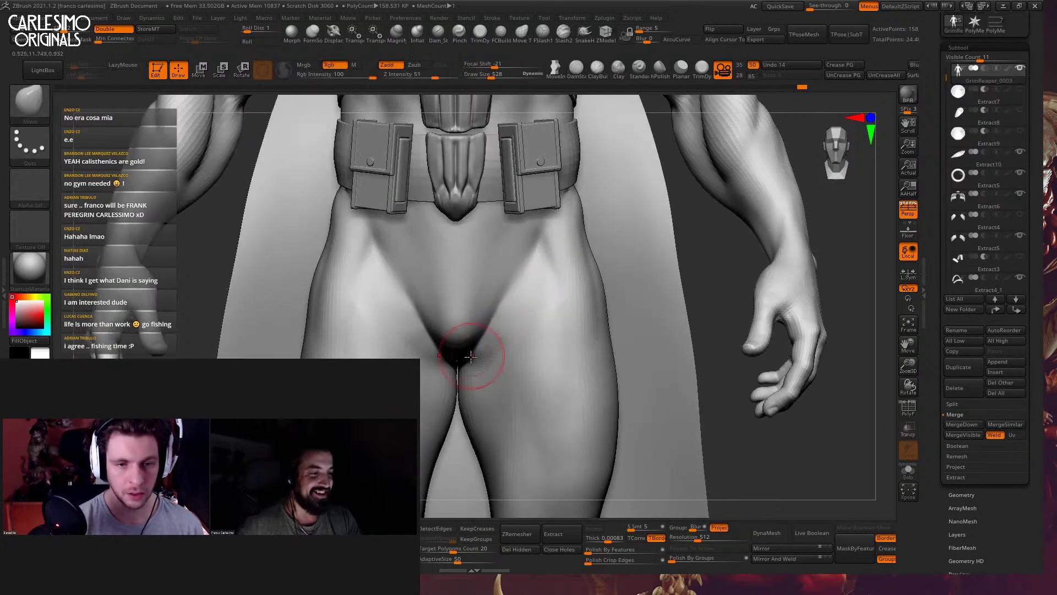
key(space)
drag(465, 362, 467, 361)
ctrl+right_drag(468, 362, 520, 245)
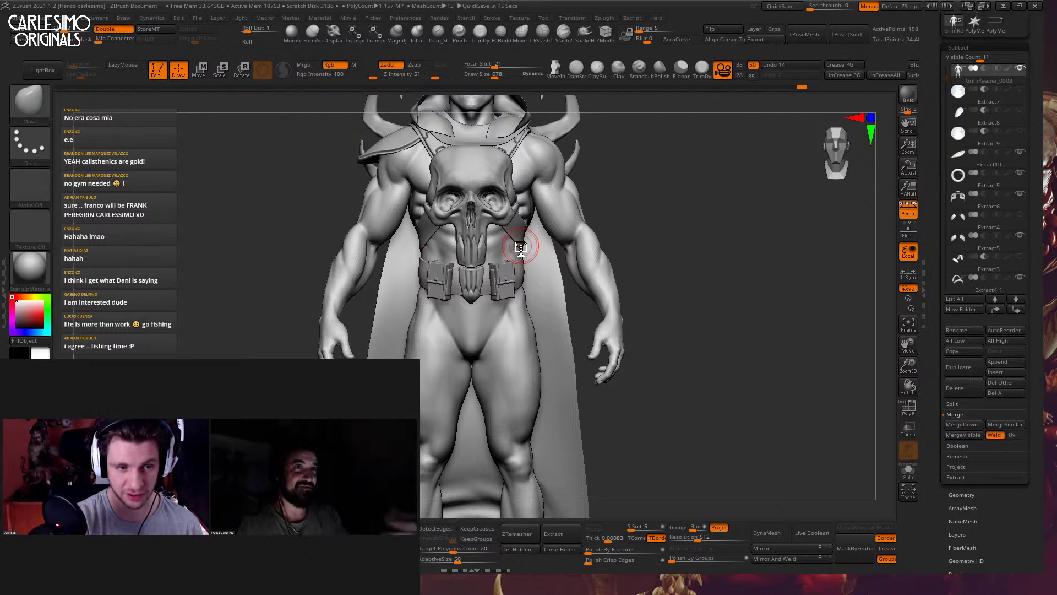
Sculpt fabric folds with the FCBuildUp brush where the thighs meet the hips below the pouches, softening them
mouse_move(515, 314)
alt+right_down()
mouse_move(529, 286)
mouse_move(527, 311)
mouse_move(529, 291)
alt+right_up()
click(500, 33)
key(space)
drag(515, 290, 511, 291)
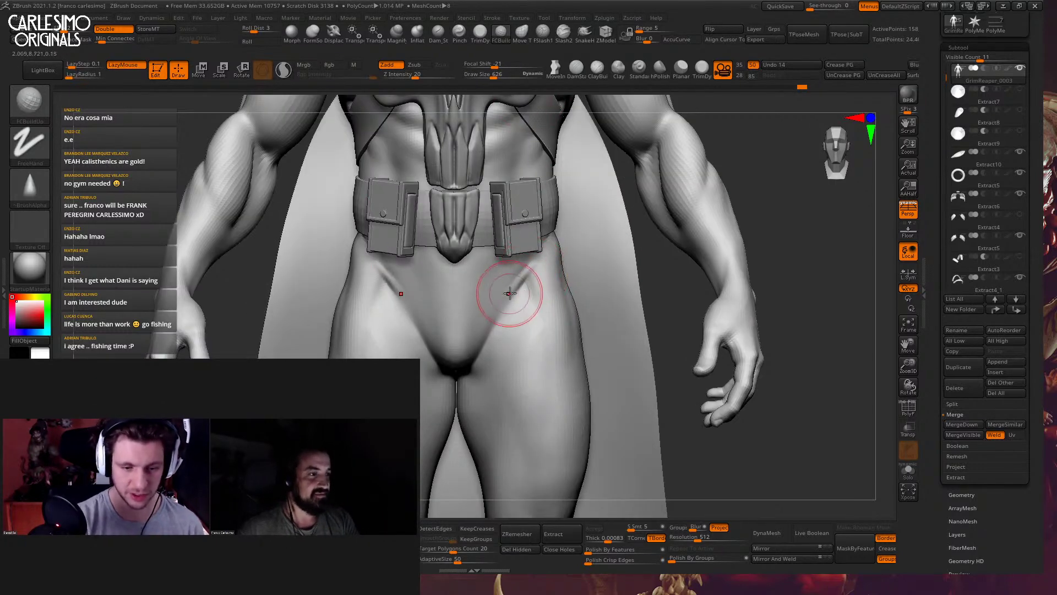
alt+click(512, 262)
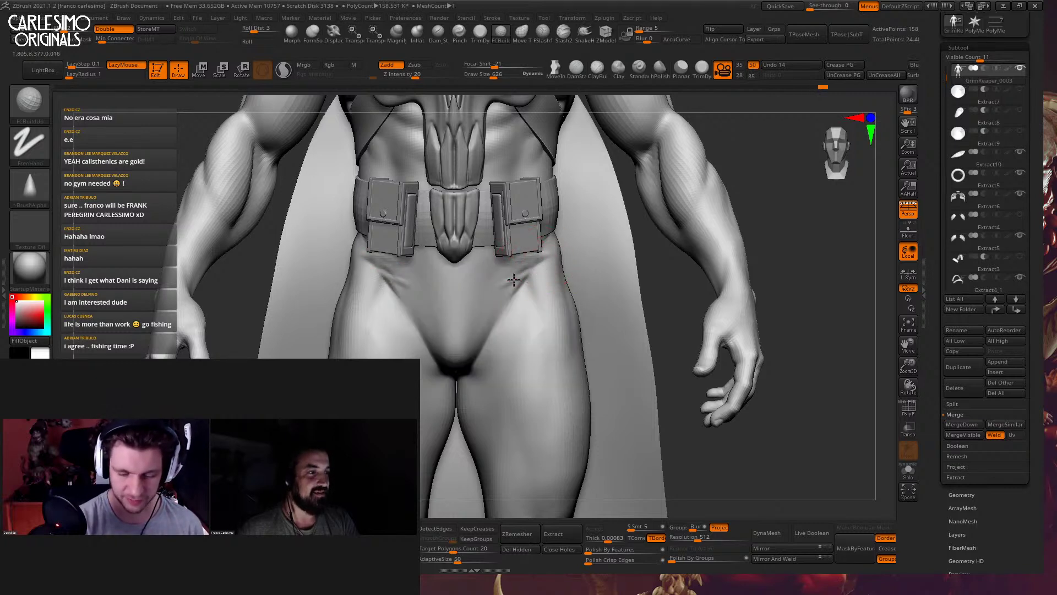
key(shift)
shift+drag(504, 264, 501, 270)
Add more radiating folds around the outer hips beneath the belt
mouse_move(378, 291)
alt+right_down()
mouse_move(461, 298)
mouse_move(496, 283)
alt+right_up()
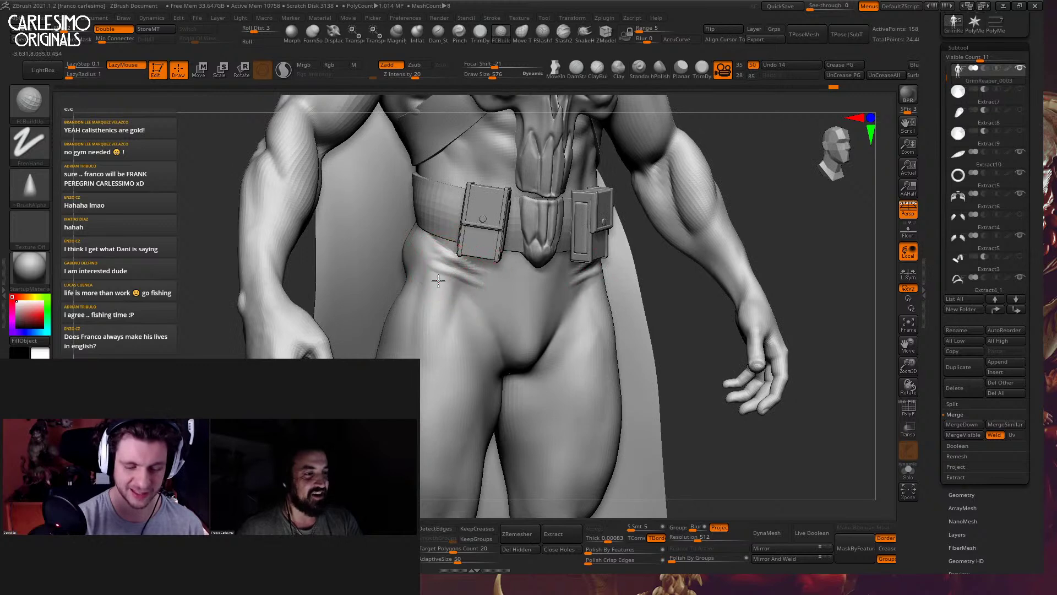
mouse_move(438, 280)
mouse_down()
mouse_move(484, 292)
mouse_move(437, 272)
mouse_move(448, 287)
mouse_up()
mouse_move(448, 286)
shift+right_down()
mouse_move(427, 288)
mouse_move(435, 236)
shift+right_up()
shift+drag(608, 286, 615, 291)
alt+right_drag(566, 309, 520, 316)
ctrl+right_drag(520, 316, 576, 293)
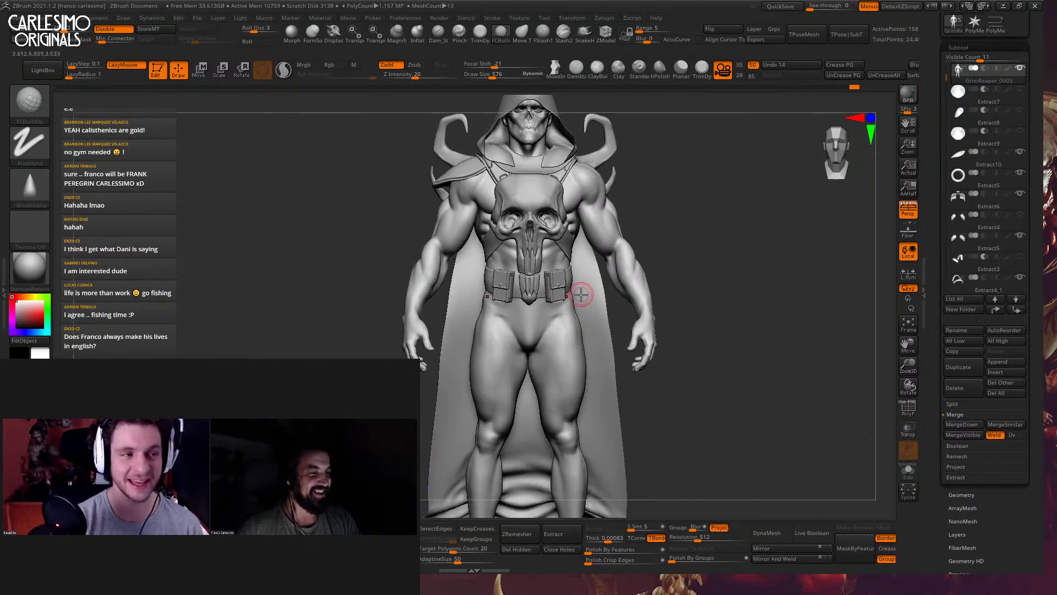
Isolate the body and sculpt the bony forms around the back of the elbow with the ClayBuildup brush
alt+right_drag(560, 336, 534, 342)
mouse_move(597, 240)
ctrl+right_down()
mouse_move(592, 295)
mouse_move(570, 290)
mouse_move(544, 318)
mouse_move(567, 291)
mouse_move(546, 328)
mouse_move(567, 353)
mouse_move(566, 380)
mouse_move(556, 348)
mouse_move(481, 341)
mouse_move(518, 331)
mouse_move(509, 309)
mouse_move(501, 327)
mouse_move(499, 308)
mouse_move(519, 280)
ctrl+right_up()
key(alt+s)
key(b)
key(m)
key(v)
click(597, 68)
right_drag(550, 241, 502, 306)
key(space)
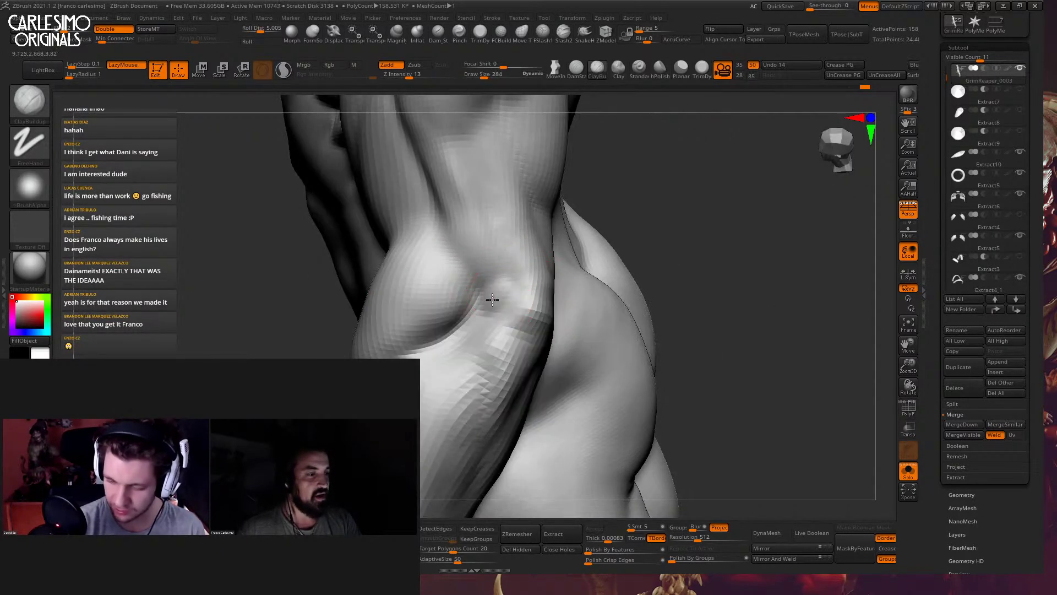
key(space)
drag(503, 300, 493, 306)
mouse_move(512, 292)
right_down()
mouse_move(506, 301)
mouse_move(501, 255)
mouse_move(495, 331)
mouse_move(481, 322)
right_up()
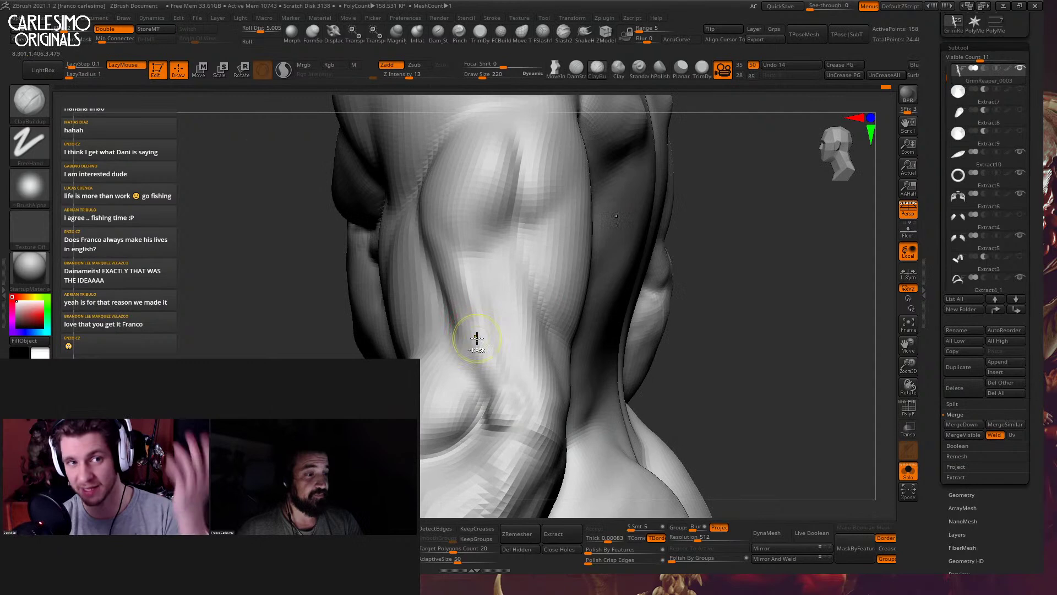
Undo the last stroke and rework the triceps tendon running down to the elbow
key(ctrl+z)
mouse_move(503, 377)
right_down()
mouse_move(498, 338)
mouse_move(470, 305)
mouse_move(464, 362)
right_up()
right_drag(485, 400, 469, 347)
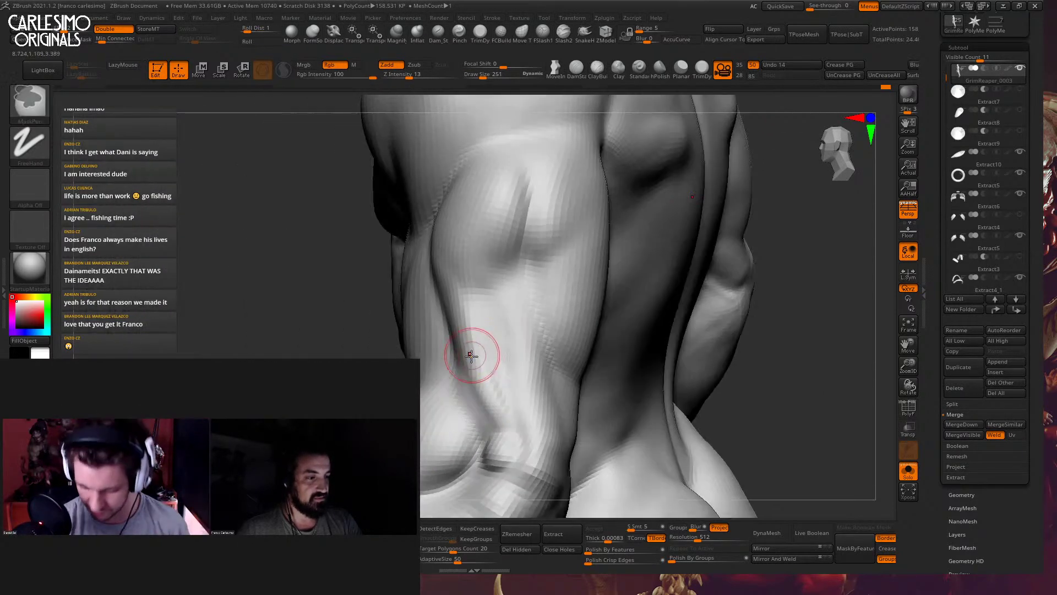
right_drag(497, 412, 543, 388)
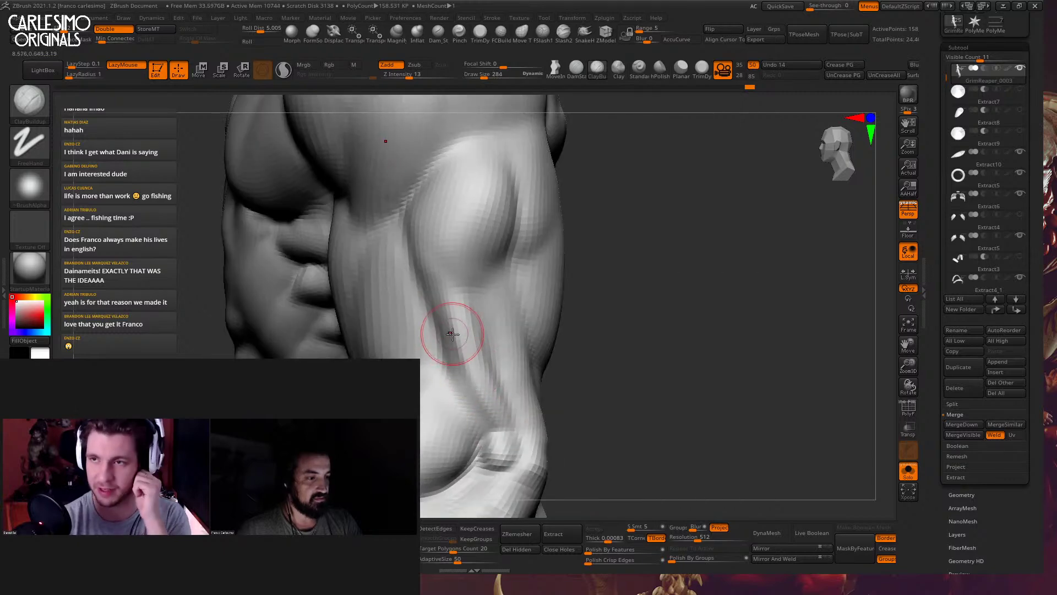
shift+drag(453, 335, 491, 405)
mouse_move(490, 406)
right_down()
mouse_move(467, 345)
mouse_move(496, 307)
mouse_move(513, 360)
mouse_move(496, 309)
mouse_move(505, 340)
mouse_move(520, 315)
mouse_move(512, 325)
mouse_move(486, 305)
right_up()
right_click(503, 333)
right_drag(501, 406, 488, 348)
Carve the separation between the upper arm muscles above the elbow with the DamStandard brush
key(b)
key(d)
key(s)
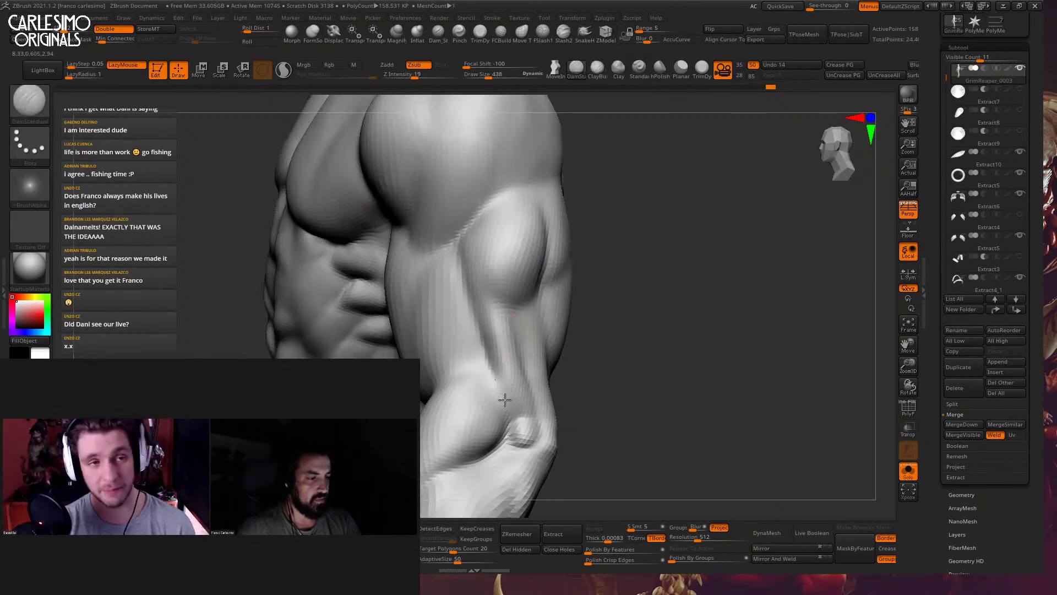
mouse_move(463, 255)
right_down()
mouse_move(510, 342)
mouse_move(503, 311)
right_up()
Adjust the outer silhouette of the upper arm with the Move brush, comparing it with the whole torso
key(b)
key(m)
key(v)
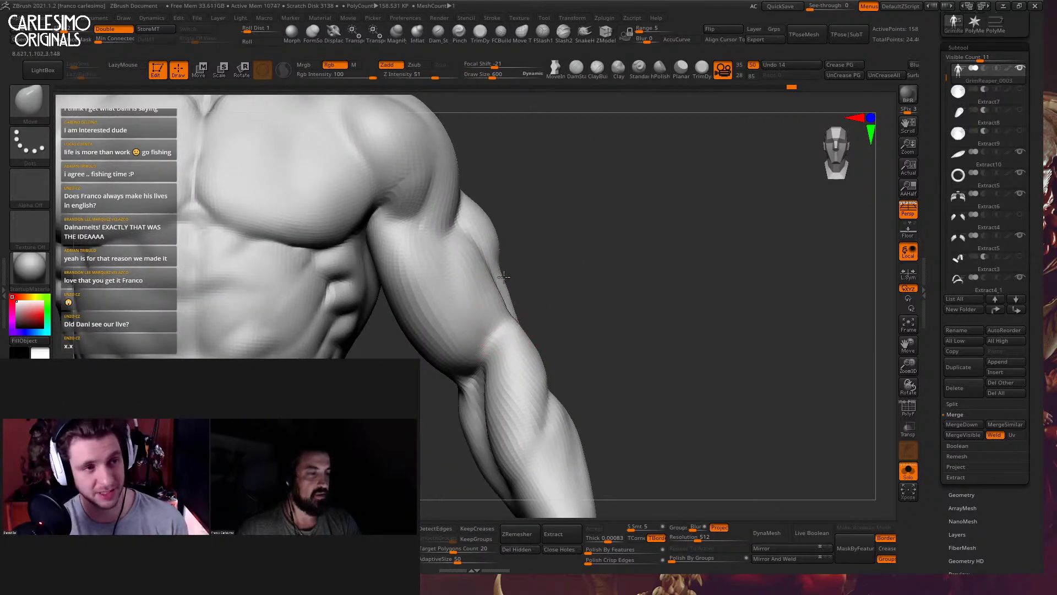
right_drag(504, 277, 604, 143)
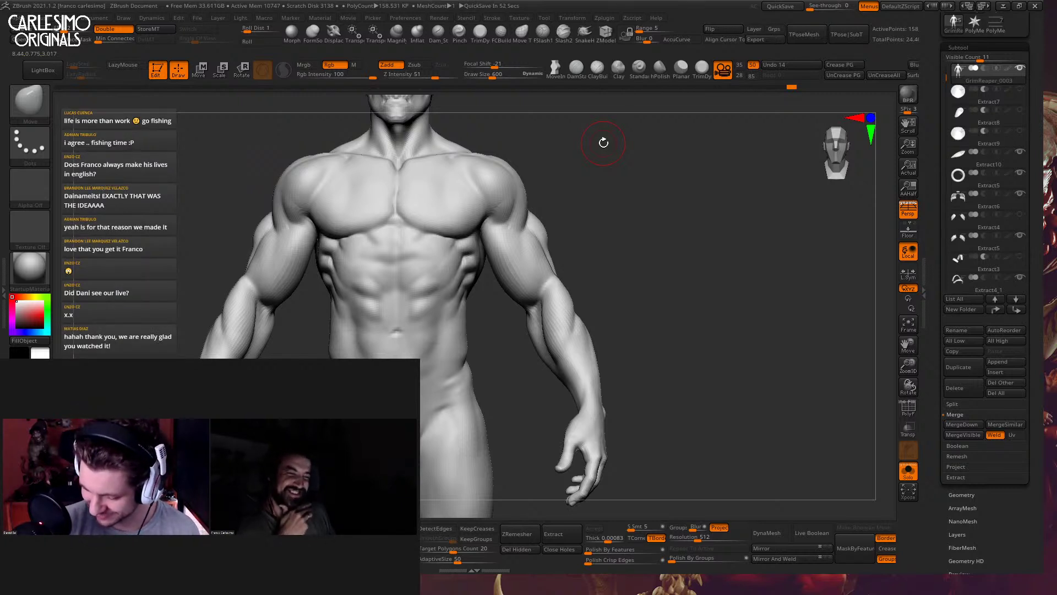
drag(609, 212, 603, 231)
alt+right_drag(484, 216, 631, 253)
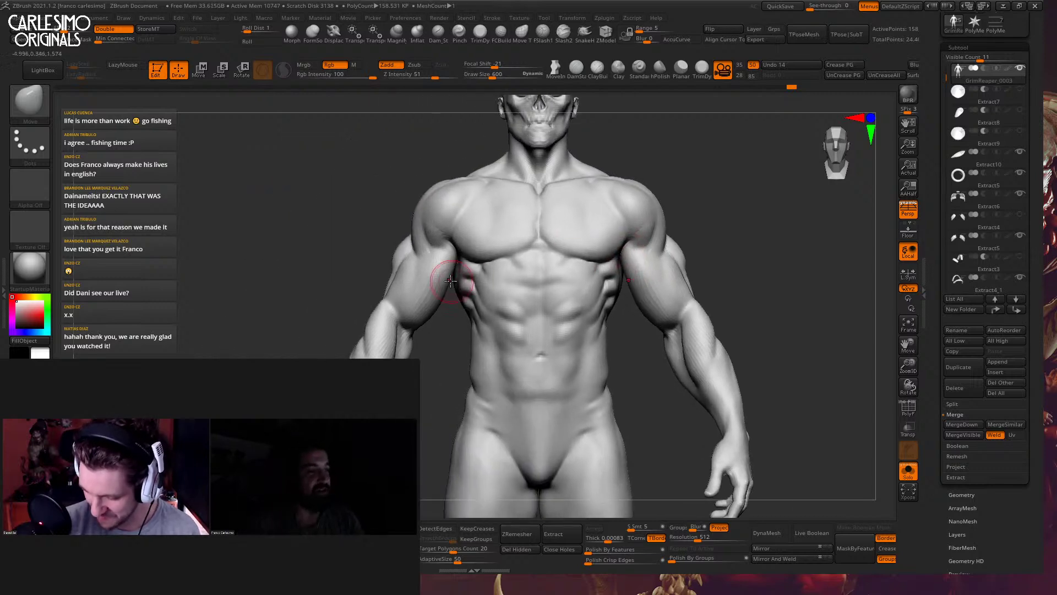
Build up the outer upper arm below the deltoid with the ClayBuildup brush and smooth the transition
mouse_move(434, 265)
alt+right_down()
mouse_move(451, 274)
mouse_move(458, 314)
alt+right_up()
key(b)
key(c)
key(b)
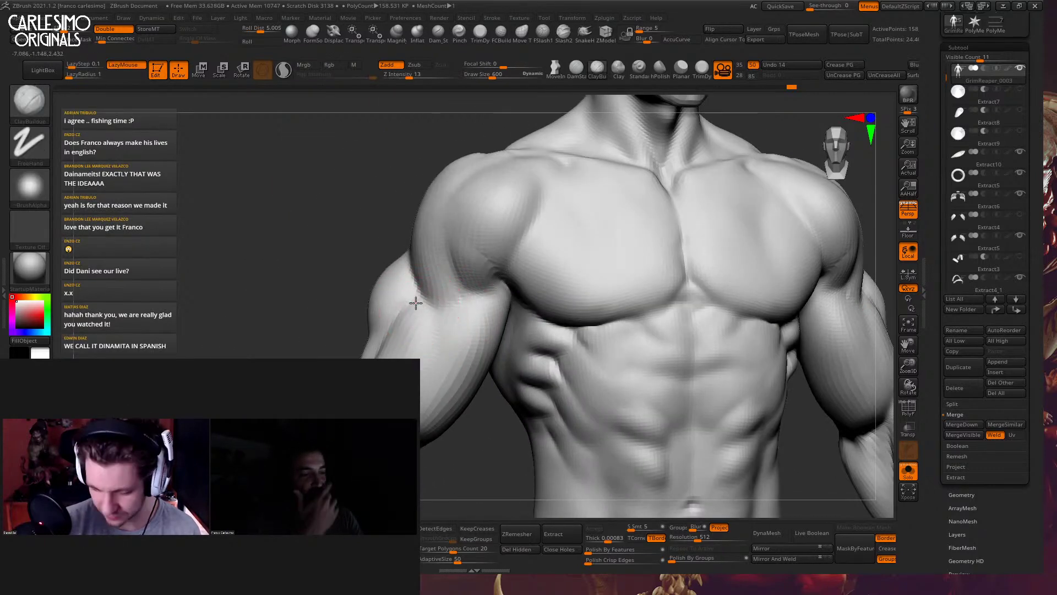
drag(418, 310, 417, 352)
right_drag(425, 349, 456, 346)
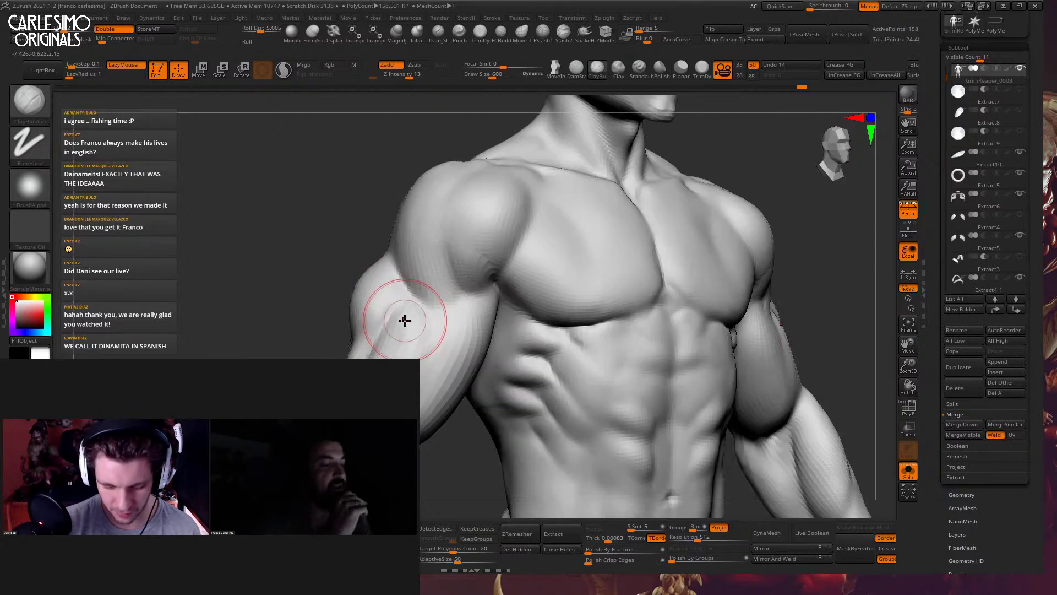
right_click(406, 330)
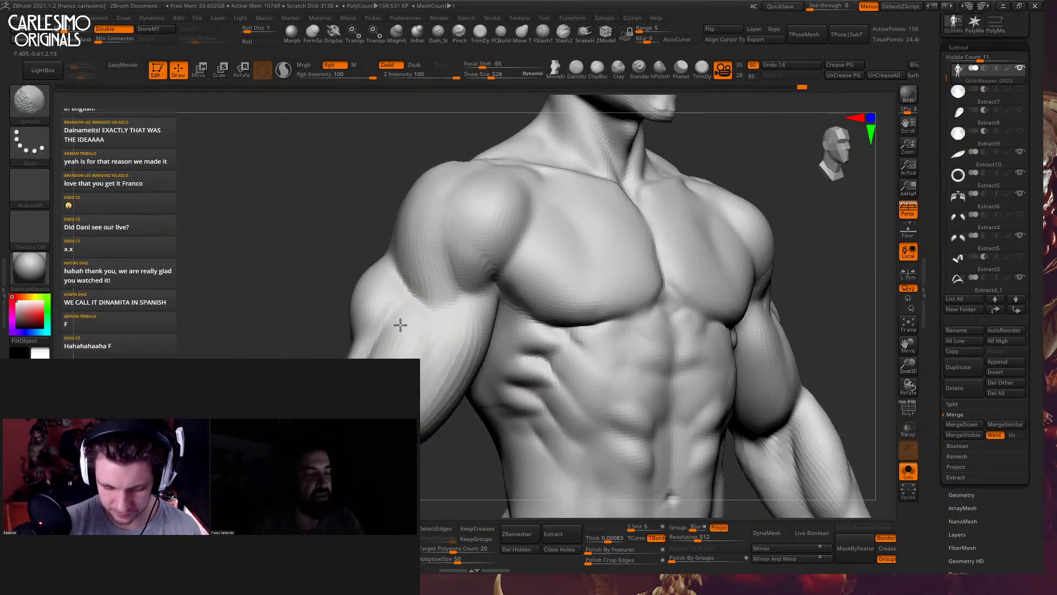
shift+right_drag(399, 324, 441, 292)
alt+right_drag(734, 257, 630, 229)
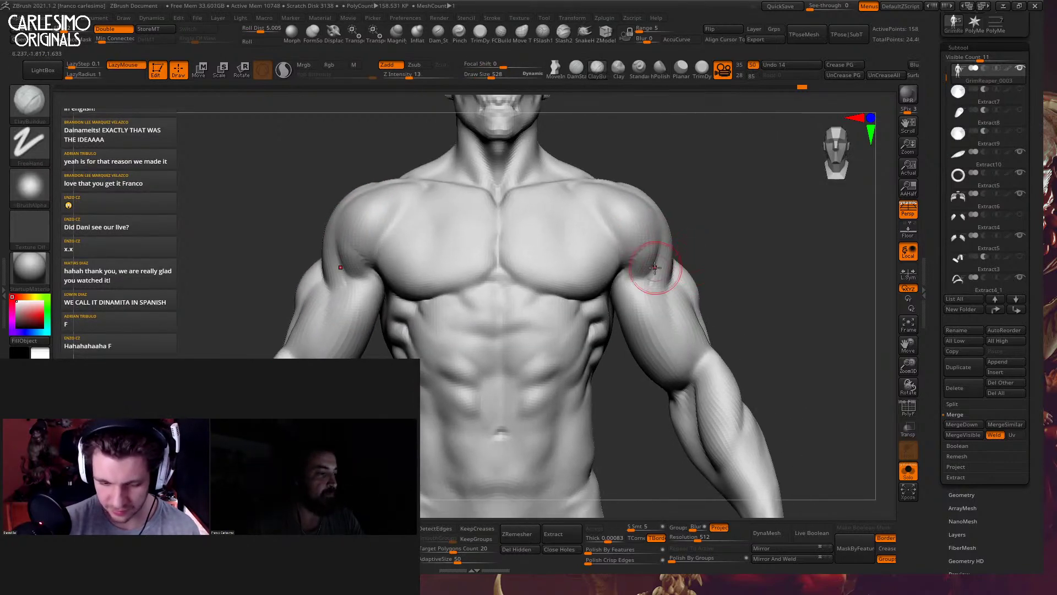
mouse_move(663, 270)
right_down()
mouse_move(614, 217)
mouse_move(625, 260)
mouse_move(610, 289)
mouse_move(680, 245)
right_up()
Show all the costume parts again and build up the chest muscle beside the armpit with the ClayBuildup brush
key(shift+s)
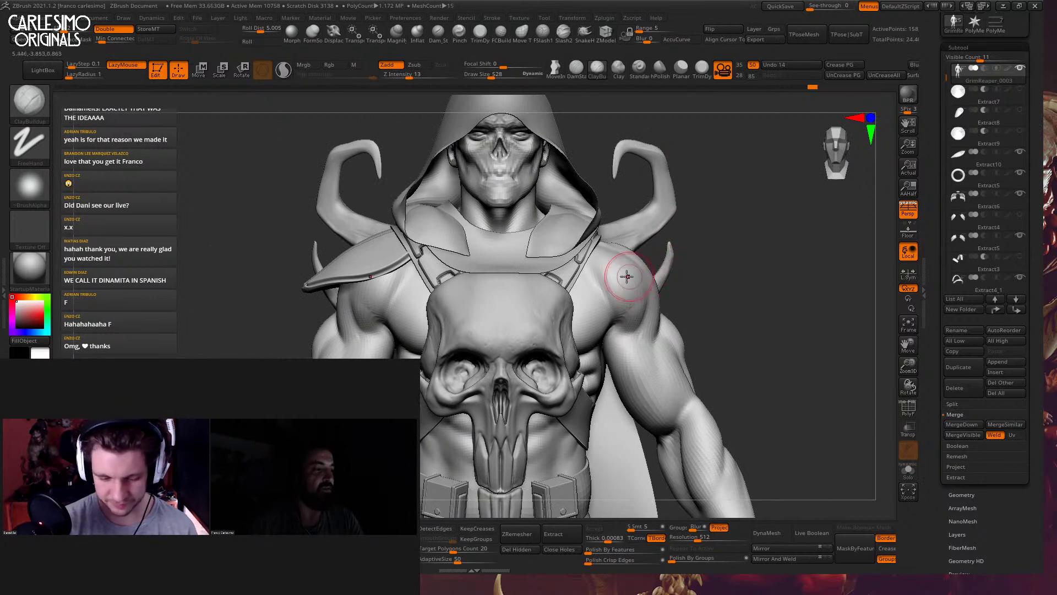
alt+right_drag(407, 242, 491, 263)
ctrl+right_drag(491, 264, 484, 279)
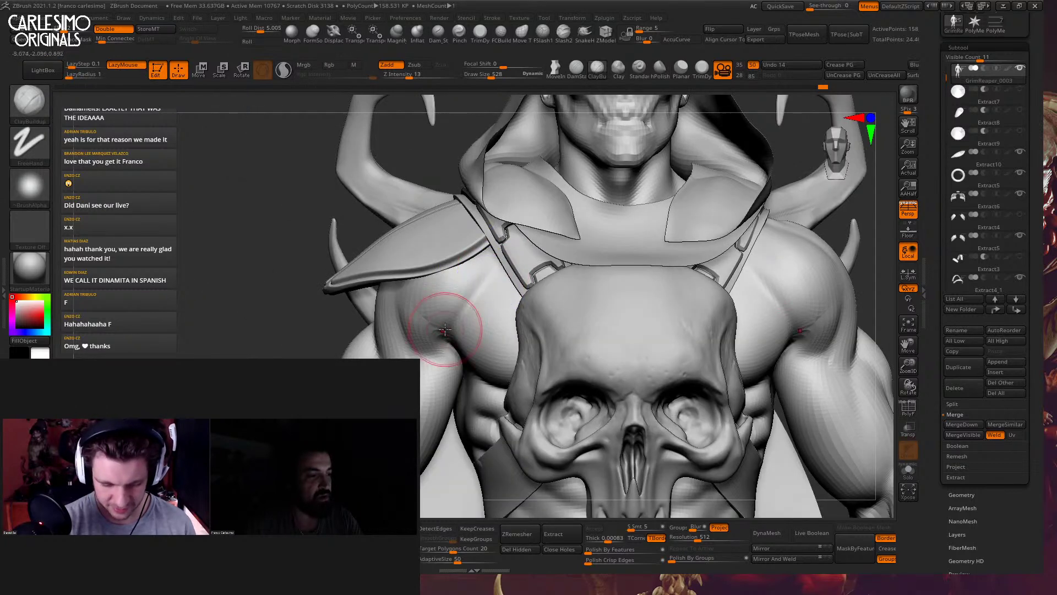
mouse_move(454, 326)
right_down()
mouse_move(454, 339)
mouse_move(488, 291)
right_up()
key(space)
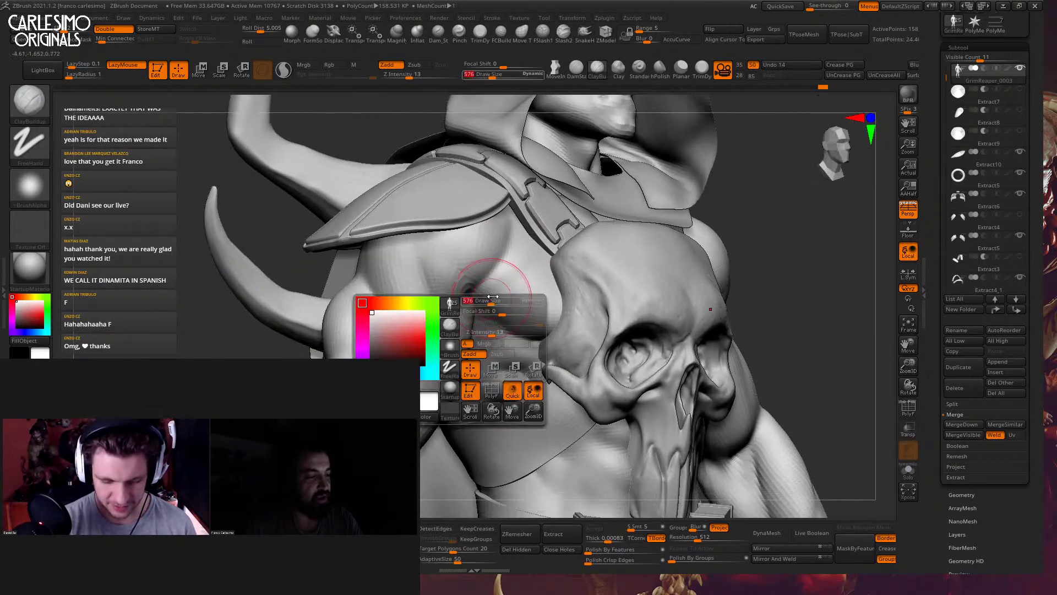
drag(492, 296, 506, 284)
Carve the crease where the chest meets the shoulder with the DamStandard brush and smooth the chest beside it
key(b)
key(d)
key(s)
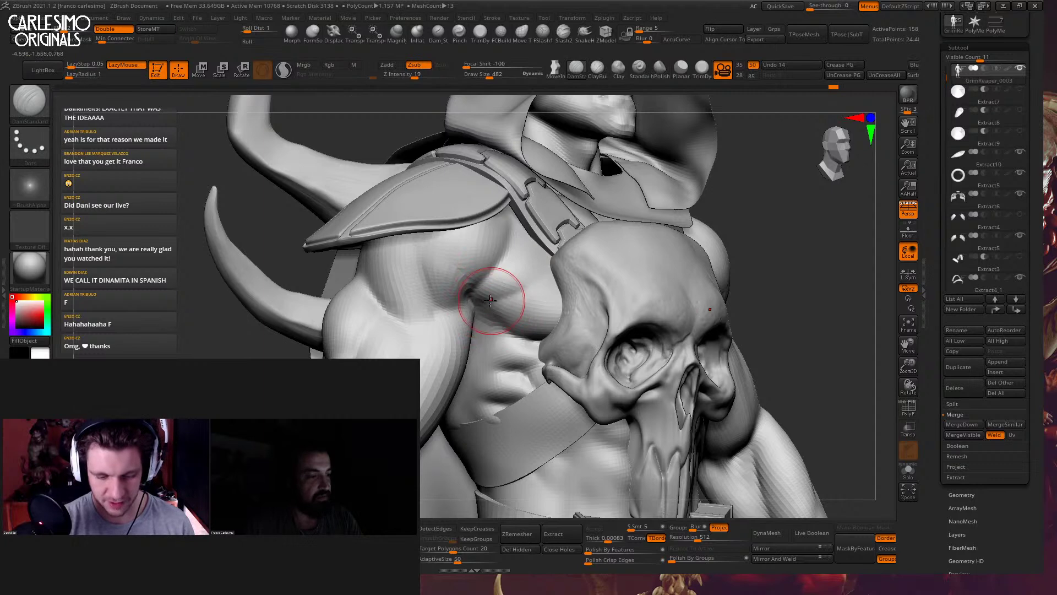
key(shift)
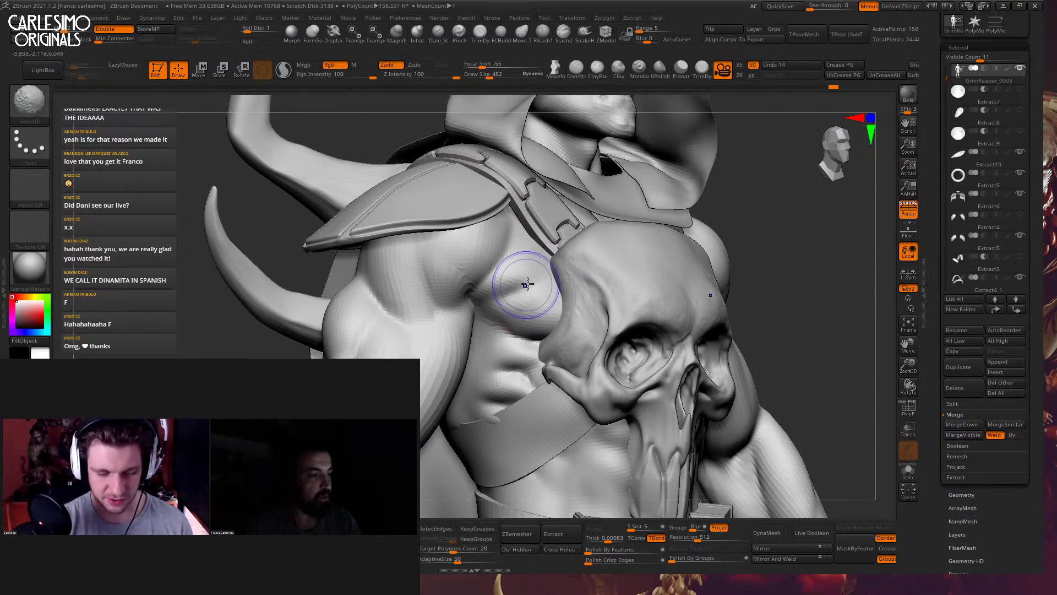
mouse_move(528, 265)
shift+right_down()
mouse_move(534, 276)
mouse_move(652, 204)
mouse_move(672, 288)
mouse_move(725, 244)
mouse_move(726, 296)
shift+right_up()
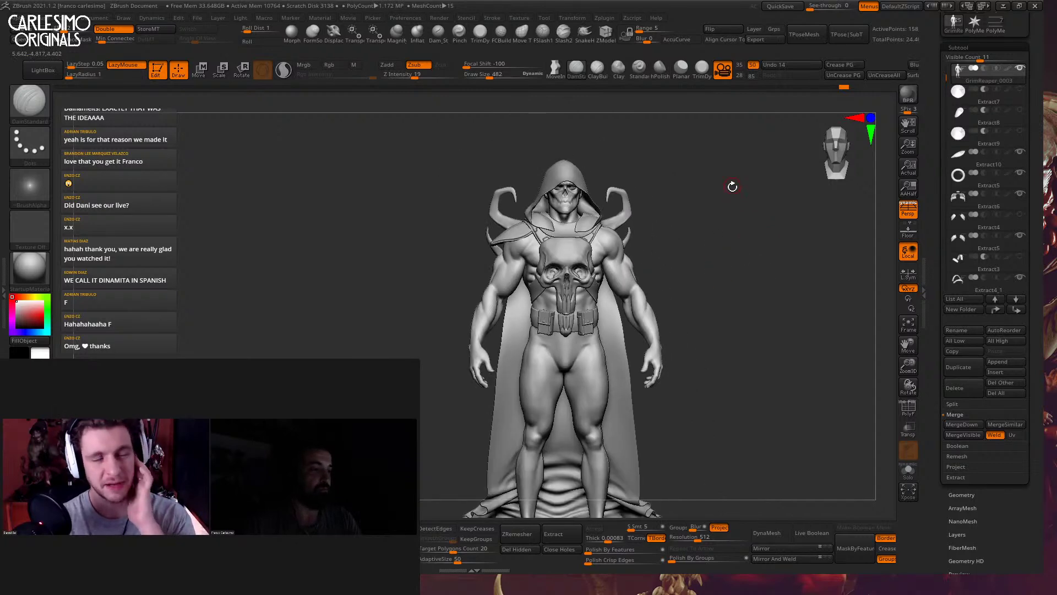
Adjust the silhouette of the upper arms and the sides of the torso with the Move brush
ctrl+right_drag(733, 187, 729, 244)
ctrl+right_drag(628, 238, 595, 264)
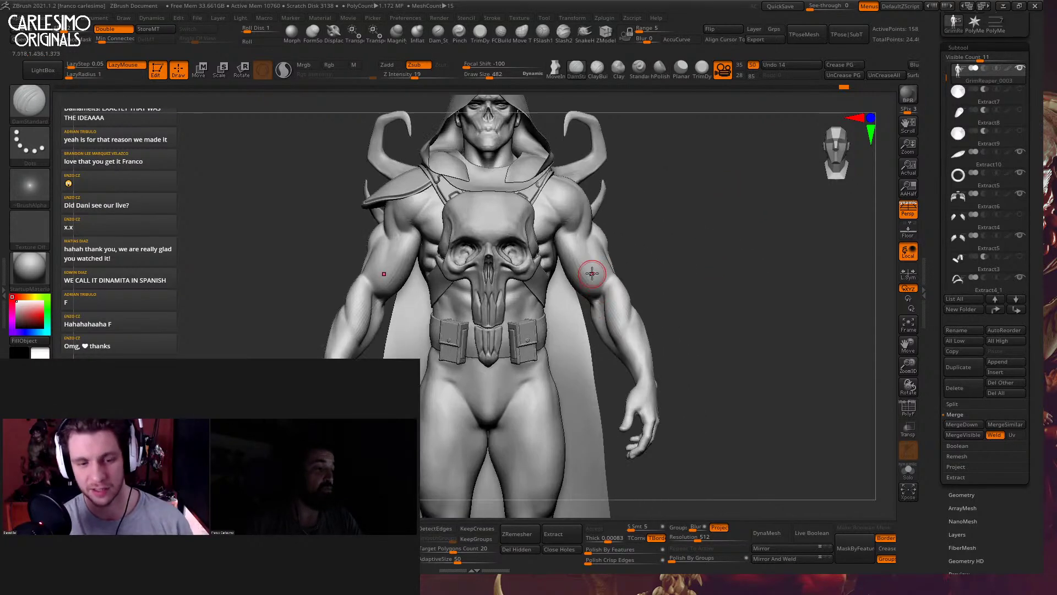
key(b)
key(m)
key(v)
ctrl+right_drag(541, 296, 551, 274)
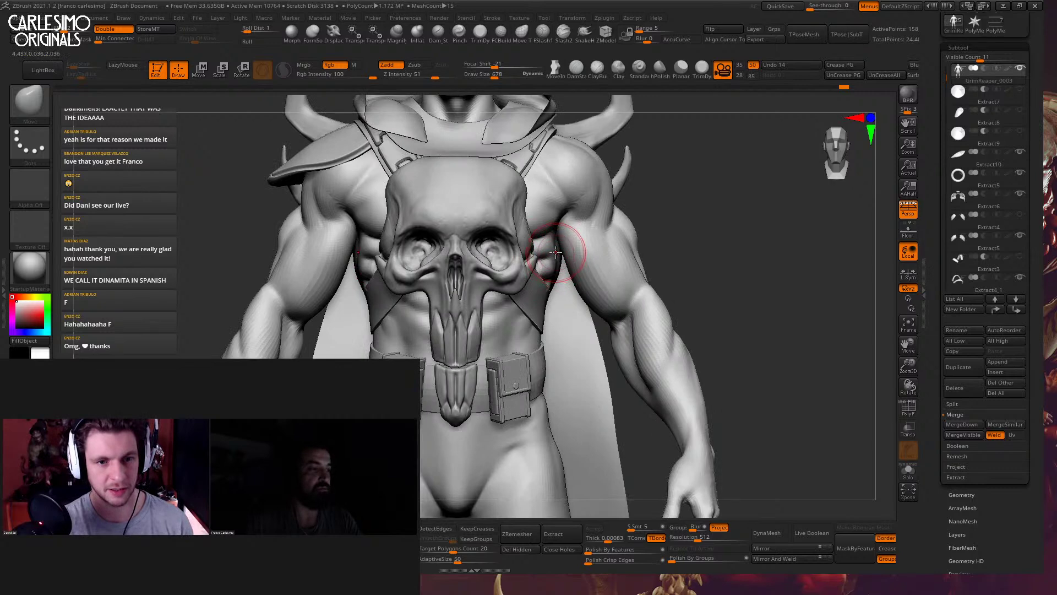
key(space)
drag(555, 252, 559, 252)
right_drag(557, 235, 578, 238)
key(space)
drag(575, 248, 572, 248)
mouse_move(572, 256)
ctrl+right_down()
mouse_move(571, 283)
mouse_move(572, 213)
ctrl+right_up()
alt+right_drag(686, 220, 674, 250)
Display the Grim Reaper reference sketch and select the lower jaw piece of the skull at the belt
key(shift+z)
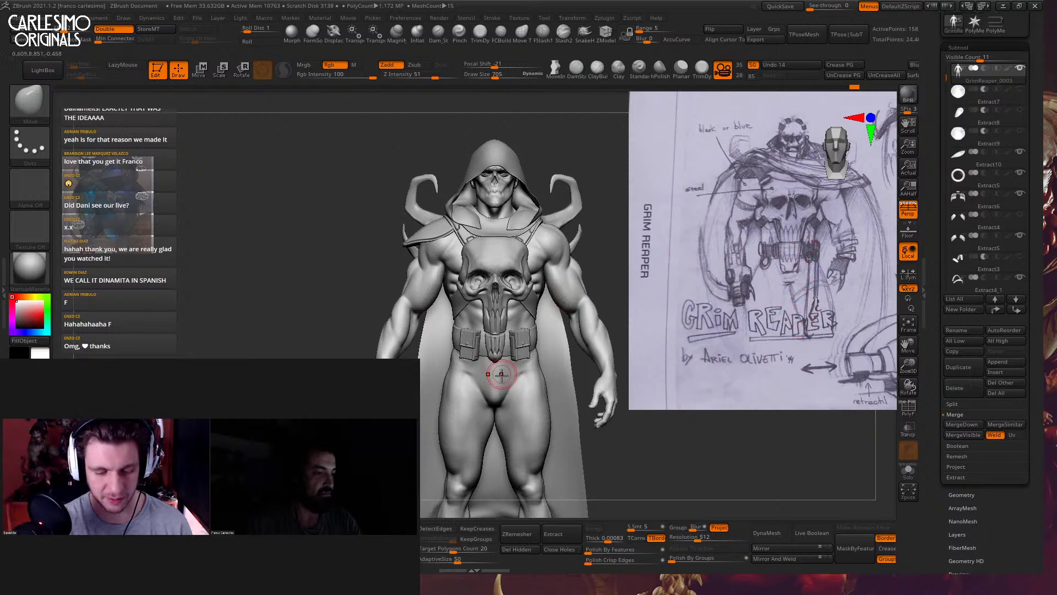
mouse_move(496, 373)
alt+right_down()
mouse_move(480, 336)
mouse_move(483, 358)
alt+right_up()
alt+click(487, 305)
ctrl+right_drag(486, 305, 484, 316)
Reshape the chin and sides of the belt's lower jaw piece with the Move brush, adjusting the brush size
key(space)
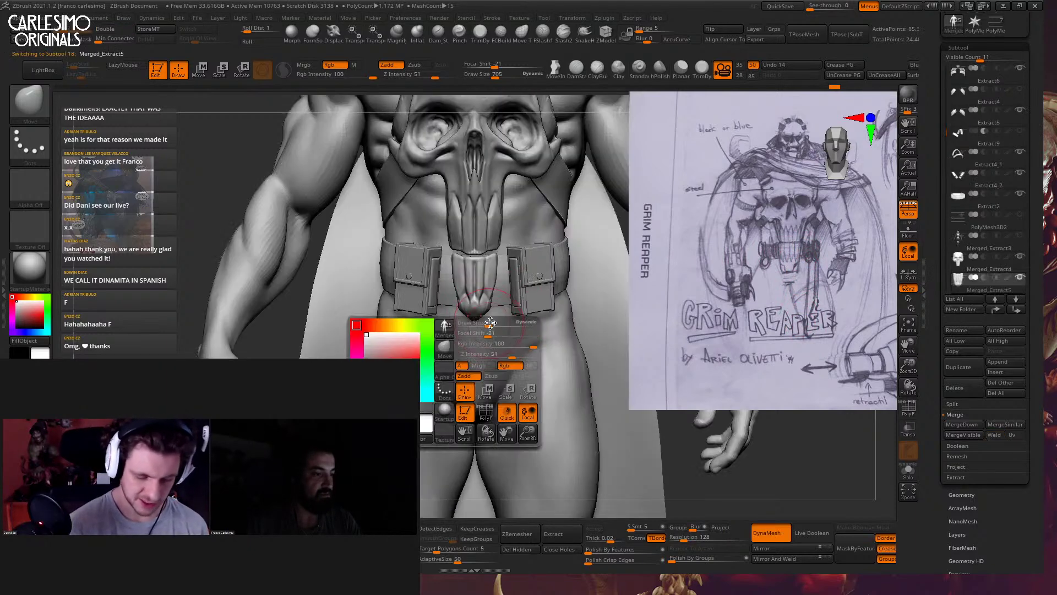
drag(485, 316, 499, 316)
key(space)
ctrl+right_drag(499, 316, 499, 337)
alt+right_drag(499, 337, 493, 308)
key(space)
drag(494, 307, 485, 307)
ctrl+right_drag(484, 309, 482, 319)
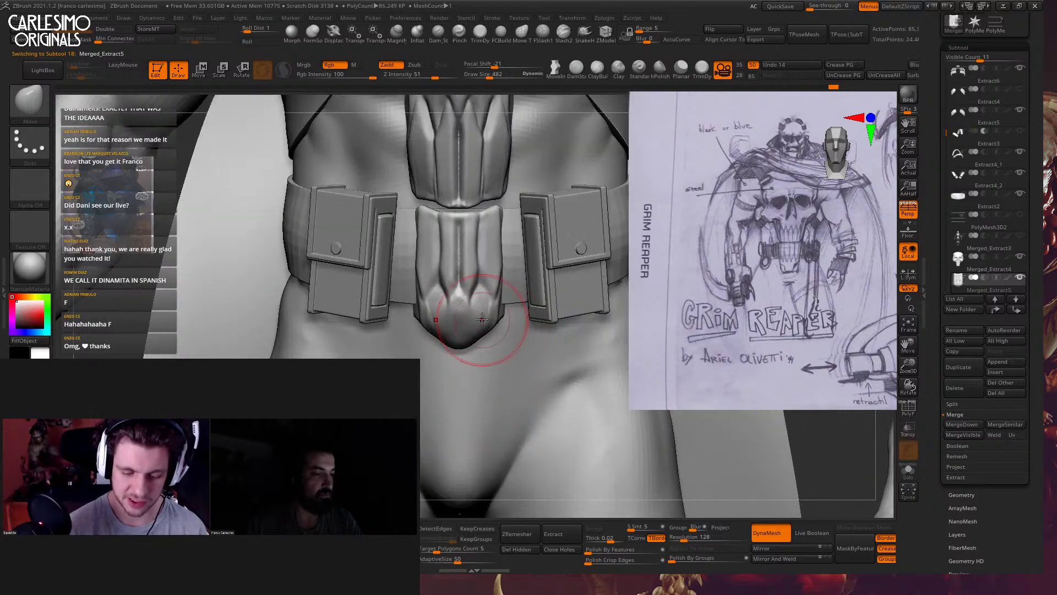
drag(495, 288, 490, 290)
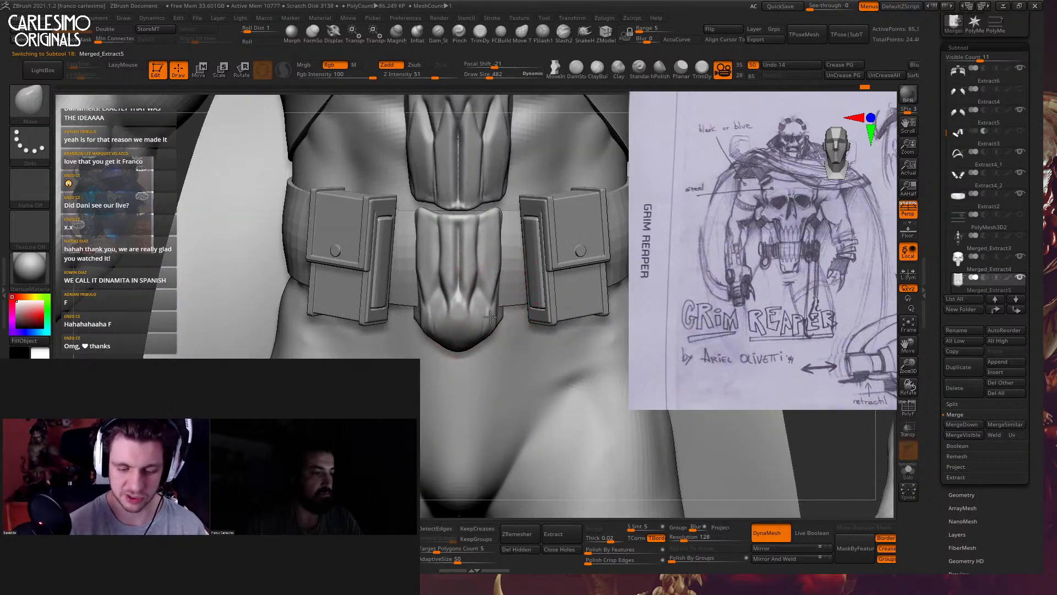
mouse_move(490, 297)
right_down()
mouse_move(478, 388)
mouse_move(464, 339)
right_up()
Isolate the lower jaw piece and carve the edges between the teeth and gums with a smaller DamStandard brush
key(b)
key(d)
key(s)
key(ctrl+shift+s)
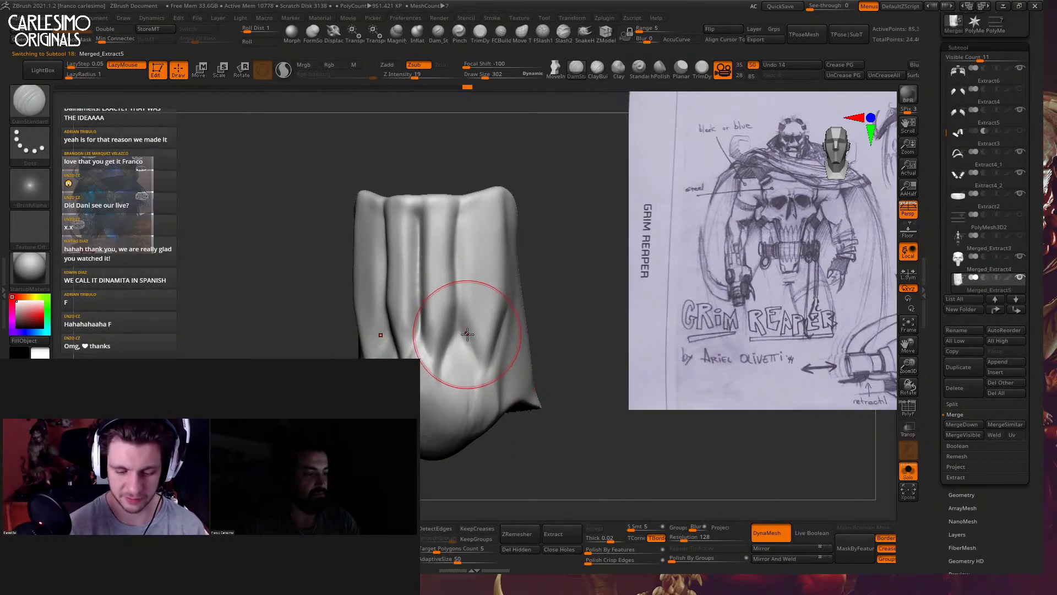
key(space)
mouse_move(468, 334)
mouse_down()
mouse_move(459, 334)
mouse_move(483, 367)
mouse_up()
mouse_move(484, 370)
right_down()
mouse_move(472, 352)
mouse_move(489, 366)
mouse_move(485, 351)
mouse_move(514, 314)
mouse_move(521, 233)
right_up()
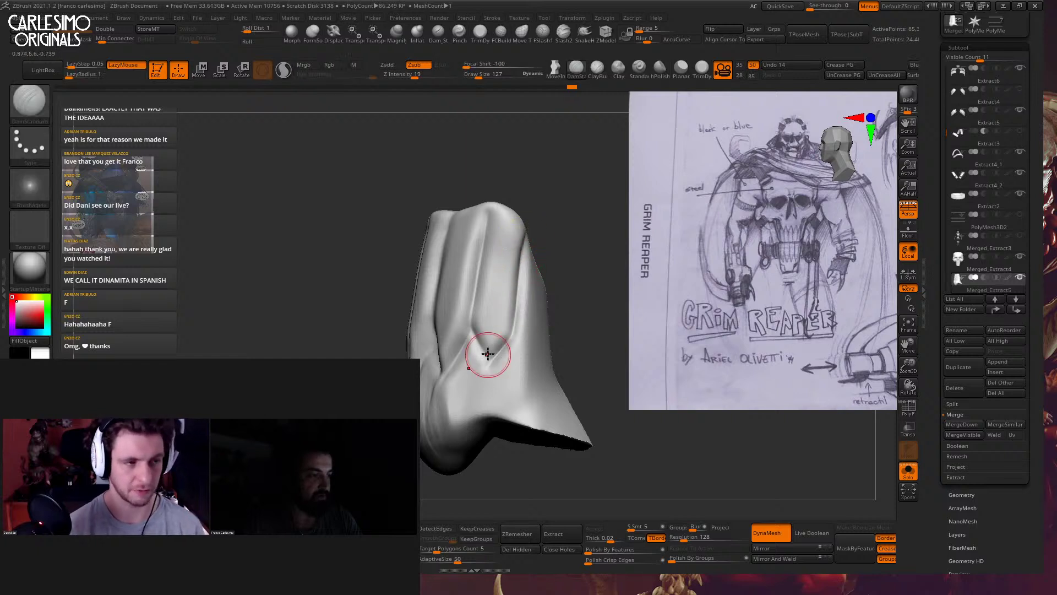
mouse_move(488, 354)
right_down()
mouse_move(501, 337)
mouse_move(478, 383)
mouse_move(465, 308)
right_up()
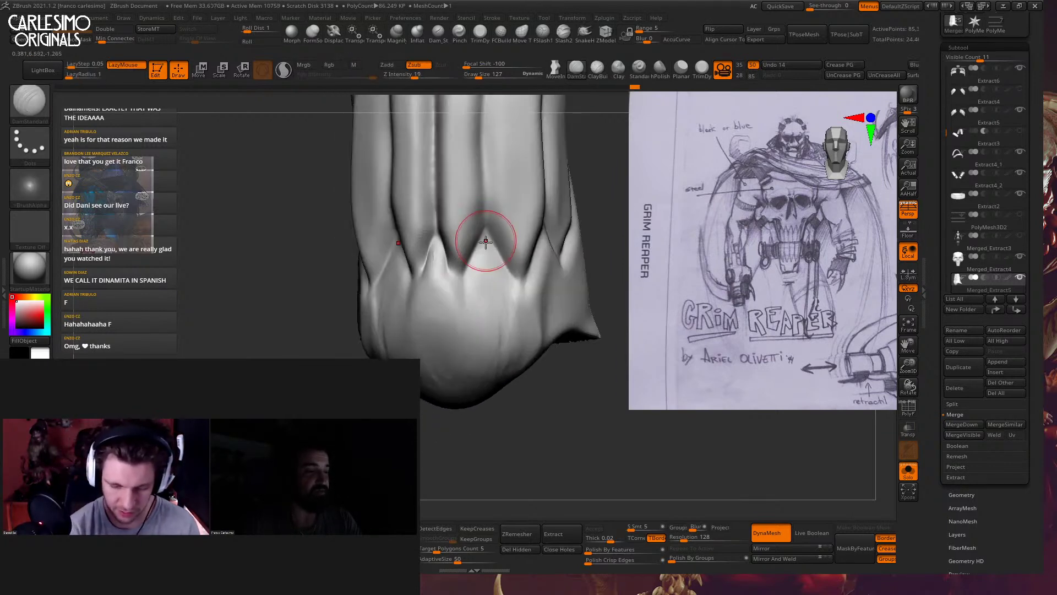
Add volume to the gums and root bulges below the front teeth with the ClayBuildup brush
key(b)
key(c)
key(b)
mouse_move(488, 269)
right_down()
mouse_move(488, 308)
mouse_move(499, 312)
mouse_move(488, 324)
right_up()
key(space)
click(502, 283)
drag(510, 303, 488, 337)
mouse_move(488, 337)
right_down()
mouse_move(474, 344)
mouse_move(488, 293)
mouse_move(517, 371)
mouse_move(493, 314)
right_up()
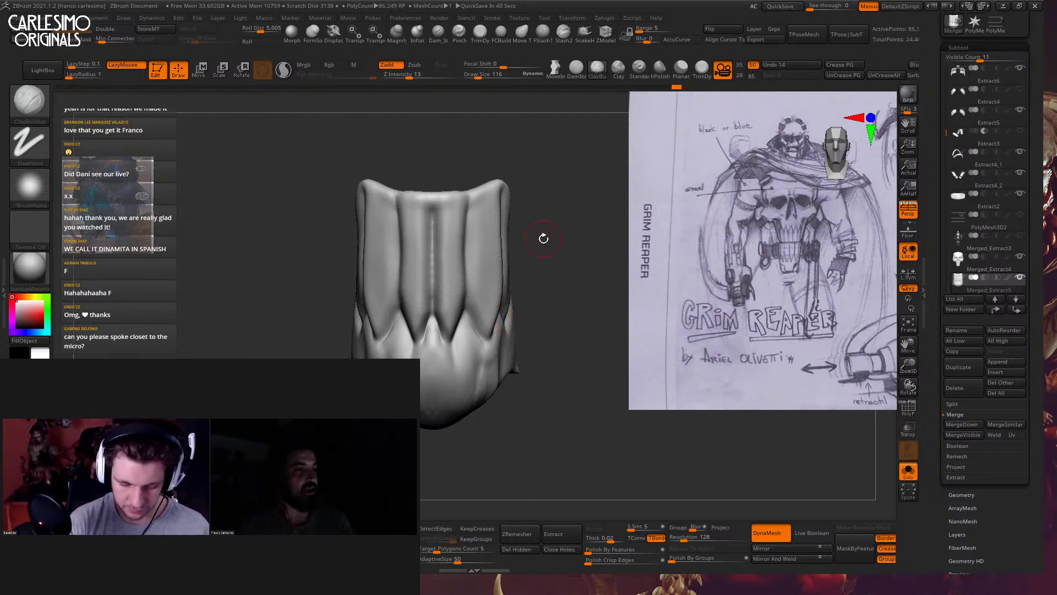
Deepen the central groove between the two front teeth down to the gum with the DamStandard brush
mouse_move(447, 231)
alt+right_down()
mouse_move(481, 253)
mouse_move(484, 275)
alt+right_up()
key(b)
key(d)
key(s)
drag(462, 211, 465, 312)
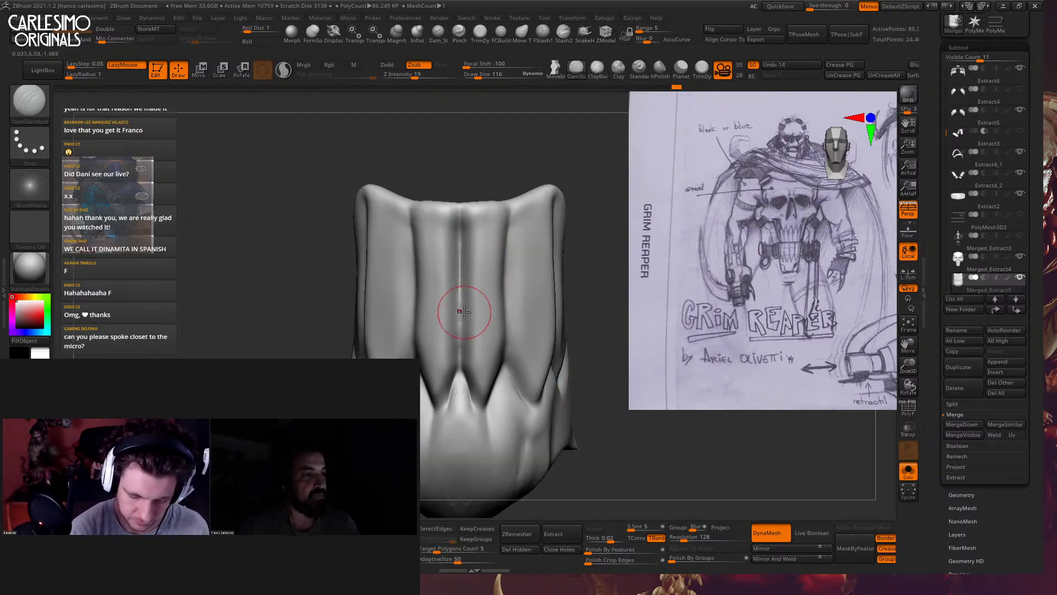
right_drag(464, 312, 471, 241)
drag(461, 216, 464, 353)
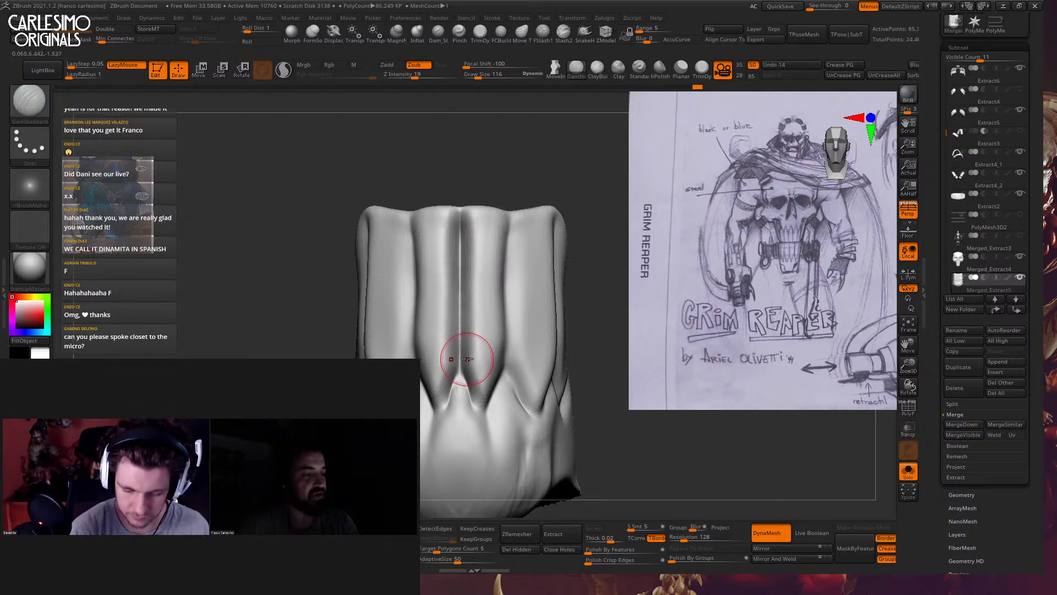
right_drag(467, 359, 465, 350)
drag(466, 352, 470, 391)
alt+right_drag(470, 394, 458, 353)
Sharpen the pointed gum tips between the front teeth with a smaller DamStandard brush
key(bracketleft)
key(bracketleft)
key(bracketleft)
drag(455, 333, 467, 371)
mouse_move(464, 373)
right_down()
mouse_move(452, 355)
mouse_move(471, 365)
right_up()
drag(485, 346, 471, 370)
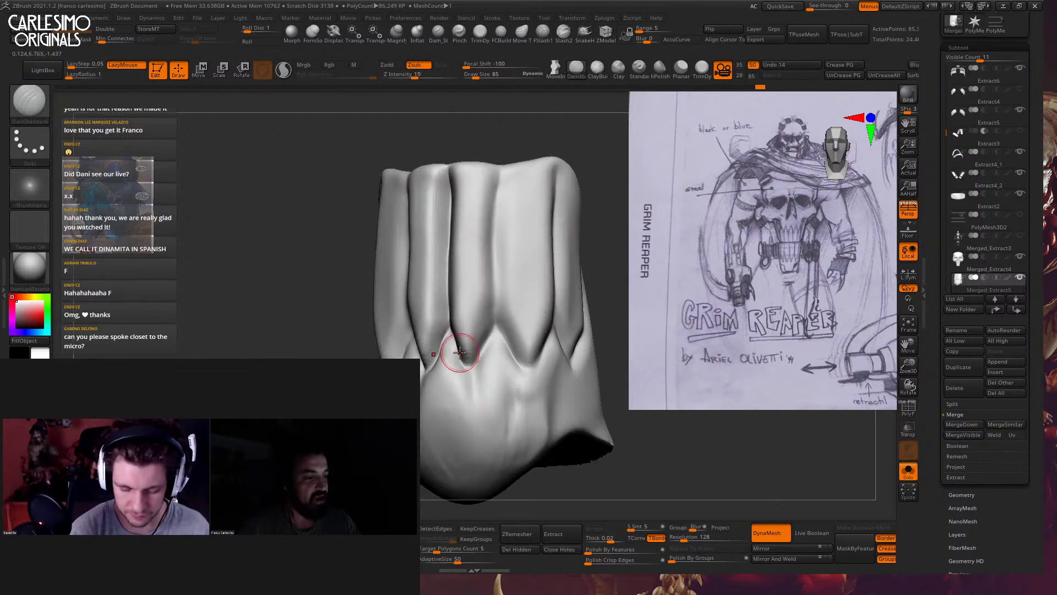
mouse_move(461, 352)
shift+right_down()
mouse_move(467, 383)
mouse_move(477, 346)
shift+right_up()
Build up the gum ridges between the tooth roots at the front of the jaw with the ClayBuildup brush
key(b)
key(c)
key(b)
drag(452, 301, 447, 383)
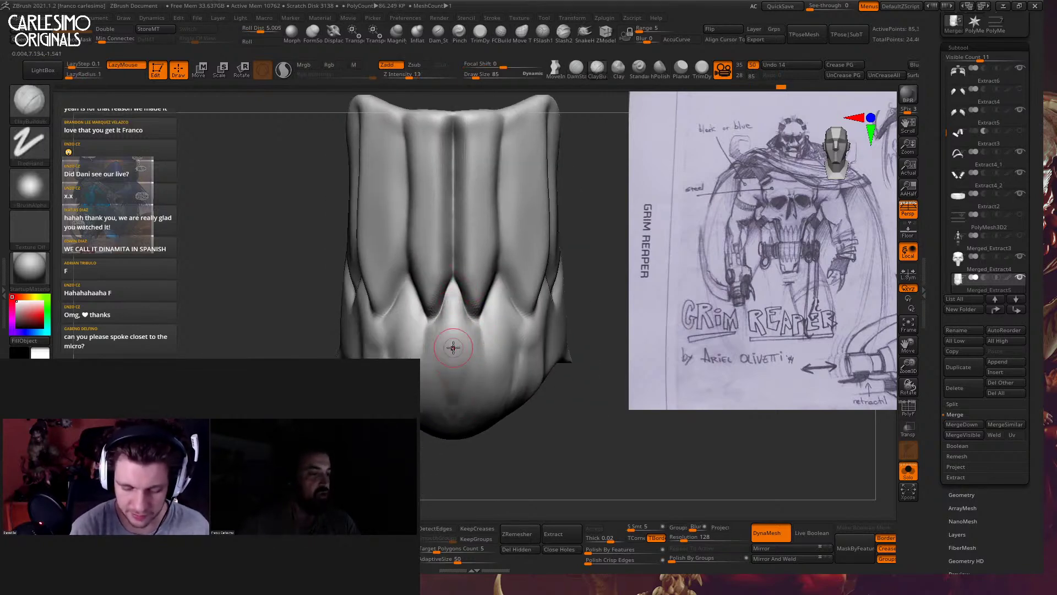
right_drag(456, 348, 429, 337)
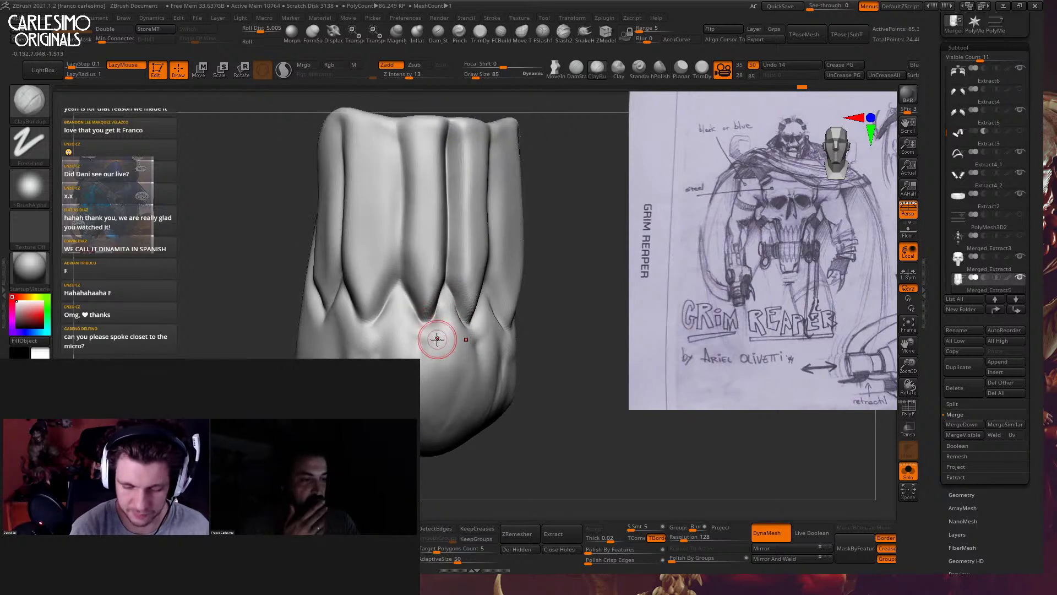
mouse_move(428, 272)
mouse_down()
mouse_move(428, 317)
mouse_move(399, 297)
mouse_move(417, 379)
mouse_up()
right_drag(374, 343, 395, 333)
drag(395, 303, 396, 344)
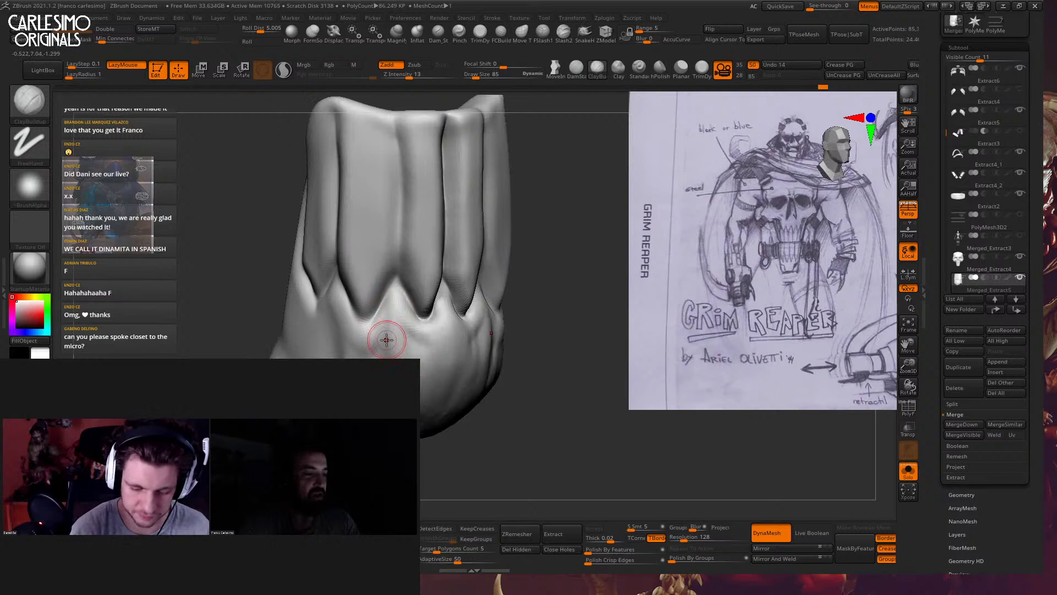
mouse_move(396, 325)
right_down()
mouse_move(390, 319)
mouse_move(408, 318)
right_up()
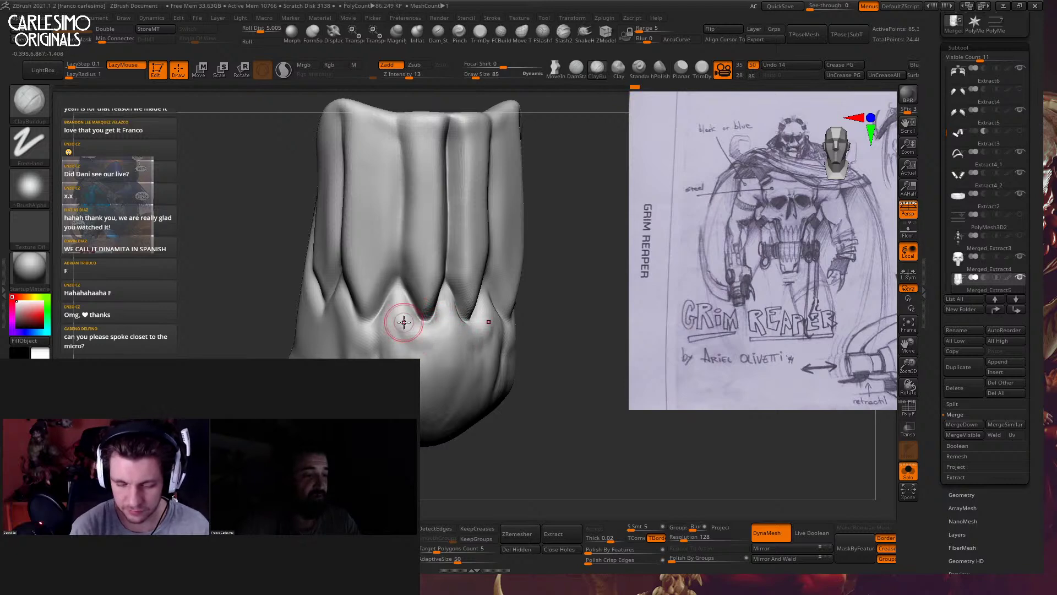
mouse_move(395, 308)
right_down()
mouse_move(332, 316)
mouse_move(374, 348)
right_up()
Fill out the gum and bone below the side teeth with the ClayBuildup brush, varying the brush size
key(space)
drag(366, 349, 378, 350)
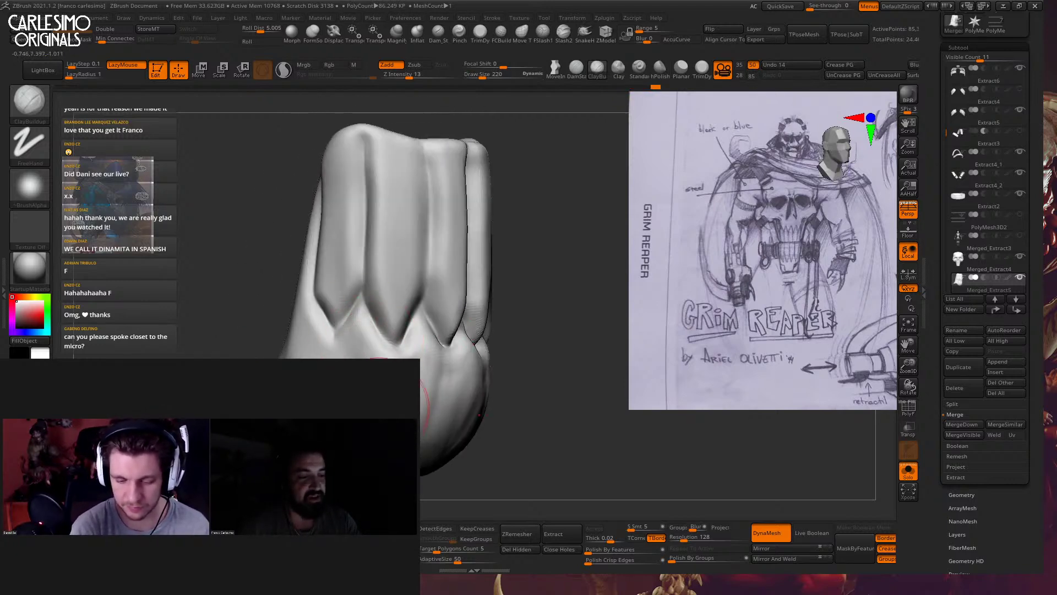
right_drag(394, 371, 371, 365)
key(space)
drag(418, 364, 415, 364)
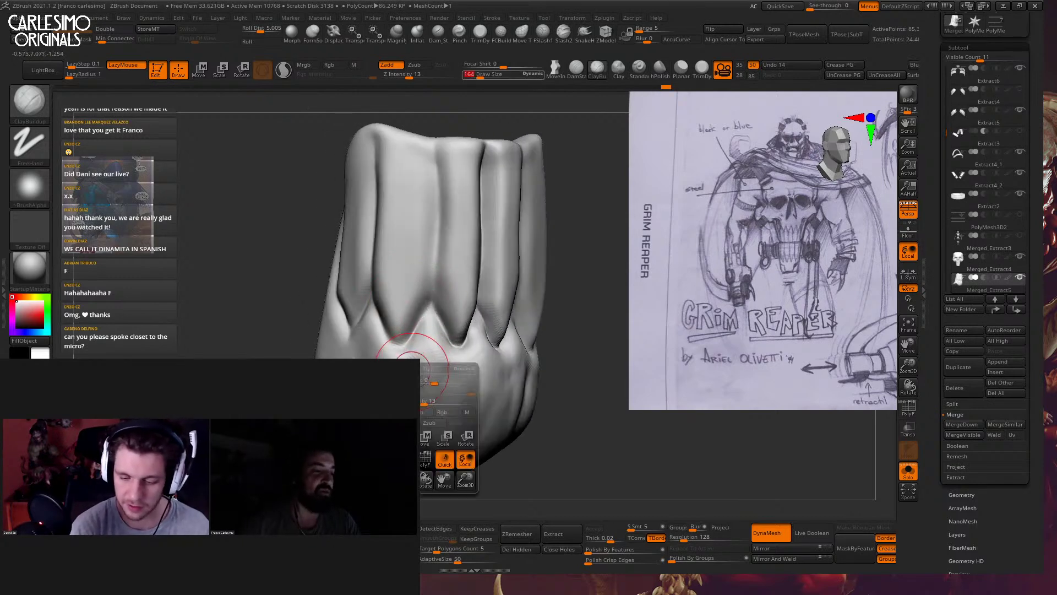
right_drag(397, 359, 341, 333)
key(space)
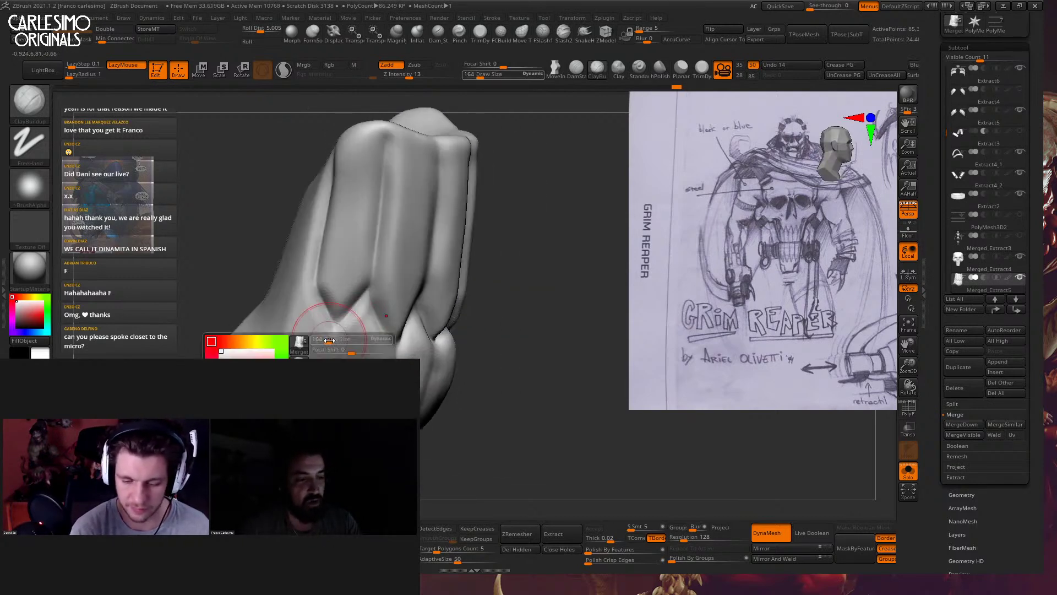
drag(341, 336, 380, 348)
key(space)
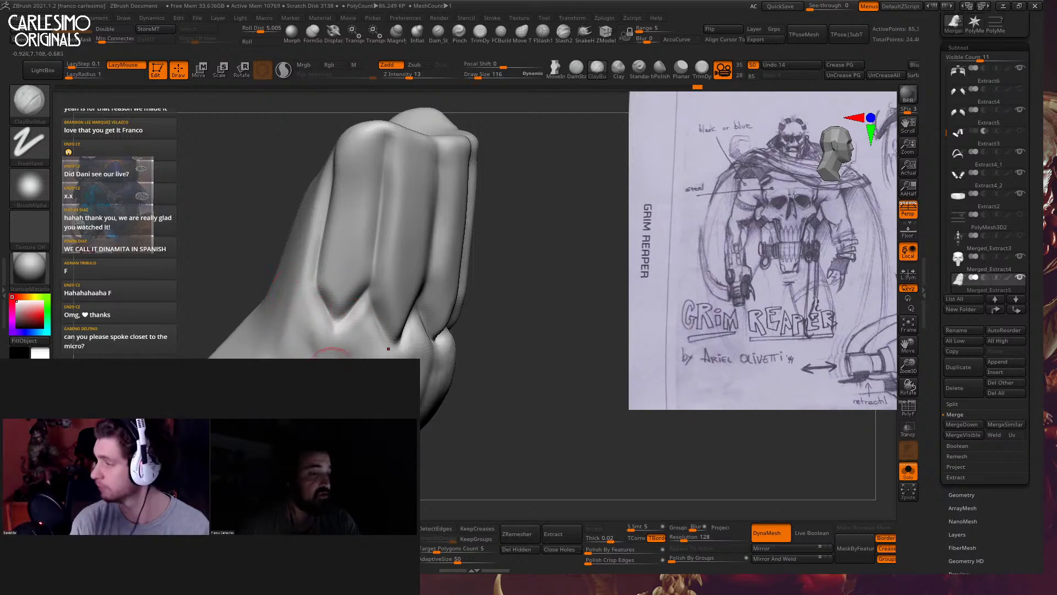
right_drag(380, 350, 345, 344)
key(space)
drag(346, 343, 349, 344)
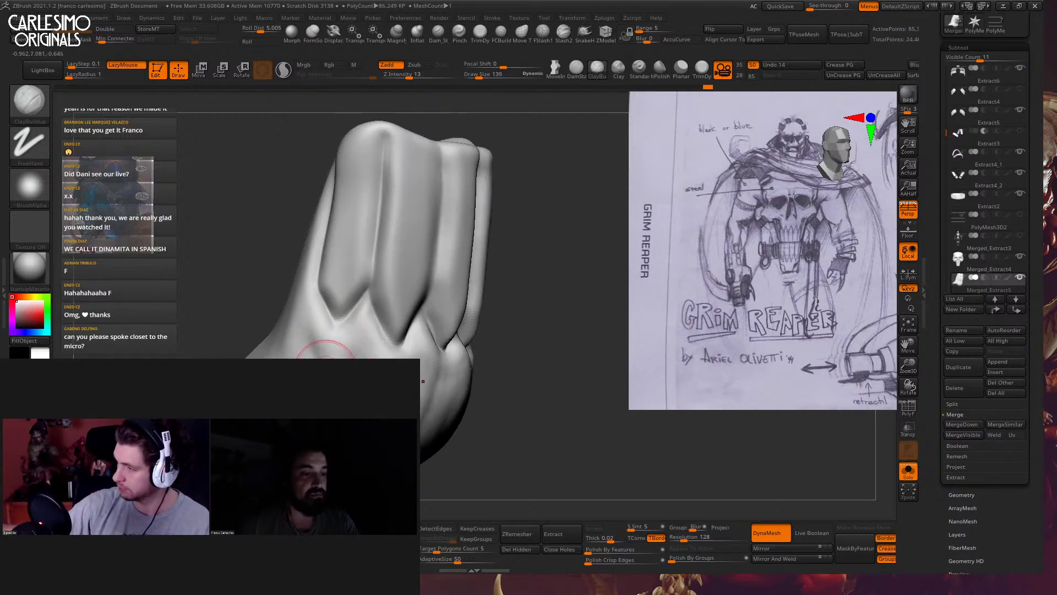
mouse_move(325, 357)
right_down()
mouse_move(438, 280)
mouse_move(409, 297)
mouse_move(432, 342)
mouse_move(439, 288)
mouse_move(440, 304)
right_up()
Define the grooves between the side teeth and their upper ends with the DamStandard brush
key(b)
key(d)
key(s)
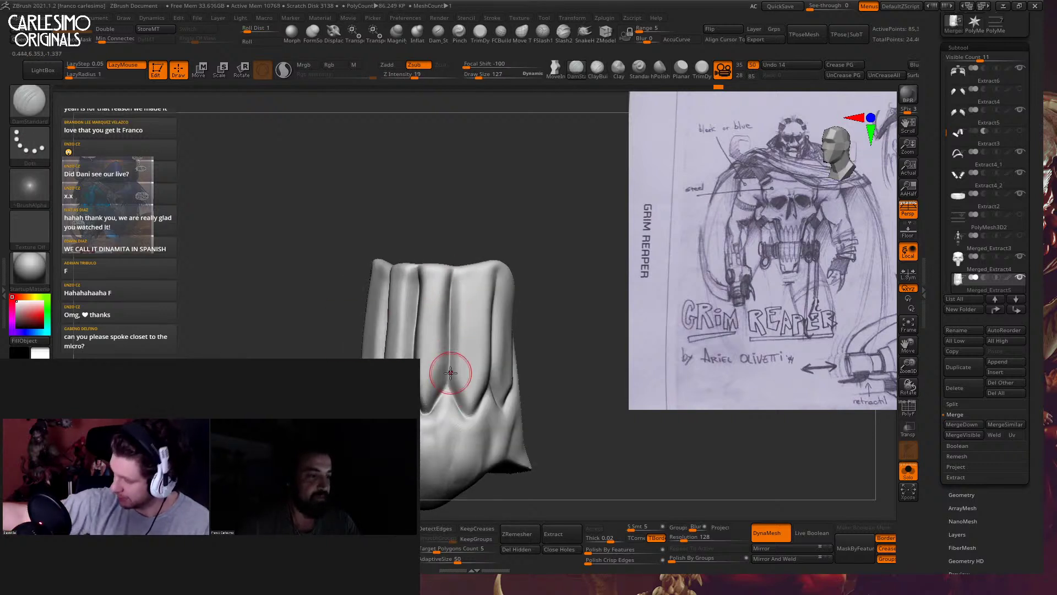
right_drag(451, 372, 447, 363)
mouse_move(448, 298)
right_down()
mouse_move(450, 309)
mouse_move(456, 283)
mouse_move(432, 342)
mouse_move(441, 358)
mouse_move(438, 330)
mouse_move(463, 286)
mouse_move(457, 335)
right_up()
key(shift)
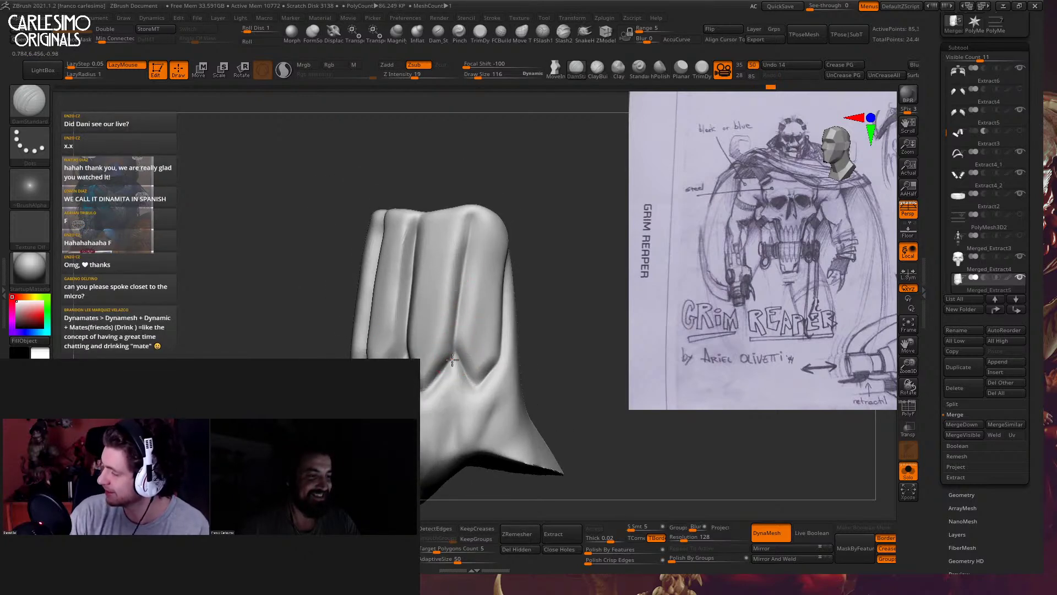
mouse_move(472, 226)
right_down()
mouse_move(455, 252)
mouse_move(467, 301)
right_up()
mouse_move(467, 300)
ctrl+right_down()
mouse_move(471, 276)
mouse_move(469, 296)
mouse_move(434, 284)
mouse_move(424, 314)
mouse_move(440, 288)
mouse_move(472, 287)
ctrl+right_up()
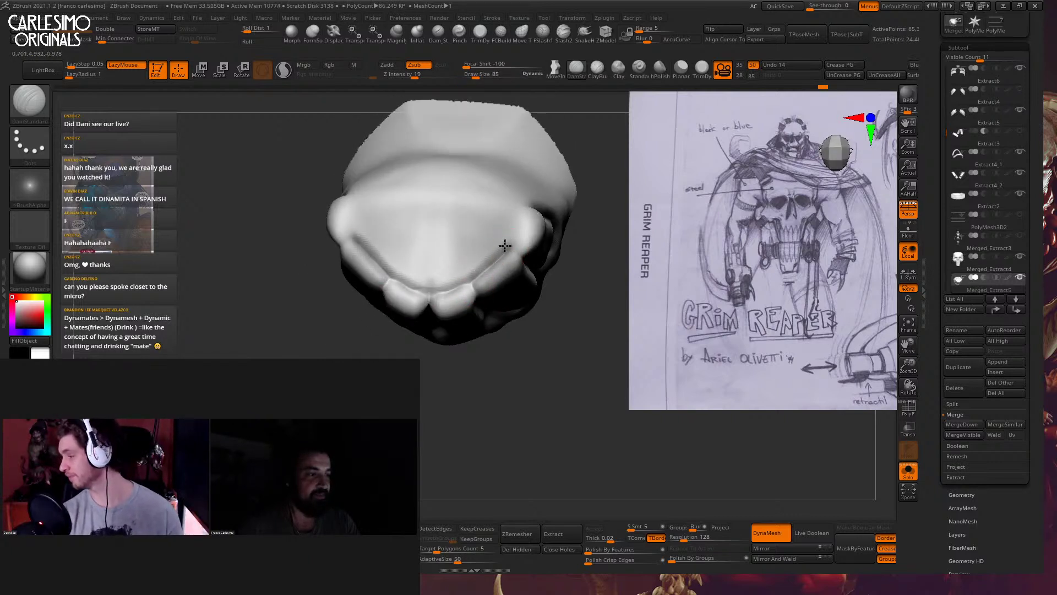
Carve the seam along the inner side of the jaw's teeth and deepen the gaps between the front teeth with the DamStandard and FSlash1 brushes
right_drag(505, 246, 488, 280)
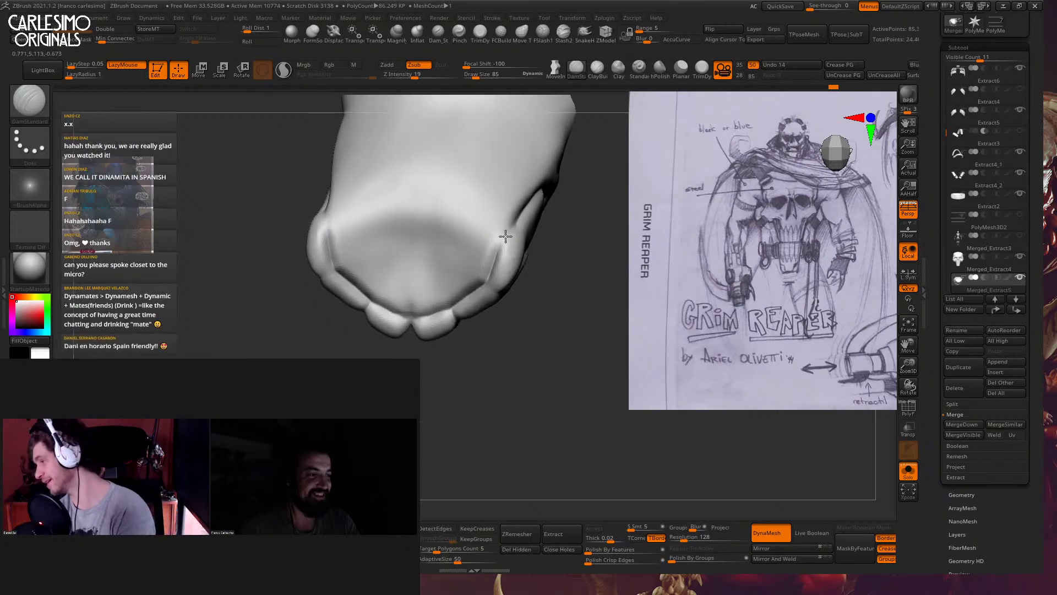
mouse_move(508, 236)
right_down()
mouse_move(513, 225)
mouse_move(491, 246)
mouse_move(484, 314)
mouse_move(495, 264)
right_up()
click(543, 32)
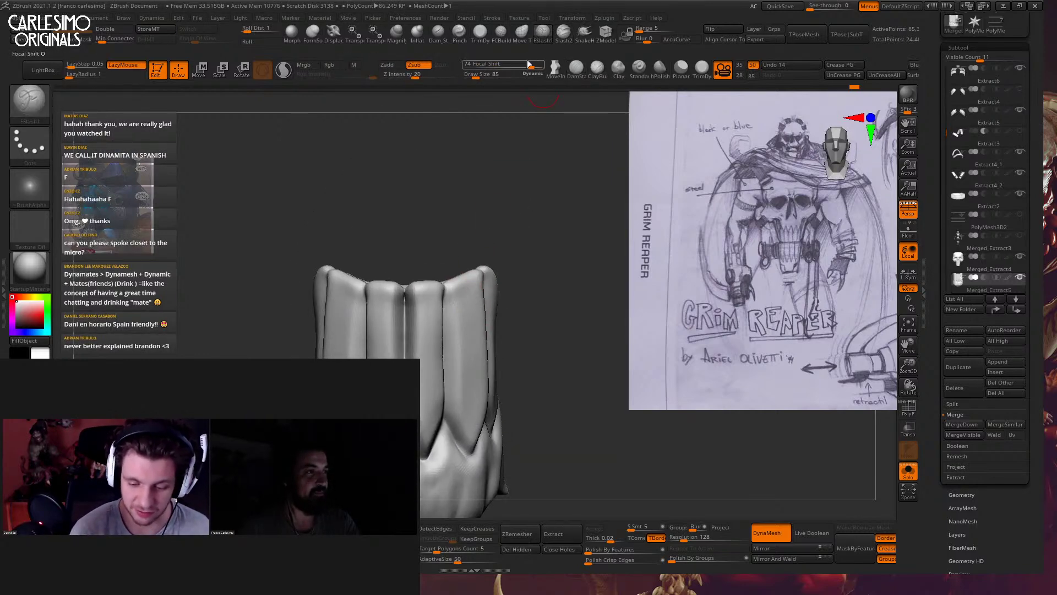
mouse_move(464, 372)
right_down()
mouse_move(432, 292)
mouse_move(445, 330)
right_up()
key(bracketright)
right_drag(434, 295, 424, 264)
drag(430, 265, 432, 351)
mouse_move(431, 350)
right_down()
mouse_move(433, 318)
mouse_move(437, 405)
mouse_move(485, 236)
mouse_move(432, 267)
mouse_move(496, 282)
mouse_move(485, 265)
mouse_move(494, 250)
mouse_move(501, 259)
right_up()
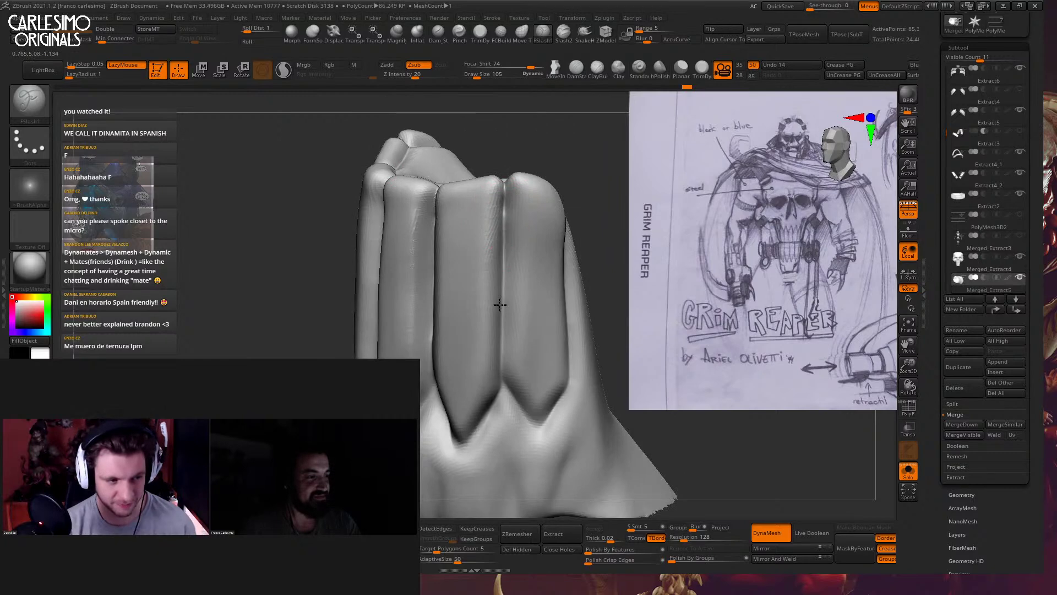
right_drag(500, 343, 448, 359)
Reshape the outer teeth of the isolated lower jaw with the Move brush at a large draw size of about 626
key(alt+s)
key(alt+s)
mouse_move(511, 285)
right_down()
mouse_move(494, 279)
mouse_move(531, 283)
right_up()
key(b)
key(m)
key(v)
key(space)
mouse_move(522, 279)
mouse_down()
mouse_move(545, 278)
mouse_move(517, 287)
mouse_up()
shift+right_drag(517, 292, 528, 309)
key(space)
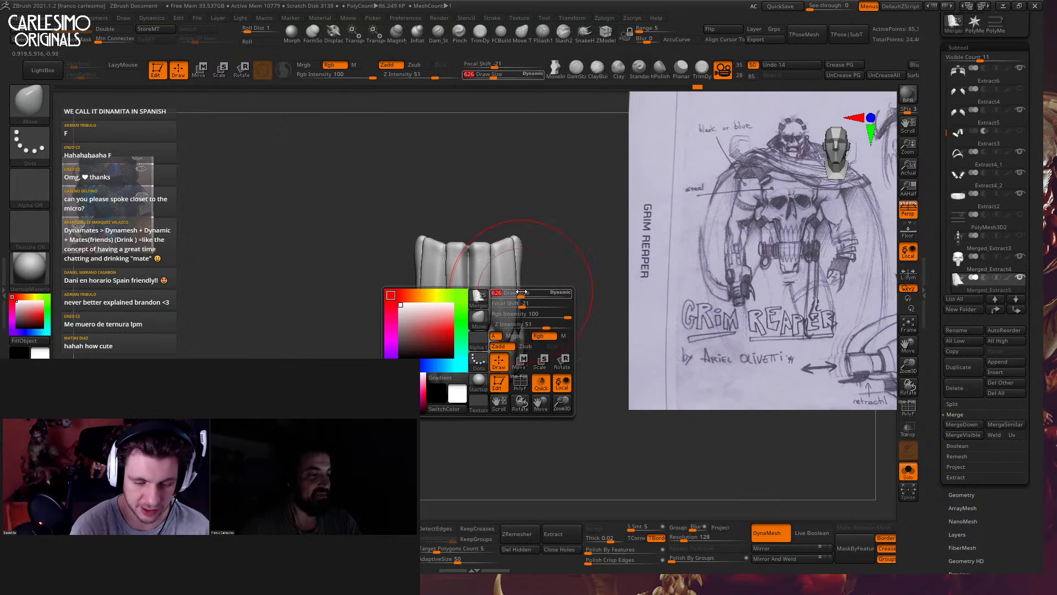
drag(531, 308, 523, 308)
shift+right_drag(528, 286, 515, 299)
drag(515, 299, 529, 298)
shift+right_drag(532, 295, 543, 290)
Show the surrounding model again and adjust the side of the lower jaw against the belt with a smaller Move brush
key(alt+s)
key(space)
mouse_move(523, 309)
mouse_down()
mouse_move(527, 346)
mouse_move(527, 304)
mouse_up()
key(space)
key(space)
drag(530, 280, 539, 279)
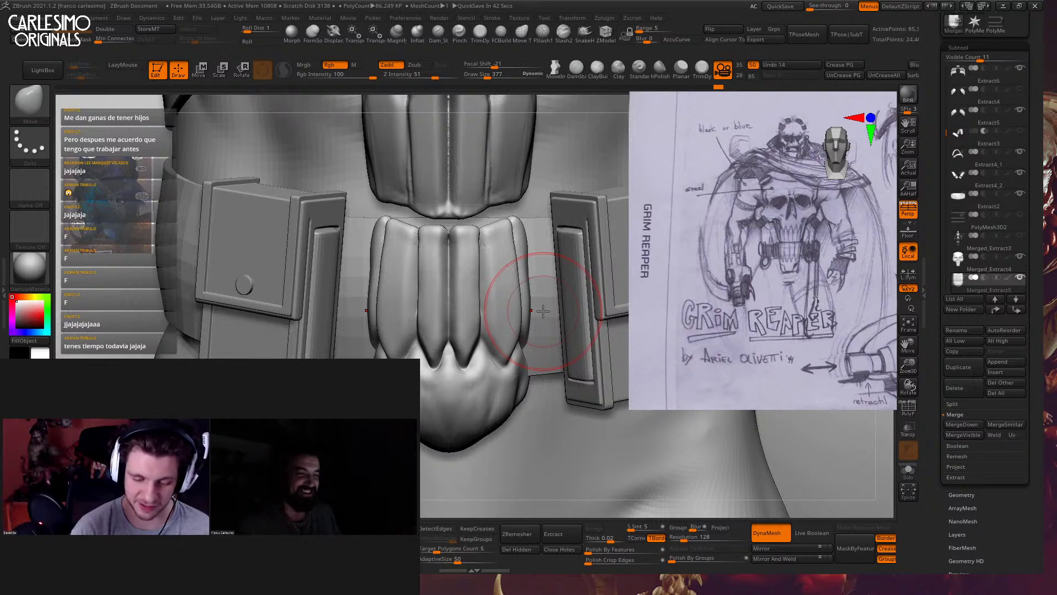
key(bracketleft)
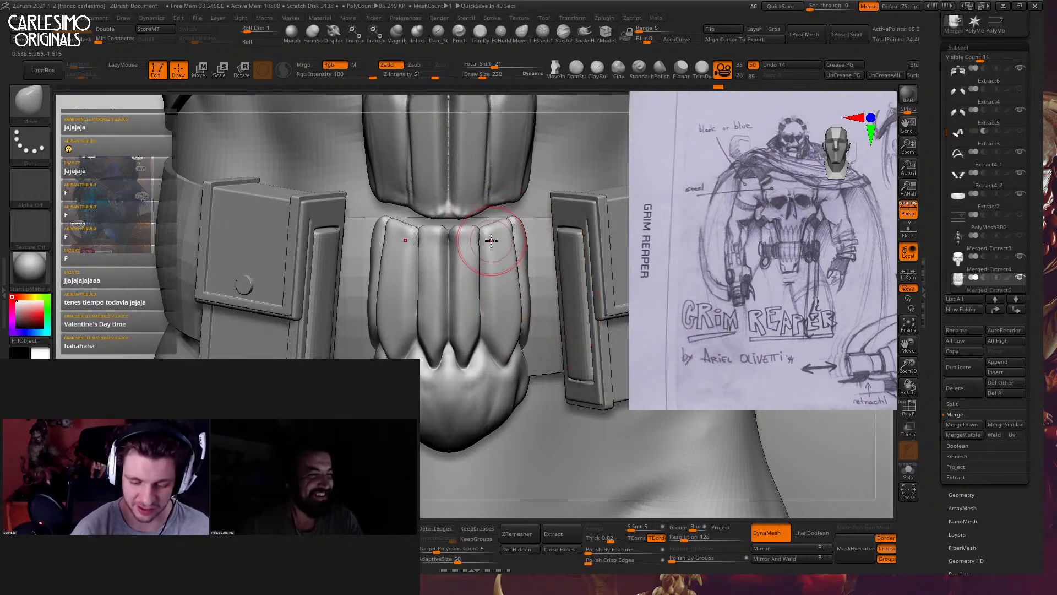
Swell the front and side teeth of the lower jaw with the Inflate brush, enlarging it to a draw size of 357
click(418, 33)
right_drag(453, 259, 478, 266)
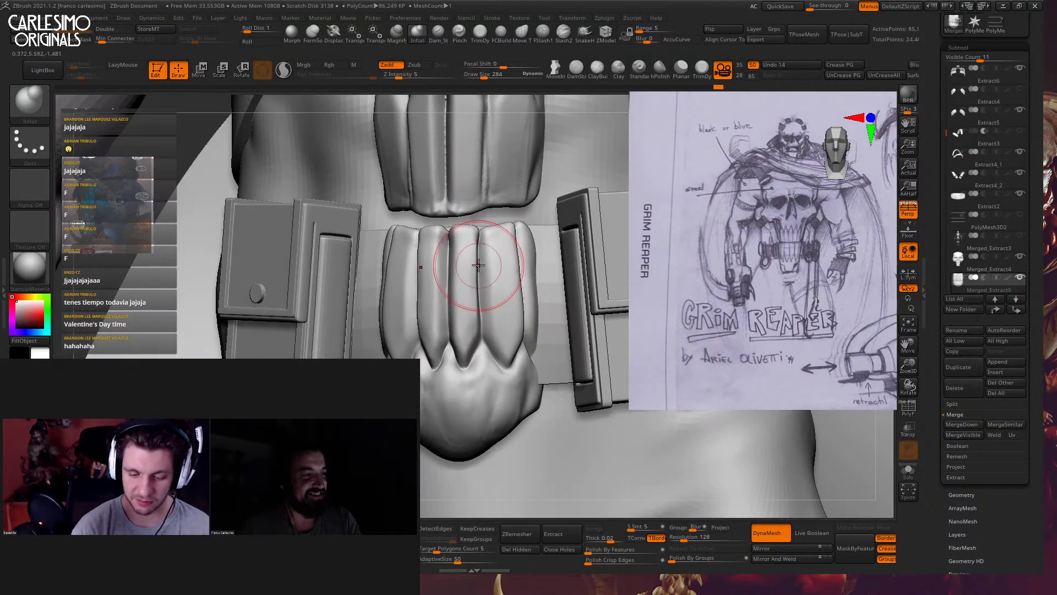
key(bracketright)
drag(476, 273, 457, 313)
right_drag(457, 315, 474, 318)
right_drag(493, 274, 503, 288)
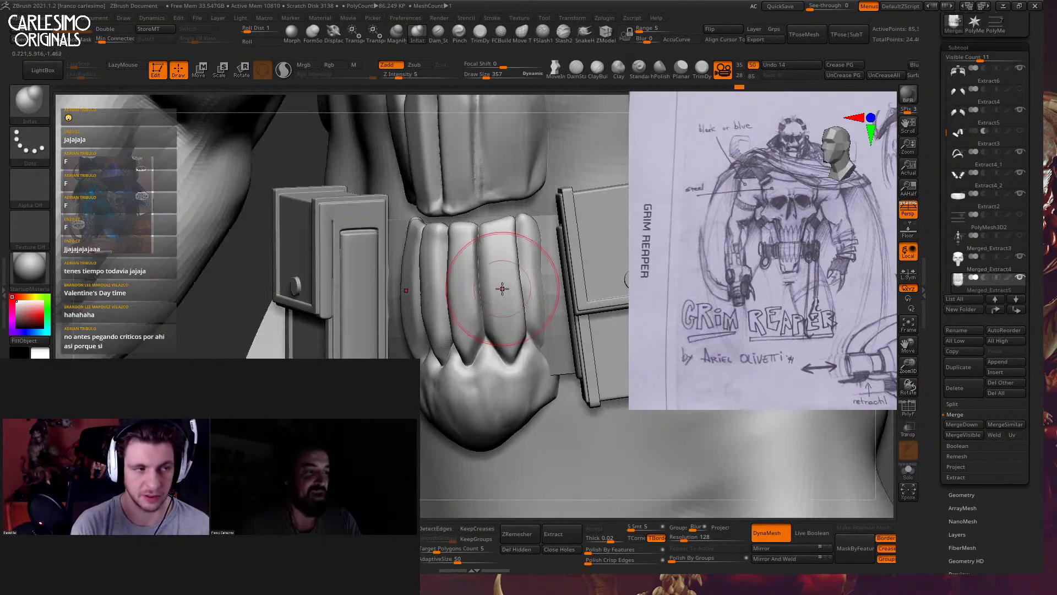
Shape the side profile of the lower teeth with the Move brush at a draw size of about 438
key(b)
key(m)
key(v)
right_drag(525, 246, 489, 308)
key(space)
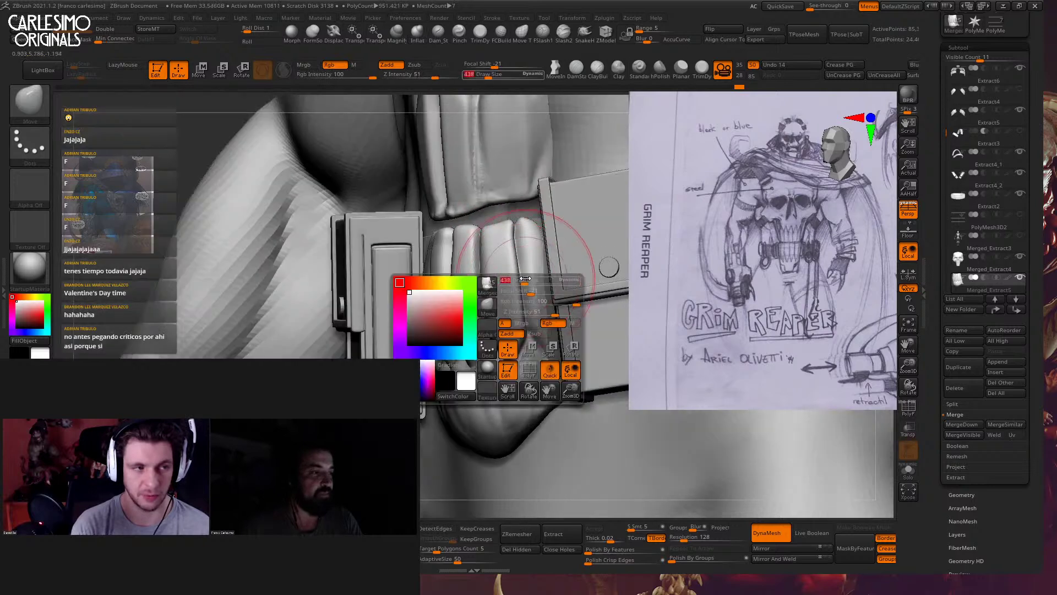
drag(494, 283, 509, 283)
right_drag(507, 248, 492, 219)
right_drag(527, 311, 533, 307)
Refine the curve and upper ends of the lower jaw's side teeth with the Move brush, reducing the draw size to about 338
key(space)
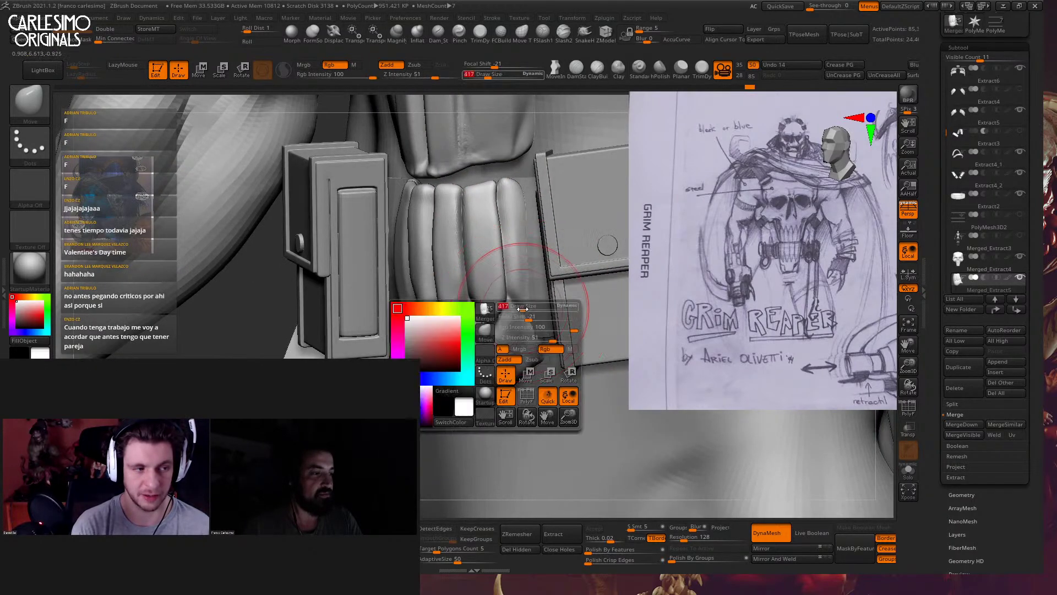
drag(528, 305, 529, 298)
right_drag(528, 298, 534, 279)
key(space)
drag(532, 278, 525, 278)
right_drag(525, 278, 525, 268)
key(space)
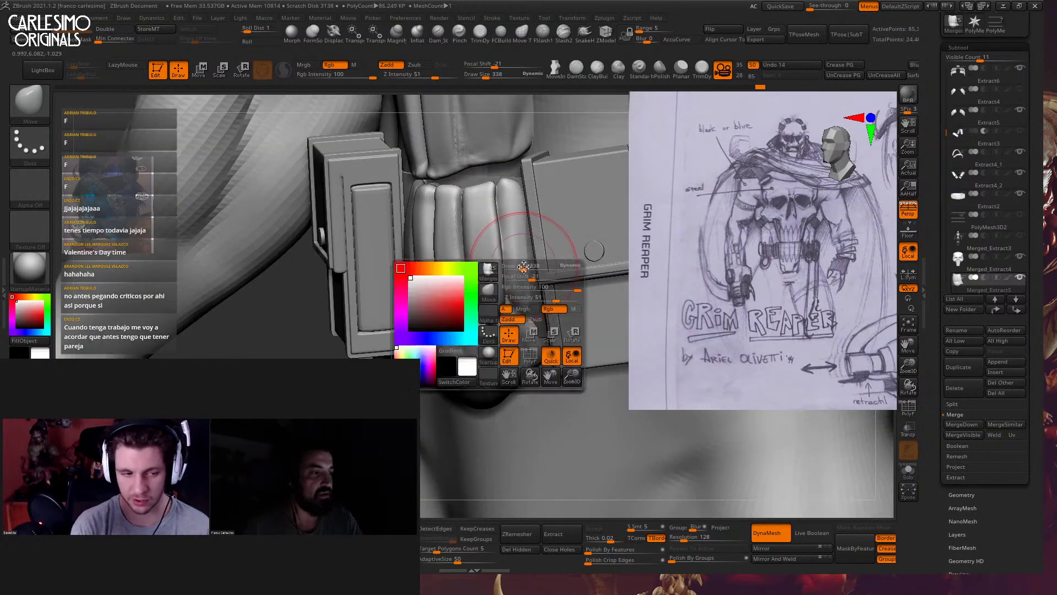
drag(525, 268, 529, 268)
right_drag(528, 248, 524, 222)
drag(524, 222, 505, 201)
key(space)
drag(506, 202, 501, 198)
right_drag(498, 199, 496, 214)
mouse_move(519, 248)
mouse_down()
mouse_move(515, 240)
mouse_move(524, 277)
mouse_up()
Even out the height and outer contour of the lower teeth from the front with the Move brush, starting at draw size 438
key(bracketright)
key(bracketright)
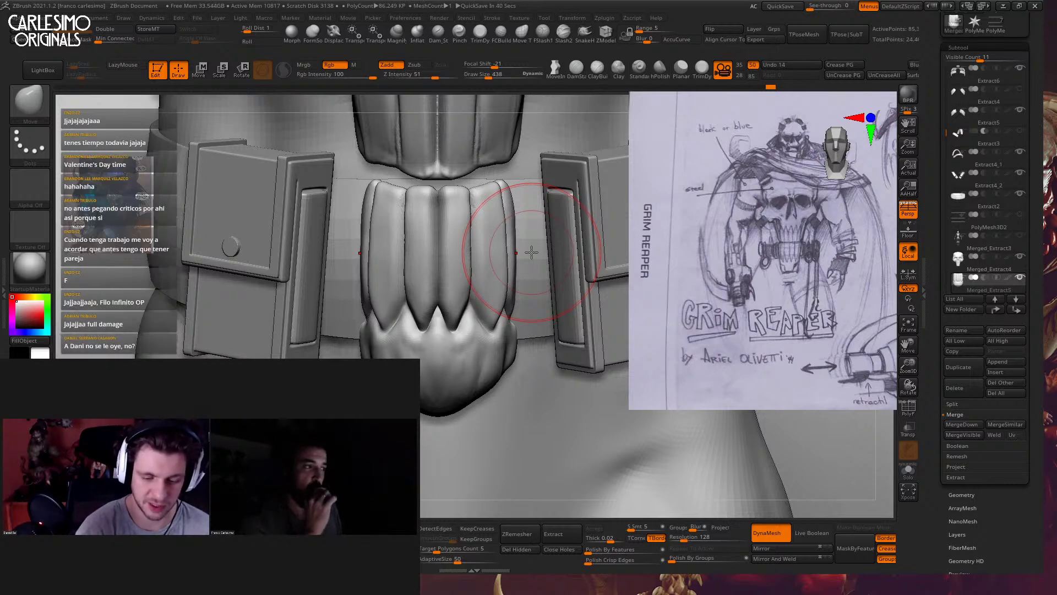
key(space)
drag(489, 200, 486, 199)
drag(449, 188, 505, 188)
key([)
mouse_move(505, 188)
ctrl+right_down()
mouse_move(521, 187)
mouse_move(489, 228)
mouse_move(489, 217)
ctrl+right_up()
drag(488, 236, 488, 265)
mouse_move(489, 259)
right_down()
mouse_move(468, 234)
mouse_move(481, 175)
mouse_move(491, 297)
mouse_move(485, 248)
right_up()
key([)
alt+click(492, 222)
Switch to the upper skull subtool and adjust the lower outer corners of its teeth with the Move brush at draw size 482
key(space)
click(486, 254)
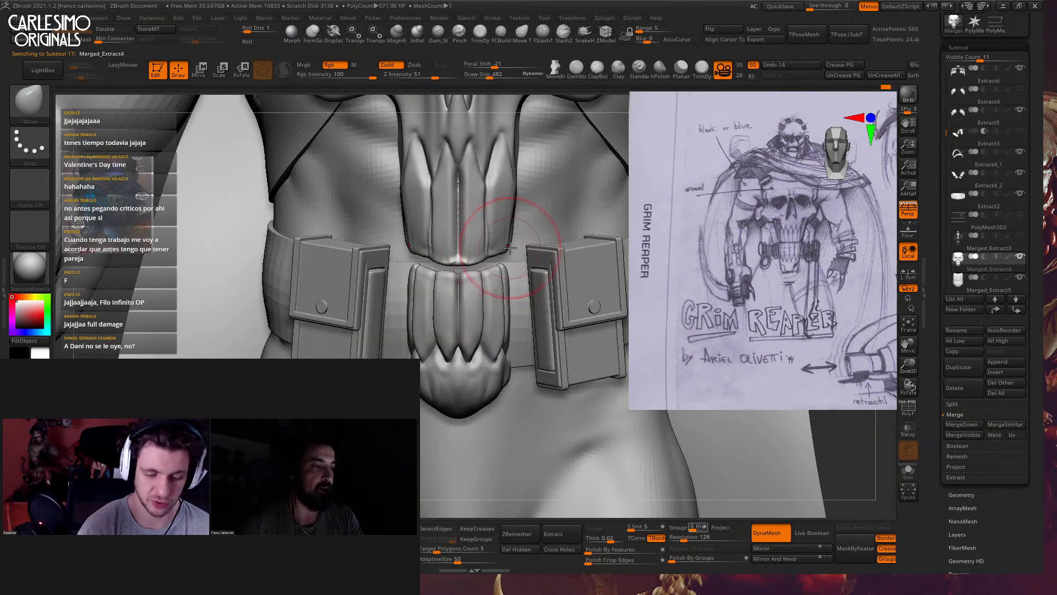
ctrl+right_drag(498, 241, 479, 239)
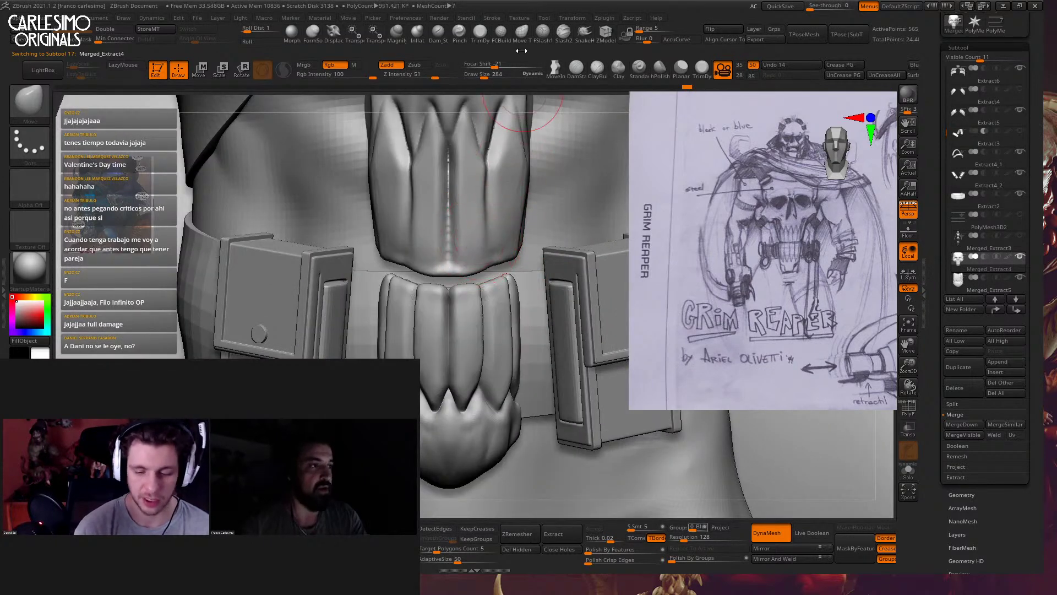
Carve the grooves and pointed root ends of the upper skull's teeth with the FSlash1 brush at draw size 164
click(543, 33)
mouse_move(470, 263)
right_down()
mouse_move(460, 236)
mouse_move(417, 268)
right_up()
key([)
key([)
key([)
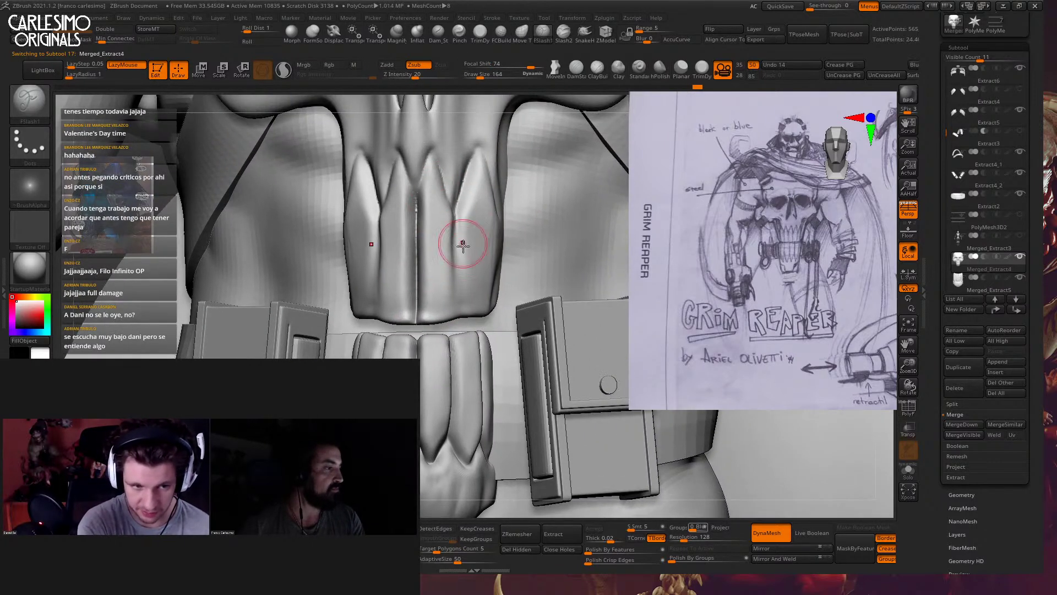
alt+right_drag(463, 242, 465, 309)
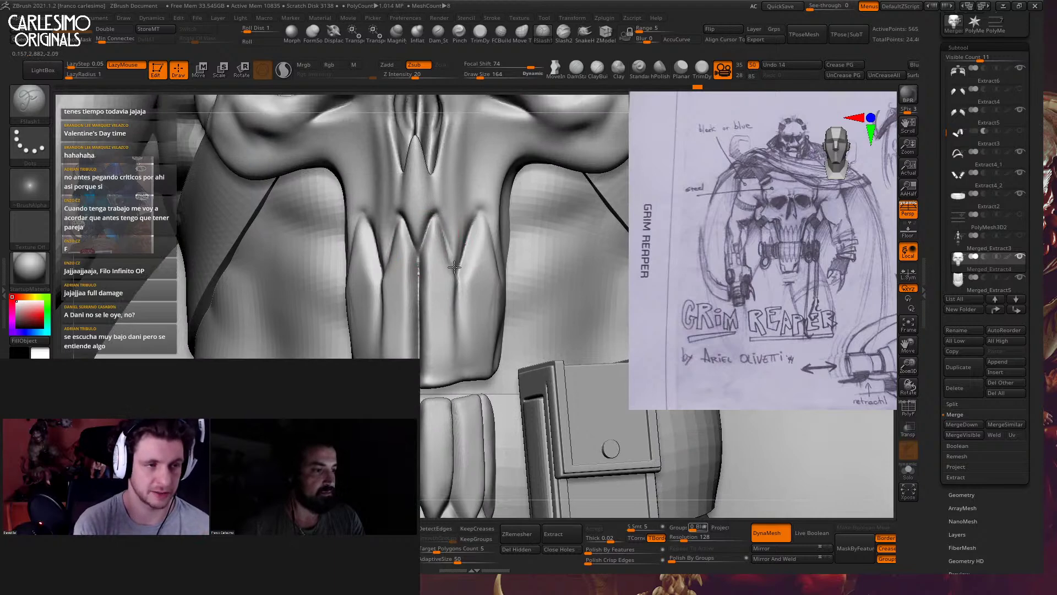
right_drag(454, 267, 460, 264)
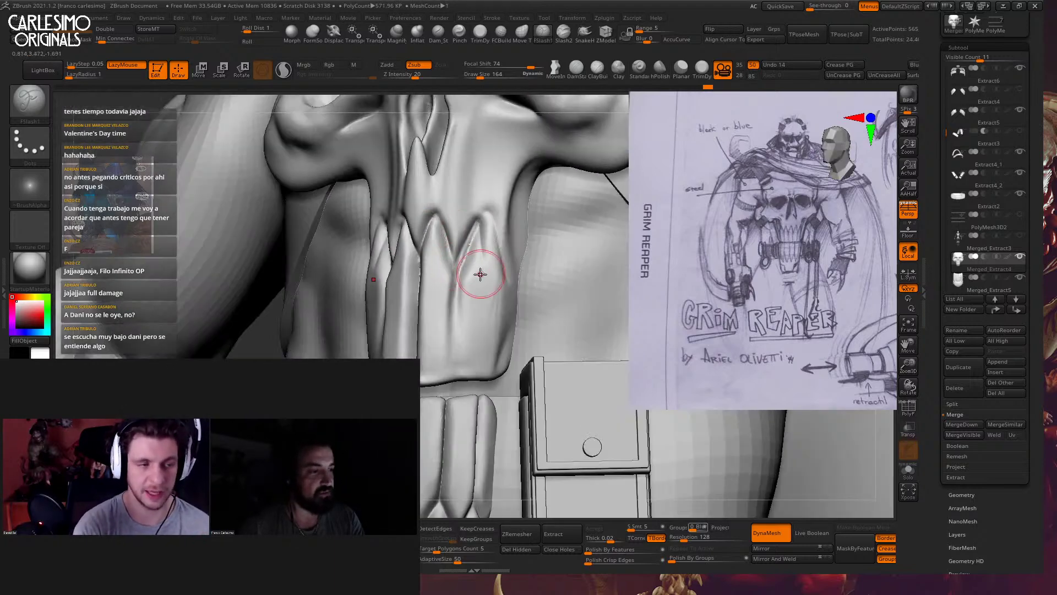
right_drag(489, 224, 492, 262)
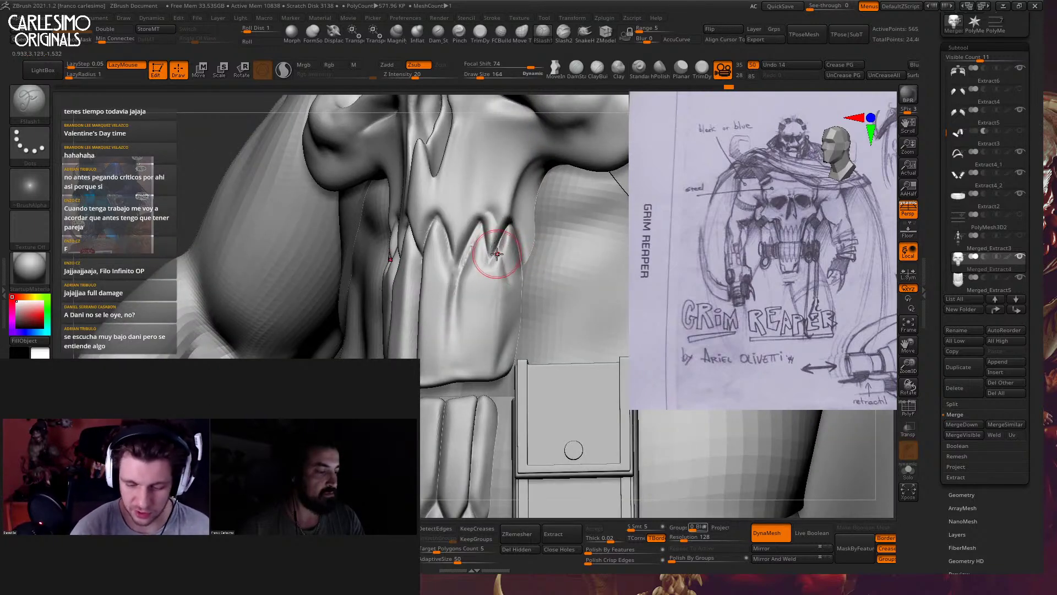
Cut long separating grooves between the upper side teeth down to their biting edge with the FSlash1 brush
drag(494, 251, 477, 377)
right_drag(474, 348, 512, 333)
drag(455, 282, 449, 372)
mouse_move(451, 306)
mouse_down()
mouse_move(447, 391)
mouse_move(456, 284)
mouse_move(451, 352)
mouse_up()
shift+drag(457, 258, 451, 367)
right_drag(474, 283, 454, 276)
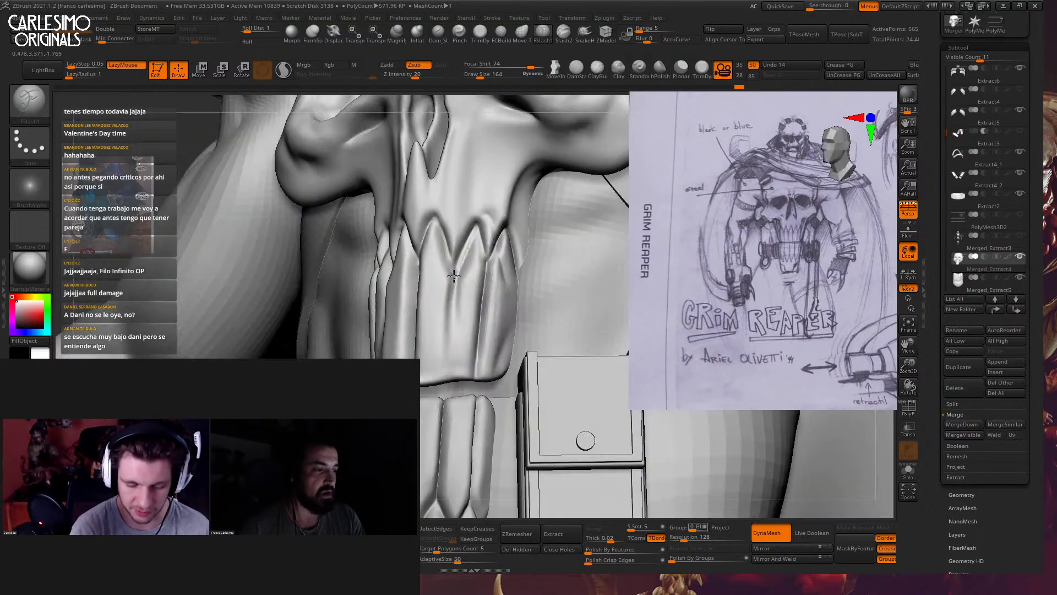
drag(454, 282, 448, 356)
drag(453, 313, 445, 381)
right_drag(636, 350, 617, 377)
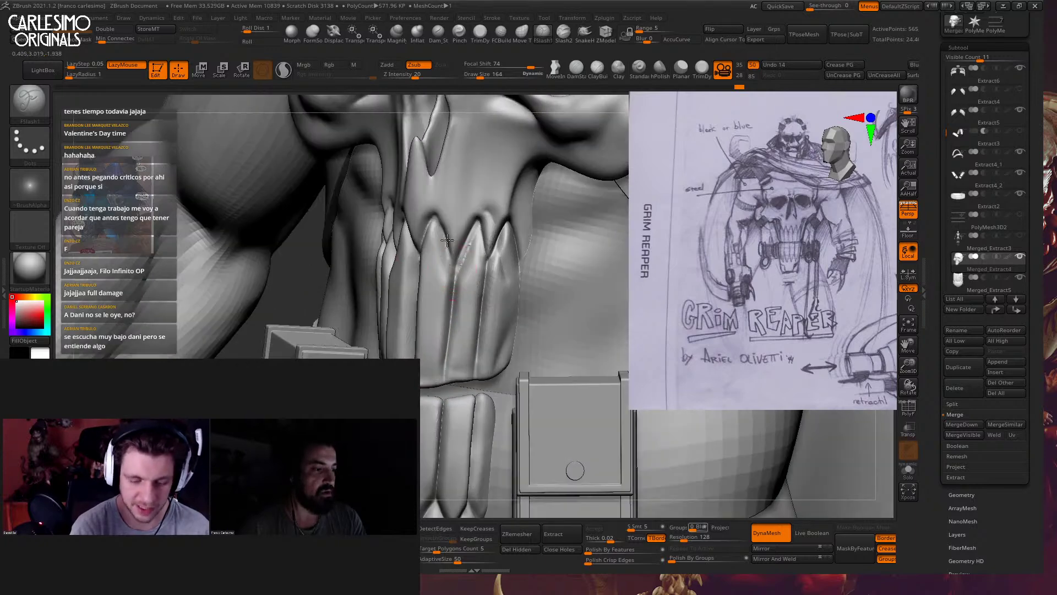
right_drag(456, 273, 465, 249)
Build up the gum and bone around the roots of the upper side teeth with the ClayBuildup brush at a draw size of about 127 to 139
key(b)
key(c)
key(b)
drag(467, 220, 464, 238)
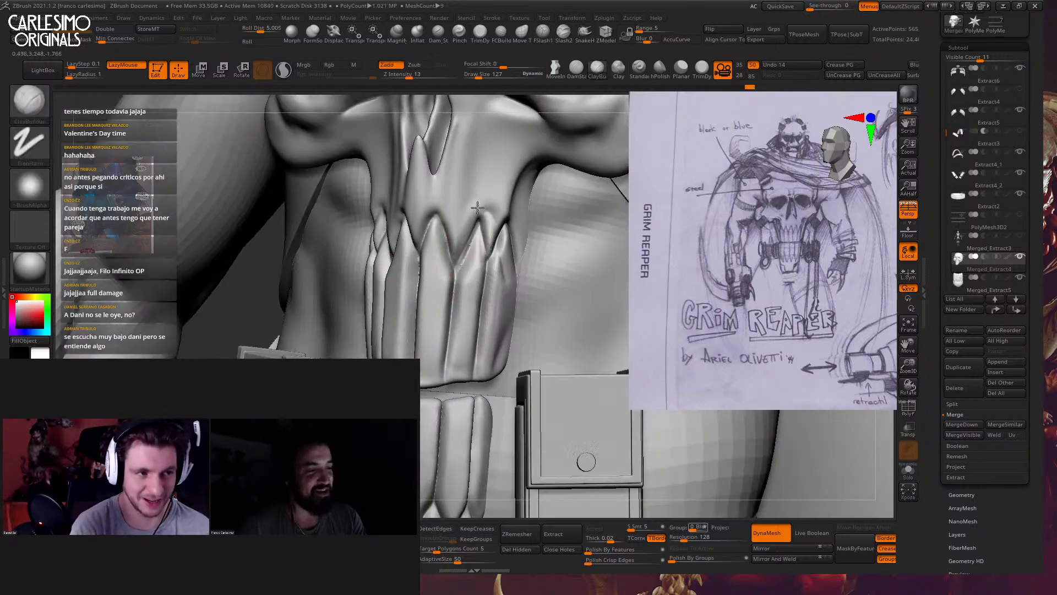
alt+right_drag(464, 237, 455, 278)
mouse_move(470, 245)
mouse_down()
mouse_move(460, 285)
mouse_move(465, 248)
mouse_up()
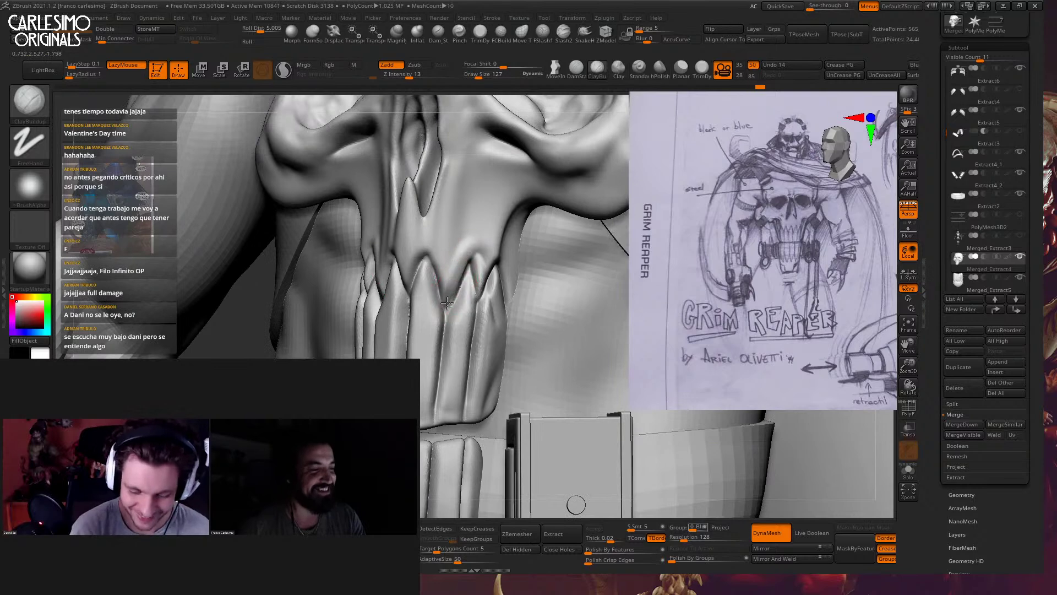
mouse_move(465, 234)
right_down()
mouse_move(461, 278)
mouse_move(477, 265)
right_up()
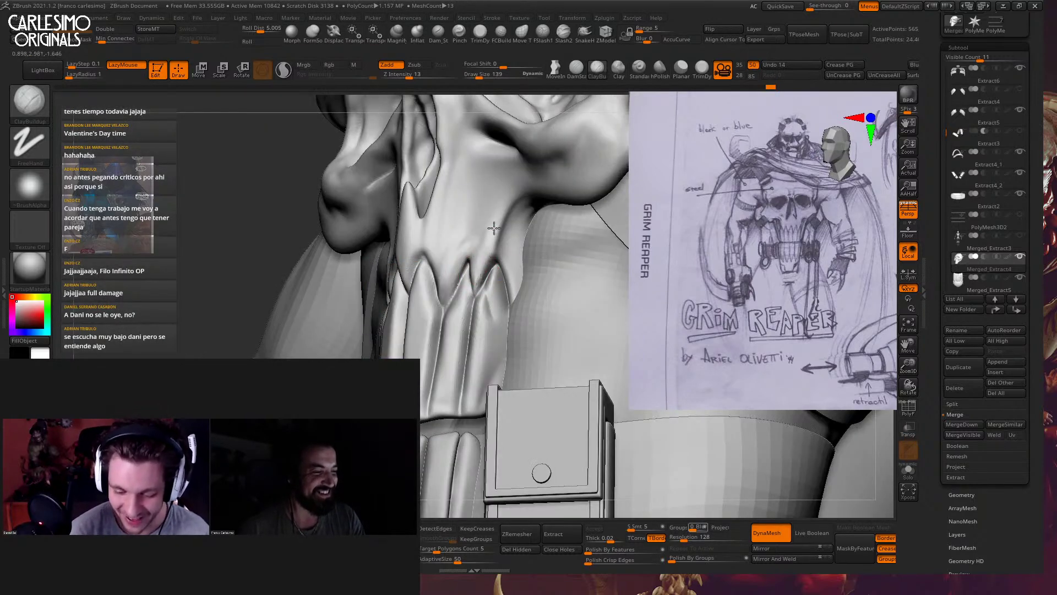
mouse_move(494, 228)
mouse_down()
mouse_move(501, 255)
mouse_move(509, 218)
mouse_move(507, 245)
mouse_up()
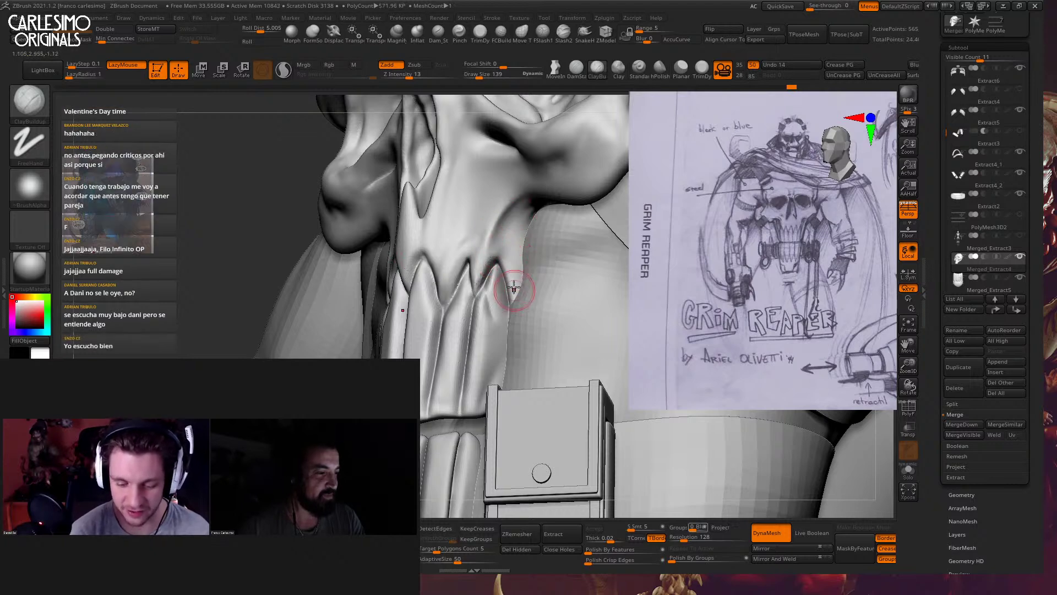
Add volume to the faces of the upper side teeth with the ClayBuildup brush, raising the draw size to 220
drag(489, 293, 491, 331)
alt+right_drag(498, 332, 495, 284)
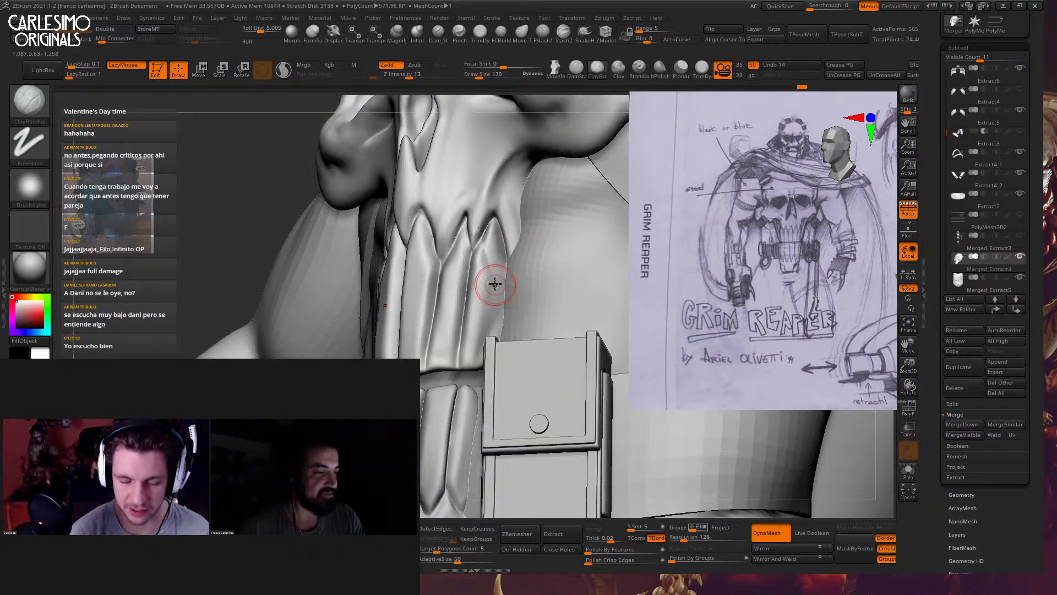
key(space)
drag(468, 328, 476, 329)
right_drag(480, 303, 491, 296)
mouse_move(485, 270)
mouse_down()
mouse_move(487, 339)
mouse_move(490, 264)
mouse_up()
mouse_move(468, 330)
shift+right_down()
mouse_move(488, 336)
mouse_move(494, 293)
mouse_move(541, 219)
shift+right_up()
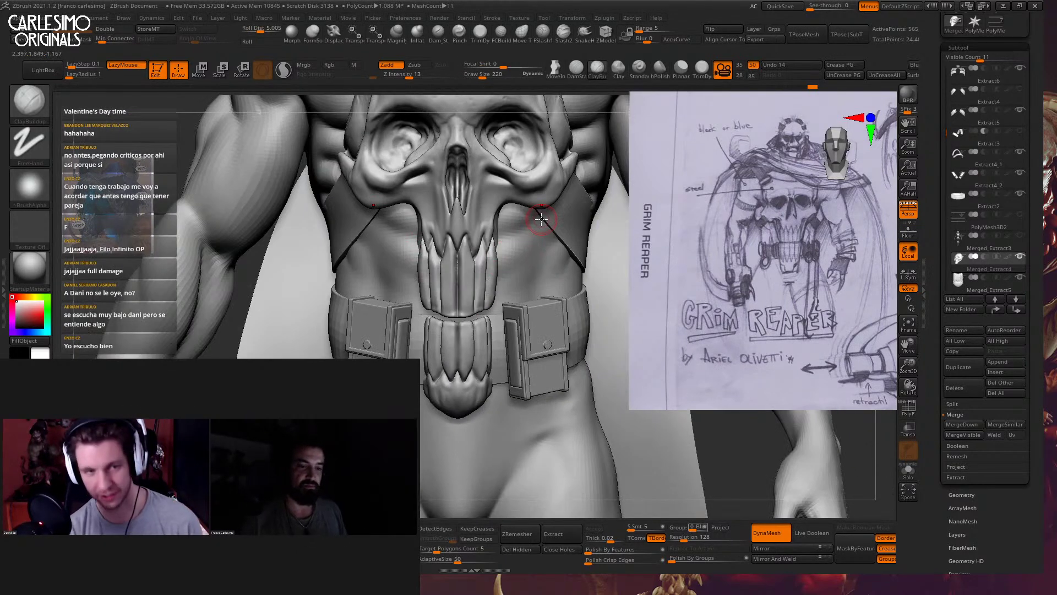
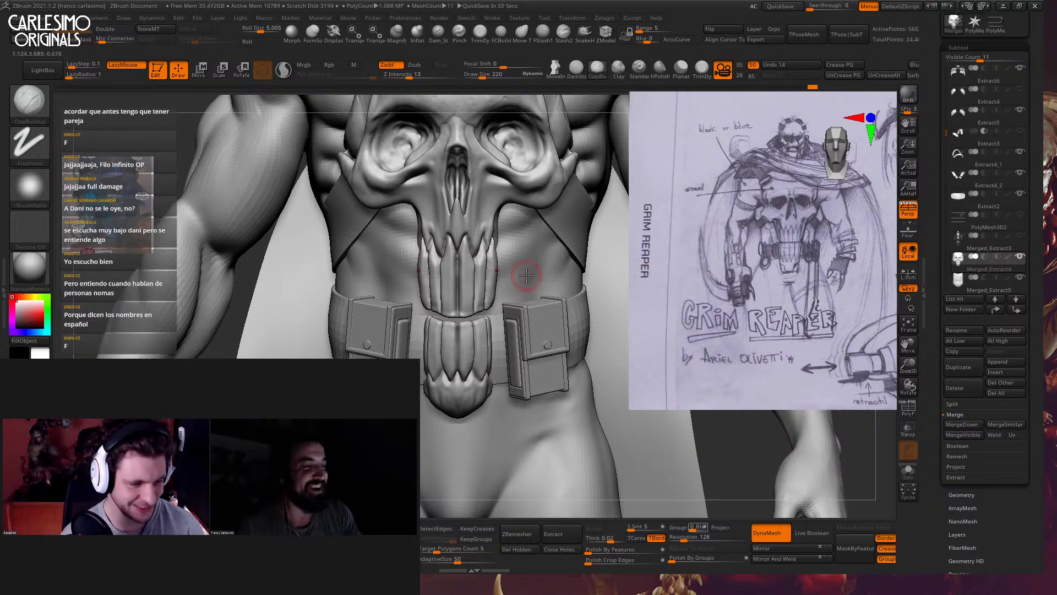
Hide the reference sketch and check the torso skull against the whole figure
ctrl+right_drag(492, 304, 496, 305)
scroll(496, 306, down, 3)
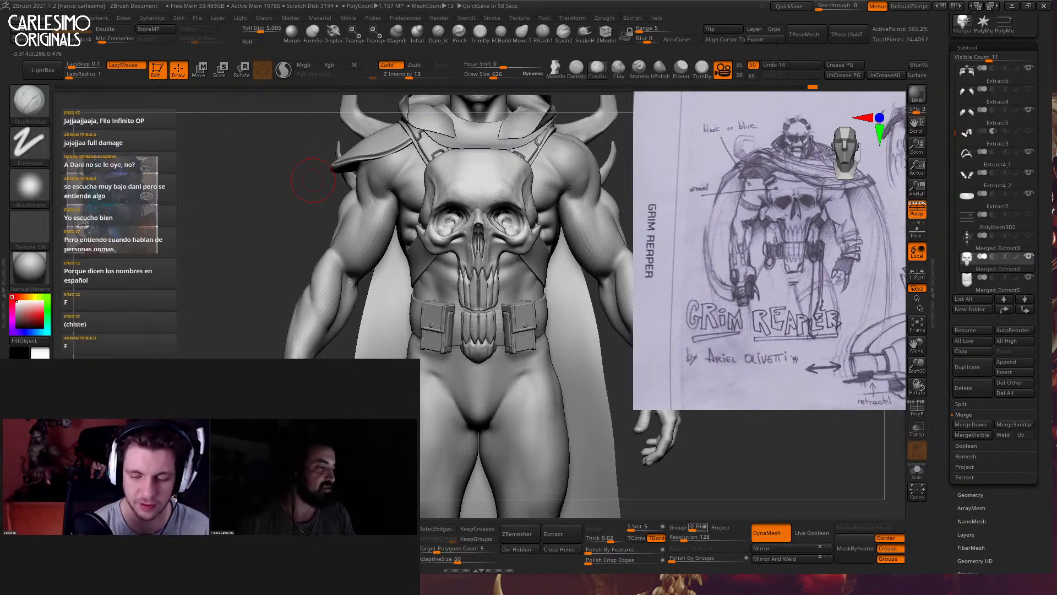
key(shift+z)
key(shift+z)
key(shift+z)
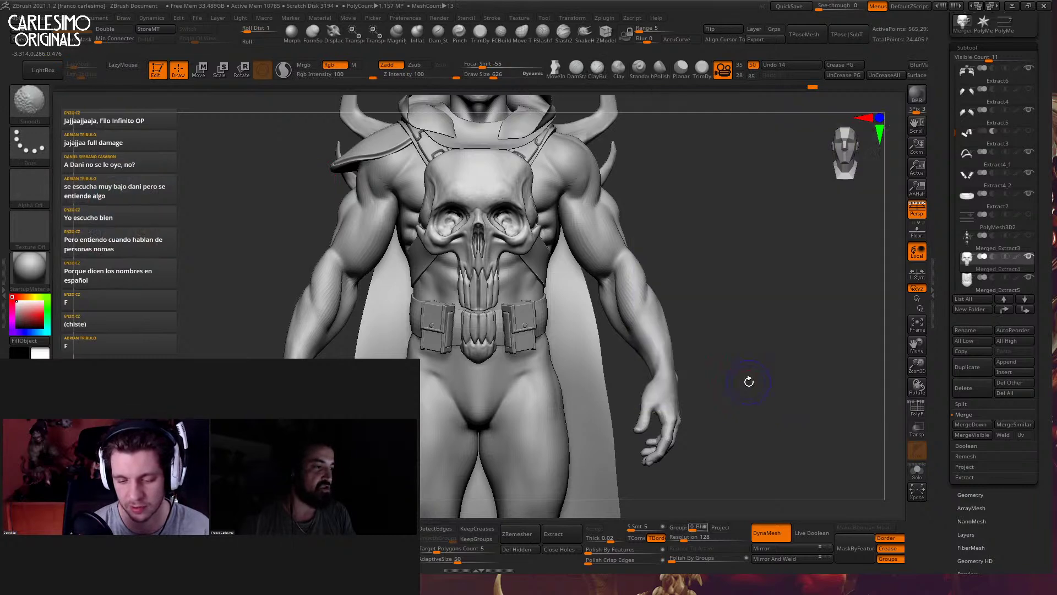
alt+drag(748, 380, 762, 381)
Adjust the shape of the belt around the waist with the Move brush at a draw size of about 969
key(b)
key(m)
key(v)
alt+click(533, 303)
mouse_move(533, 303)
alt+right_down()
mouse_move(517, 344)
mouse_move(493, 312)
mouse_move(576, 253)
alt+right_up()
alt+click(518, 338)
right_click(493, 311)
right_click(591, 296)
alt+right_drag(601, 327, 598, 253)
right_drag(588, 344, 593, 283)
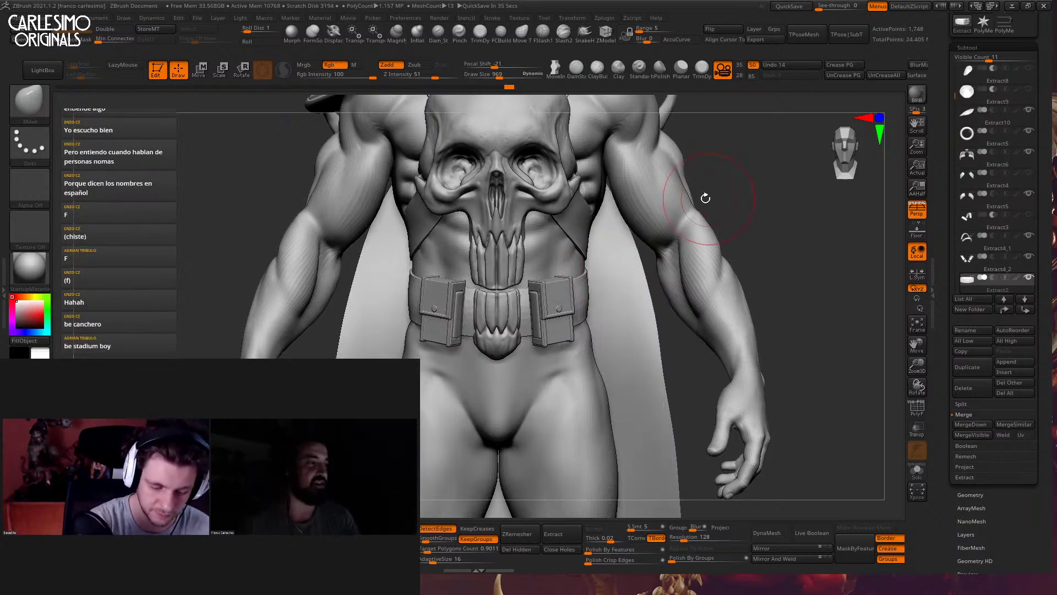
Switch to the upper skull and reshape the upper sides of its cranium with the Move brush at draw size 1426
alt+drag(706, 198, 702, 297)
alt+click(561, 228)
key(space)
mouse_move(577, 218)
alt+mouse_down()
mouse_move(576, 236)
mouse_move(588, 227)
mouse_move(562, 195)
mouse_move(556, 220)
alt+mouse_up()
key(space)
key(space)
alt+right_drag(556, 221, 558, 234)
key(space)
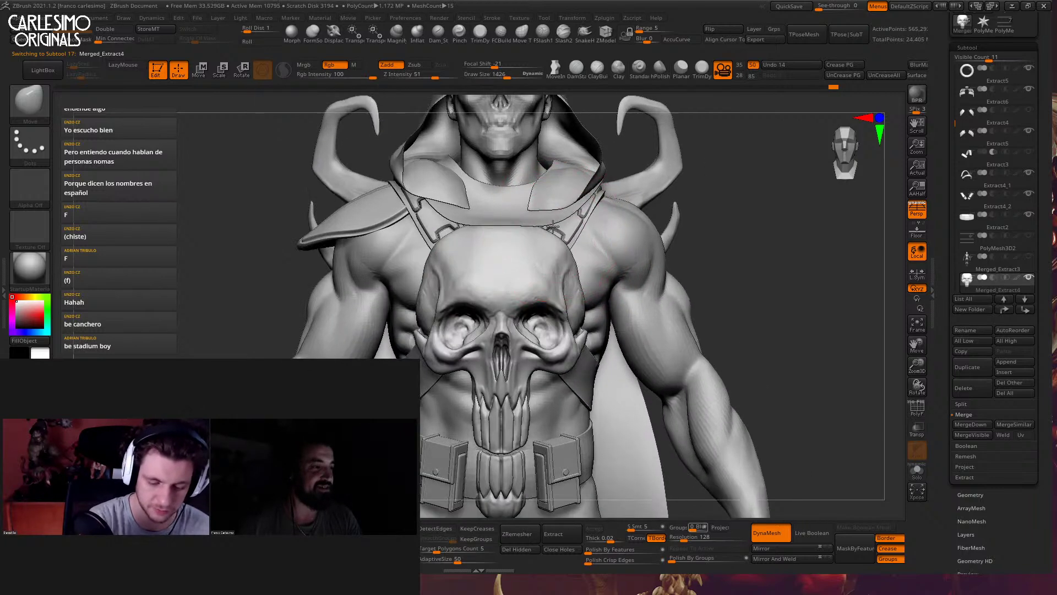
drag(561, 237, 555, 243)
right_drag(573, 231, 550, 234)
key(space)
drag(553, 250, 550, 256)
shift+right_drag(550, 253, 578, 225)
alt+right_drag(578, 225, 592, 199)
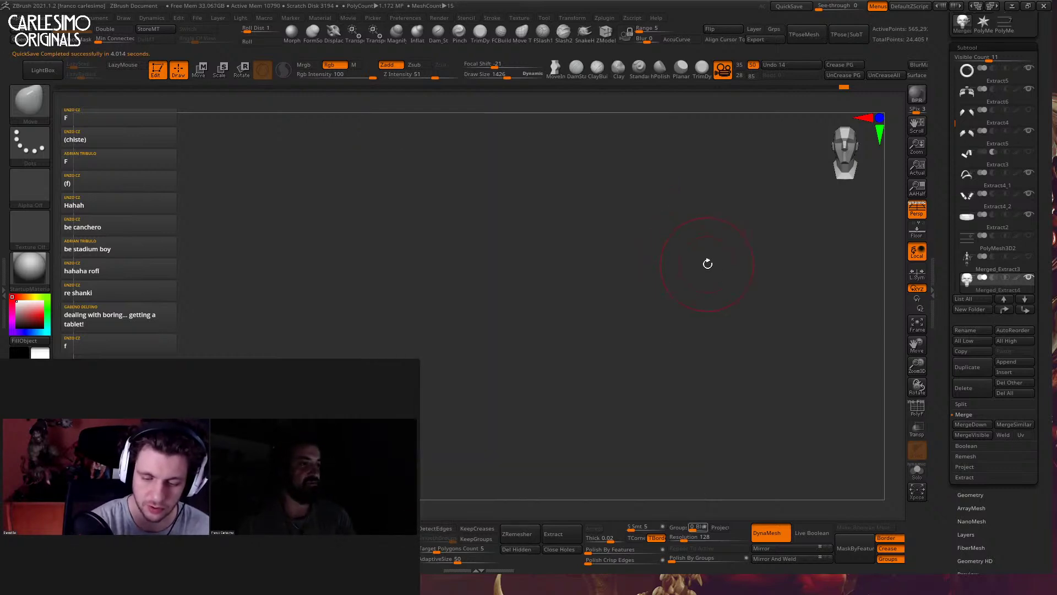
Show the reference sketch, select the hood and widen its front opening with the Move brush at draw size 1584
alt+drag(706, 265, 700, 229)
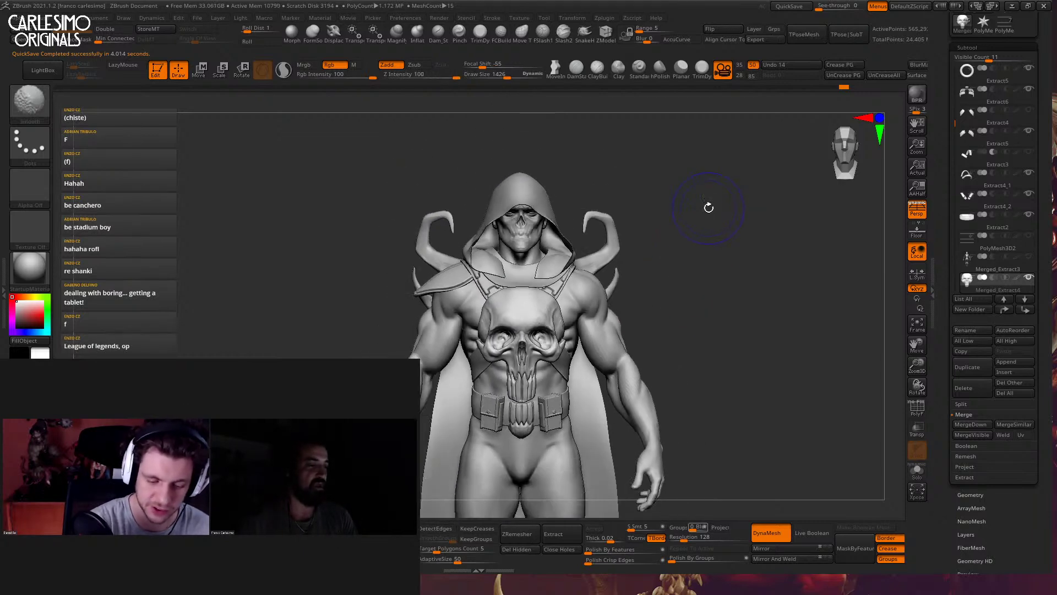
key(shift+z)
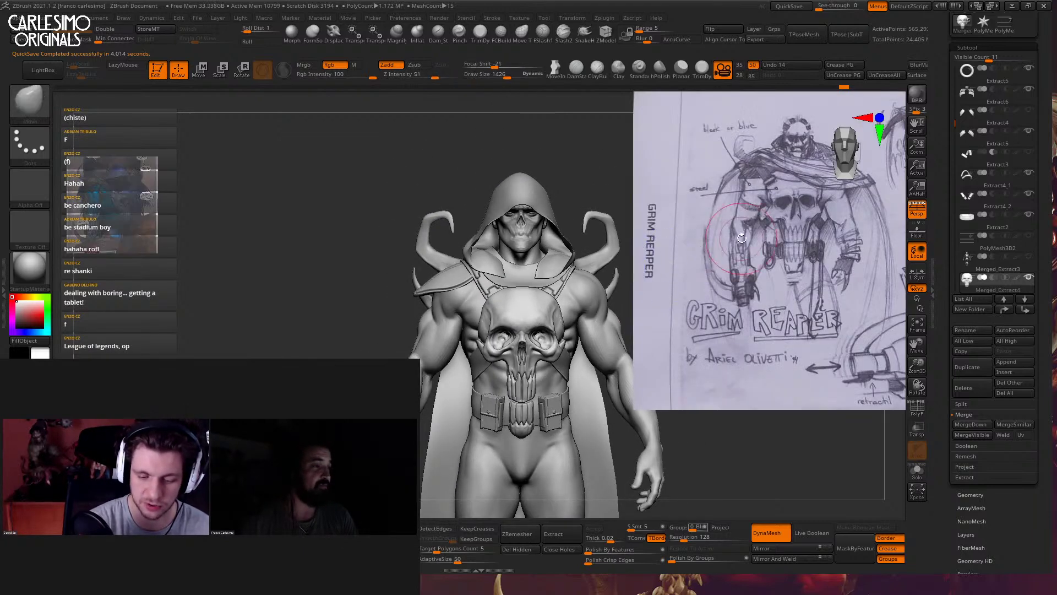
alt+drag(641, 284, 603, 297)
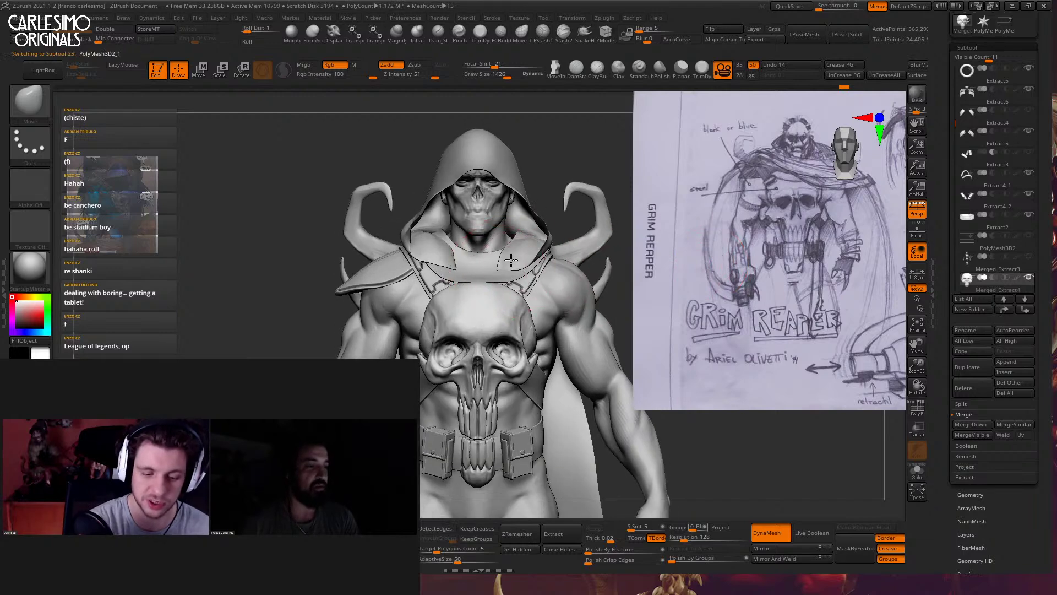
alt+click(507, 269)
alt+right_drag(508, 264, 504, 271)
drag(509, 266, 522, 226)
key([)
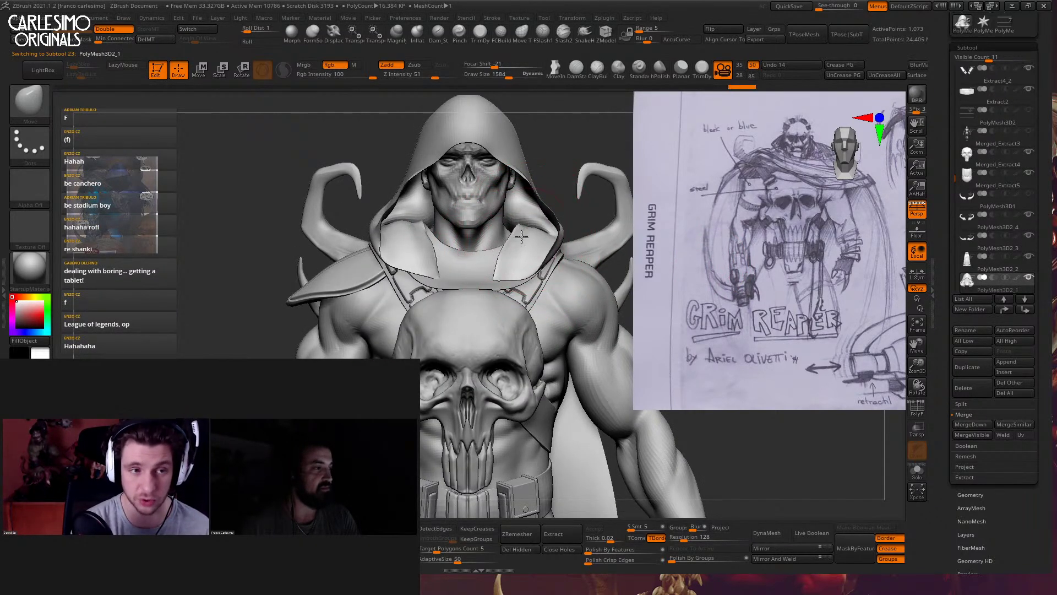
Pull the hood's front lapels down and outward over the chest with the Move brush at draw size 1708
alt+right_drag(521, 231, 494, 286)
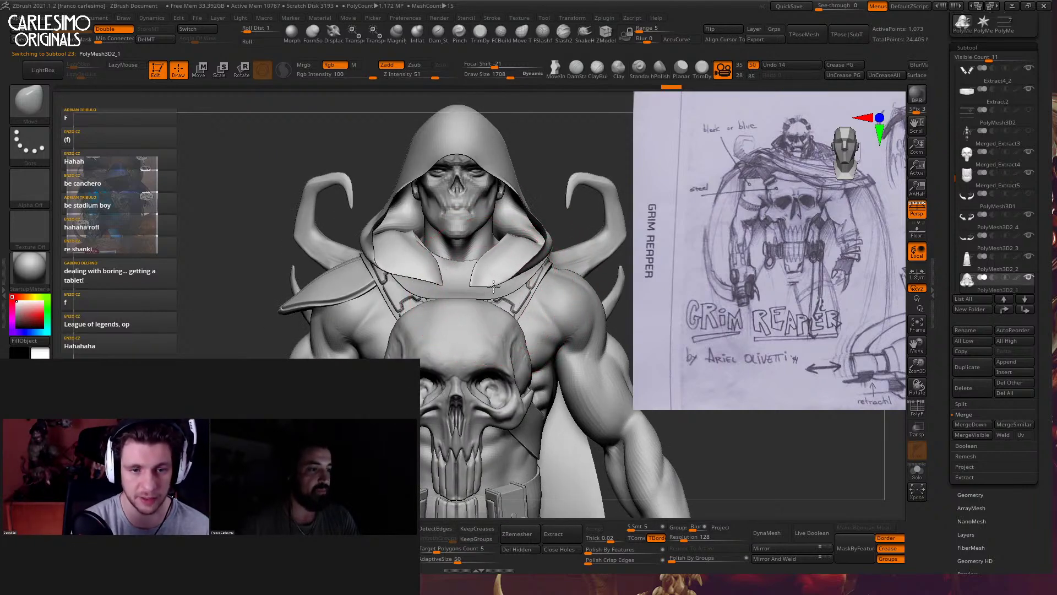
drag(494, 286, 493, 280)
drag(420, 274, 411, 269)
ctrl+right_drag(464, 276, 465, 257)
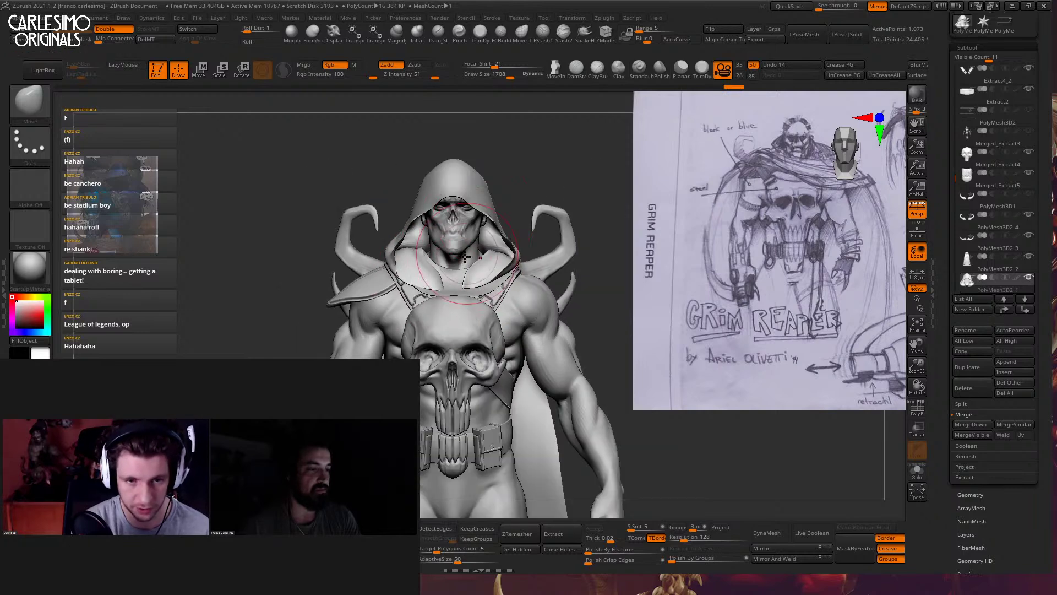
right_click(441, 329)
Select the cape and reshape its upper back between the horns with the Move brush, using draw sizes of 4535 and 4002
mouse_move(463, 303)
ctrl+right_down()
mouse_move(502, 279)
mouse_move(481, 279)
ctrl+right_up()
alt+click(483, 272)
key(space)
drag(484, 272, 494, 267)
key(space)
right_drag(505, 270, 388, 268)
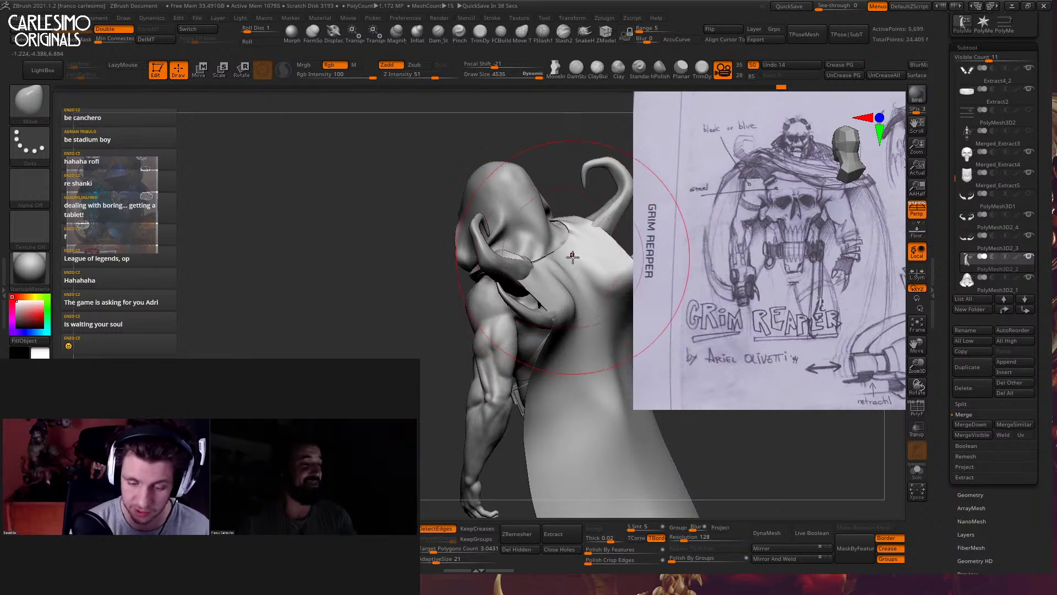
right_drag(573, 256, 515, 256)
key(space)
drag(504, 263, 484, 262)
alt+right_drag(476, 232, 502, 263)
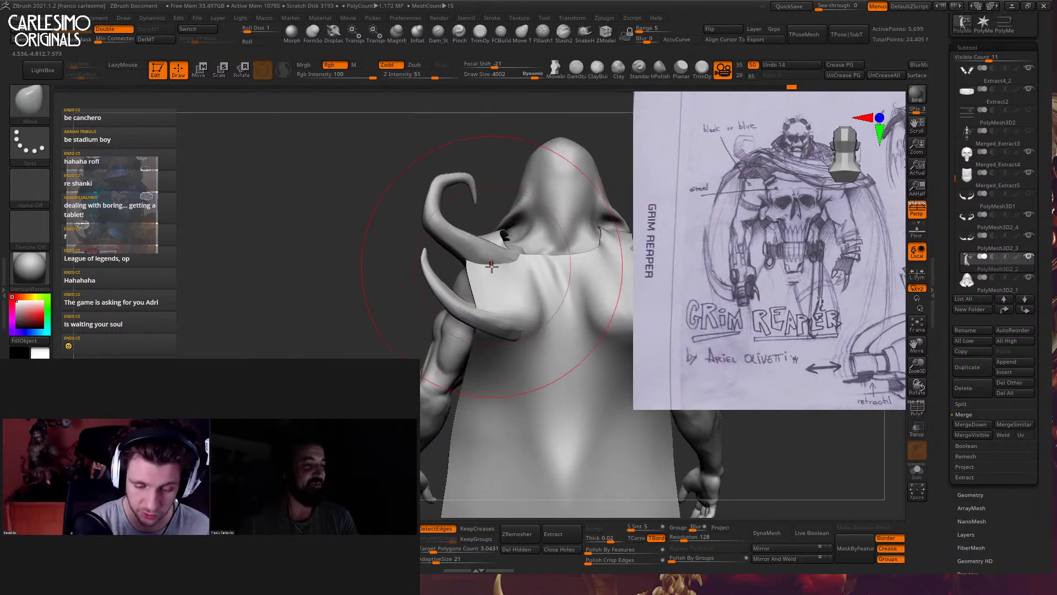
Adjust the cape's upper side edge behind the shoulder with the Move brush, reducing the draw size to 2980
mouse_move(500, 260)
mouse_down()
mouse_move(502, 247)
mouse_move(491, 249)
mouse_up()
key(space)
key(space)
drag(491, 249, 465, 269)
right_drag(466, 270, 508, 308)
drag(508, 308, 480, 323)
mouse_move(435, 314)
right_down()
mouse_move(465, 305)
mouse_move(472, 282)
right_up()
Fit the cape's upper edge around the base of the hood with the Move brush at draw sizes 2500 to 1881, smoothing the creases
key(space)
drag(469, 281, 465, 281)
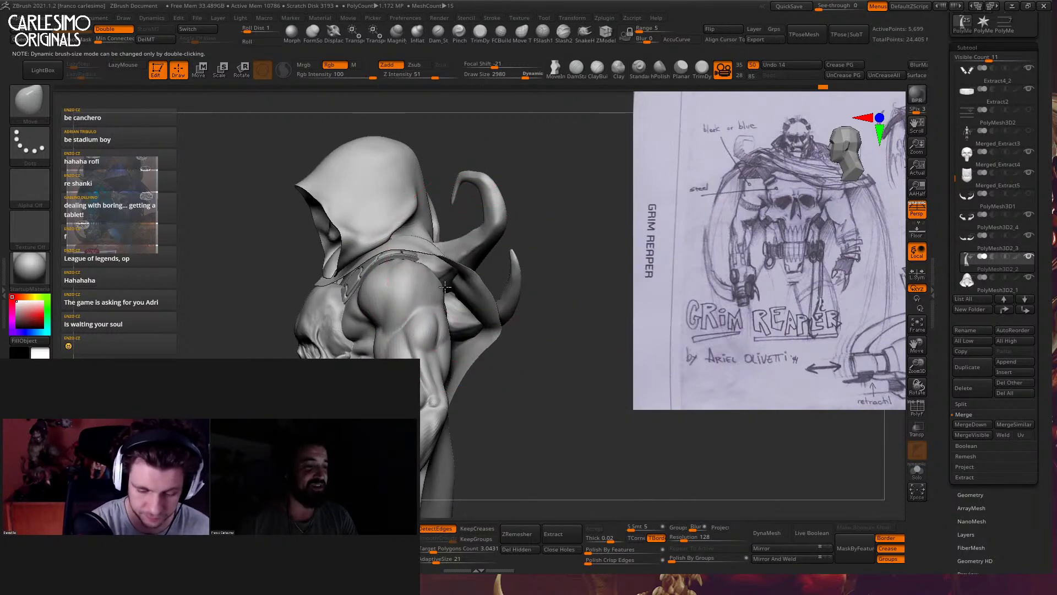
mouse_move(464, 280)
right_down()
mouse_move(449, 289)
mouse_move(497, 255)
right_up()
key(space)
drag(497, 255, 488, 254)
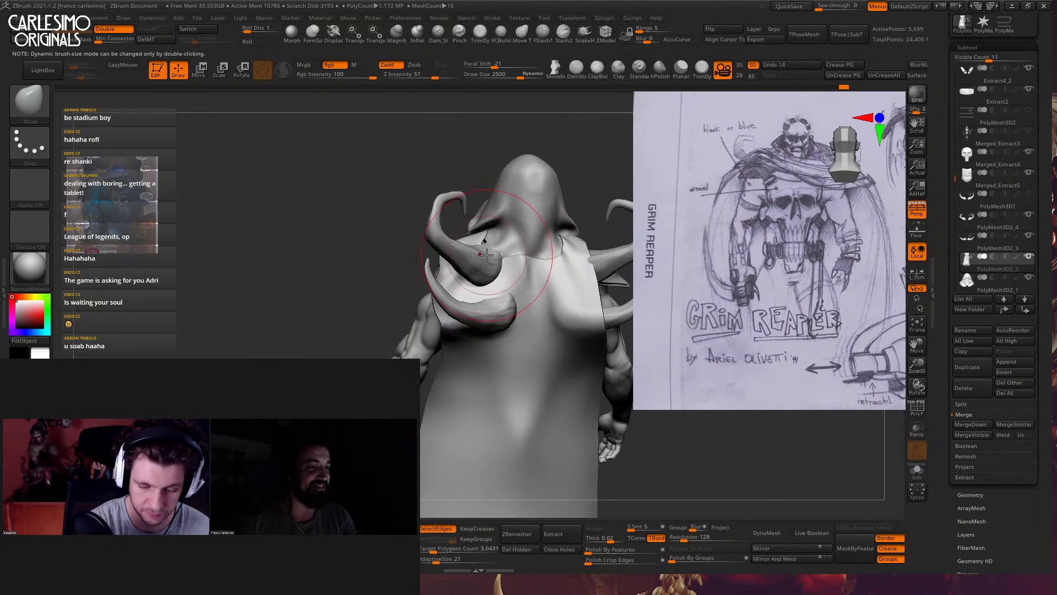
mouse_move(487, 254)
right_down()
mouse_move(488, 281)
mouse_move(491, 258)
right_up()
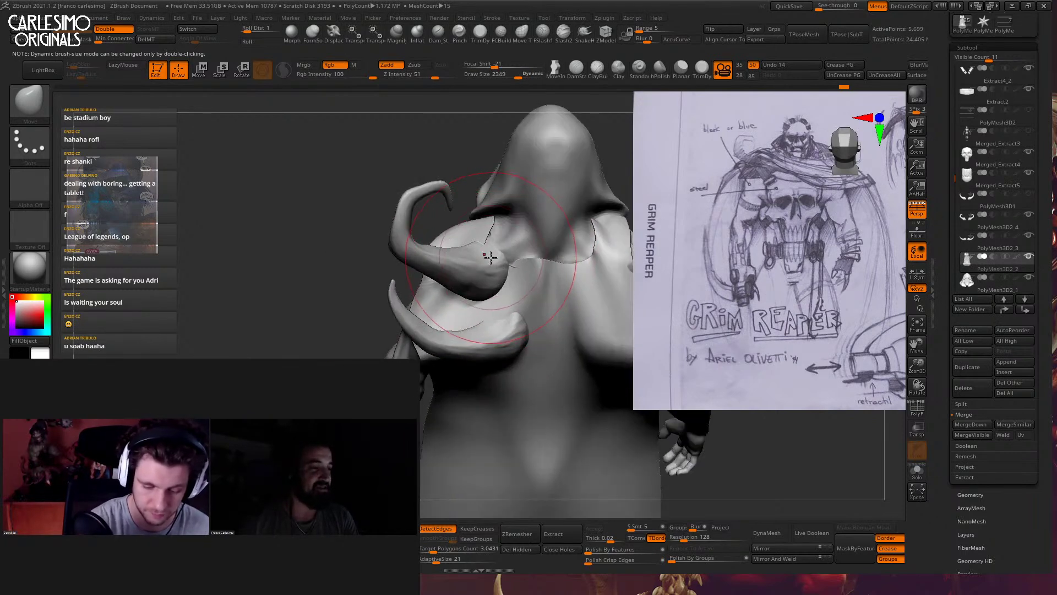
mouse_move(491, 260)
mouse_down()
mouse_move(516, 259)
mouse_move(493, 253)
mouse_up()
key(space)
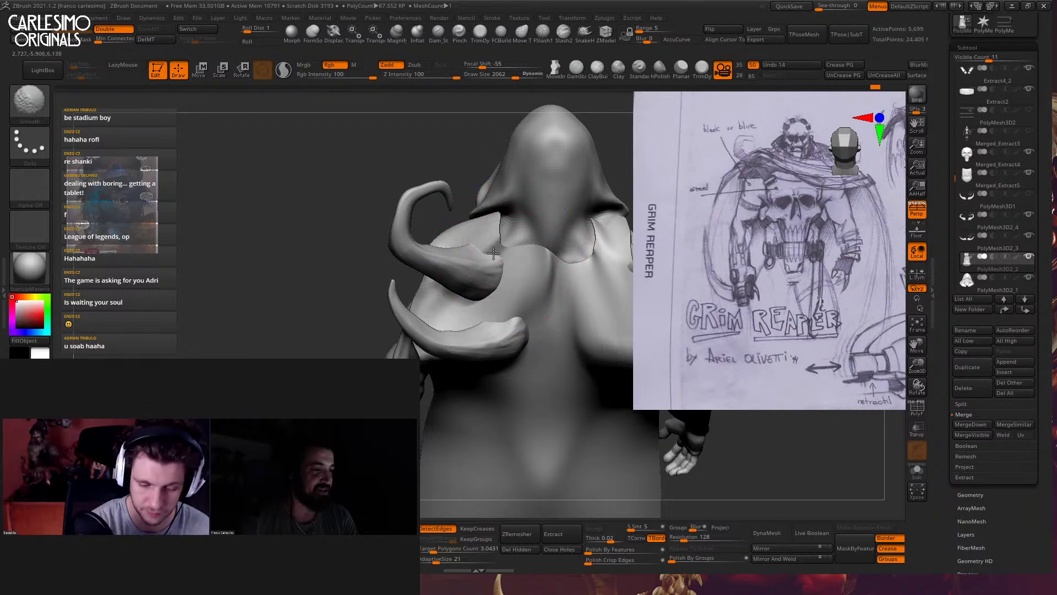
right_drag(500, 266, 505, 265)
key(space)
drag(496, 258, 495, 246)
mouse_move(496, 248)
right_down()
mouse_move(507, 259)
mouse_move(510, 242)
mouse_move(519, 271)
right_up()
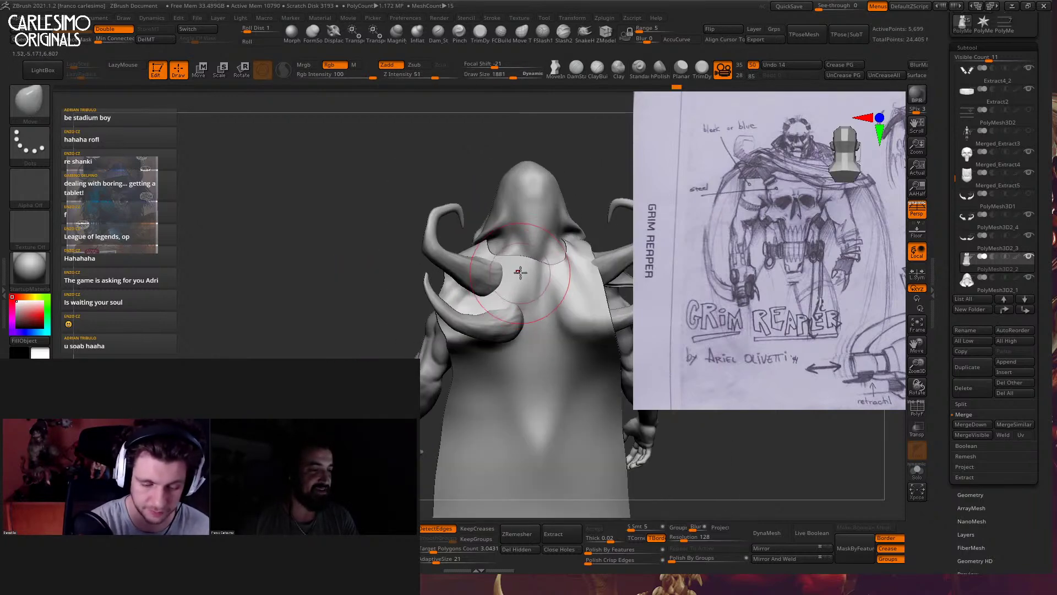
Pull the cape's upper corner toward the front of the shoulder with the Move brush, raising the draw size to 3323
key(space)
drag(521, 269, 543, 264)
key(space)
mouse_move(552, 267)
shift+right_down()
mouse_move(480, 304)
mouse_move(515, 295)
mouse_move(484, 286)
shift+right_up()
key(space)
key(space)
drag(485, 287, 509, 278)
mouse_move(510, 278)
right_down()
mouse_move(546, 267)
mouse_move(511, 291)
mouse_move(545, 266)
right_up()
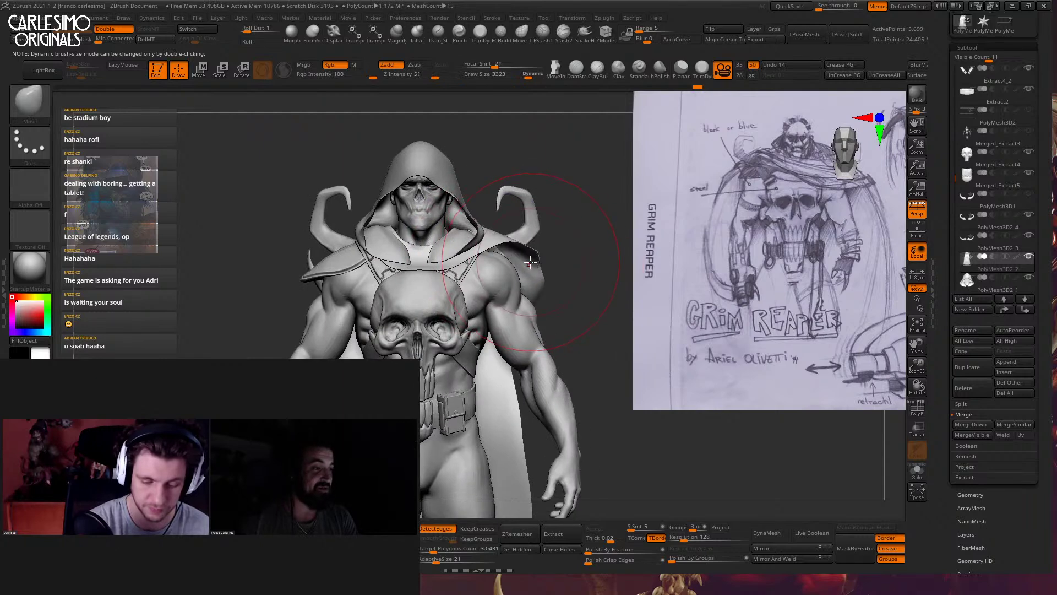
Drape the cape over the front of the shoulder up to the hood with the Move brush at draw sizes 2655 to 2449
mouse_move(544, 269)
right_down()
mouse_move(474, 283)
mouse_move(440, 308)
right_up()
drag(468, 295, 485, 286)
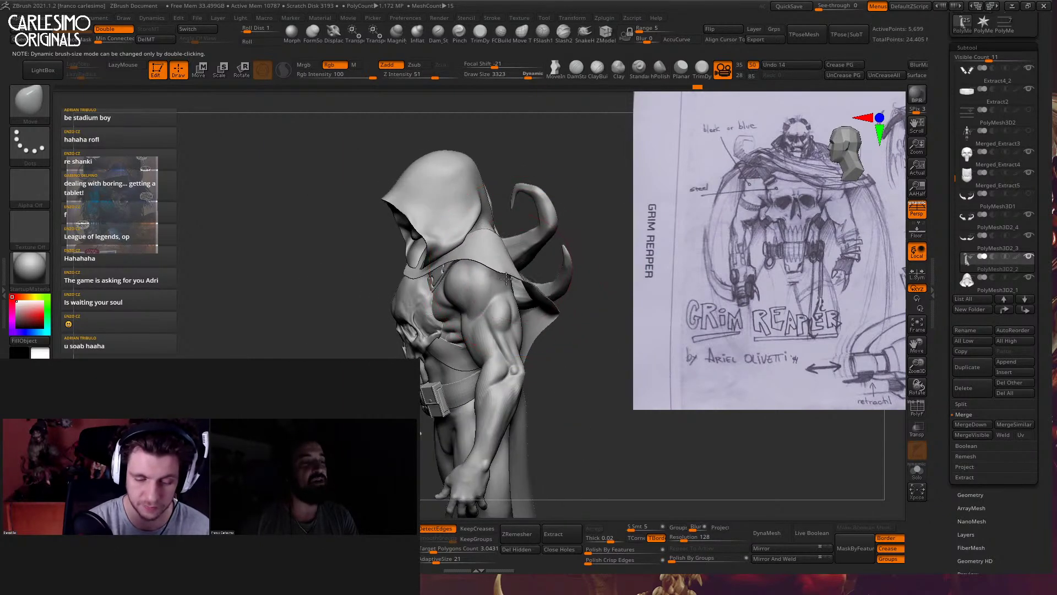
right_drag(523, 275, 506, 277)
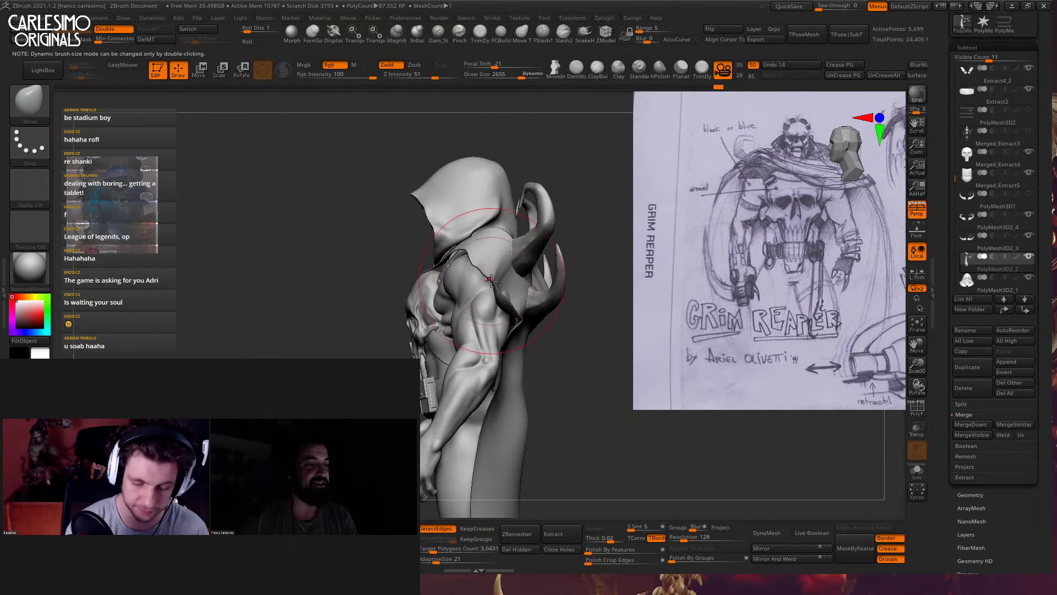
mouse_move(471, 258)
right_down()
mouse_move(517, 261)
mouse_move(482, 264)
right_up()
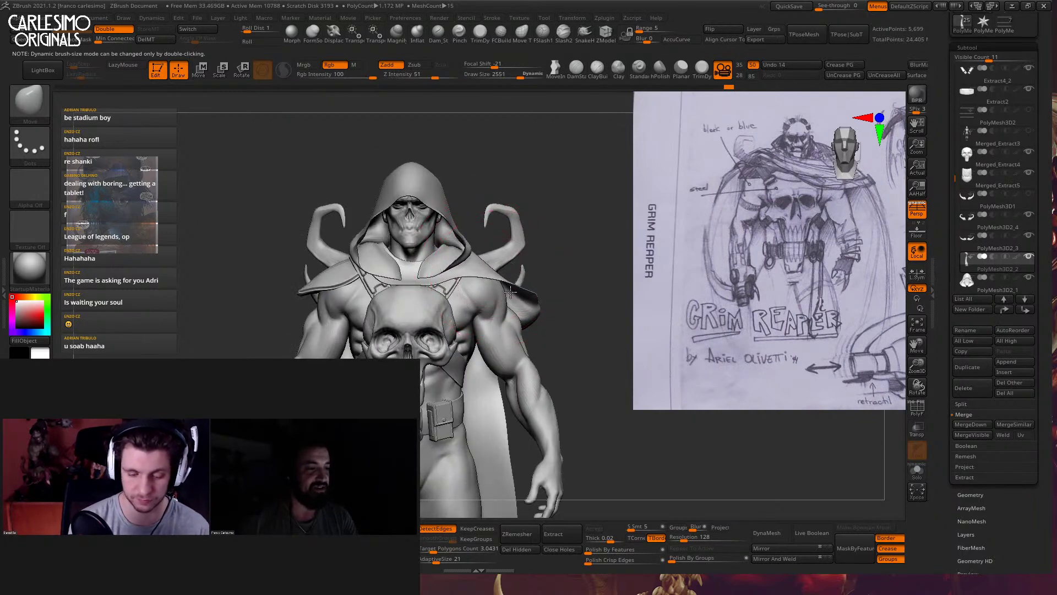
mouse_move(531, 352)
alt+right_down()
mouse_move(519, 296)
mouse_move(535, 293)
mouse_move(472, 297)
alt+right_up()
key(alt+shift+s)
key(alt+shift+s)
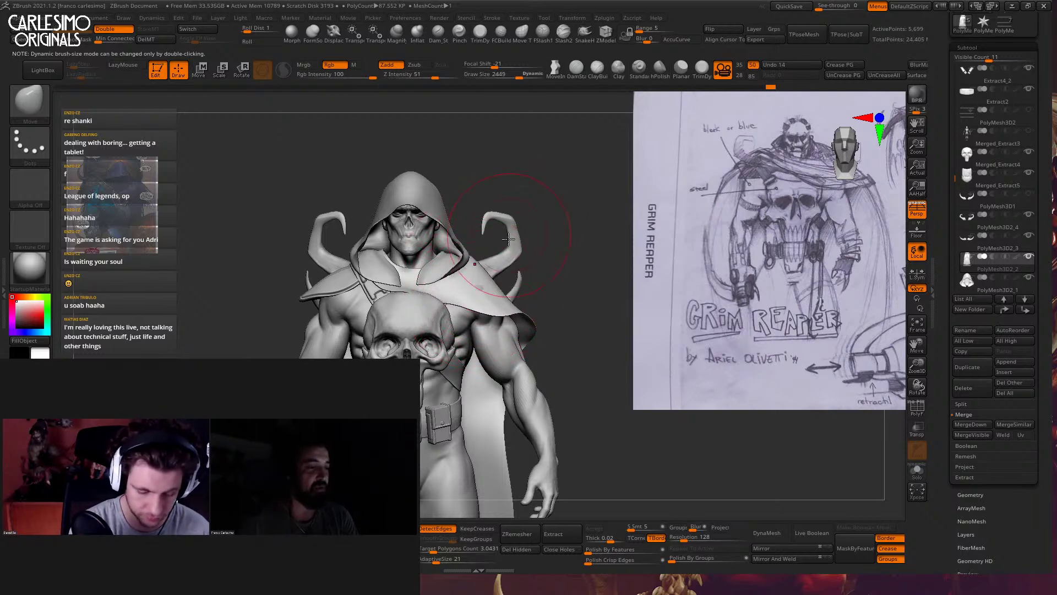
Extend the cape's shoulder drape outward and down over the upper arm with the Move brush at draw size 2761
mouse_move(526, 341)
right_down()
mouse_move(511, 319)
mouse_move(550, 232)
right_up()
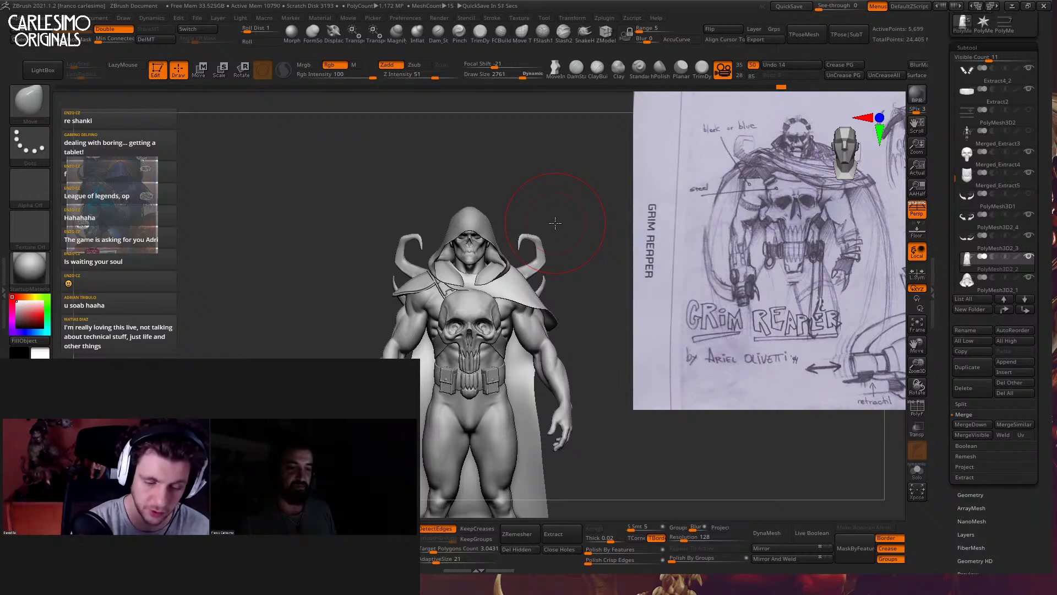
alt+right_drag(555, 223, 516, 226)
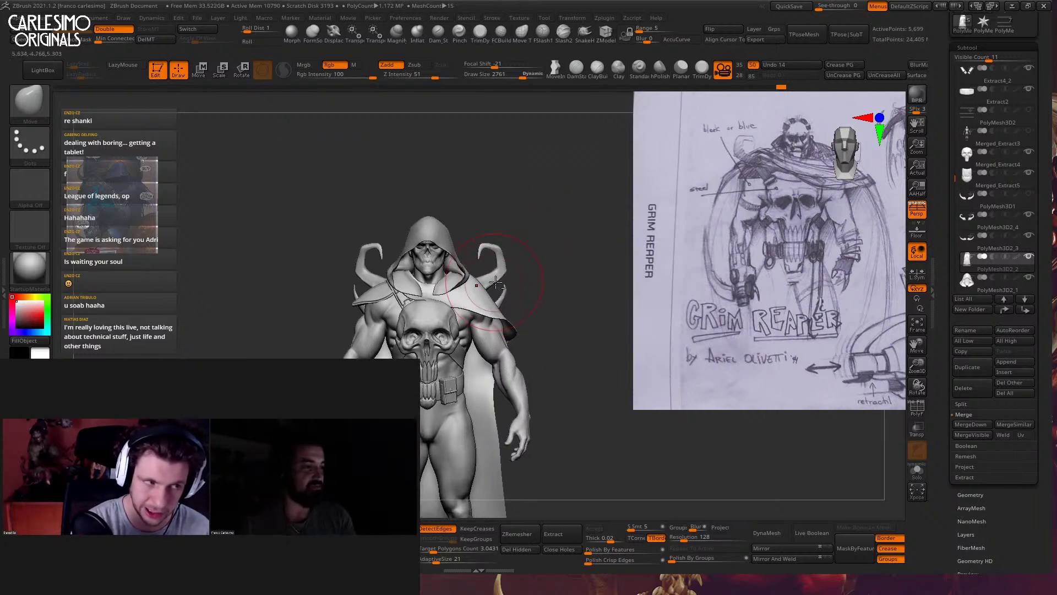
ctrl+right_drag(514, 325, 525, 234)
alt+drag(512, 280, 591, 237)
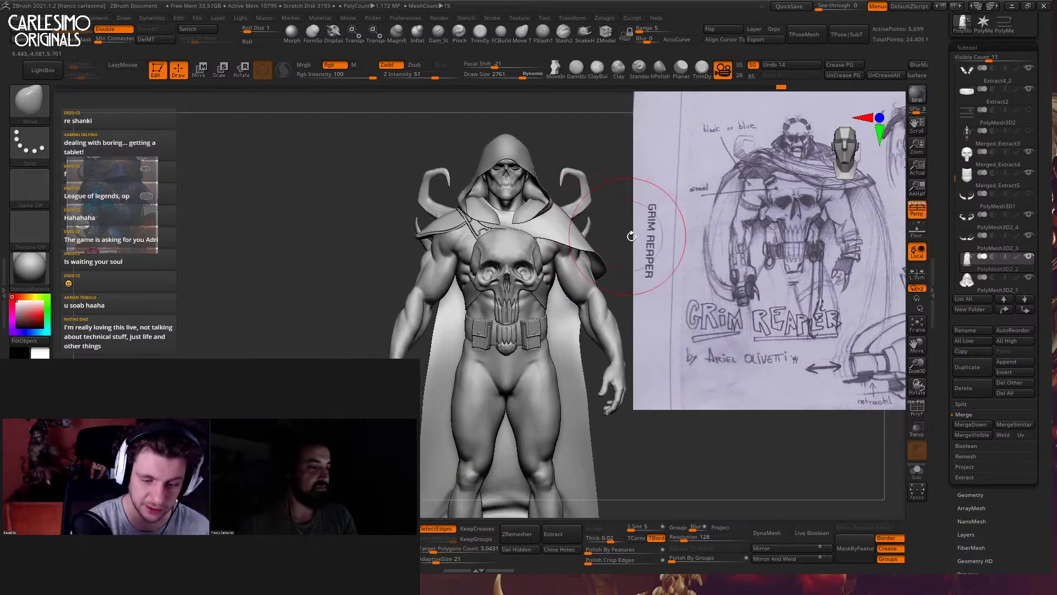
Shift the reference sketch in Spotlight slightly farther from the figure
key(z)
mouse_move(716, 271)
mouse_down()
mouse_move(775, 277)
mouse_move(724, 272)
mouse_up()
key(z)
alt+right_drag(598, 232, 617, 236)
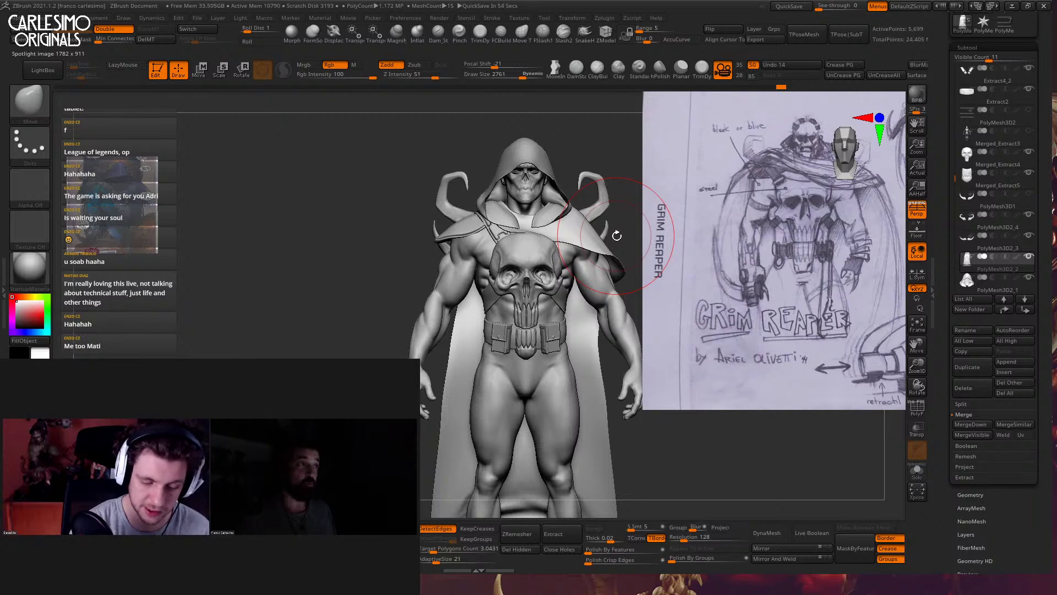
Widen the cape's side silhouette beside the arms and legs with the Move brush, raising the draw size to 4673
drag(620, 253, 562, 259)
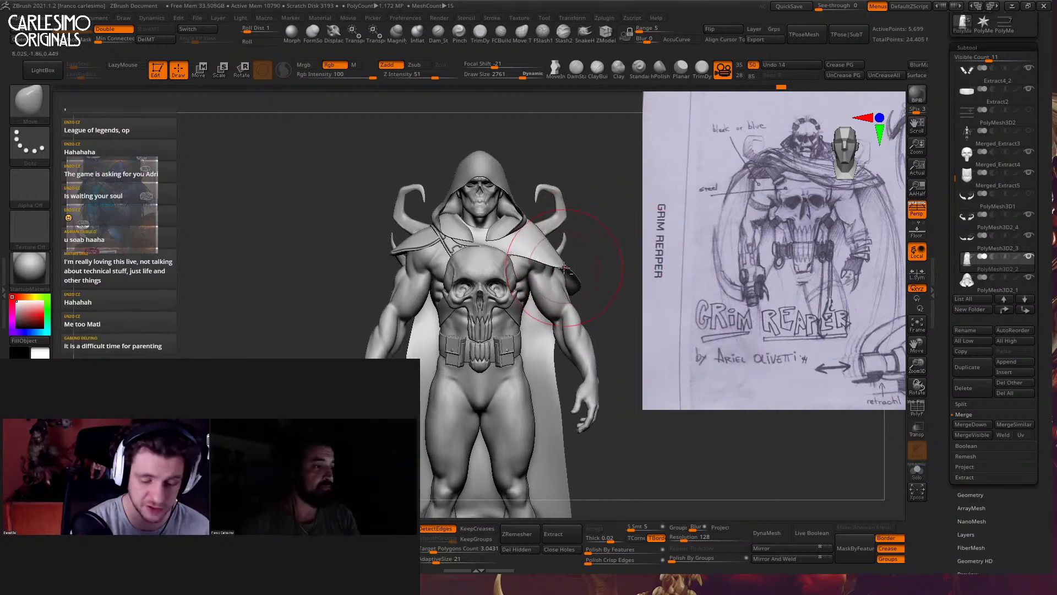
key(bracketright)
key(bracketright)
mouse_move(568, 322)
alt+mouse_down()
mouse_move(555, 274)
mouse_move(550, 385)
alt+mouse_up()
key(alt+shift+s)
key(space)
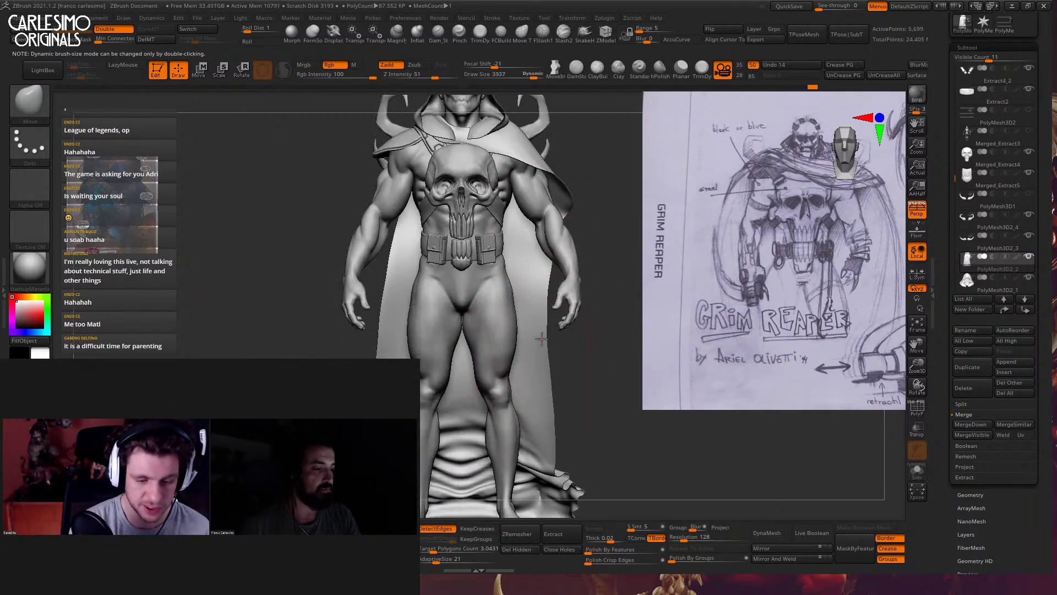
mouse_move(542, 283)
ctrl+right_down()
mouse_move(541, 314)
mouse_move(520, 312)
ctrl+right_up()
key(space)
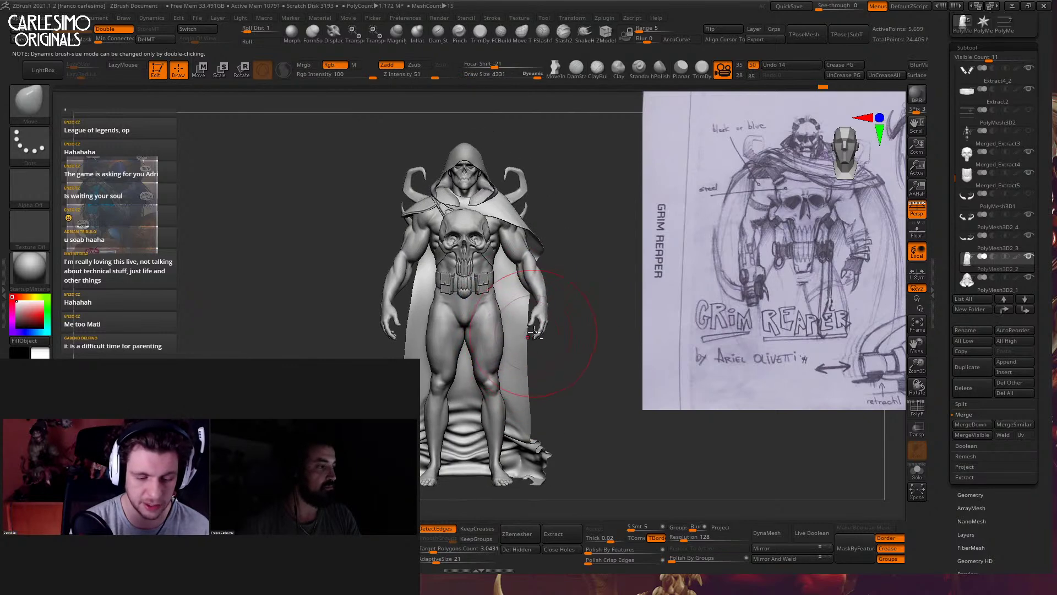
key(space)
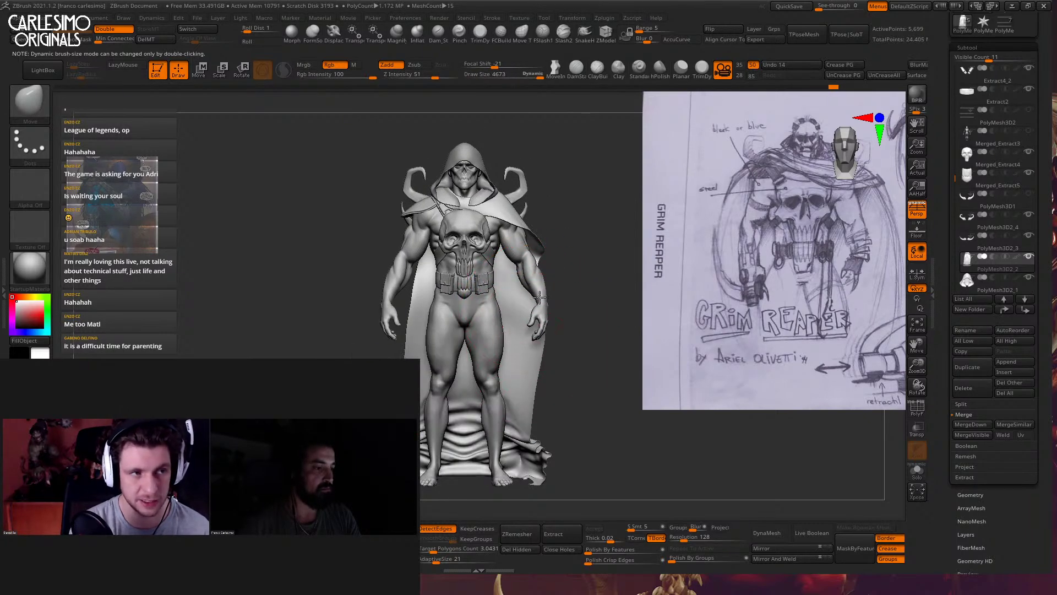
key(space)
mouse_move(542, 292)
shift+mouse_down()
mouse_move(540, 273)
mouse_move(547, 286)
shift+mouse_up()
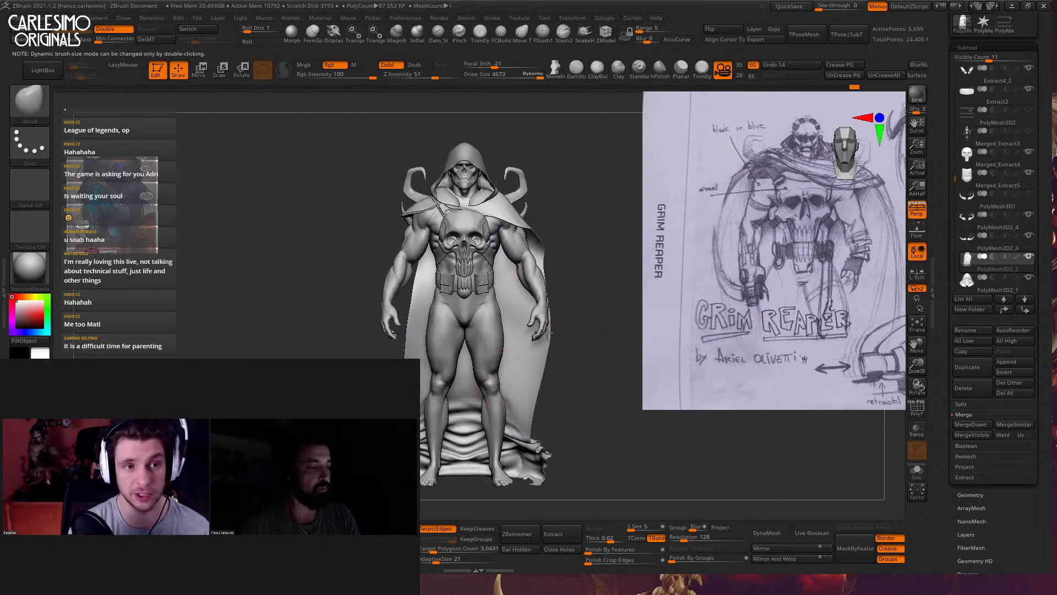
Bulge the cape's sides outward around the hands and thighs with the Move brush at draw size 4673
alt+right_drag(547, 333, 584, 323)
mouse_move(446, 323)
mouse_down()
mouse_move(429, 336)
mouse_move(436, 391)
mouse_up()
mouse_move(554, 319)
ctrl+right_down()
mouse_move(552, 248)
mouse_move(534, 239)
ctrl+right_up()
drag(515, 357, 528, 372)
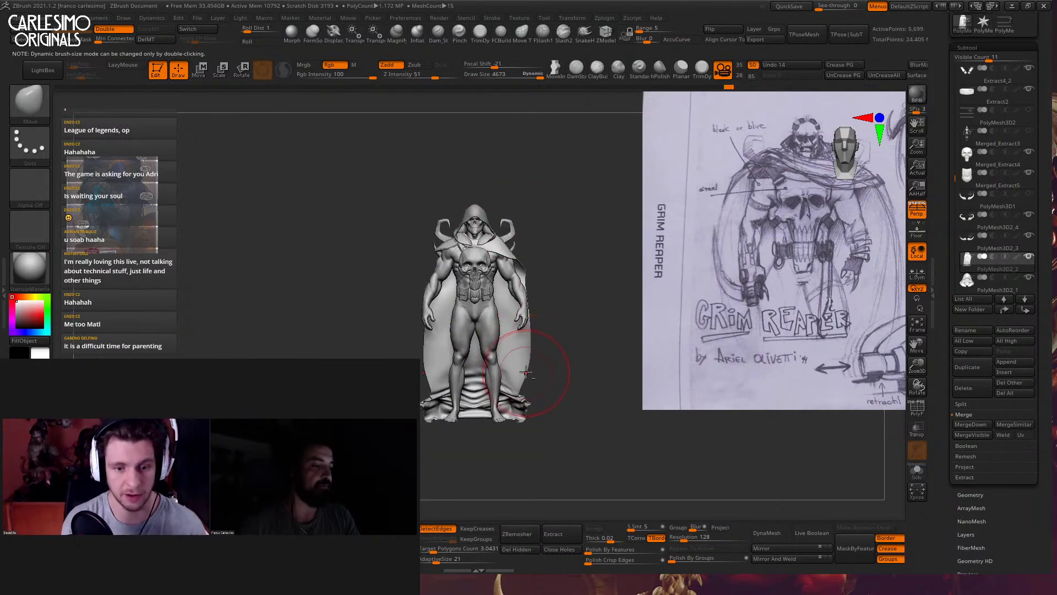
Pull the cape's lower sides and hem down toward the feet with the Move brush at draw size 4673
ctrl+right_drag(531, 372, 534, 406)
alt+right_drag(534, 406, 520, 364)
mouse_move(517, 385)
shift+mouse_down()
mouse_move(512, 352)
mouse_move(530, 363)
shift+mouse_up()
shift+drag(524, 324, 525, 341)
alt+right_drag(524, 371, 518, 430)
ctrl+right_drag(517, 430, 512, 468)
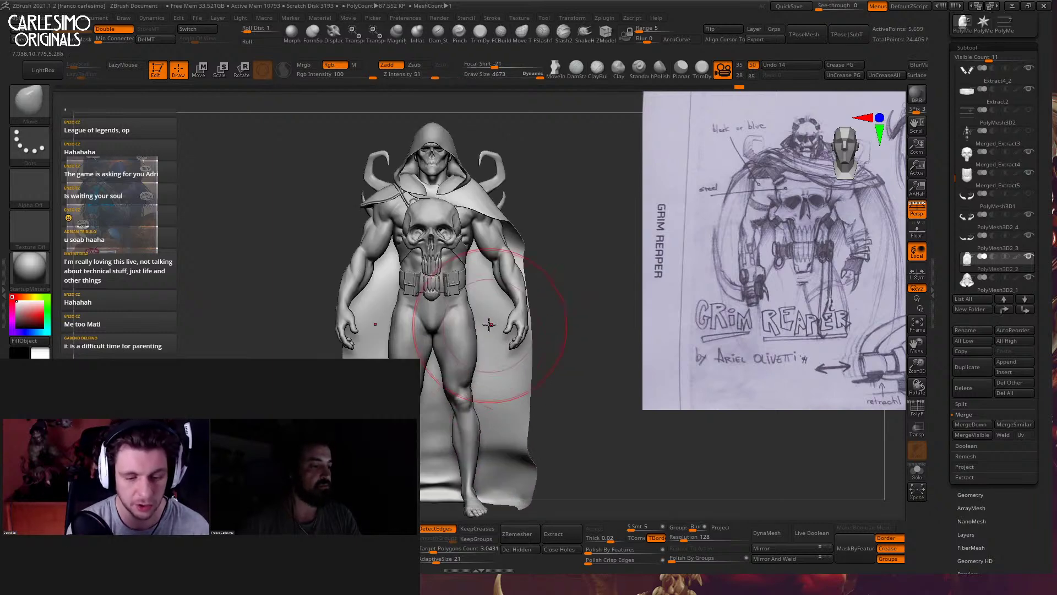
Reposition the reference sheet in Spotlight over the canvas so that all of its sketches can be examined
alt+right_drag(463, 380, 458, 330)
key(z)
mouse_move(854, 250)
mouse_down()
mouse_move(600, 246)
mouse_move(469, 279)
mouse_up()
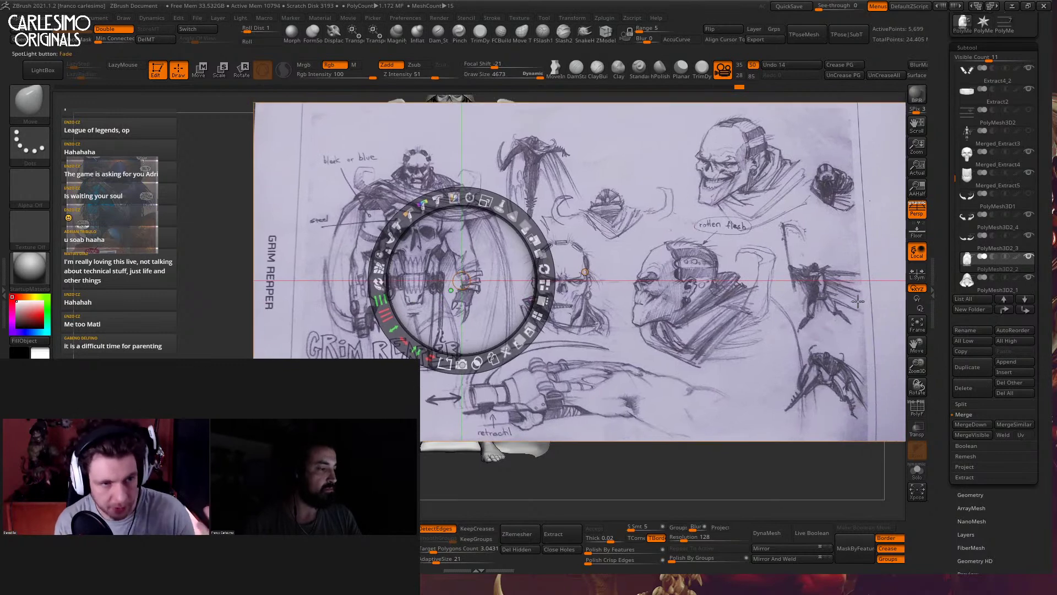
Reposition the reference sheet in Spotlight so the main character sketch sits beside the sculpt, and finish editing it
mouse_move(836, 361)
mouse_down()
mouse_move(799, 328)
mouse_move(789, 360)
mouse_move(566, 366)
mouse_move(474, 400)
mouse_move(745, 357)
mouse_up()
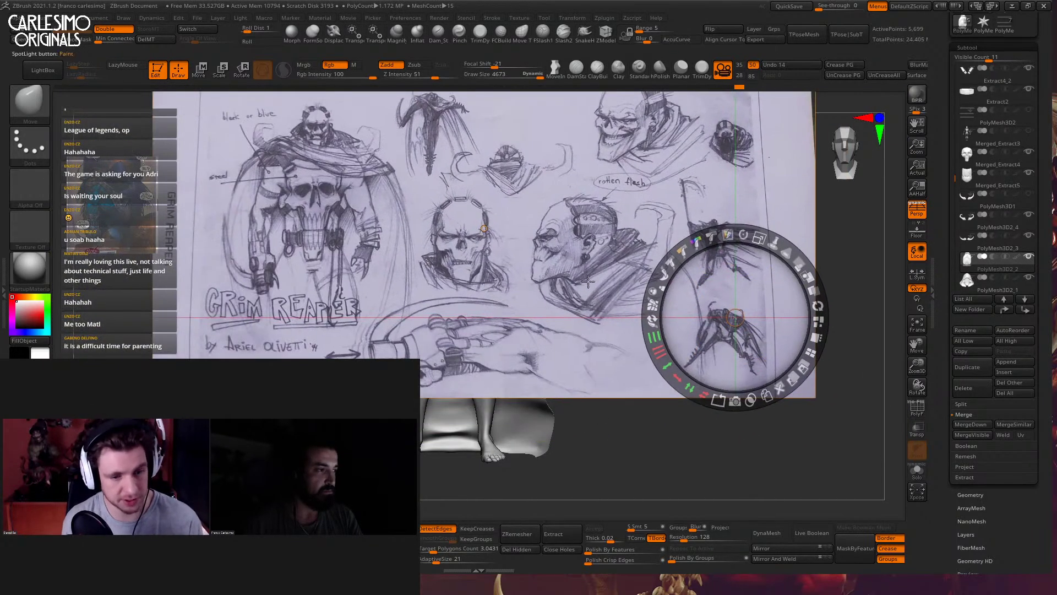
drag(558, 306, 737, 303)
key(z)
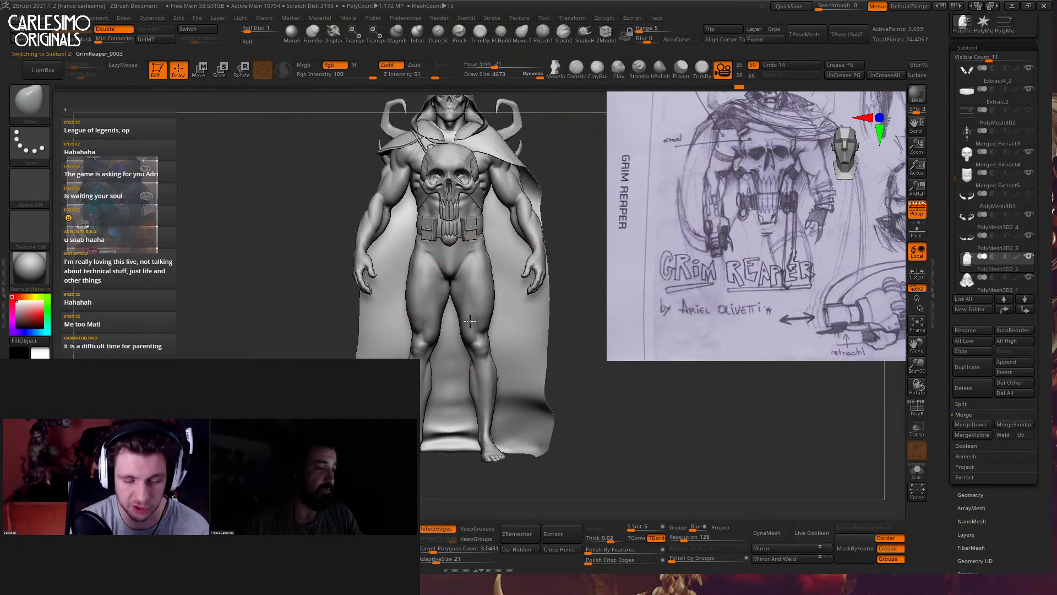
Make the body subtool active and rotate its legs outward from the hips into a wider stance
alt+click(476, 284)
ctrl+right_drag(476, 284, 481, 307)
key(r)
key(ctrl+d)
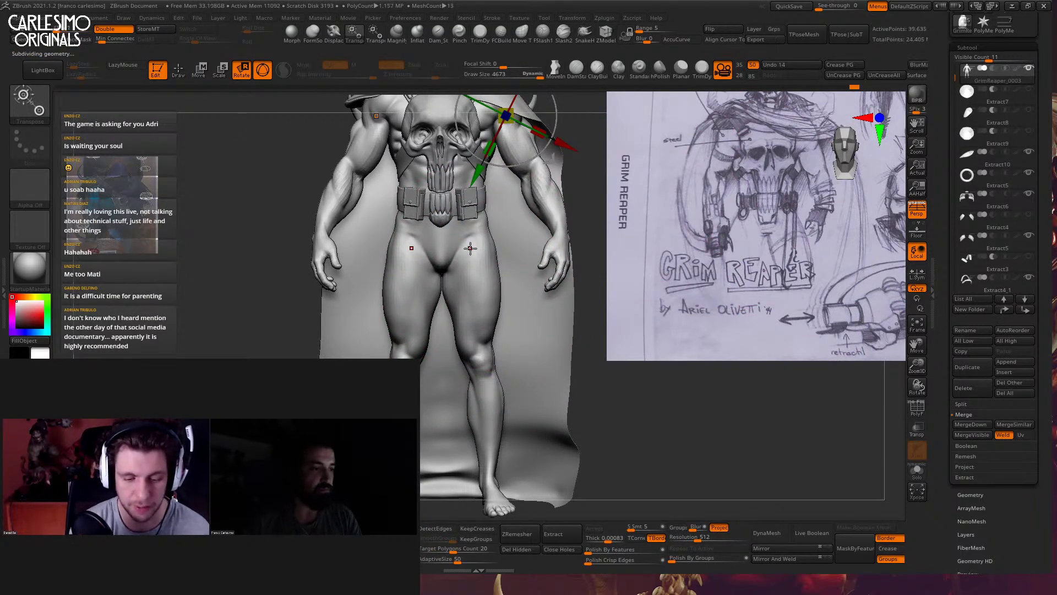
ctrl+drag(466, 237, 496, 291)
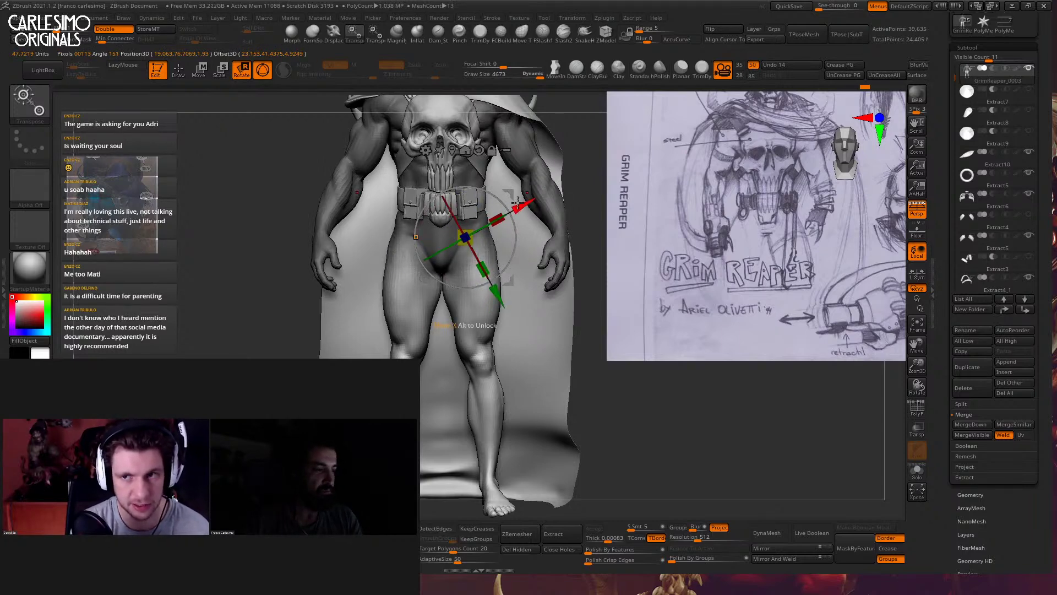
alt+drag(513, 196, 522, 222)
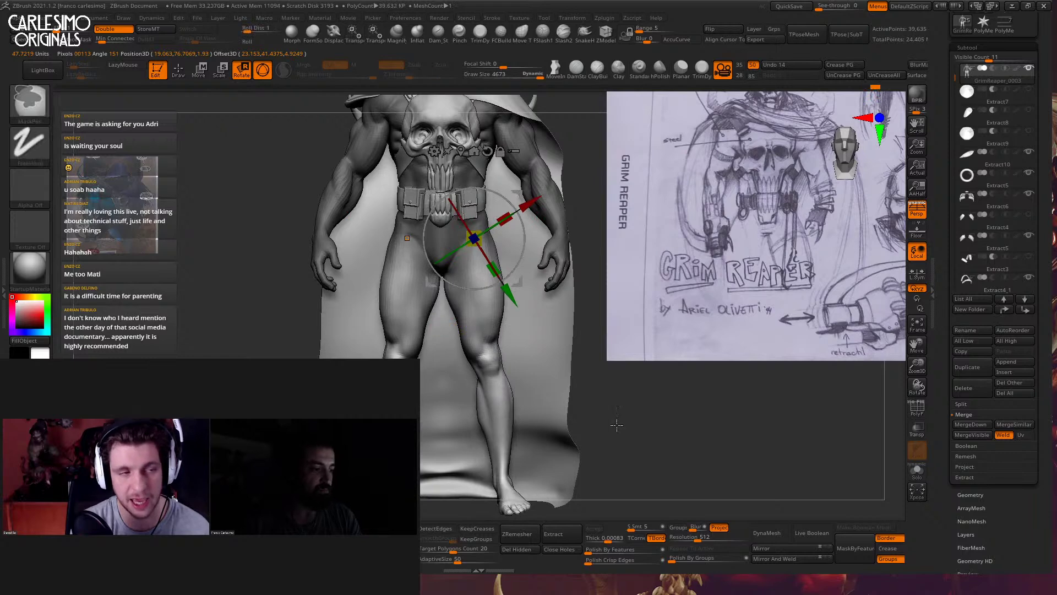
Clear the mask, isolate the body in Solo mode and turn off the perspective view
ctrl+drag(616, 425, 626, 436)
alt+drag(594, 390, 578, 309)
key(alt+s)
alt+drag(528, 275, 436, 440)
click(917, 210)
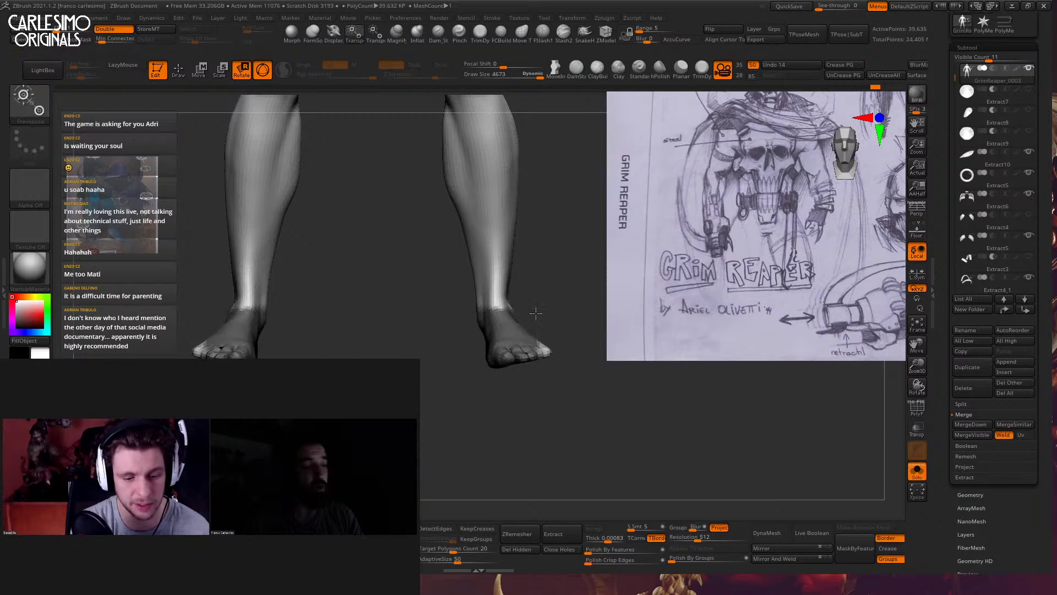
Mask the whole body except the feet using the MaskLasso brush and an inverted mask
ctrl+click(39, 114)
click(215, 163)
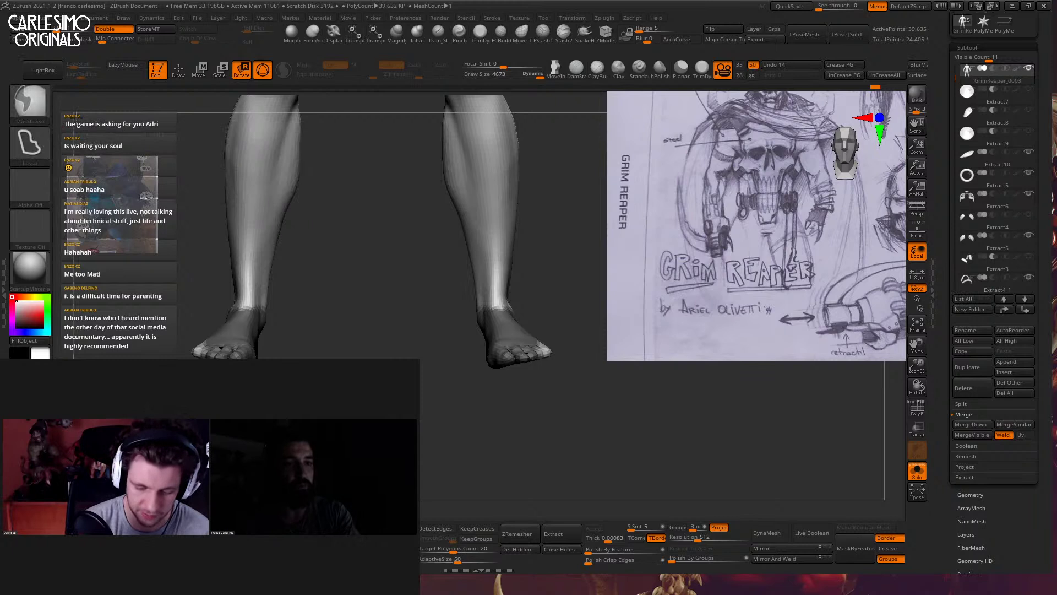
mouse_move(536, 302)
ctrl+mouse_down()
mouse_move(448, 365)
mouse_move(543, 307)
ctrl+mouse_up()
ctrl+click(543, 307)
ctrl+click(509, 323)
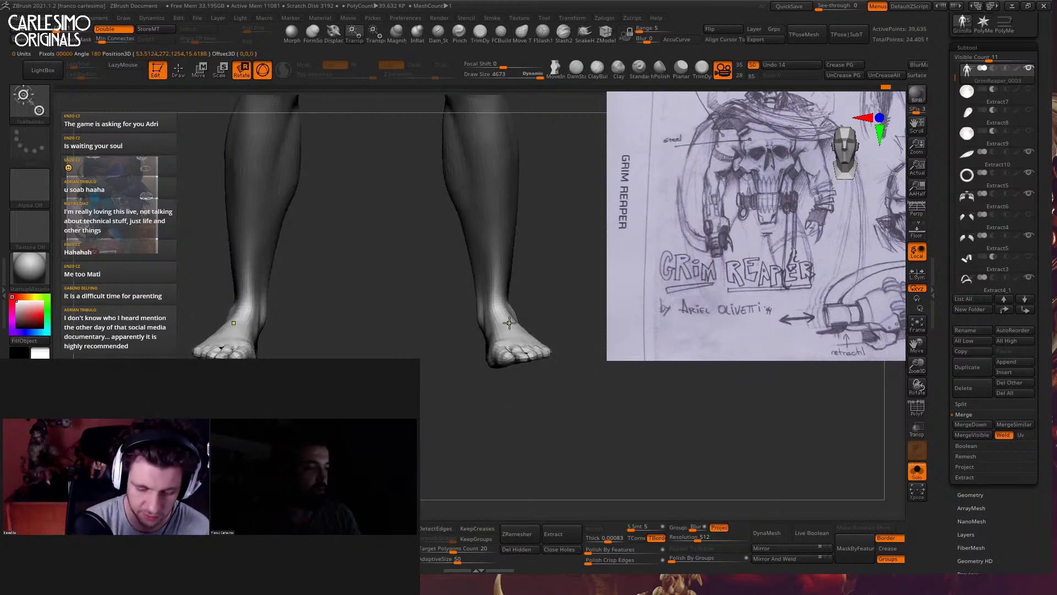
Rotate and move the unmasked feet so they line up under the spread legs, and clear the mask
ctrl+right_drag(510, 323, 500, 314)
key(w)
drag(496, 312, 514, 381)
drag(536, 280, 542, 289)
scroll(542, 289, down, 3)
ctrl+drag(512, 375, 517, 381)
scroll(518, 381, down, 2)
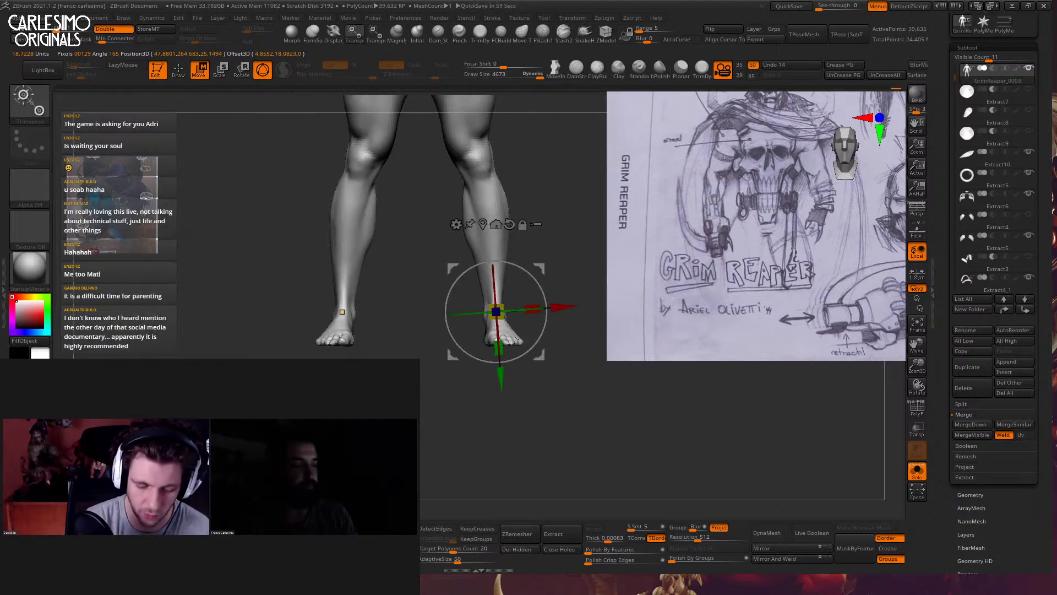
Reshape the inner knees and inner calves with the Move brush at a dynamic draw size of 1504
mouse_move(529, 259)
ctrl+right_down()
mouse_move(533, 307)
mouse_move(512, 298)
ctrl+right_up()
key(q)
key(space)
key(space)
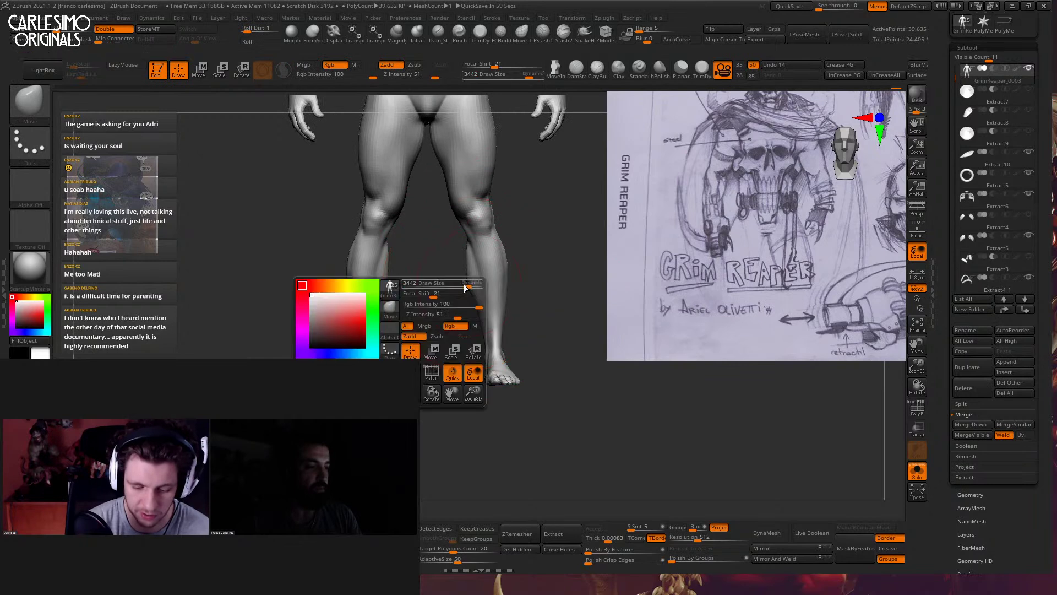
key(space)
drag(478, 284, 450, 294)
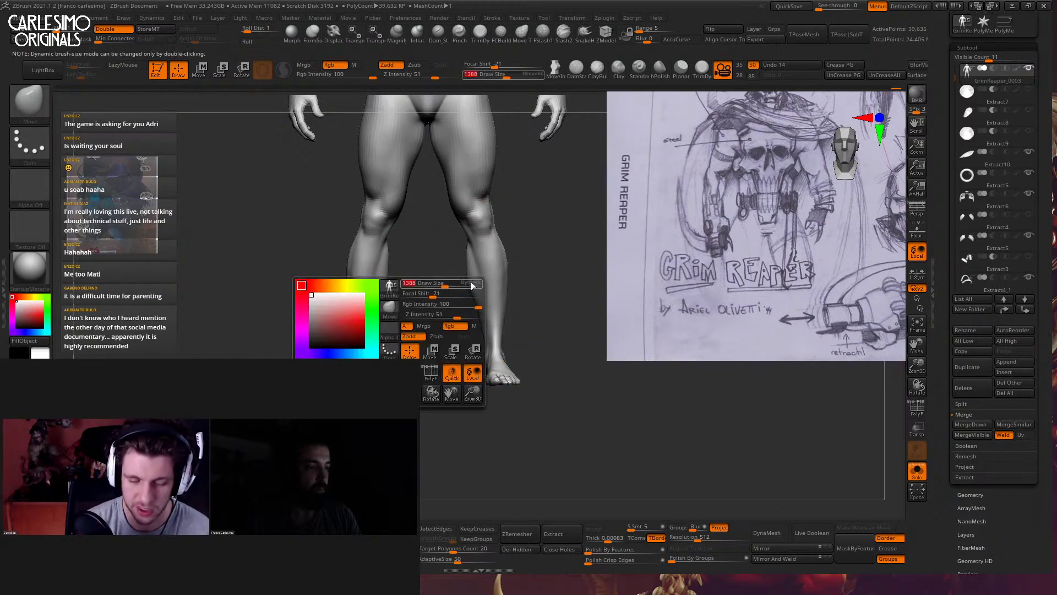
click(461, 284)
ctrl+right_drag(477, 269, 480, 317)
key(space)
mouse_move(475, 310)
mouse_down()
mouse_move(461, 309)
mouse_move(464, 270)
mouse_up()
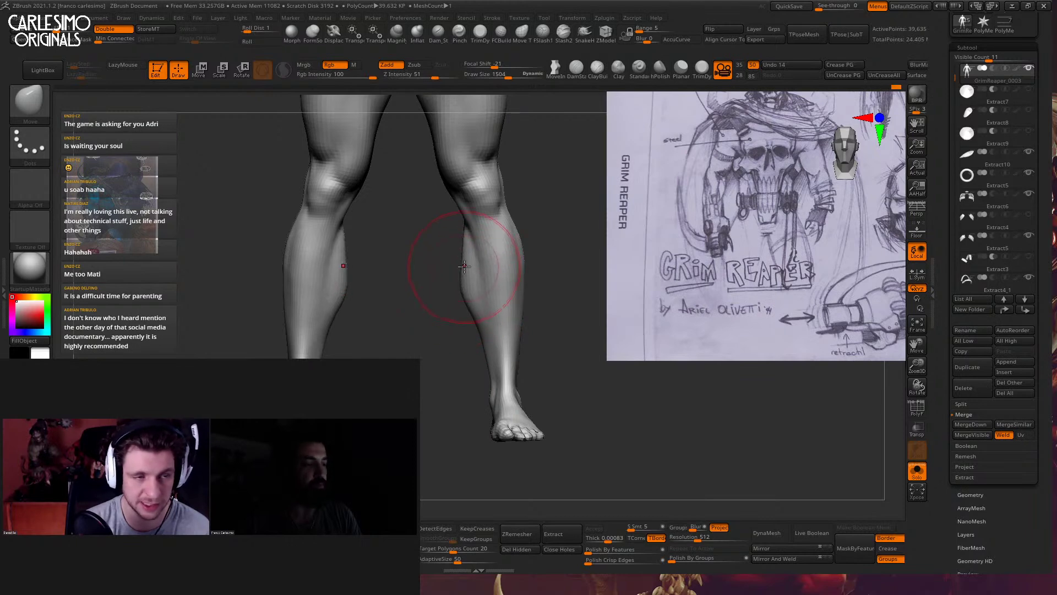
ctrl+right_drag(462, 289, 492, 280)
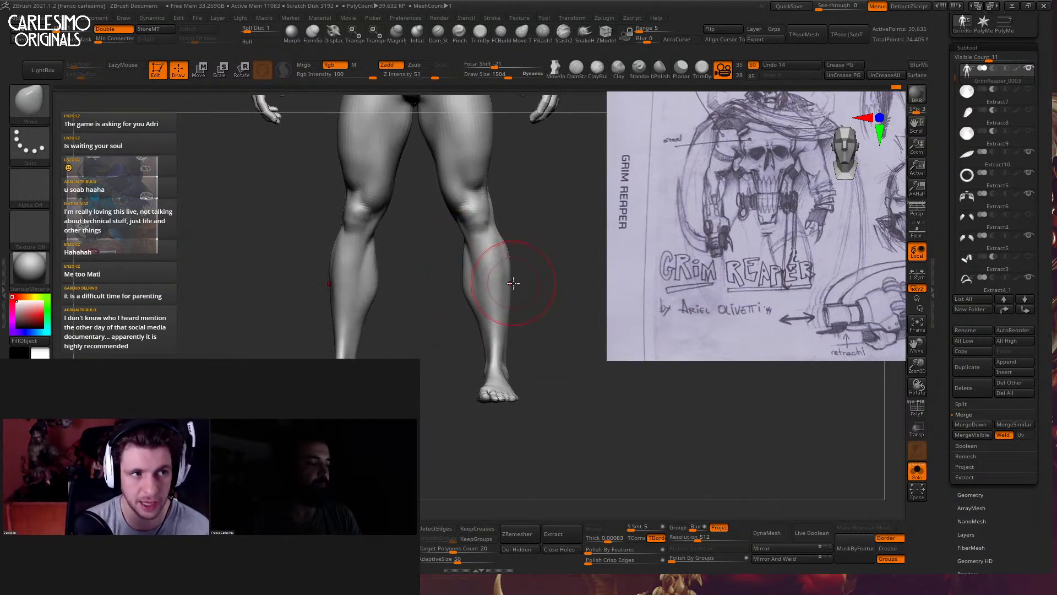
Adjust the outer calf silhouette below the knees with the Move brush at draw size 1504
drag(510, 277, 517, 280)
right_drag(519, 276, 514, 280)
drag(513, 281, 518, 278)
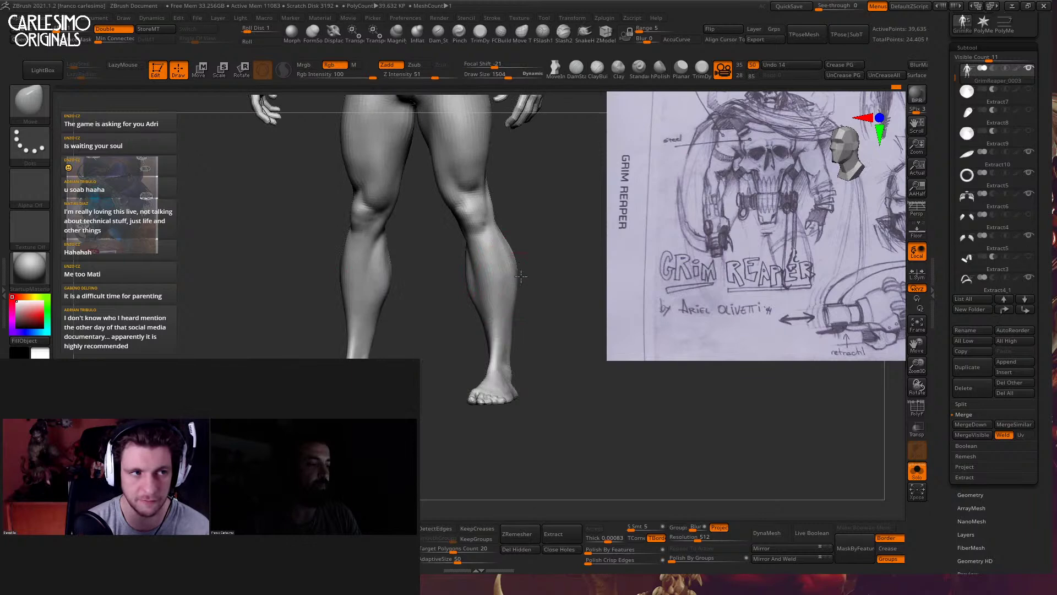
shift+right_drag(520, 278, 530, 264)
drag(518, 251, 513, 252)
mouse_move(509, 276)
ctrl+right_down()
mouse_move(499, 331)
mouse_move(503, 255)
mouse_move(524, 257)
mouse_move(496, 258)
ctrl+right_up()
Build up volume along the shins and calves with the ClayBuildup brush, reducing the draw size from 600
key(b)
key(c)
key(b)
right_drag(406, 269, 369, 331)
right_drag(374, 379, 374, 314)
key(space)
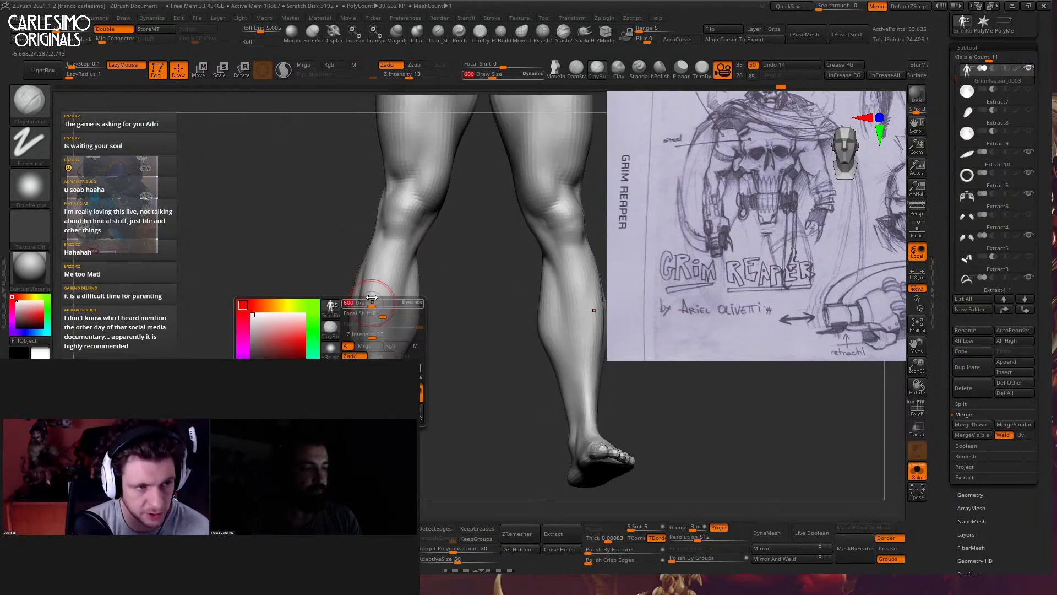
drag(378, 302, 373, 302)
mouse_move(373, 309)
right_down()
mouse_move(378, 298)
mouse_move(382, 326)
mouse_move(365, 315)
mouse_move(373, 336)
right_up()
drag(372, 336, 370, 353)
mouse_move(370, 353)
right_down()
mouse_move(377, 347)
mouse_move(371, 374)
right_up()
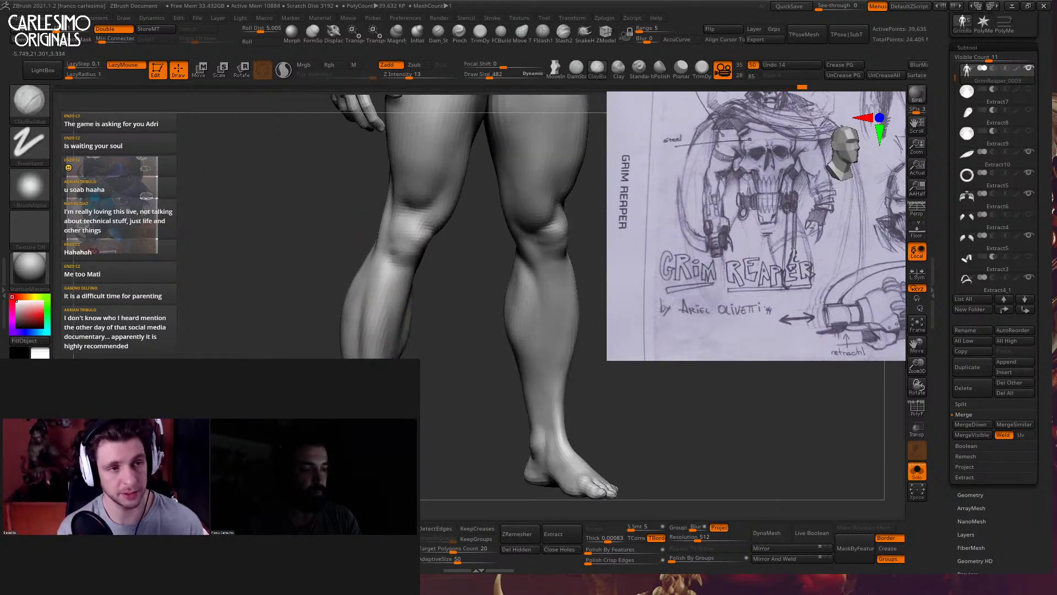
mouse_move(376, 270)
right_down()
mouse_move(417, 276)
mouse_move(433, 261)
right_up()
Carve the muscle separations along the front and inner side of the calves with the DamStandard brush
key(b)
key(d)
key(s)
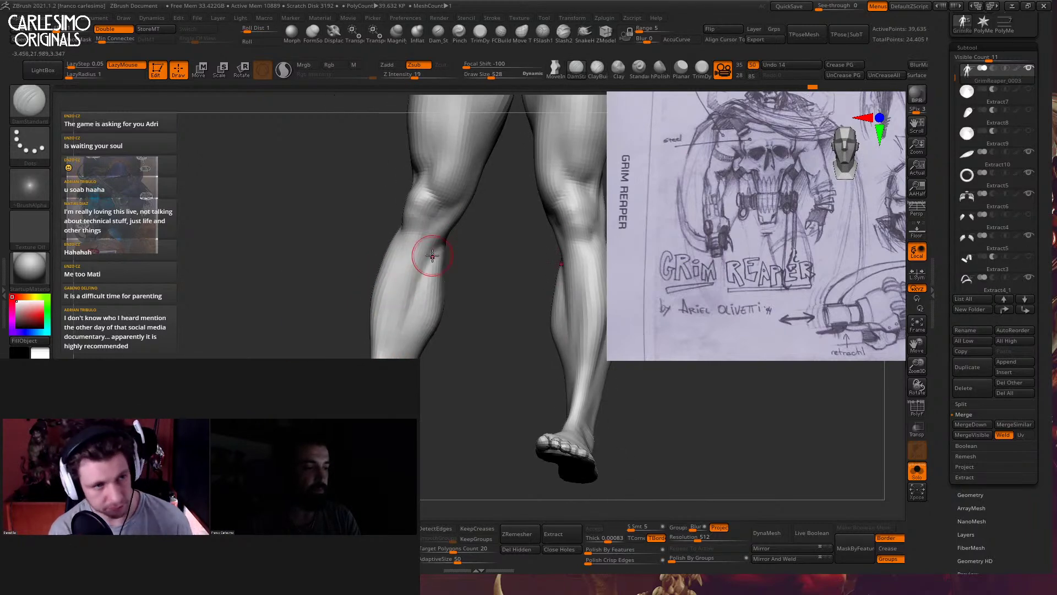
drag(433, 256, 406, 339)
right_drag(403, 308, 416, 324)
drag(420, 263, 395, 347)
right_drag(394, 284, 405, 293)
Soften the carved calf separations with the Smooth brush
key(space)
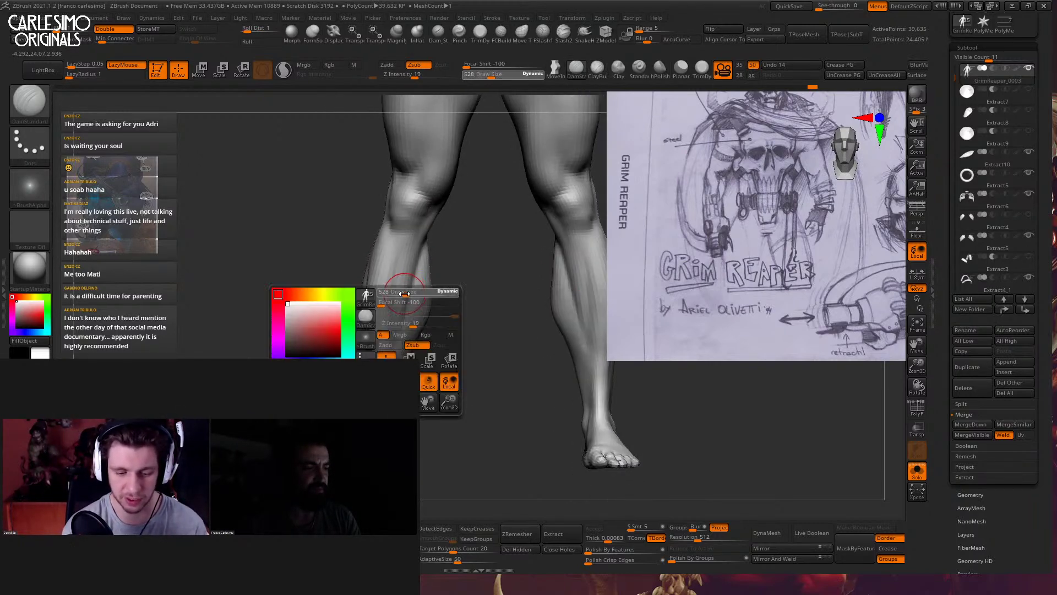
key(shift)
right_drag(401, 348, 413, 278)
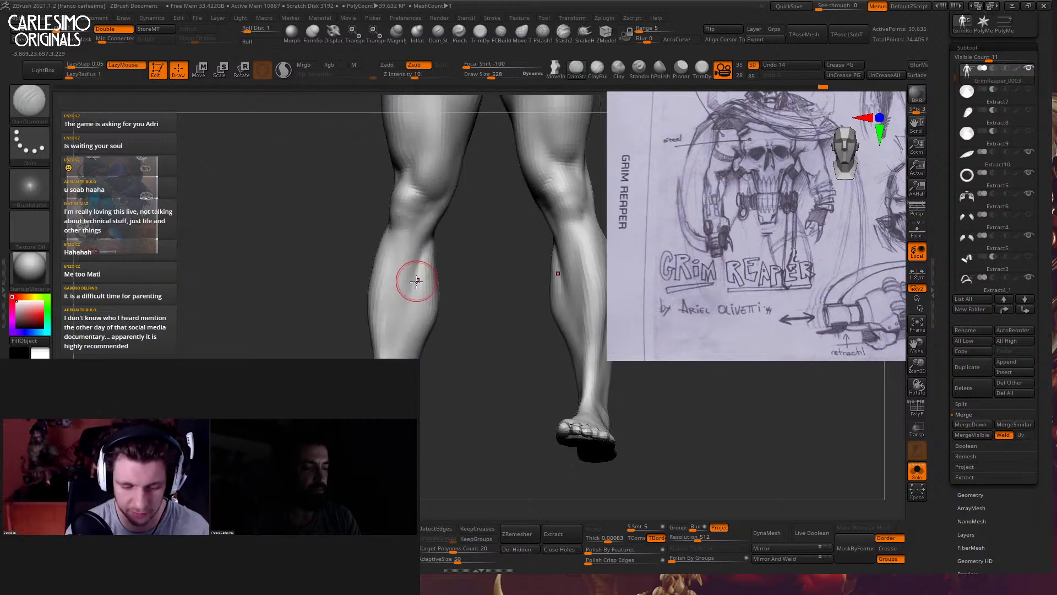
mouse_move(398, 349)
right_down()
mouse_move(403, 386)
mouse_move(402, 325)
right_up()
Add clay to the calves and shins with the ClayBuildup brush and blend it with Smooth
key(b)
key(c)
key(b)
drag(398, 402, 406, 280)
right_drag(404, 281, 417, 294)
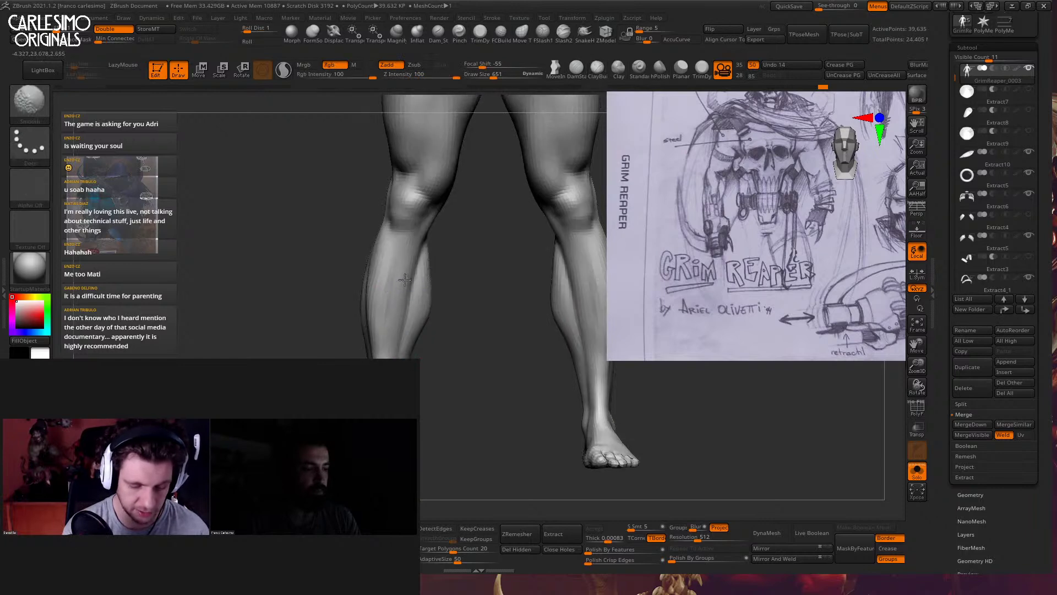
right_click(380, 380)
mouse_move(396, 341)
right_down()
mouse_move(406, 358)
mouse_move(385, 353)
mouse_move(405, 267)
mouse_move(406, 283)
mouse_move(465, 342)
mouse_move(510, 325)
mouse_move(568, 420)
mouse_move(641, 433)
right_up()
Turn off Solo mode to show the full character and change the document background to light grey
key(alt+s)
alt+right_drag(733, 269, 693, 265)
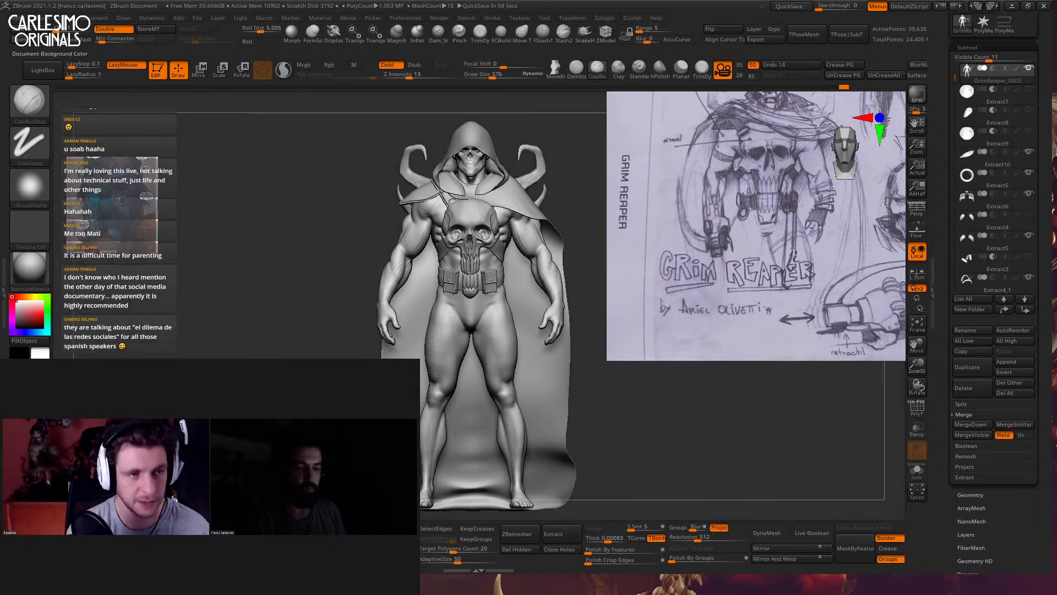
drag(23, 356, 16, 310)
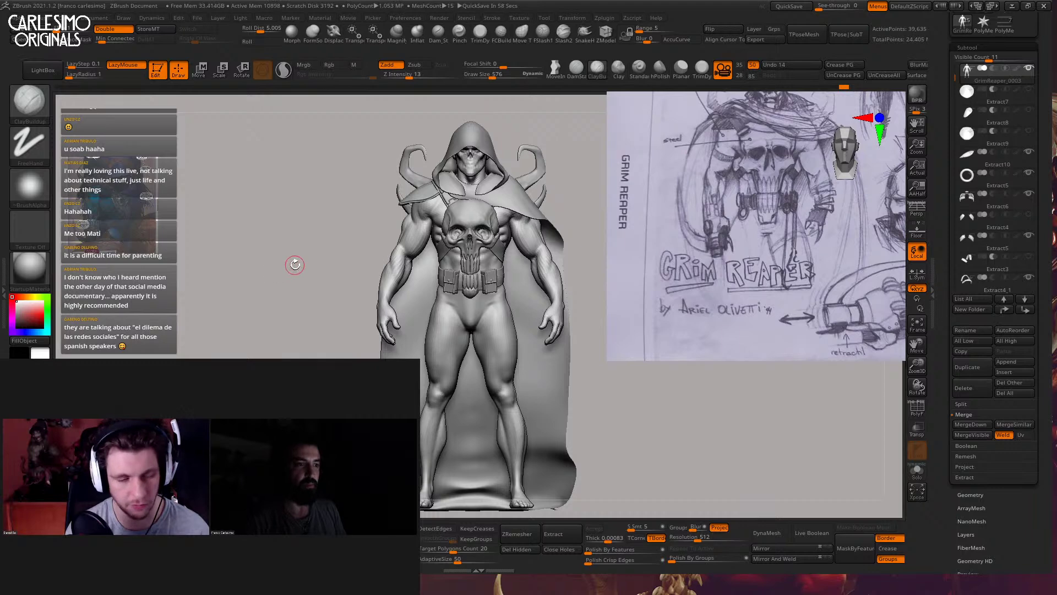
drag(295, 265, 289, 266)
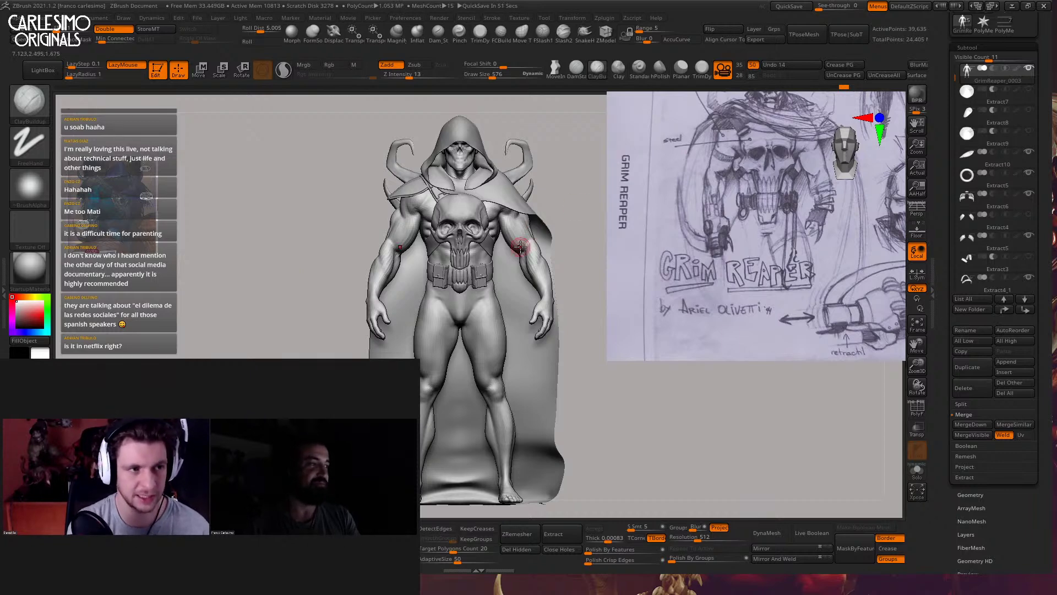
Isolate the body in Solo mode and subdivide its mesh for finer anatomy detail
alt+right_drag(410, 248, 405, 303)
key(alt+s)
key(shift+f)
key(shift+f)
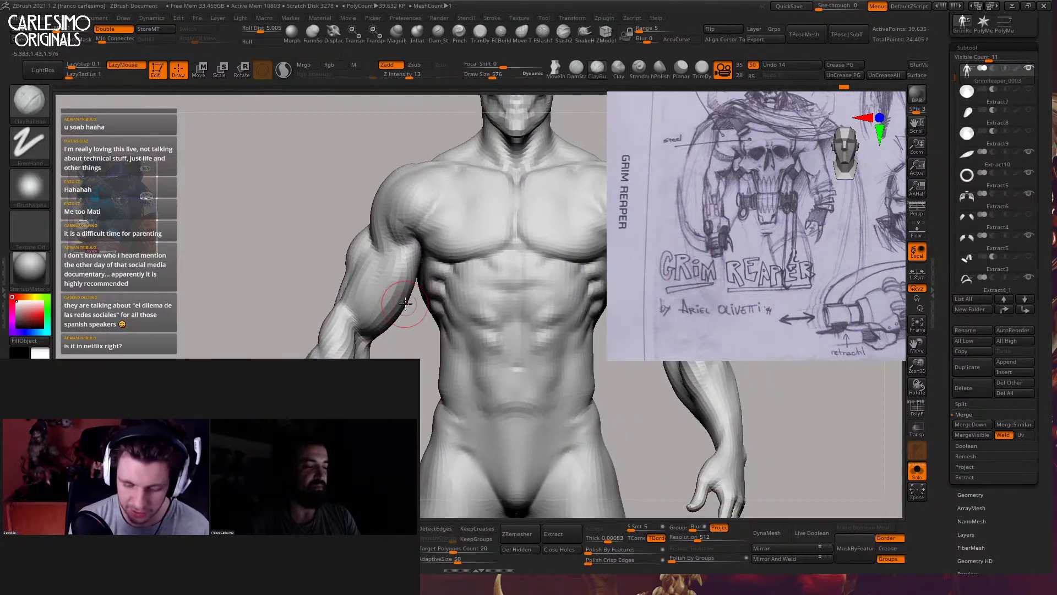
key(ctrl+d)
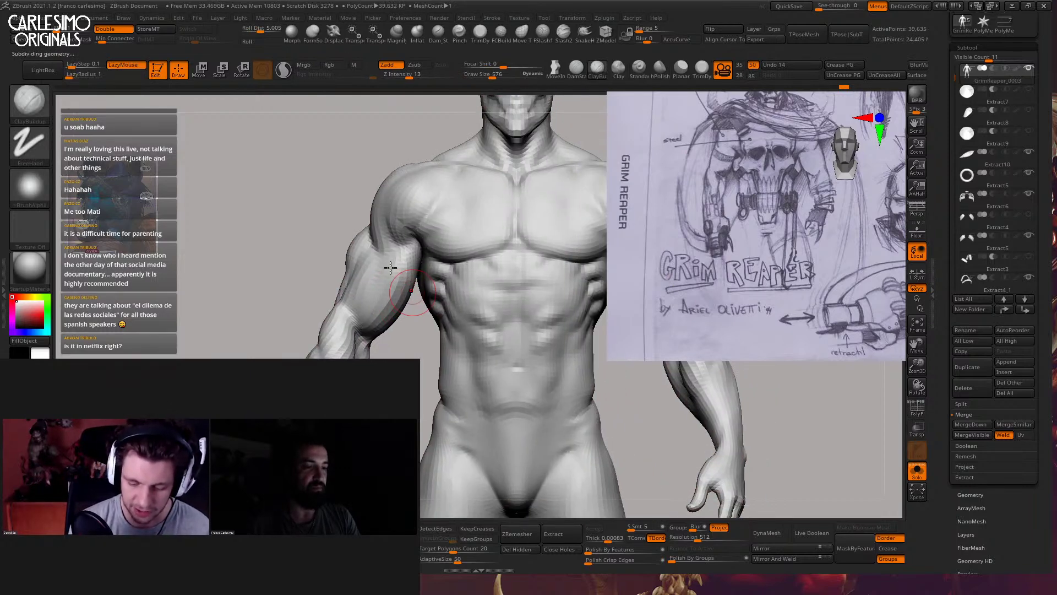
mouse_move(390, 289)
right_down()
mouse_move(498, 272)
mouse_move(496, 280)
mouse_move(452, 288)
mouse_move(458, 253)
right_up()
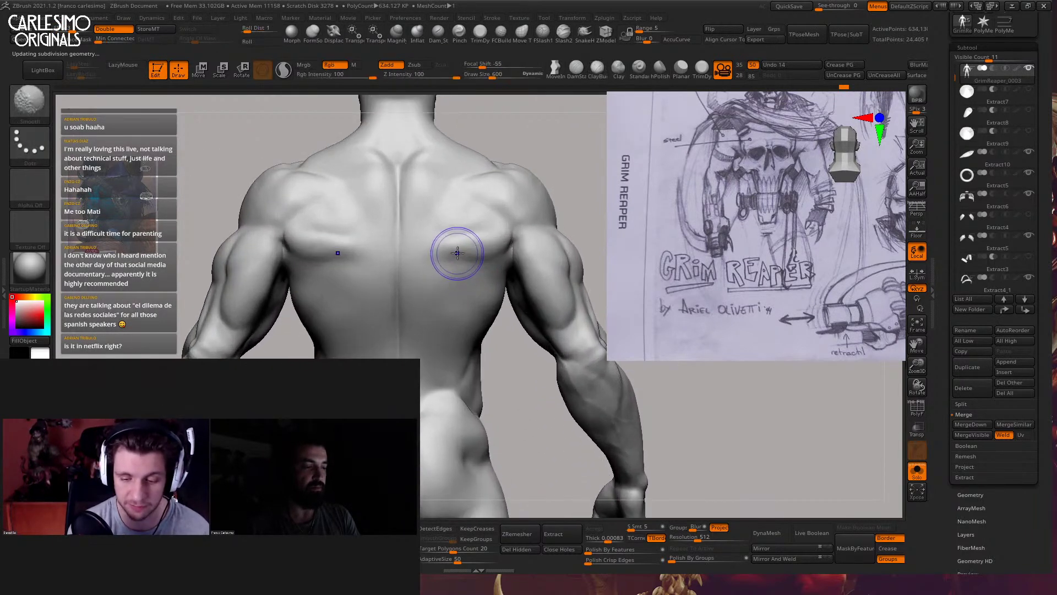
Examine the back's wireframe at a lower subdivision level
key(shift+d)
key(shift+d)
key(shift+f)
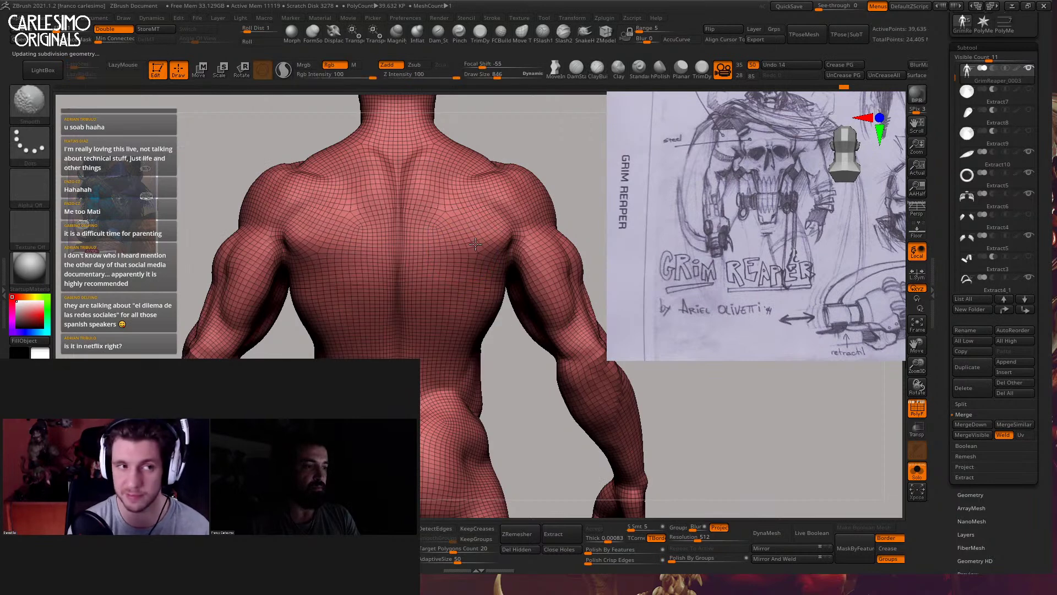
Hide the wireframe, return to the highest subdivision level and deepen the spine groove with the DamStandard brush
key(b)
key(d)
key(s)
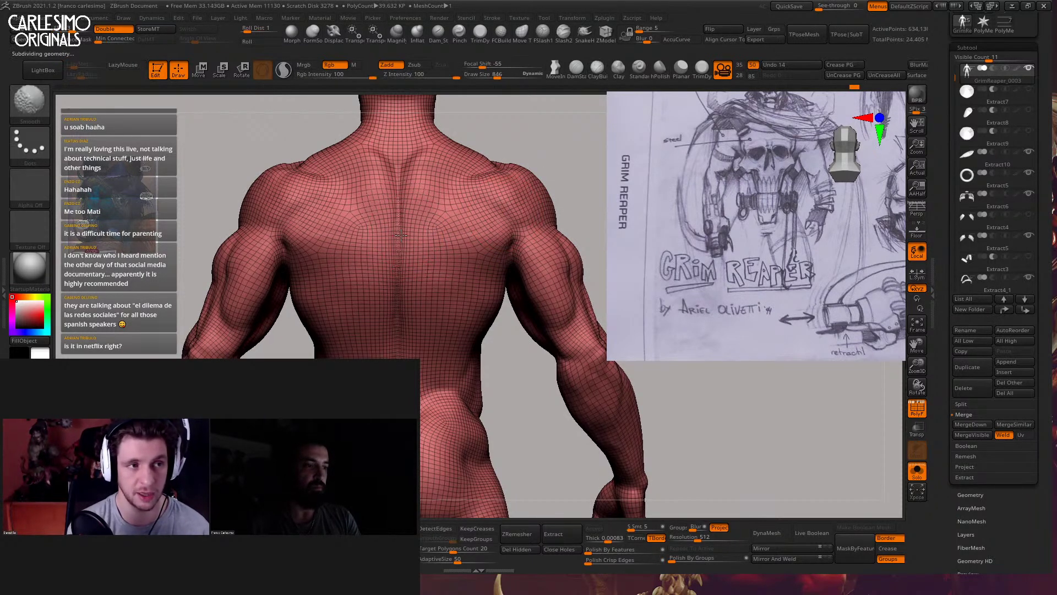
key(shift+f)
key(d)
key(d)
drag(407, 272, 403, 358)
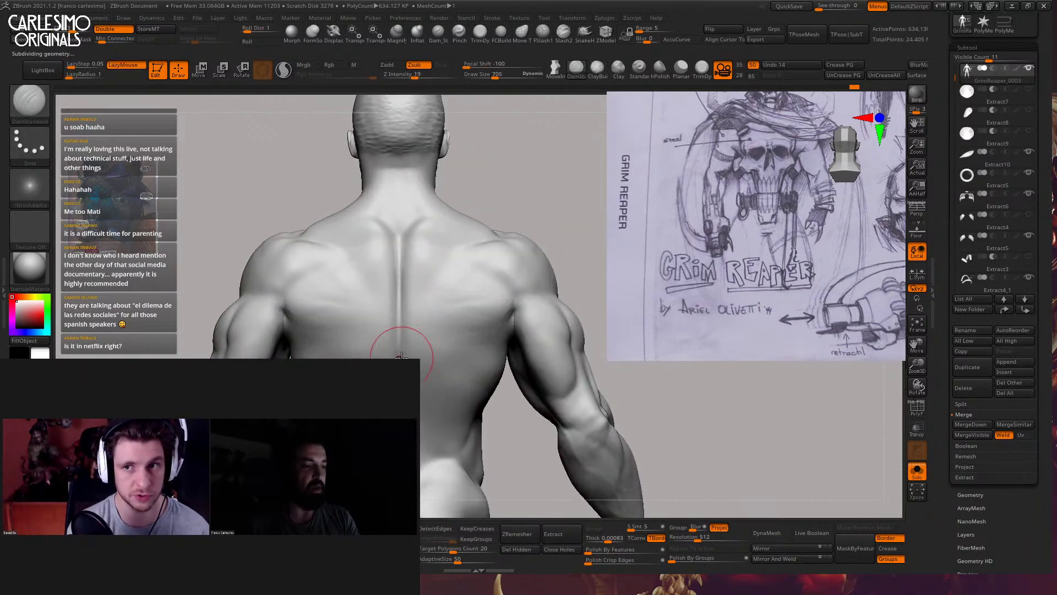
alt+right_drag(401, 349, 401, 283)
Carve the V-shaped lower edges of the trapezius toward the spine with DamStandard and smooth them
drag(379, 353, 361, 376)
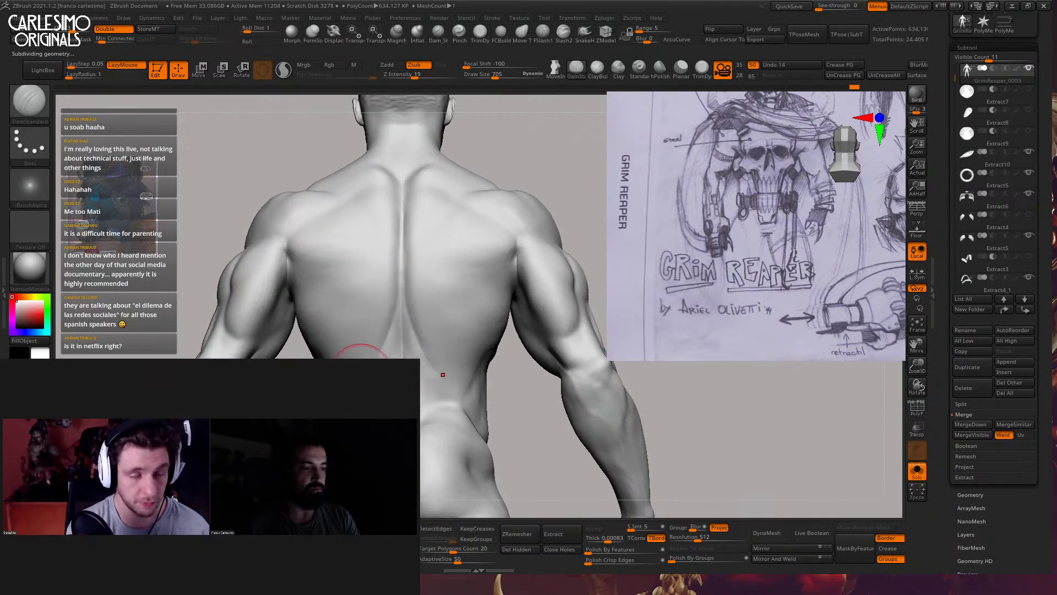
right_drag(358, 373, 385, 364)
drag(393, 315, 374, 364)
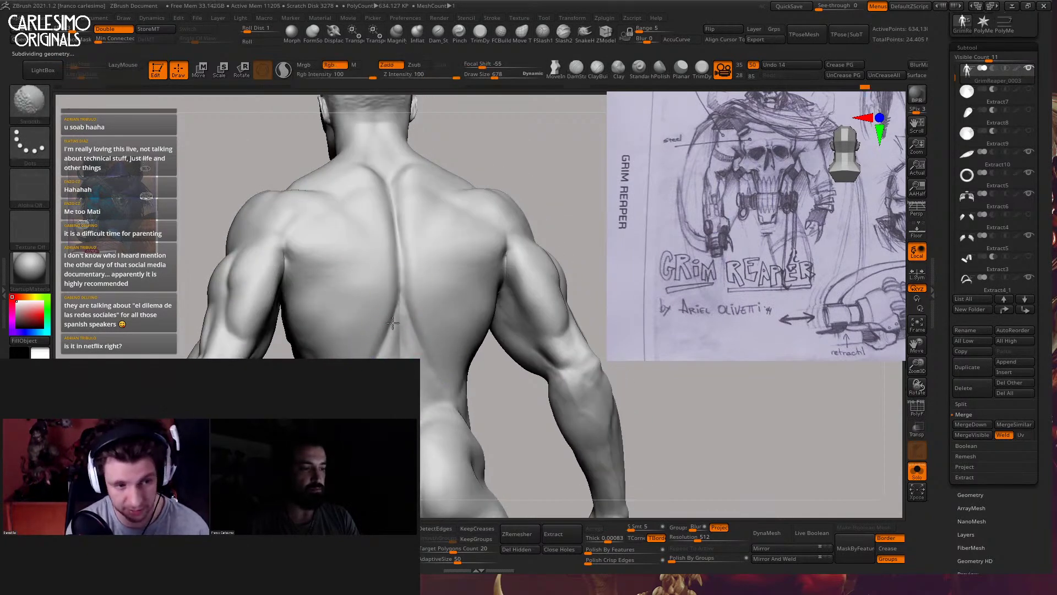
shift+right_drag(392, 342, 390, 294)
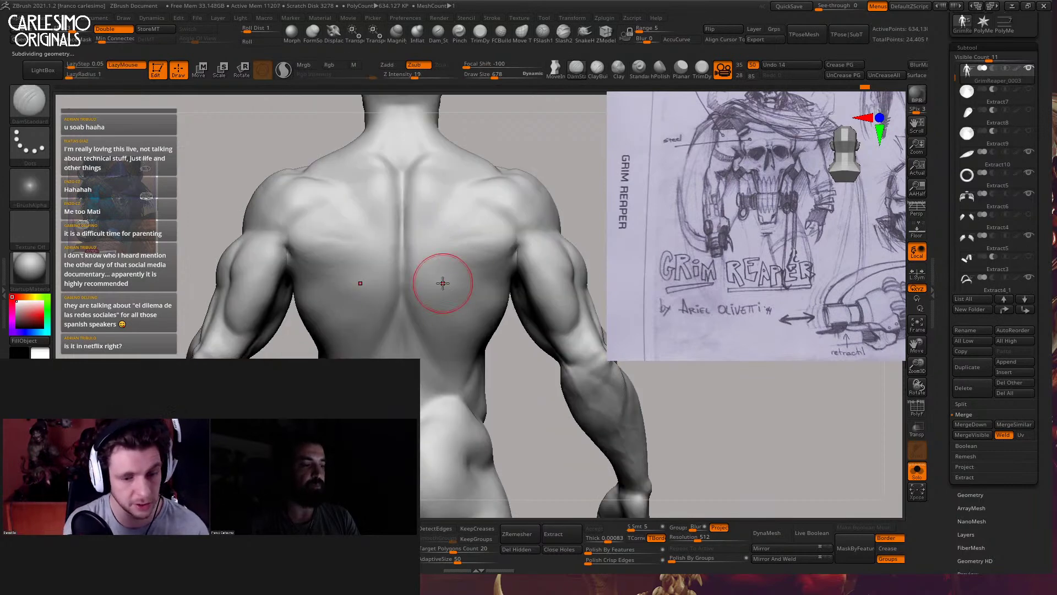
alt+right_drag(422, 255, 427, 302)
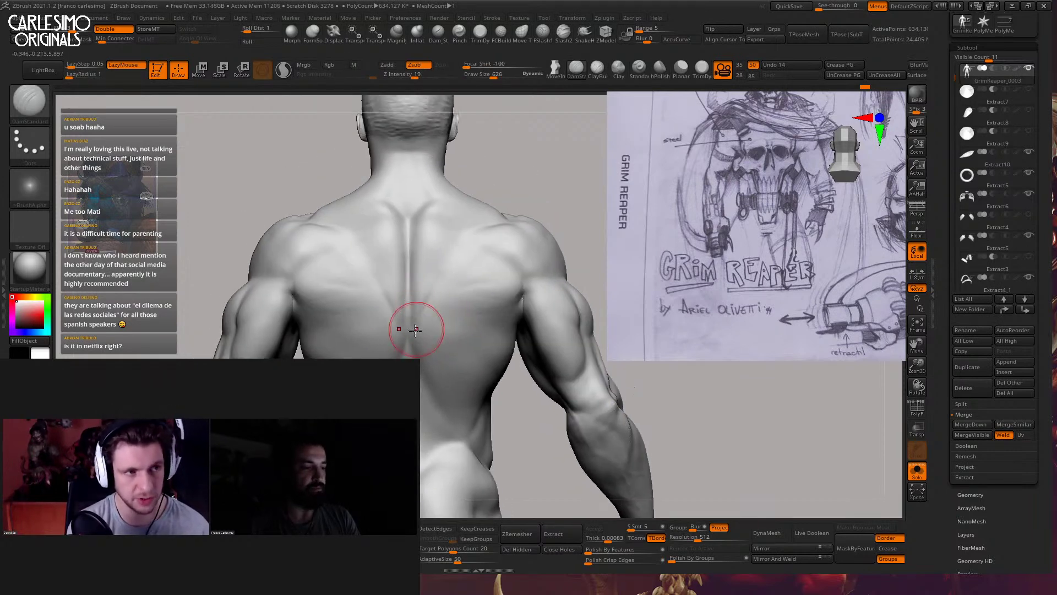
Define the inner edges of the shoulder blades with the DamStandard brush at draw size 600
right_drag(461, 222, 461, 244)
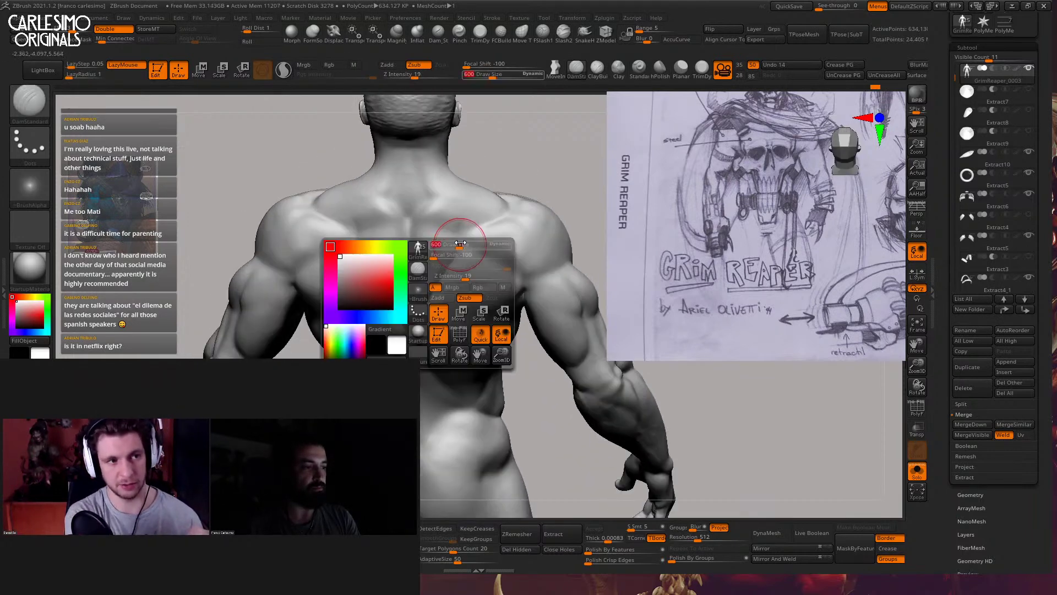
click(461, 246)
mouse_move(459, 240)
mouse_down()
mouse_move(469, 228)
mouse_move(455, 261)
mouse_up()
right_drag(456, 263, 456, 243)
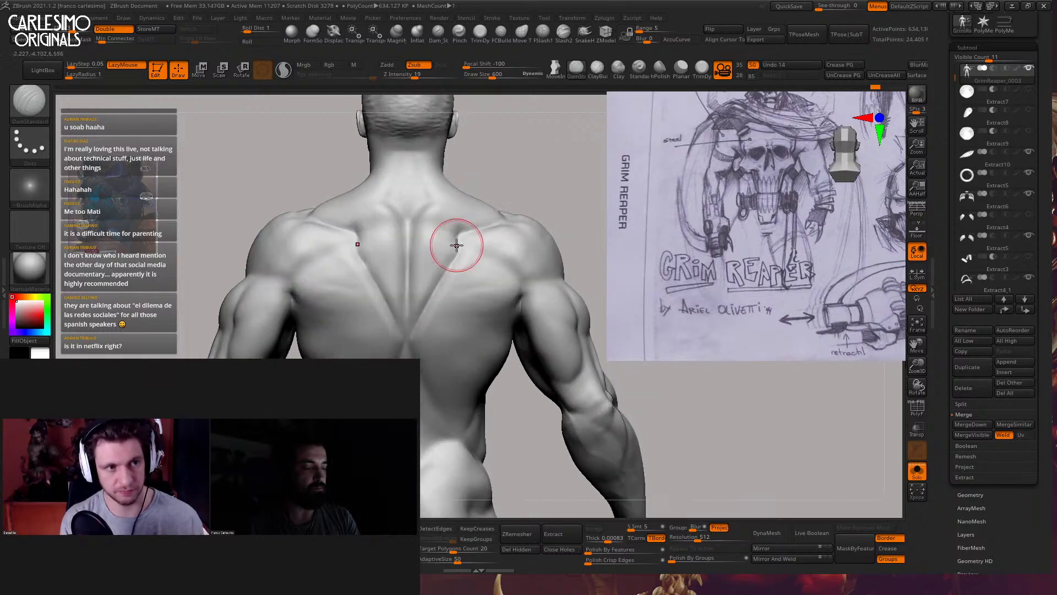
Soften the lower trapezius borders and the inner shoulder-blade edges along the spine with the Smooth brush at draw size 576
key(space)
click(439, 306)
drag(444, 286, 413, 354)
key(1)
ctrl+right_drag(428, 291, 428, 310)
mouse_move(429, 305)
mouse_down()
mouse_move(430, 242)
mouse_move(413, 314)
mouse_move(448, 242)
mouse_move(425, 252)
mouse_move(437, 276)
mouse_move(434, 337)
mouse_up()
mouse_move(433, 331)
ctrl+right_down()
mouse_move(435, 239)
mouse_move(442, 303)
ctrl+right_up()
mouse_move(445, 266)
mouse_down()
mouse_move(423, 300)
mouse_move(452, 282)
mouse_move(415, 300)
mouse_move(447, 283)
mouse_move(429, 303)
mouse_up()
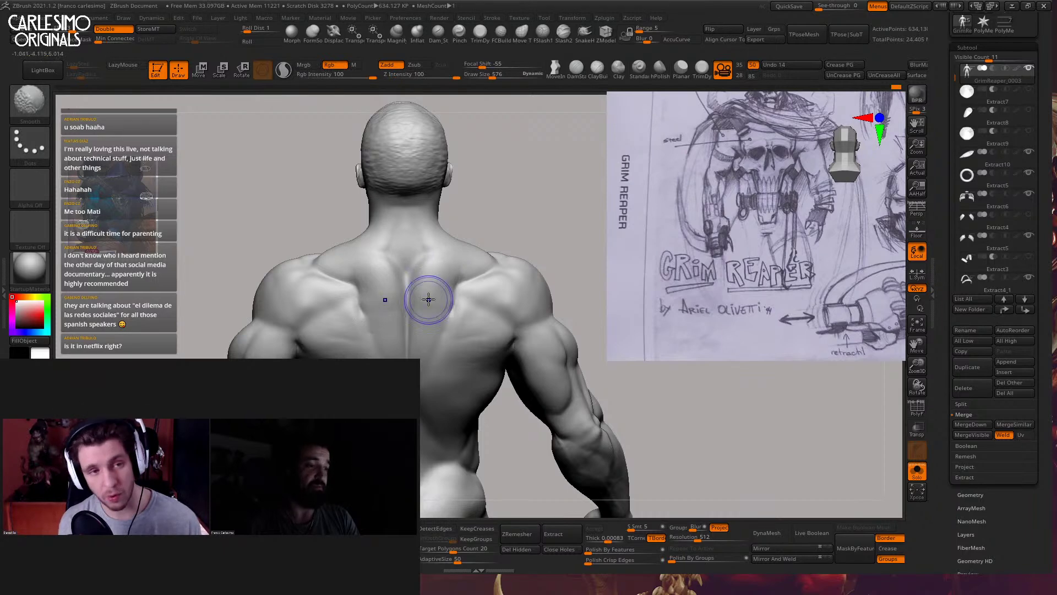
Add light ClayTubes volume to the upper trapezius between the shoulder blades and smooth it
mouse_move(429, 302)
right_down()
mouse_move(465, 262)
mouse_move(458, 302)
mouse_move(415, 283)
right_up()
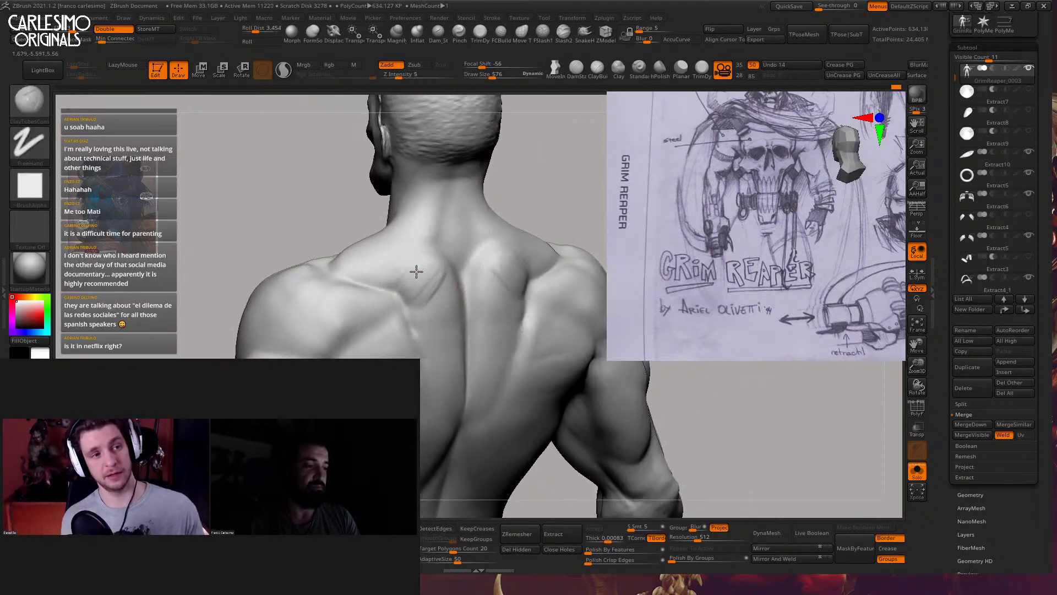
key(shift)
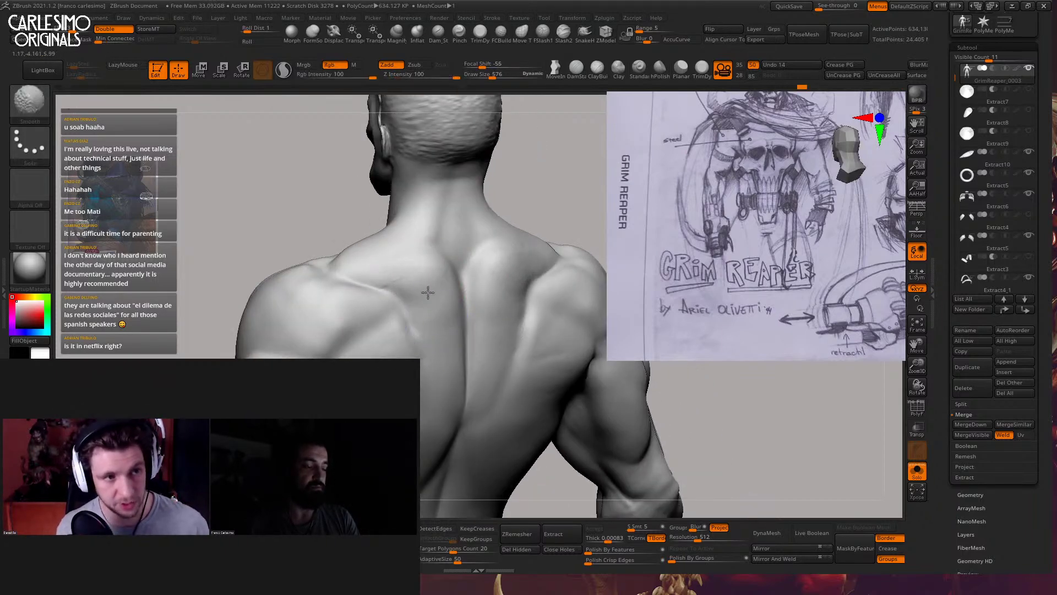
mouse_move(424, 288)
right_down()
mouse_move(468, 265)
mouse_move(488, 230)
right_up()
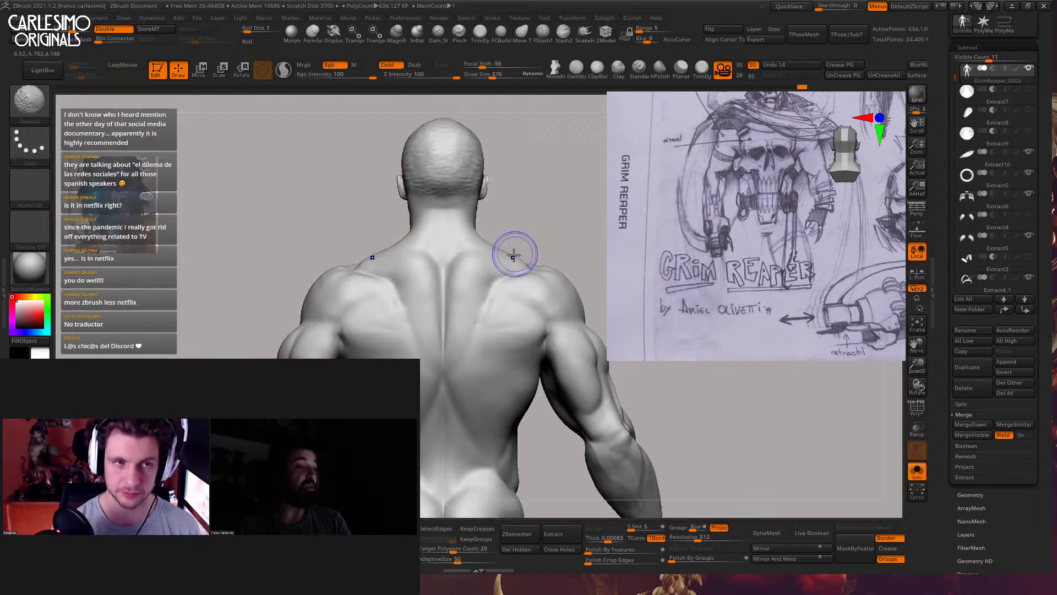
Build up the upper trapezius toward the neck base with ClayBuildup and blend it by smoothing
drag(514, 250, 518, 271)
mouse_move(522, 269)
alt+right_down()
mouse_move(514, 288)
mouse_move(521, 260)
mouse_move(472, 292)
mouse_move(484, 270)
mouse_move(472, 306)
alt+right_up()
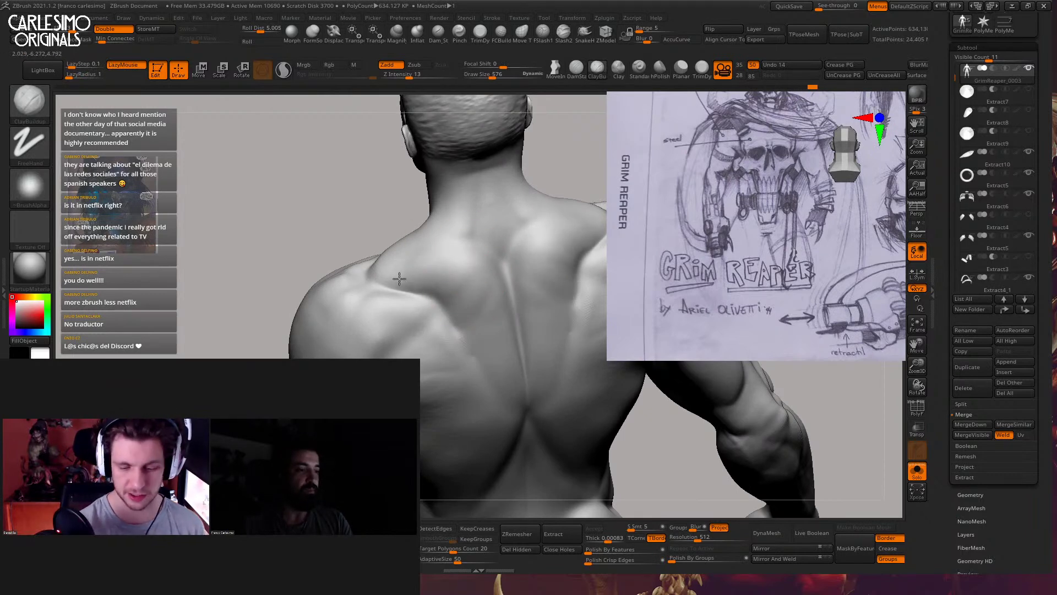
key(shift)
mouse_move(461, 228)
right_down()
mouse_move(458, 265)
mouse_move(487, 243)
mouse_move(443, 334)
right_up()
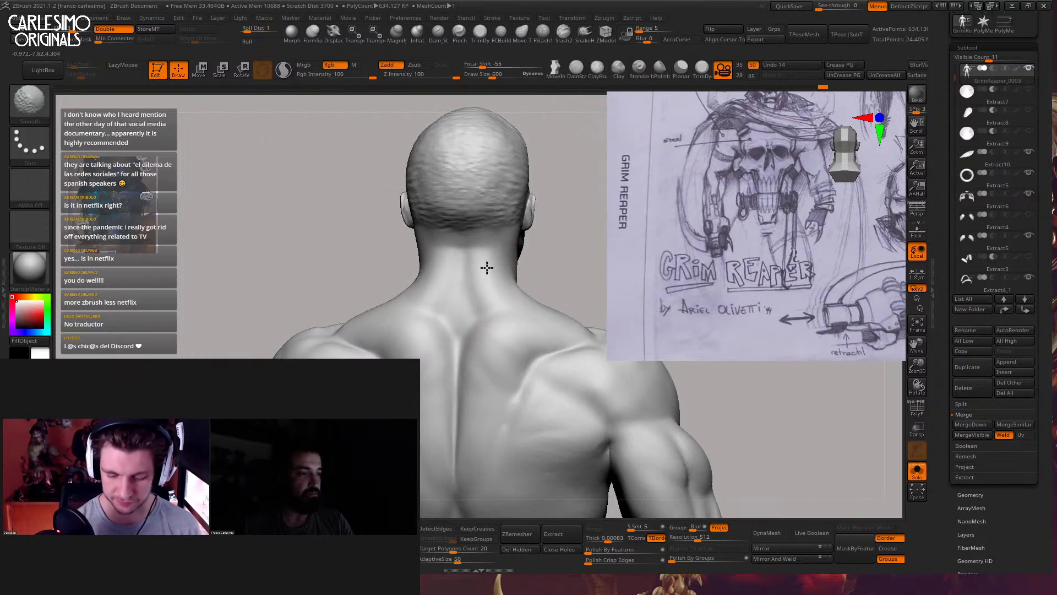
mouse_move(486, 266)
right_down()
mouse_move(495, 295)
mouse_move(524, 302)
mouse_move(480, 262)
mouse_move(478, 302)
right_up()
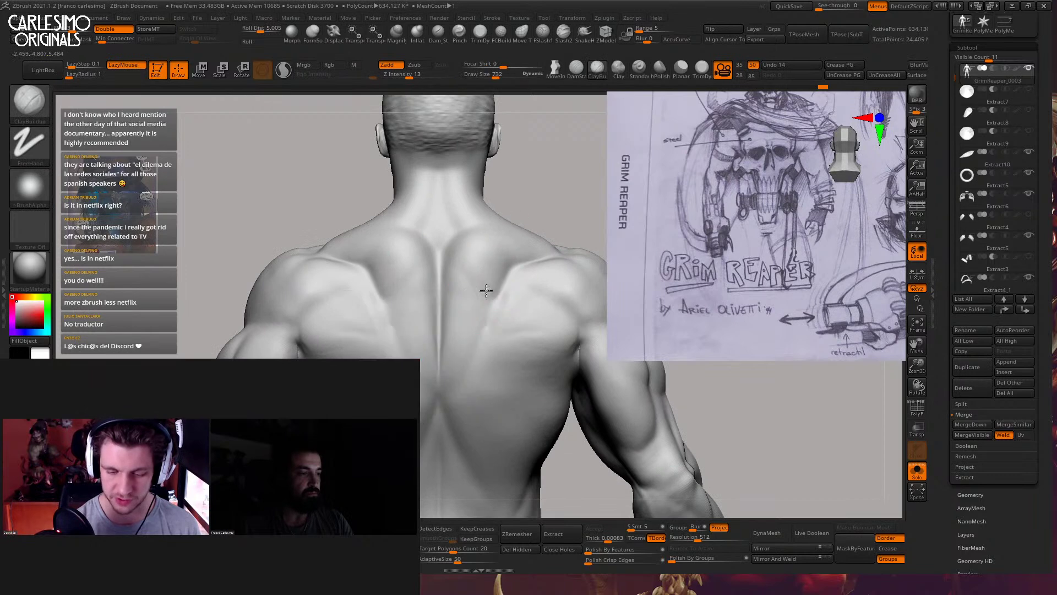
Fill out the middle and lower trapezius beside the spine with ClayBuildup at draw size 505
key(space)
drag(522, 289, 504, 289)
mouse_move(503, 297)
alt+right_down()
mouse_move(511, 237)
mouse_move(479, 292)
alt+right_up()
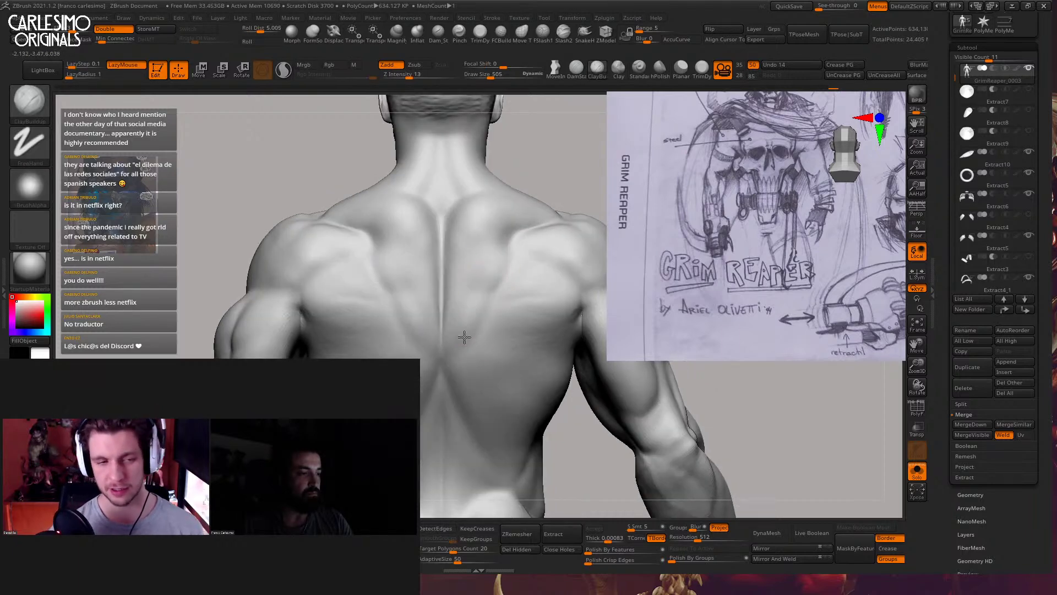
shift+drag(474, 300, 477, 309)
right_drag(453, 306, 455, 279)
Recut the V-shaped lower trapezius borders and inner shoulder-blade edges with DamStandard at draw size 505 and smooth them
key(2)
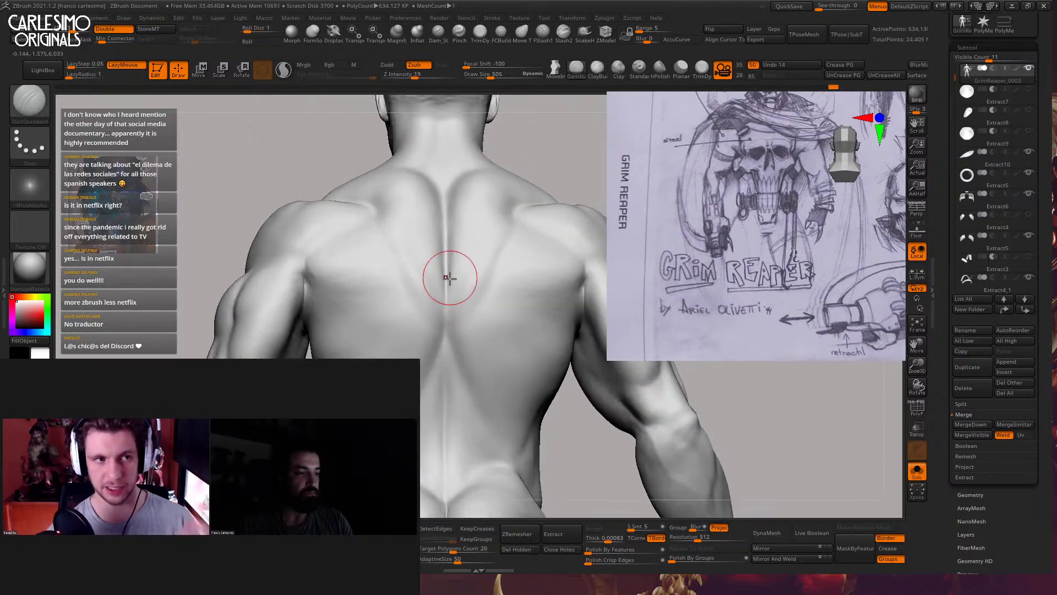
drag(464, 371, 483, 409)
shift+right_drag(489, 342, 498, 314)
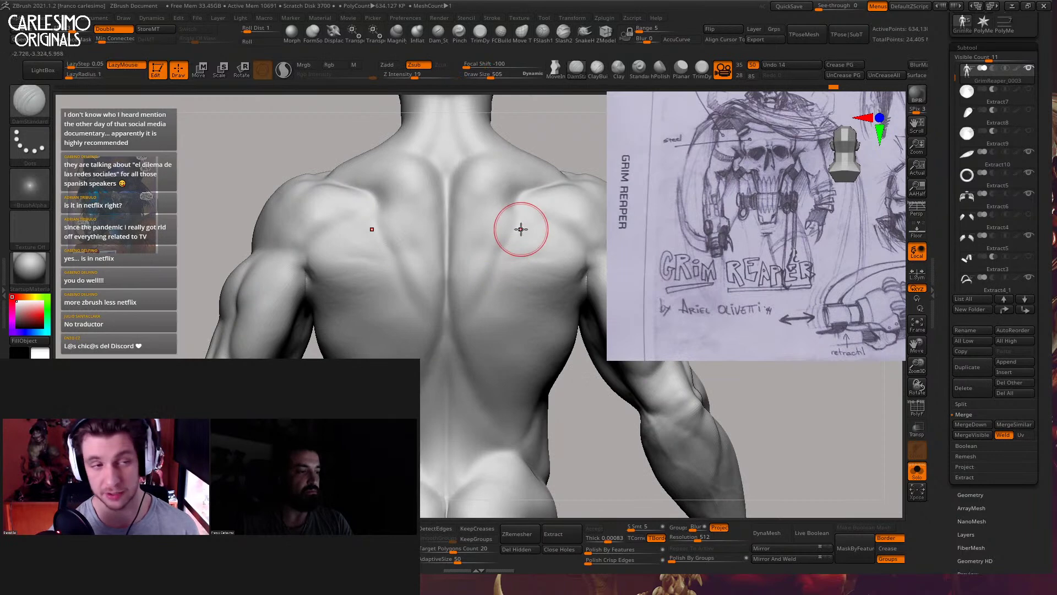
key(shift)
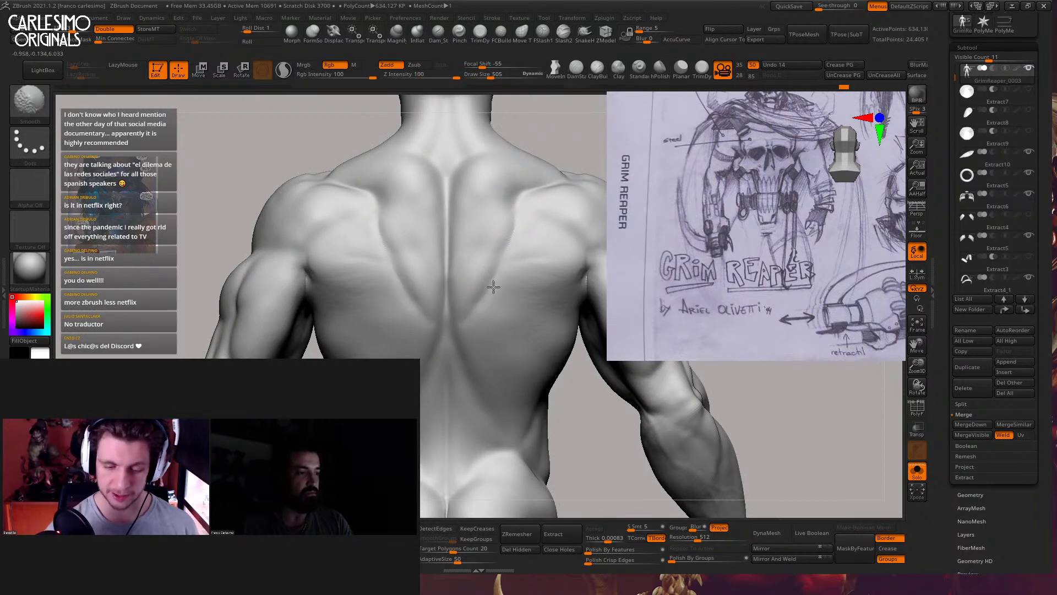
mouse_move(462, 333)
right_down()
mouse_move(455, 276)
mouse_move(362, 283)
mouse_move(378, 267)
mouse_move(385, 283)
mouse_move(394, 276)
right_up()
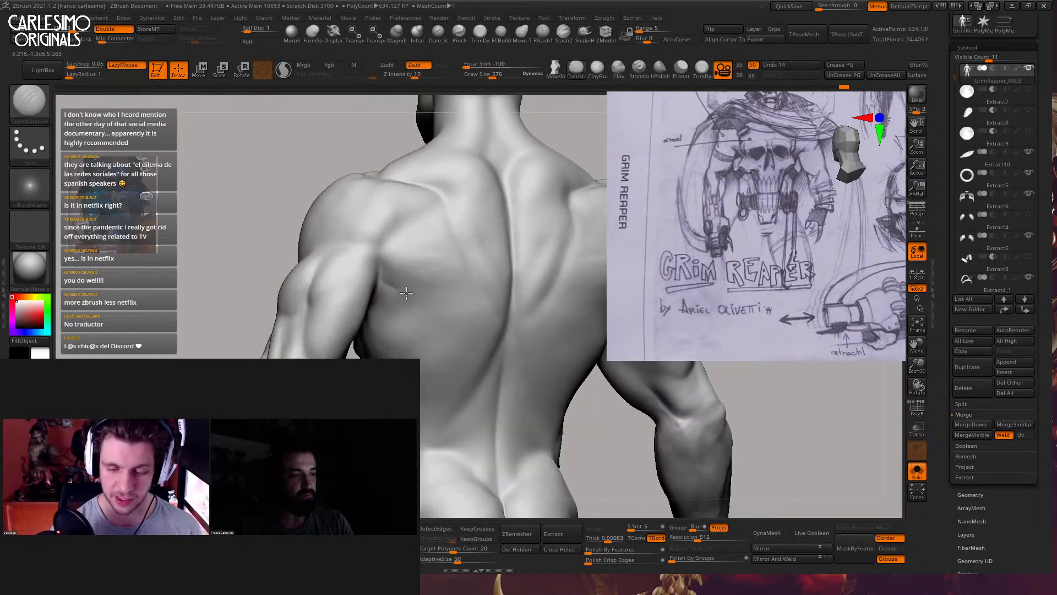
Carve the crease below the shoulder-blade muscles near the armpits with DamStandard and build their volume with ClayBuildup
drag(382, 271, 415, 288)
right_drag(406, 283, 534, 221)
mouse_move(477, 253)
right_down()
mouse_move(523, 188)
mouse_move(496, 220)
mouse_move(476, 263)
mouse_move(484, 275)
right_up()
key(b)
key(c)
key(b)
key(space)
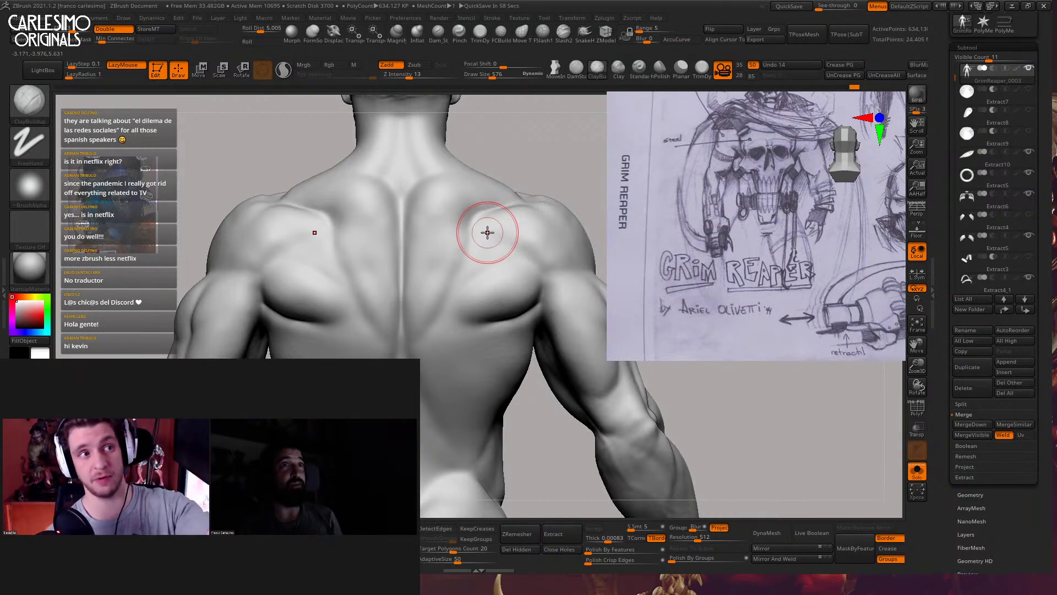
ctrl+right_drag(463, 284, 465, 290)
Sharpen the lower tip of the trapezius and extend the spine groove down the lower back with DamStandard at draw size 552
key(b)
key(d)
key(s)
key(space)
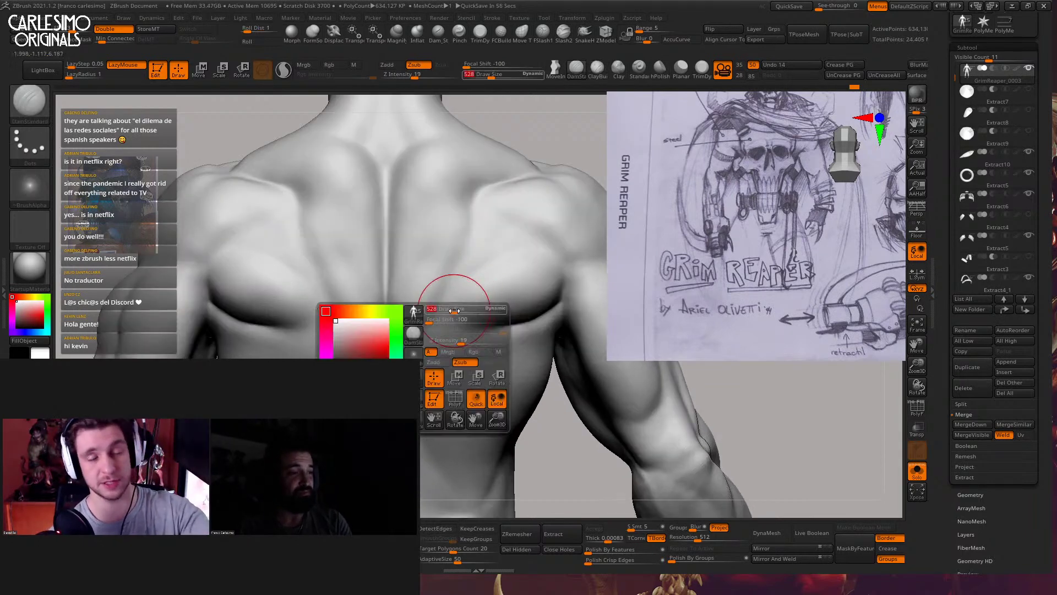
drag(456, 309, 433, 330)
right_drag(425, 359, 417, 318)
drag(409, 298, 415, 320)
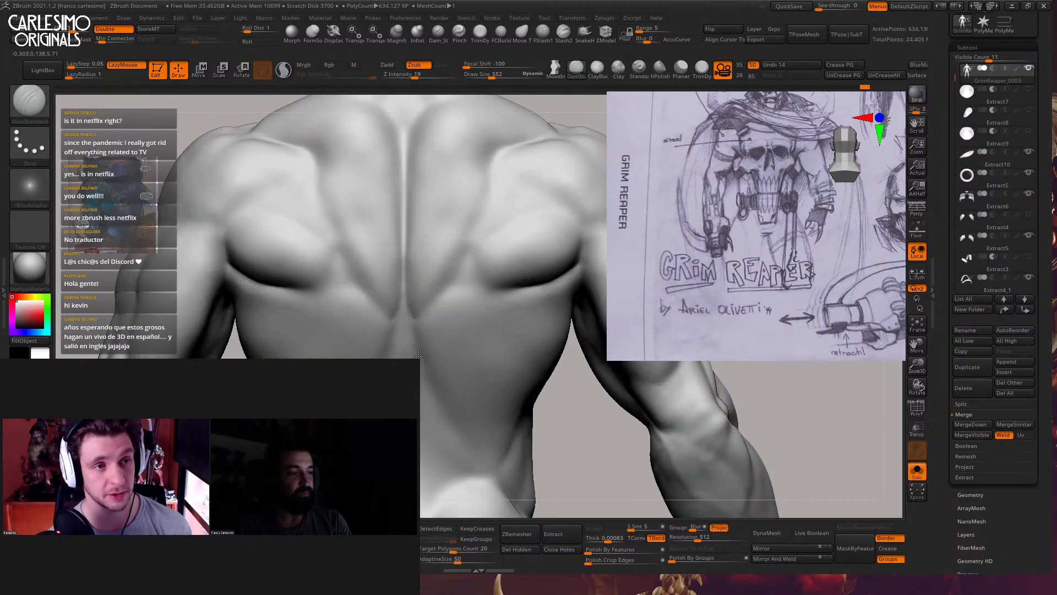
mouse_move(427, 373)
right_down()
mouse_move(424, 342)
mouse_move(403, 342)
right_up()
drag(404, 295, 403, 370)
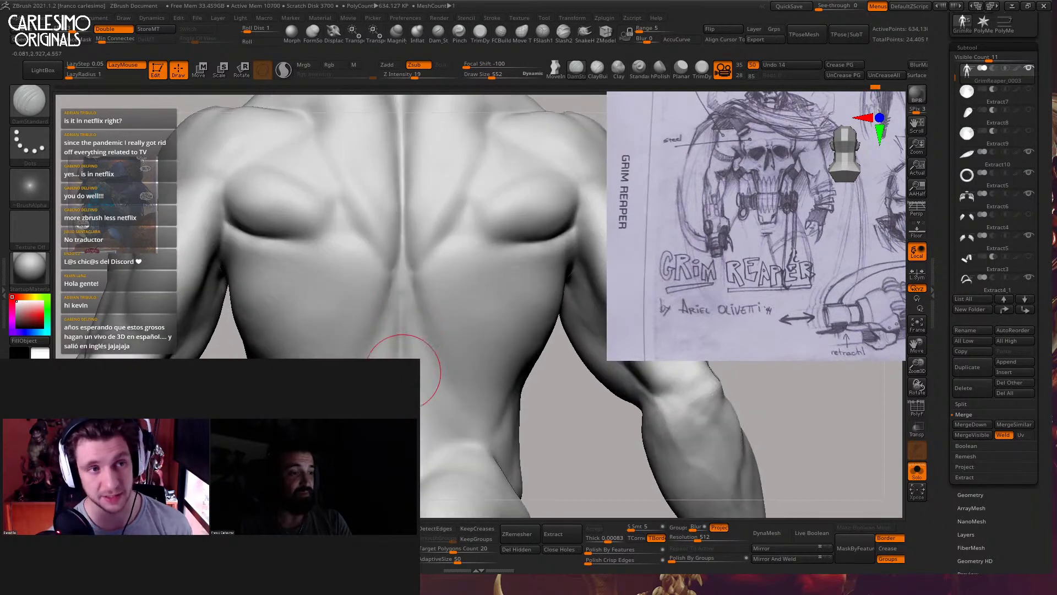
drag(404, 269, 404, 379)
right_drag(406, 377, 420, 325)
Build up the lower back beside the spine with ClayBuildup, recut the spine groove with DamStandard and smooth the area
key(b)
key(c)
key(b)
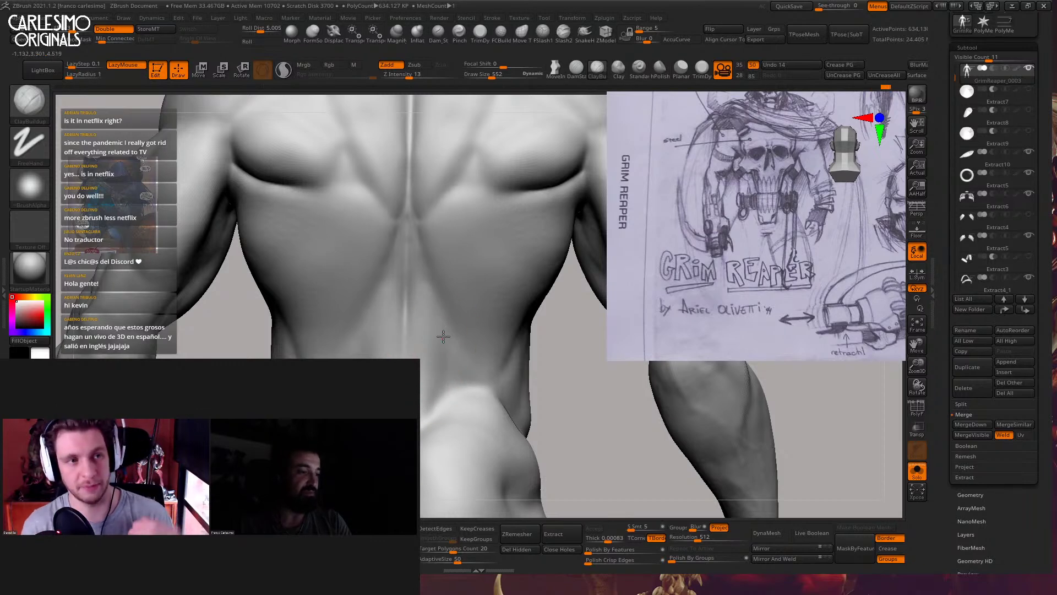
key(shift)
shift+right_drag(425, 328, 408, 323)
key(b)
key(d)
key(s)
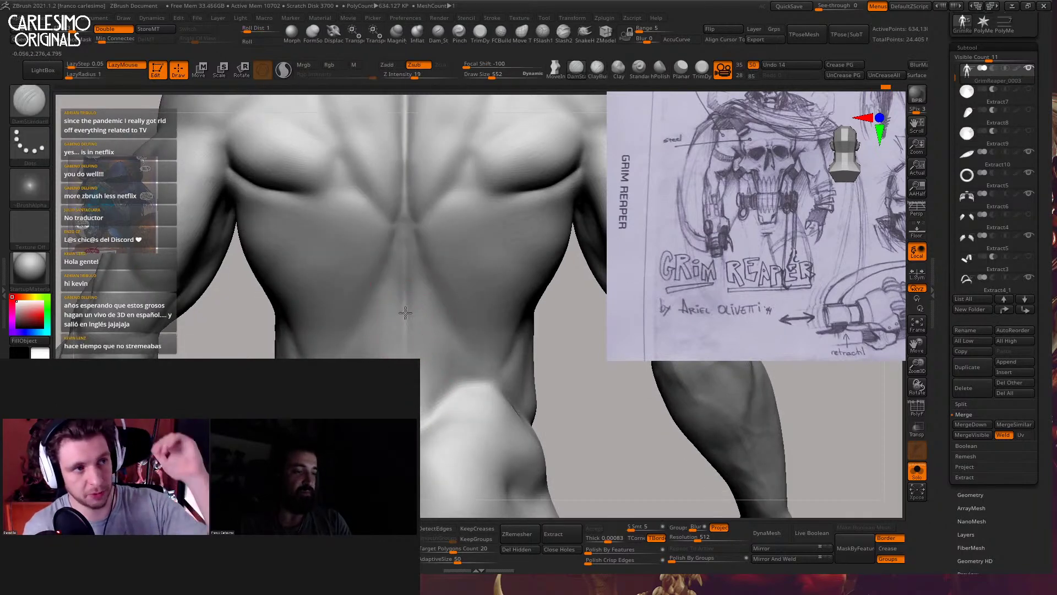
key(shift)
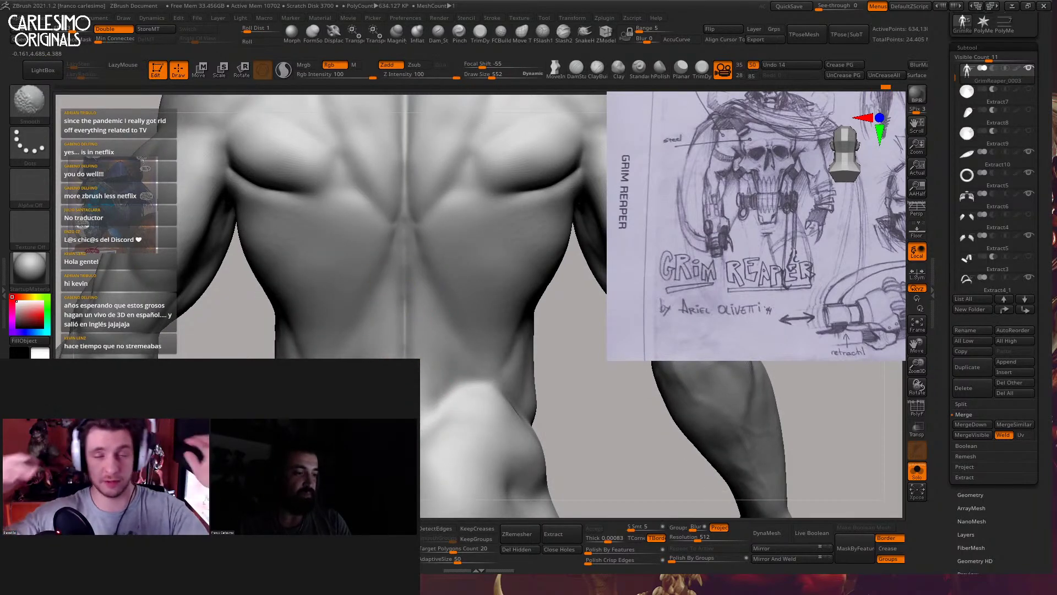
Fill the trapezius between the shoulder blades with ClayTubes at draw size 552 and smooth the transitions
mouse_move(467, 387)
alt+right_down()
mouse_move(462, 327)
mouse_move(472, 345)
mouse_move(449, 260)
mouse_move(463, 255)
alt+right_up()
key(b)
key(c)
key(t)
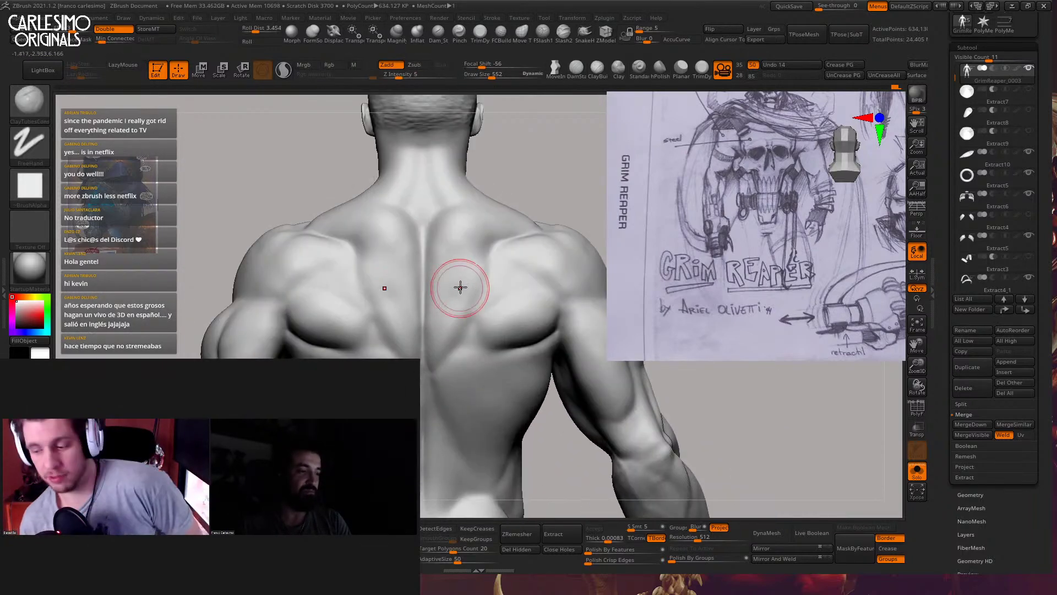
key(shift)
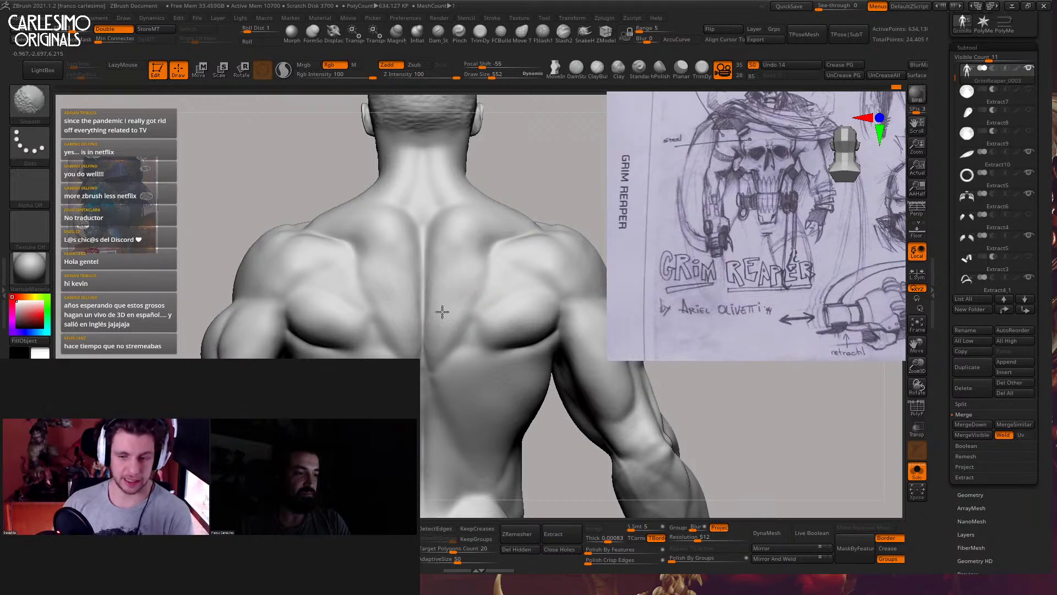
alt+right_drag(456, 353, 436, 276)
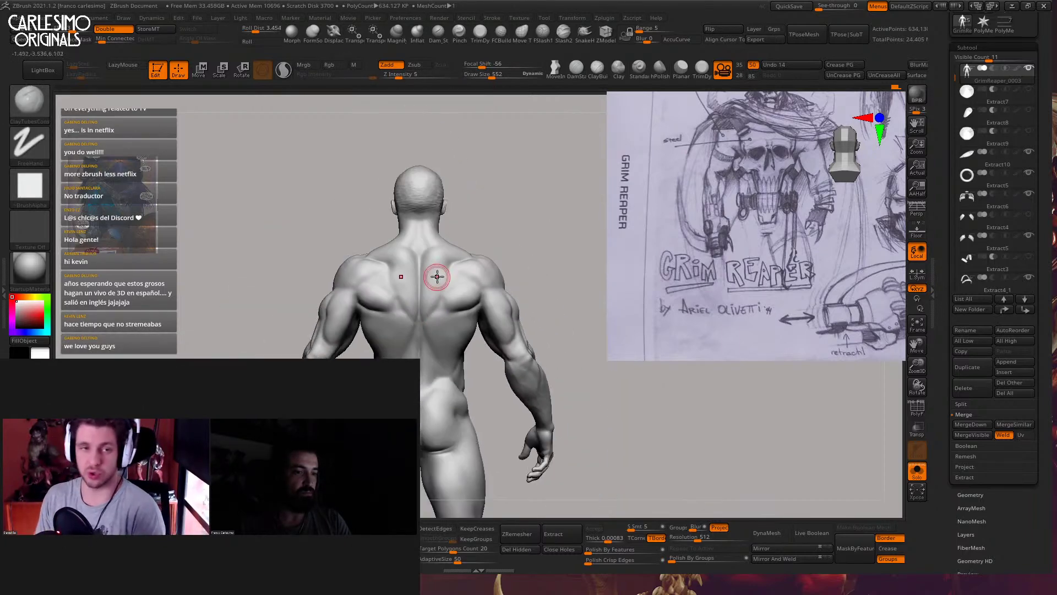
Adjust the shape of the shoulders and upper back with the Move brush at draw size 817
mouse_move(418, 441)
right_down()
mouse_move(448, 461)
mouse_move(454, 300)
mouse_move(484, 276)
mouse_move(500, 212)
right_up()
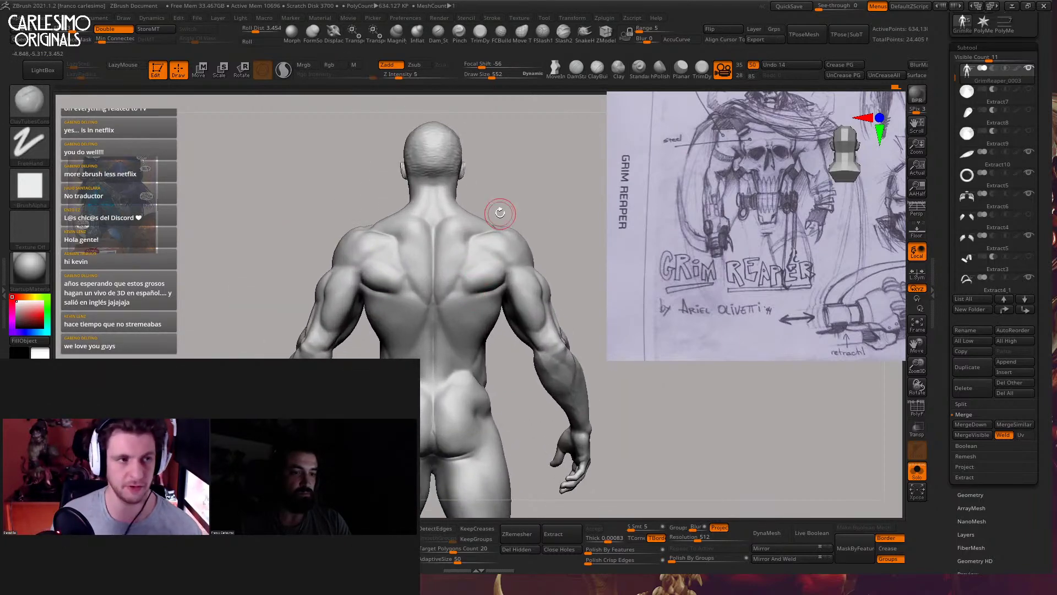
key(b)
key(m)
key(v)
right_drag(540, 267, 454, 295)
mouse_move(455, 295)
ctrl+right_down()
mouse_move(479, 300)
mouse_move(468, 323)
mouse_move(455, 298)
ctrl+right_up()
ctrl+right_drag(455, 297, 488, 292)
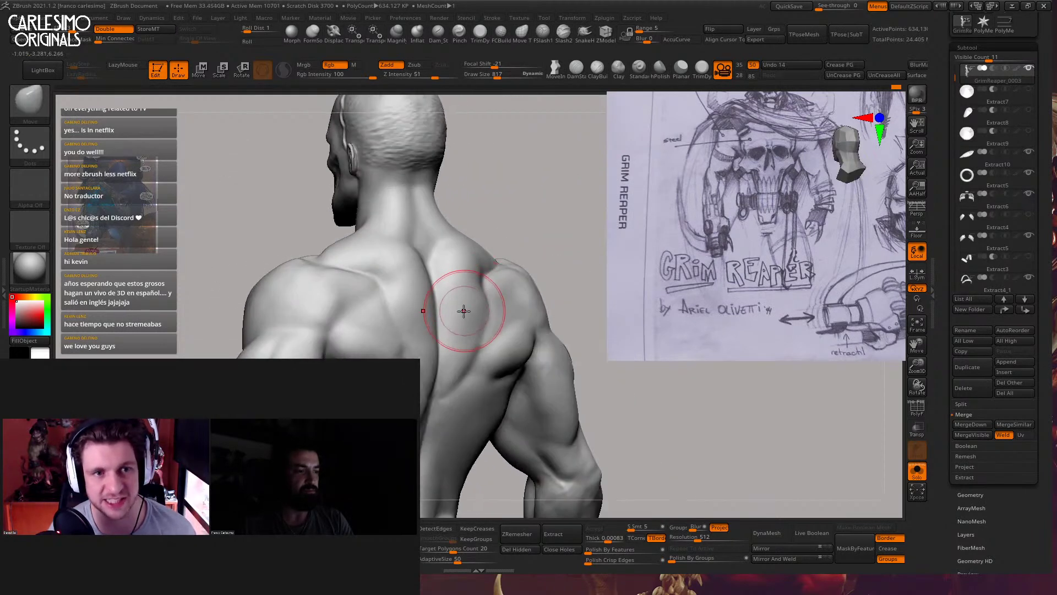
shift+right_drag(460, 334, 507, 199)
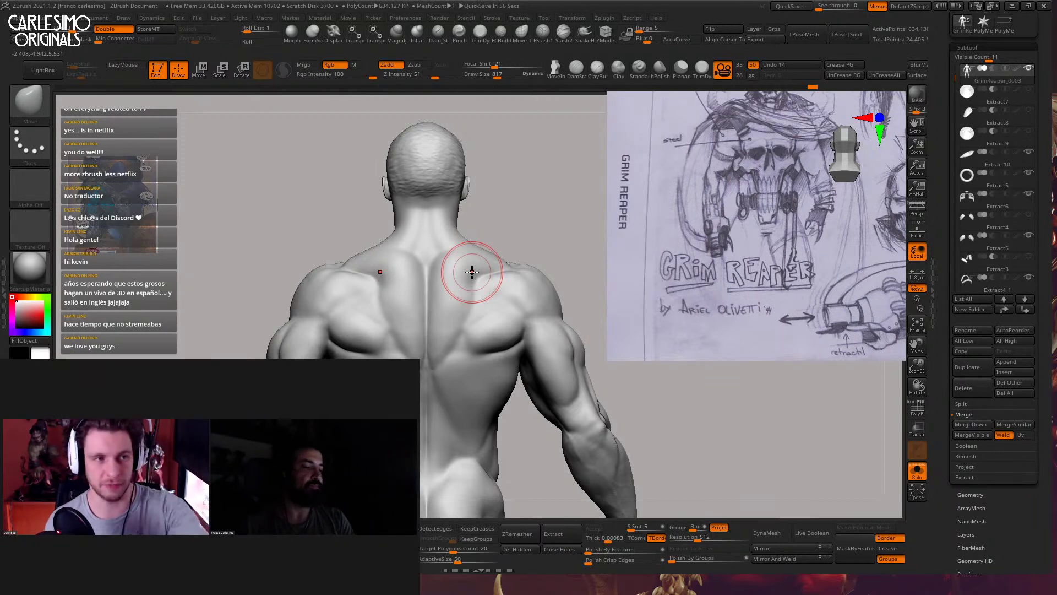
Build up the back of the upper arm below the armpit with ClayBuildup at draw size 528 and smooth the triceps
mouse_move(346, 365)
alt+right_down()
mouse_move(396, 244)
mouse_move(375, 289)
mouse_move(377, 346)
alt+right_up()
key(b)
key(c)
key(b)
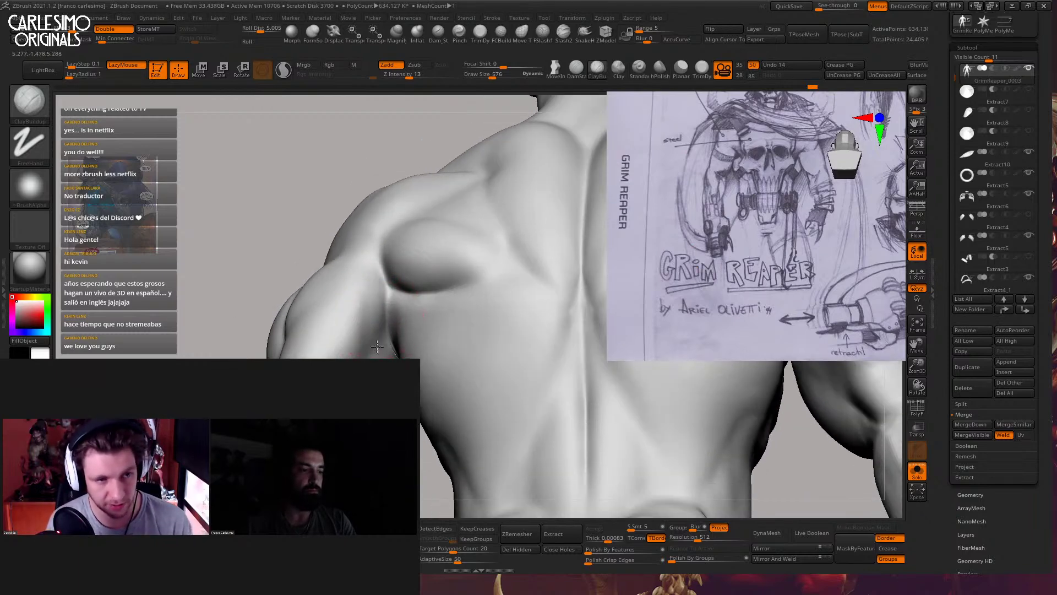
right_drag(374, 297, 396, 299)
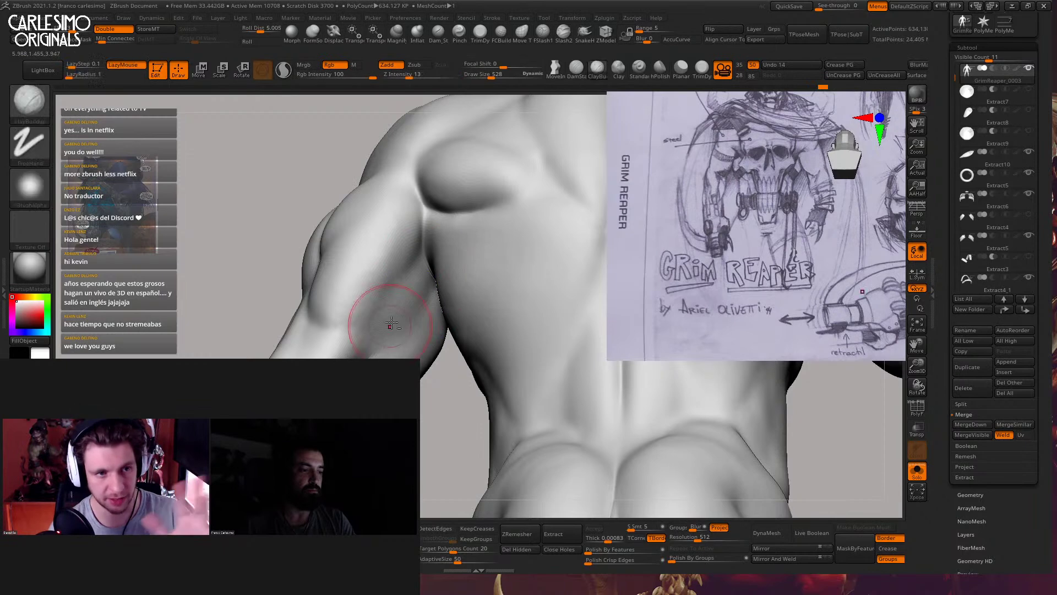
mouse_move(378, 314)
right_down()
mouse_move(413, 297)
mouse_move(415, 237)
mouse_move(435, 295)
right_up()
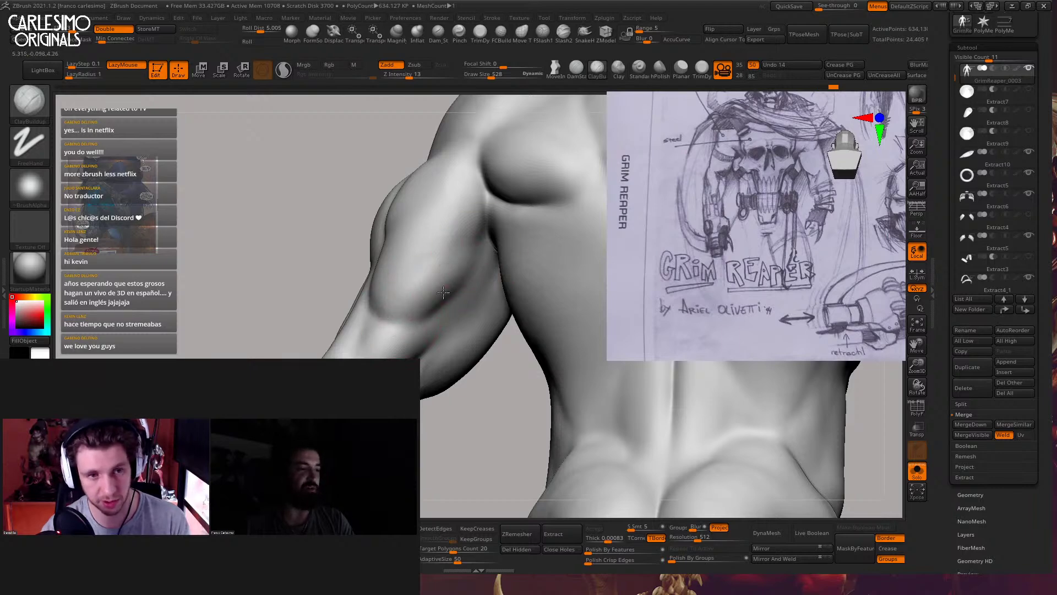
key(shift)
mouse_move(423, 278)
ctrl+right_down()
mouse_move(428, 234)
mouse_move(444, 312)
mouse_move(460, 292)
mouse_move(408, 333)
mouse_move(389, 322)
mouse_move(403, 316)
mouse_move(422, 352)
mouse_move(425, 324)
ctrl+right_up()
right_click(422, 352)
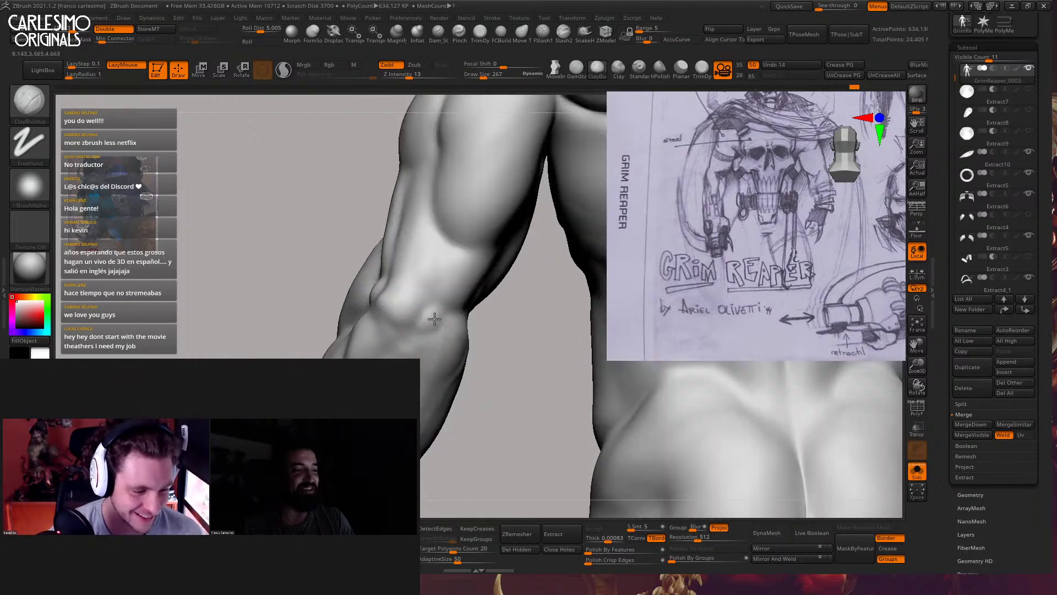
Add volume around the elbow with ClayBuildup at draw size 267, then define and smooth the upper forearm with DamStandard
right_drag(389, 306, 388, 328)
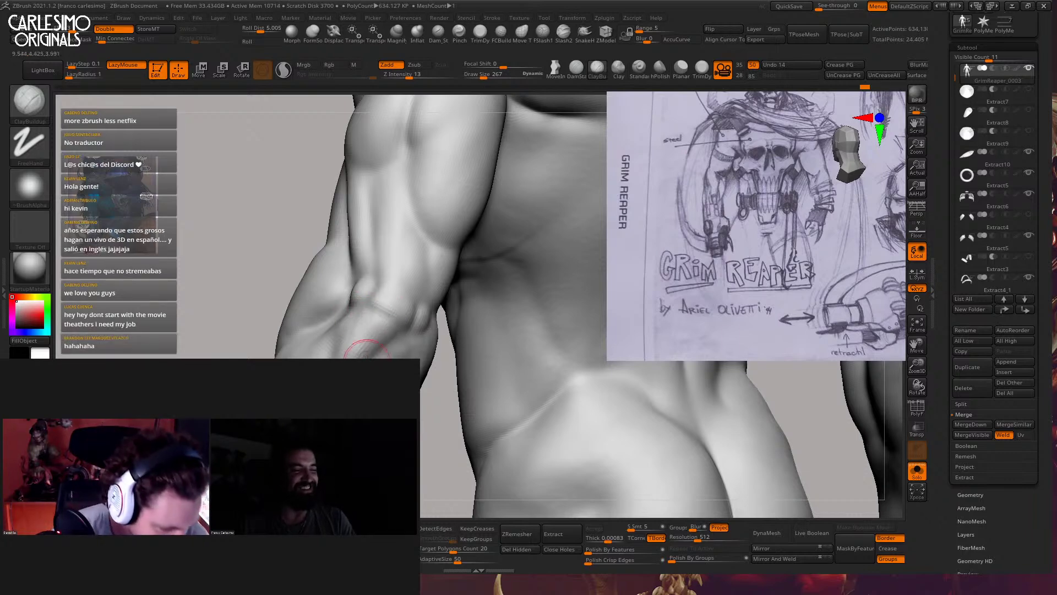
mouse_move(367, 357)
right_down()
mouse_move(415, 259)
mouse_move(433, 291)
mouse_move(390, 307)
mouse_move(394, 264)
mouse_move(419, 268)
right_up()
key(b)
key(d)
key(s)
key(shift)
Carve the muscle separations along the forearm from the elbow with DamStandard and smooth the grooves
key(shift)
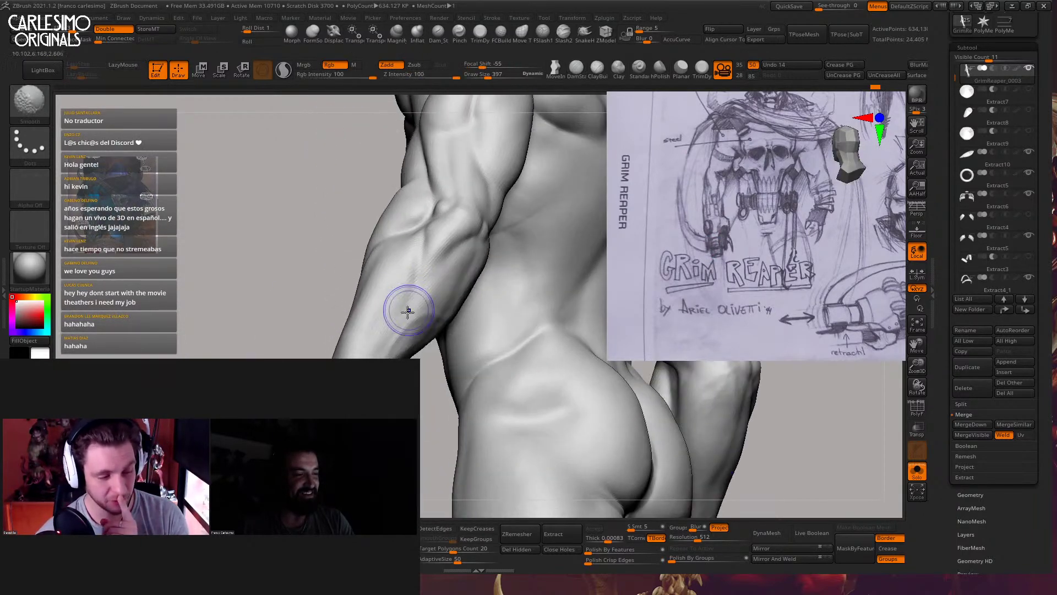
drag(412, 268, 403, 300)
key(shift)
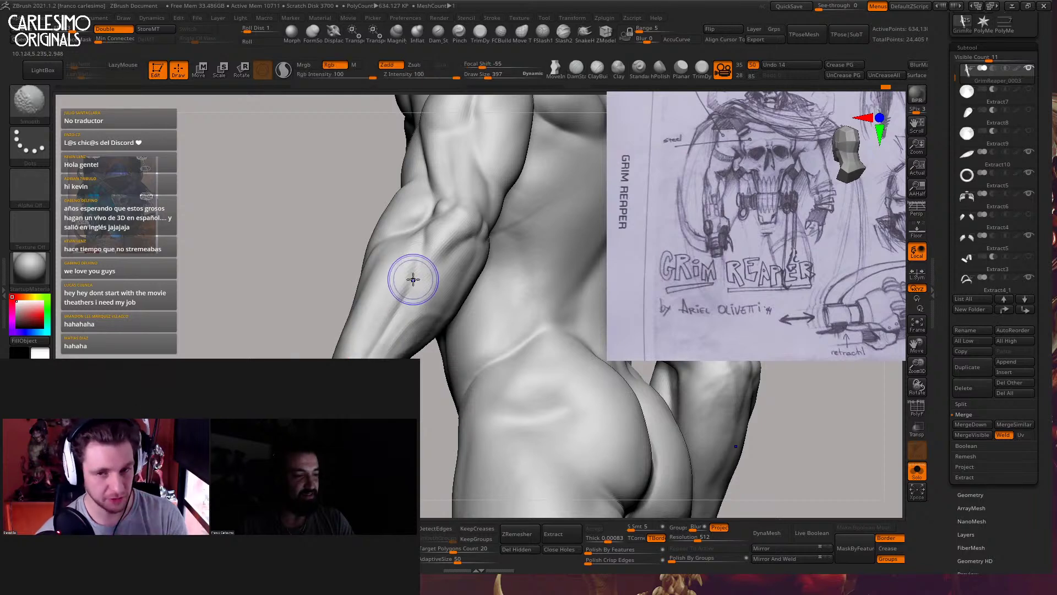
mouse_move(394, 309)
right_down()
mouse_move(408, 331)
mouse_move(392, 288)
mouse_move(418, 258)
right_up()
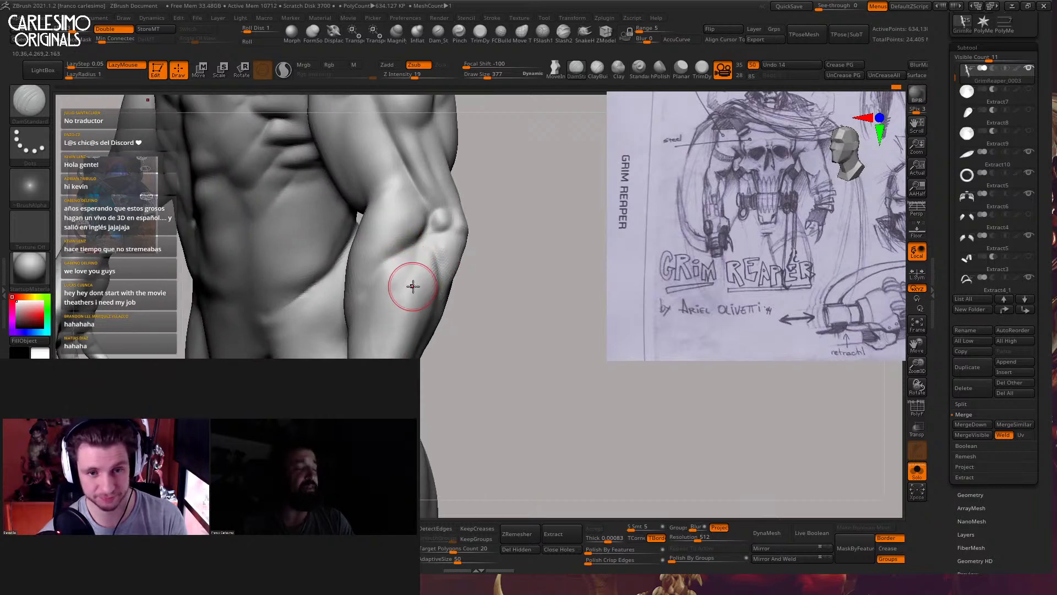
mouse_move(417, 265)
right_down()
mouse_move(423, 256)
mouse_move(390, 309)
mouse_move(392, 355)
right_up()
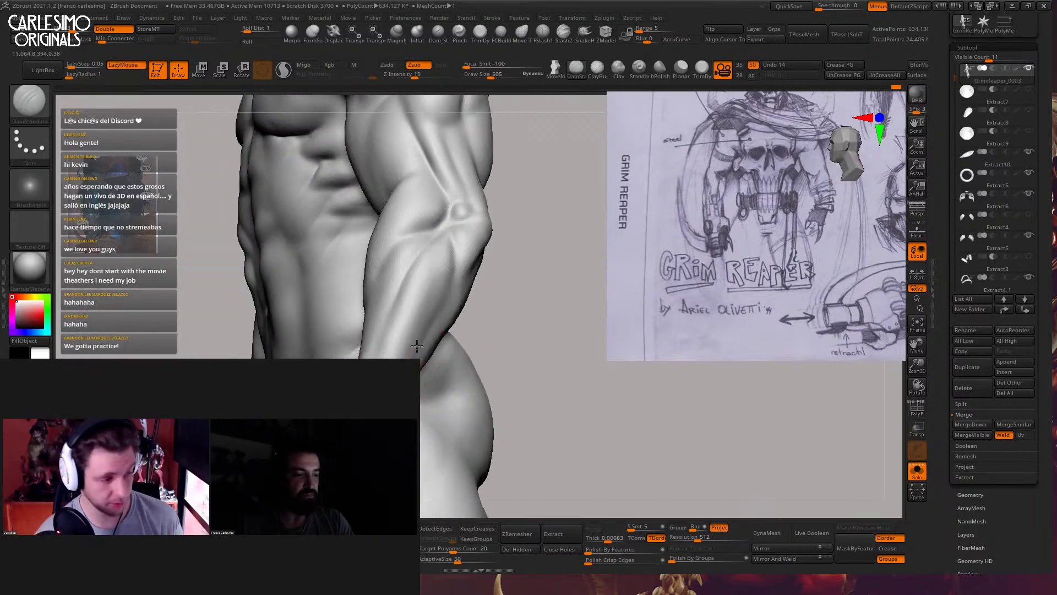
key(shift)
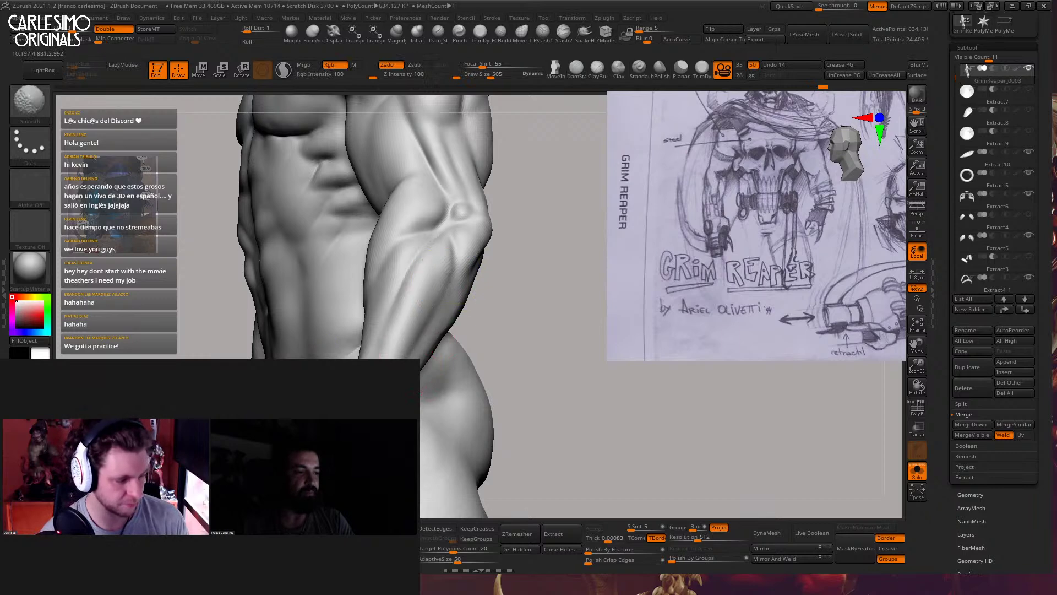
Deepen the muscle grooves on the lower forearm with DamStandard at draw size 438 and smooth them
mouse_move(387, 351)
right_down()
mouse_move(377, 326)
mouse_move(395, 237)
right_up()
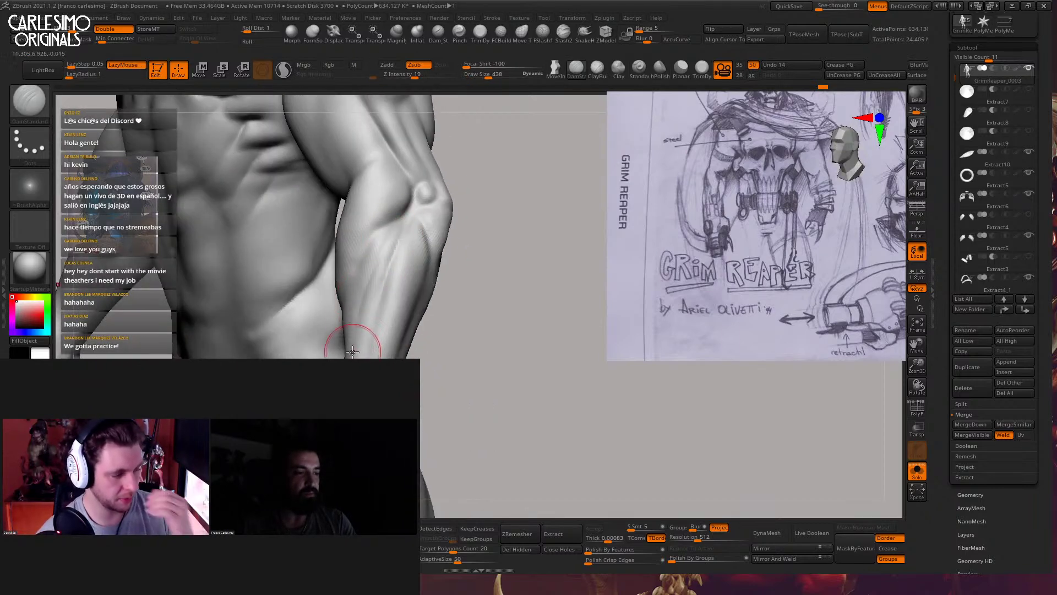
right_drag(352, 346, 322, 343)
key(shift)
mouse_move(394, 264)
right_down()
mouse_move(396, 213)
mouse_move(377, 293)
mouse_move(371, 276)
mouse_move(401, 230)
mouse_move(370, 286)
mouse_move(363, 273)
right_up()
right_drag(321, 331, 383, 237)
Build up the forearm muscles beside and below the elbow with ClayBuildup at draw size 377 and smooth them
key(b)
key(c)
key(b)
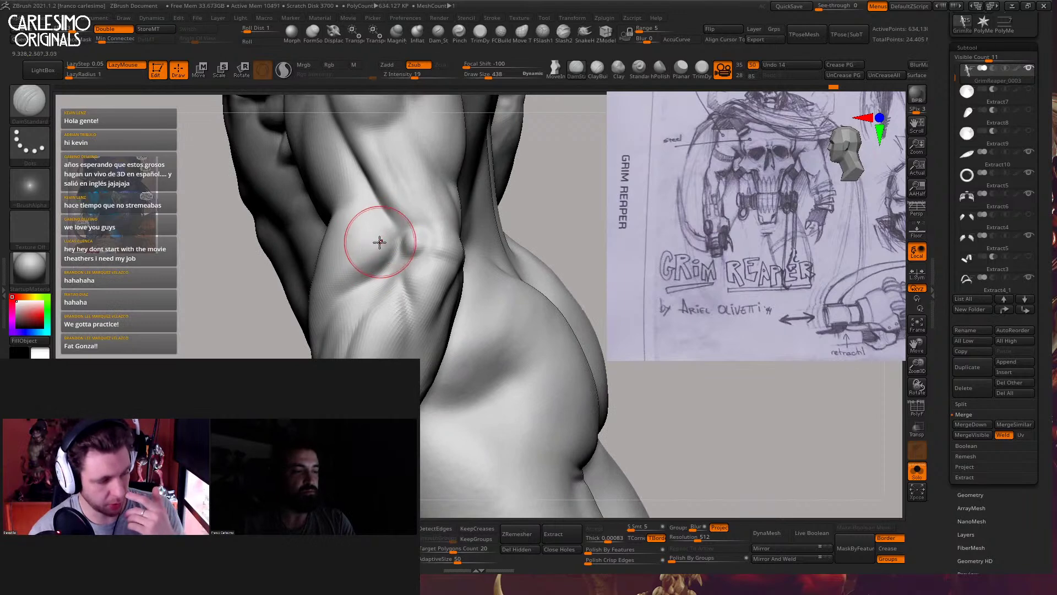
right_drag(353, 249, 394, 238)
drag(354, 231, 356, 257)
mouse_move(359, 259)
right_down()
mouse_move(322, 258)
mouse_move(342, 281)
mouse_move(387, 277)
right_up()
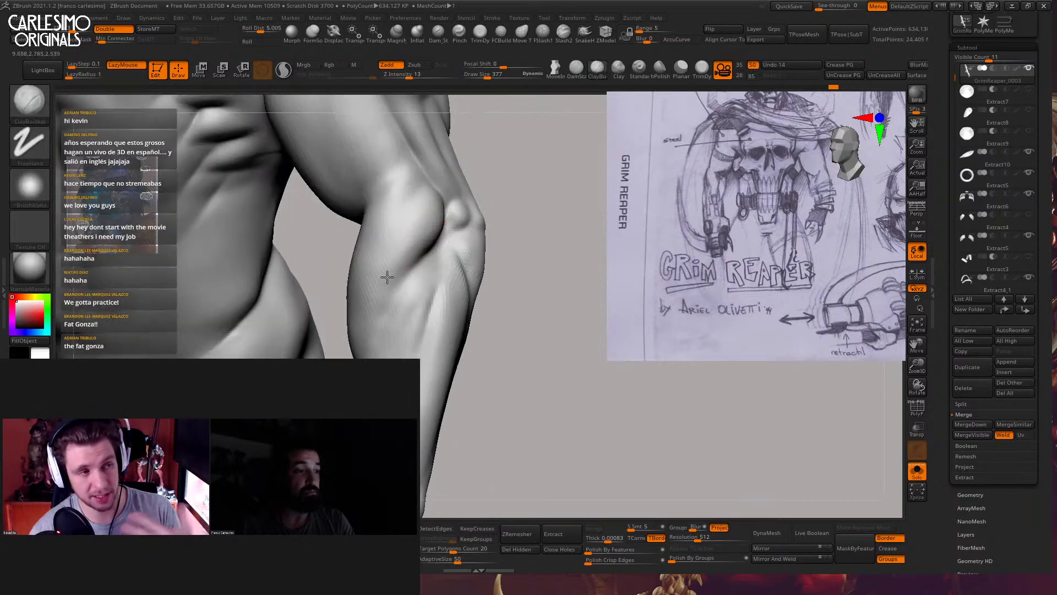
right_drag(406, 231, 435, 256)
key(shift)
right_drag(420, 349, 439, 211)
mouse_move(399, 298)
right_down()
mouse_move(439, 203)
mouse_move(477, 255)
mouse_move(475, 308)
mouse_move(502, 264)
mouse_move(507, 290)
mouse_move(495, 288)
mouse_move(523, 220)
right_up()
Show the complete character and adjust the outer forearm silhouette with the Move brush at draw size 1388
key(b)
key(m)
key(v)
key(shift+s)
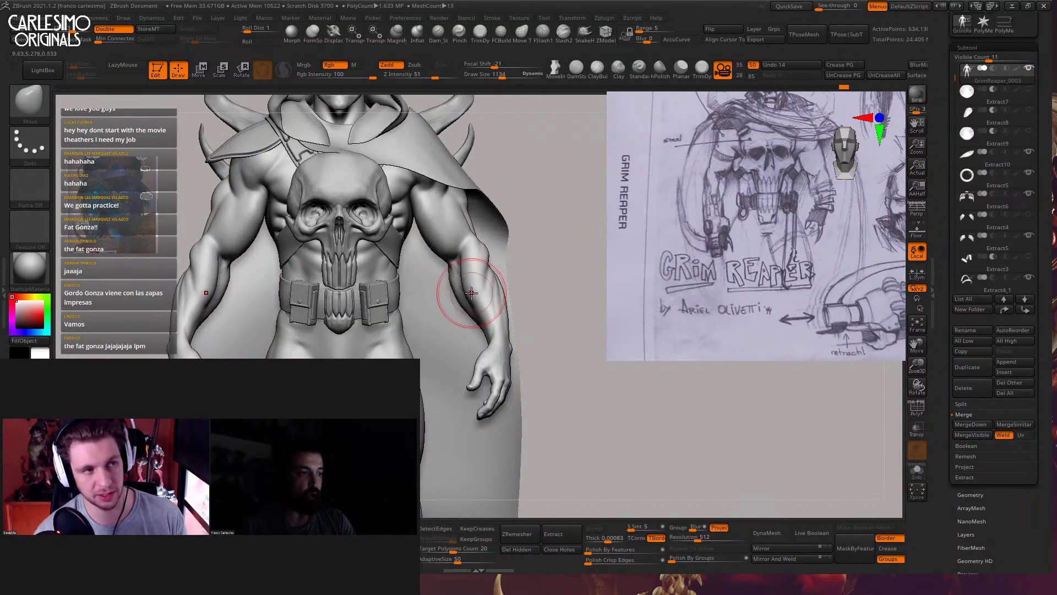
key(space)
drag(471, 293, 495, 274)
right_drag(508, 274, 513, 287)
ctrl+right_drag(513, 286, 542, 284)
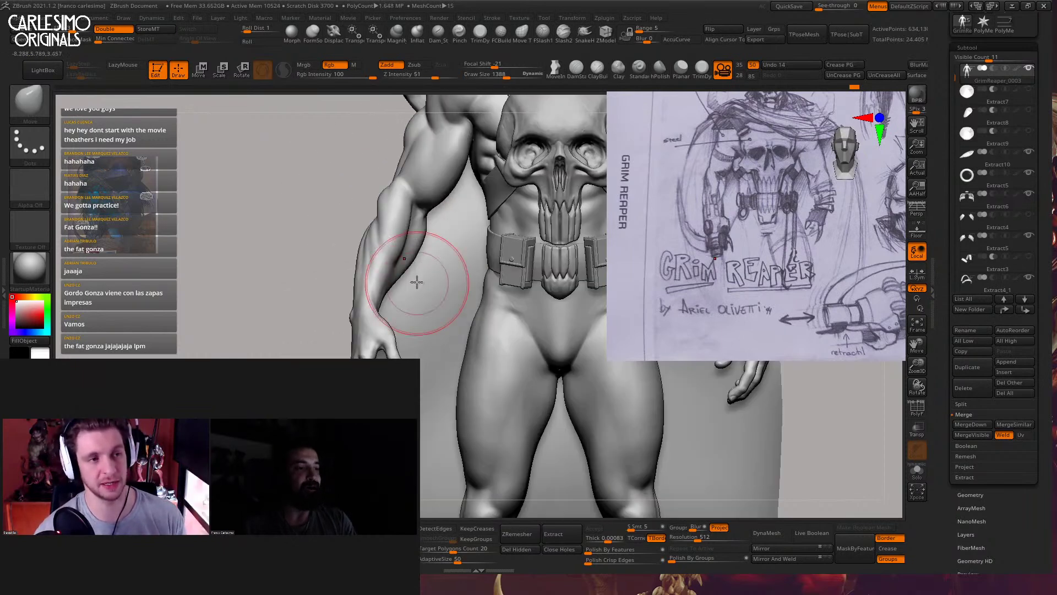
Reshape the inner contour of the forearm with the Move brush
right_drag(417, 282, 394, 282)
mouse_move(394, 282)
ctrl+right_down()
mouse_move(419, 323)
mouse_move(392, 301)
mouse_move(428, 259)
mouse_move(449, 292)
ctrl+right_up()
key(space)
drag(449, 292, 446, 291)
right_drag(446, 290, 451, 264)
Add volume to the inner forearm below the elbow crease with the Clay brush at draw size 528
key(b)
key(c)
key(b)
key(space)
drag(450, 268, 439, 268)
right_drag(455, 250, 468, 289)
click(618, 69)
key(space)
drag(468, 289, 459, 288)
alt+right_drag(430, 278, 443, 307)
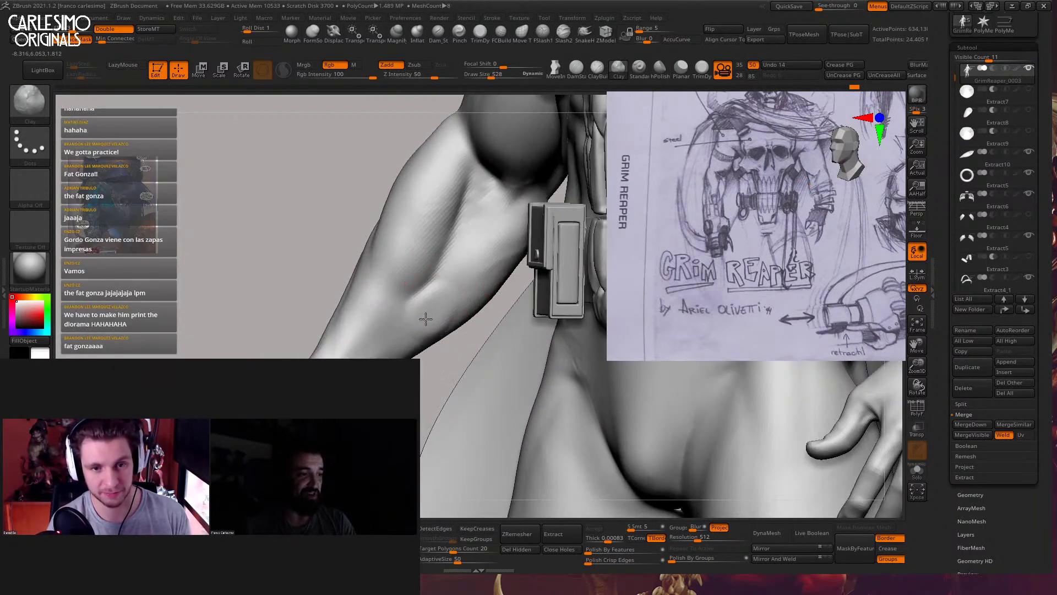
Undo the last Clay stroke, set the brush intensity to 25 and rebuild the lower part of the inner forearm groove
click(419, 75)
click(335, 65)
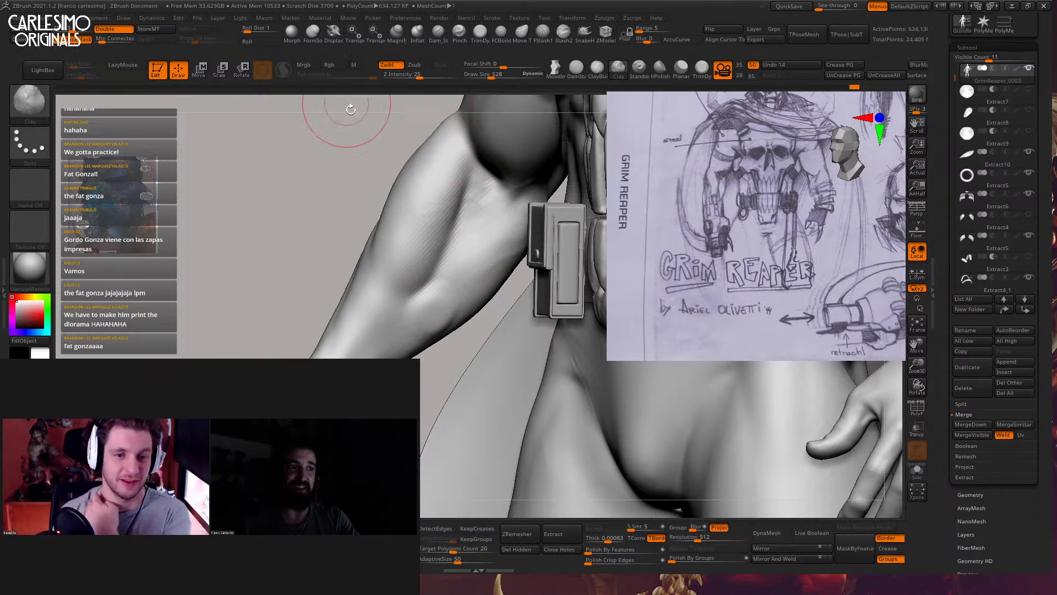
key(ctrl+z)
drag(458, 297, 450, 295)
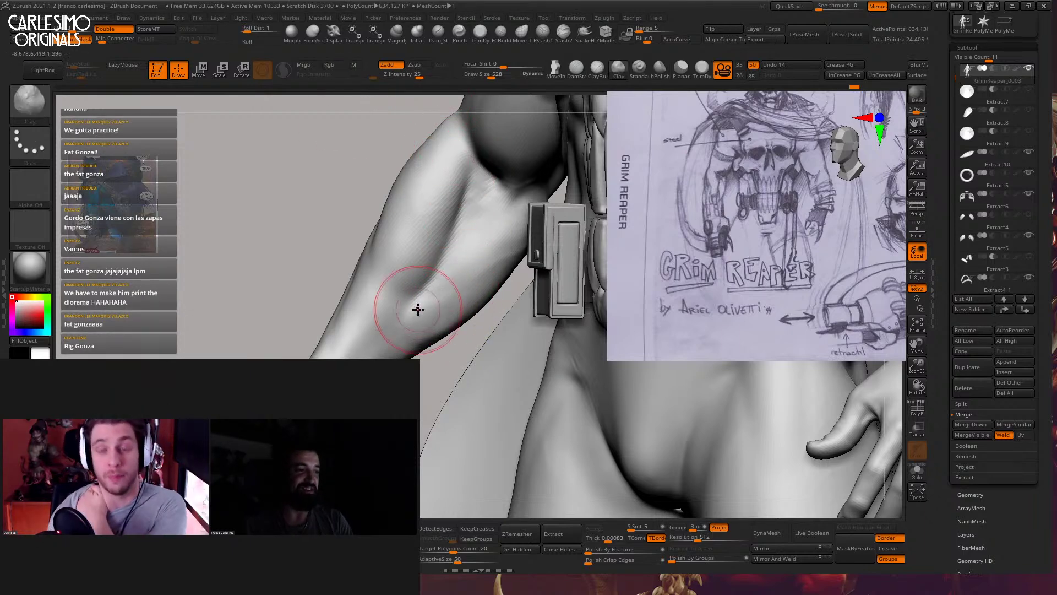
right_drag(418, 309, 454, 292)
shift+drag(413, 317, 425, 328)
mouse_move(480, 303)
right_down()
mouse_move(467, 306)
mouse_move(468, 283)
mouse_move(448, 279)
mouse_move(440, 294)
right_up()
Reduce the Clay intensity to 7, then soften and smooth the inner forearm muscle from several sides
key(space)
drag(447, 302, 436, 304)
right_drag(436, 304, 418, 298)
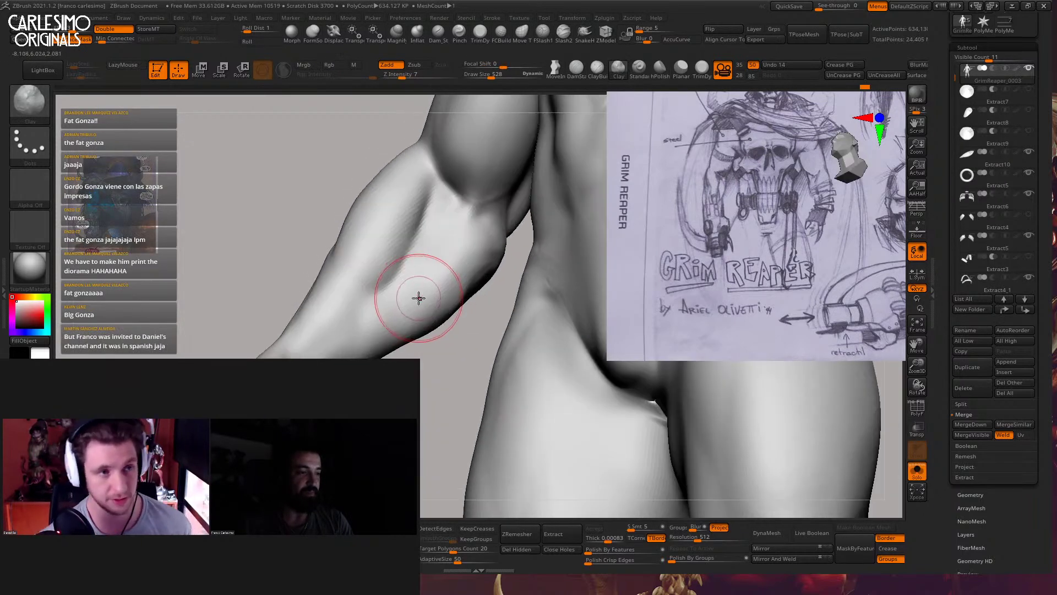
mouse_move(384, 338)
right_down()
mouse_move(413, 272)
mouse_move(380, 309)
mouse_move(418, 324)
mouse_move(483, 314)
right_up()
mouse_move(500, 319)
mouse_down()
mouse_move(538, 333)
mouse_move(496, 297)
mouse_up()
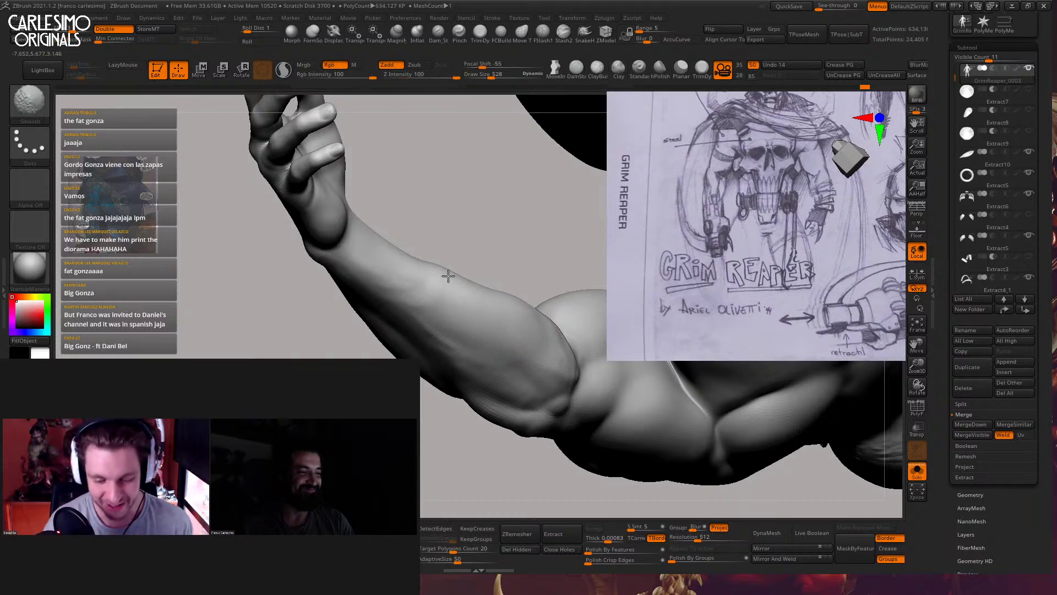
mouse_move(438, 274)
right_down()
mouse_move(462, 425)
mouse_move(495, 342)
mouse_move(468, 294)
mouse_move(474, 281)
right_up()
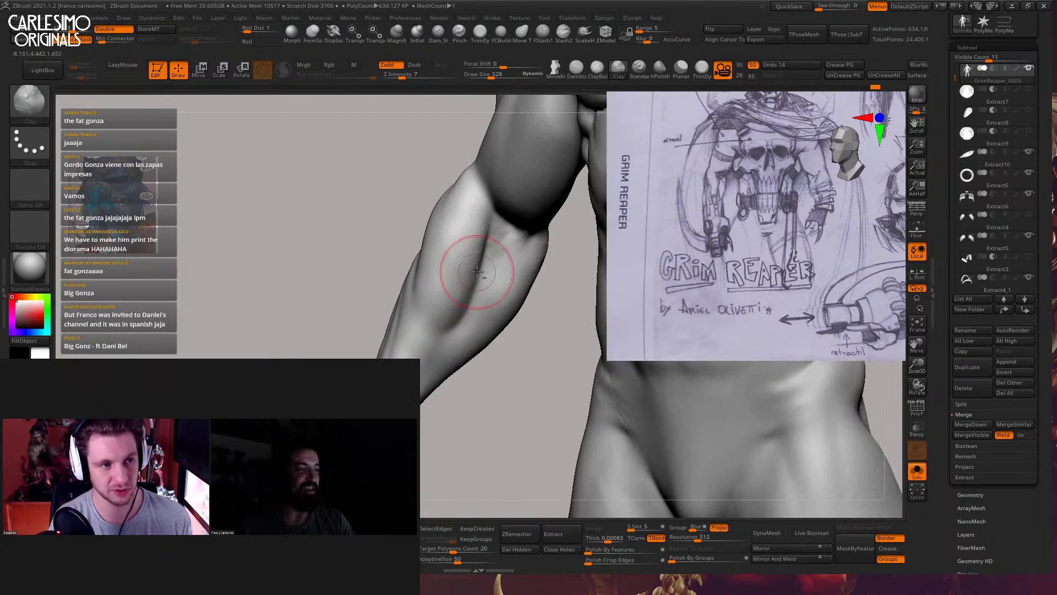
Build up the muscle along the inner forearm groove with light Clay strokes at intensity 7
drag(477, 266, 449, 327)
shift+drag(448, 327, 460, 297)
mouse_move(460, 296)
right_down()
mouse_move(469, 300)
mouse_move(462, 325)
mouse_move(444, 312)
mouse_move(437, 319)
mouse_move(428, 377)
right_up()
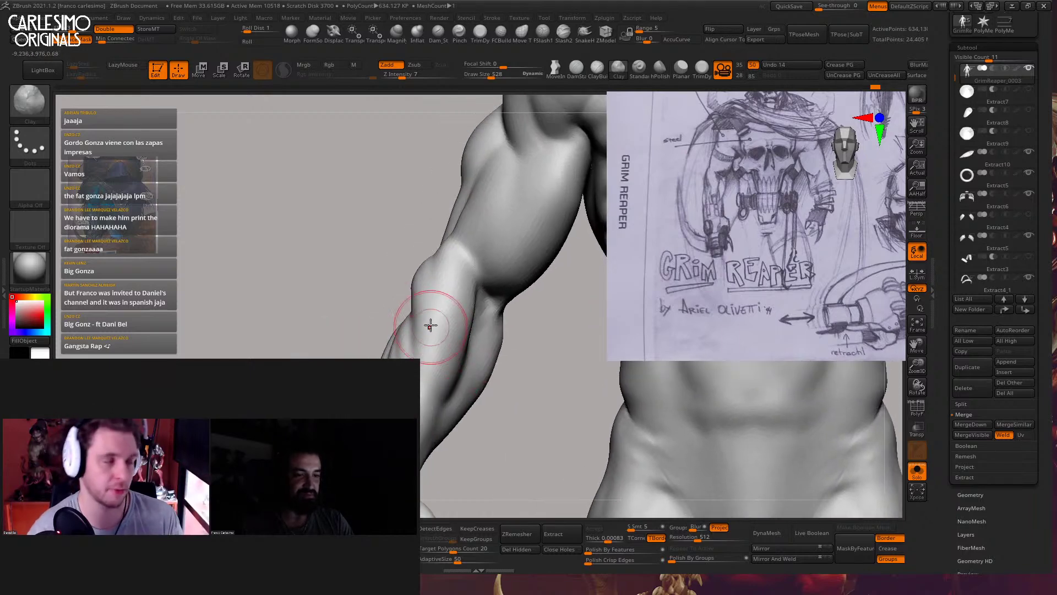
Adjust the shape of the upper forearm near the elbow with the Move brush
mouse_move(431, 326)
right_down()
mouse_move(432, 349)
mouse_move(410, 302)
mouse_move(405, 347)
right_up()
key(b)
key(m)
key(v)
right_drag(325, 350, 394, 357)
Carve the muscle separation below the elbow with DamStandard at draw size 552
key(b)
key(d)
key(s)
key(space)
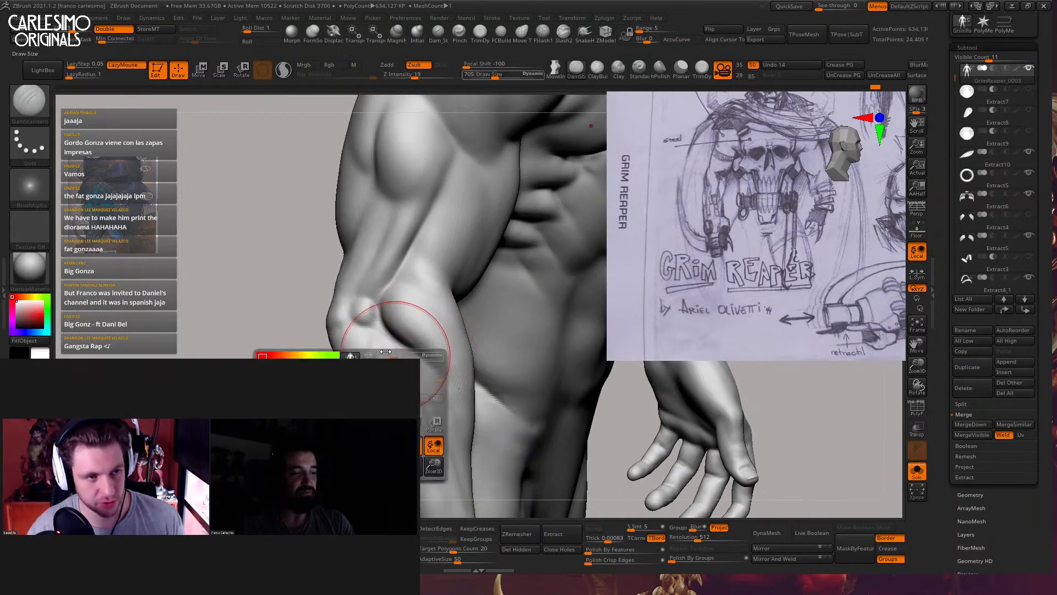
drag(386, 351, 381, 351)
right_drag(406, 349, 393, 326)
Refine the grooves on the back of the forearm below the elbow with DamStandard at draw size 377
key(space)
key(space)
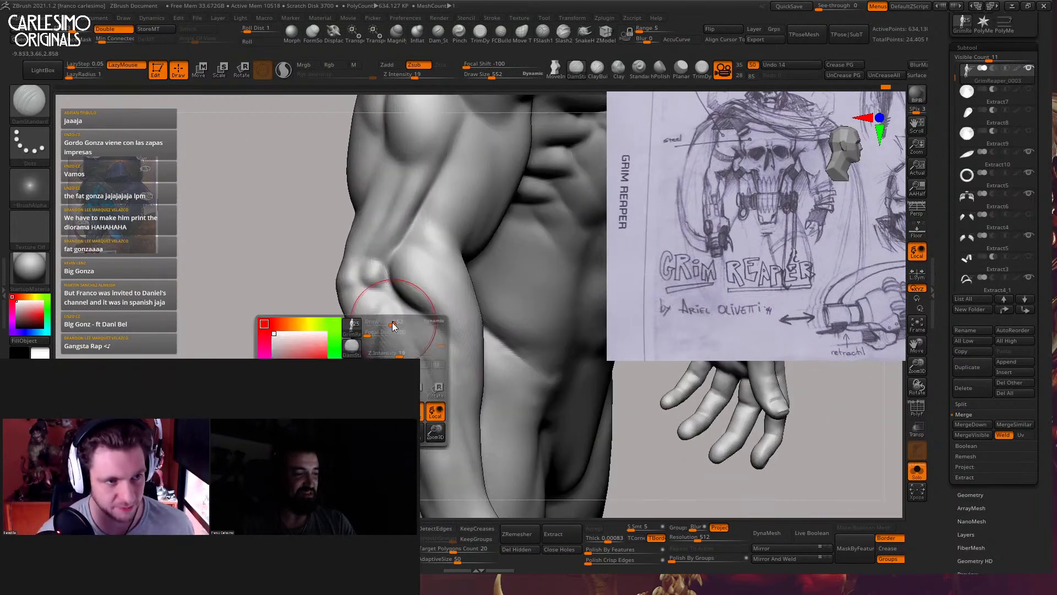
drag(392, 326, 388, 326)
right_drag(379, 329, 382, 314)
key(space)
drag(382, 314, 380, 314)
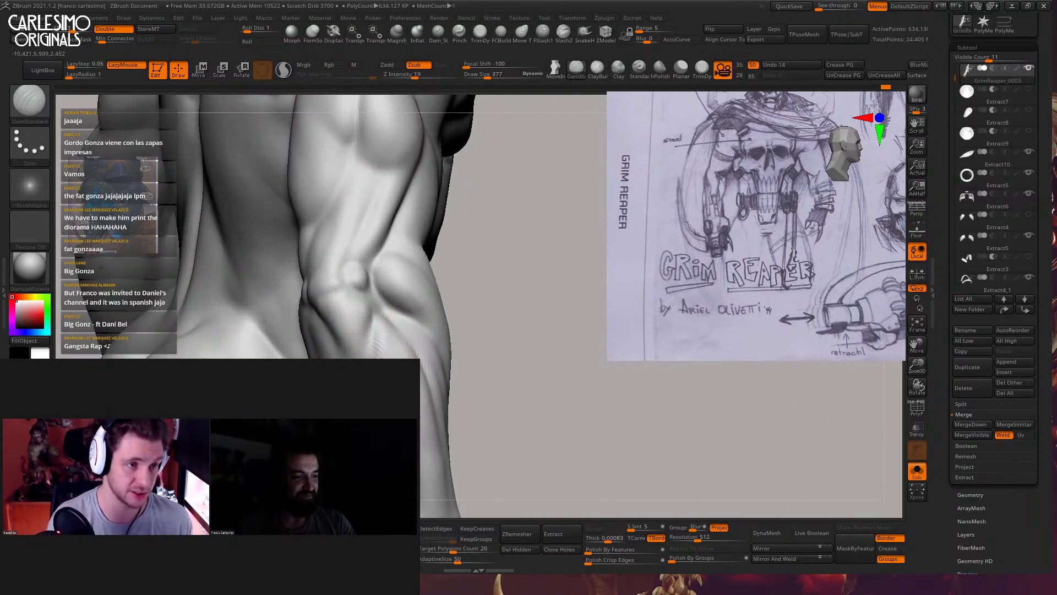
mouse_move(380, 314)
right_down()
mouse_move(384, 305)
mouse_move(425, 312)
right_up()
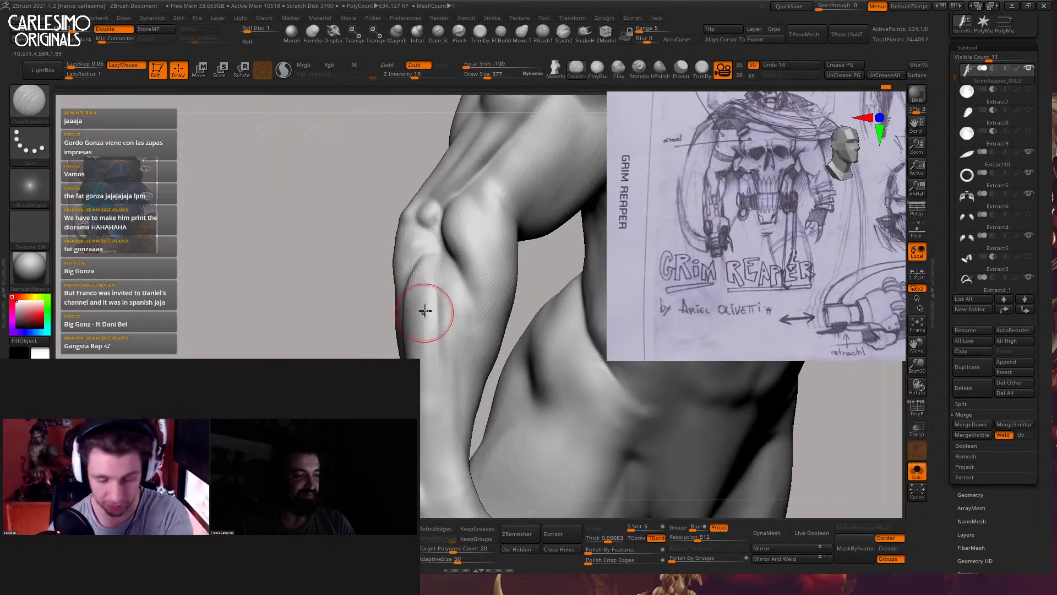
Build up the narrow extensor muscle below the elbow with ClayBuildup and smooth it at draw size 235
key(b)
key(c)
key(b)
mouse_move(422, 276)
right_down()
mouse_move(432, 310)
mouse_move(448, 299)
mouse_move(427, 277)
right_up()
key(shift)
key(space)
key(shift)
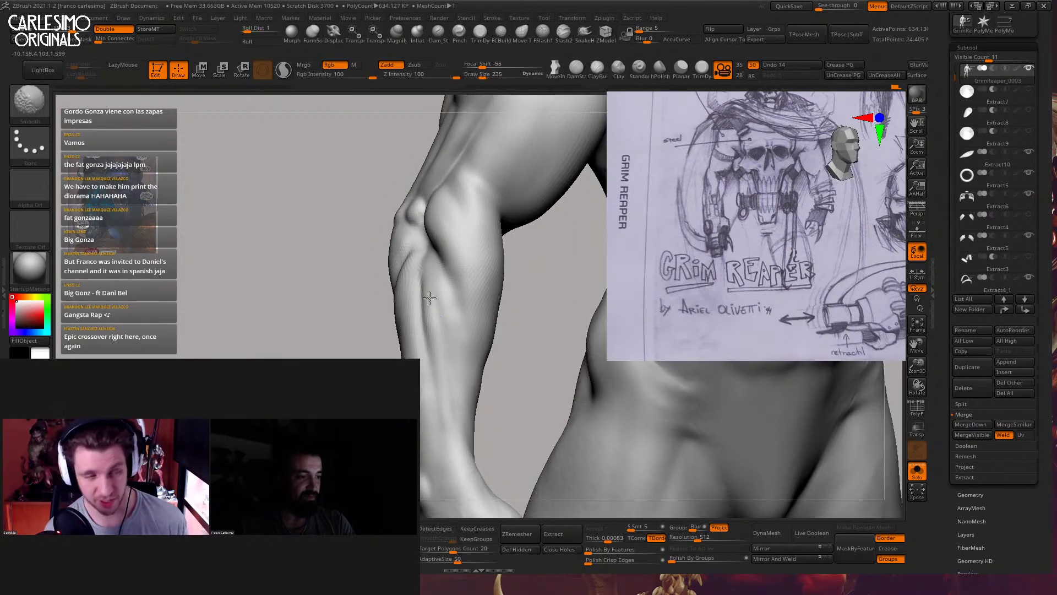
Extend the forearm muscles down toward the thumb side of the wrist with ClayBuildup at draw size 320
right_drag(446, 417, 468, 303)
key(space)
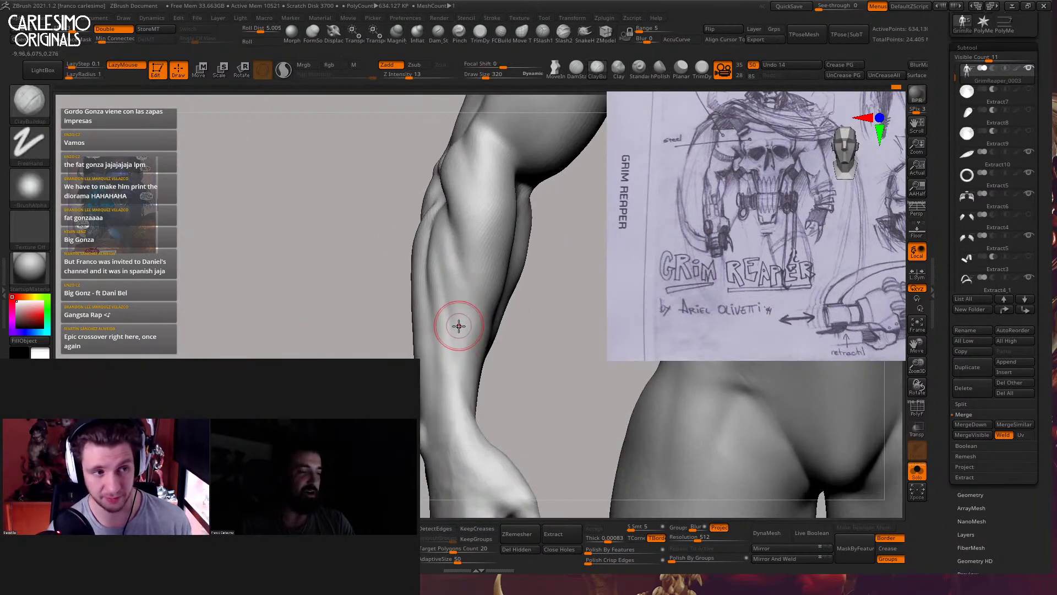
alt+right_drag(479, 397, 448, 349)
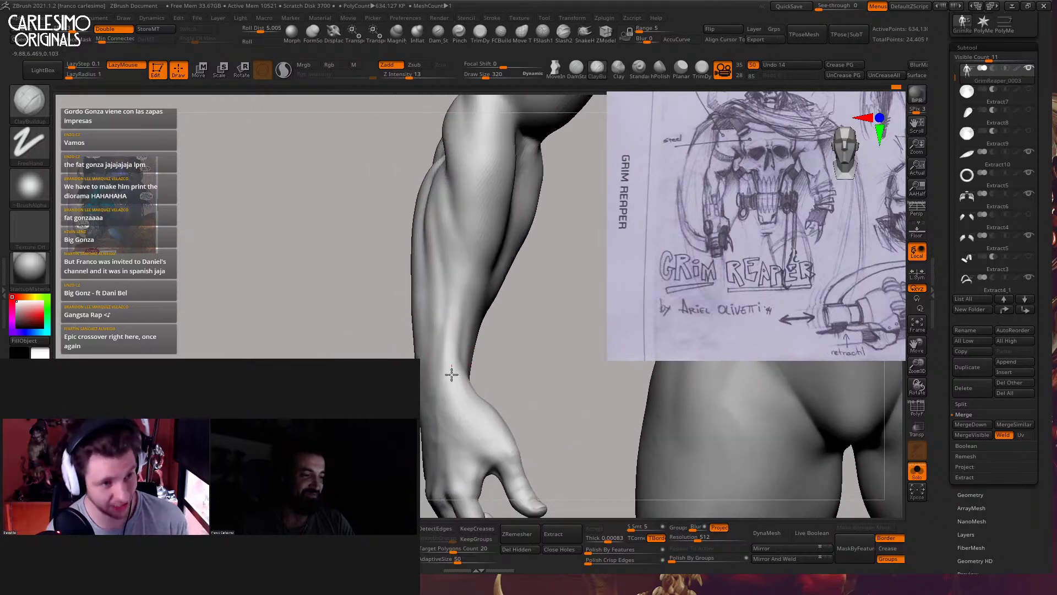
right_drag(448, 309, 465, 351)
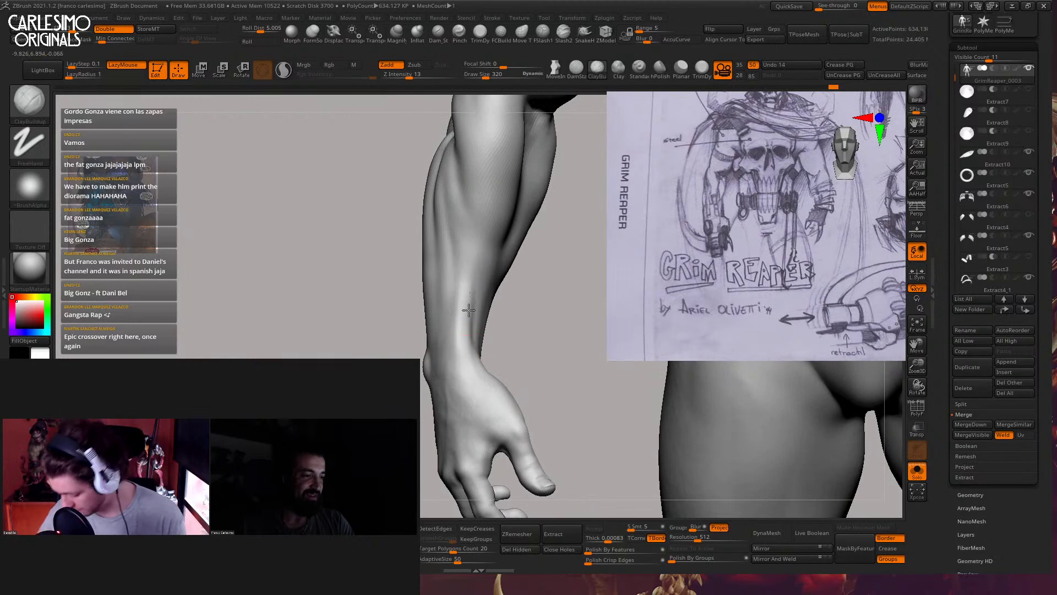
shift+drag(469, 310, 461, 332)
Build up the back of the forearm above the wrist with ClayBuildup and smooth the transition into the hand
right_drag(461, 335, 491, 338)
shift+drag(436, 358, 460, 350)
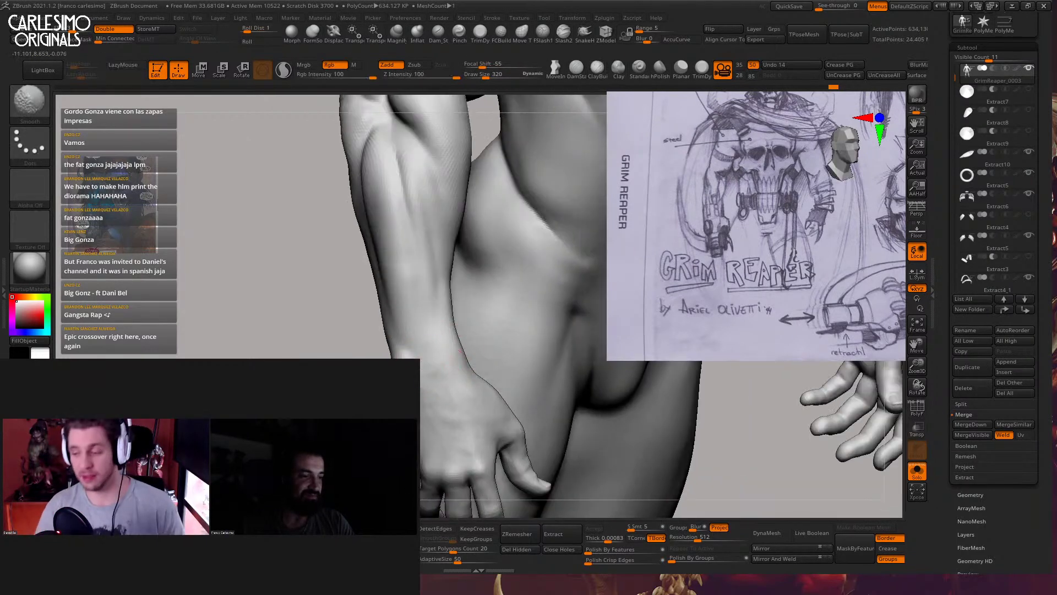
ctrl+right_drag(461, 350, 435, 292)
shift+right_drag(407, 342, 436, 347)
mouse_move(427, 303)
alt+right_down()
mouse_move(428, 383)
mouse_move(413, 358)
mouse_move(425, 329)
mouse_move(425, 354)
mouse_move(443, 338)
mouse_move(425, 335)
mouse_move(413, 299)
mouse_move(408, 349)
alt+right_up()
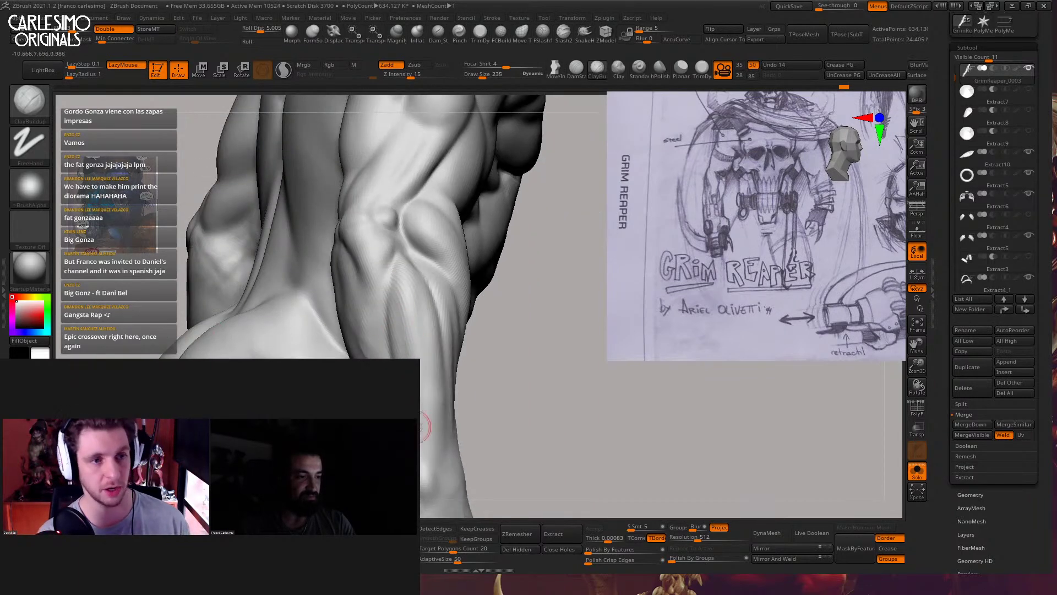
Carve a separation from the deltoid down the biceps with DamStandard at draw size 357 and smooth it
ctrl+right_drag(396, 284, 405, 237)
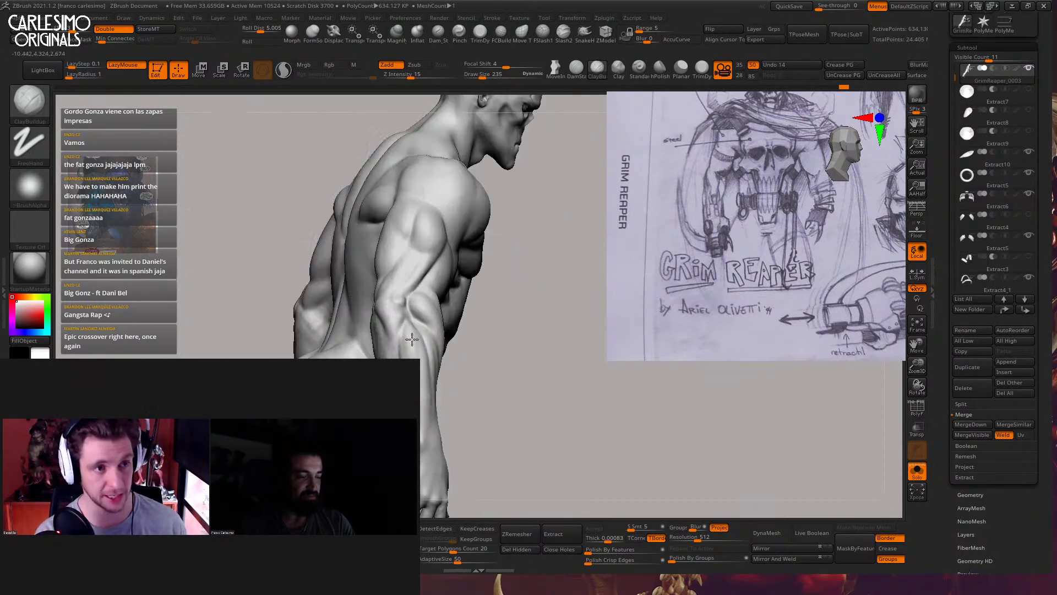
mouse_move(485, 364)
right_down()
mouse_move(441, 378)
mouse_move(403, 303)
mouse_move(448, 257)
mouse_move(402, 258)
mouse_move(424, 300)
mouse_move(410, 248)
right_up()
key(b)
key(d)
key(s)
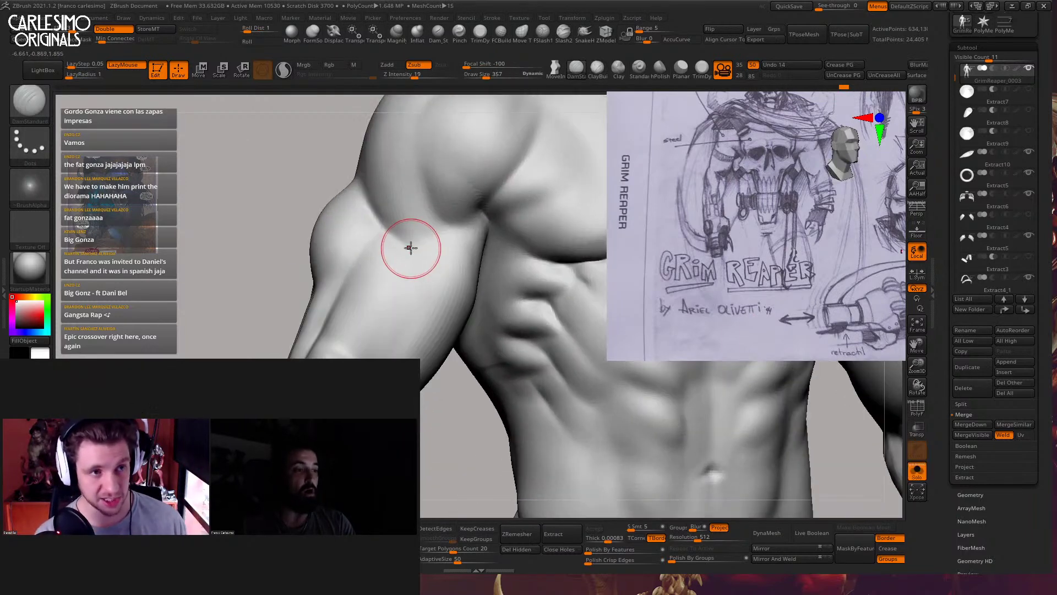
drag(411, 251, 411, 288)
right_drag(411, 288, 403, 325)
shift+drag(403, 325, 406, 330)
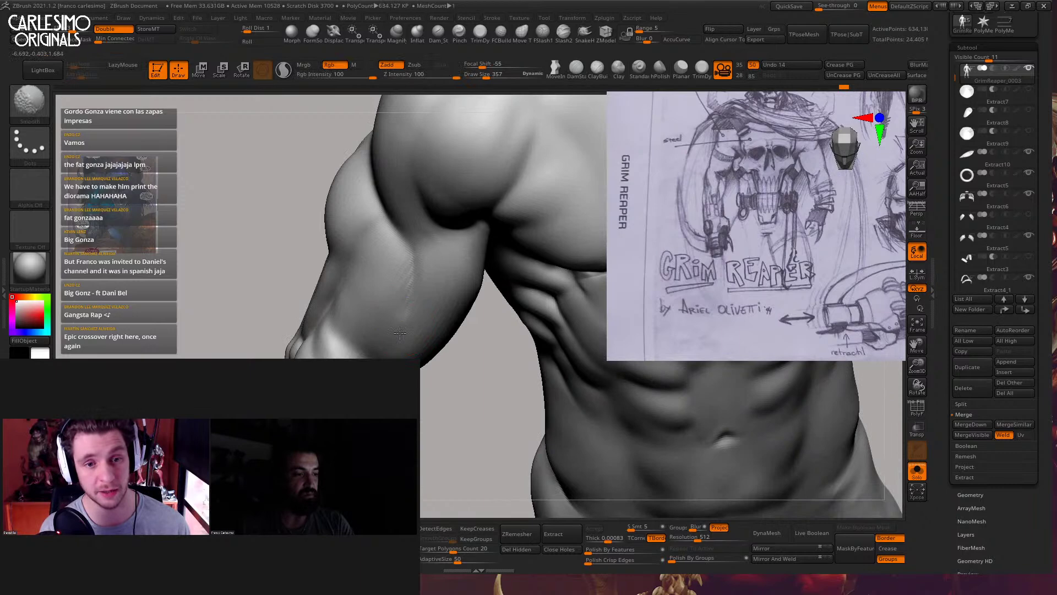
mouse_move(406, 330)
right_down()
mouse_move(413, 263)
mouse_move(403, 282)
mouse_move(398, 249)
right_up()
Reposition the reference sketch so the figure's head and shoulders are in view, then solo the body again
key(alt+s)
mouse_move(529, 310)
alt+right_down()
mouse_move(557, 295)
mouse_move(569, 270)
mouse_move(579, 283)
mouse_move(597, 283)
alt+right_up()
key(z)
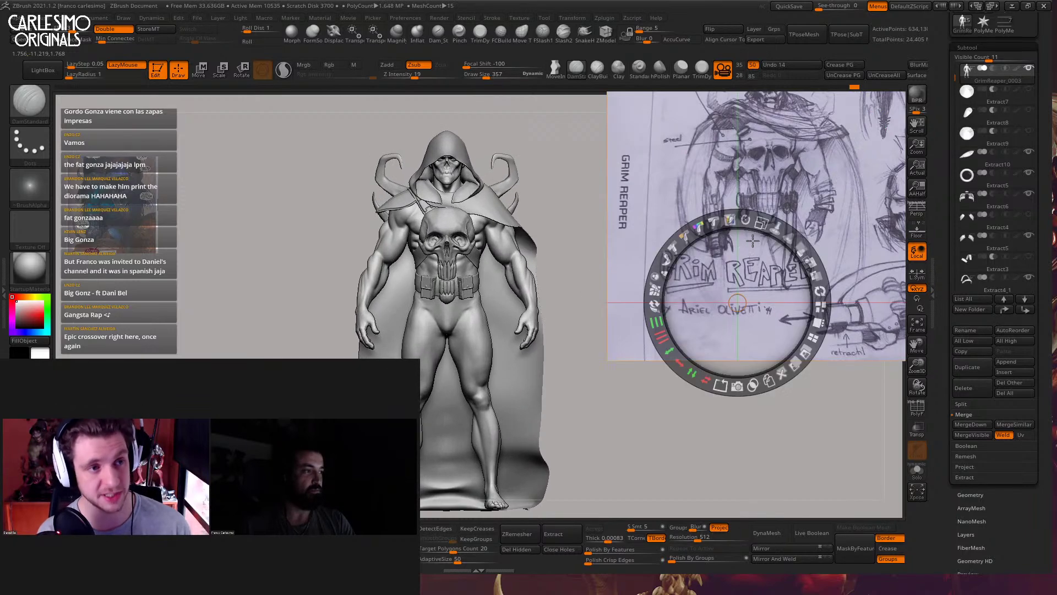
drag(791, 185, 787, 262)
key(z)
mouse_move(500, 248)
ctrl+right_down()
mouse_move(517, 253)
mouse_move(524, 333)
mouse_move(542, 337)
ctrl+right_up()
key(alt+s)
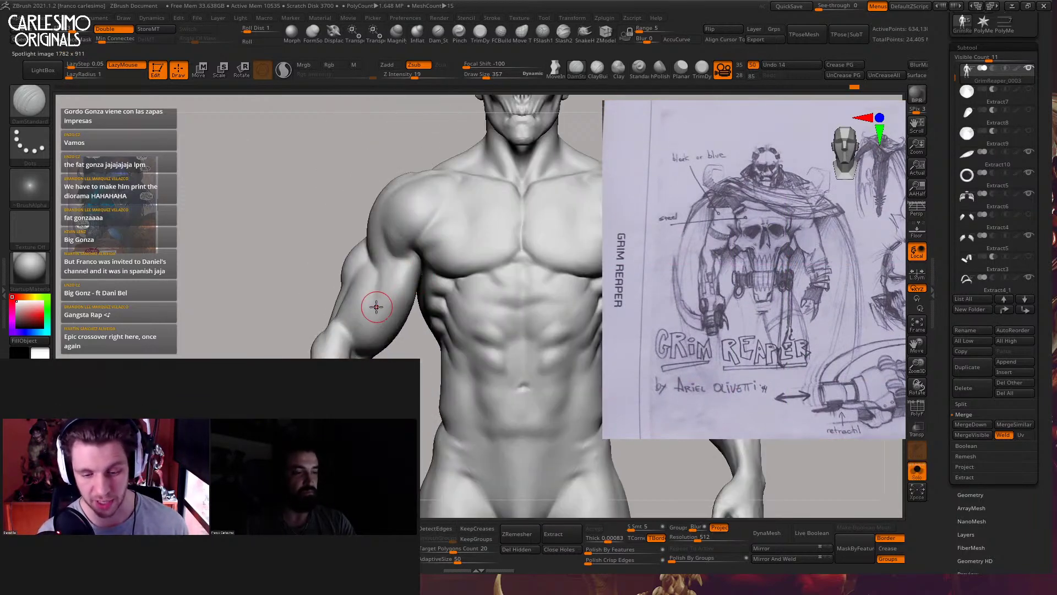
Isolate one upper arm and mask a slanted band around it across the biceps with the lasso mask
mouse_move(304, 199)
ctrl+shift+mouse_down()
mouse_move(429, 370)
mouse_move(426, 352)
mouse_move(292, 342)
ctrl+shift+mouse_up()
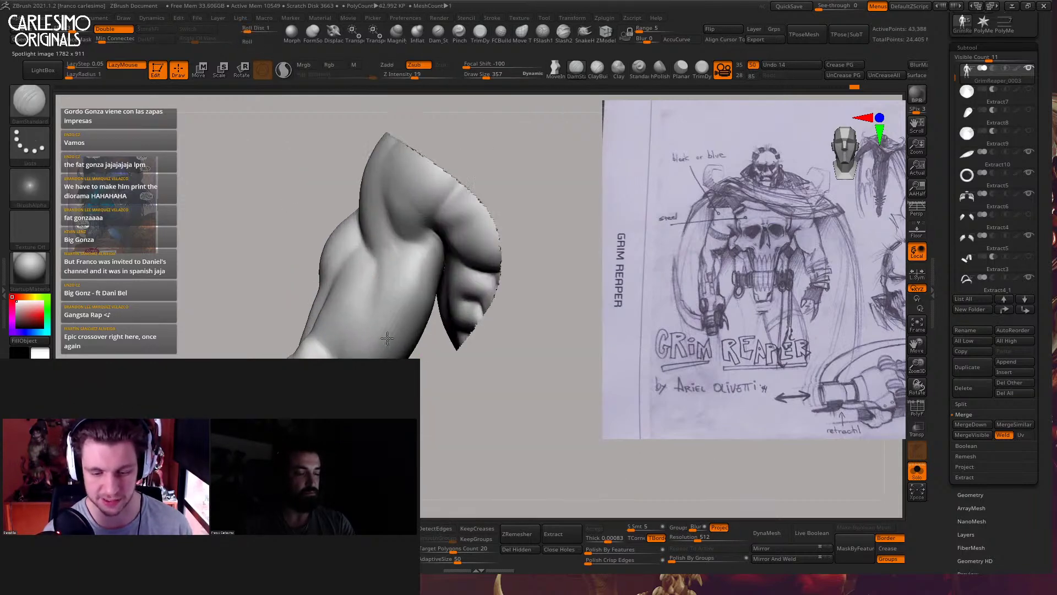
mouse_move(330, 331)
right_down()
mouse_move(420, 323)
mouse_move(425, 286)
mouse_move(468, 243)
mouse_move(489, 253)
mouse_move(496, 225)
right_up()
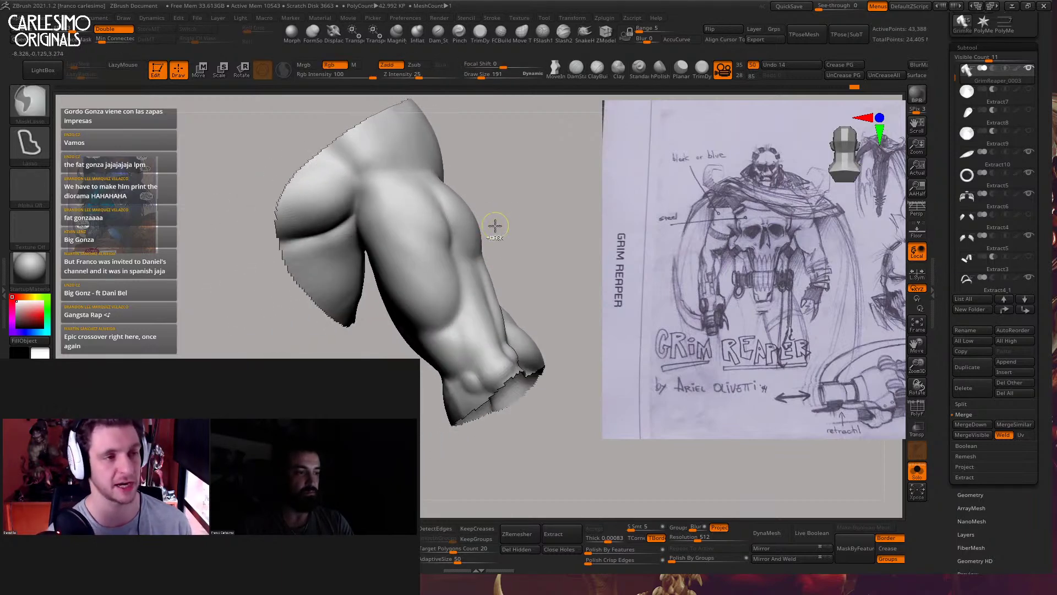
mouse_move(406, 310)
ctrl+mouse_down()
mouse_move(540, 230)
mouse_move(406, 268)
mouse_move(376, 307)
ctrl+mouse_up()
key(ctrl+z)
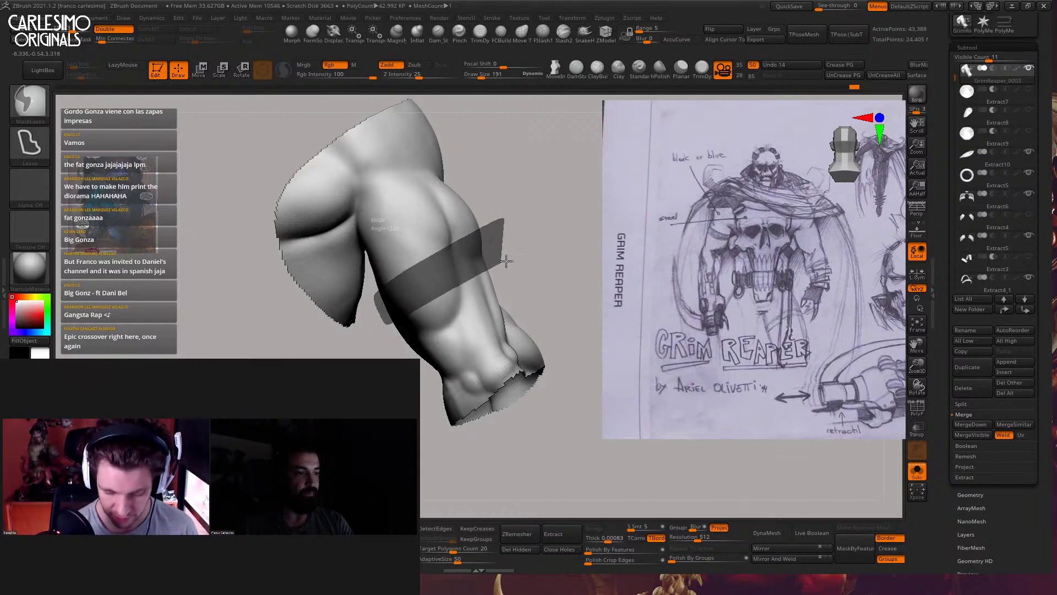
right_drag(376, 306, 456, 319)
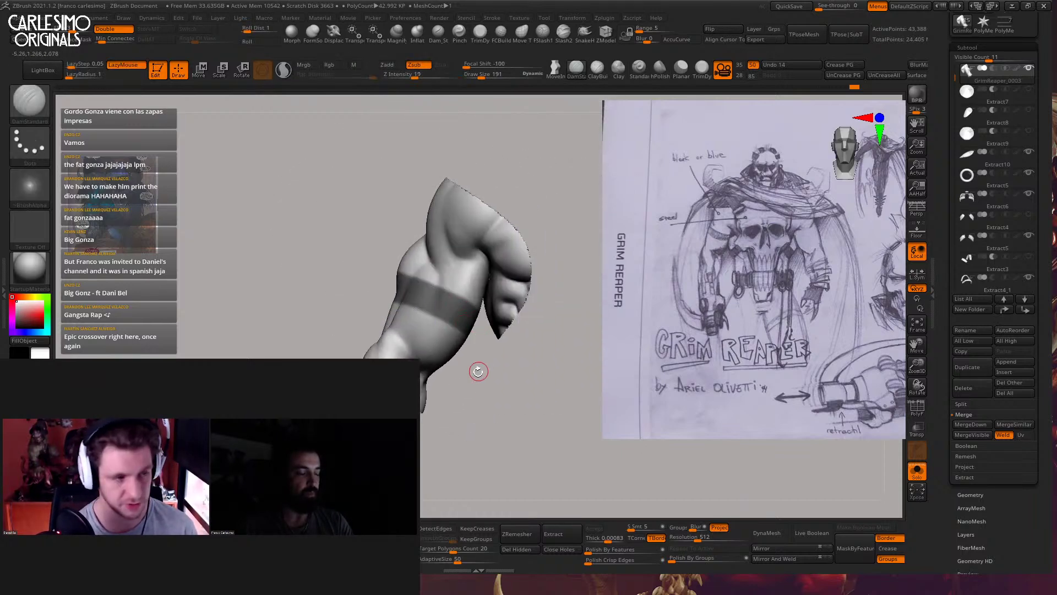
right_drag(465, 388, 427, 283)
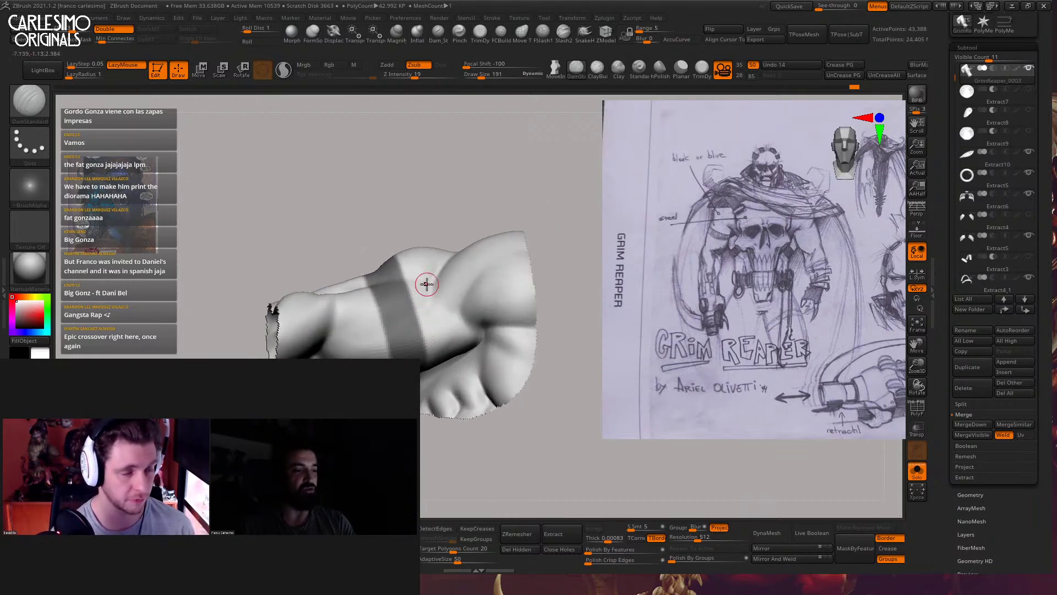
mouse_move(424, 237)
ctrl+mouse_down()
mouse_move(383, 392)
mouse_move(362, 221)
ctrl+mouse_up()
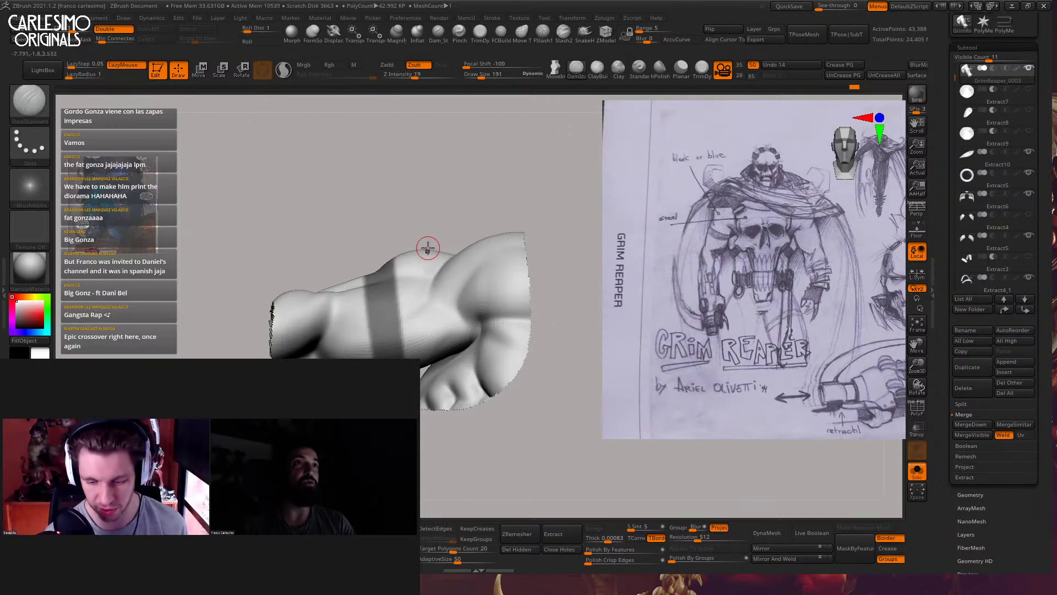
Extract the masked upper arm band into a new subtool
mouse_move(428, 244)
right_down()
mouse_move(422, 314)
mouse_move(416, 286)
mouse_move(448, 286)
mouse_move(429, 326)
mouse_move(464, 326)
mouse_move(603, 374)
right_up()
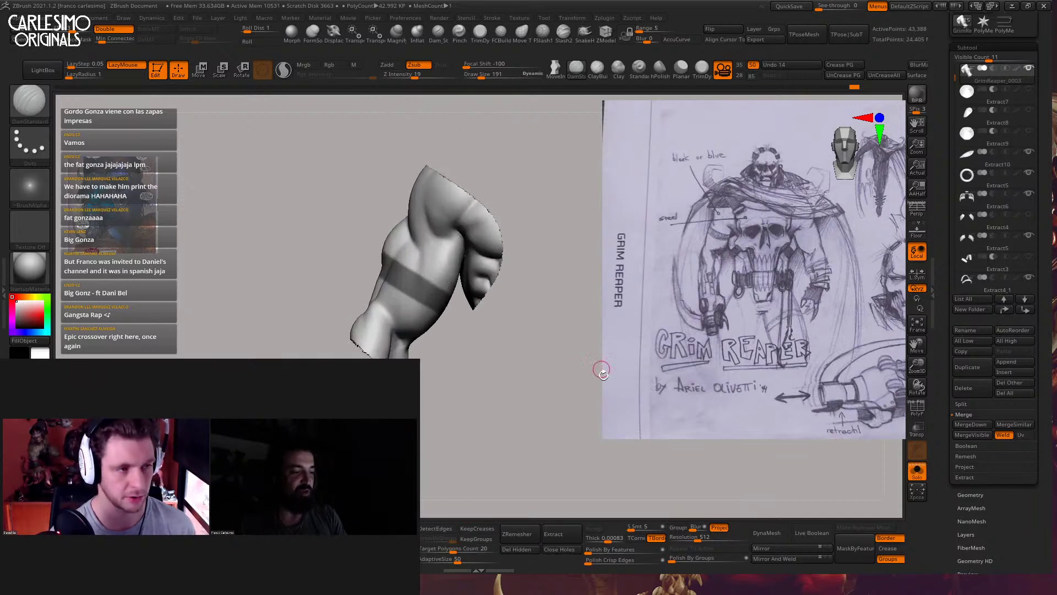
click(567, 537)
click(593, 529)
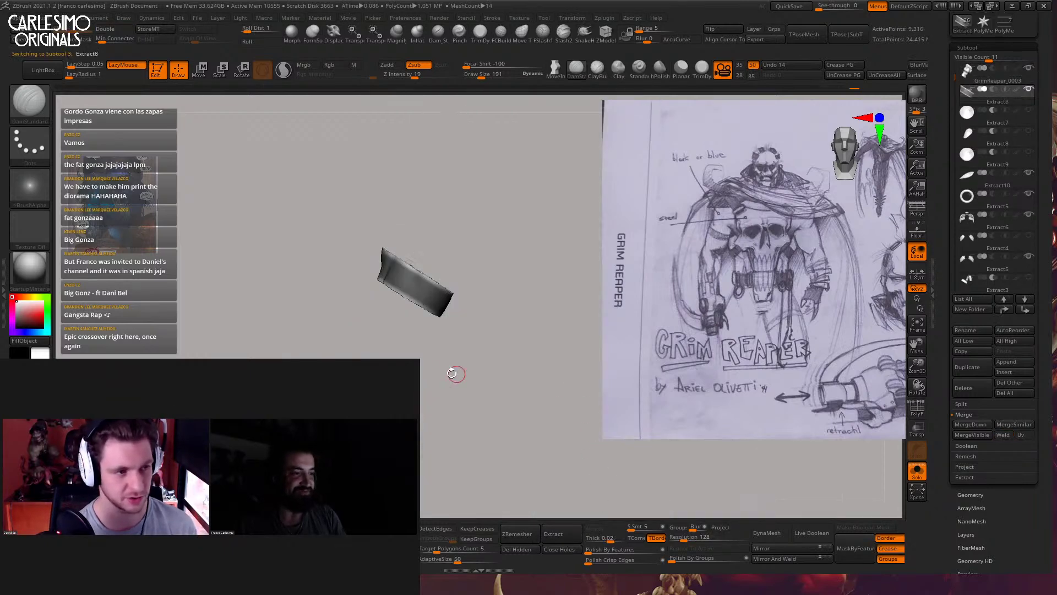
ctrl+drag(456, 373, 467, 385)
alt+right_drag(463, 375, 427, 300)
key(w)
click(425, 299)
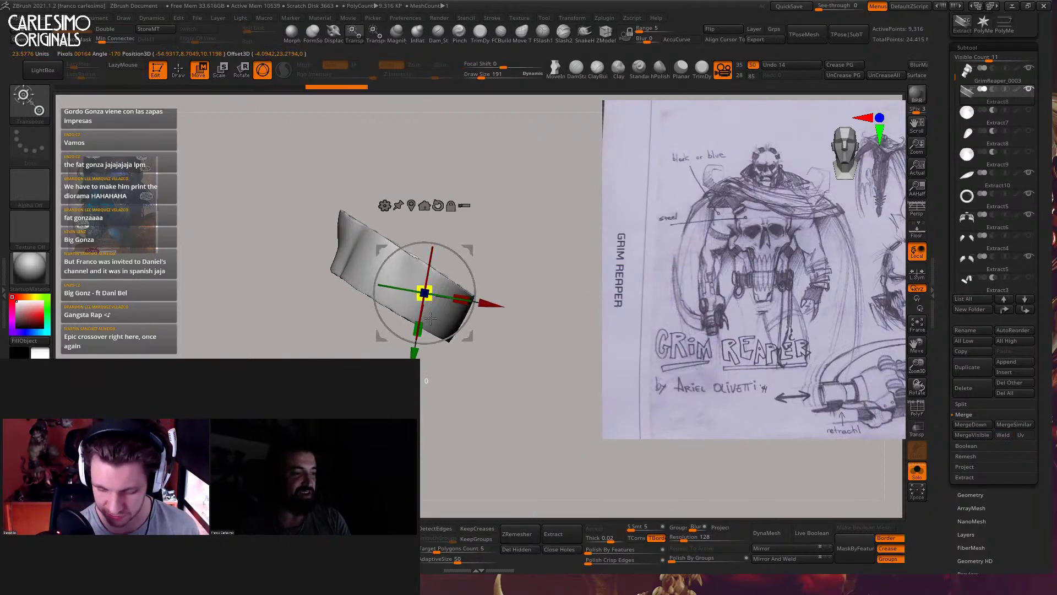
key(q)
Make the body the active subtool, clear the band mask from its upper arm, and show all subtools
alt+click(363, 339)
key(w)
key(alt+s)
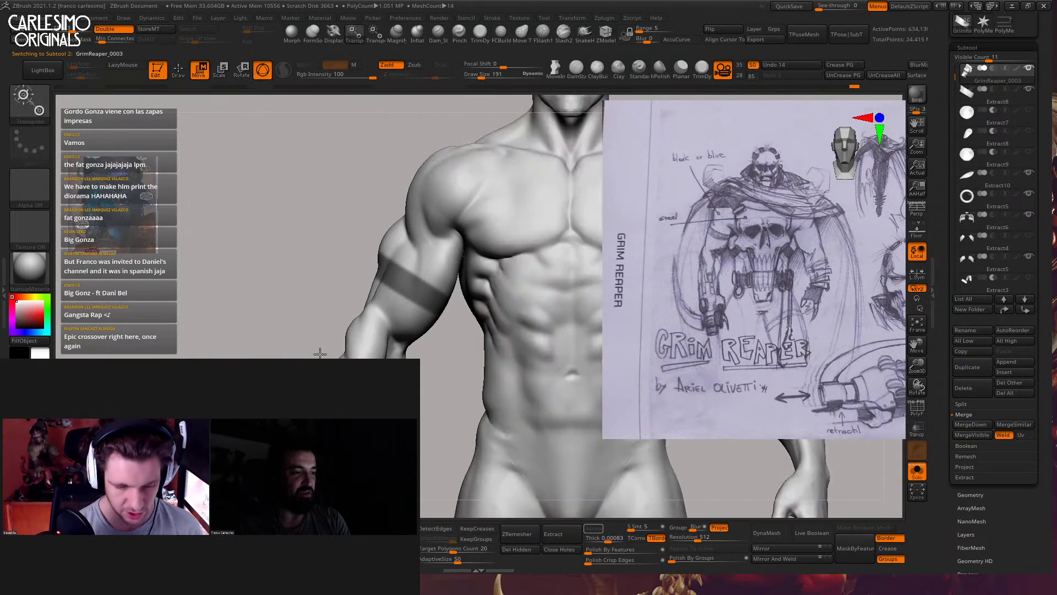
ctrl+drag(320, 353, 311, 366)
key(alt+s)
alt+drag(341, 242, 443, 212)
mouse_move(482, 343)
alt+mouse_down()
mouse_move(434, 312)
mouse_move(418, 182)
alt+mouse_up()
key(q)
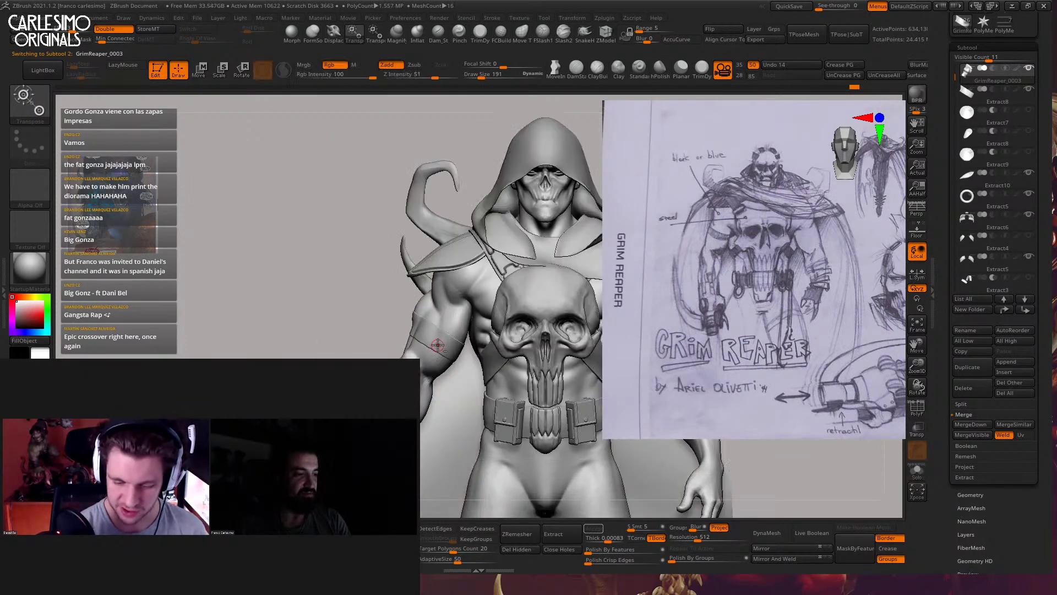
Make the extracted upper arm band the active subtool and return to drawing mode with the full figure shown
alt+click(440, 347)
key(alt+s)
key(w)
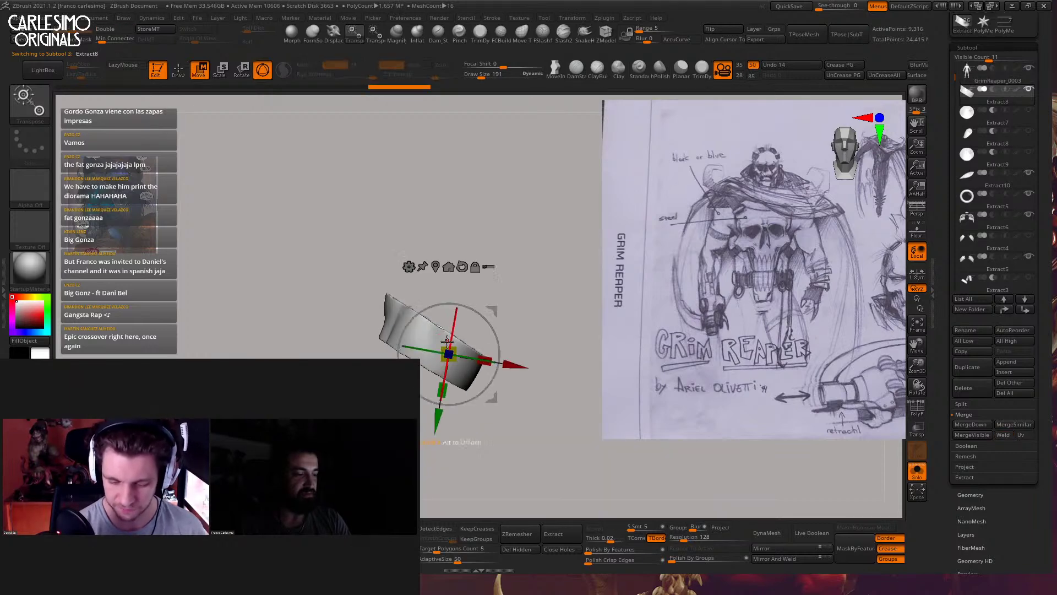
key(alt+s)
key(q)
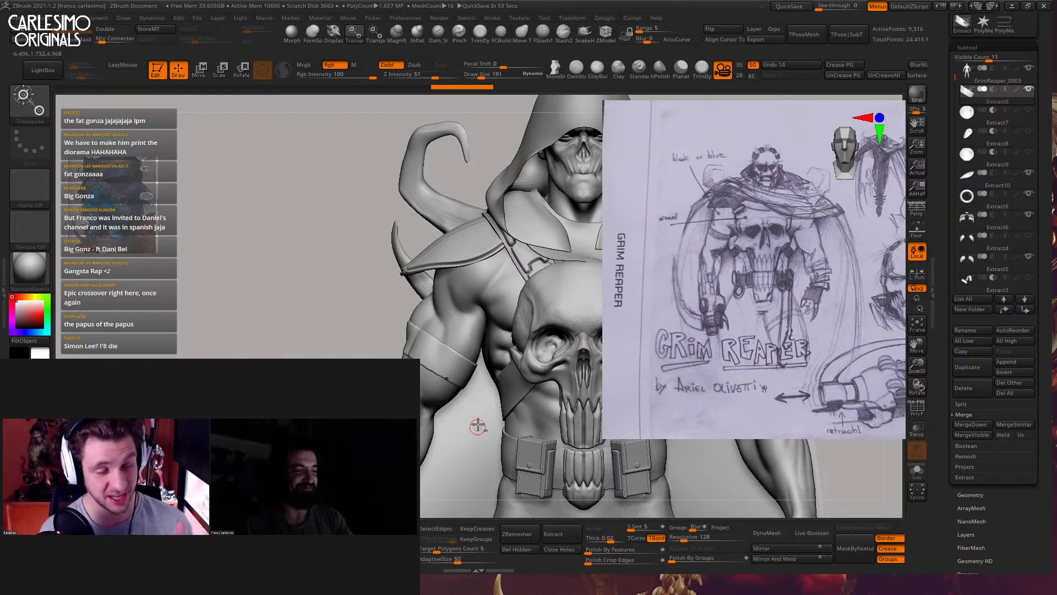
mouse_move(478, 425)
alt+mouse_down()
mouse_move(468, 382)
mouse_move(501, 330)
alt+mouse_up()
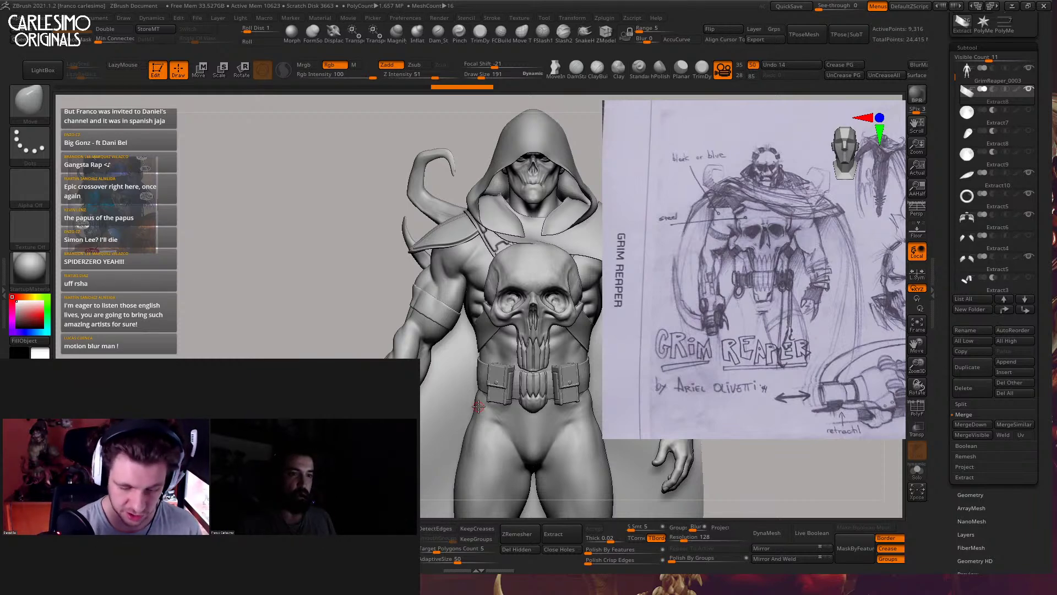
Fit the band more closely around the biceps with the Move brush at draw size 1544
alt+drag(359, 309, 294, 237)
ctrl+right_drag(371, 274, 372, 342)
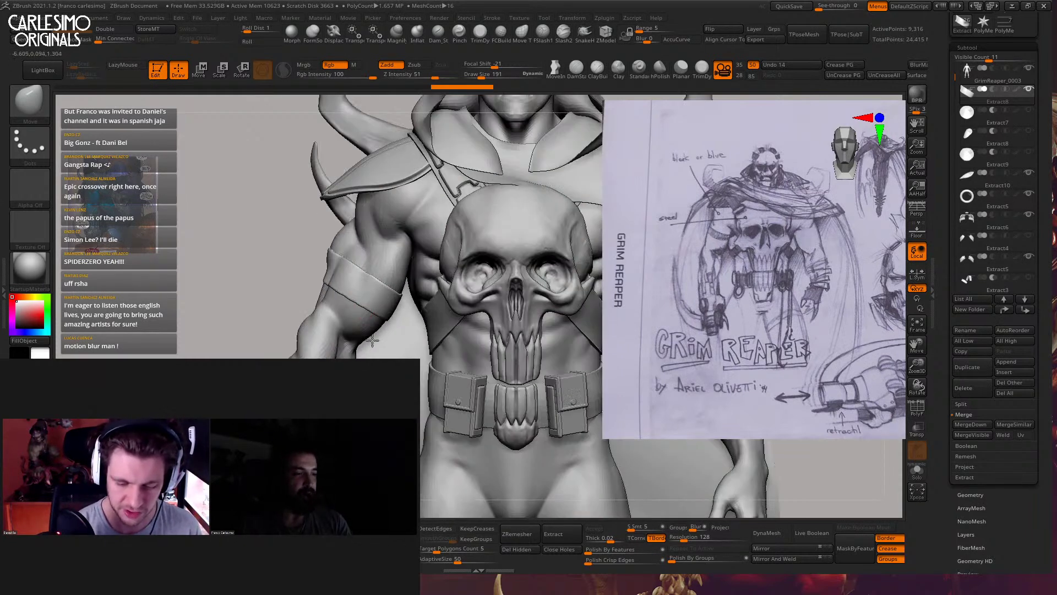
ctrl+right_drag(370, 295, 371, 304)
key(alt+s)
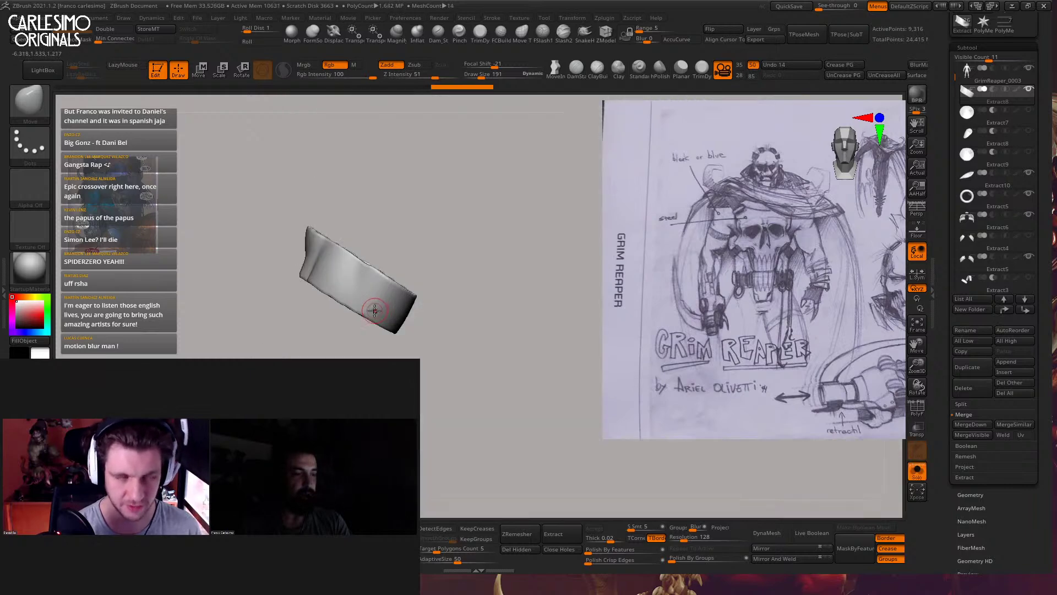
key(alt+s)
key(space)
drag(376, 304, 384, 302)
mouse_move(382, 312)
mouse_down()
mouse_move(404, 315)
mouse_move(383, 317)
mouse_up()
key(space)
drag(400, 277, 405, 265)
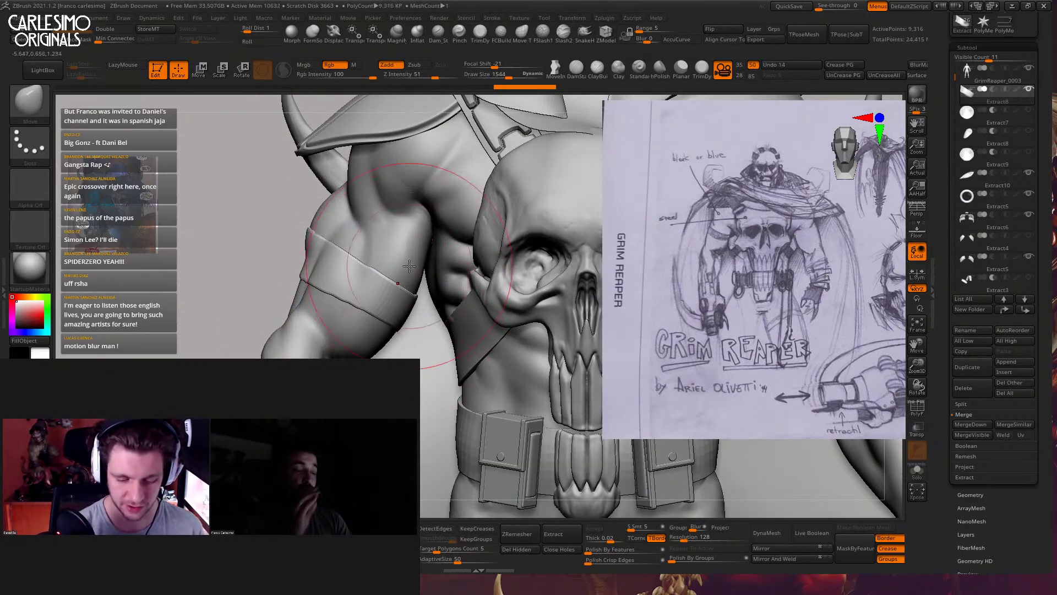
drag(388, 310, 388, 309)
ctrl+right_drag(389, 308, 389, 259)
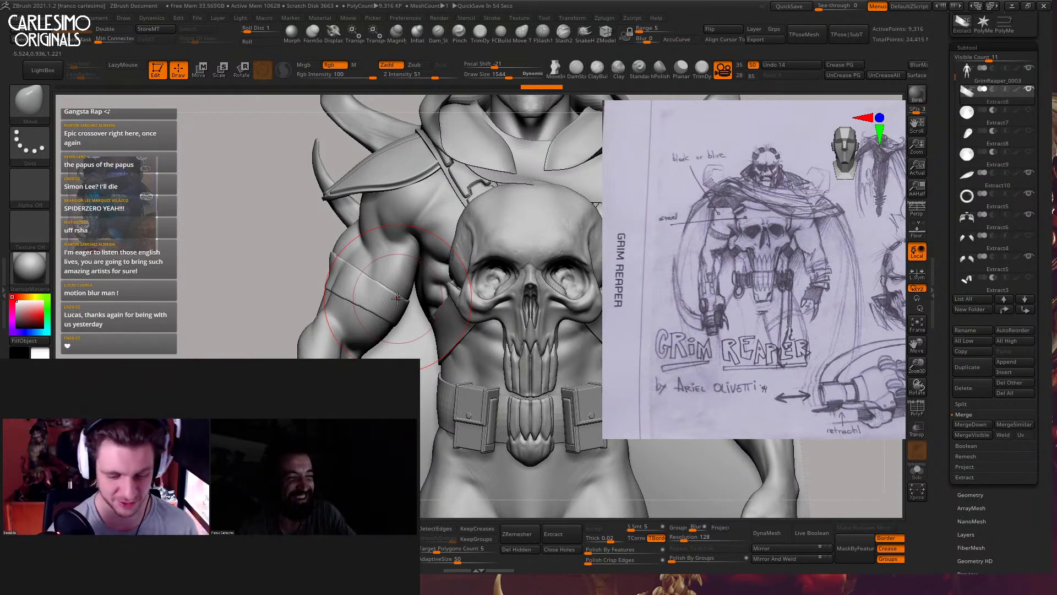
Adjust the arm band's shape from the side and front with the Move brush, raising the draw size to 1925
right_drag(339, 244, 319, 306)
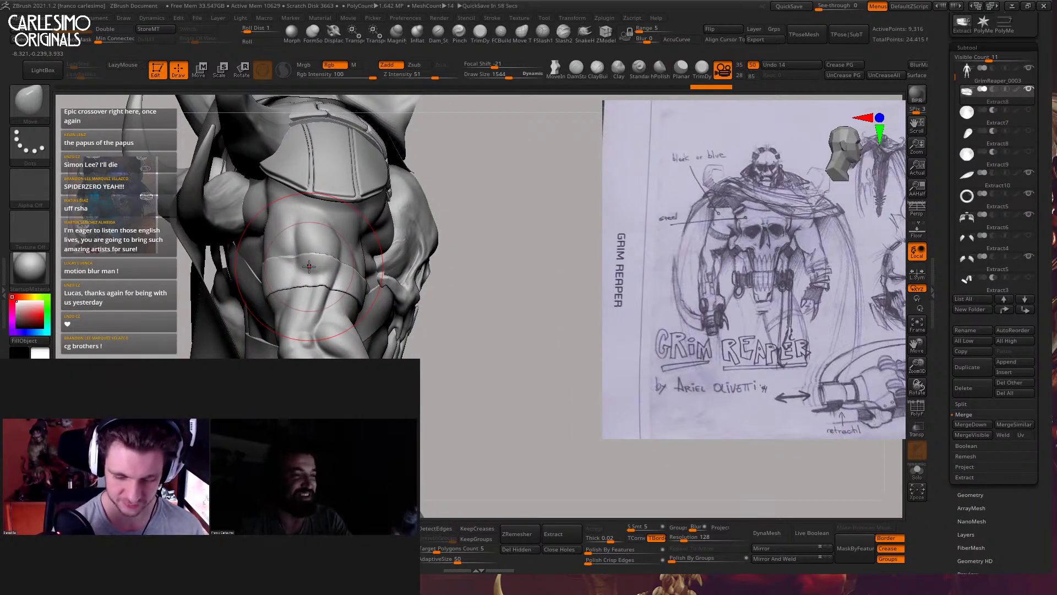
mouse_move(345, 254)
right_down()
mouse_move(379, 228)
mouse_move(464, 259)
mouse_move(440, 251)
right_up()
key(space)
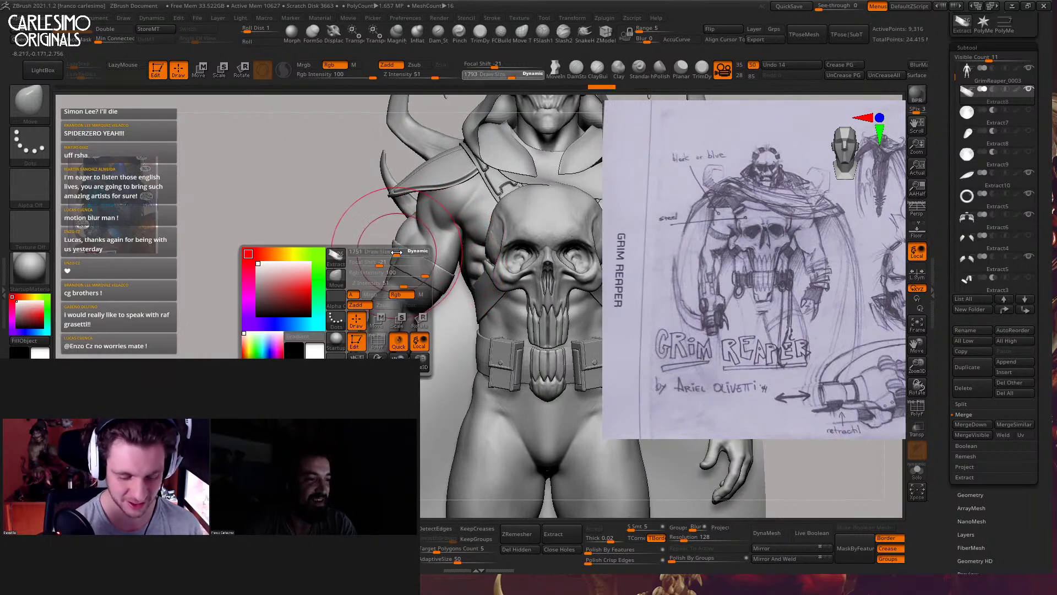
drag(398, 263, 401, 261)
mouse_move(423, 267)
ctrl+right_down()
mouse_move(427, 220)
mouse_move(350, 211)
ctrl+right_up()
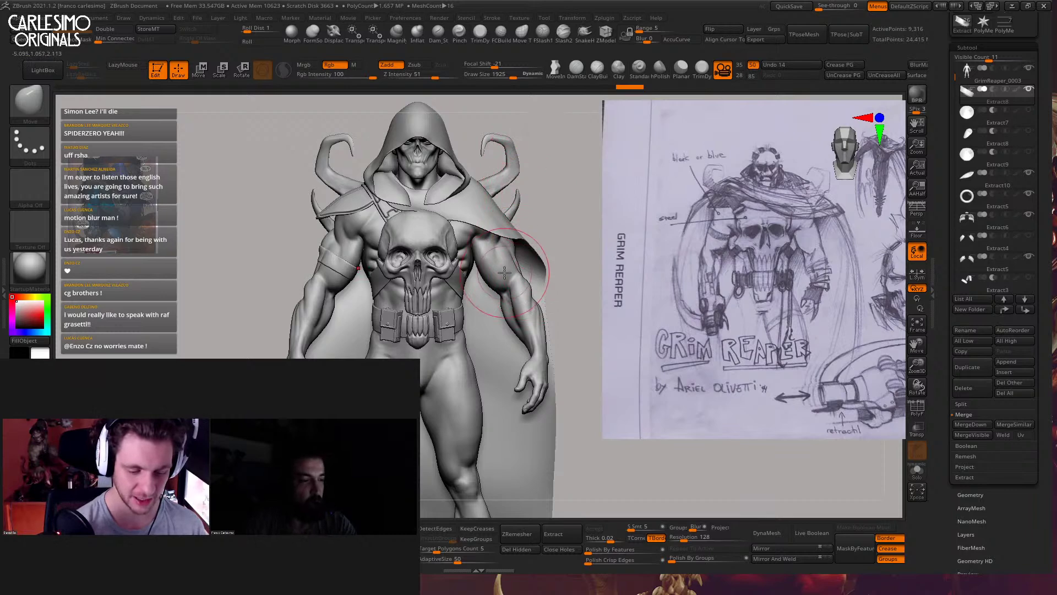
Make the body the active subtool again and solo it around the bare arm
alt+click(535, 272)
mouse_move(535, 252)
ctrl+right_down()
mouse_move(538, 275)
mouse_move(514, 283)
mouse_move(534, 287)
mouse_move(533, 258)
ctrl+right_up()
alt+click(537, 284)
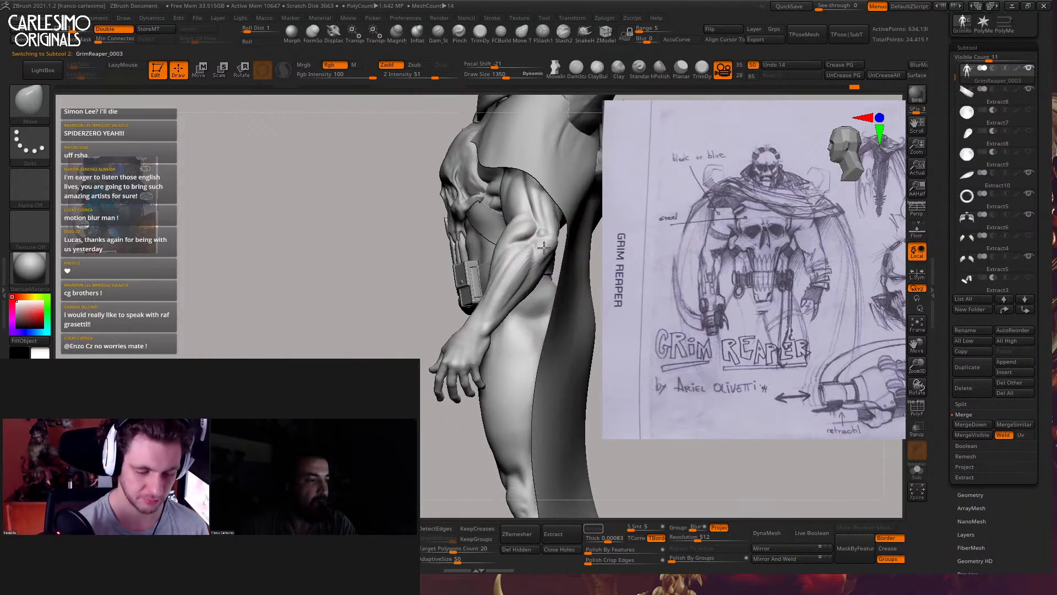
key(alt+s)
key(bracketright)
key(bracketright)
Reshape the bare arm's forearm silhouette with the Move brush at draw size 1067
ctrl+right_drag(490, 285, 488, 293)
right_click(489, 292)
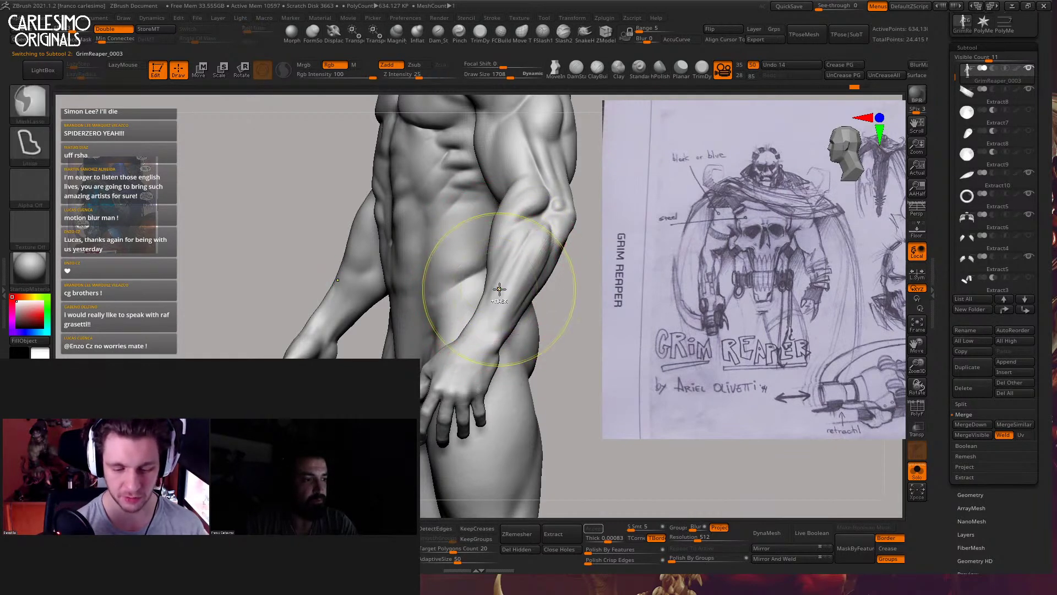
mouse_move(487, 288)
right_down()
mouse_move(505, 298)
mouse_move(475, 318)
mouse_move(491, 285)
mouse_move(500, 282)
mouse_move(489, 307)
mouse_move(510, 288)
mouse_move(498, 286)
mouse_move(503, 255)
mouse_move(490, 291)
right_up()
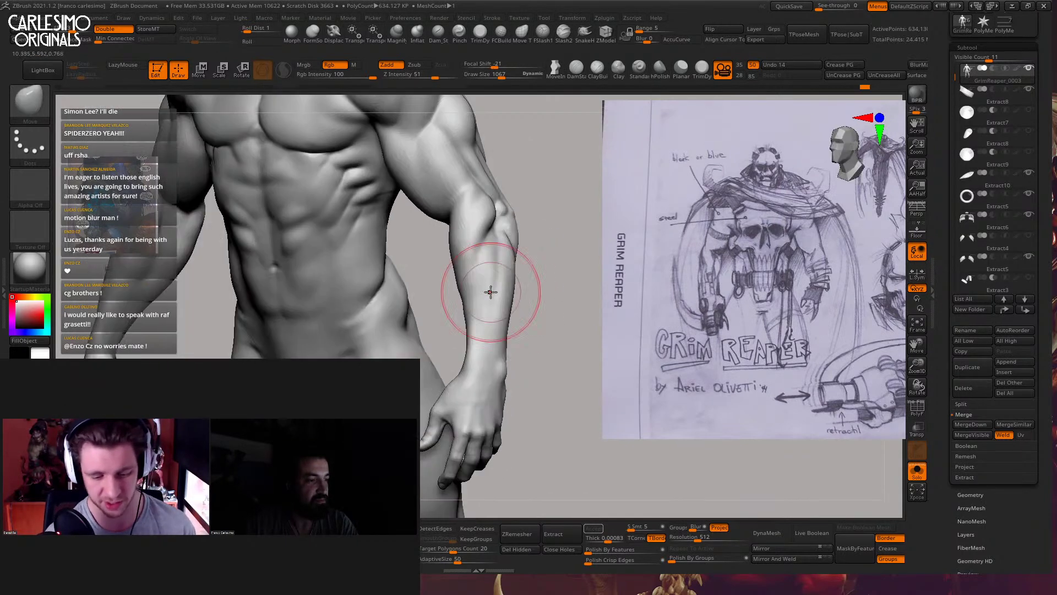
mouse_move(524, 234)
right_down()
mouse_move(489, 309)
mouse_move(499, 275)
right_up()
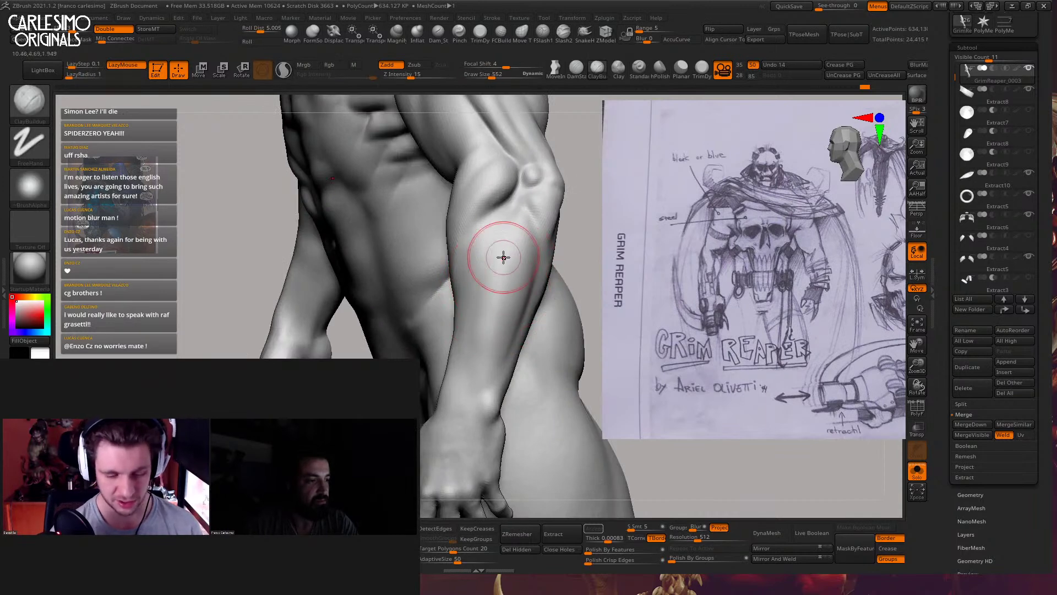
Build up the outer forearm muscles from the wrist to below the elbow with ClayBuildup
right_drag(470, 375, 488, 317)
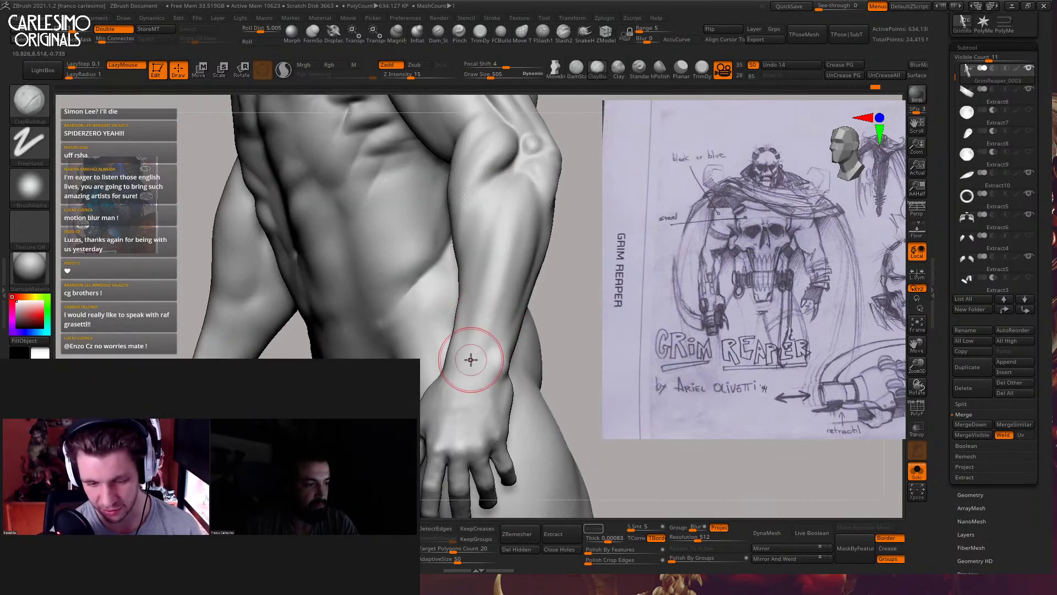
mouse_move(496, 270)
right_down()
mouse_move(503, 253)
mouse_move(501, 295)
mouse_move(507, 242)
right_up()
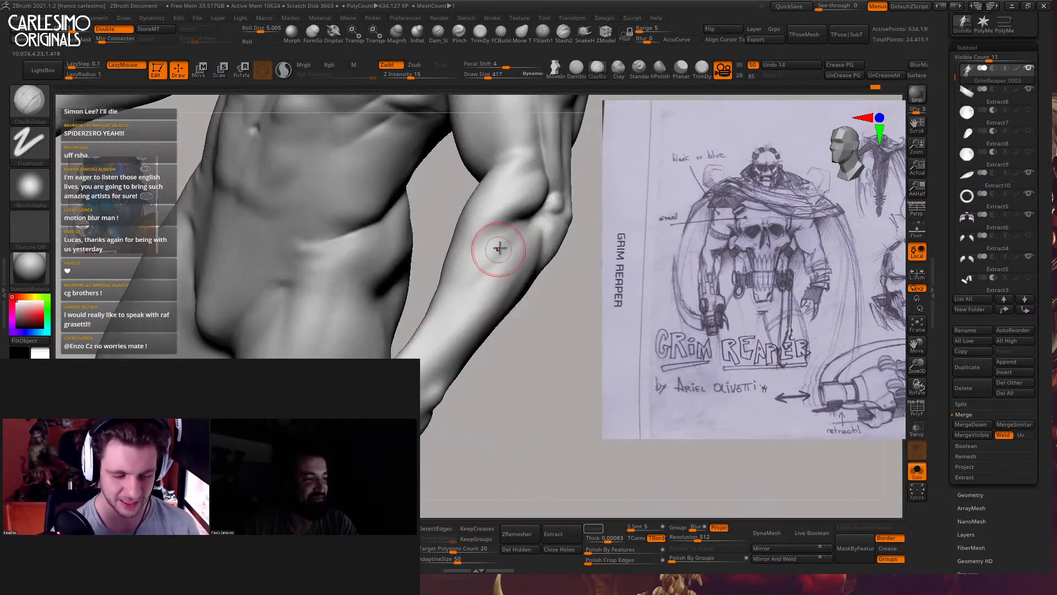
right_drag(465, 285, 429, 316)
Add tendon strokes along the inner forearm above the wrist with ClayBuildup at draw size 302 and smooth them
right_click(455, 314)
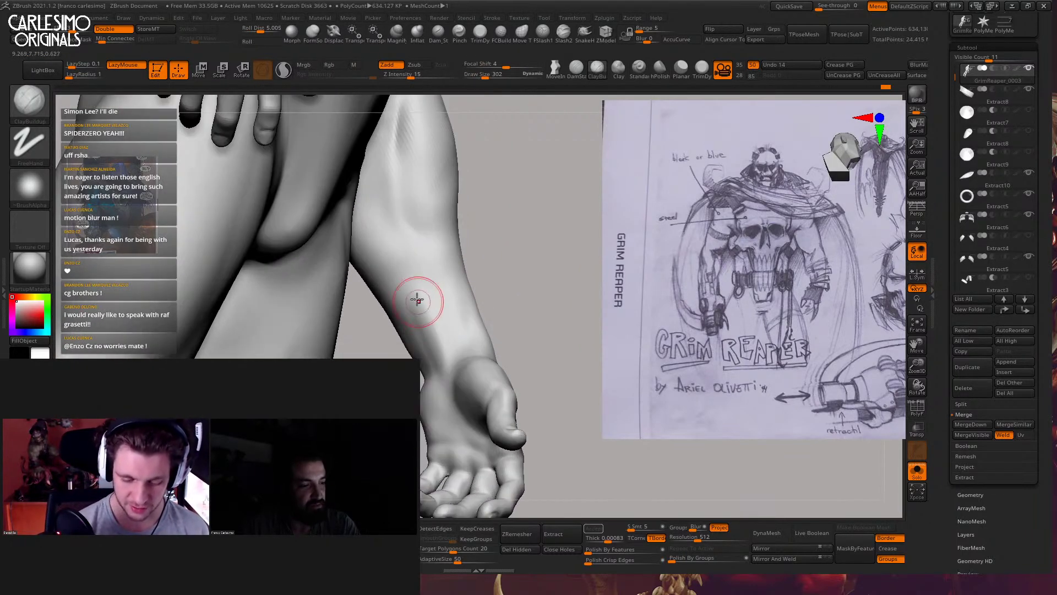
key(shift)
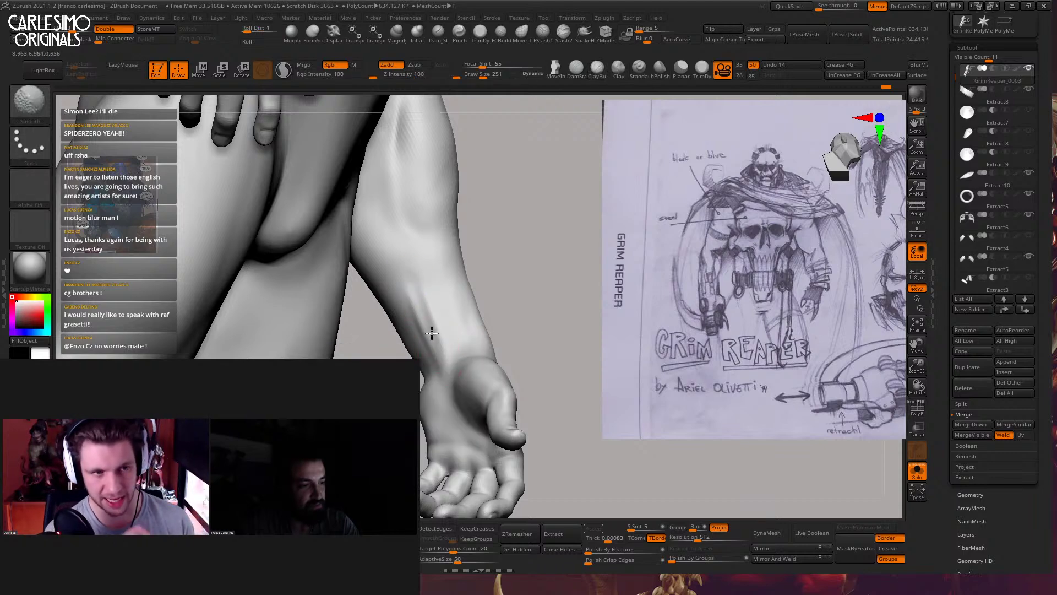
drag(416, 297, 434, 365)
shift+drag(434, 326, 444, 350)
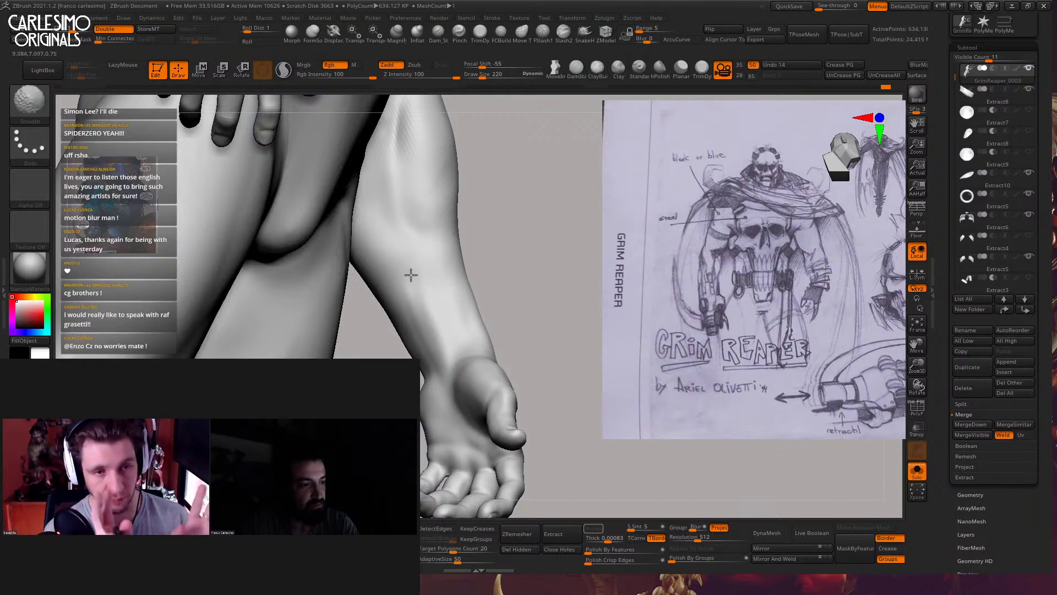
mouse_move(411, 275)
right_down()
mouse_move(452, 286)
mouse_move(443, 332)
mouse_move(425, 338)
mouse_move(413, 307)
right_up()
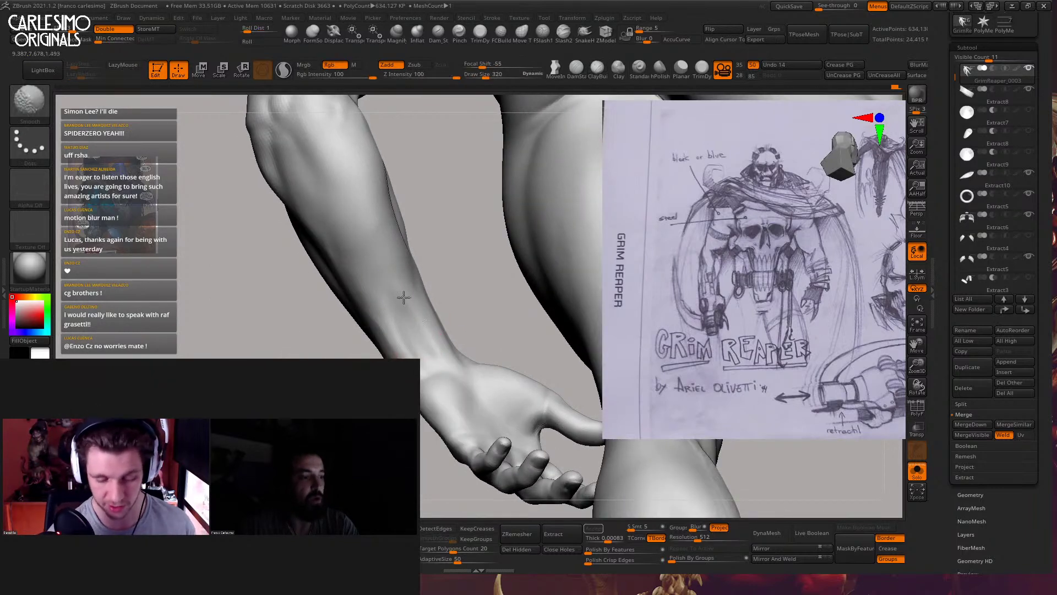
Refine the inner forearm's muscle volume with ClayBuildup at draw size 320 and smooth it toward the wrist
mouse_move(415, 325)
right_down()
mouse_move(435, 316)
mouse_move(408, 309)
right_up()
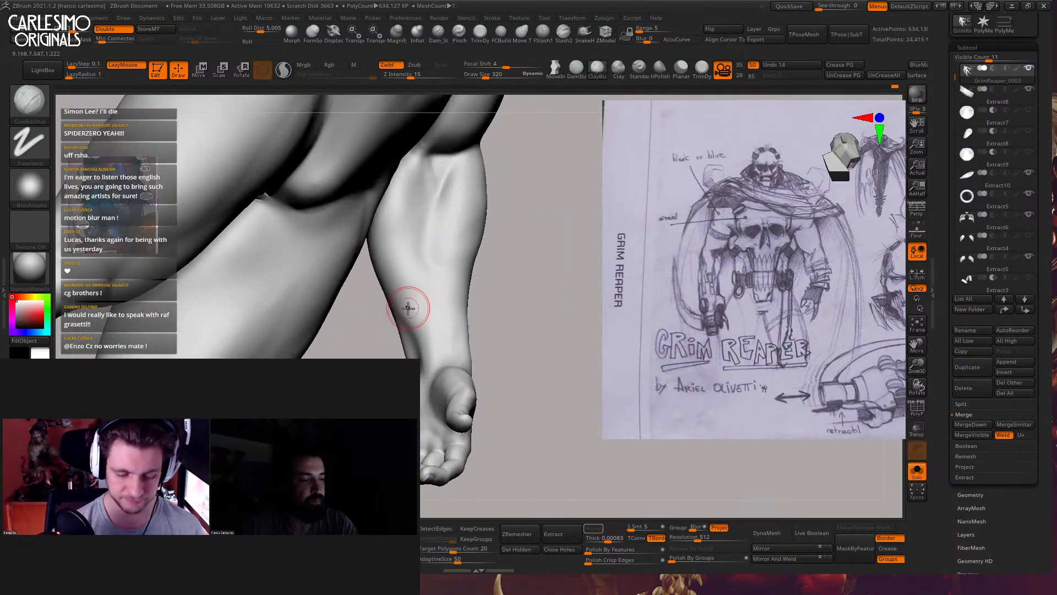
key(shift)
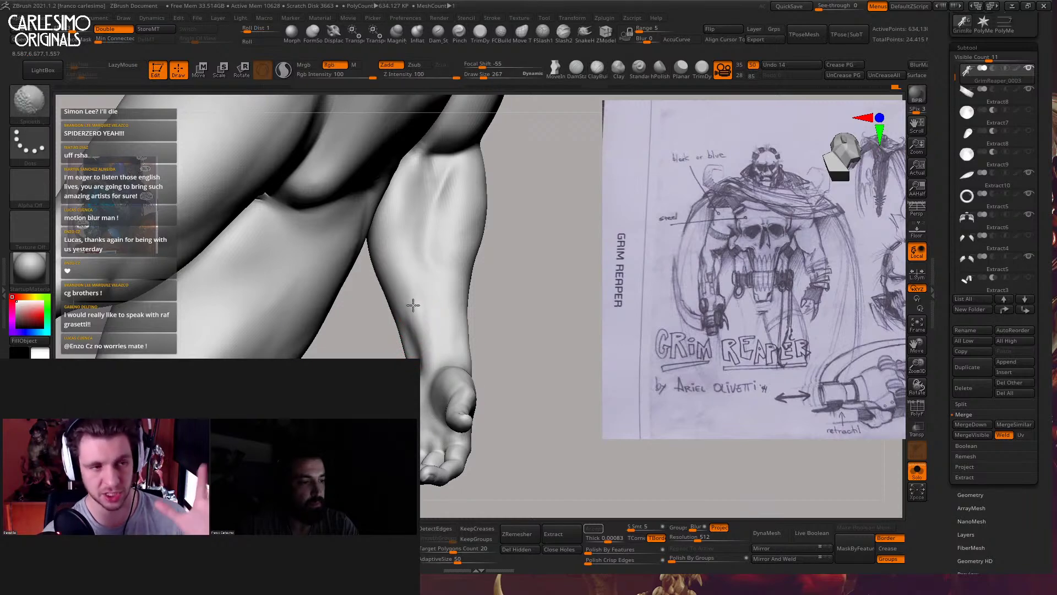
ctrl+right_drag(432, 315, 430, 256)
shift+right_drag(430, 256, 435, 331)
Build up the forearm muscle where it crosses the elbow with ClayBuildup at draw size 377 and smooth the transition
right_drag(465, 238, 467, 304)
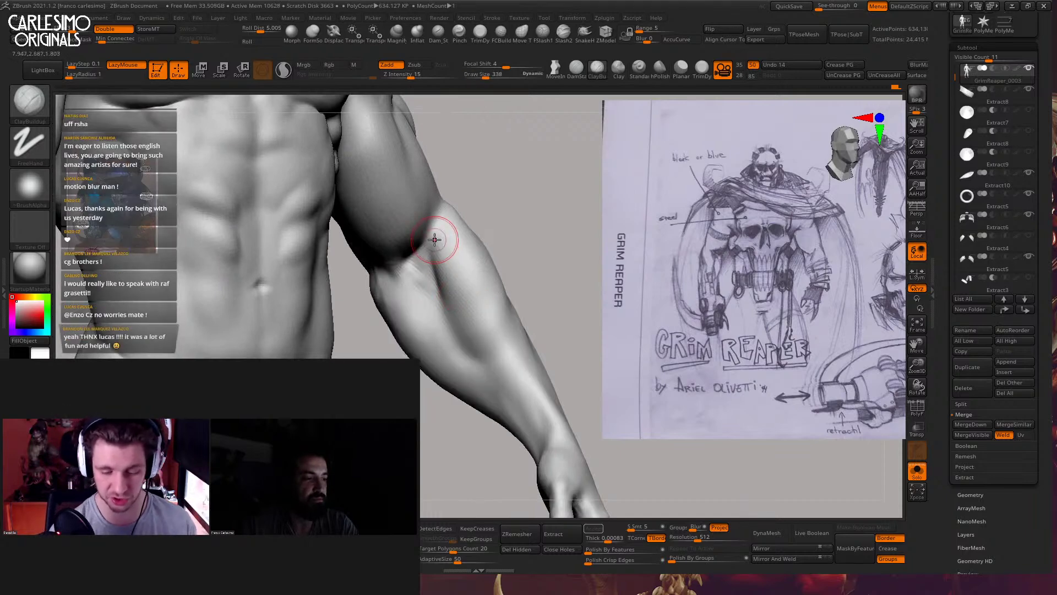
right_click(441, 266)
shift+right_drag(436, 238, 445, 332)
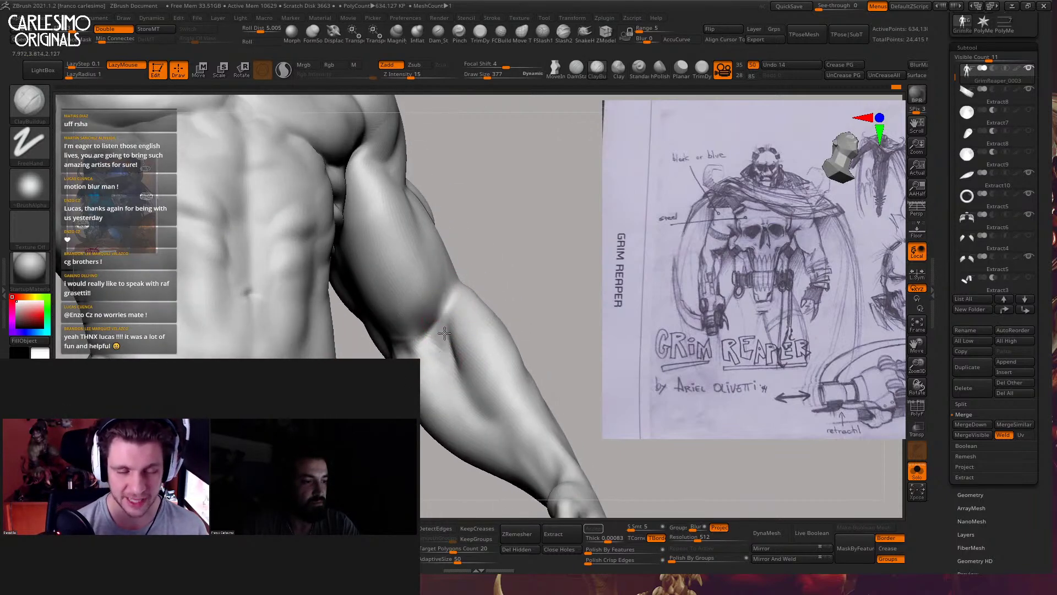
right_drag(451, 278, 453, 335)
key(shift)
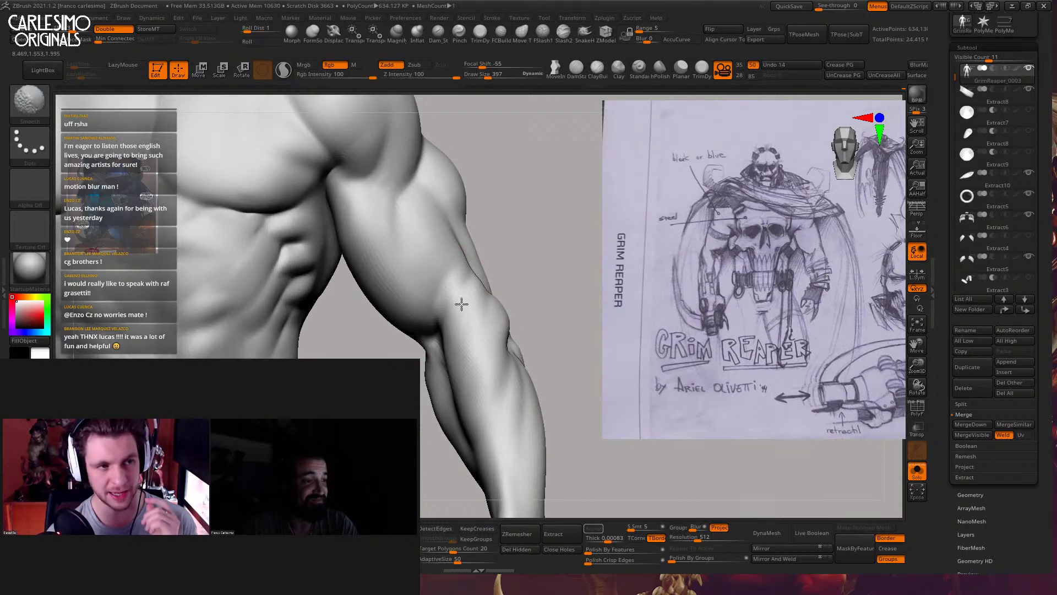
mouse_move(459, 257)
alt+right_down()
mouse_move(461, 306)
mouse_move(427, 286)
mouse_move(453, 352)
alt+right_up()
Carve the crease between the lower biceps and the forearm with DamStandard and smooth it
key(b)
key(d)
key(s)
key(bracketleft)
shift+drag(448, 347, 439, 342)
right_drag(439, 342, 433, 314)
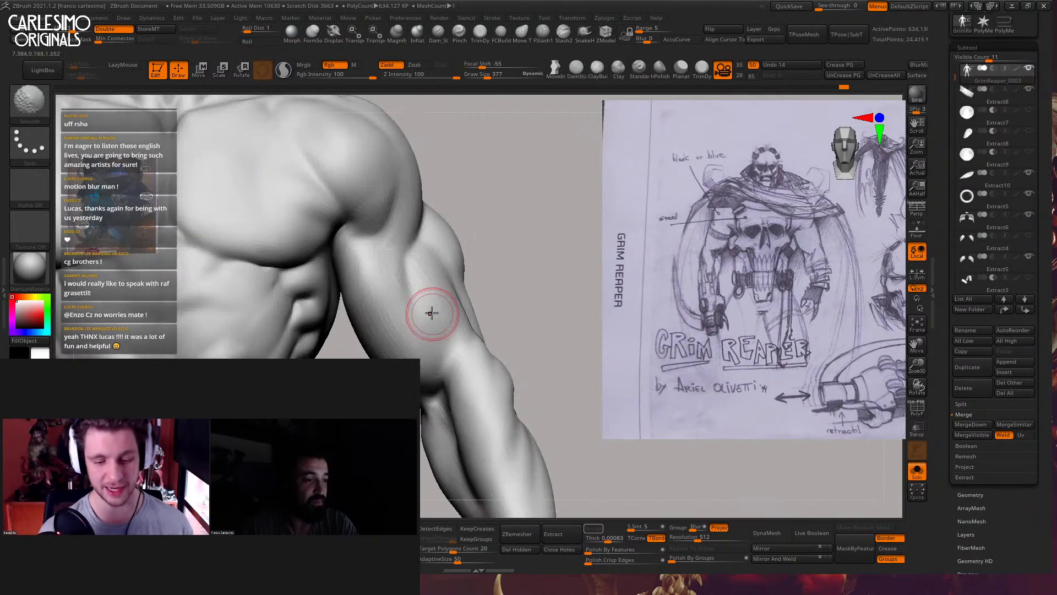
Build up the outer side of the biceps with ClayBuildup at draw size 377 and smooth the strokes
key(b)
key(c)
key(b)
mouse_move(403, 280)
right_down()
mouse_move(424, 333)
mouse_move(417, 320)
mouse_move(427, 321)
right_up()
key(shift)
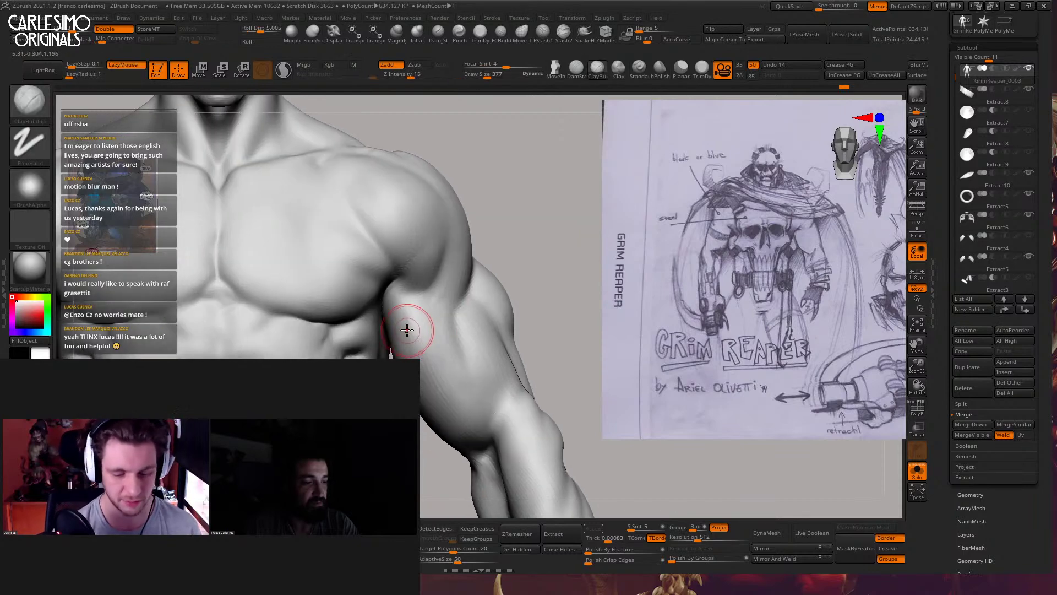
Inflate the biceps from below the armpit down its belly with the Inflate brush at draw size 938 and smooth it
click(418, 33)
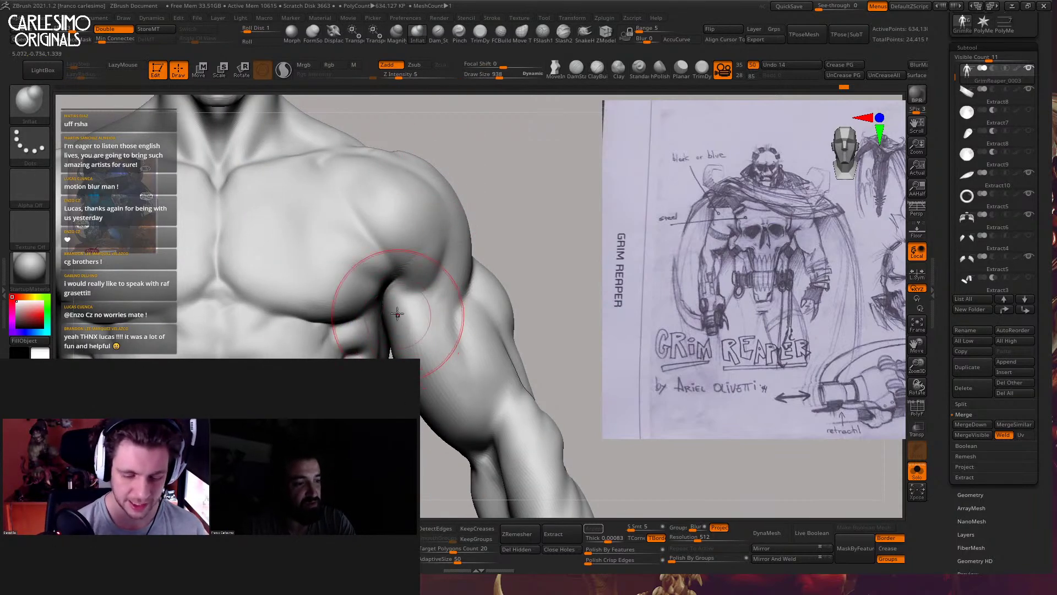
mouse_move(385, 288)
right_down()
mouse_move(391, 330)
mouse_move(402, 308)
right_up()
drag(401, 308, 404, 316)
right_drag(405, 316, 408, 312)
key(shift)
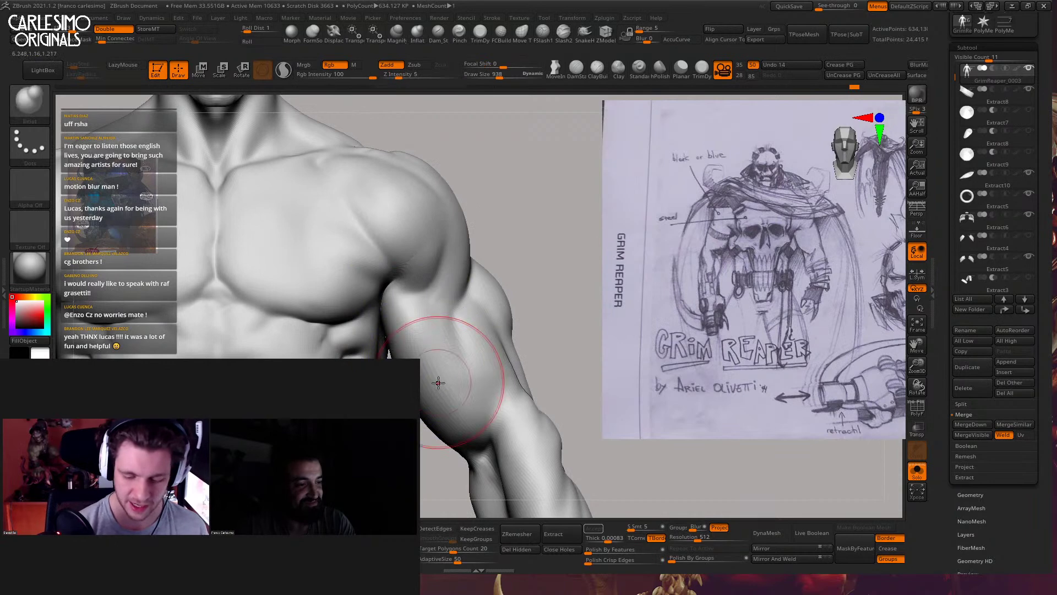
ctrl+right_drag(438, 380, 450, 331)
key(shift)
right_drag(454, 369, 446, 331)
Carve the separation between the biceps and the outer upper arm below the deltoid with DamStandard and smooth it
key(b)
key(d)
key(s)
mouse_move(446, 264)
ctrl+right_down()
mouse_move(439, 300)
mouse_move(433, 292)
mouse_move(464, 330)
ctrl+right_up()
right_click(432, 291)
key(shift)
Add volume along the outer upper arm beside the biceps with ClayBuildup at draw size 482
key(b)
key(c)
key(b)
drag(463, 307, 464, 326)
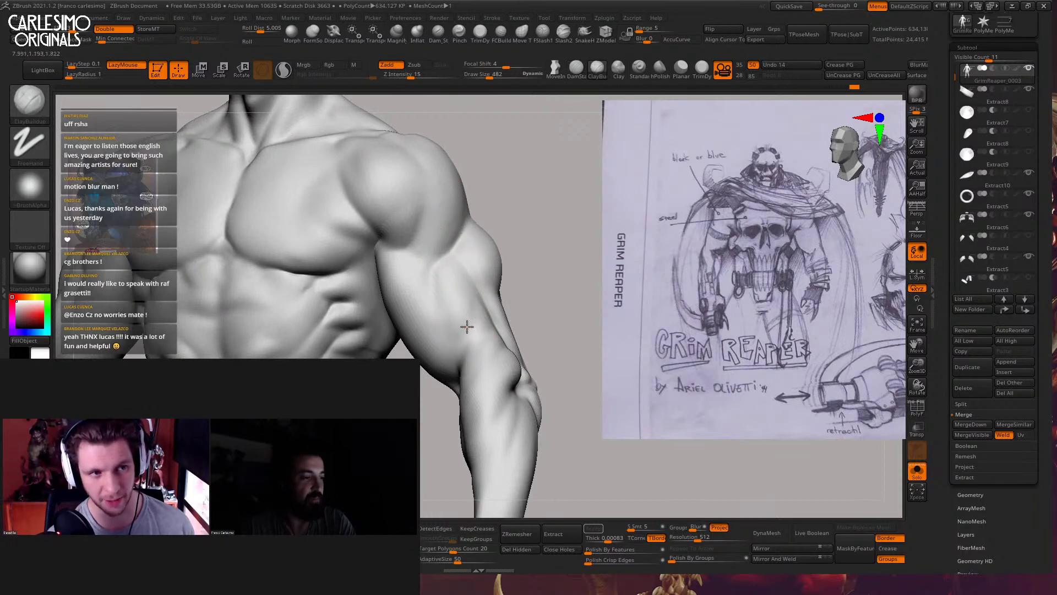
mouse_move(465, 326)
right_down()
mouse_move(465, 335)
mouse_move(474, 296)
mouse_move(456, 306)
mouse_move(474, 243)
mouse_move(462, 343)
mouse_move(457, 279)
mouse_move(473, 289)
mouse_move(450, 298)
mouse_move(449, 274)
right_up()
Adjust the outer upper arm's contour below the deltoid with the Move brush
key(b)
key(m)
key(v)
right_click(462, 310)
Build up the lower end of the outer triceps head with ClayBuildup at draw size 460
key(b)
key(c)
key(b)
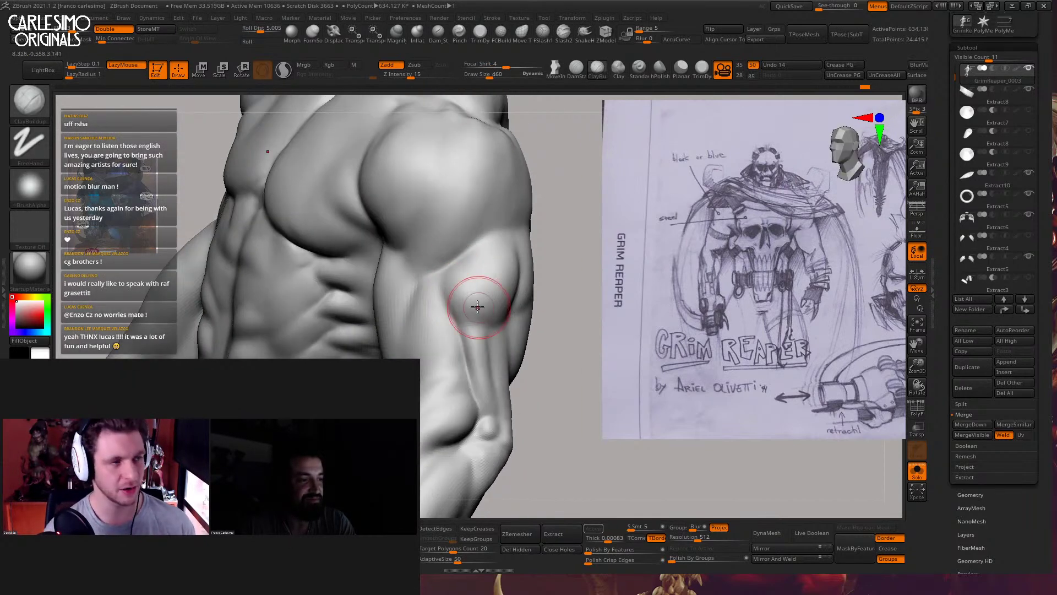
mouse_move(478, 307)
right_down()
mouse_move(459, 298)
mouse_move(487, 290)
mouse_move(504, 326)
right_up()
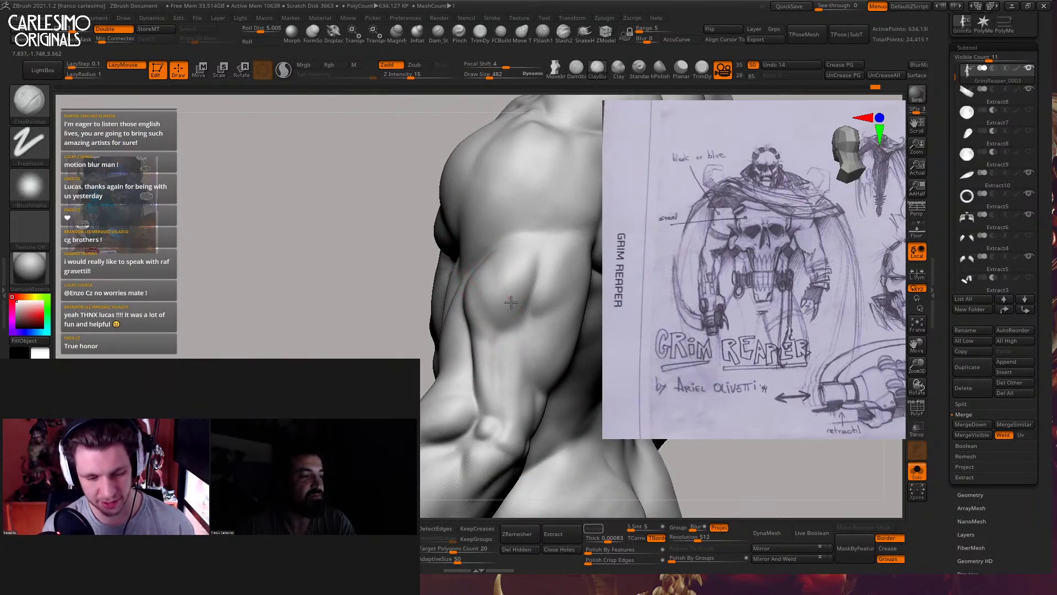
Reshape the outer contour of the upper arm with the Move brush at draw size 1067
right_drag(484, 288, 484, 229)
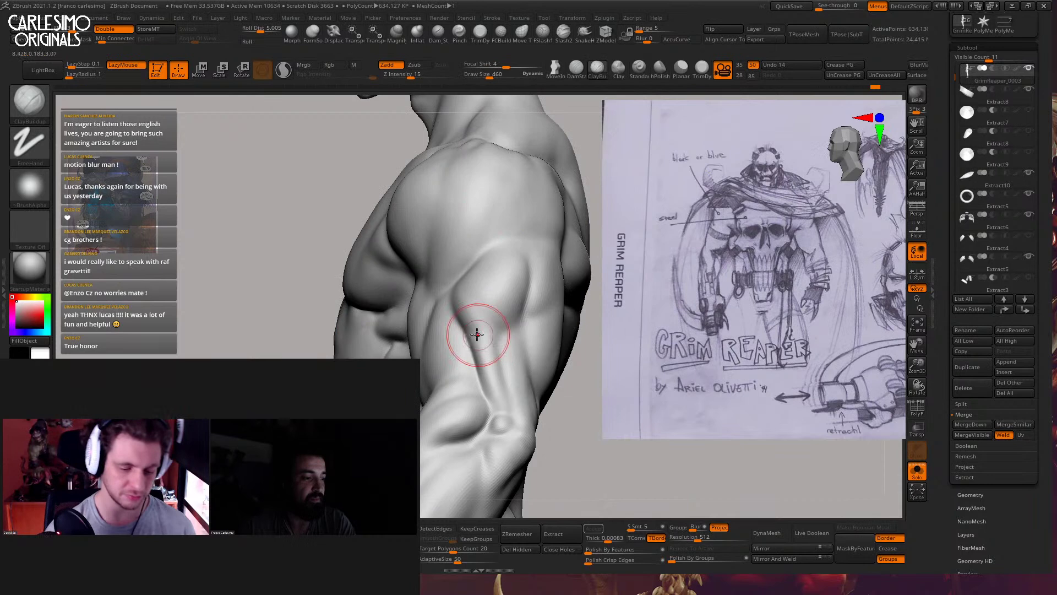
mouse_move(488, 360)
right_down()
mouse_move(502, 312)
mouse_move(467, 285)
mouse_move(510, 306)
right_up()
key(b)
key(m)
key(v)
key(space)
drag(511, 306, 521, 300)
right_drag(521, 301, 512, 313)
key(space)
drag(510, 312, 502, 286)
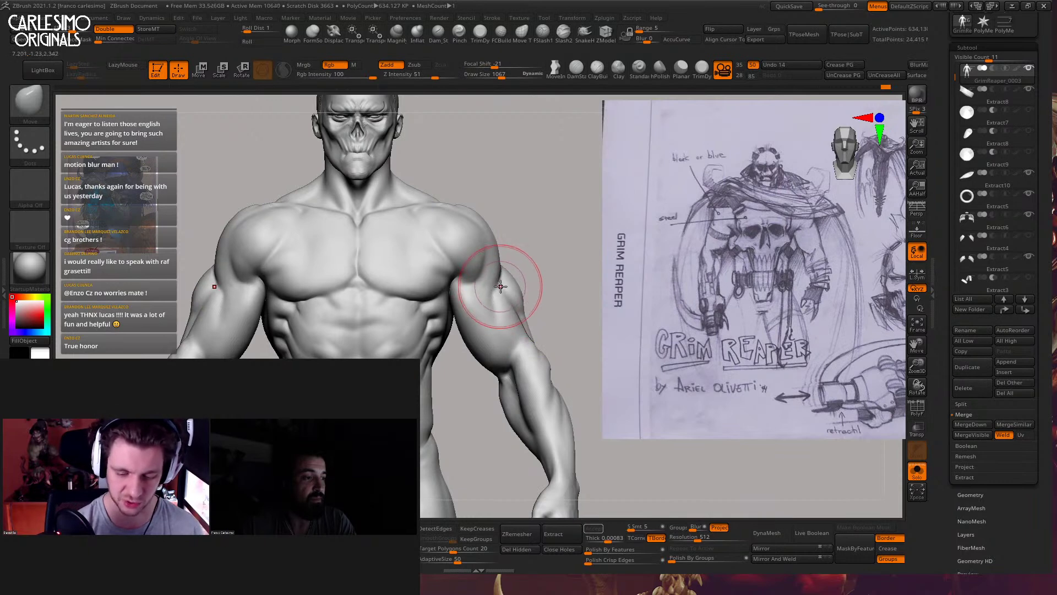
ctrl+right_drag(502, 287, 502, 275)
alt+right_drag(502, 275, 574, 241)
ctrl+right_drag(573, 240, 575, 226)
Show the full figure and fit the upper arm band to the reshaped arm with the Move brush at draw sizes 1504 and 1793
key(alt+s)
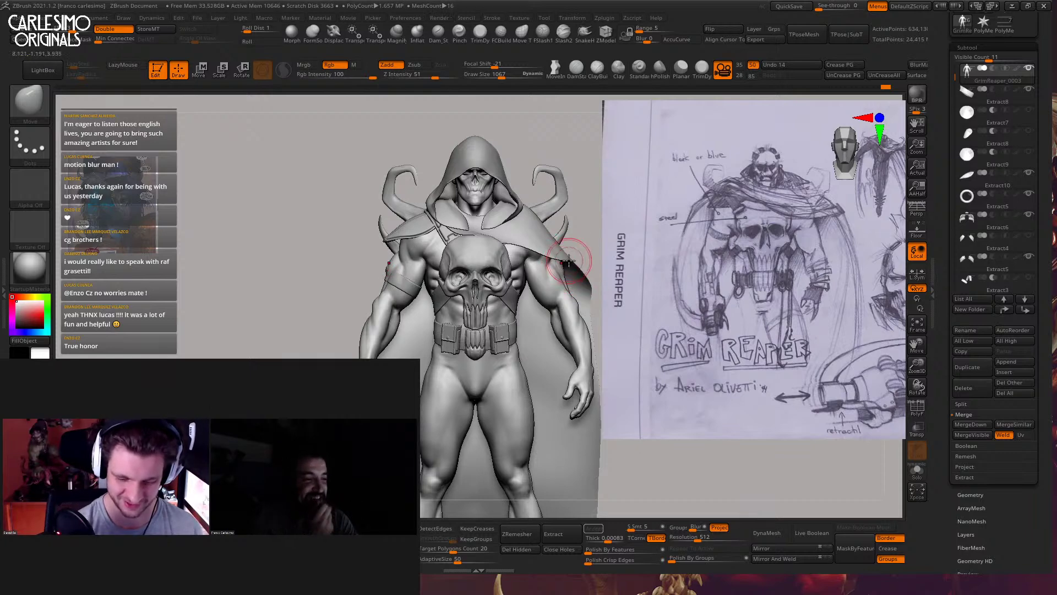
ctrl+right_drag(525, 259, 496, 298)
alt+click(397, 293)
ctrl+right_drag(397, 293, 404, 324)
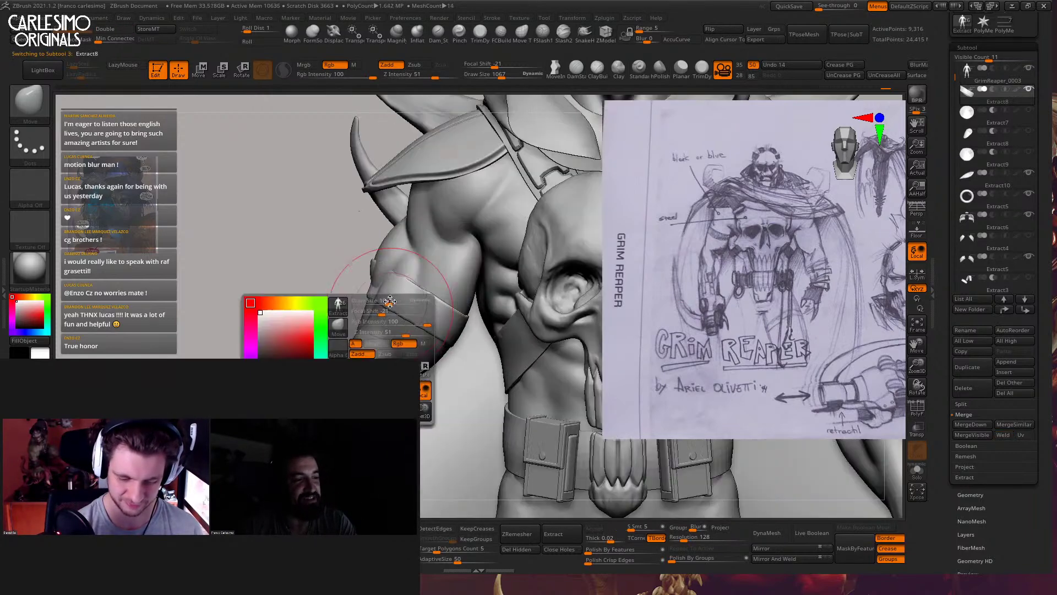
mouse_move(384, 277)
ctrl+right_down()
mouse_move(402, 301)
mouse_move(418, 298)
mouse_move(389, 295)
mouse_move(400, 292)
mouse_move(404, 317)
mouse_move(387, 309)
ctrl+right_up()
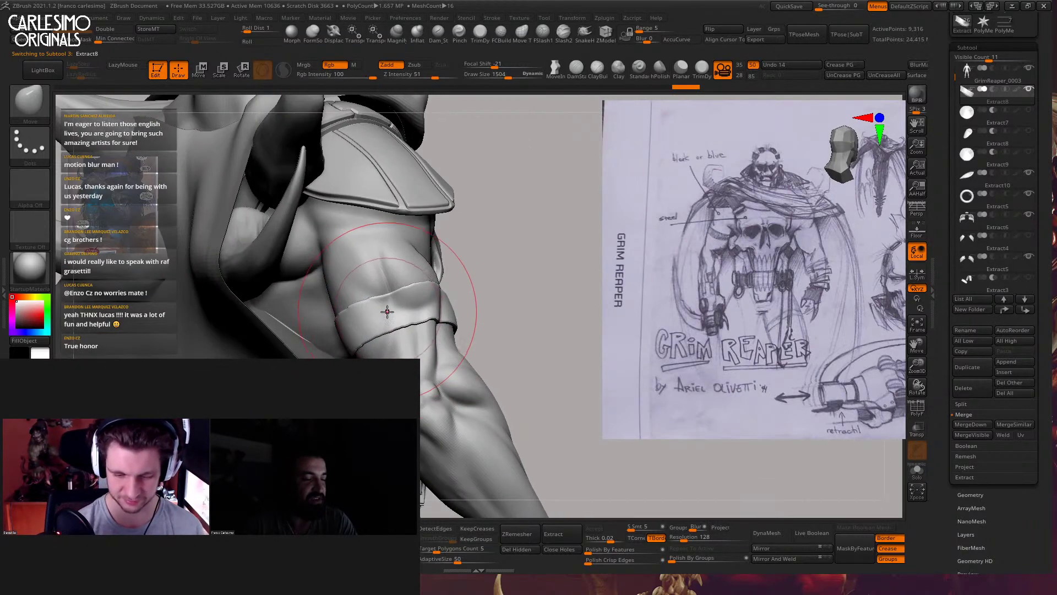
key(space)
mouse_move(387, 309)
mouse_down()
mouse_move(371, 314)
mouse_move(401, 307)
mouse_up()
right_drag(400, 307, 414, 312)
mouse_move(414, 312)
ctrl+right_down()
mouse_move(484, 300)
mouse_move(476, 293)
mouse_move(430, 330)
ctrl+right_up()
key(space)
drag(410, 333, 469, 310)
alt+right_drag(469, 309, 465, 276)
Select the body and refine the forearm silhouette on the bandless arm with the Move brush at draw size 1001
alt+right_drag(561, 251, 539, 240)
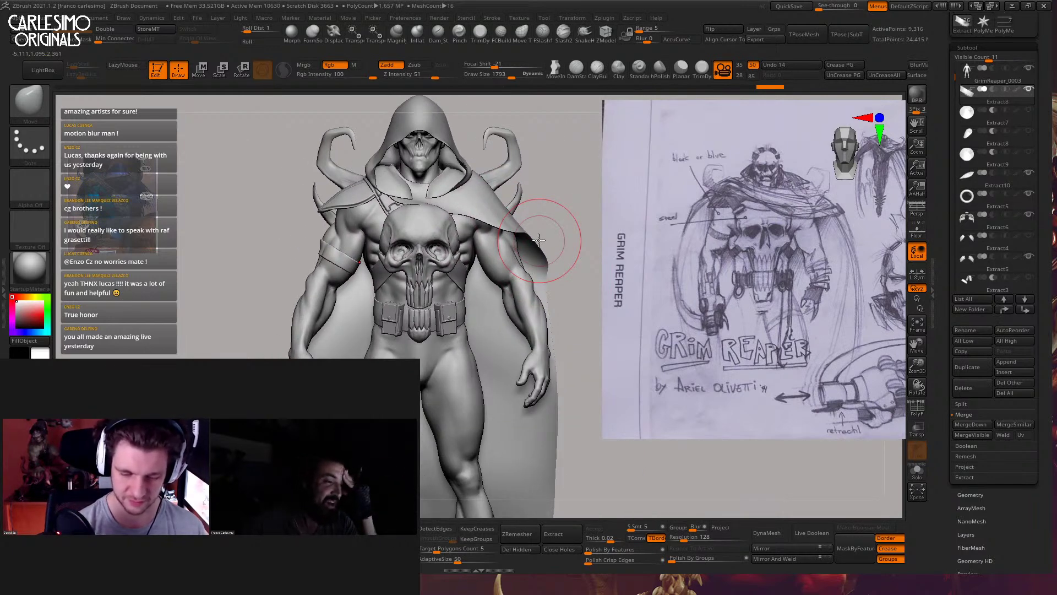
alt+click(535, 305)
mouse_move(535, 306)
ctrl+right_down()
mouse_move(524, 319)
mouse_move(518, 311)
ctrl+right_up()
key(space)
drag(519, 311, 509, 311)
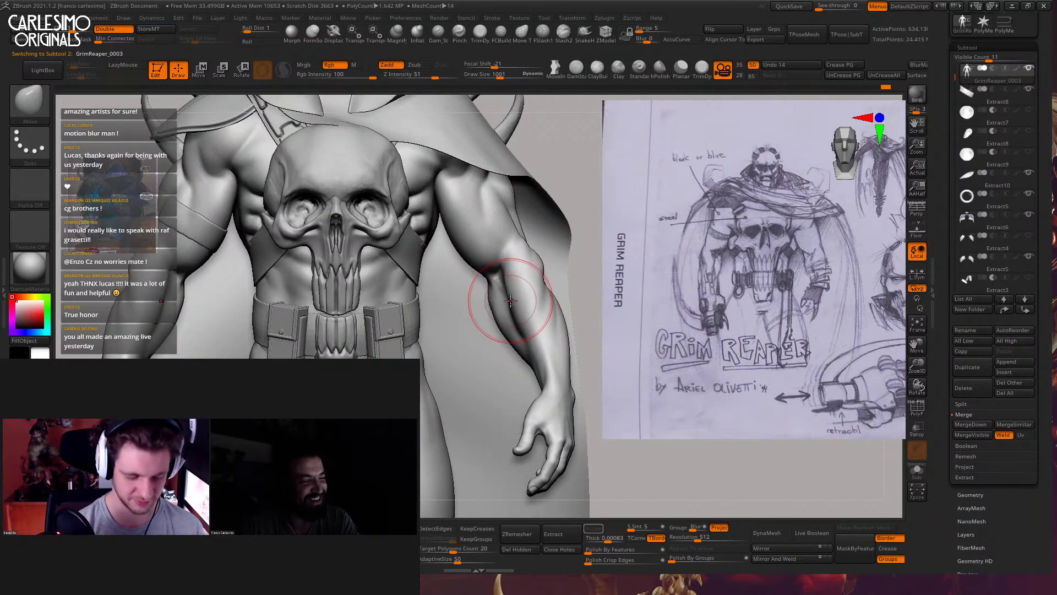
ctrl+right_drag(514, 314, 550, 234)
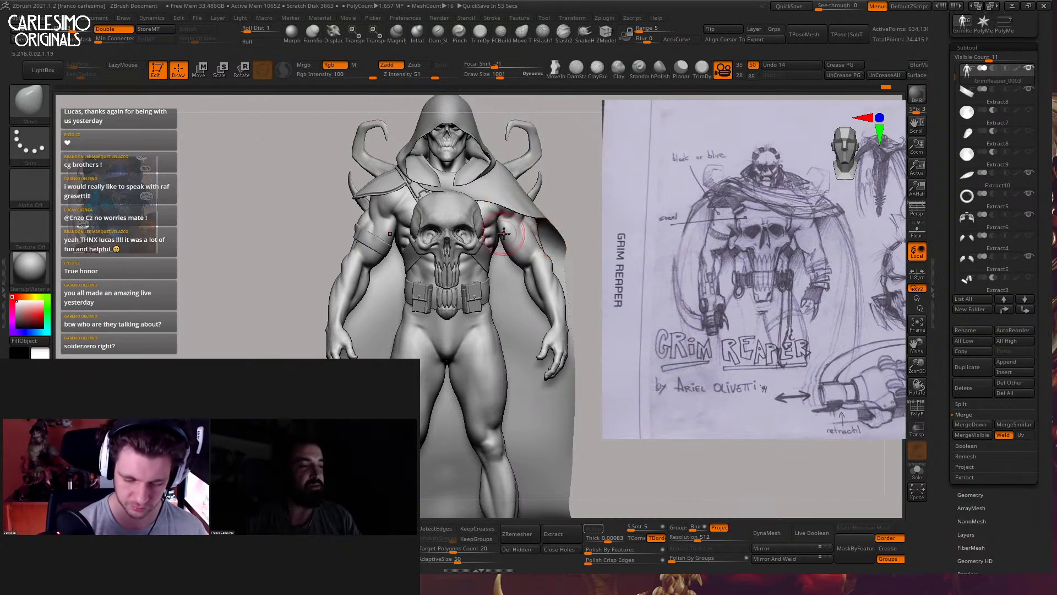
Adjust the biceps shape between the deltoid and the arm band with the Move brush at draw size 846
ctrl+right_drag(501, 208, 517, 248)
mouse_move(358, 245)
alt+right_down()
mouse_move(414, 246)
mouse_move(406, 287)
mouse_move(394, 288)
alt+right_up()
scroll(413, 247, up, 3)
scroll(396, 277, up, 2)
right_click(406, 287)
right_click(396, 292)
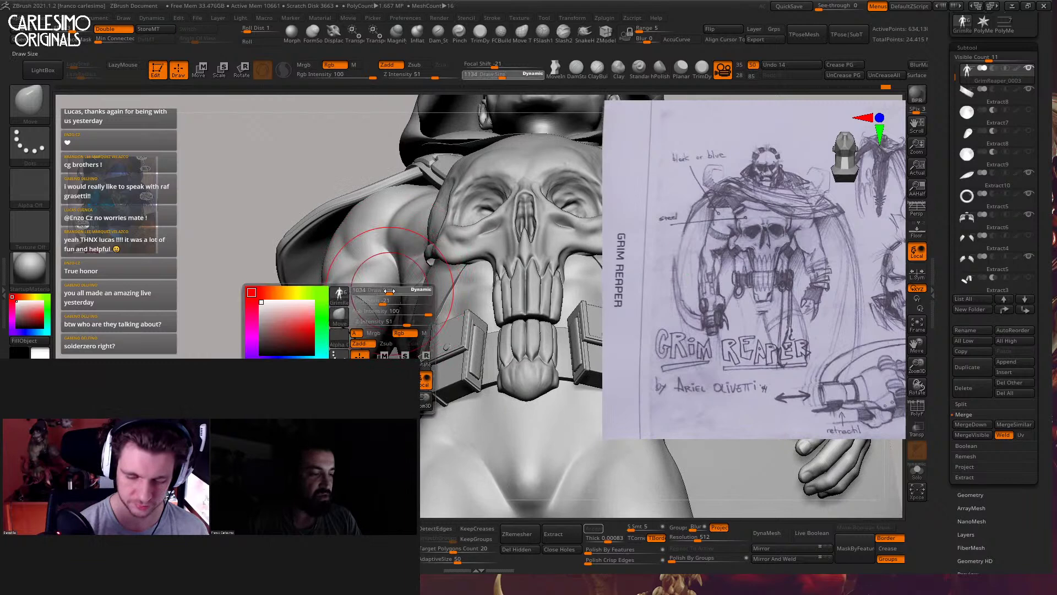
right_click(398, 284)
right_drag(397, 271, 387, 278)
scroll(387, 278, down, 6)
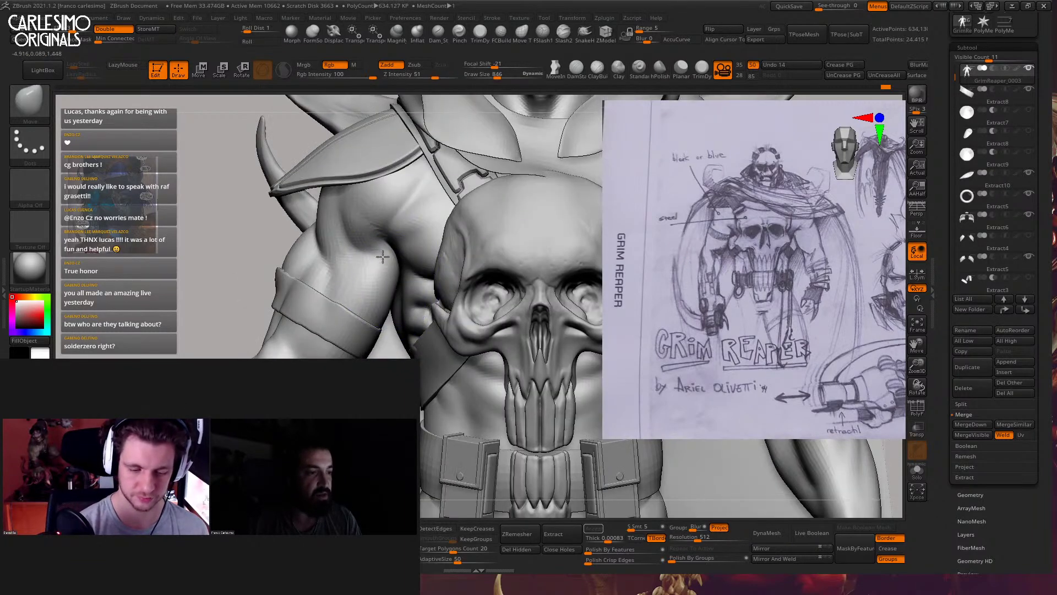
right_drag(450, 271, 482, 270)
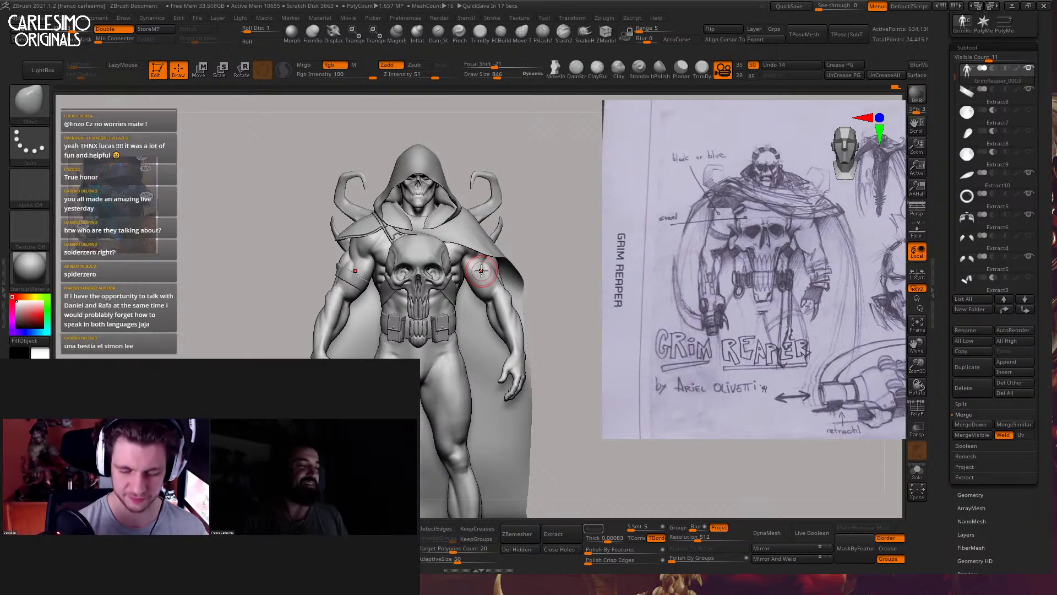
Select the hooded cape and reshape its edge over the bandless shoulder with the Move brush at draw sizes 1751 and 1925
alt+click(490, 242)
mouse_move(490, 243)
alt+right_down()
mouse_move(486, 266)
mouse_move(490, 225)
alt+right_up()
key(s)
drag(487, 219, 500, 223)
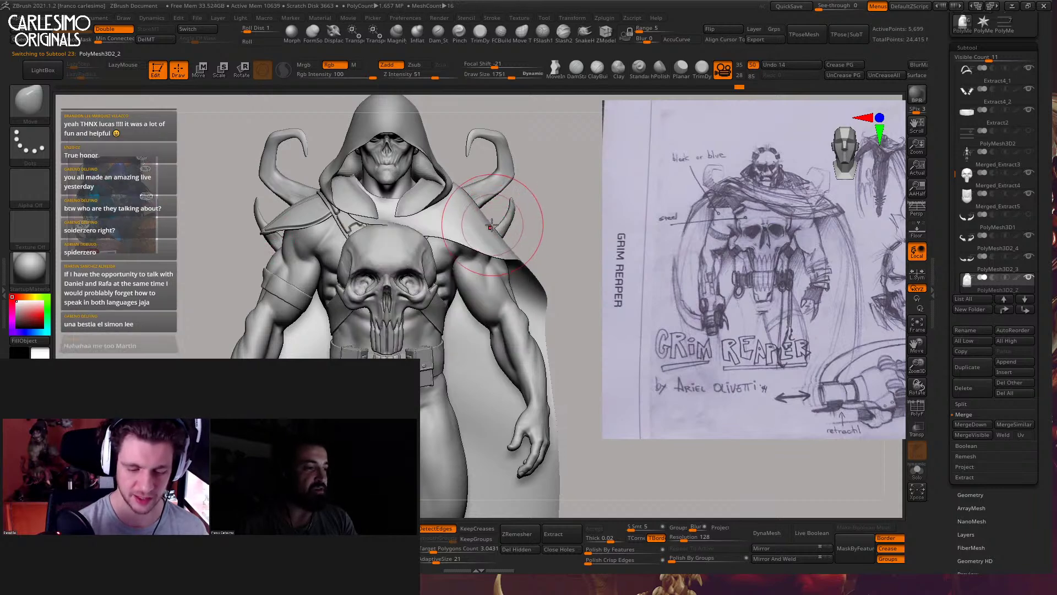
alt+right_drag(495, 218, 531, 235)
key(s)
drag(496, 206, 499, 206)
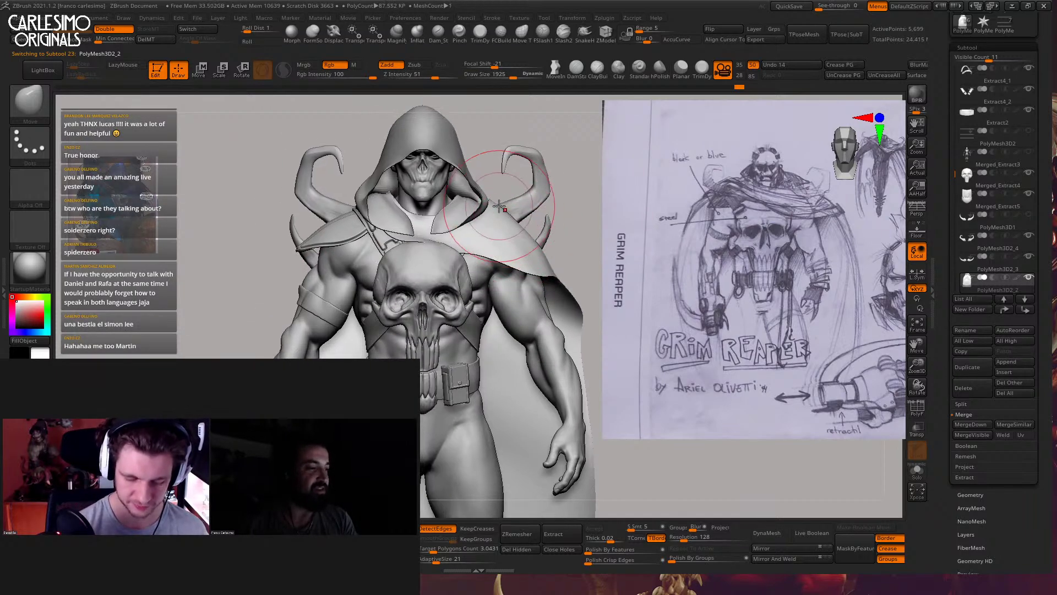
Refine the cape's drape around the bandless shoulder with the Move brush at draw sizes 2062 and 2349
mouse_move(524, 236)
right_down()
mouse_move(543, 234)
mouse_move(483, 256)
mouse_move(456, 245)
mouse_move(493, 225)
mouse_move(486, 249)
mouse_move(477, 238)
mouse_move(518, 231)
mouse_move(543, 243)
mouse_move(512, 248)
right_up()
key(shift)
key(space)
alt+click(475, 213)
alt+click(527, 227)
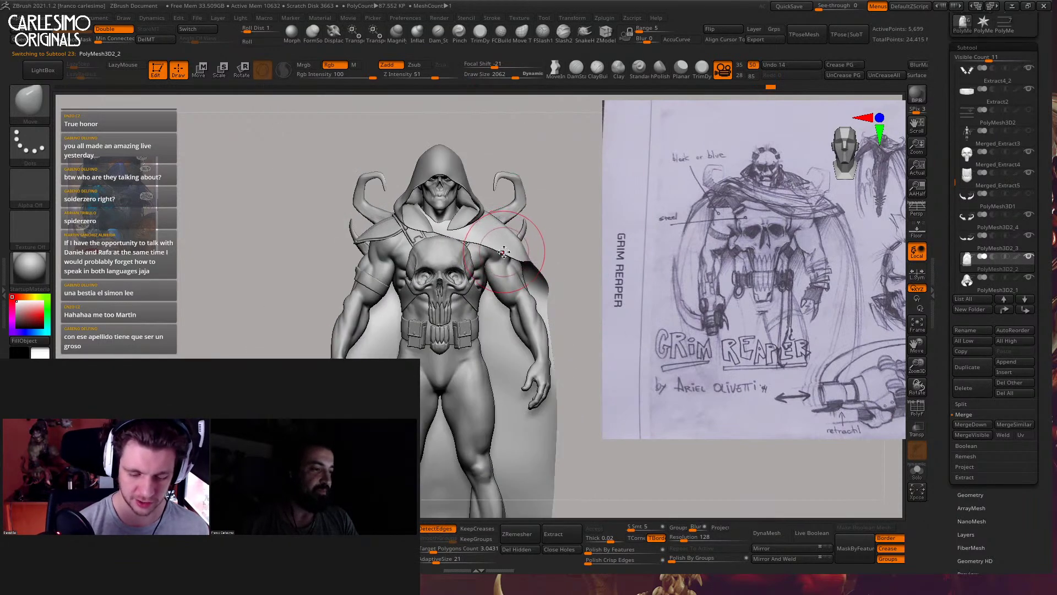
ctrl+right_drag(497, 238, 546, 180)
mouse_move(552, 274)
alt+right_down()
mouse_move(538, 246)
mouse_move(531, 261)
mouse_move(514, 184)
mouse_move(504, 267)
alt+right_up()
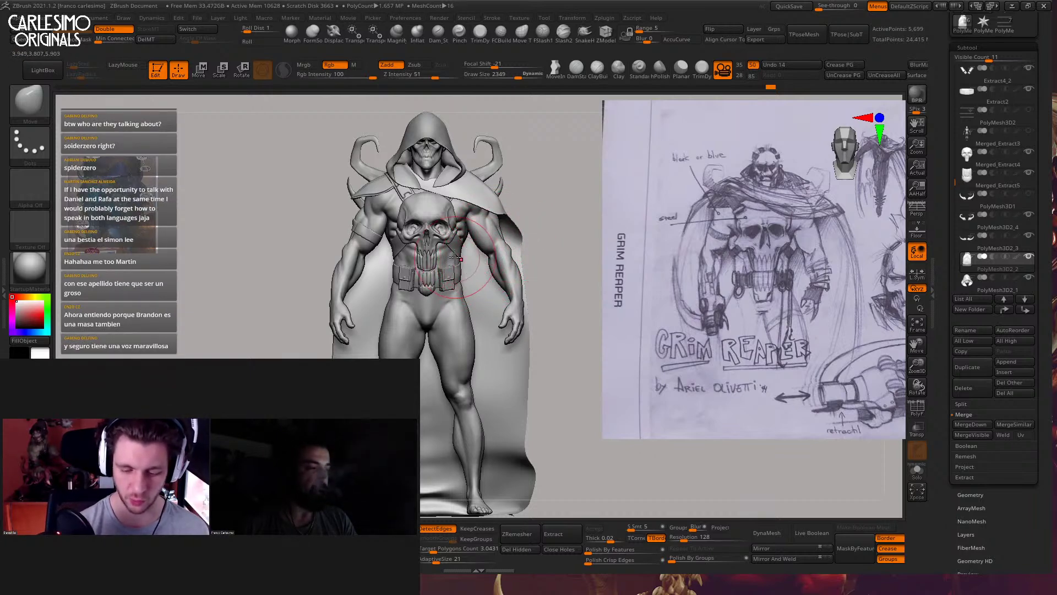
ctrl+right_drag(465, 244, 459, 249)
Select the chest skull and reshape its cheekbones with the Move brush at draw sizes 1169 and 626
alt+click(441, 212)
alt+right_drag(441, 212, 438, 251)
key(space)
drag(439, 251, 433, 252)
alt+right_drag(439, 251, 460, 280)
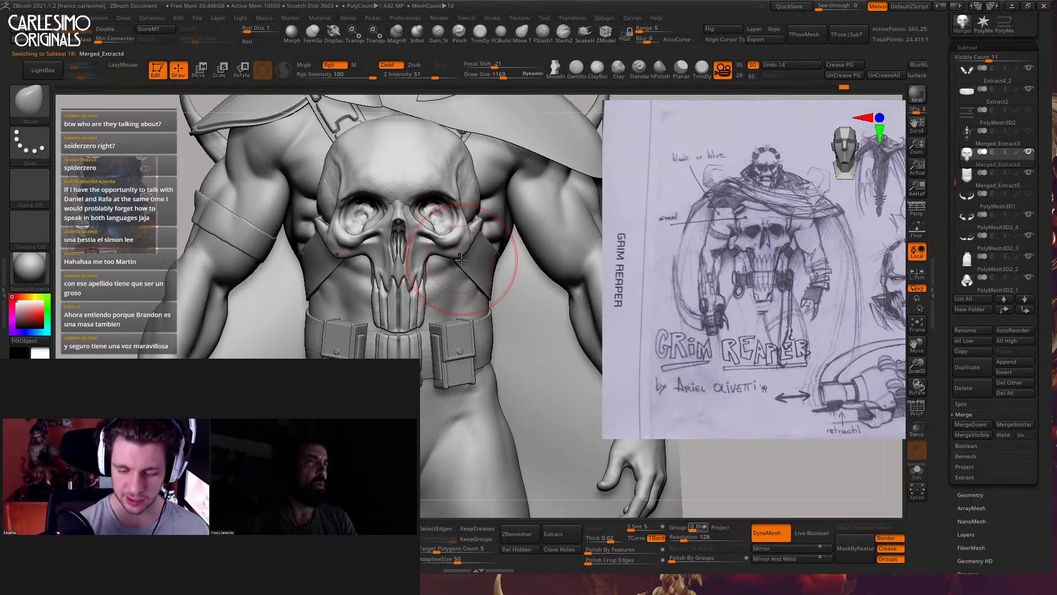
key(space)
scroll(462, 259, up, 4)
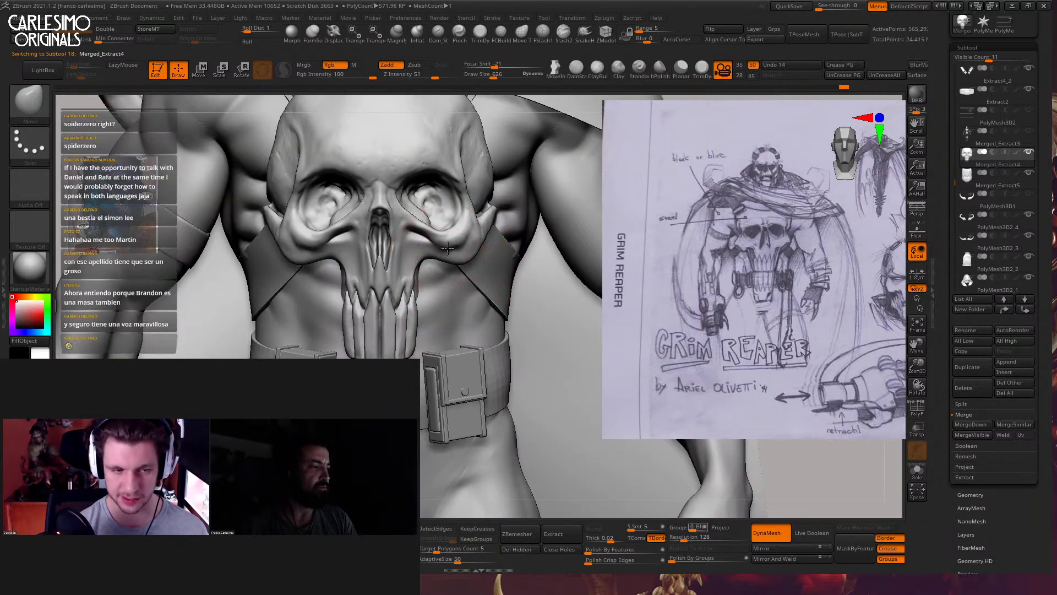
ctrl+right_drag(462, 263, 465, 270)
Build up the chest skull's cheek area beside the nasal opening with ClayBuildup at draw size 267
key(b)
key(c)
key(b)
key(space)
drag(455, 238, 448, 238)
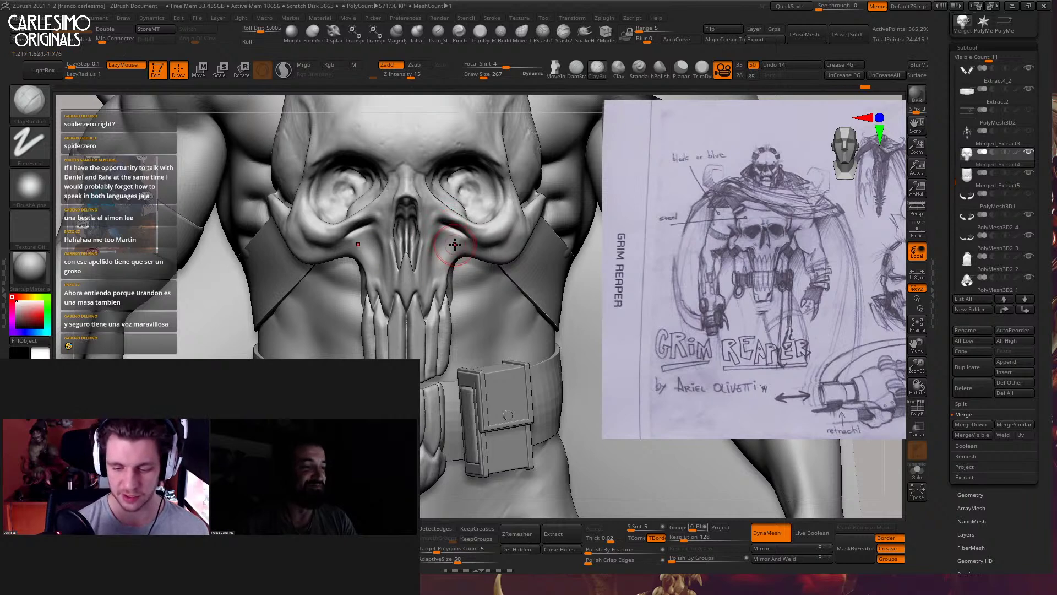
scroll(441, 253, up, 3)
Reshape the chest skull's nasal opening and its lower edge with the Move brush at draw sizes 302 and 357
key(b)
key(m)
key(v)
key(space)
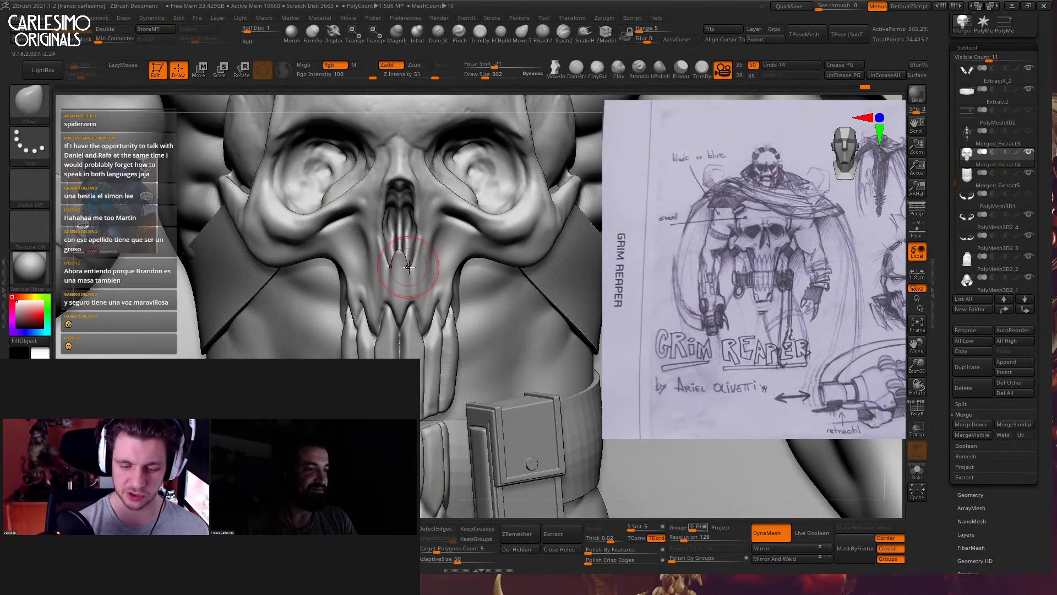
key(space)
drag(408, 267, 408, 262)
key(space)
drag(413, 263, 412, 268)
key(space)
key(space)
key(space)
key(space)
alt+right_drag(402, 225, 402, 268)
key(space)
mouse_move(402, 268)
mouse_down()
mouse_move(412, 259)
mouse_move(410, 227)
mouse_move(419, 269)
mouse_up()
key(space)
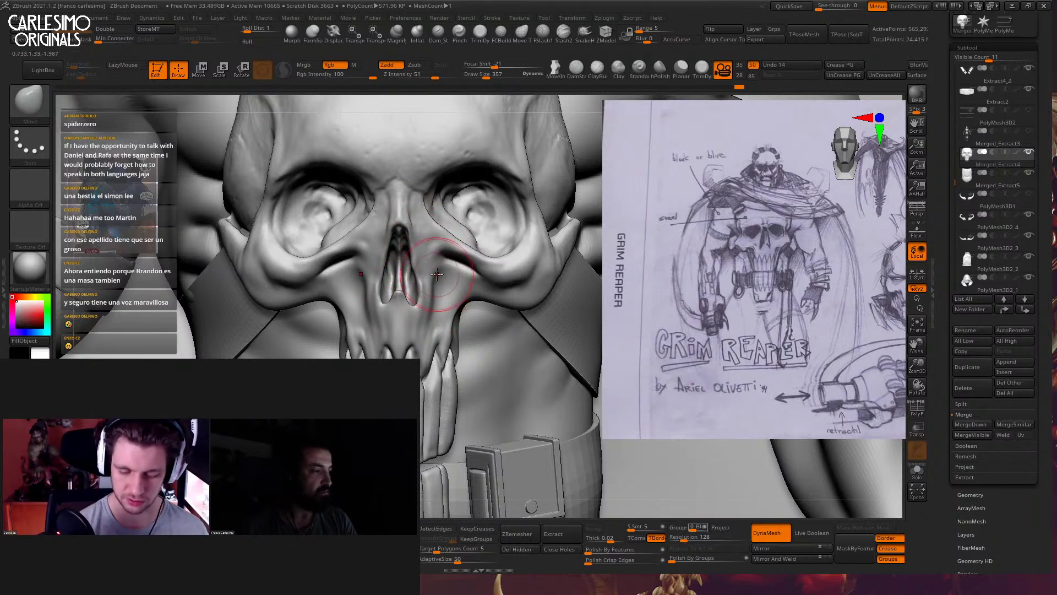
Build up the chest skull's upper jaw and lower eye-socket rim with ClayBuildup at draw sizes 177 and 139
key(b)
key(c)
key(b)
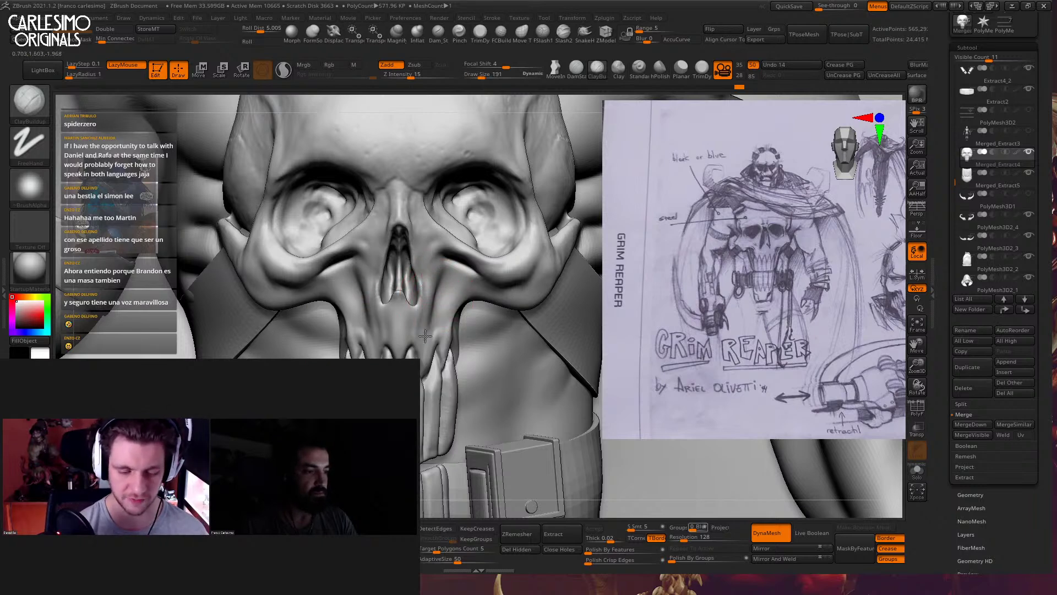
key(space)
drag(440, 364, 436, 365)
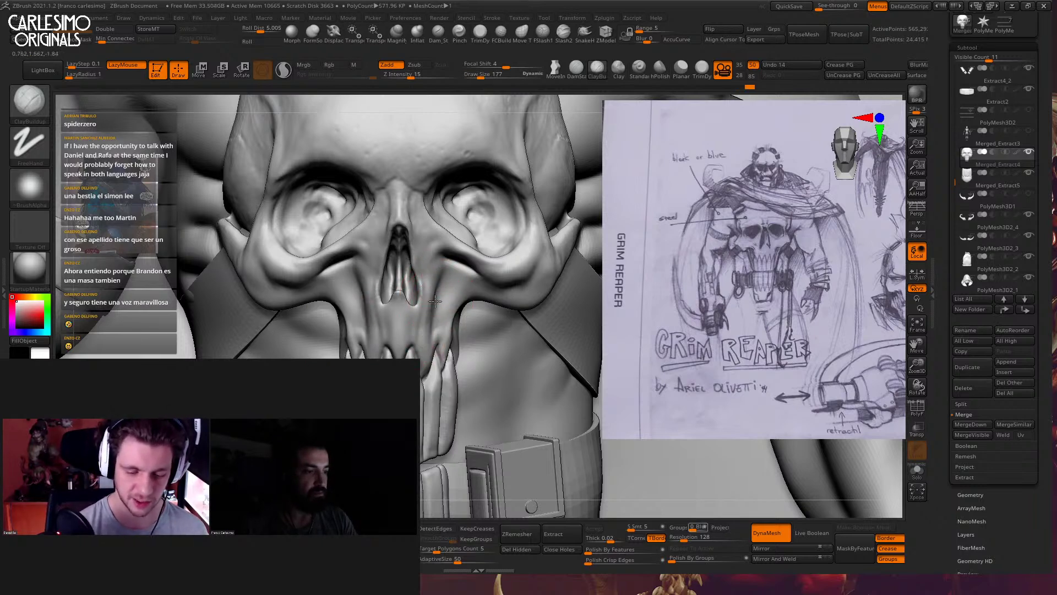
drag(438, 294, 428, 342)
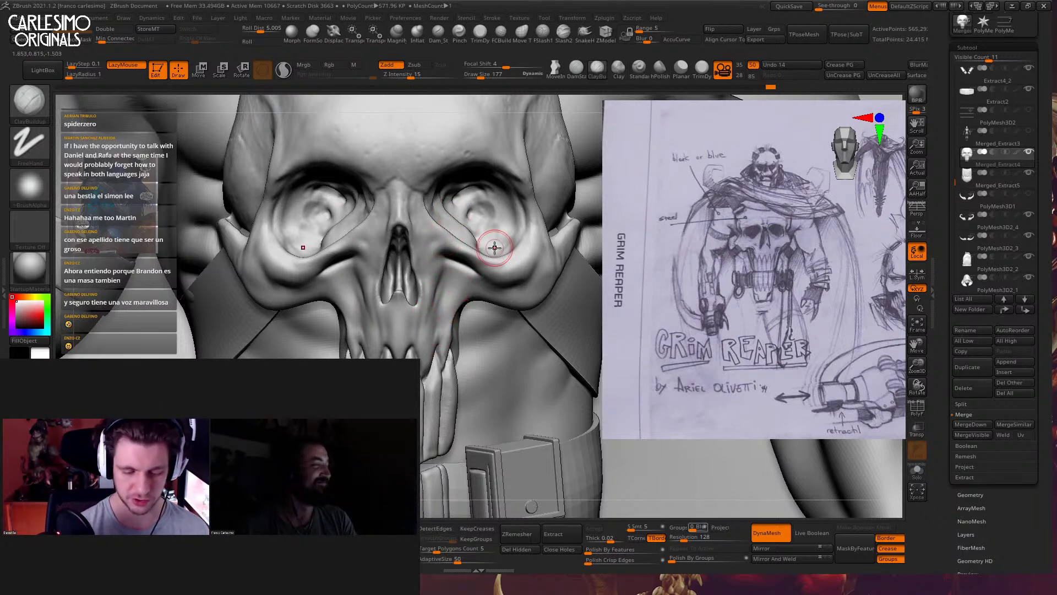
mouse_move(444, 303)
mouse_down()
mouse_move(440, 339)
mouse_move(451, 301)
mouse_move(450, 319)
mouse_up()
key(bracketleft)
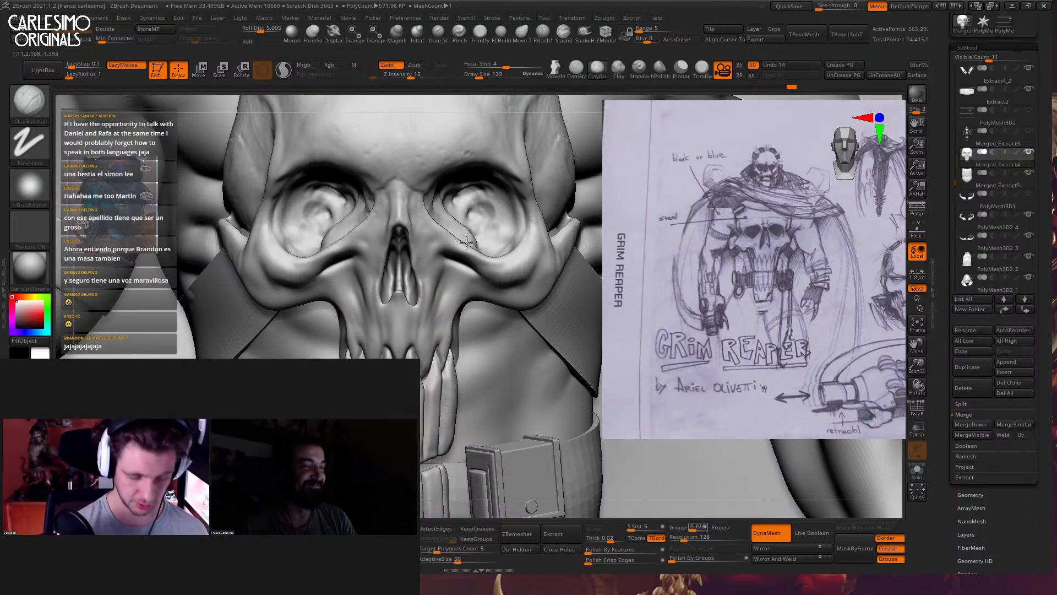
ctrl+right_drag(467, 243, 507, 173)
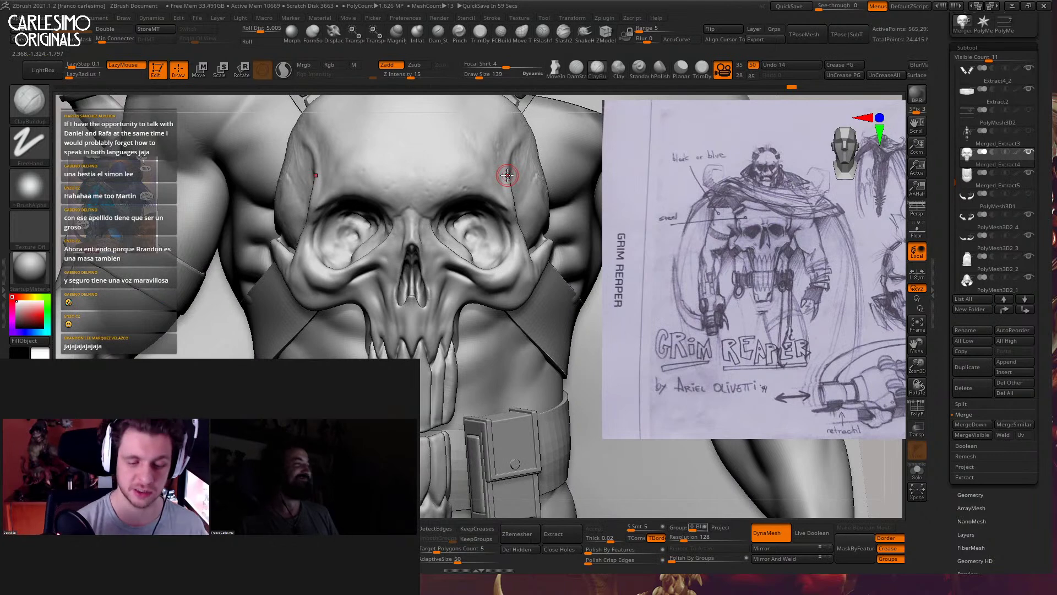
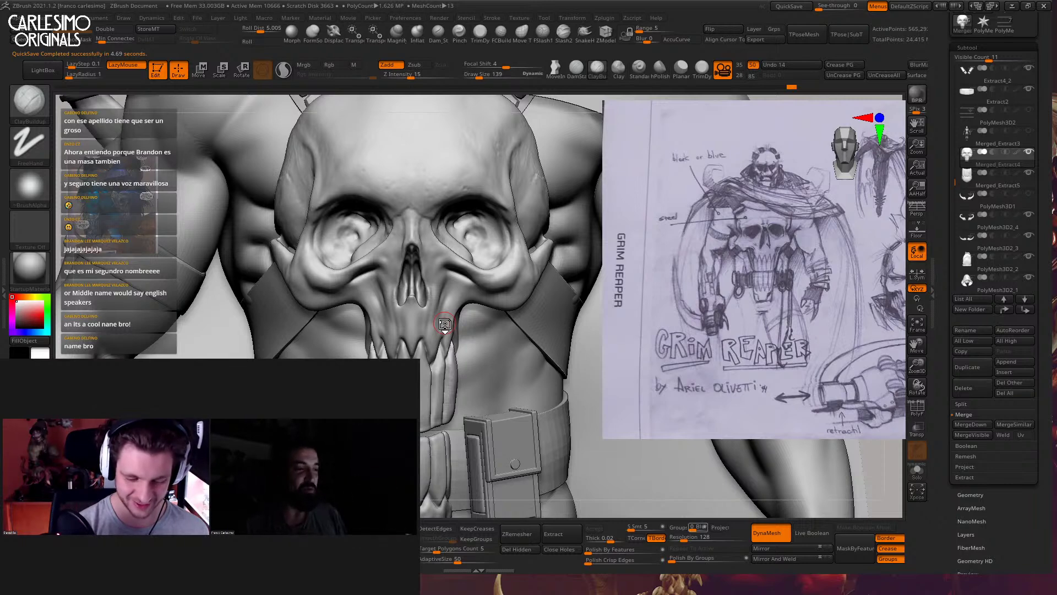
Build up the chest skull's cheek surface between the nasal opening and eye socket with ClayBuildup at draw size 139
mouse_move(445, 282)
right_down()
mouse_move(462, 273)
mouse_move(446, 279)
right_up()
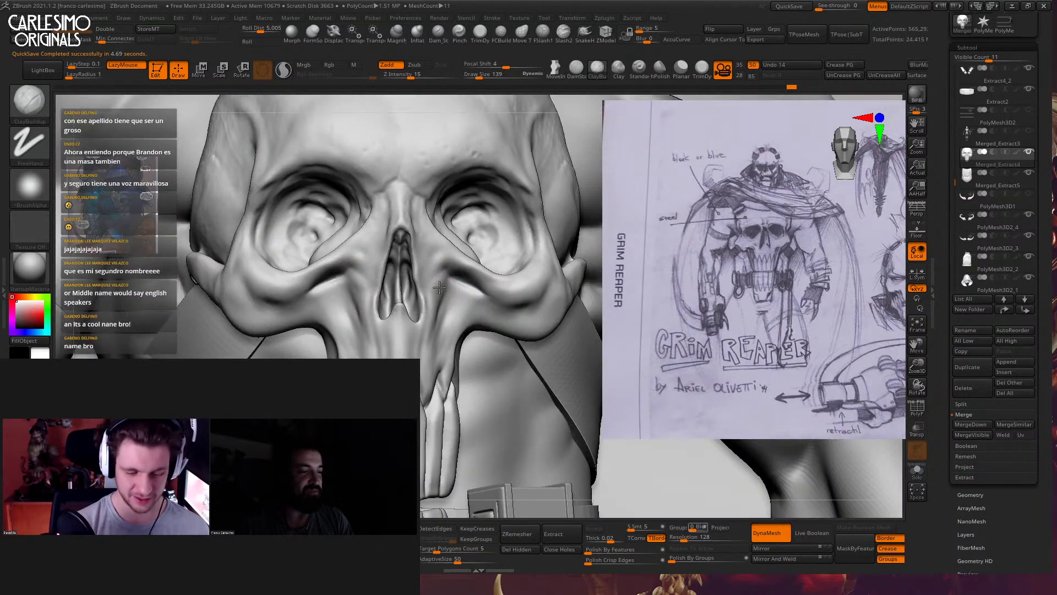
mouse_move(447, 285)
mouse_down()
mouse_move(452, 277)
mouse_move(438, 284)
mouse_up()
right_drag(437, 292, 432, 286)
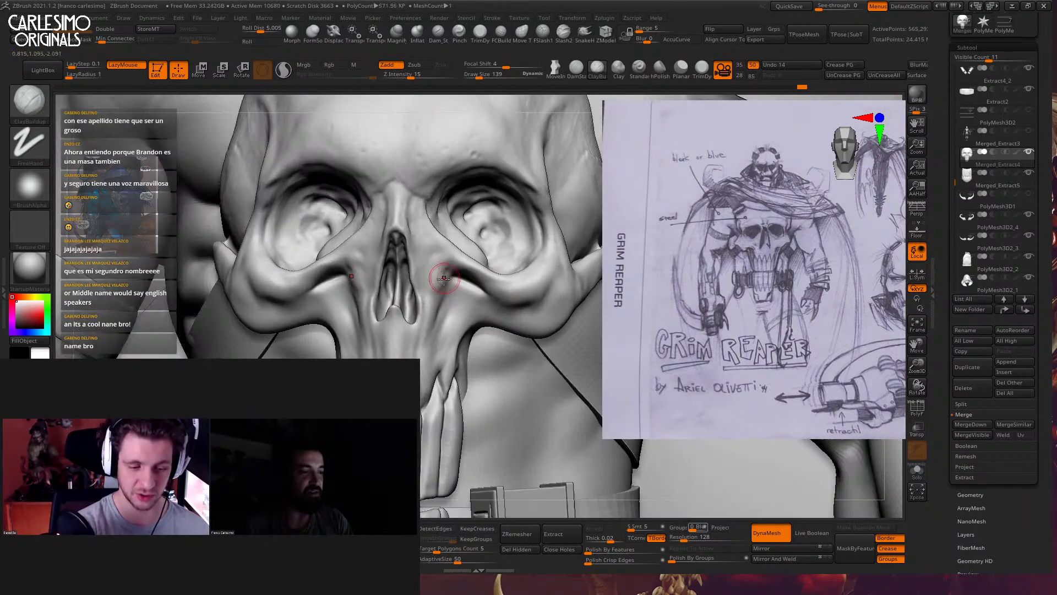
drag(441, 274, 436, 292)
shift+right_drag(436, 293, 441, 293)
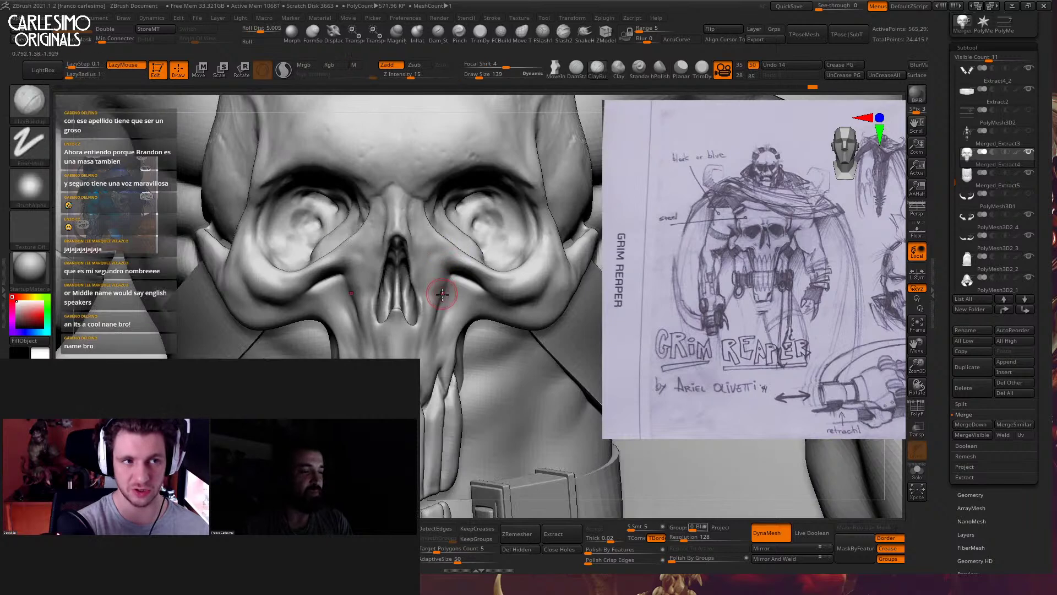
Add bone volume to the upper jaw above the chest skull's front teeth with ClayBuildup at draw size 127
key(space)
mouse_move(438, 321)
mouse_down()
mouse_move(434, 356)
mouse_move(447, 364)
mouse_up()
key(bracketleft)
key(bracketleft)
key(bracketleft)
key(bracketleft)
key(bracketleft)
mouse_move(449, 330)
ctrl+right_down()
mouse_move(432, 353)
mouse_move(410, 329)
ctrl+right_up()
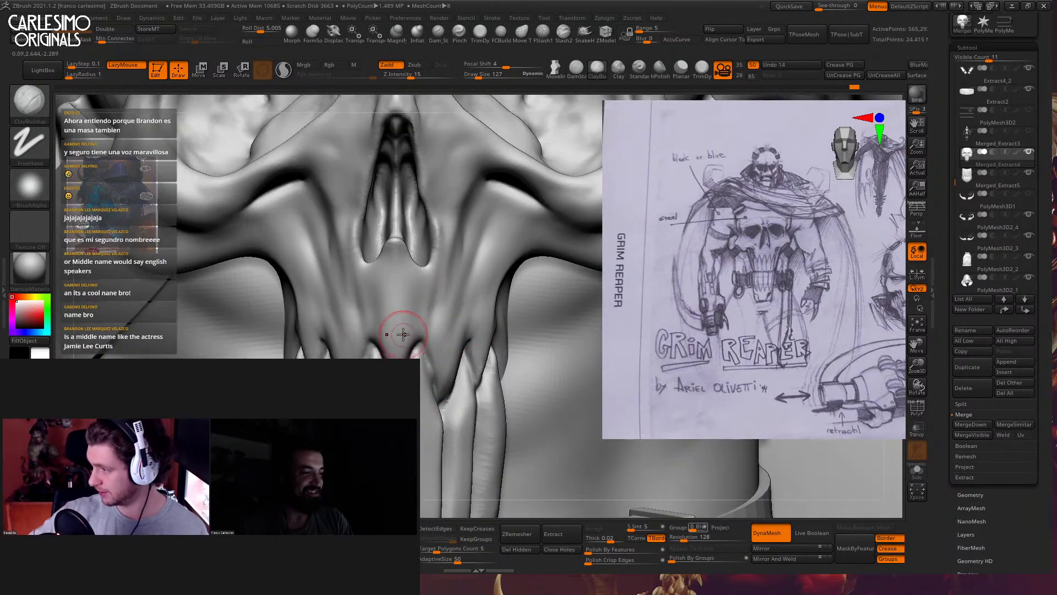
Smooth the bone below the nasal opening and define the tooth-root ridges with ClayBuildup at draw sizes 105 and 95
key(bracketleft)
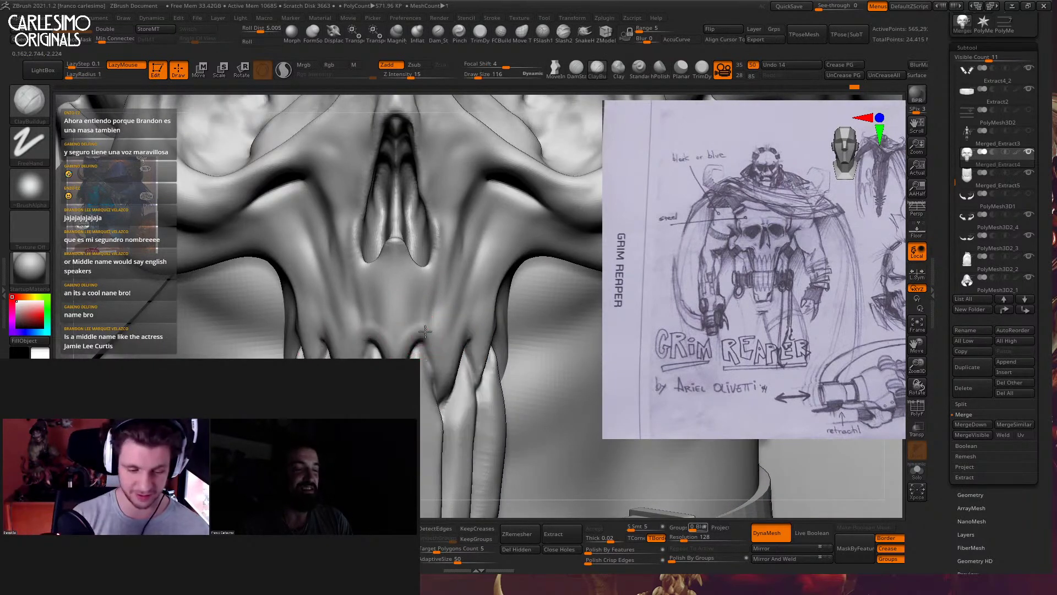
key(shift)
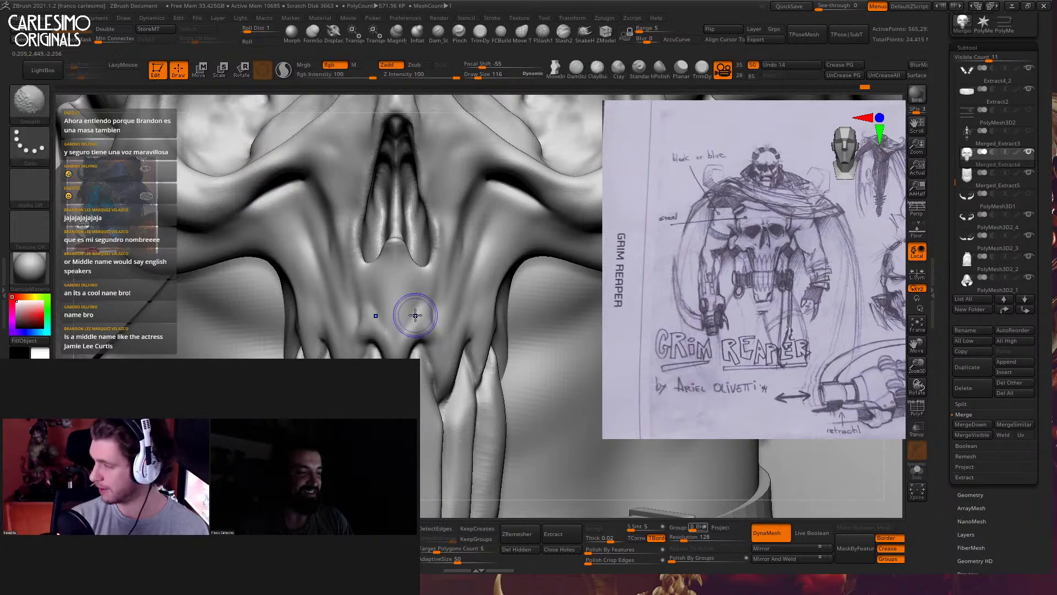
drag(433, 287, 419, 333)
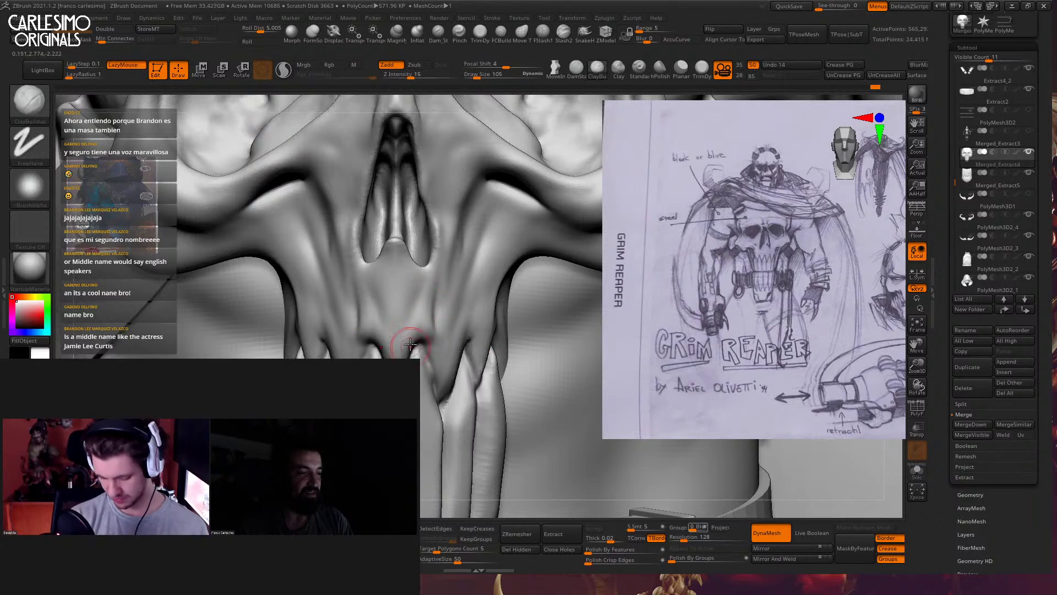
mouse_move(408, 345)
right_down()
mouse_move(419, 303)
mouse_move(437, 364)
right_up()
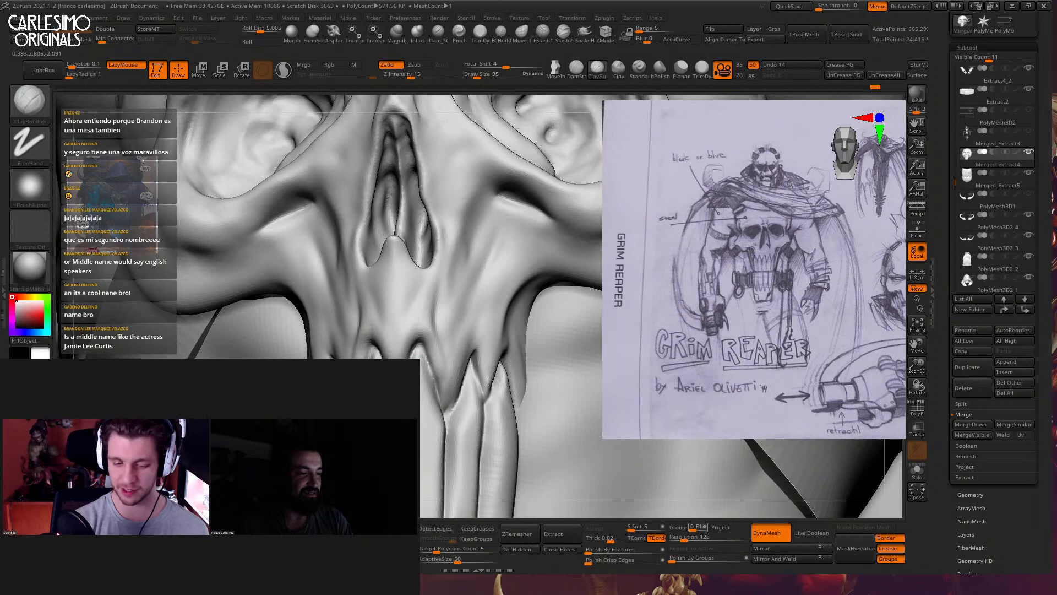
drag(434, 316, 435, 352)
shift+right_drag(428, 331, 405, 330)
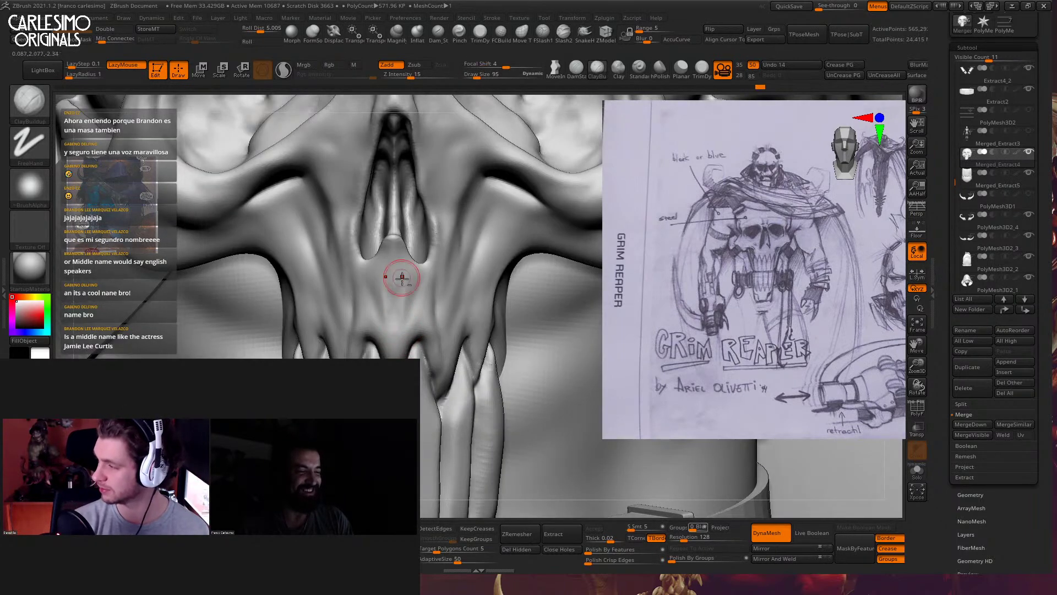
Refine and smooth the jawbone around the roots of the upper teeth, keeping ClayBuildup at draw size 95
key(shift)
alt+right_drag(402, 313, 405, 260)
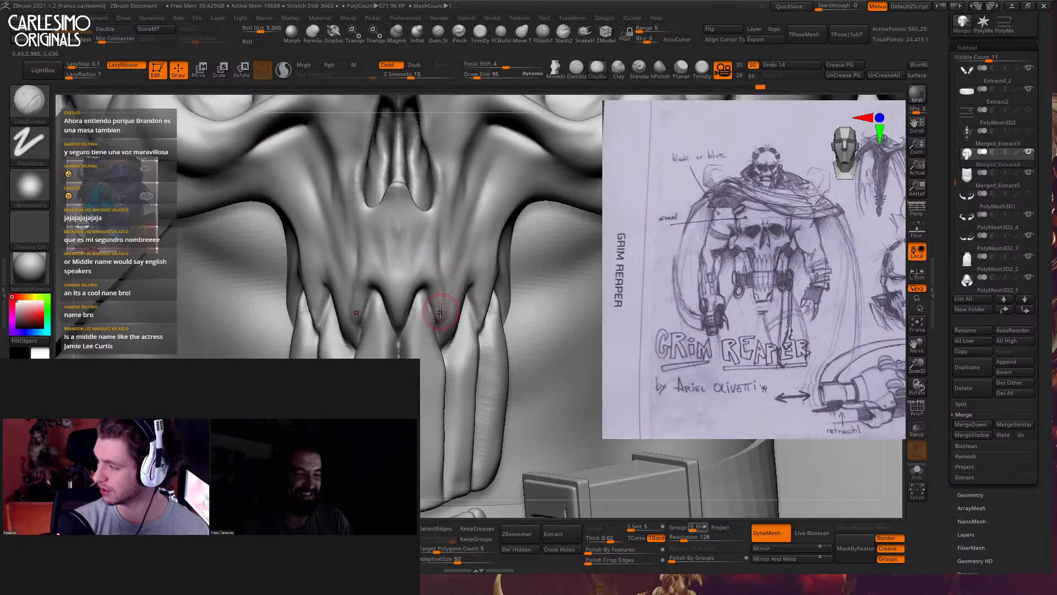
mouse_move(466, 312)
right_down()
mouse_move(449, 269)
mouse_move(443, 323)
right_up()
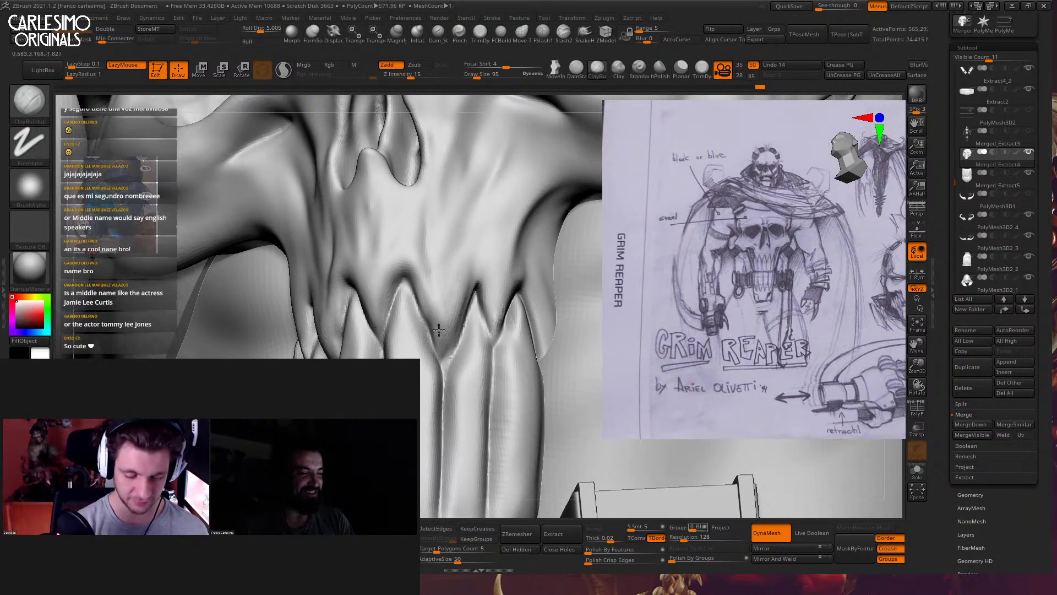
key(shift)
right_drag(476, 222, 482, 242)
Carve the gaps between the chest skull's upper teeth with the FSlash1 brush at draw sizes 95 and 151
click(542, 33)
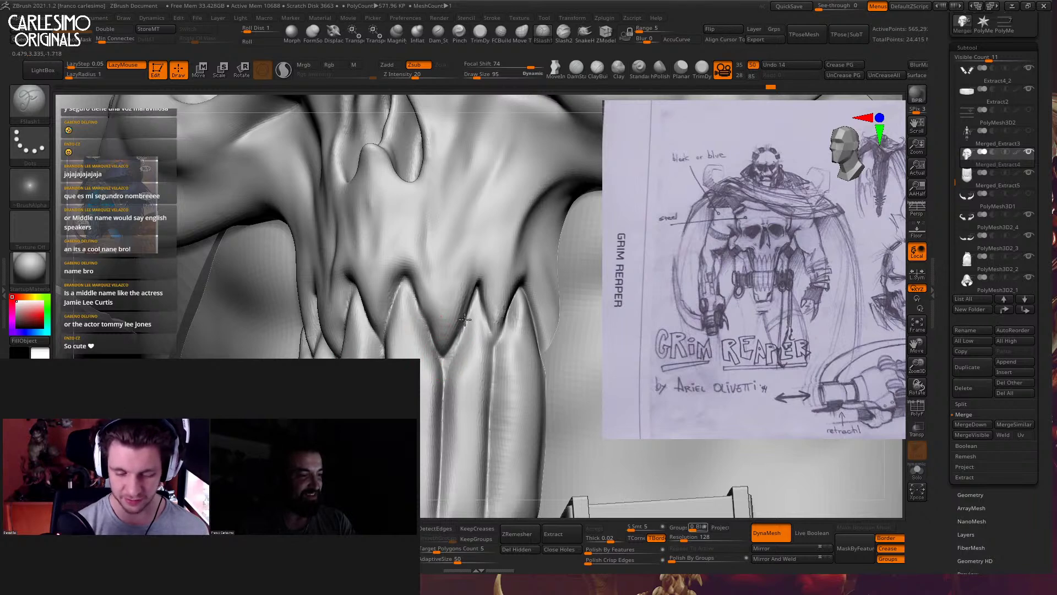
alt+right_drag(460, 373, 463, 302)
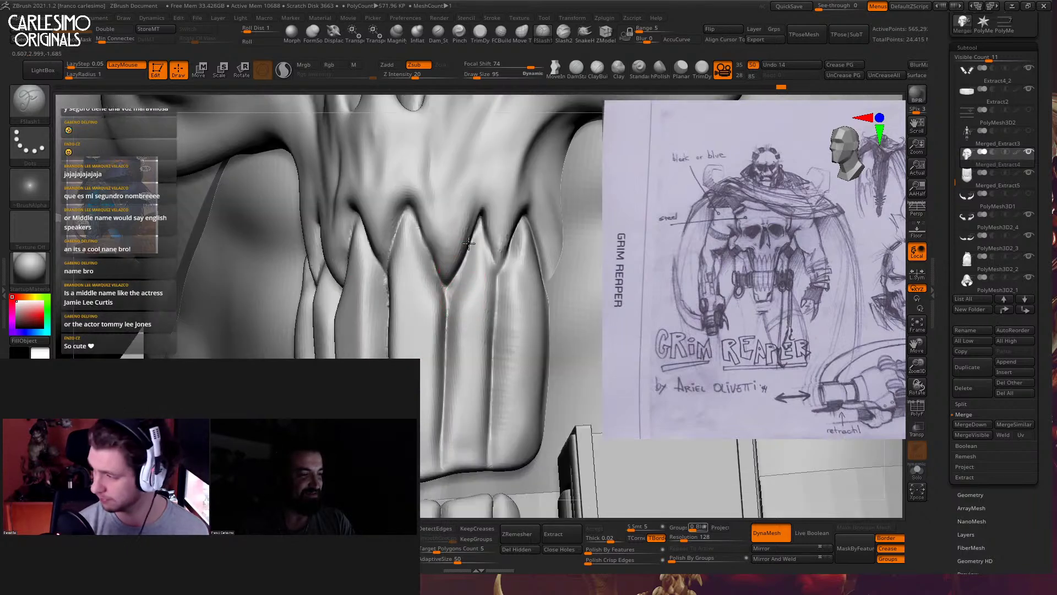
drag(446, 321, 446, 399)
alt+right_drag(440, 407, 442, 302)
key(bracketright)
drag(448, 266, 442, 368)
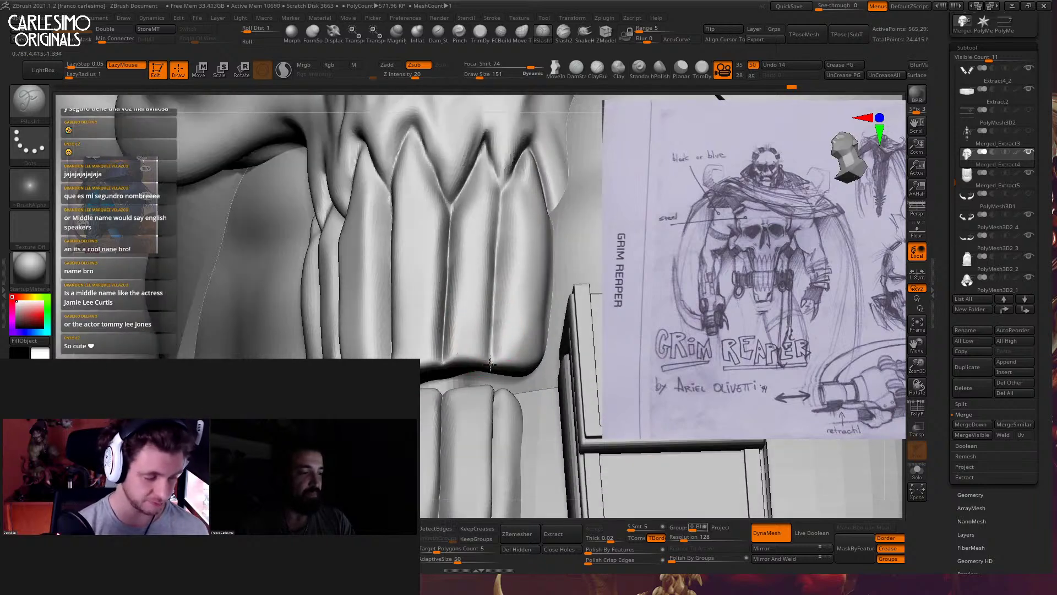
Sharpen the lower ends and side separations of the upper teeth with the FSlash1 brush
mouse_move(492, 307)
right_down()
mouse_move(492, 330)
mouse_move(385, 342)
mouse_move(395, 356)
mouse_move(420, 267)
mouse_move(437, 330)
mouse_move(423, 296)
right_up()
mouse_move(421, 293)
mouse_down()
mouse_move(459, 277)
mouse_move(499, 285)
mouse_up()
mouse_move(454, 308)
right_down()
mouse_move(478, 220)
mouse_move(547, 319)
right_up()
mouse_move(512, 231)
right_down()
mouse_move(455, 248)
mouse_move(531, 236)
mouse_move(472, 295)
mouse_move(333, 253)
mouse_move(453, 253)
mouse_move(468, 237)
right_up()
Build up the gum edges around the side teeth's roots with ClayBuildup at draw size 139
key(b)
key(c)
key(b)
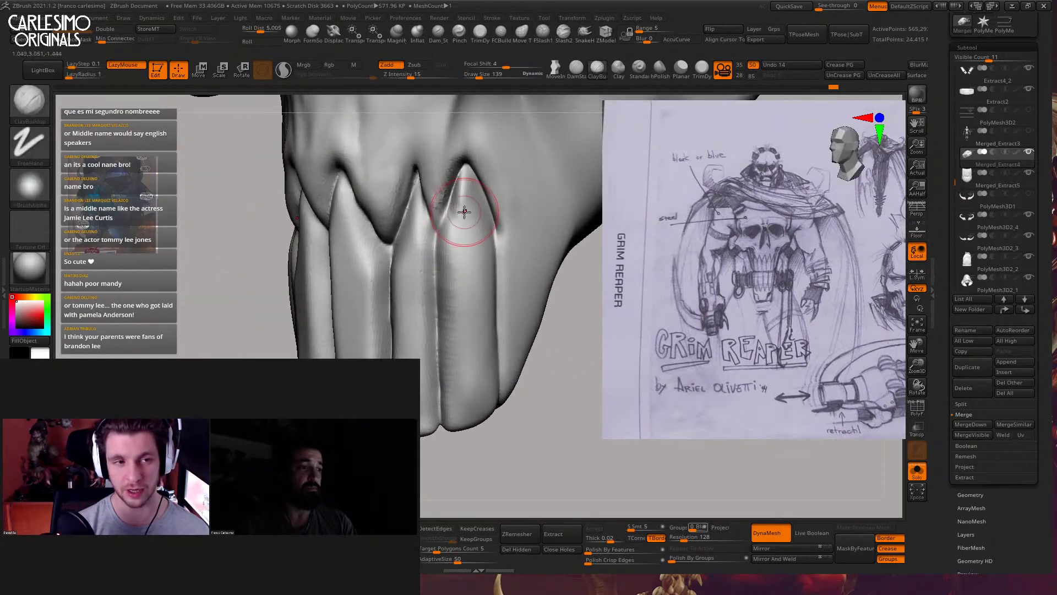
drag(465, 213, 467, 190)
right_drag(466, 191, 490, 183)
key(alt+s)
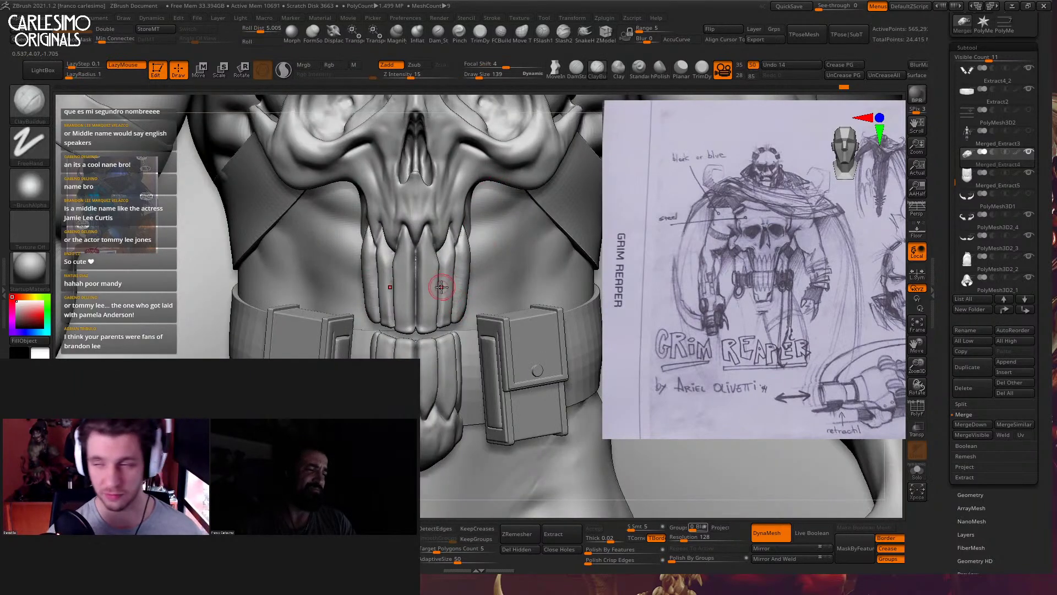
ctrl+right_drag(441, 287, 475, 227)
Flatten the front faces of the upper teeth with TrimDynamic at draw sizes 139 and 151
click(701, 69)
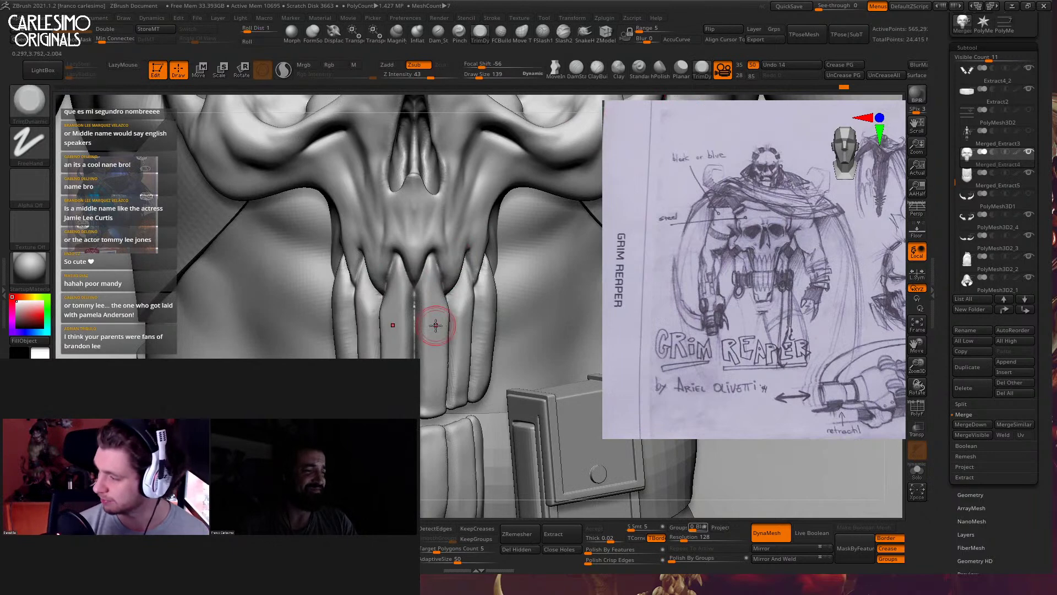
right_drag(436, 325, 444, 332)
key(space)
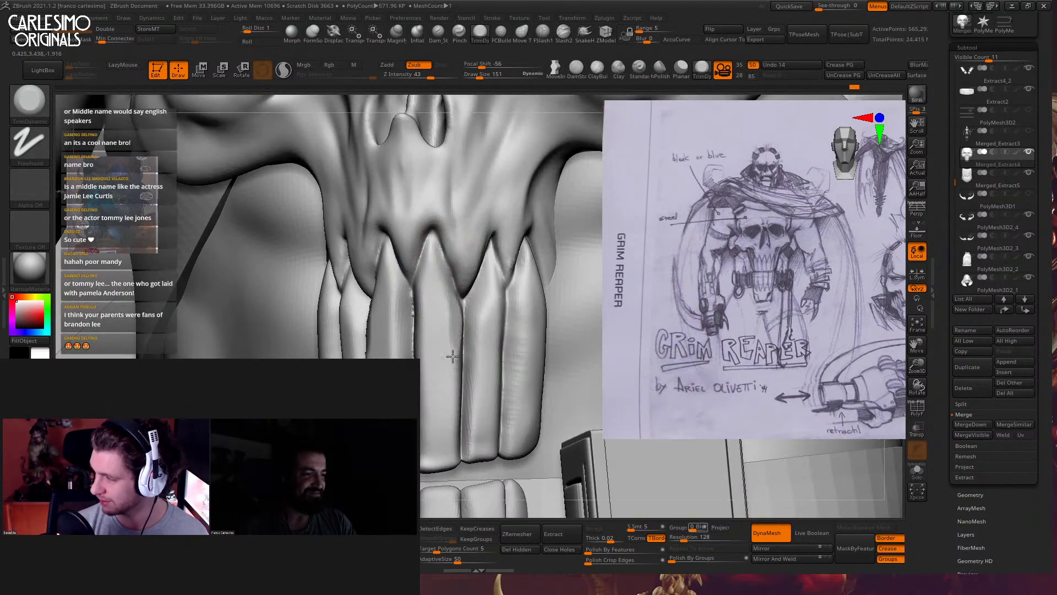
mouse_move(448, 309)
shift+right_down()
mouse_move(424, 325)
mouse_move(415, 303)
mouse_move(483, 275)
shift+right_up()
Reshape the upper teeth and their jaw edge with the Move brush
key(b)
key(c)
key(b)
Build up the bone along the sides of the nasal opening with ClayBuildup at draw size 95
key(b)
key(m)
key(v)
key(space)
key(space)
drag(485, 276, 492, 256)
mouse_move(492, 256)
right_down()
mouse_move(454, 277)
mouse_move(443, 321)
mouse_move(453, 220)
mouse_move(455, 233)
right_up()
key(b)
key(c)
key(b)
key(space)
drag(456, 234, 430, 261)
alt+right_drag(439, 235, 467, 361)
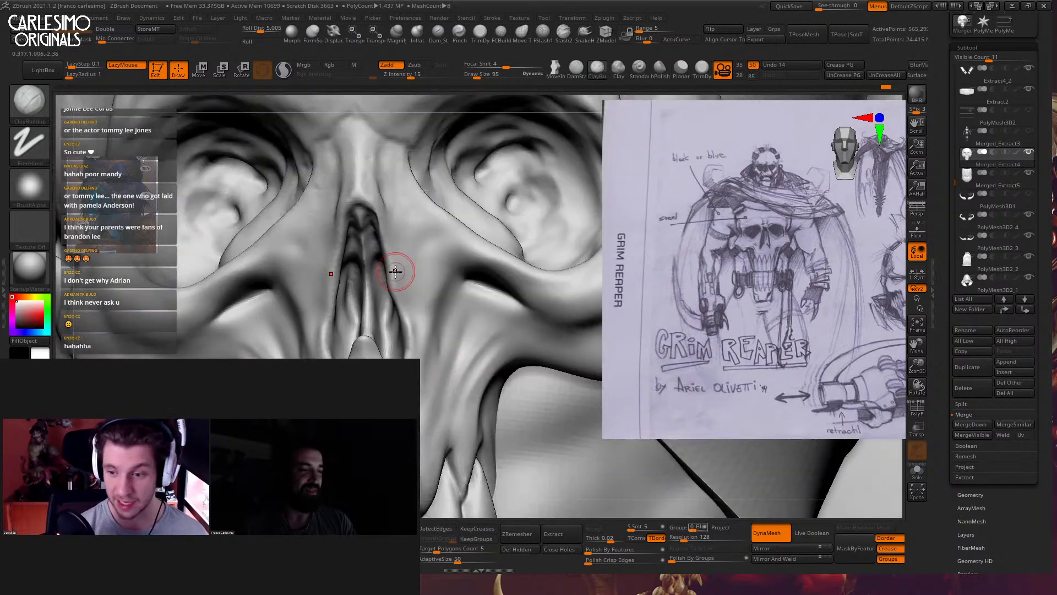
right_drag(388, 355, 383, 293)
Adjust the bone between the nasal opening and the inner eye socket with the Move brush at draw size 164
key(b)
key(m)
key(v)
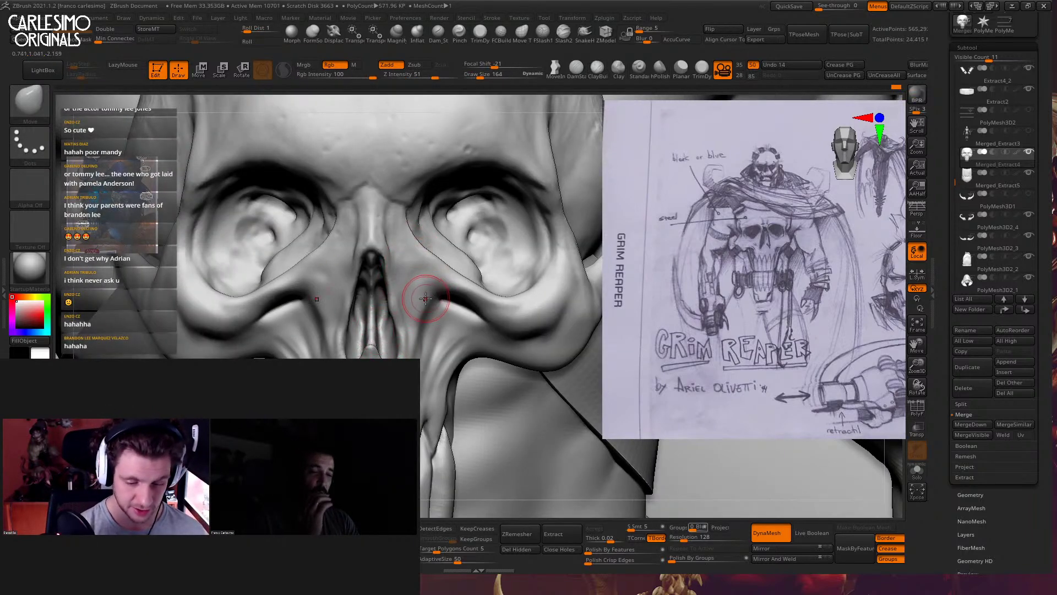
key(space)
mouse_move(426, 244)
alt+right_down()
mouse_move(449, 263)
mouse_move(445, 310)
alt+right_up()
mouse_move(435, 260)
alt+right_down()
mouse_move(433, 325)
mouse_move(429, 279)
alt+right_up()
Add soft volume to the chest skull's brow ridges with the Clay brush at draw sizes 251 and 191
key(b)
key(c)
key(b)
key(space)
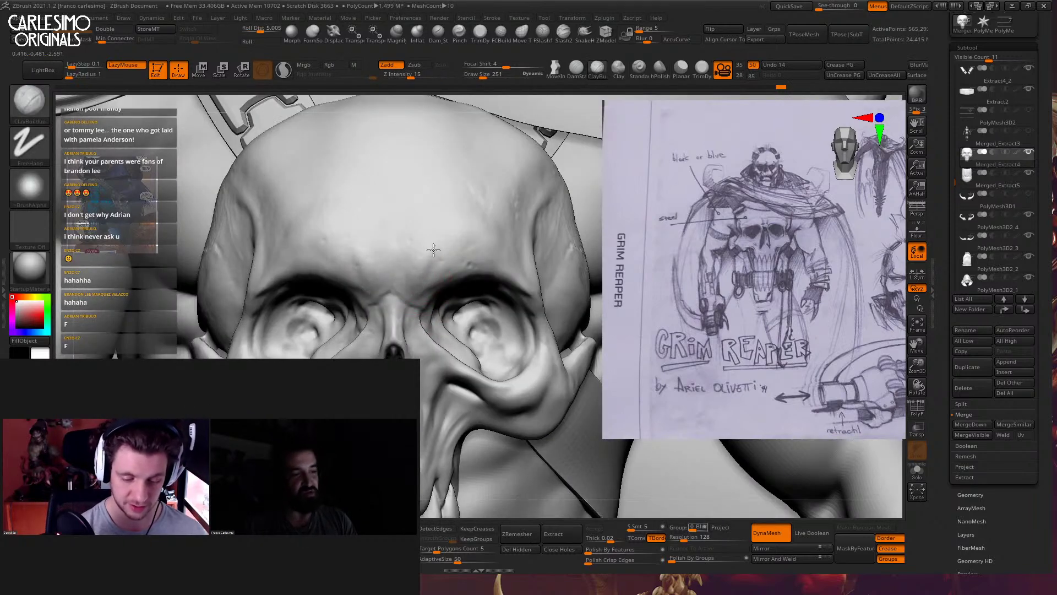
click(616, 72)
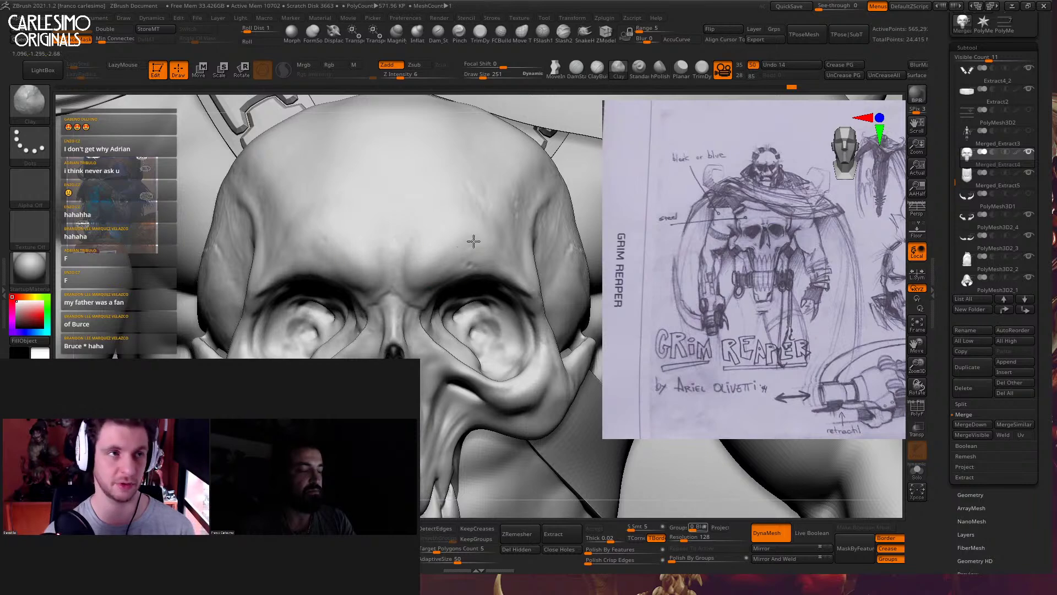
mouse_move(476, 273)
right_down()
mouse_move(475, 239)
mouse_move(519, 236)
right_up()
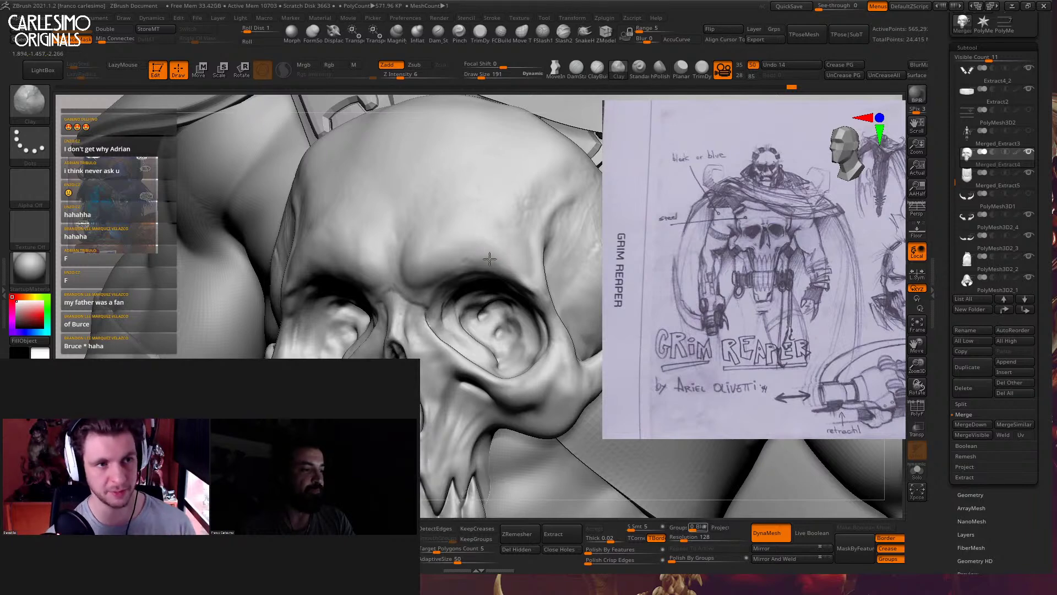
shift+right_drag(457, 241, 421, 246)
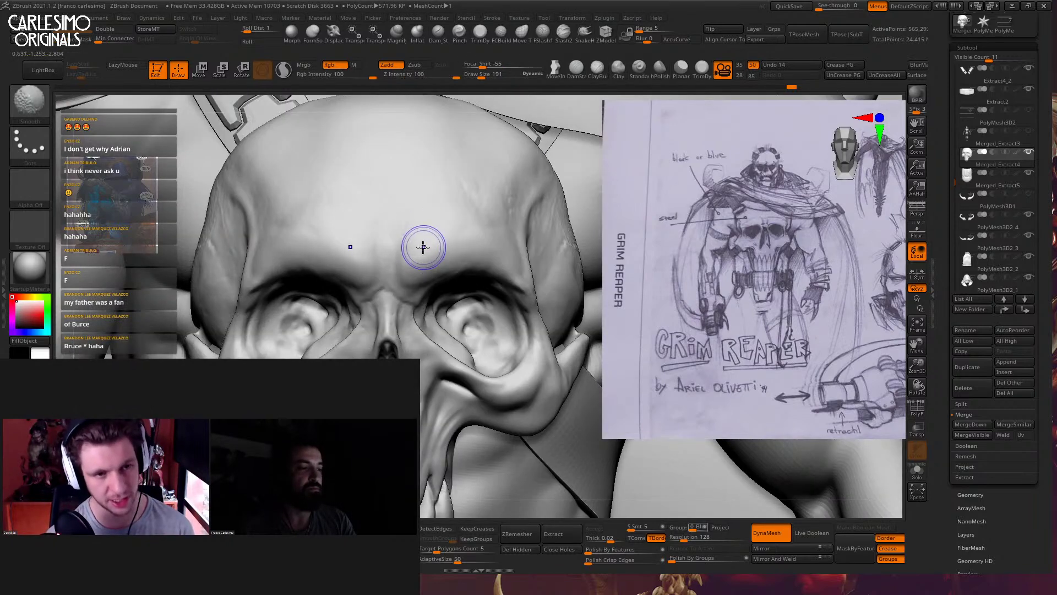
Sculpt frown creases at the centre of the forehead with ClayBuildup at draw size 205 and smooth them
key(b)
key(c)
key(b)
drag(392, 247, 393, 272)
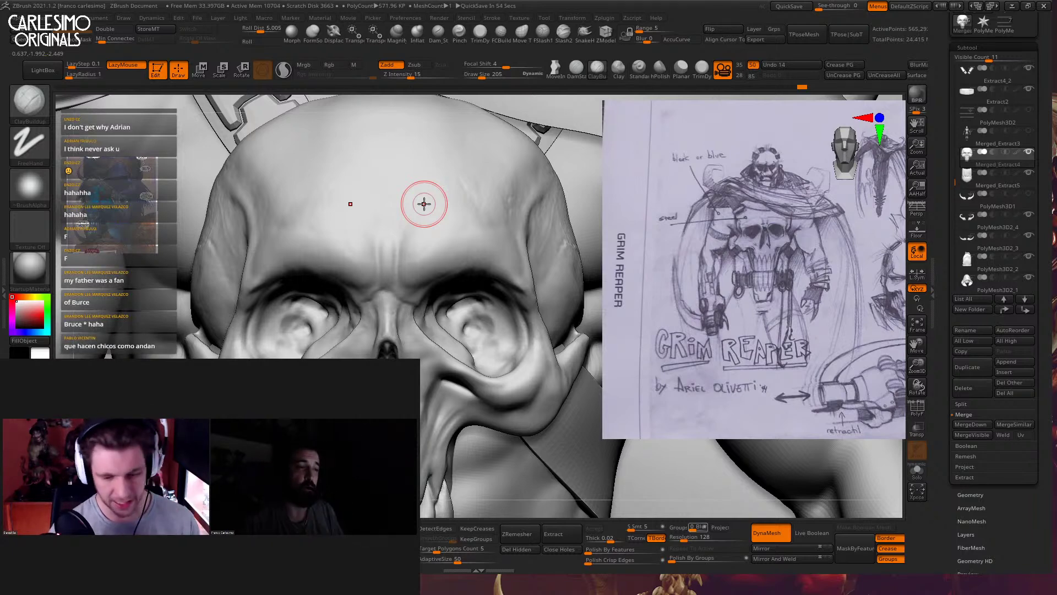
drag(420, 203, 392, 257)
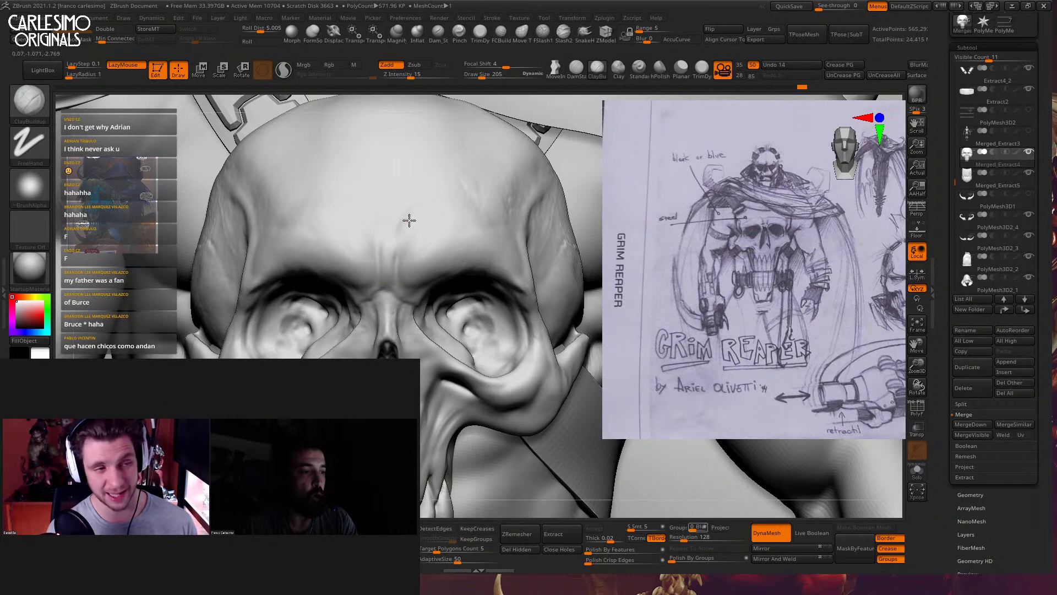
alt+right_drag(393, 203, 401, 229)
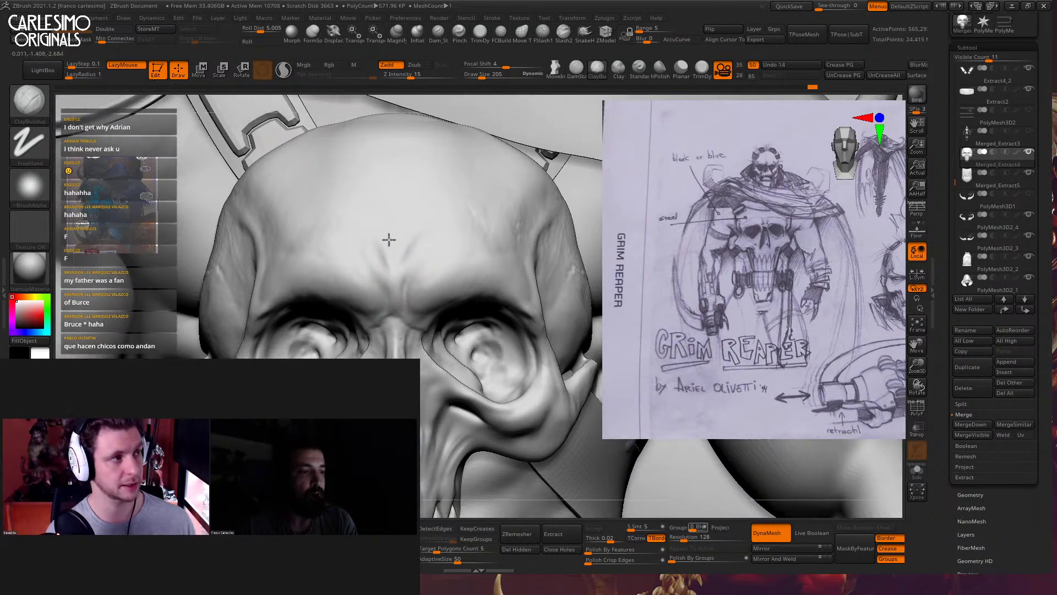
key(shift)
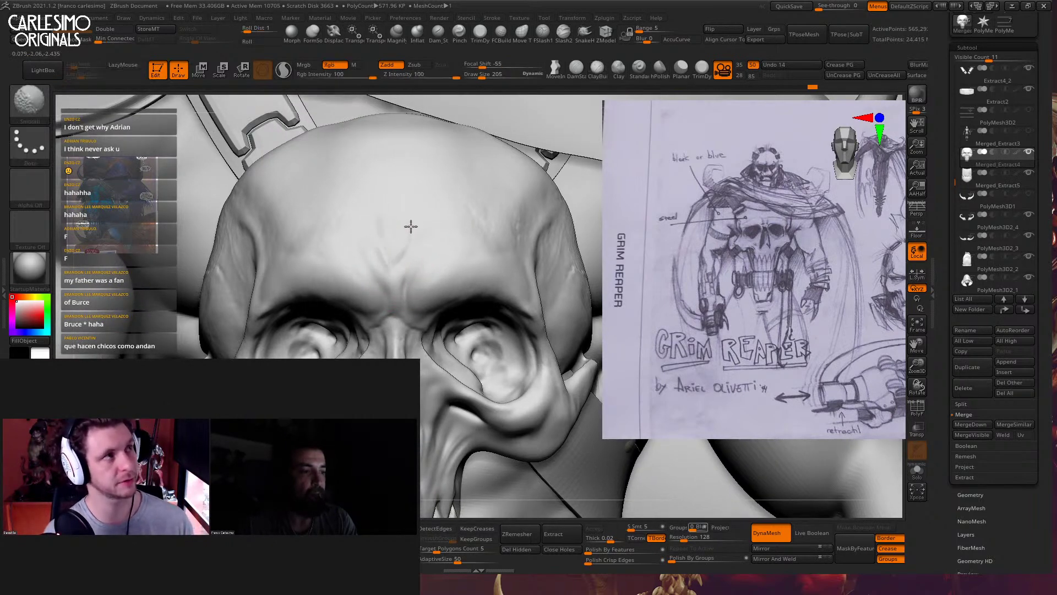
mouse_move(462, 182)
ctrl+right_down()
mouse_move(465, 165)
mouse_move(455, 266)
mouse_move(425, 252)
ctrl+right_up()
key(shift)
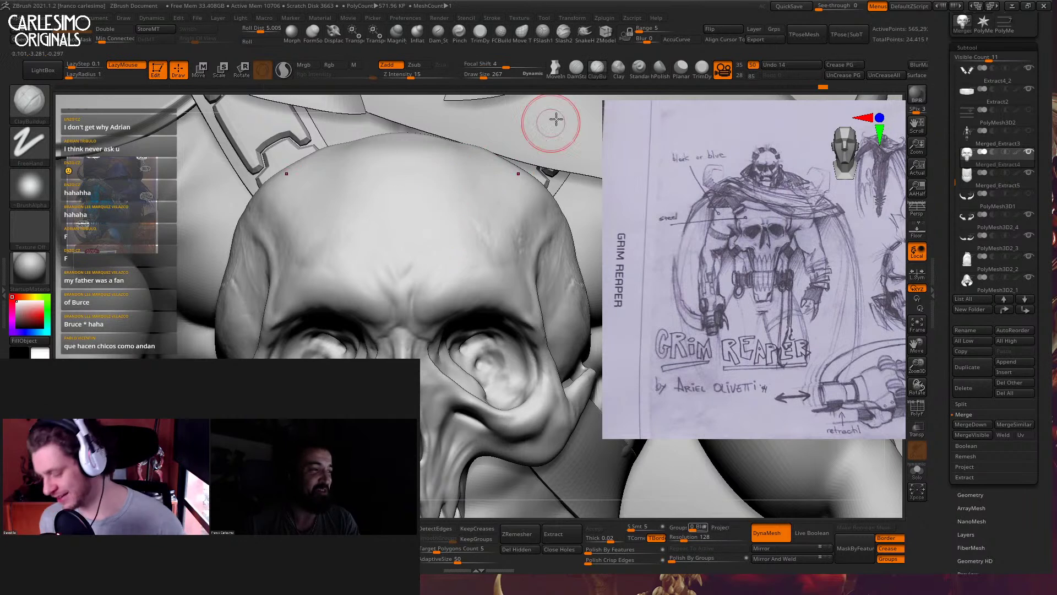
Build up the brow with ClayBuildup at draw size 267 and reshape the eye sockets with Move at draw size 397
mouse_move(406, 276)
right_down()
mouse_move(408, 246)
mouse_move(429, 286)
mouse_move(454, 259)
right_up()
mouse_move(474, 296)
right_down()
mouse_move(450, 264)
mouse_move(416, 349)
right_up()
right_click(416, 349)
key(b)
key(m)
key(v)
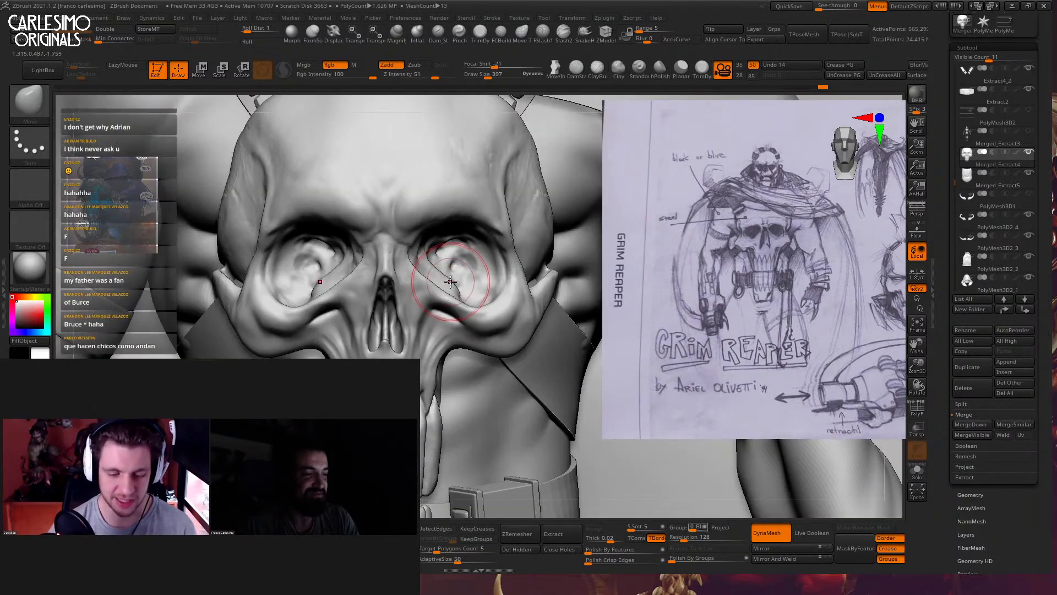
mouse_move(460, 290)
mouse_down()
mouse_move(439, 288)
mouse_move(436, 300)
mouse_move(438, 261)
mouse_move(460, 290)
mouse_move(454, 273)
mouse_move(460, 290)
mouse_move(471, 286)
mouse_up()
key(space)
Rework the eye-socket interiors into clean rounded forms and build up the surrounding bone with ClayBuildup
key(space)
key(space)
key(space)
click(597, 69)
key(space)
ctrl+right_drag(472, 286, 484, 267)
mouse_move(484, 320)
alt+right_down()
mouse_move(485, 192)
mouse_move(419, 270)
mouse_move(425, 314)
alt+right_up()
mouse_move(400, 319)
mouse_down()
mouse_move(401, 342)
mouse_move(407, 310)
mouse_move(424, 304)
mouse_up()
right_drag(425, 309, 436, 307)
drag(436, 306, 439, 306)
right_drag(439, 306, 411, 296)
mouse_move(411, 296)
shift+mouse_down()
mouse_move(414, 324)
mouse_move(425, 312)
mouse_move(404, 318)
shift+mouse_up()
drag(402, 353, 403, 310)
alt+right_drag(445, 241, 415, 198)
alt+right_drag(554, 271, 504, 284)
alt+right_drag(352, 160, 437, 212)
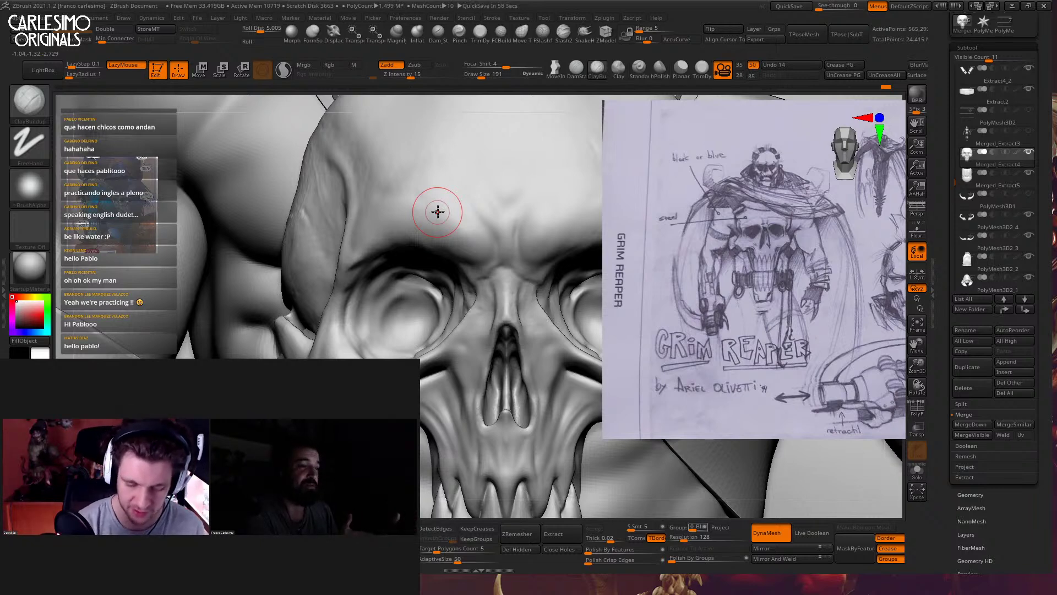
Carve deeper creases between the brows and at the top of the nose with FSlash1 at draw sizes 191 and 164
click(542, 30)
right_drag(540, 230, 474, 242)
drag(464, 193, 482, 248)
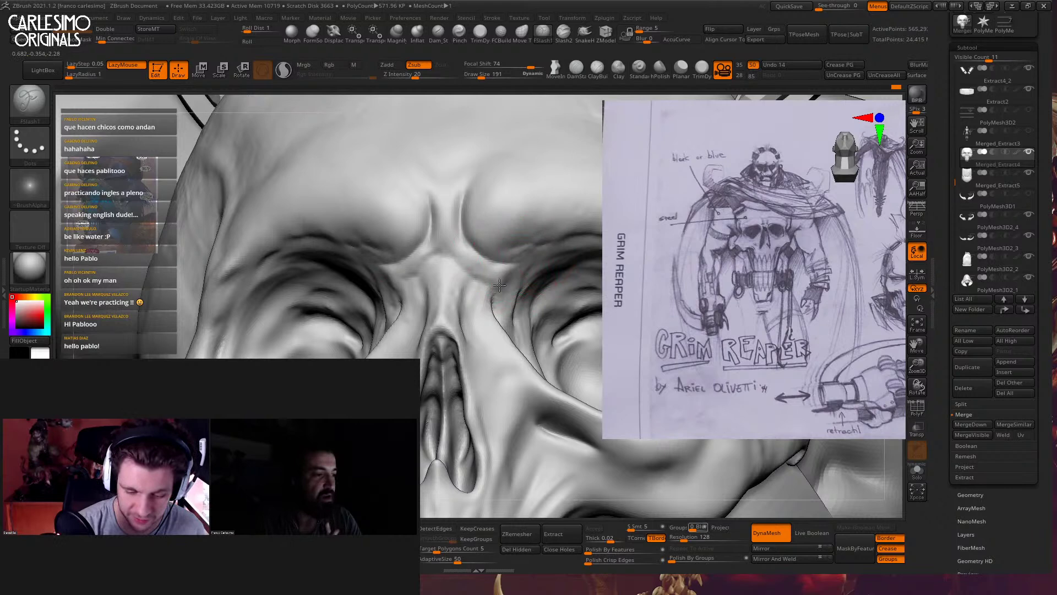
right_drag(462, 275, 442, 263)
drag(443, 256, 414, 280)
right_drag(436, 288, 449, 262)
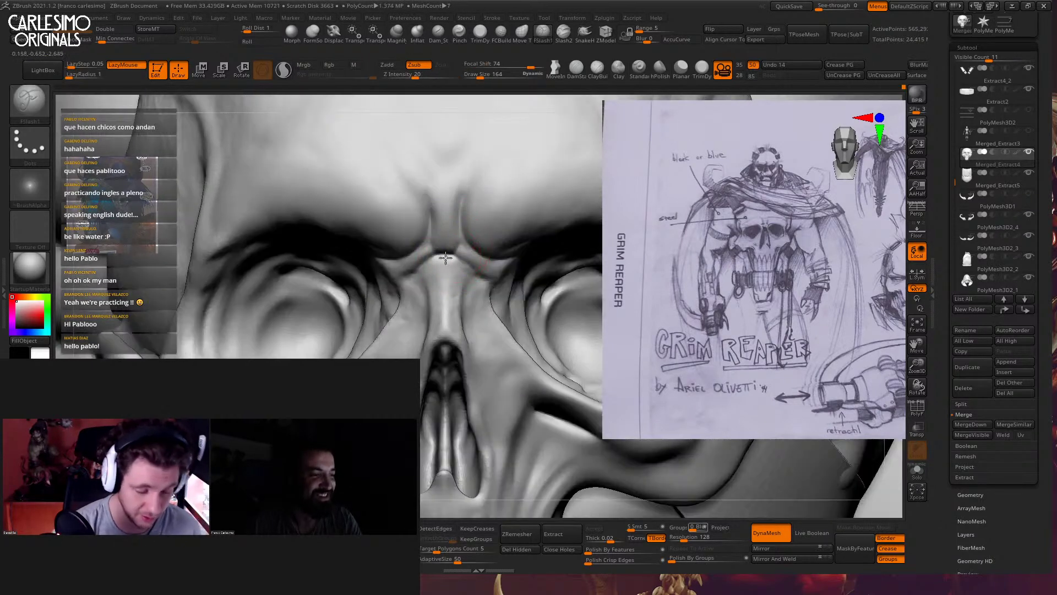
Carve finer creases along both sides of the nose bridge with FSlash1 at draw sizes 139, 105 and 127
key(space)
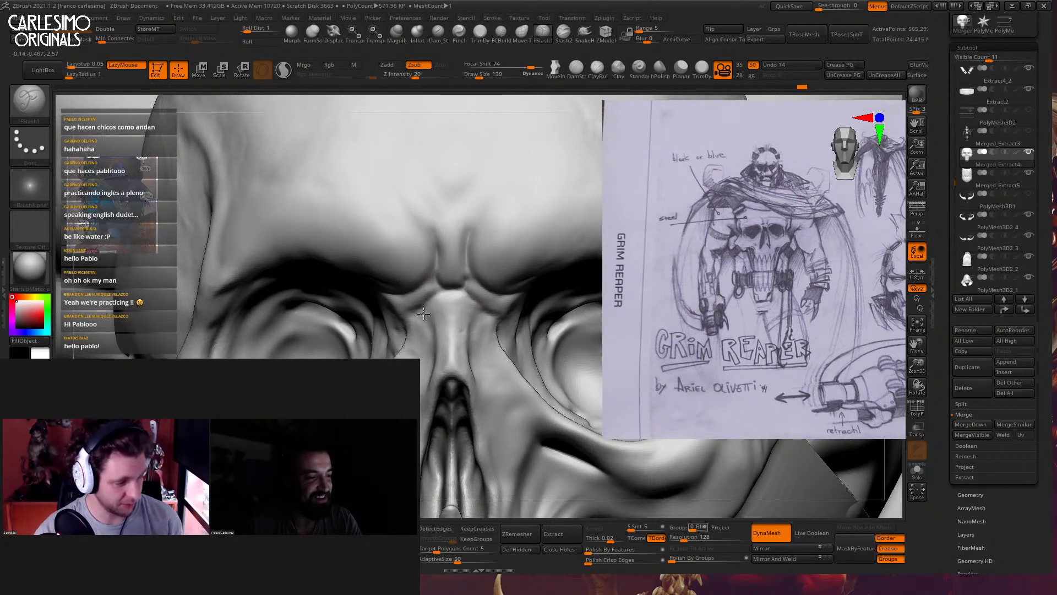
alt+right_drag(424, 313, 437, 252)
drag(494, 257, 485, 278)
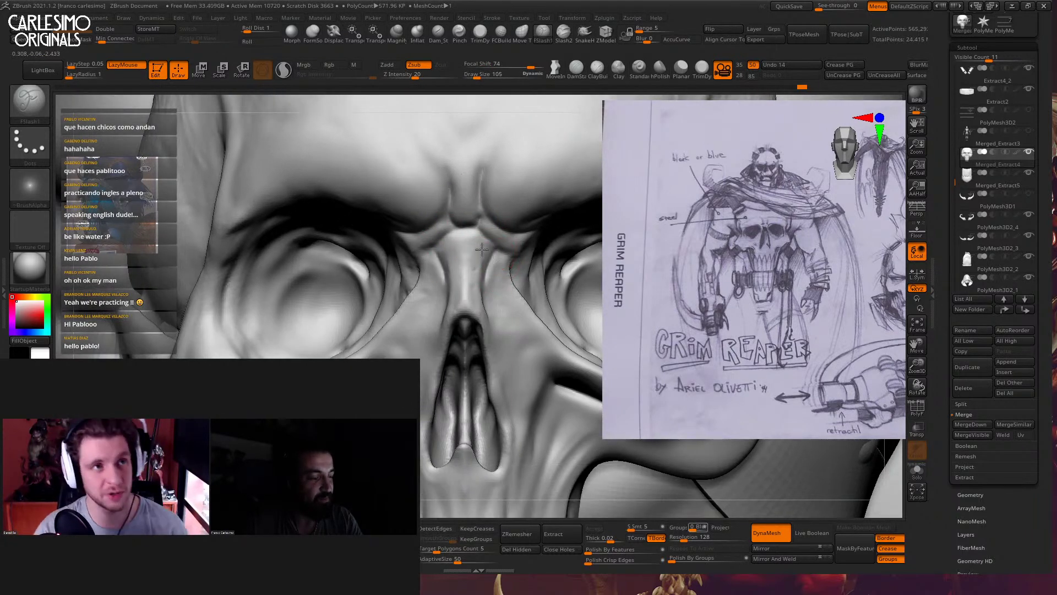
mouse_move(493, 263)
right_down()
mouse_move(502, 259)
mouse_move(485, 249)
right_up()
drag(477, 259, 479, 276)
shift+right_drag(479, 276, 481, 255)
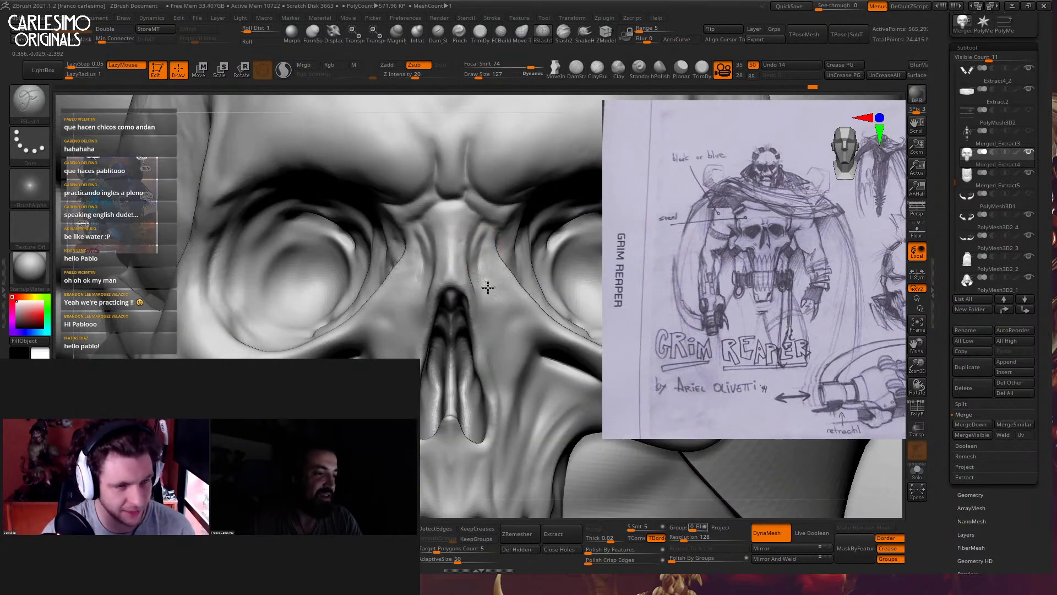
right_drag(489, 269, 471, 266)
right_click(462, 286)
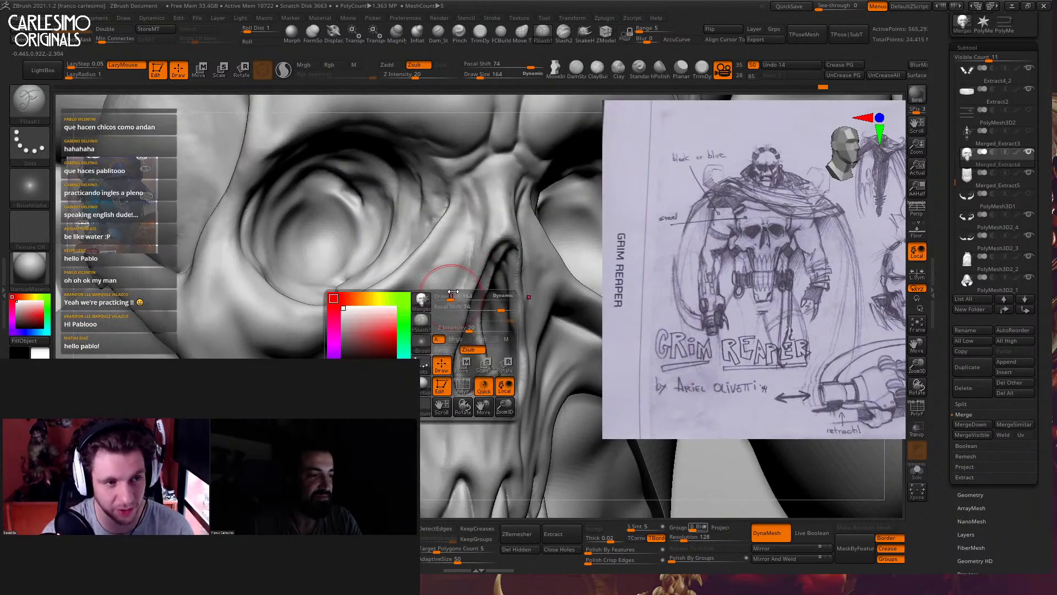
Build up the bone beside the nasal opening with ClayBuildup at draw size 116 and smooth the folds
key(b)
key(c)
key(b)
key(space)
drag(457, 259, 453, 259)
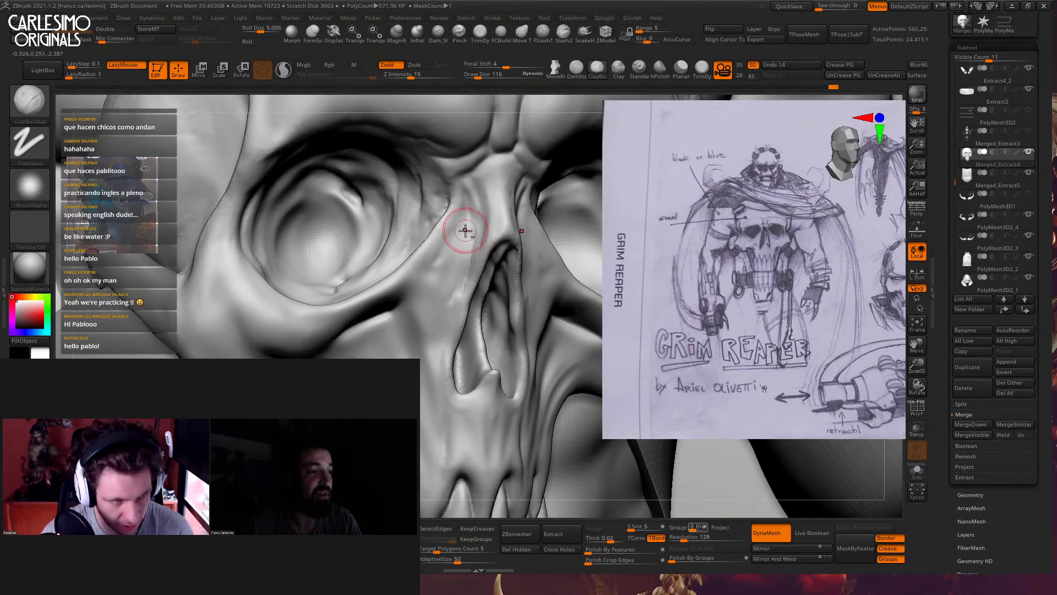
shift+right_drag(511, 195, 468, 198)
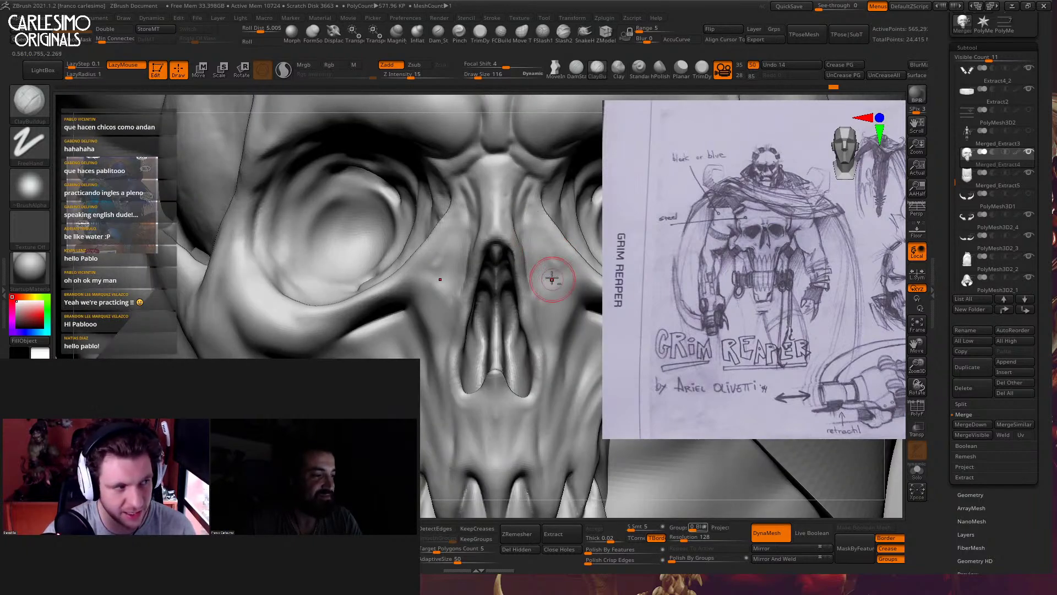
key(shift)
alt+right_drag(552, 275, 514, 246)
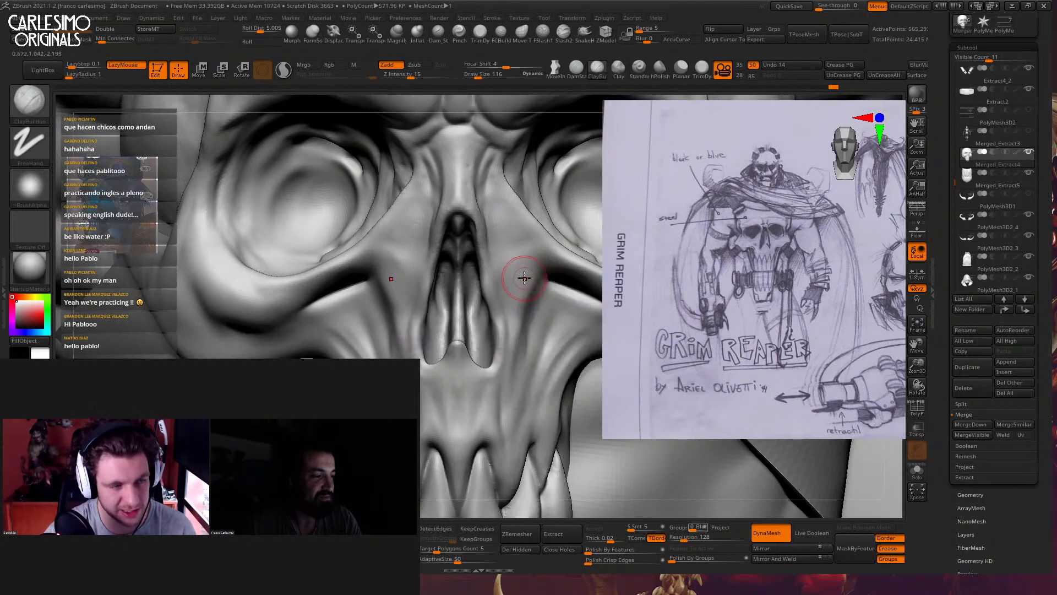
alt+drag(524, 277, 512, 315)
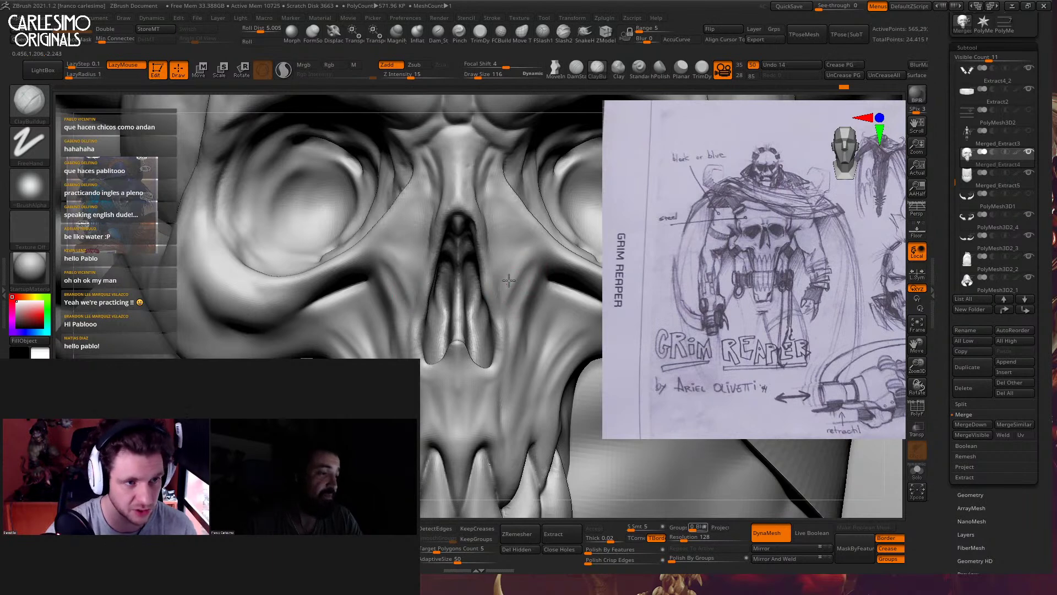
key(shift)
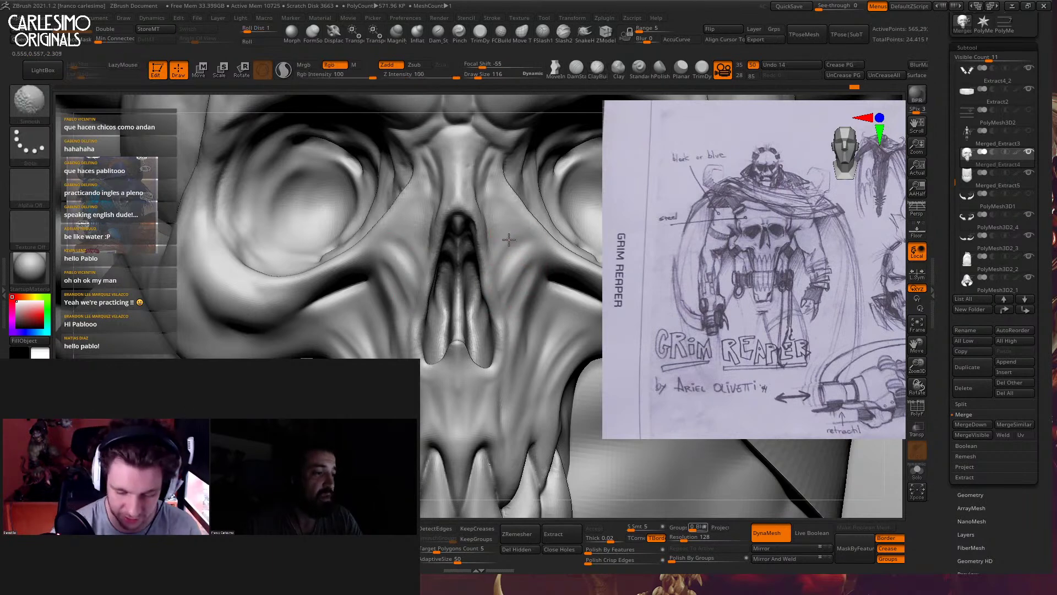
mouse_move(520, 302)
ctrl+right_down()
mouse_move(529, 286)
mouse_move(521, 330)
ctrl+right_up()
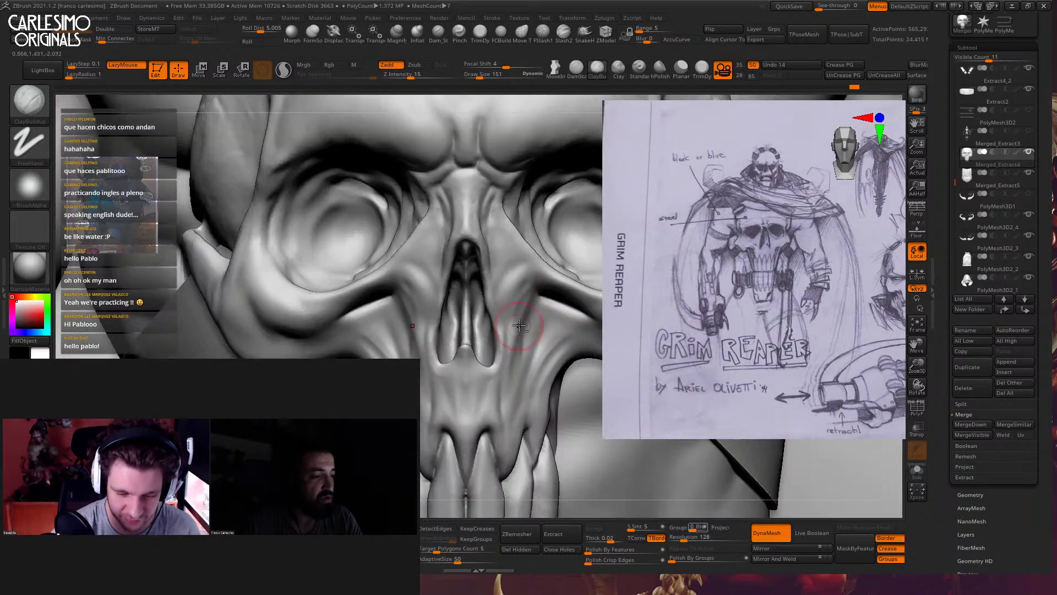
Shape the bone between the nose and cheekbones with ClayBuildup at draw sizes 251, 205 and 177
key(bracketright)
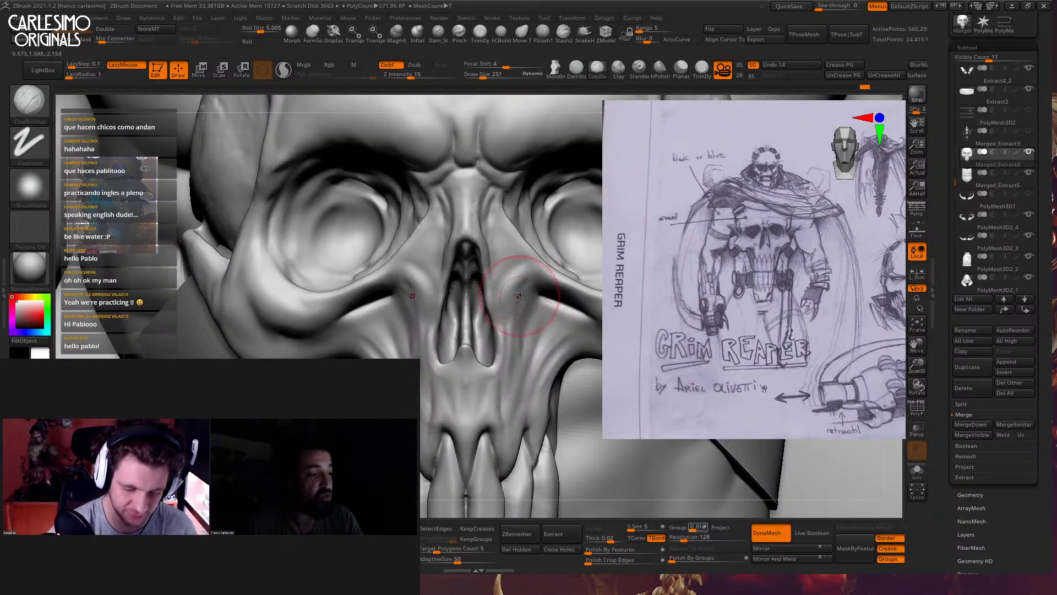
drag(527, 293, 520, 279)
key(bracketleft)
drag(415, 276, 417, 285)
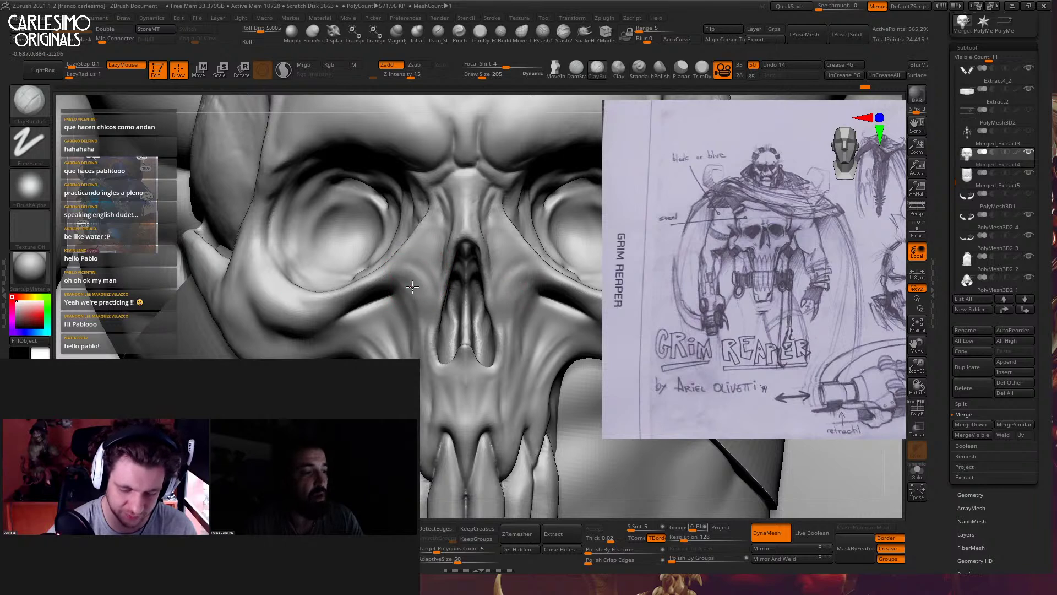
right_drag(417, 287, 435, 292)
key(space)
click(418, 275)
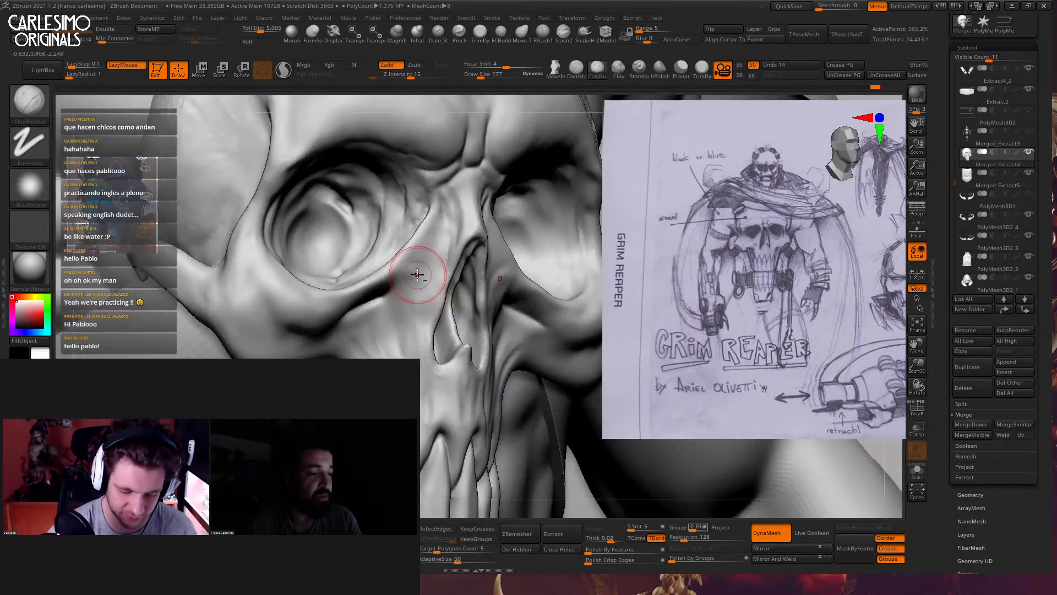
mouse_move(418, 274)
mouse_down()
mouse_move(392, 298)
mouse_move(403, 287)
mouse_up()
right_drag(404, 283, 433, 247)
Carve the inner lower rim of the eye socket with DamStandard, reducing the draw size to 105, and smooth it
key(2)
key(space)
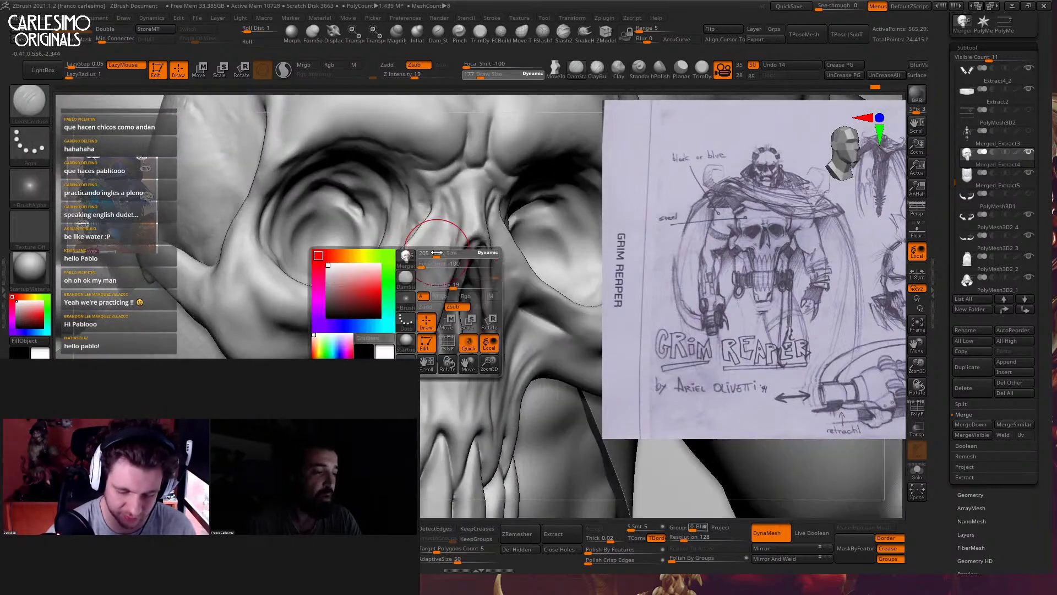
drag(427, 255, 411, 286)
key(bracketleft)
key(shift)
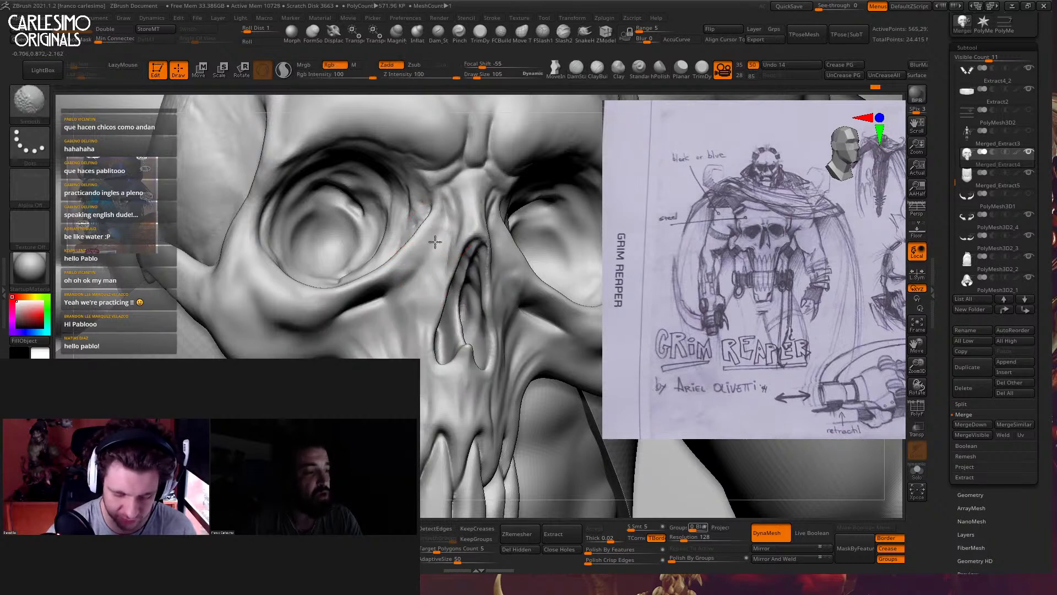
mouse_move(403, 282)
shift+right_down()
mouse_move(424, 280)
mouse_move(435, 254)
shift+right_up()
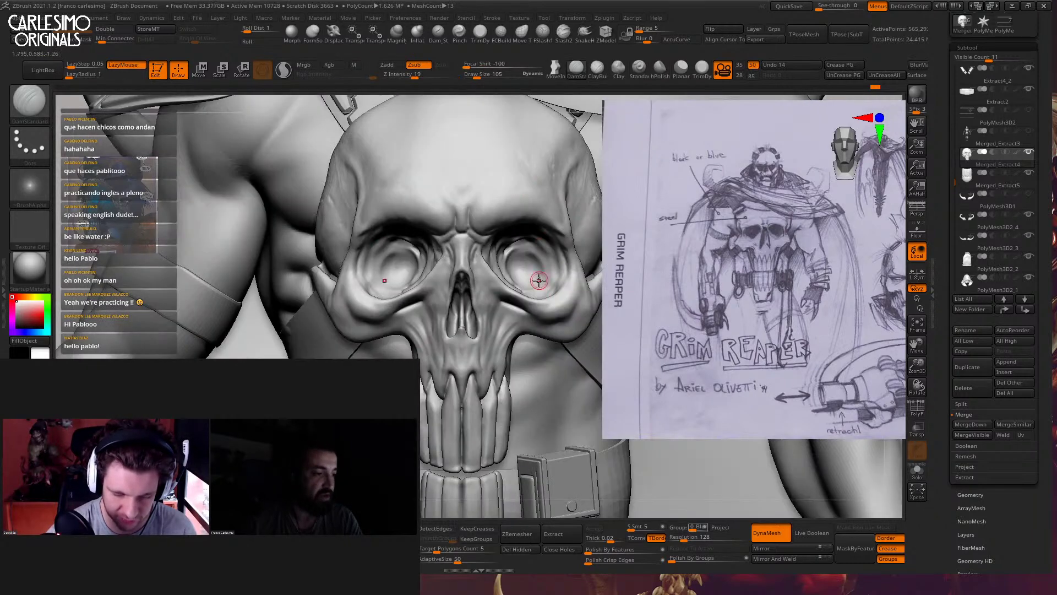
Refine the creases under the cheekbones with DamStandard at draw size 105 and smooth them
alt+right_drag(538, 281, 500, 245)
ctrl+right_drag(488, 295, 487, 325)
key(shift)
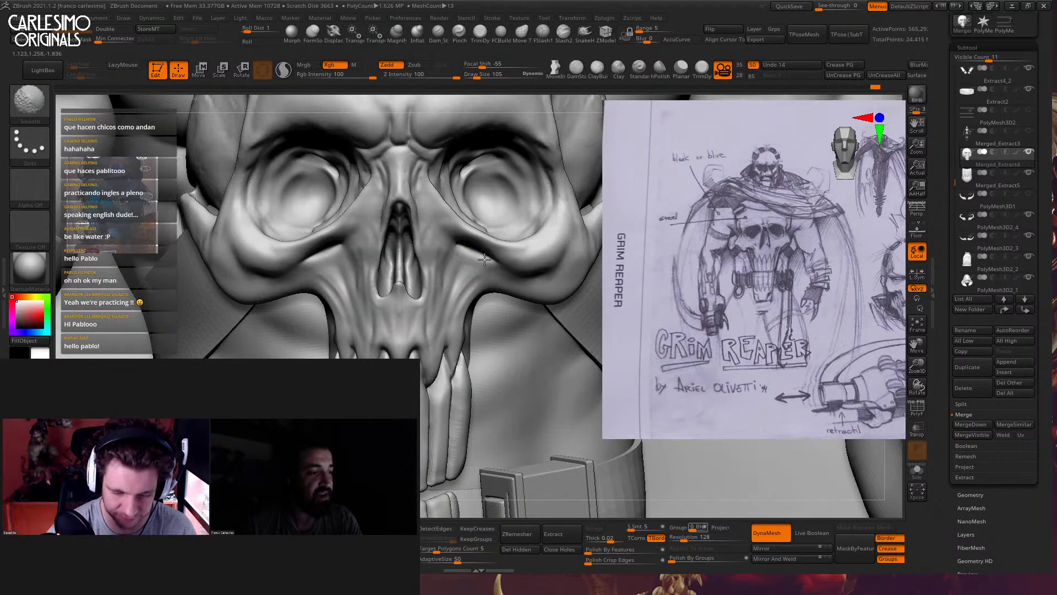
shift+drag(461, 248, 482, 244)
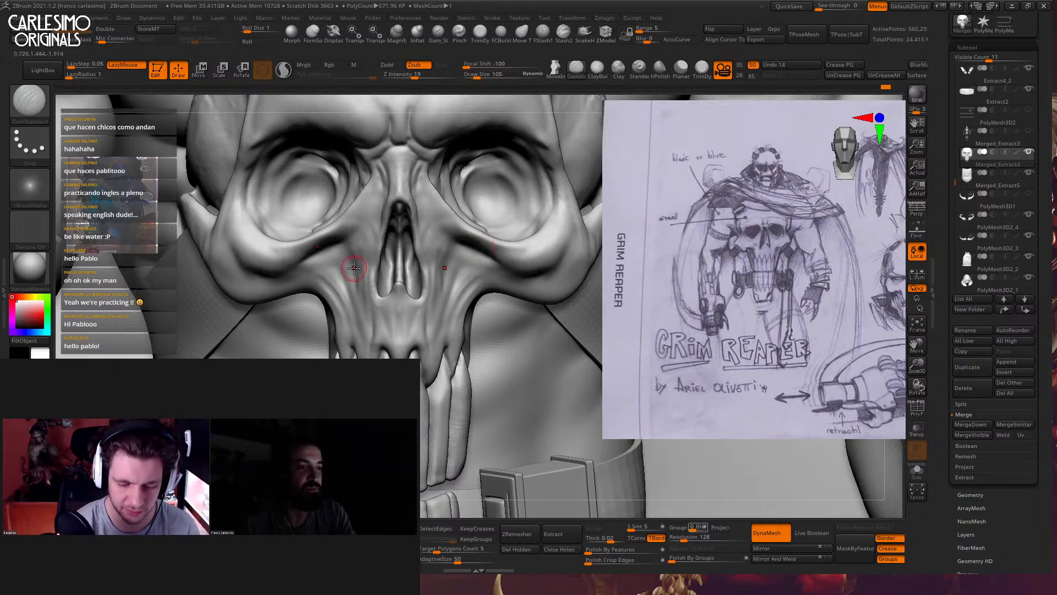
Build up the inner ends of the cheekbones below the eye sockets with ClayBuildup at draw sizes 105 and 127
key(b)
key(c)
key(b)
mouse_move(419, 236)
right_down()
mouse_move(434, 224)
mouse_move(411, 219)
right_up()
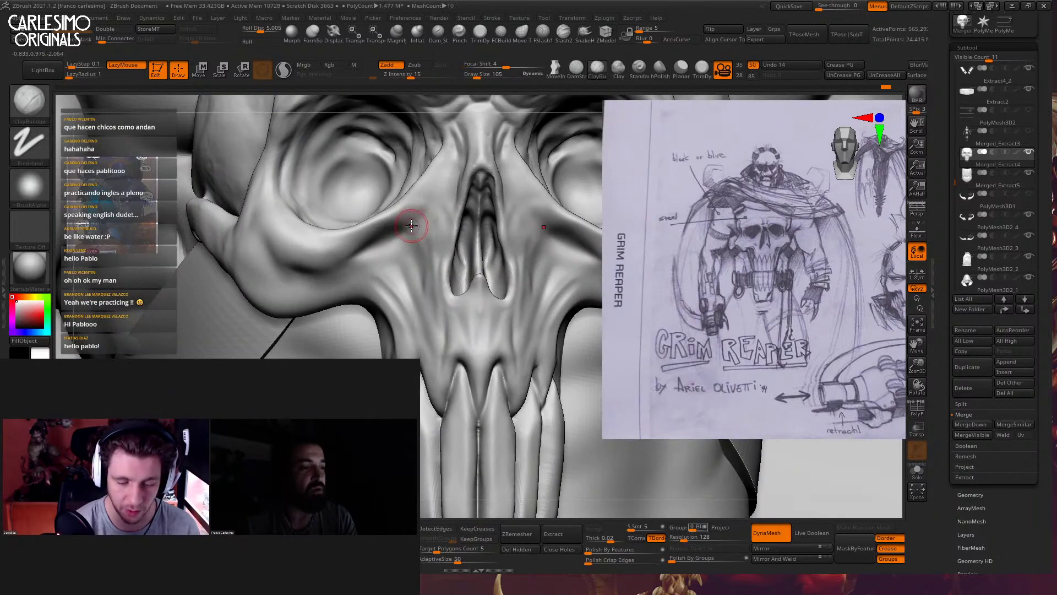
drag(411, 225, 415, 229)
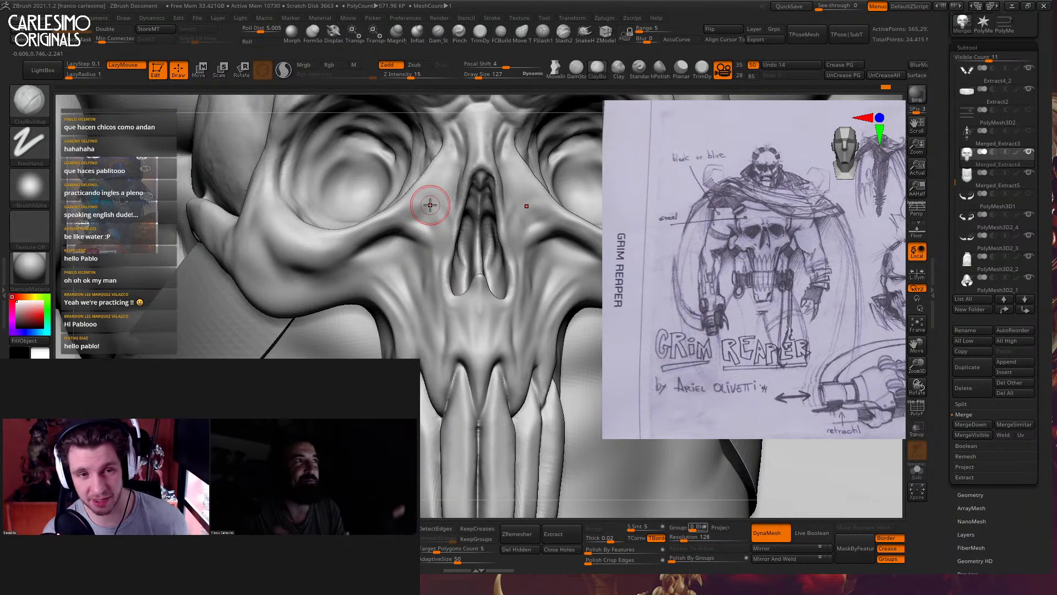
key(space)
click(517, 234)
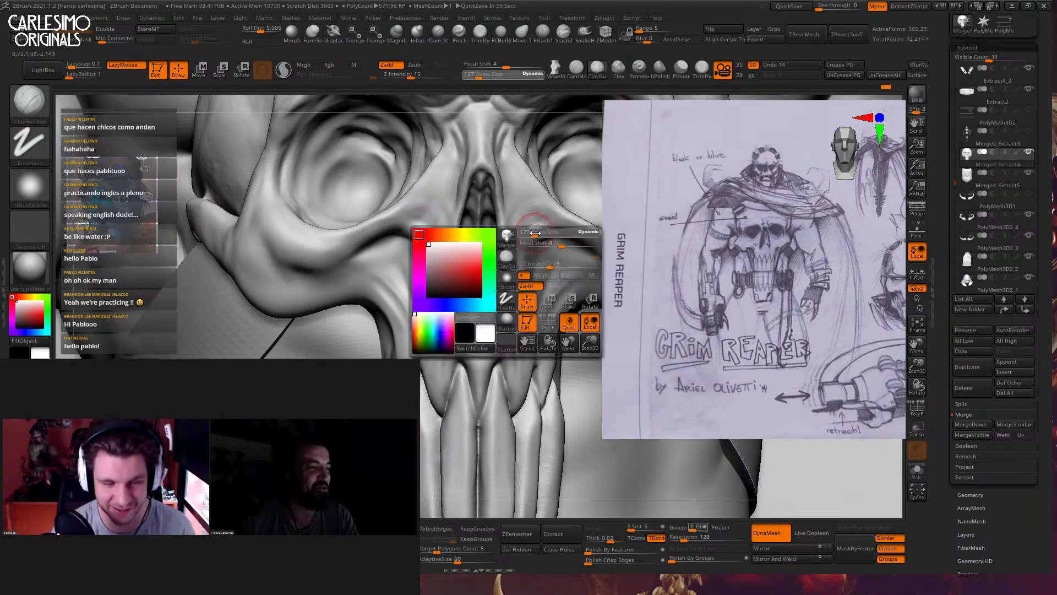
Sculpt small bony ridges below the inner eye sockets with ClayBuildup at draw sizes 76 and 85, and smooth them
key(bracketleft)
key(bracketleft)
key(bracketleft)
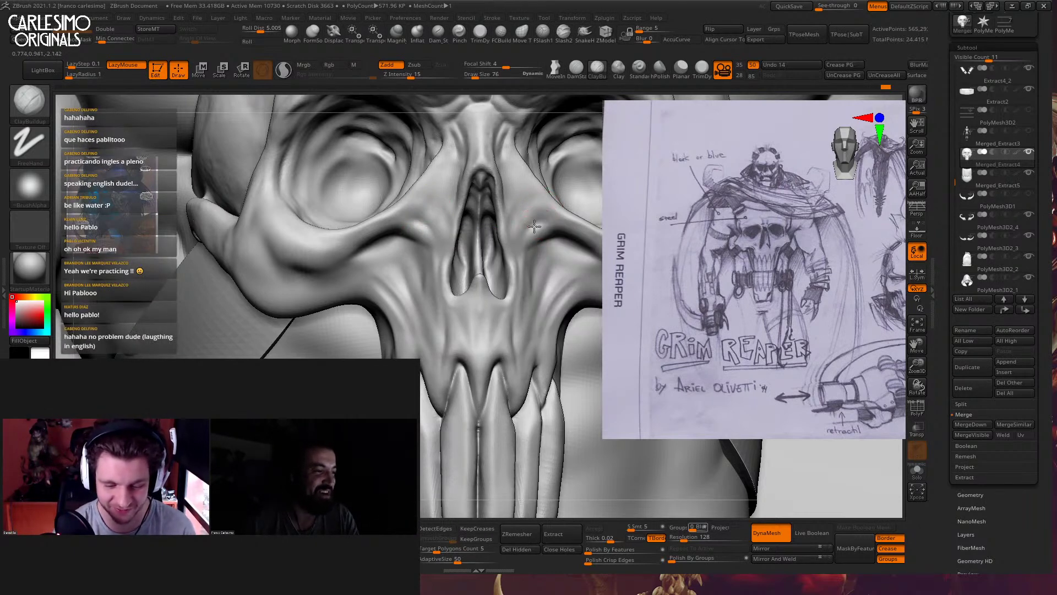
right_drag(531, 234, 531, 221)
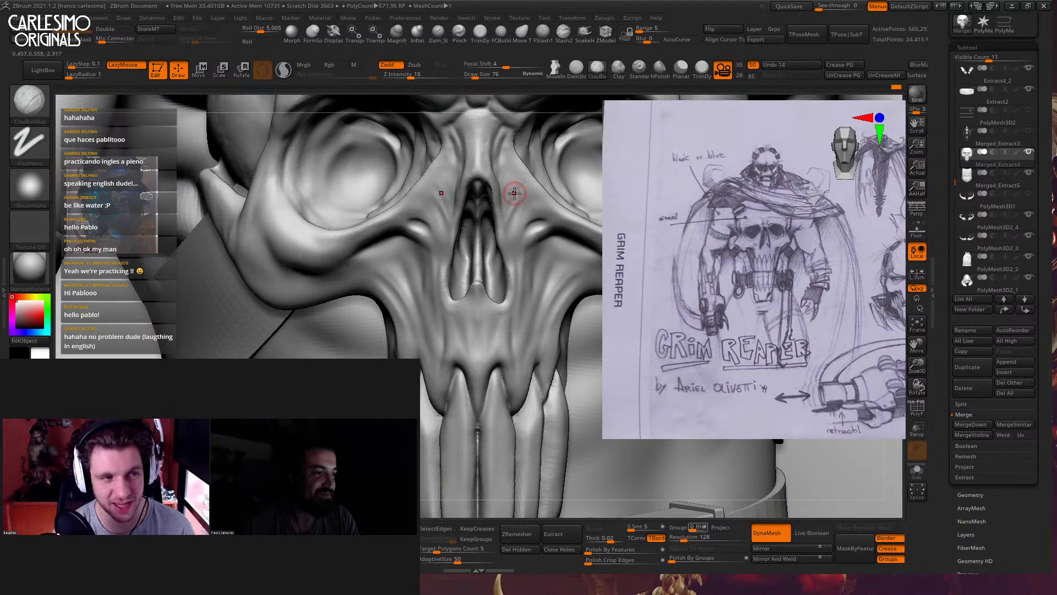
right_drag(439, 181, 468, 201)
key(space)
drag(432, 196, 443, 181)
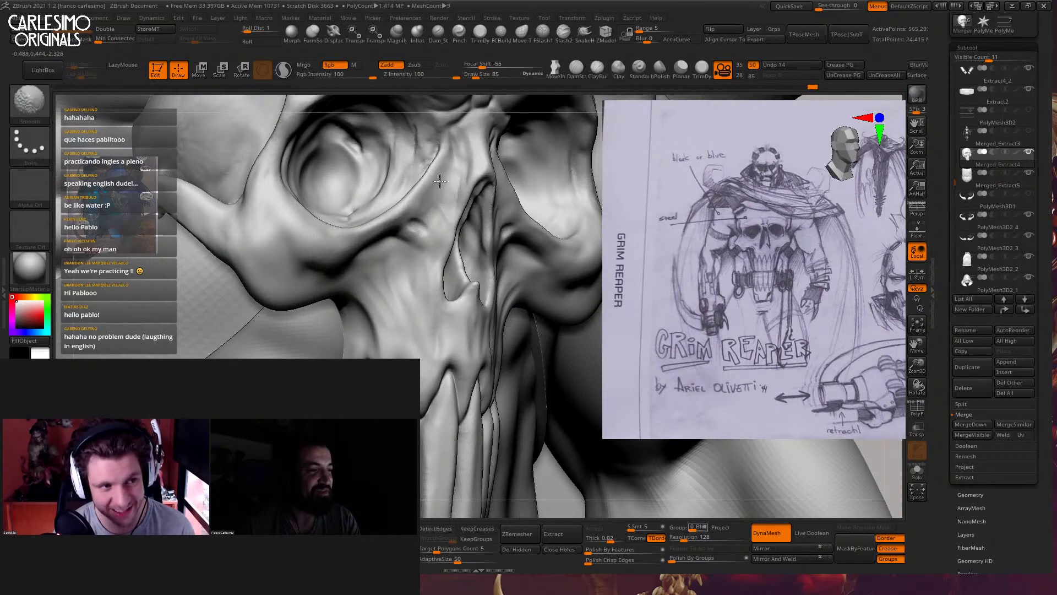
mouse_move(440, 181)
shift+right_down()
mouse_move(449, 188)
mouse_move(520, 168)
shift+right_up()
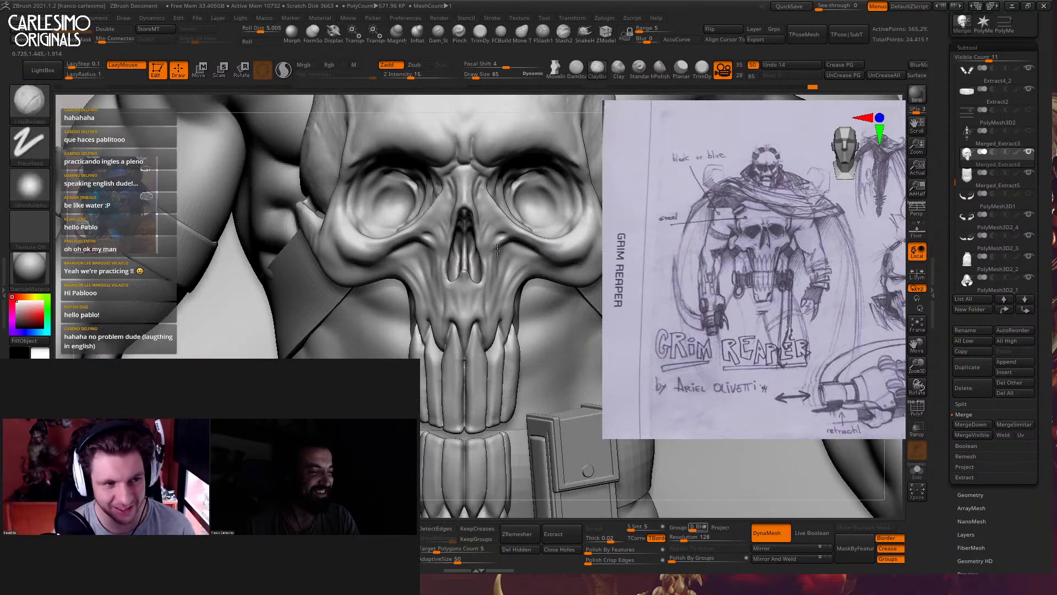
Build up the root ridges of the upper jaw above the teeth with ClayBuildup at draw sizes 139 and 116
mouse_move(497, 250)
alt+right_down()
mouse_move(491, 228)
mouse_move(482, 275)
alt+right_up()
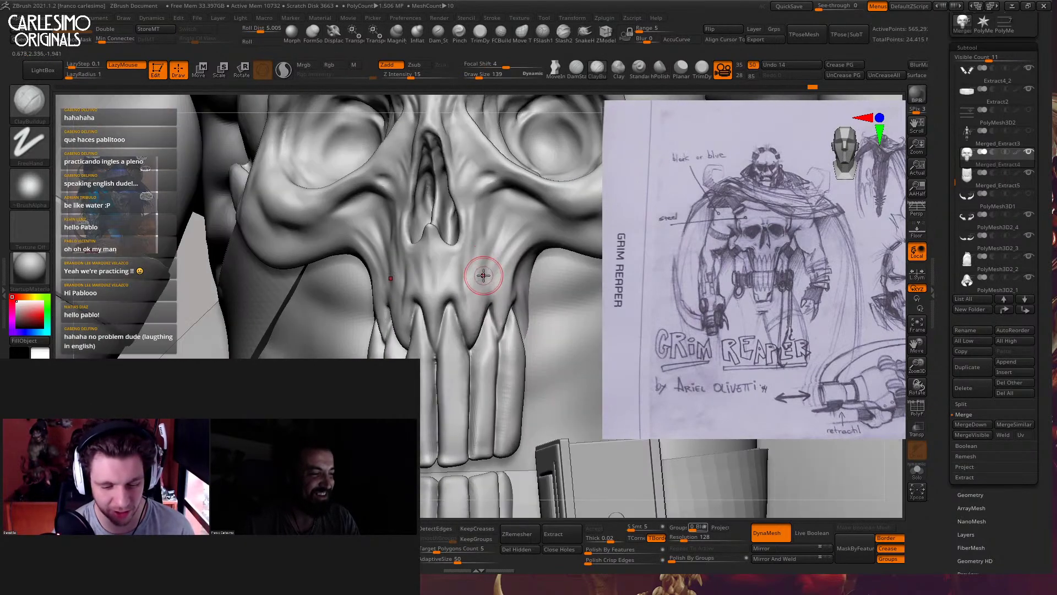
key(space)
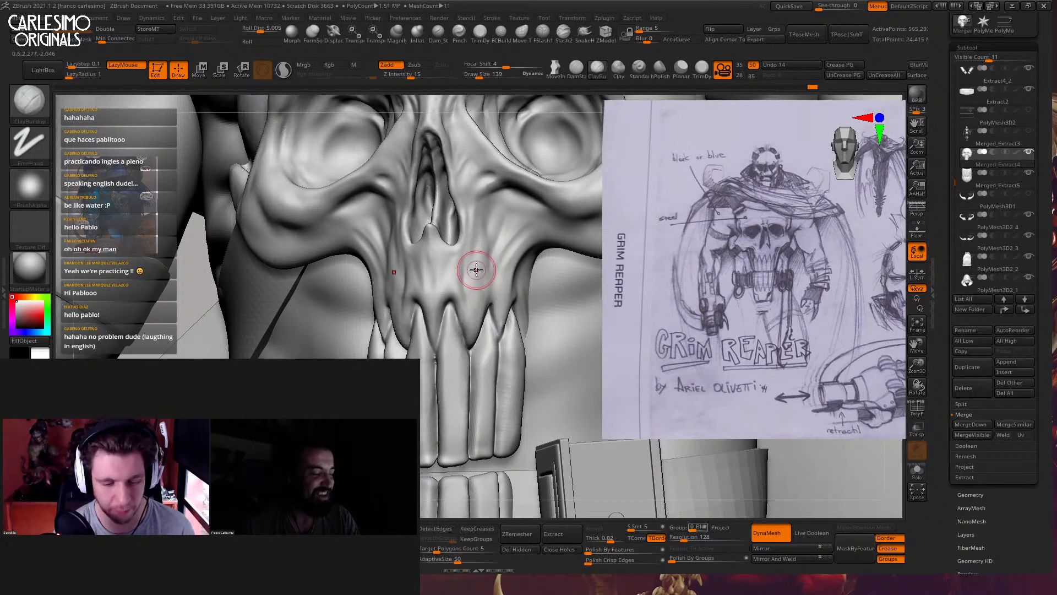
mouse_move(476, 266)
right_down()
mouse_move(496, 303)
mouse_move(500, 293)
right_up()
key(space)
drag(501, 296, 498, 296)
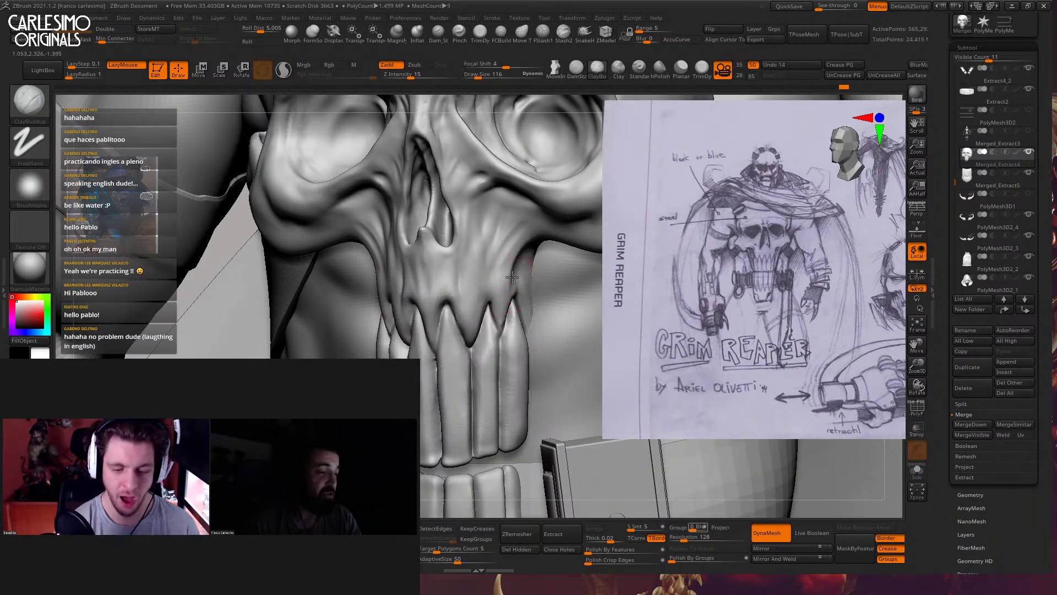
right_drag(510, 278, 527, 254)
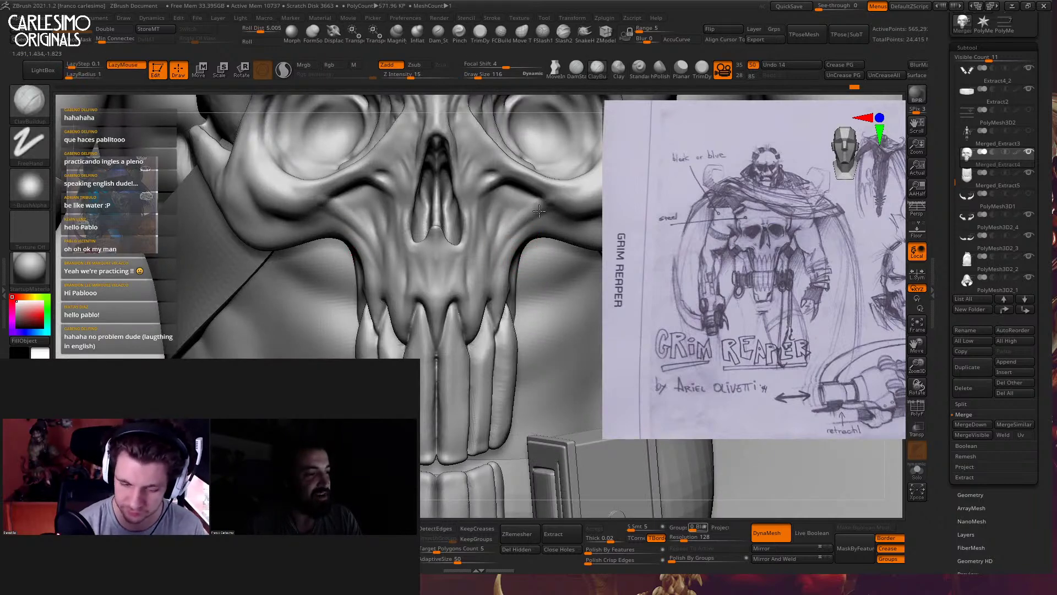
Smooth the folds beneath the cheekbones and refine them with ClayBuildup at draw size 116
key(shift)
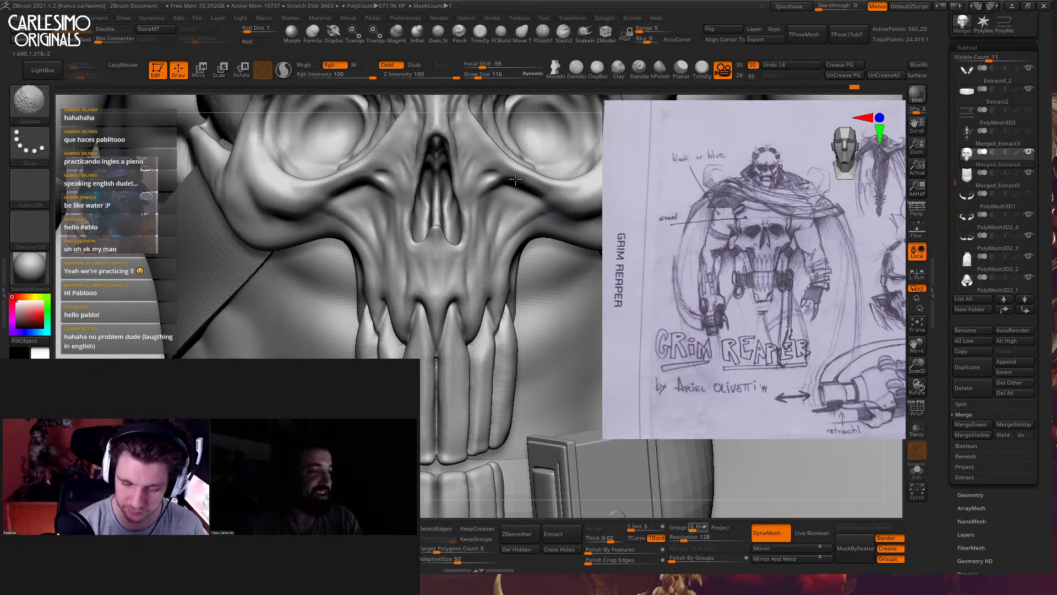
shift+drag(516, 179, 526, 204)
mouse_move(389, 237)
alt+right_down()
mouse_move(455, 243)
mouse_move(425, 214)
alt+right_up()
mouse_move(402, 213)
mouse_down()
mouse_move(431, 199)
mouse_move(456, 210)
mouse_move(408, 214)
mouse_move(456, 207)
mouse_up()
mouse_move(563, 226)
mouse_down()
mouse_move(579, 209)
mouse_move(568, 222)
mouse_up()
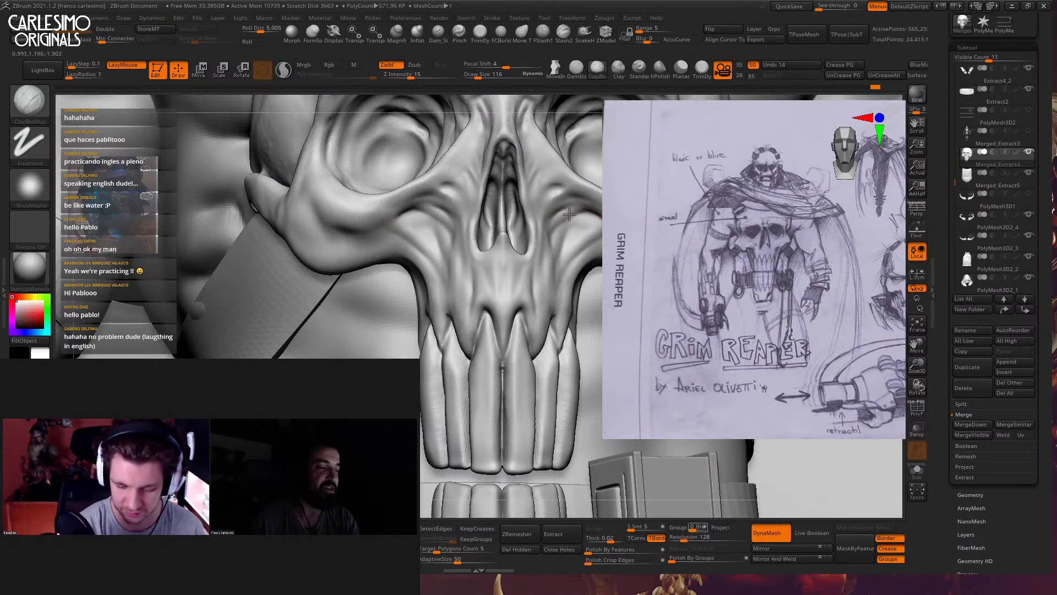
mouse_move(567, 222)
right_down()
mouse_move(517, 258)
mouse_move(514, 231)
mouse_move(506, 275)
right_up()
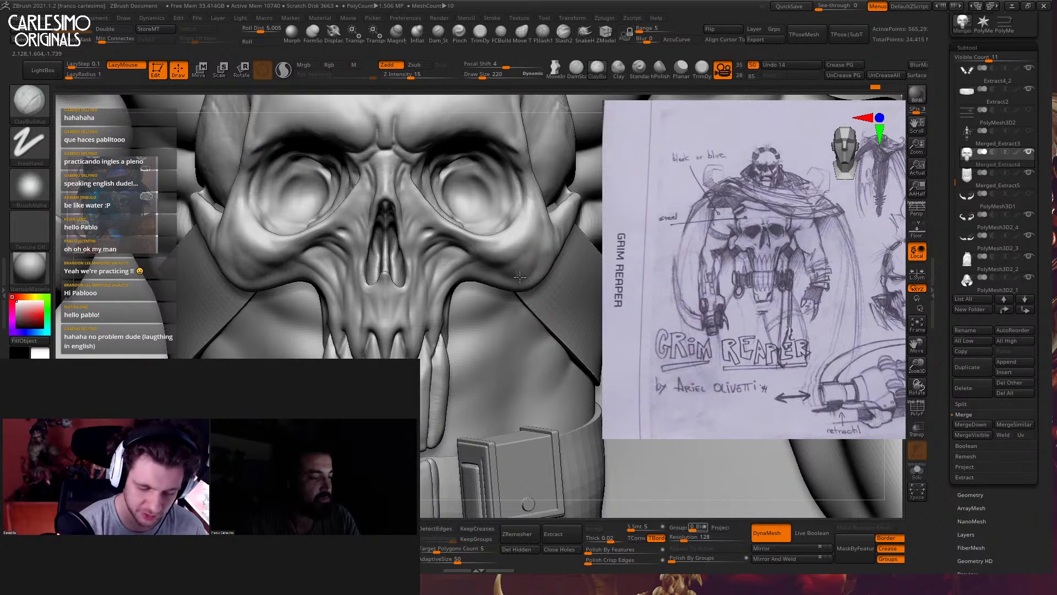
Touch up the cheek area and adjust the chest skull's overall proportions with Move at draw size 876
mouse_move(501, 271)
mouse_down()
mouse_move(532, 264)
mouse_move(525, 228)
mouse_up()
mouse_move(544, 271)
right_down()
mouse_move(559, 260)
mouse_move(472, 270)
mouse_move(495, 297)
mouse_move(522, 265)
right_up()
key(b)
key(m)
key(v)
drag(522, 265, 517, 265)
ctrl+right_drag(517, 266, 516, 262)
drag(522, 261, 518, 262)
right_drag(517, 262, 517, 270)
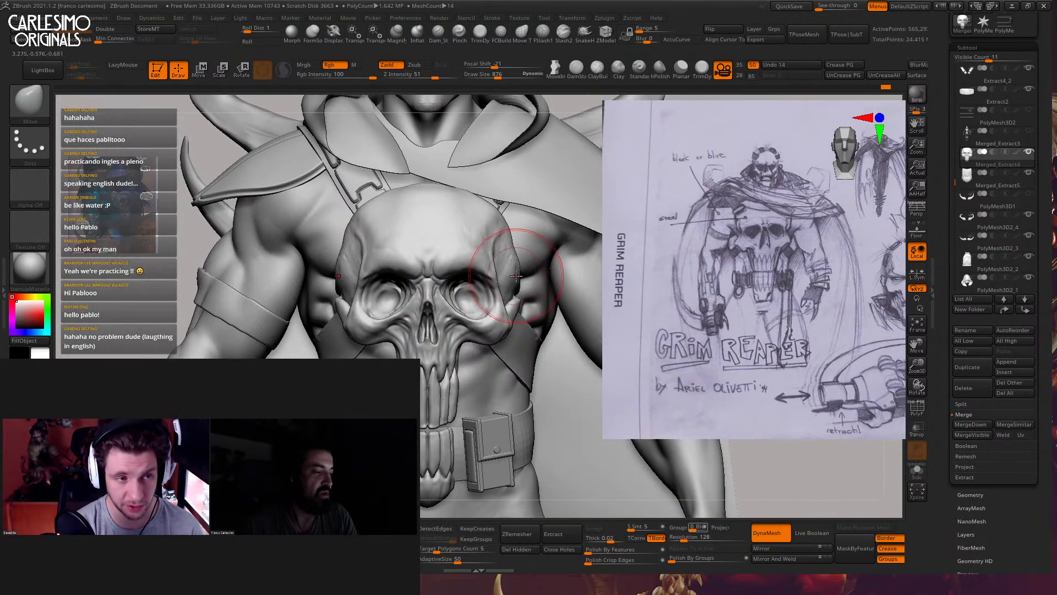
mouse_move(517, 271)
mouse_down()
mouse_move(516, 237)
mouse_move(523, 266)
mouse_up()
Isolate the chest skull and flatten the side of its cranium with TrimDynamic at draw size 817
key(space)
right_drag(520, 287, 486, 309)
key(alt+s)
click(702, 68)
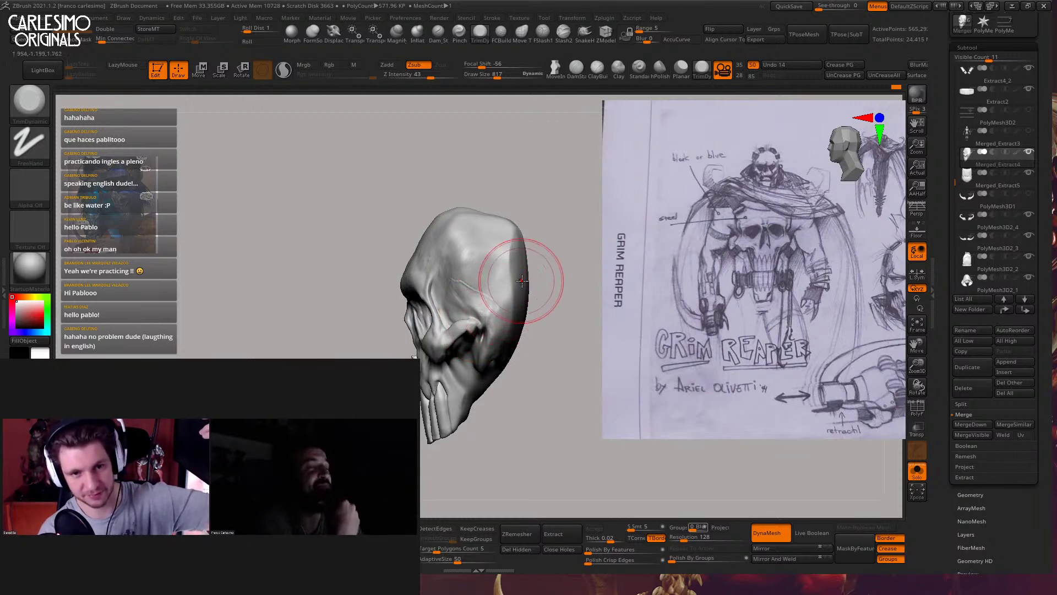
right_drag(512, 292, 496, 275)
drag(503, 250, 503, 297)
mouse_move(510, 261)
right_down()
mouse_move(492, 280)
mouse_move(484, 265)
mouse_move(484, 288)
mouse_move(476, 244)
mouse_move(424, 271)
right_up()
Flatten the rear side of the chest skull's cranium with TrimDynamic at draw size 1001 and compare it with the full figure
key(])
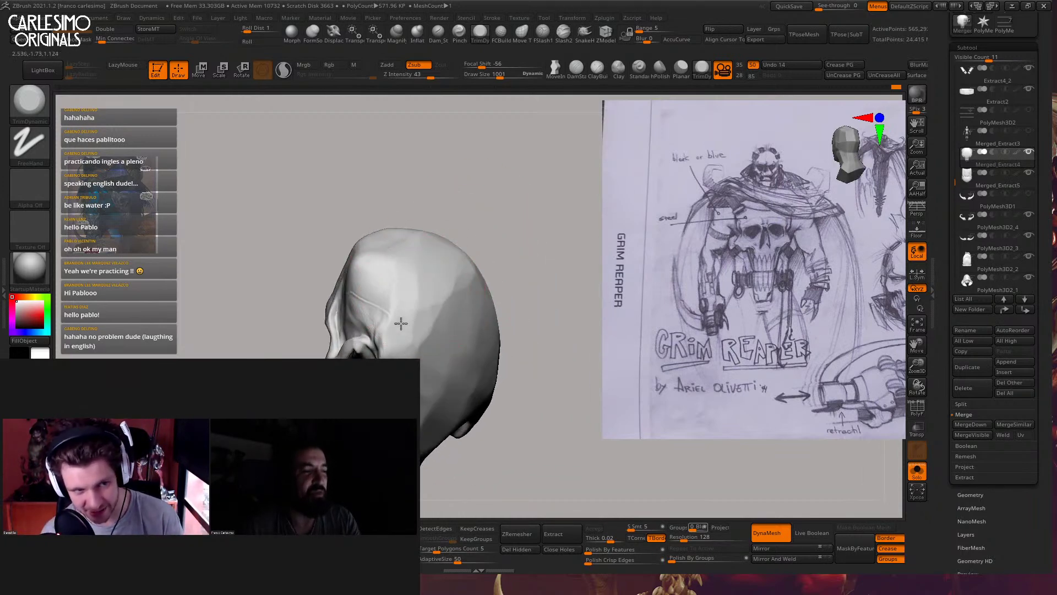
key(space)
drag(432, 320, 429, 321)
right_drag(430, 264, 457, 266)
key(shift+s)
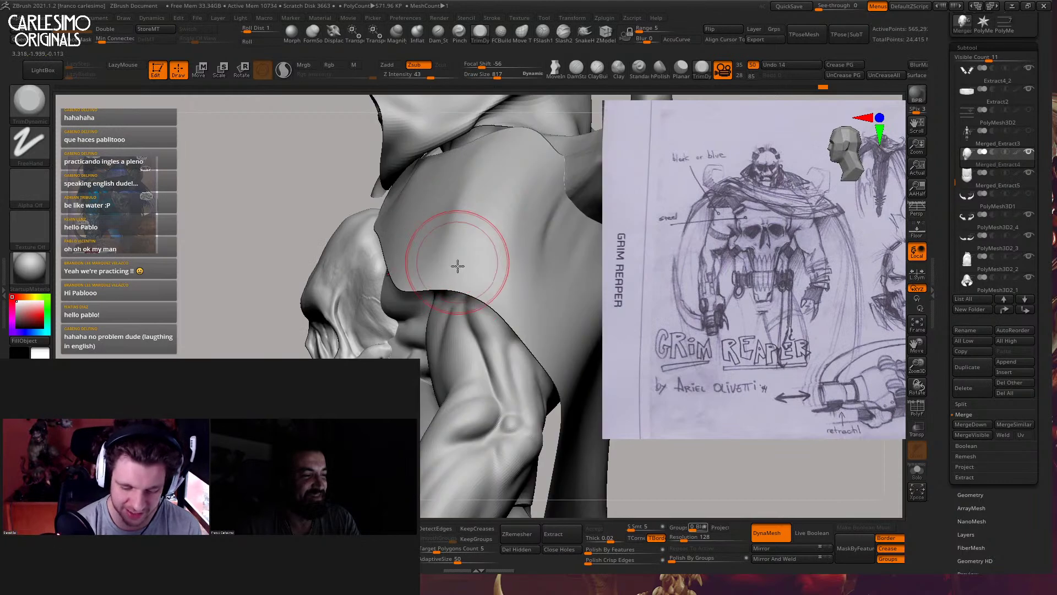
key(shift+s)
Adjust the cranium's side profile against the torso with the Move brush
alt+right_drag(423, 315, 464, 284)
right_click(464, 285)
drag(481, 277, 483, 276)
key(b)
key(m)
key(v)
mouse_move(482, 281)
right_down()
mouse_move(441, 270)
mouse_move(461, 313)
mouse_move(533, 259)
right_up()
key(shift+s)
key(shift+s)
key(shift+s)
Reshape the crown of the chest skull with Move at draw sizes 1276 and 1240
key(space)
drag(491, 269, 493, 268)
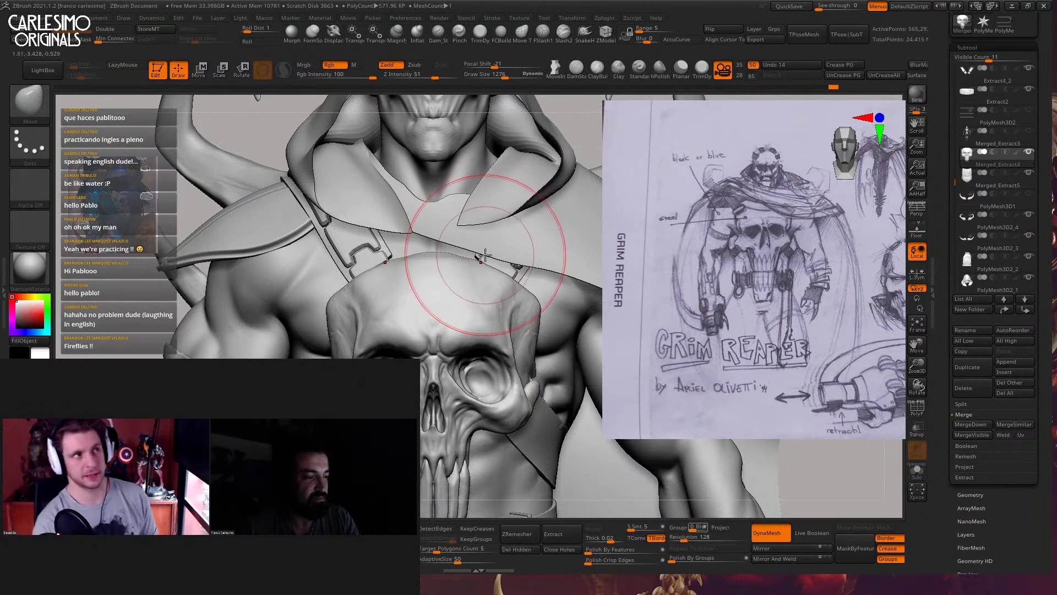
key(bracketleft)
ctrl+right_drag(487, 242, 494, 216)
mouse_move(531, 257)
right_down()
mouse_move(504, 264)
mouse_move(527, 243)
right_up()
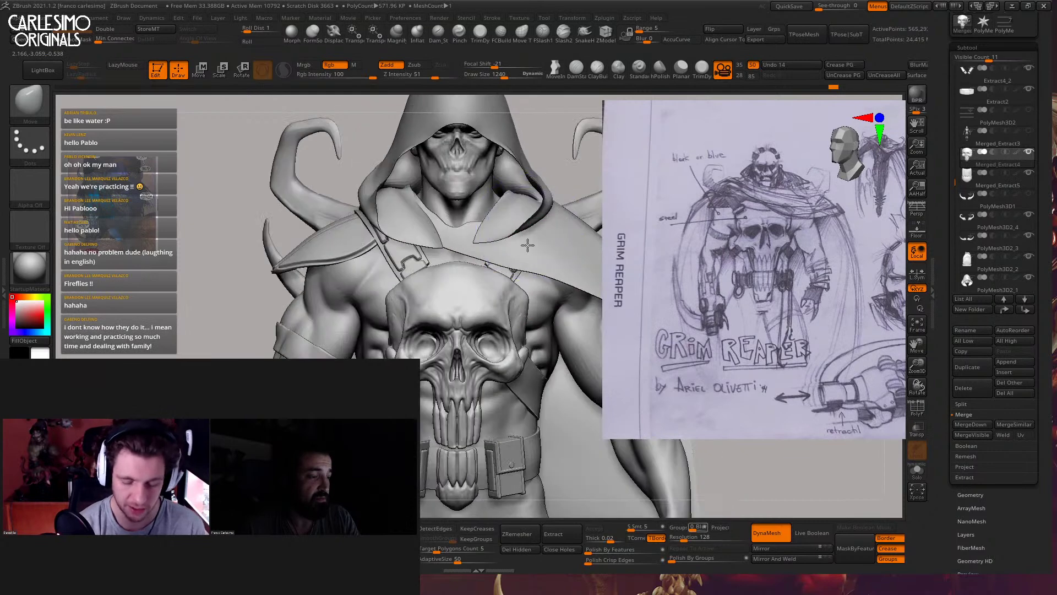
Adjust the chest skull's temple and upper side contour with Move, reducing the draw size to 678
alt+right_drag(410, 277, 392, 288)
key(space)
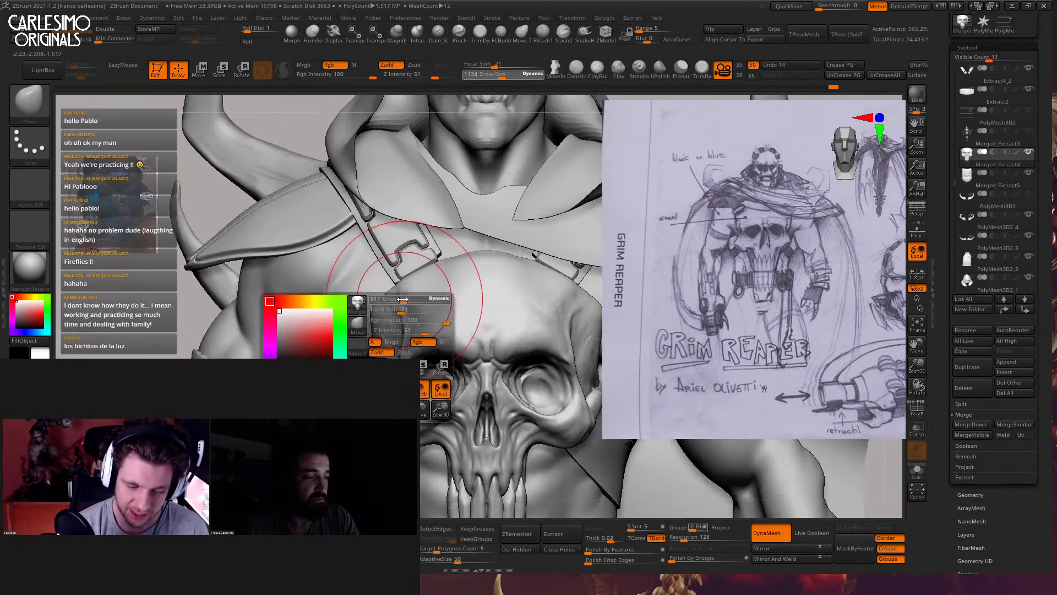
drag(399, 298, 391, 297)
right_drag(404, 281, 431, 298)
key(alt+s)
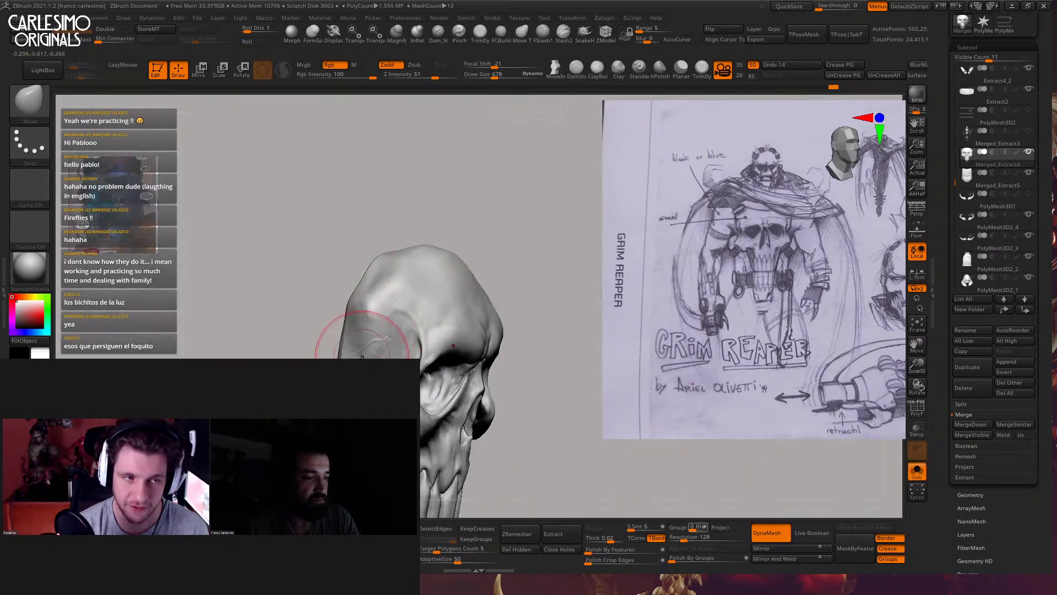
alt+right_drag(378, 353, 429, 303)
mouse_move(375, 323)
right_down()
mouse_move(428, 310)
mouse_move(432, 295)
mouse_move(417, 295)
right_up()
Flatten the side and back planes of the isolated cranium with TrimDynamic at draw sizes 505 and 626
click(702, 68)
key(space)
drag(429, 298, 425, 298)
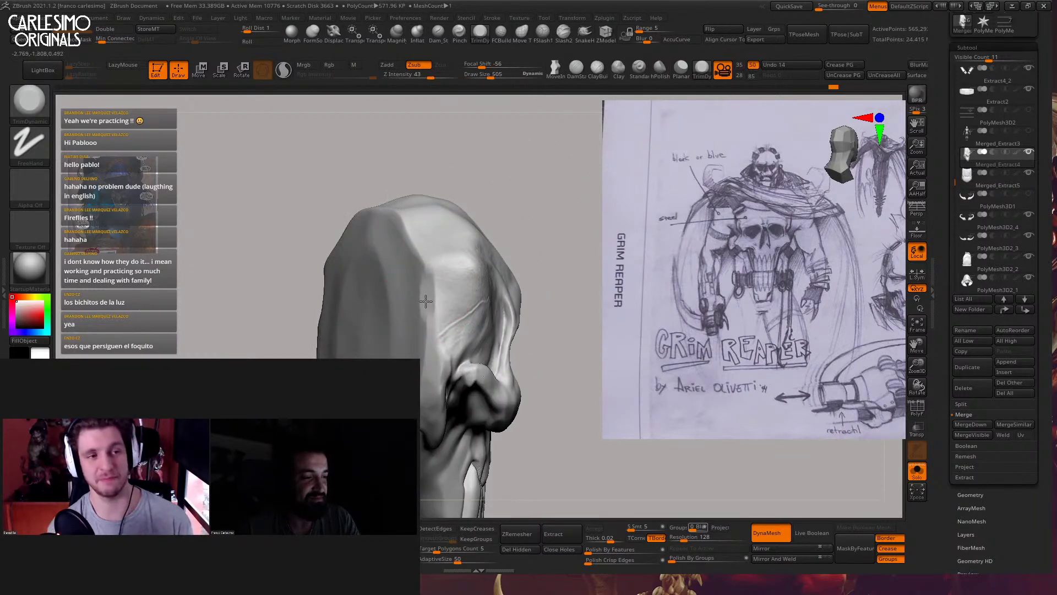
mouse_move(423, 278)
right_down()
mouse_move(411, 287)
mouse_move(489, 276)
mouse_move(434, 269)
mouse_move(447, 291)
right_up()
key(space)
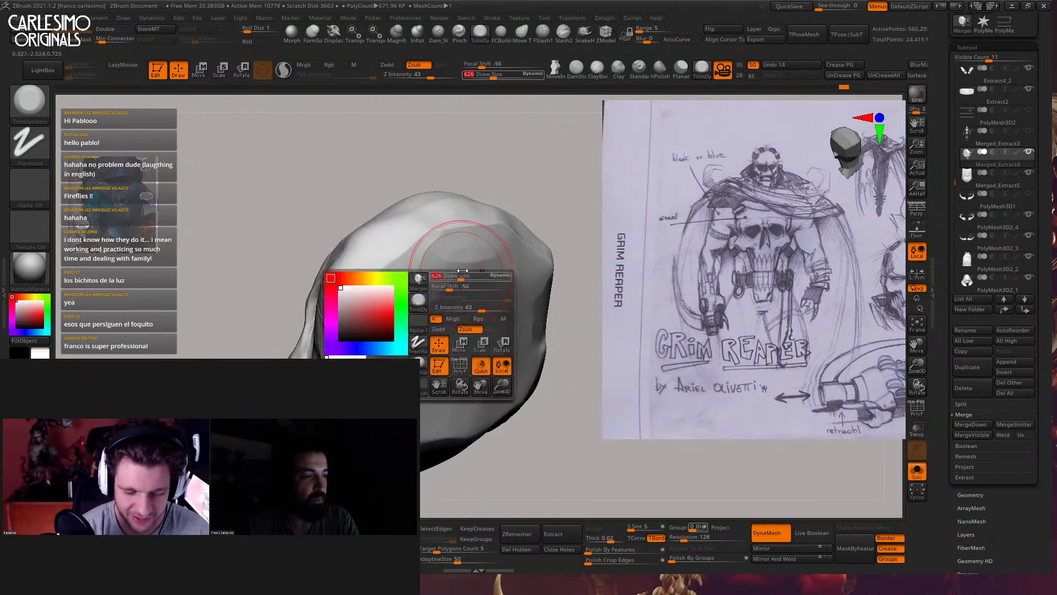
drag(462, 281, 468, 280)
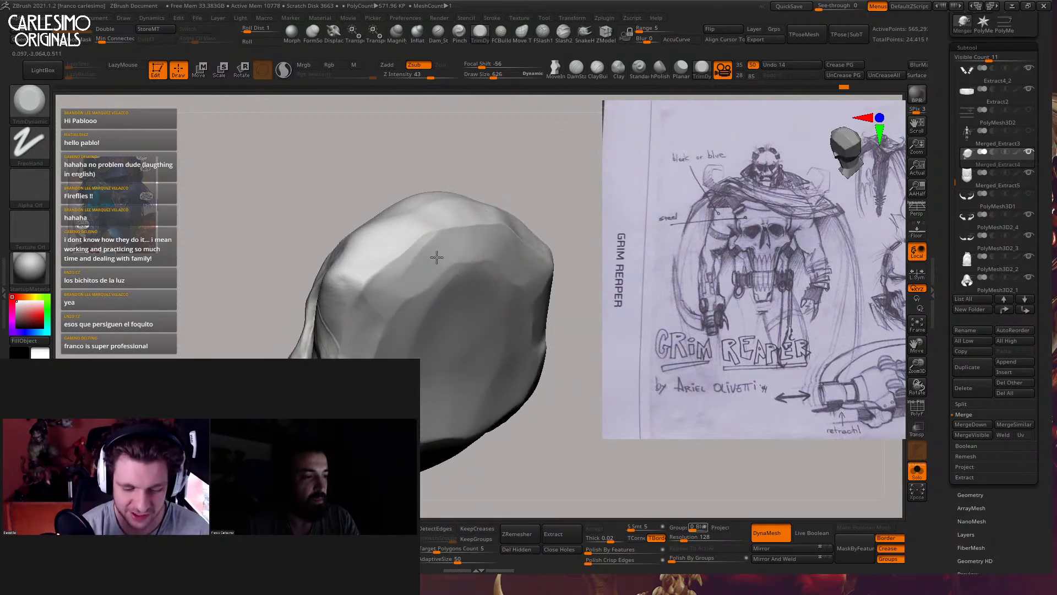
right_drag(441, 298, 434, 257)
right_drag(408, 328, 477, 220)
right_click(456, 295)
Restore the full figure and adjust the chest skull's outer cheekbones with Move at draw size 732
key(shift+s)
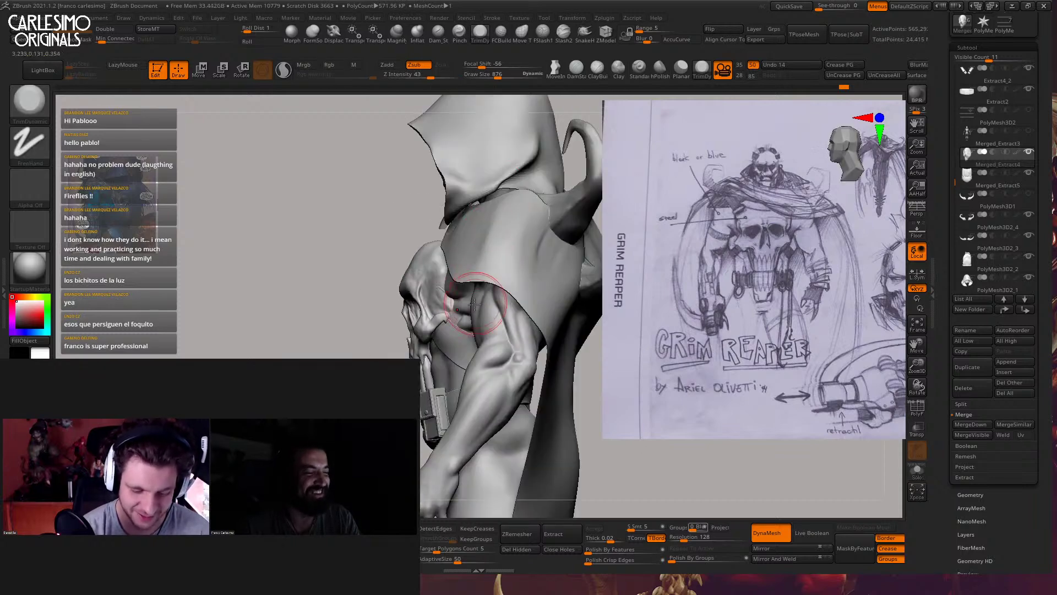
mouse_move(430, 302)
right_down()
mouse_move(459, 291)
mouse_move(461, 321)
right_up()
right_click(461, 322)
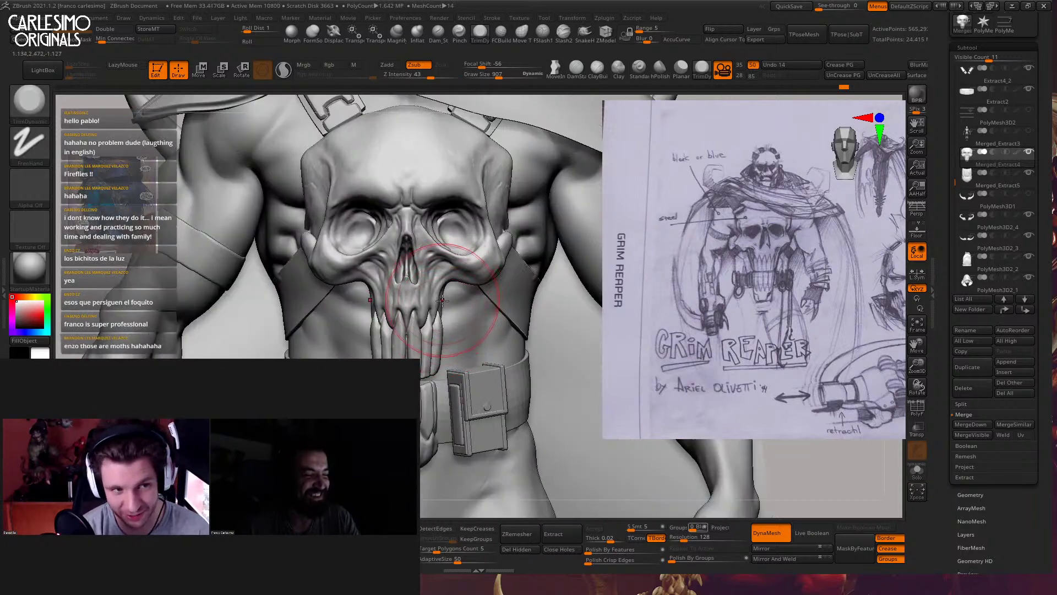
key(b)
key(m)
key(v)
right_click(475, 291)
drag(479, 292, 475, 292)
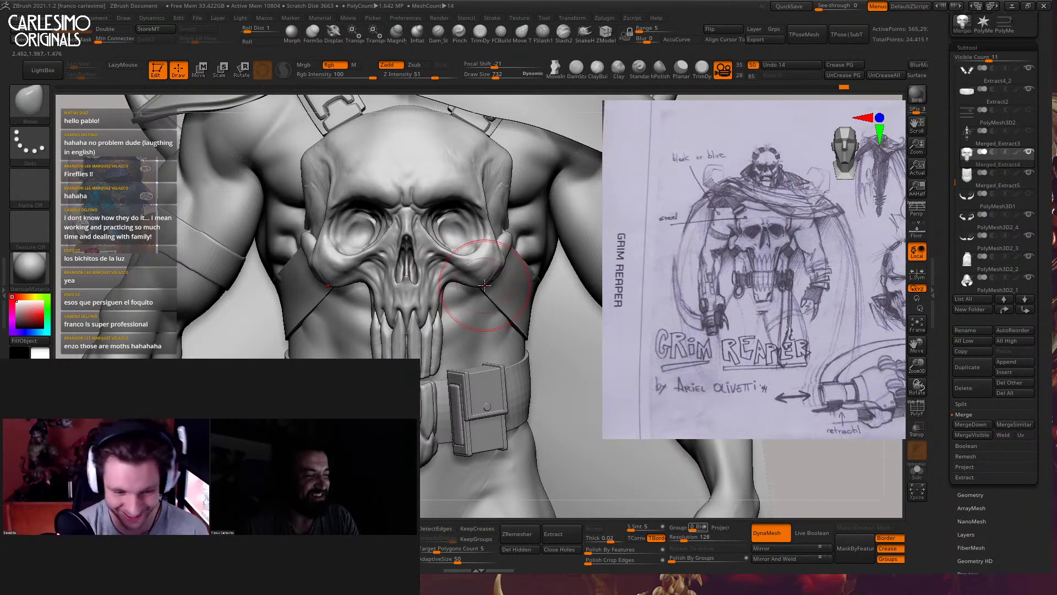
key(space)
mouse_move(493, 280)
mouse_down()
mouse_move(503, 260)
mouse_move(487, 256)
mouse_up()
Build up the brow folds above the chest skull's nose with ClayBuildup at draw sizes 105 and 164
key(space)
key(space)
alt+right_drag(435, 171, 466, 239)
ctrl+right_drag(465, 239, 465, 236)
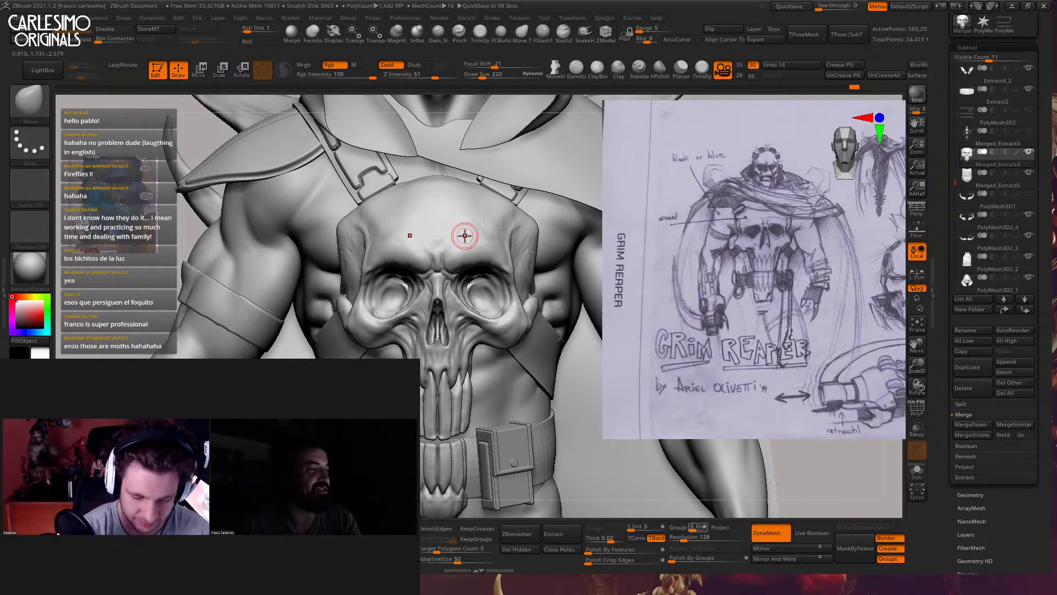
click(597, 68)
mouse_move(414, 304)
ctrl+right_down()
mouse_move(406, 281)
mouse_move(483, 331)
mouse_move(497, 292)
ctrl+right_up()
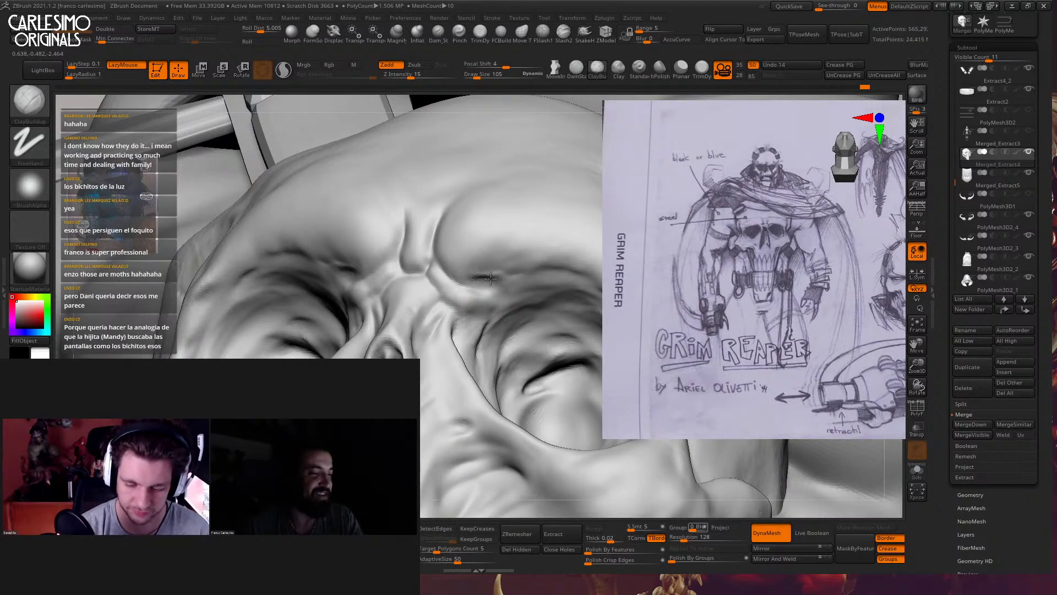
right_drag(462, 250, 468, 283)
drag(468, 283, 470, 305)
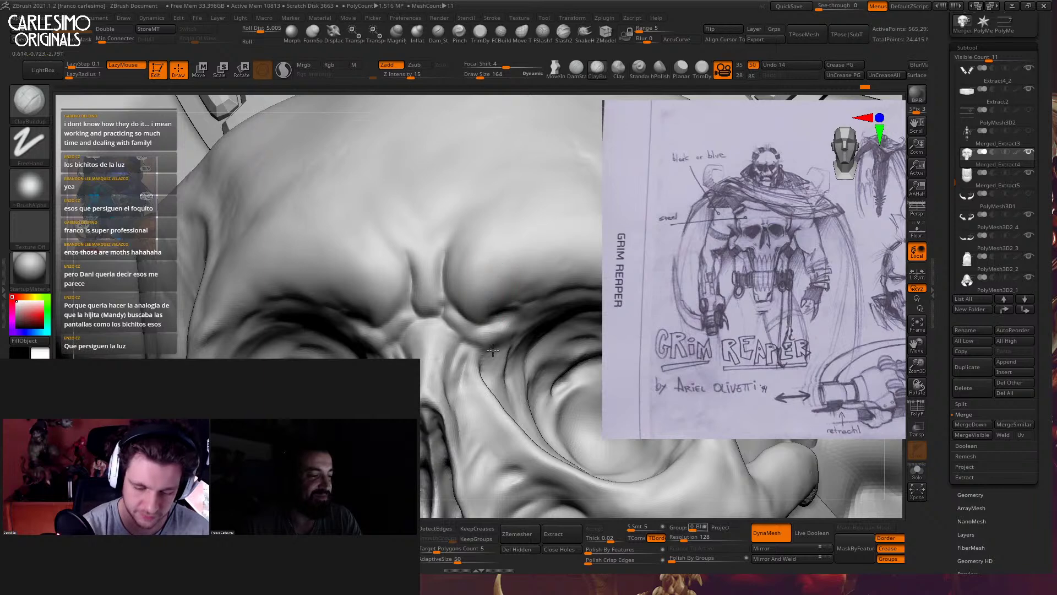
mouse_move(493, 350)
ctrl+right_down()
mouse_move(474, 270)
mouse_move(493, 229)
mouse_move(490, 269)
ctrl+right_up()
shift+drag(486, 279, 486, 272)
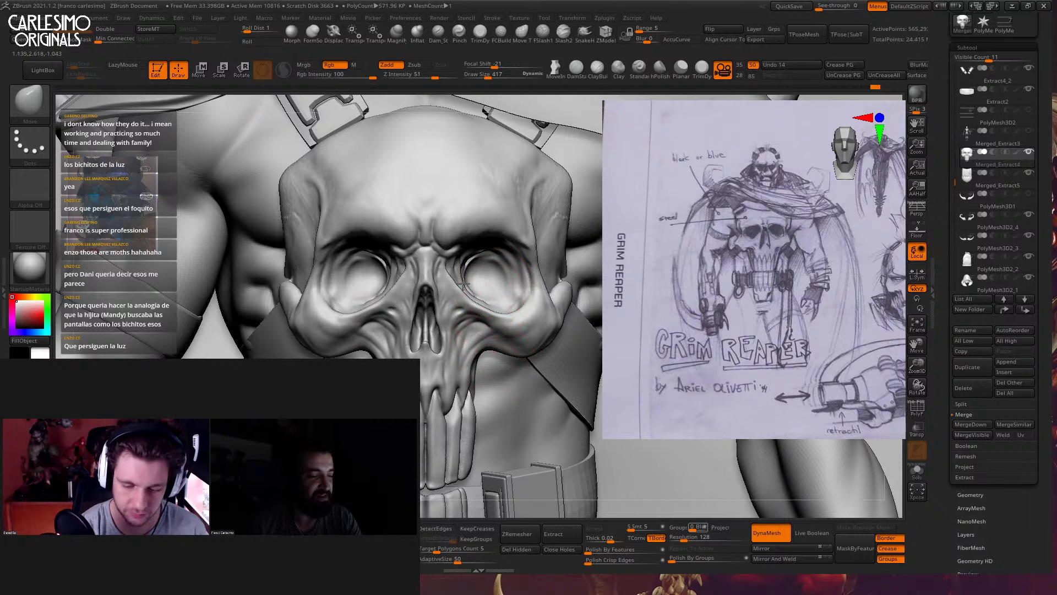
Refine the proportions of the chest skull and the adjacent torso with the Move brush
ctrl+right_drag(463, 283, 448, 344)
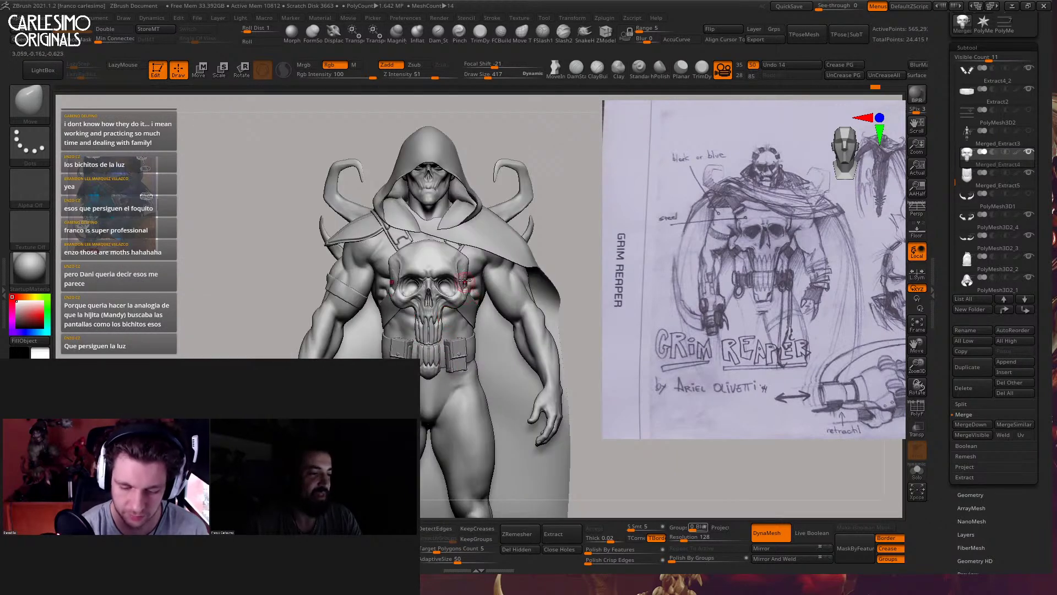
mouse_move(466, 281)
right_down()
mouse_move(497, 261)
mouse_move(498, 274)
mouse_move(516, 244)
mouse_move(499, 306)
right_up()
alt+click(507, 276)
ctrl+right_drag(499, 305, 479, 330)
key(space)
drag(498, 302, 515, 302)
mouse_move(523, 297)
right_down()
mouse_move(508, 289)
mouse_move(494, 300)
mouse_move(544, 267)
mouse_move(552, 285)
right_up()
right_drag(552, 285, 540, 279)
Adjust the belt's fit around the waist with Move at draw size 1544
key(space)
drag(547, 281, 554, 271)
mouse_move(554, 272)
shift+right_down()
mouse_move(560, 277)
mouse_move(563, 220)
mouse_move(551, 212)
mouse_move(552, 264)
shift+right_up()
alt+right_drag(551, 265, 558, 220)
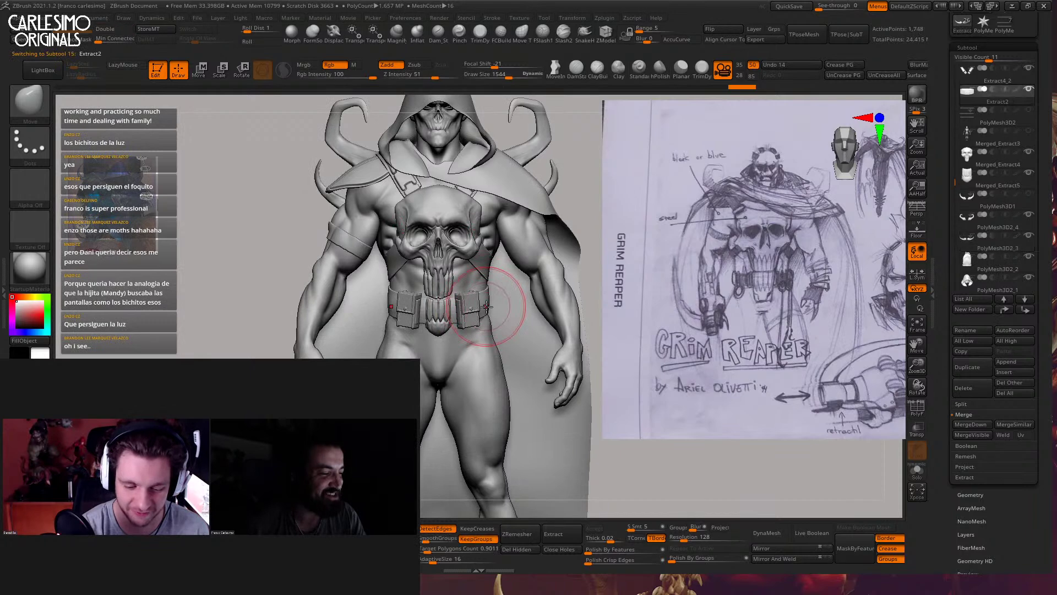
alt+click(488, 305)
ctrl+right_drag(488, 305, 453, 321)
ctrl+right_drag(453, 321, 451, 311)
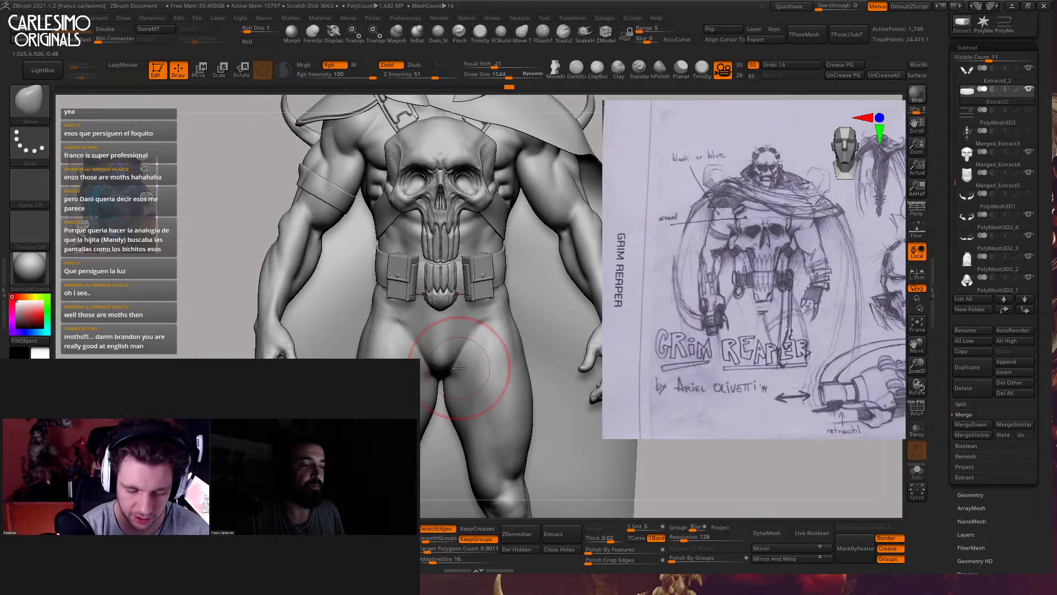
Select the chest skull's lower jaw and adjust its overall shape with Move at draw size 760
alt+click(448, 292)
mouse_move(455, 291)
ctrl+right_down()
mouse_move(456, 349)
mouse_move(388, 331)
ctrl+right_up()
key(space)
drag(408, 332, 398, 333)
shift+right_drag(402, 325, 459, 303)
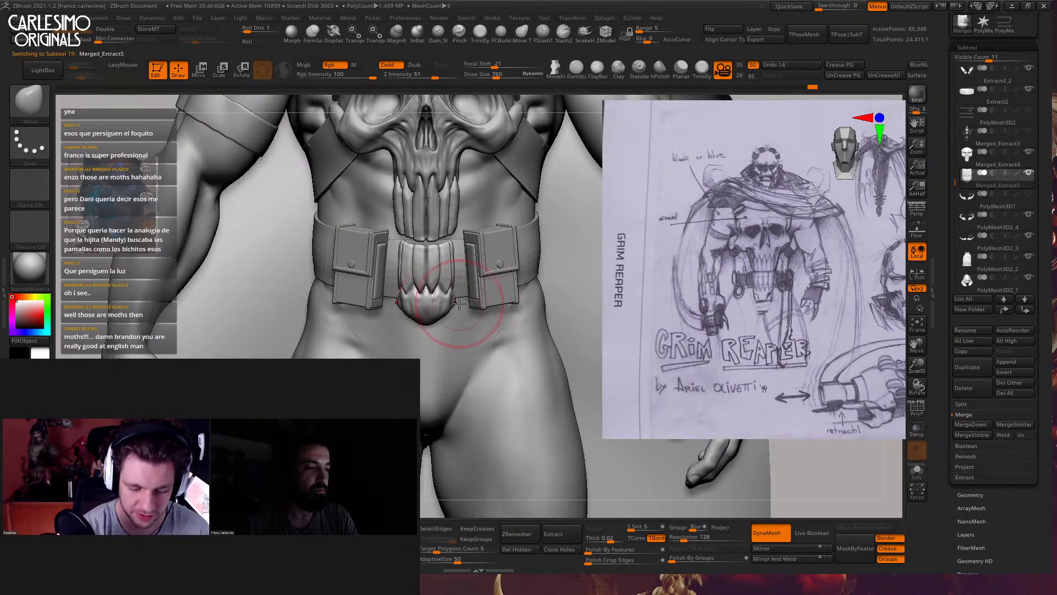
Refine the side contours of the lower jaw with Move at draw sizes 438 and 528
key(space)
drag(459, 302, 459, 302)
drag(459, 301, 463, 303)
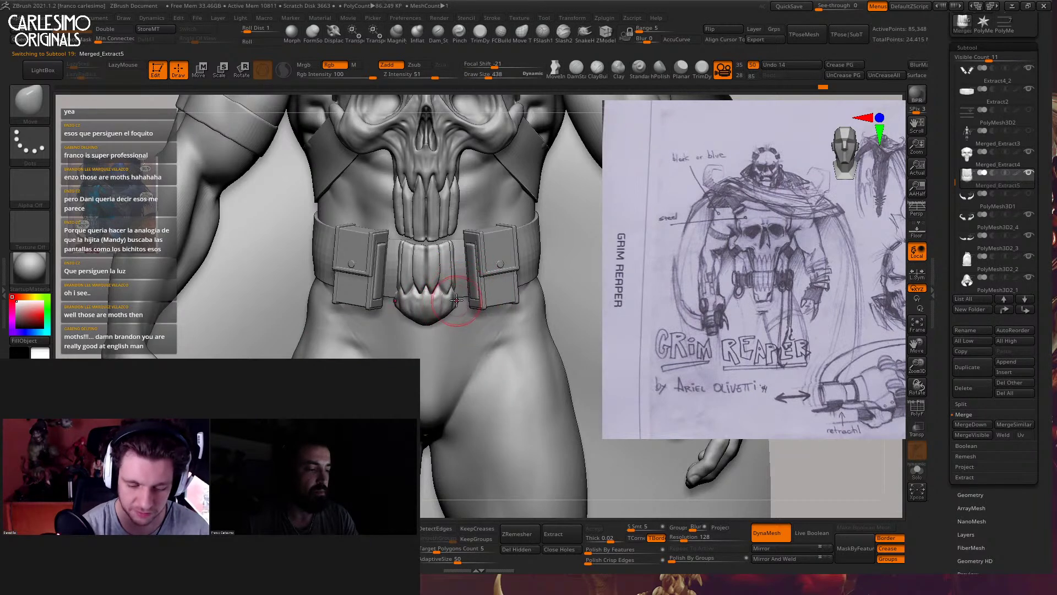
mouse_move(456, 300)
ctrl+right_down()
mouse_move(445, 313)
mouse_move(454, 320)
mouse_move(465, 276)
ctrl+right_up()
key(space)
drag(464, 276, 472, 268)
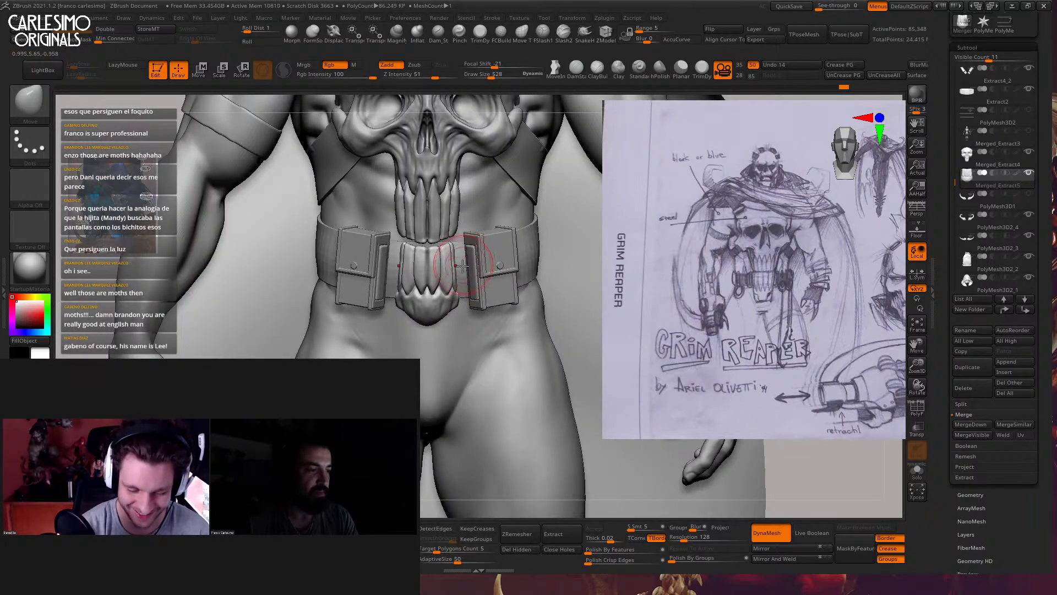
Isolate the belt with its polyframe displayed and duplicate it
ctrl+right_drag(445, 304, 540, 216)
alt+click(509, 263)
key(alt+s)
right_drag(507, 267, 354, 283)
key(shift+f)
key(alt+s)
ctrl+right_drag(456, 283, 400, 311)
key(ctrl+shift+s)
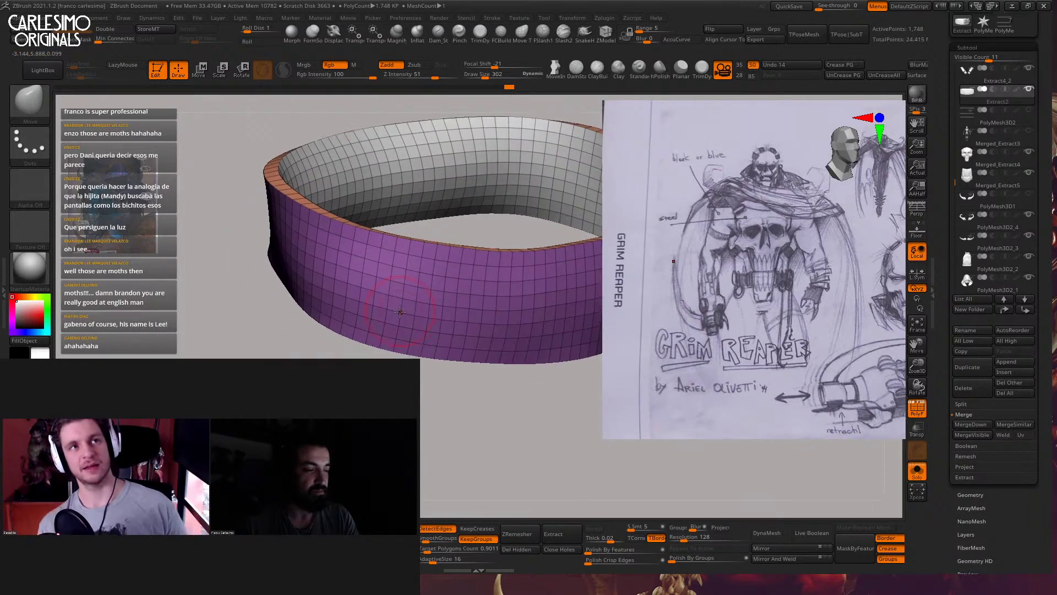
click(963, 367)
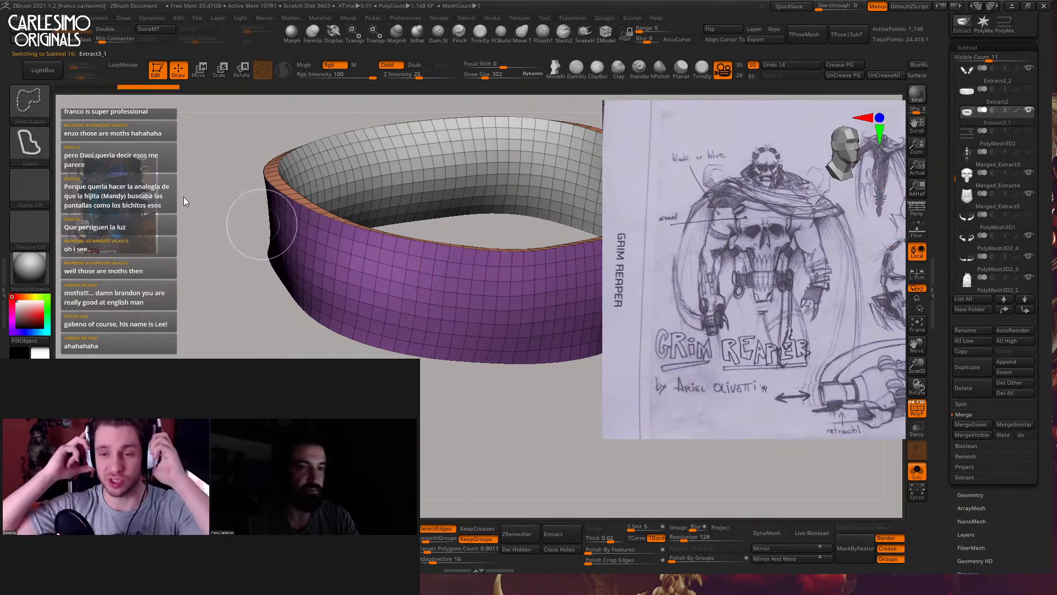
Isolate a narrow vertical strip of the duplicated belt with SelectLasso and assign it its own polygroup
key(ctrl+shift+s)
key(ctrl+shift+s)
ctrl+shift+click(396, 281)
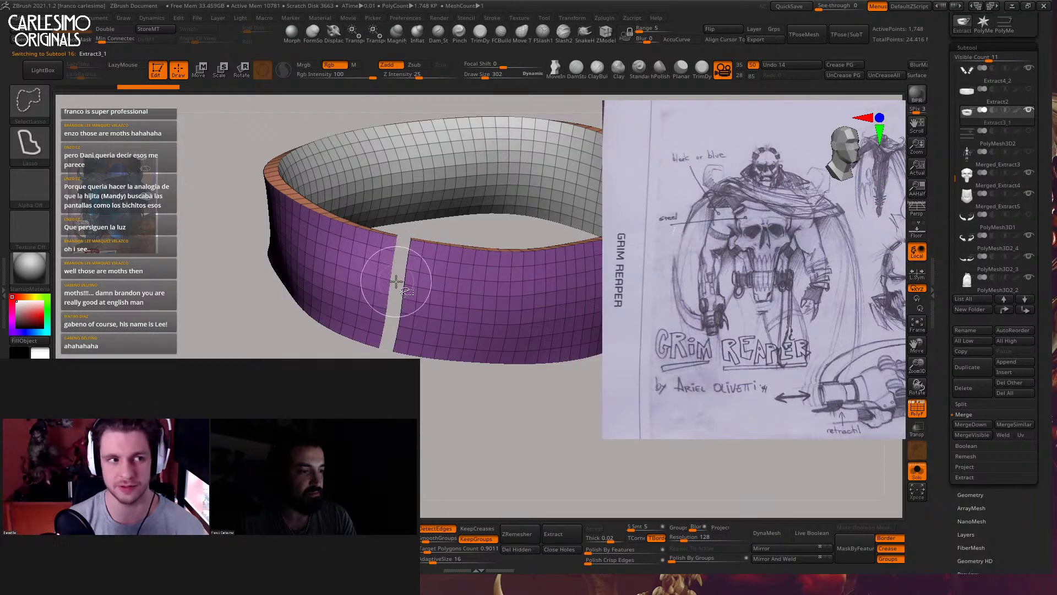
ctrl+shift+drag(391, 417, 409, 452)
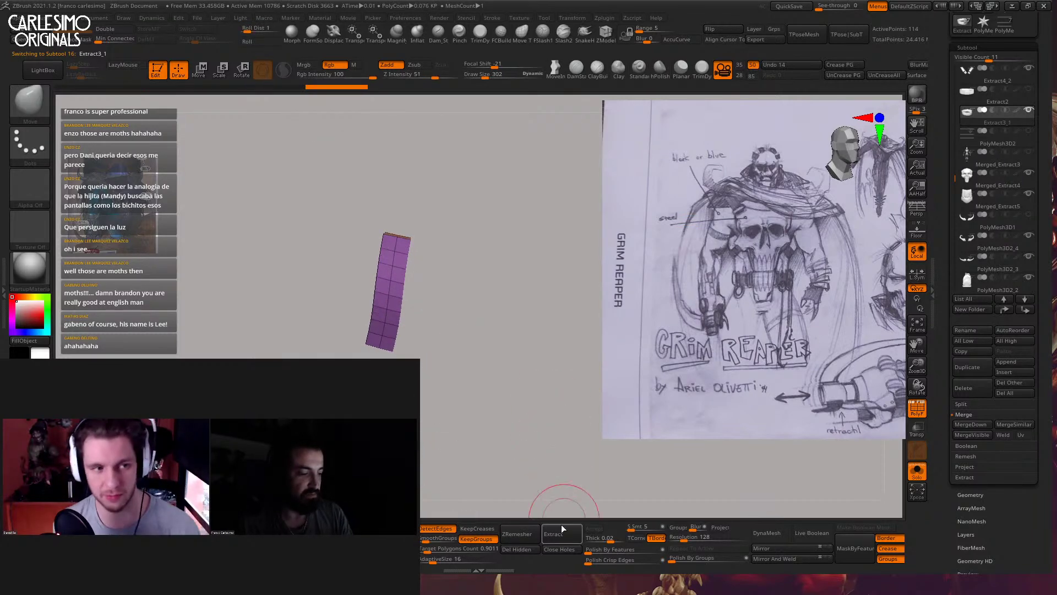
key(ctrl+w)
ctrl+shift+click(512, 445)
ctrl+right_drag(448, 355, 453, 386)
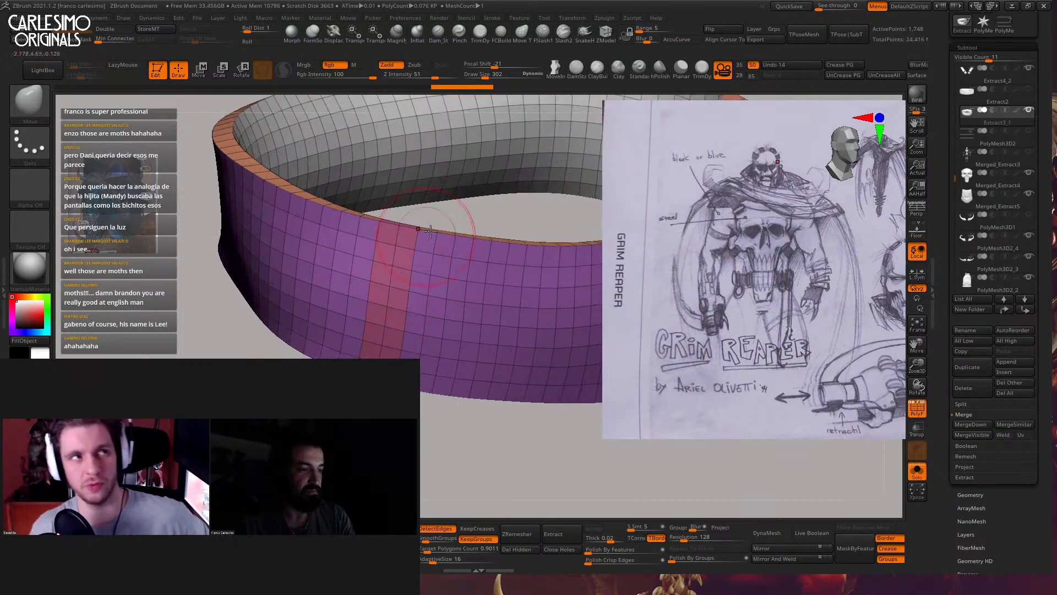
Change the strip's polygroup with ZModeler and delete the rest of the duplicated belt
click(600, 42)
right_drag(400, 299, 399, 309)
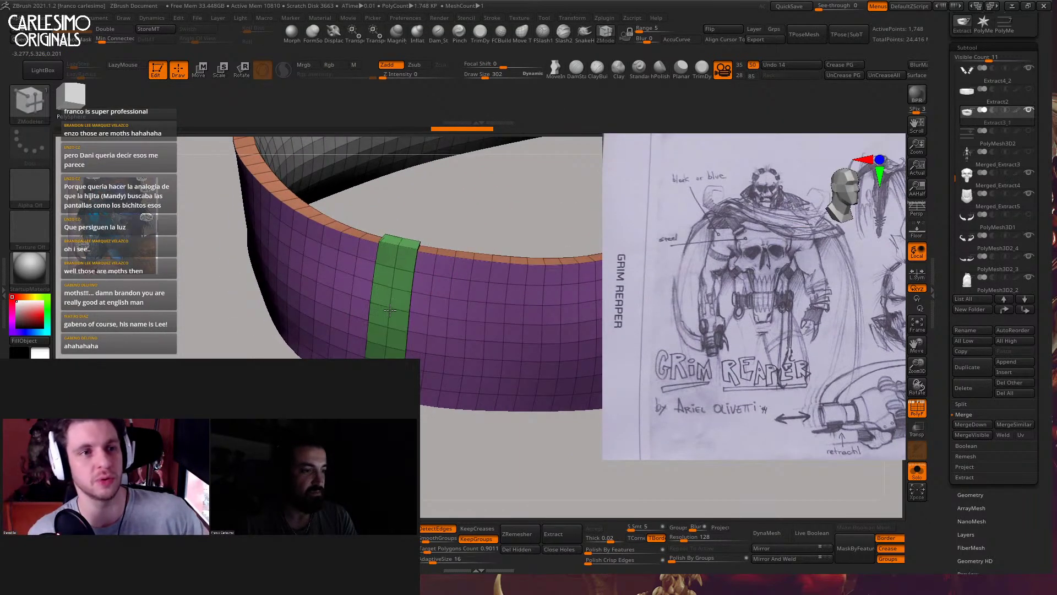
mouse_move(368, 342)
right_down()
mouse_move(394, 308)
mouse_move(406, 335)
mouse_move(427, 330)
mouse_move(423, 314)
right_up()
ctrl+shift+click(395, 299)
key(ctrl+shift+x)
key(ctrl+shift+x)
key(ctrl+shift+s)
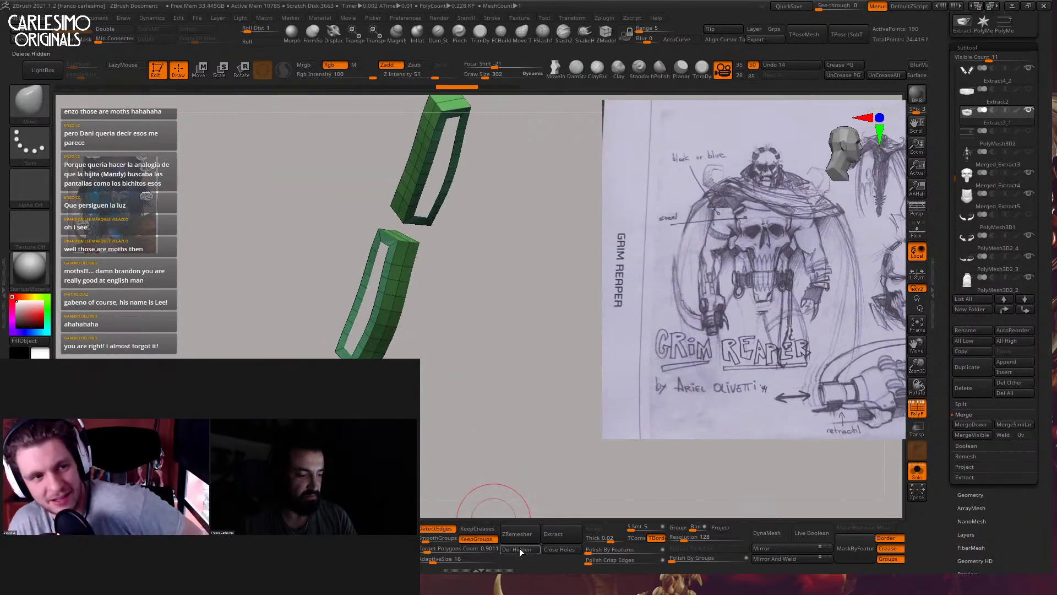
Close the holes in the extracted belt strips and check their placement beside the pouches on the full figure
click(558, 549)
right_drag(378, 307, 430, 292)
right_drag(460, 402, 441, 411)
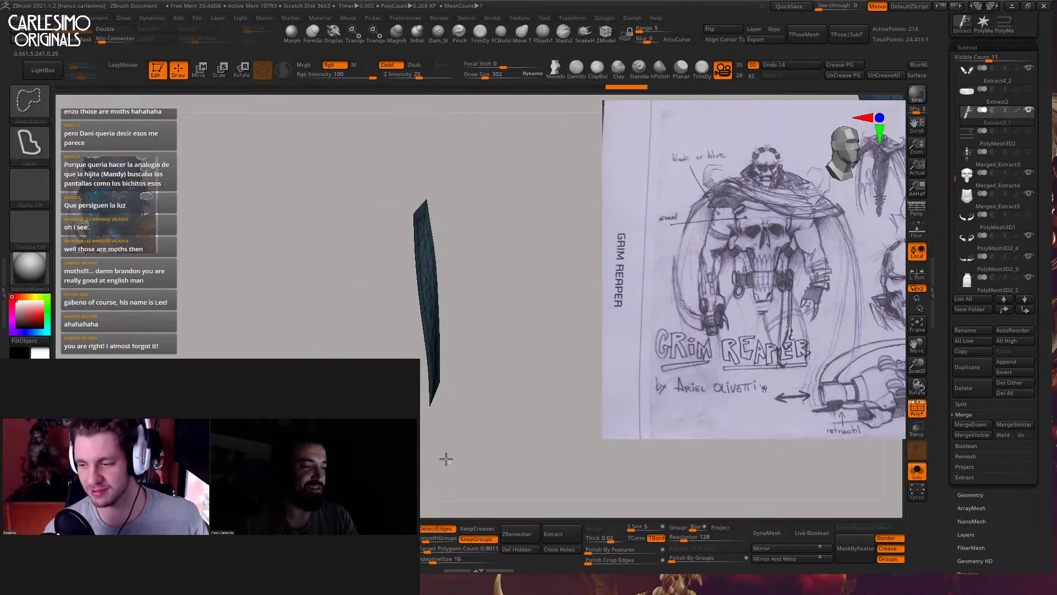
mouse_move(444, 457)
right_down()
mouse_move(421, 298)
mouse_move(451, 302)
right_up()
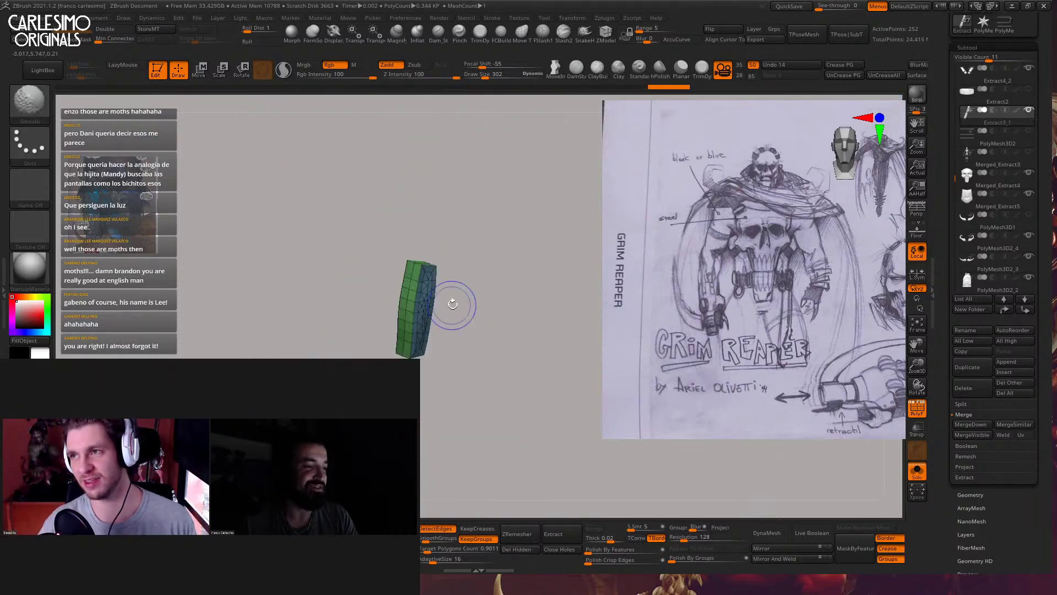
key(alt+s)
key(alt+s)
alt+right_drag(455, 349, 424, 327)
Isolate the extracted belt strips and remove their surplus faces with ZModeler
key(alt+s)
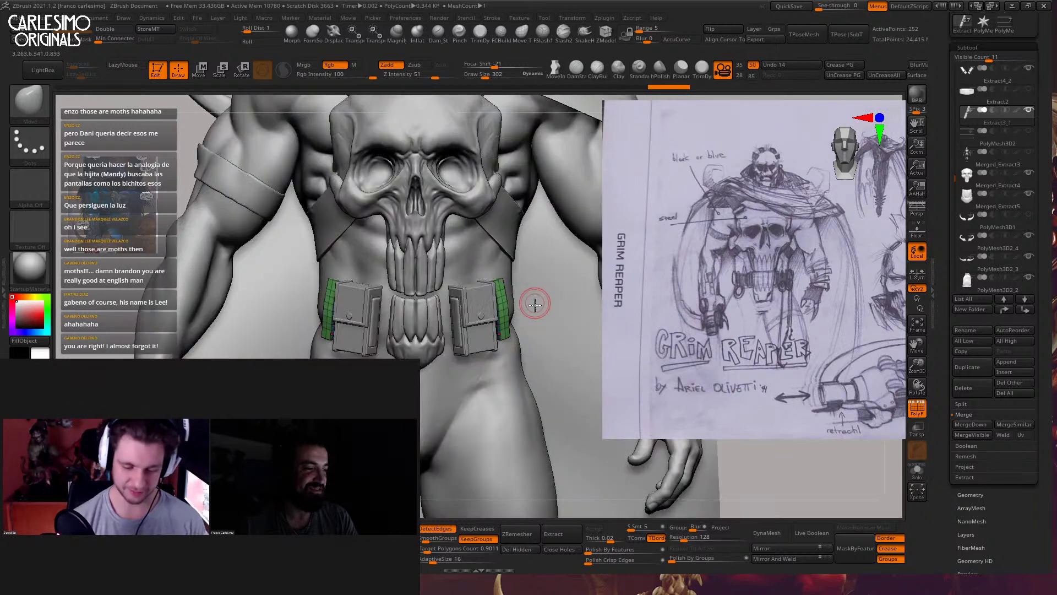
alt+right_drag(541, 299, 454, 299)
key(alt+s)
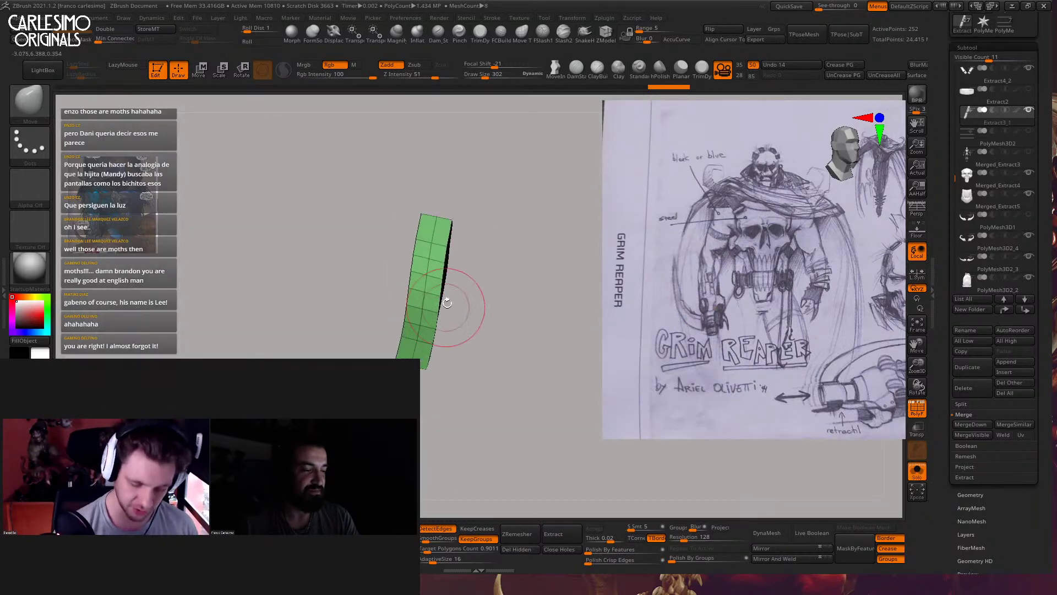
right_drag(484, 259, 480, 182)
click(605, 34)
mouse_move(431, 275)
right_down()
mouse_move(461, 325)
mouse_move(429, 380)
mouse_move(413, 330)
mouse_move(398, 337)
mouse_move(399, 347)
mouse_move(433, 278)
mouse_move(432, 232)
right_up()
key(b)
key(m)
key(v)
ctrl+shift+click(407, 318)
ctrl+shift+click(390, 327)
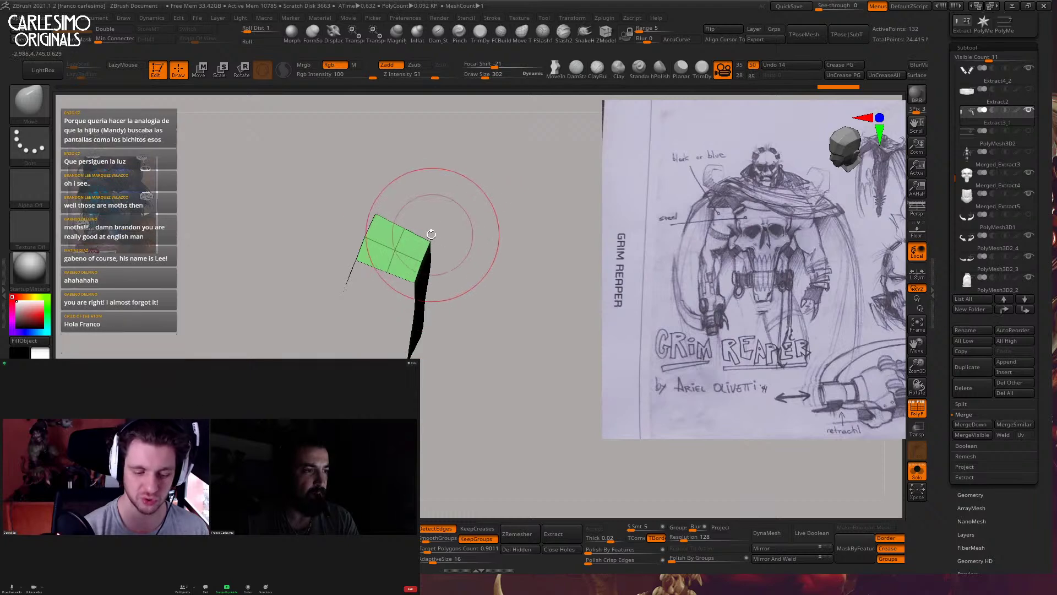
ctrl+shift+click(401, 238)
Regroup the strips' remaining faces, close their open sides and rebuild them with ZRemesher
right_drag(404, 279, 465, 195)
key(ctrl+w)
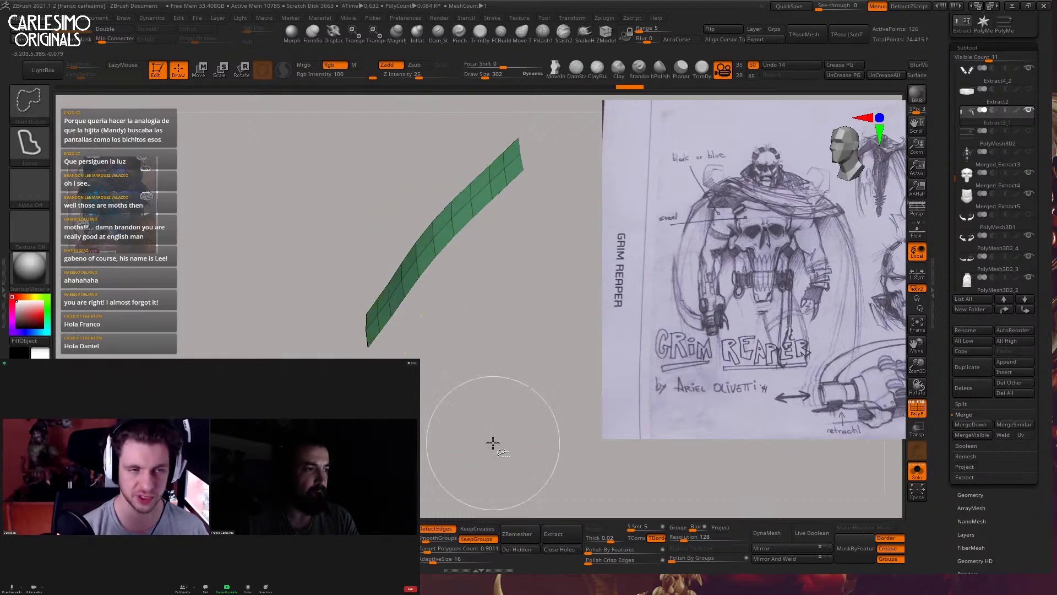
ctrl+shift+click(493, 444)
right_drag(523, 330, 462, 335)
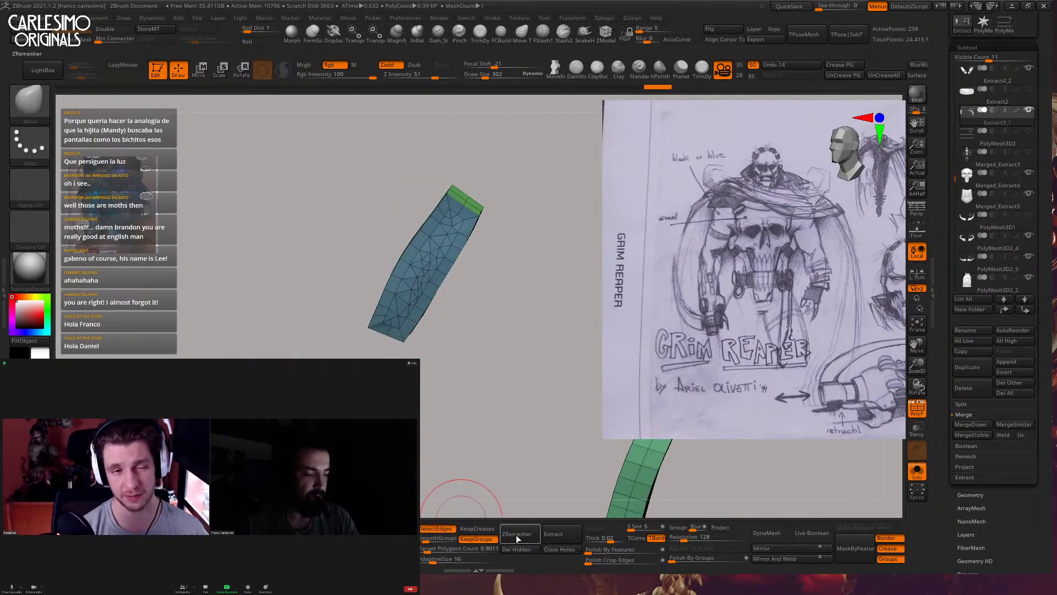
right_drag(460, 273, 465, 297)
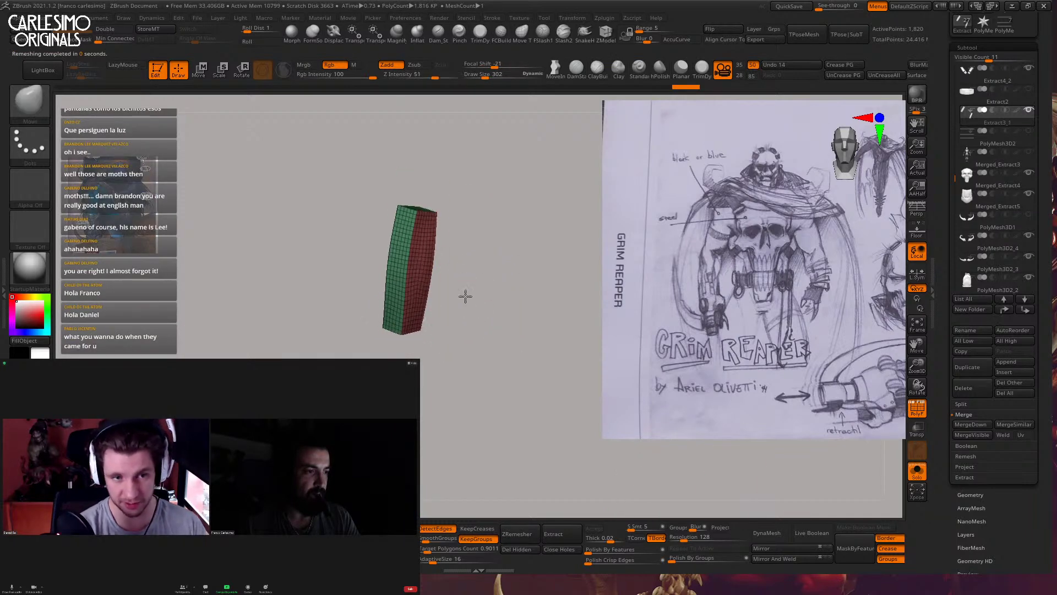
Polish the remeshed strips by features and show the belt they wrap around
key(alt+s)
click(627, 549)
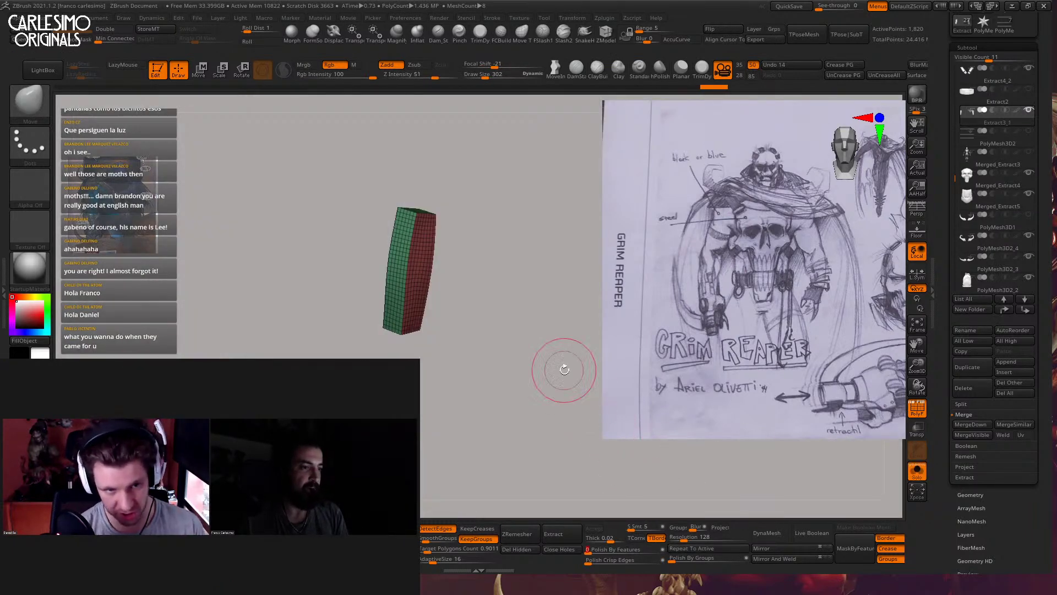
right_drag(417, 248, 435, 254)
ctrl+right_drag(435, 255, 388, 295)
key(w)
click(389, 311)
ctrl+right_drag(473, 308, 490, 275)
click(1029, 88)
click(623, 549)
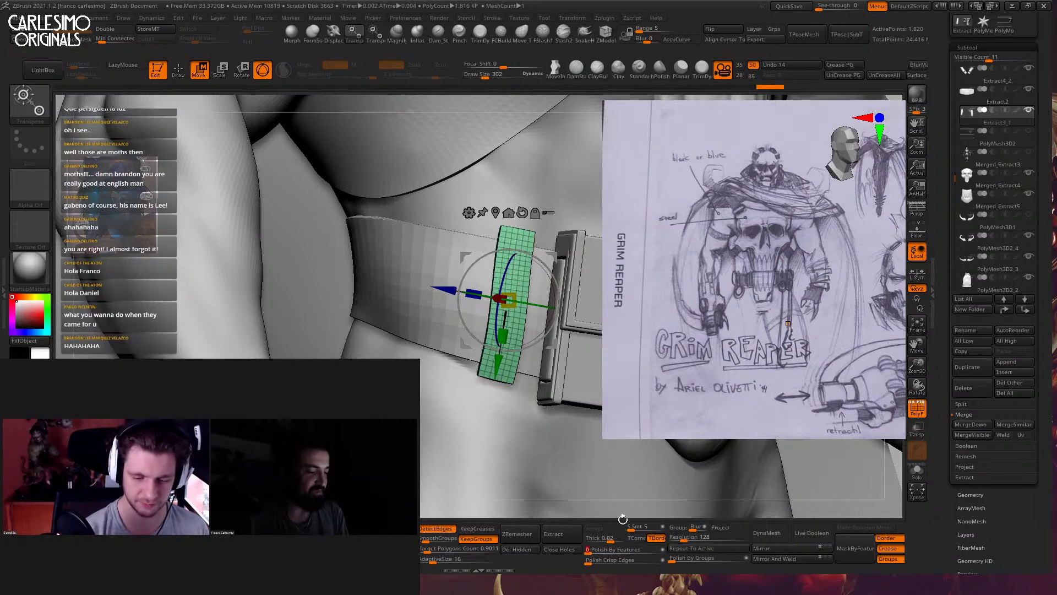
Round the edges of the belt strips with the Polish deformation
scroll(942, 424, down, 6)
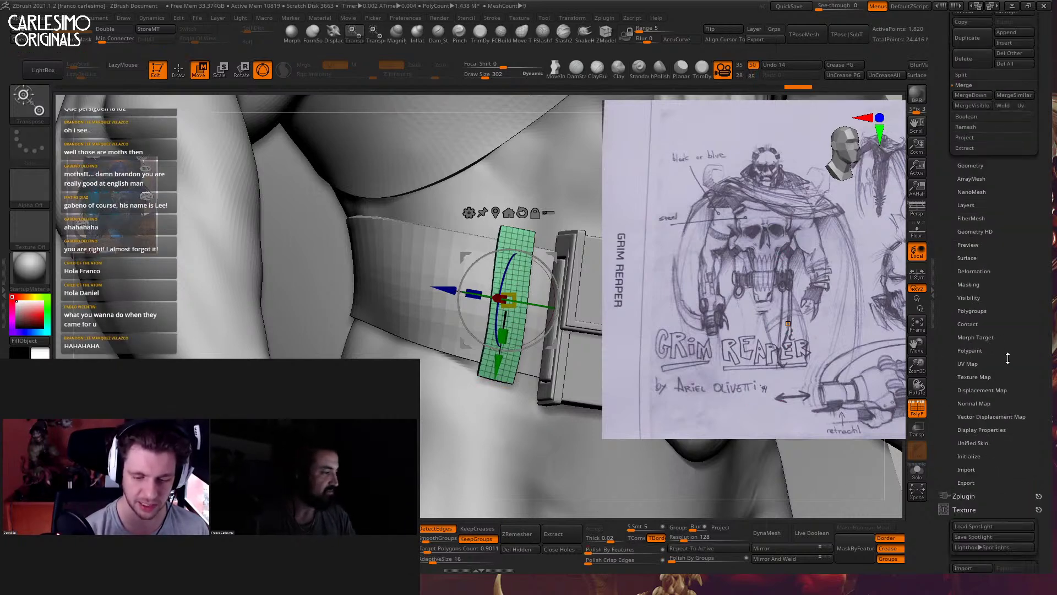
click(974, 271)
drag(968, 304, 979, 303)
key(ctrl+z)
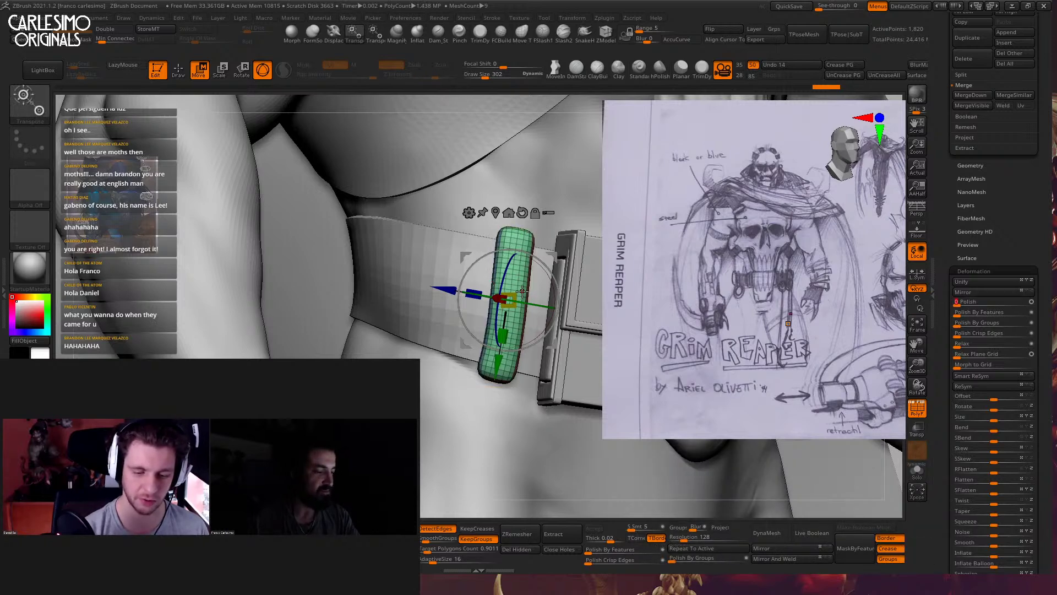
key(q)
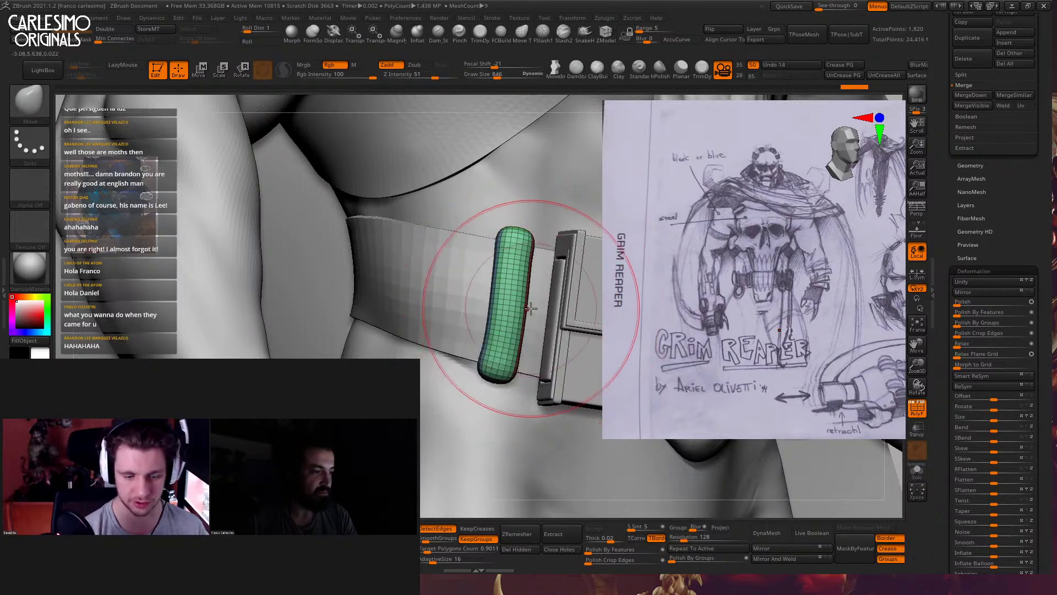
Duplicate the belt strip beside the original and rotate the copy to follow the belt's curve
drag(531, 308, 527, 311)
mouse_move(527, 311)
ctrl+right_down()
mouse_move(495, 335)
mouse_move(432, 346)
mouse_move(467, 331)
mouse_move(472, 300)
ctrl+right_up()
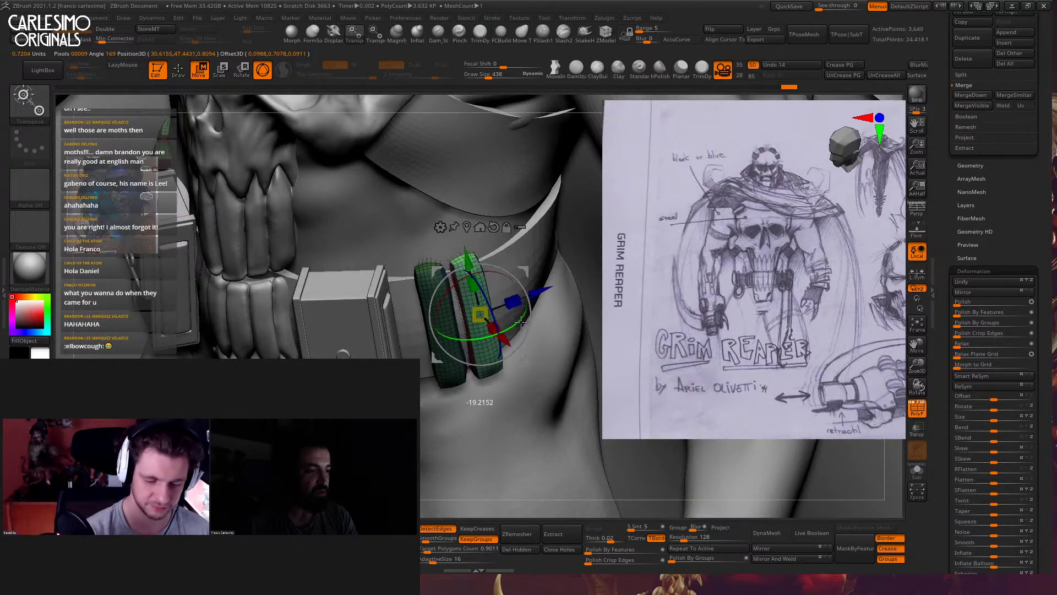
right_drag(496, 313, 533, 355)
key(q)
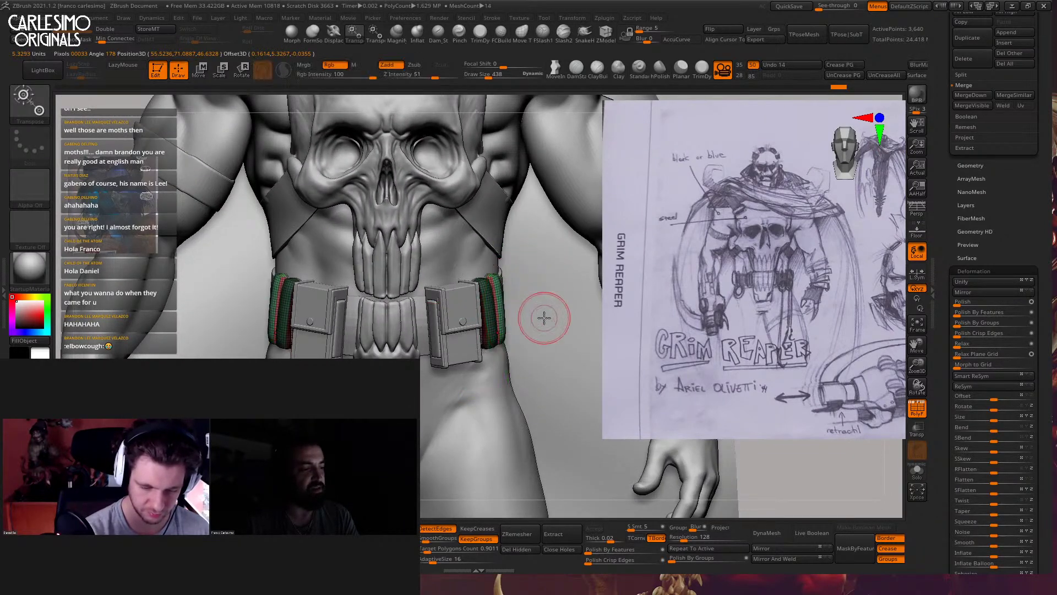
Check the doubled strips in solo and on the full figure, and turn off the polyframe
key(alt+s)
key(w)
key(q)
key(alt+s)
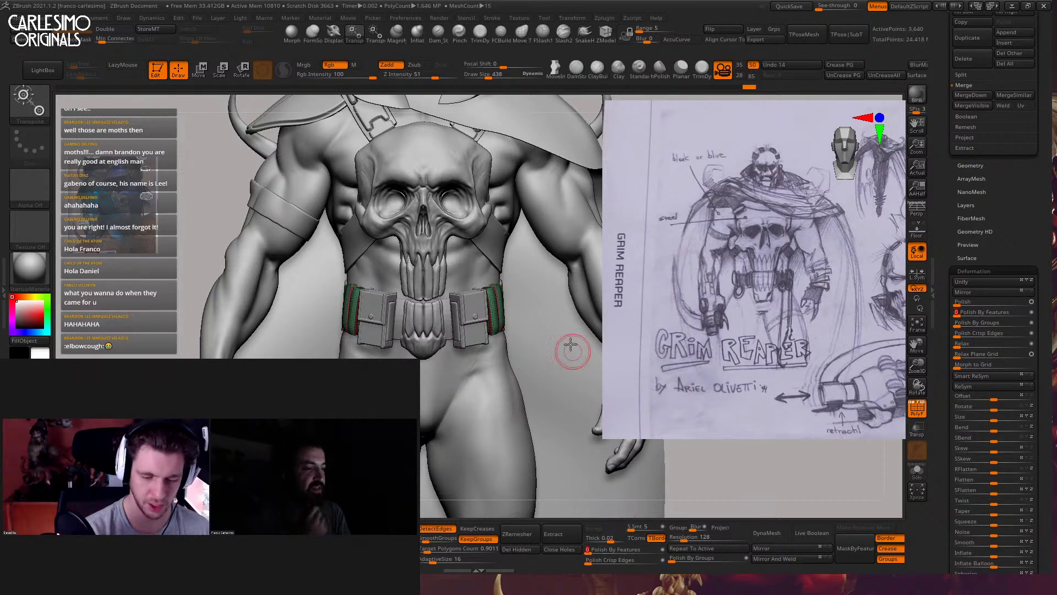
alt+right_drag(446, 331, 551, 298)
key(b)
key(m)
key(v)
key(w)
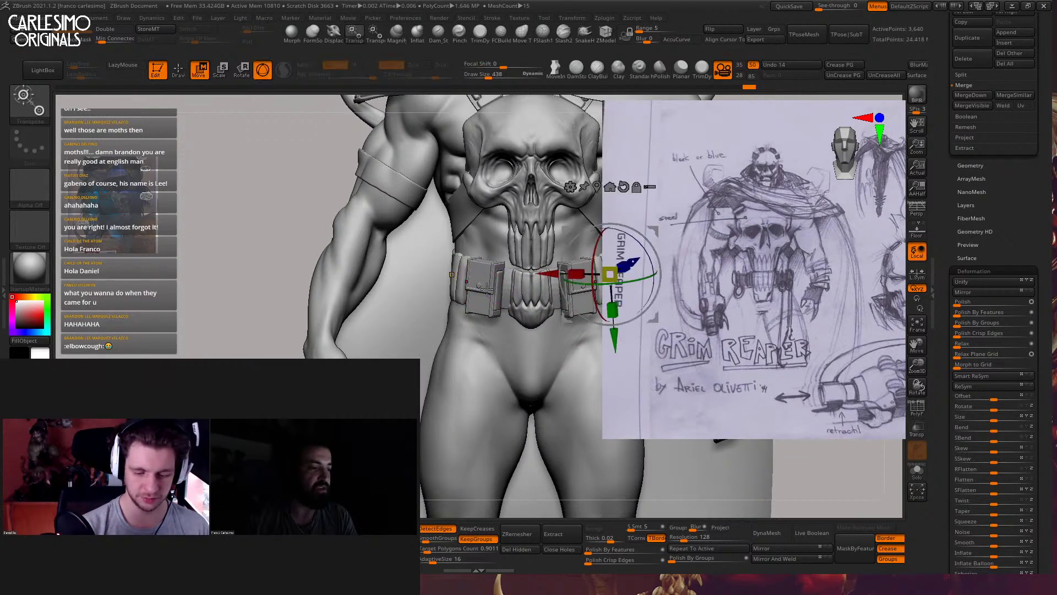
key(q)
key(shift+f)
Adjust the shape of the doubled belt strips with the Move Topological brush and polish them by features
mouse_move(430, 277)
right_down()
mouse_move(485, 276)
mouse_move(458, 321)
right_up()
key(space)
right_drag(496, 385, 551, 380)
click(522, 33)
key(space)
drag(452, 276, 447, 277)
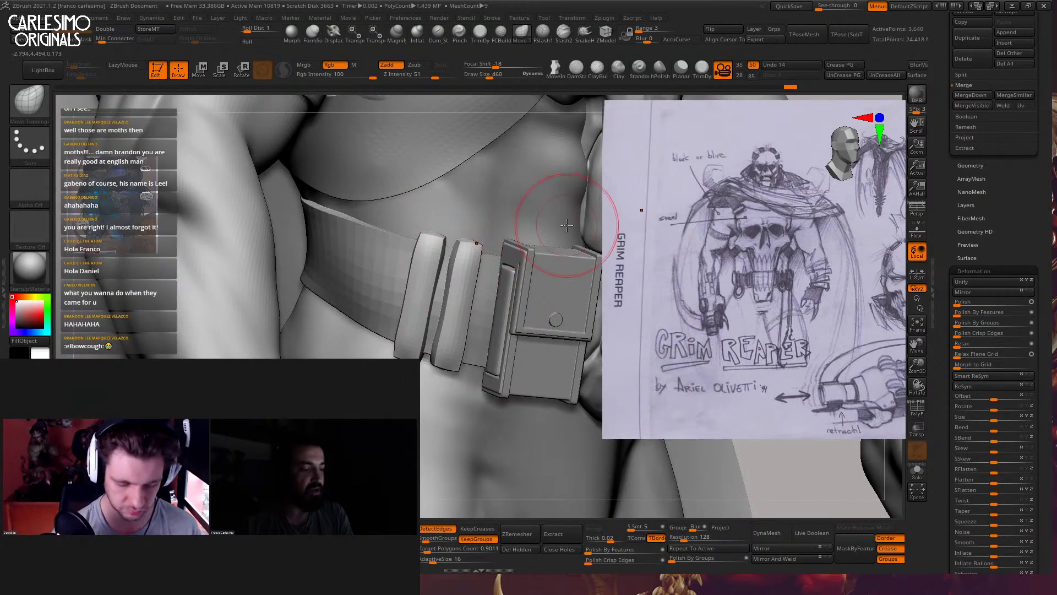
click(612, 548)
click(612, 548)
mouse_move(490, 330)
ctrl+right_down()
mouse_move(532, 294)
mouse_move(502, 294)
mouse_move(503, 263)
ctrl+right_up()
mouse_move(574, 361)
alt+right_down()
mouse_move(483, 385)
mouse_move(472, 361)
alt+right_up()
Nudge the belt details beside the pouches into place with the Move brush
key(b)
key(m)
key(v)
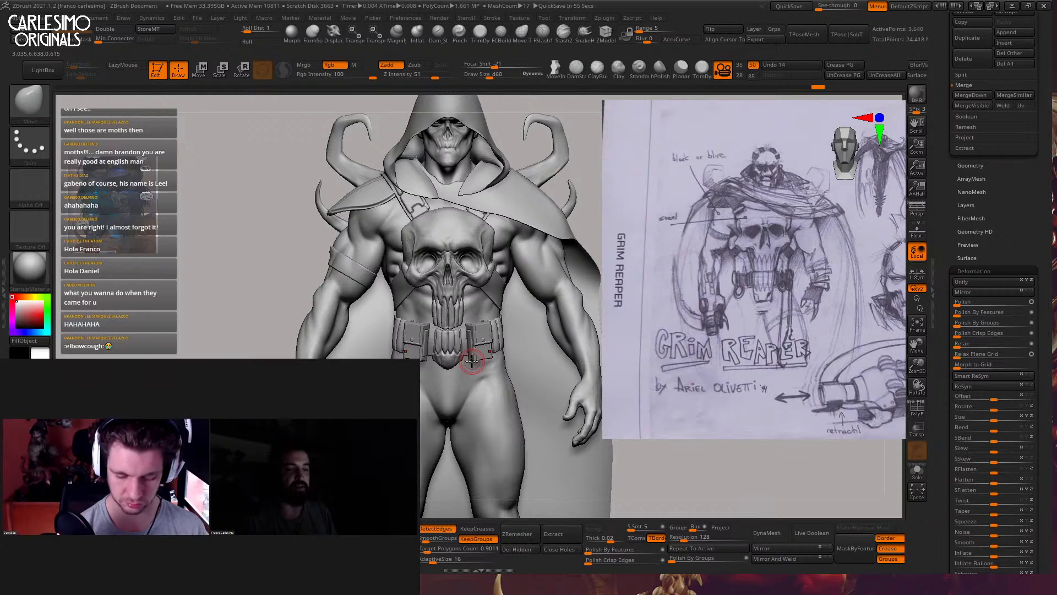
mouse_move(502, 324)
ctrl+right_down()
mouse_move(527, 281)
mouse_move(487, 325)
mouse_move(478, 321)
mouse_move(529, 321)
mouse_move(522, 329)
mouse_move(530, 315)
mouse_move(512, 297)
mouse_move(490, 320)
ctrl+right_up()
alt+click(501, 317)
ctrl+right_drag(490, 319, 521, 276)
Select the body and build up the abdomen beside the skull's teeth with the ClayBuildup brush
alt+click(584, 192)
click(598, 72)
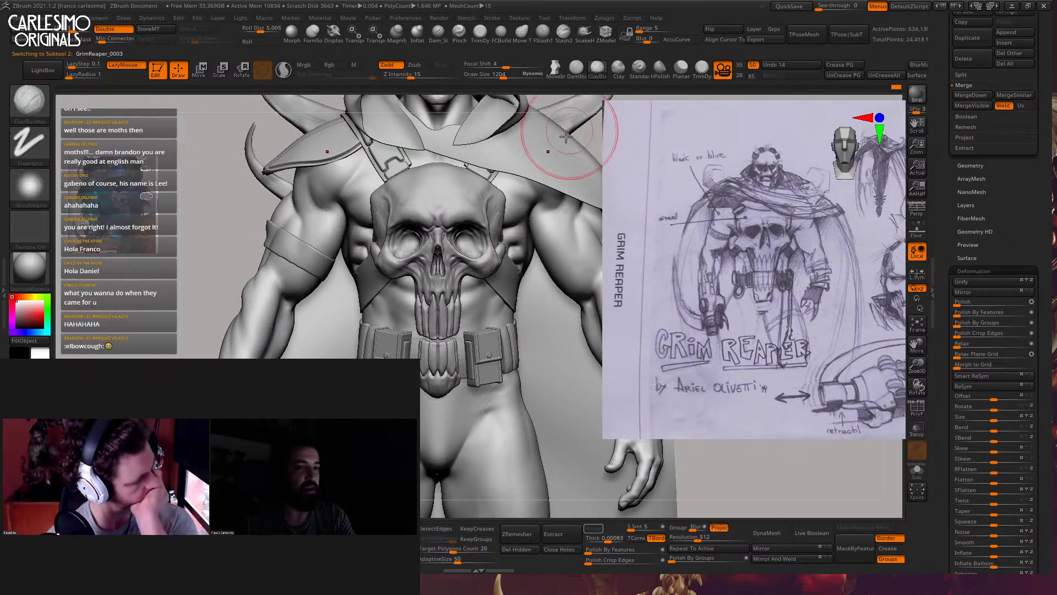
mouse_move(475, 332)
alt+right_down()
mouse_move(496, 288)
mouse_move(489, 282)
alt+right_up()
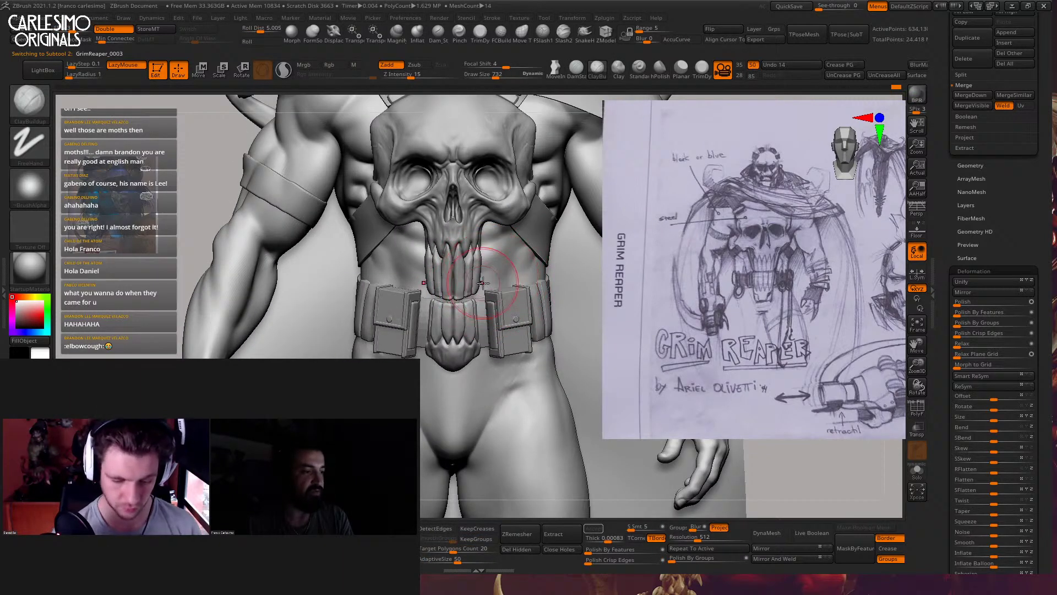
key(space)
drag(489, 288, 484, 288)
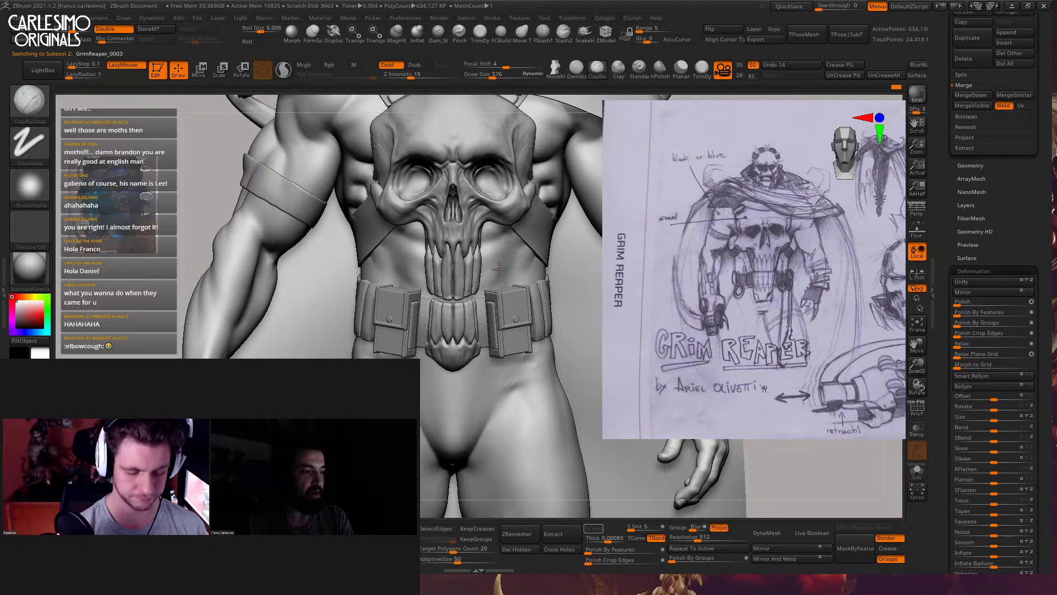
mouse_move(490, 282)
right_down()
mouse_move(502, 272)
mouse_move(494, 254)
mouse_move(487, 278)
right_up()
mouse_move(487, 277)
ctrl+right_down()
mouse_move(515, 283)
mouse_move(437, 312)
ctrl+right_up()
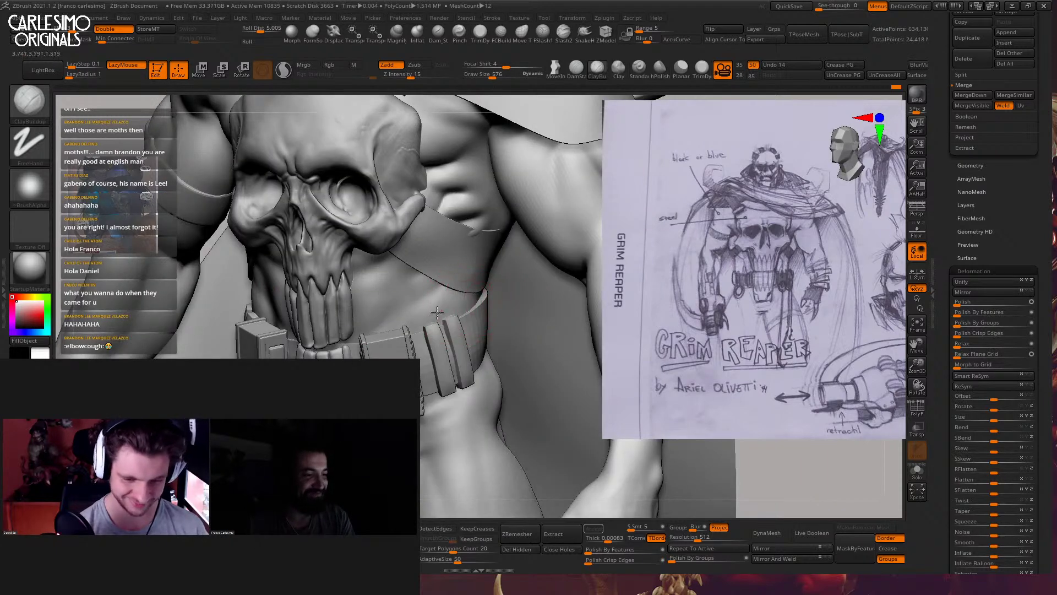
Build up the flank between the torso strap and the pouches with ClayBuildup at draw size 460
right_drag(473, 273, 432, 303)
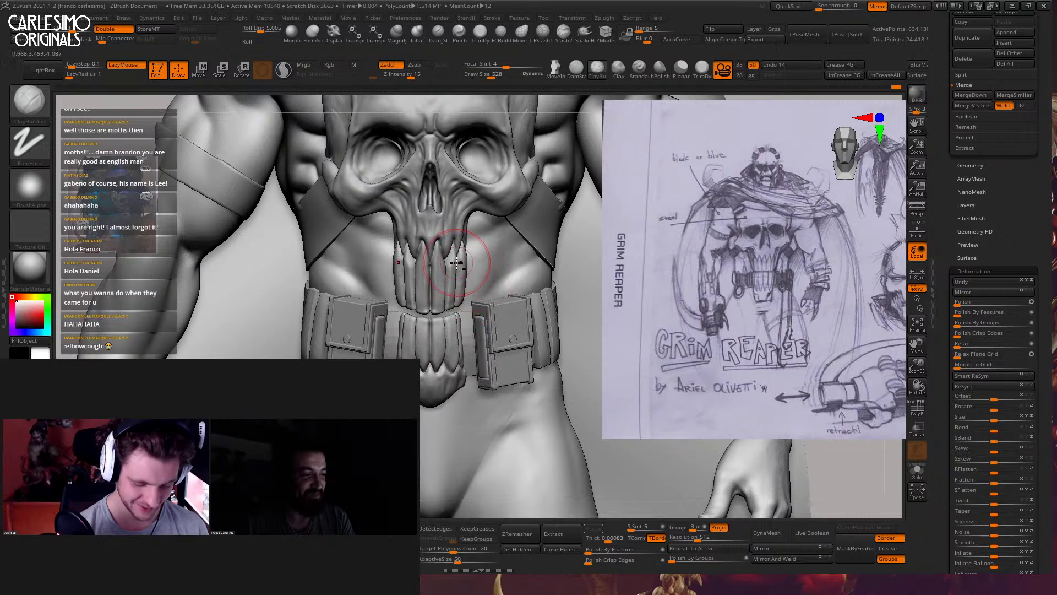
right_drag(495, 285, 440, 296)
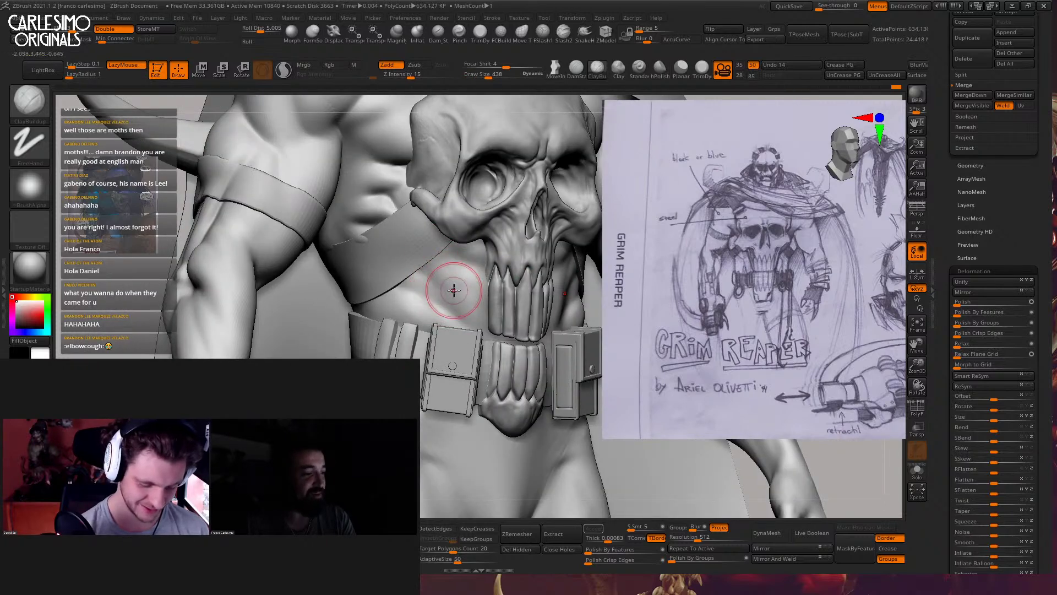
key(space)
drag(434, 334, 429, 334)
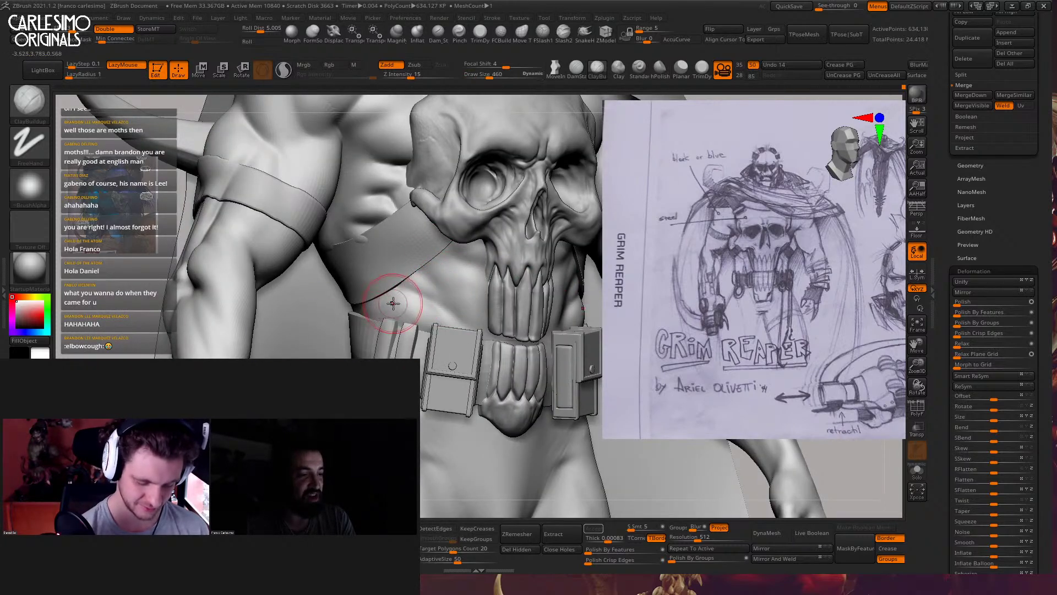
mouse_move(407, 319)
right_down()
mouse_move(505, 283)
mouse_move(532, 244)
mouse_move(532, 285)
mouse_move(496, 269)
mouse_move(515, 278)
mouse_move(499, 256)
right_up()
Select the diagonal torso strap below the skull and reshape its outline with the Move brush
key(b)
key(m)
key(v)
alt+click(448, 285)
alt+right_drag(444, 283, 489, 288)
key(space)
drag(489, 288, 500, 285)
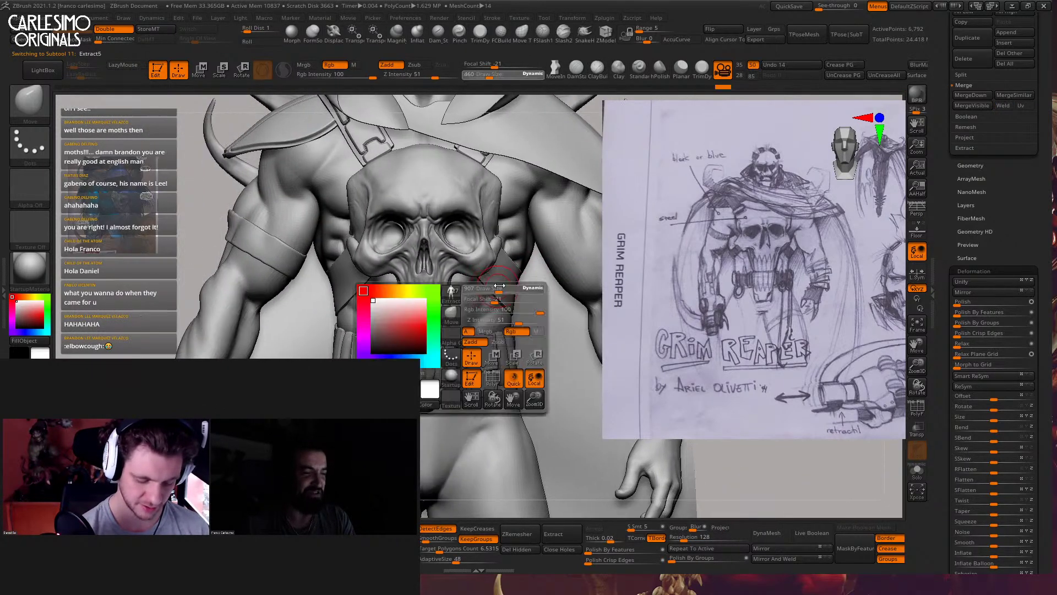
ctrl+right_drag(499, 285, 502, 266)
key(space)
drag(498, 273, 511, 272)
Refine how the torso strap fits against the waist with a resized Move brush, checking it in solo view
key(space)
mouse_move(525, 263)
right_down()
mouse_move(499, 275)
mouse_move(536, 270)
right_up()
drag(535, 269, 532, 271)
mouse_move(532, 271)
right_down()
mouse_move(438, 317)
mouse_move(463, 304)
mouse_move(507, 322)
right_up()
key(alt+s)
mouse_move(507, 322)
ctrl+right_down()
mouse_move(502, 300)
mouse_move(463, 308)
mouse_move(507, 328)
ctrl+right_up()
key(alt+s)
drag(509, 329, 503, 319)
mouse_move(503, 318)
right_down()
mouse_move(497, 273)
mouse_move(524, 229)
right_up()
Select the body and sculpt the abdominal muscles around the skull's jaw with a smaller Clay brush
key([)
click(619, 68)
alt+click(500, 264)
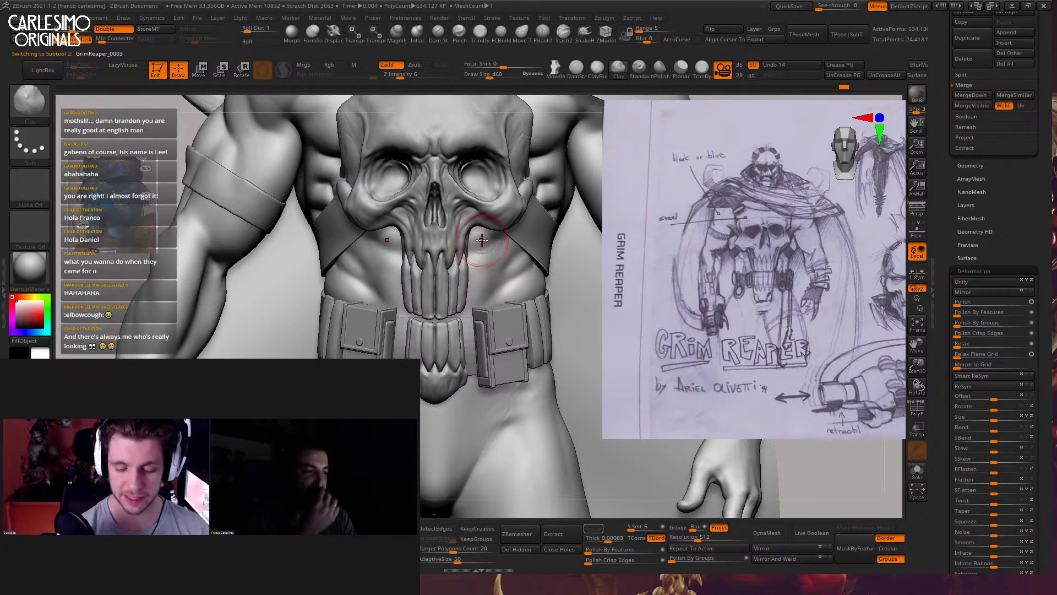
key(bracketleft)
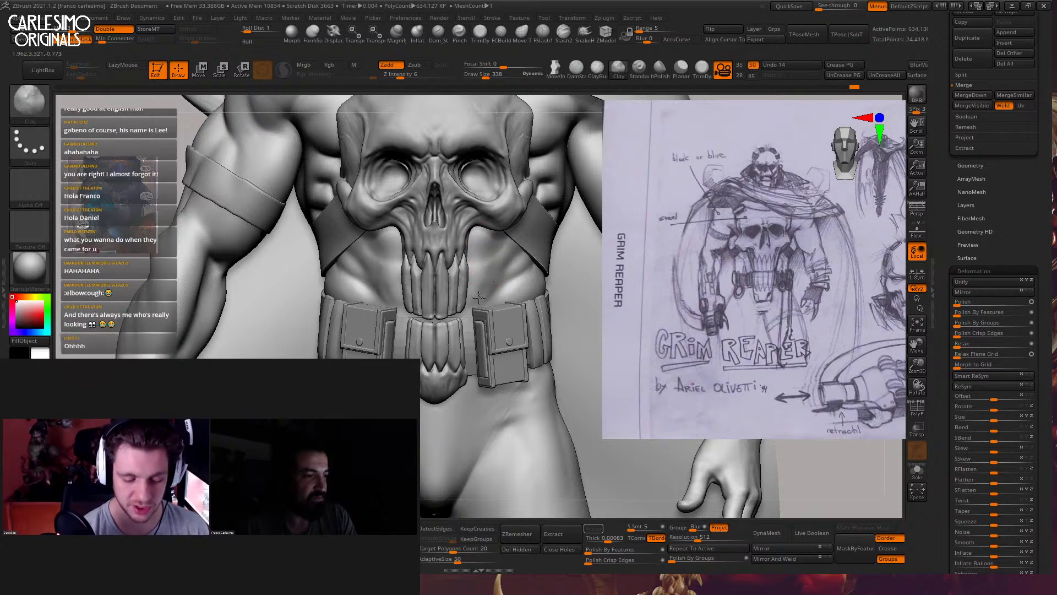
ctrl+right_drag(488, 297, 493, 212)
scroll(485, 292, down, 3)
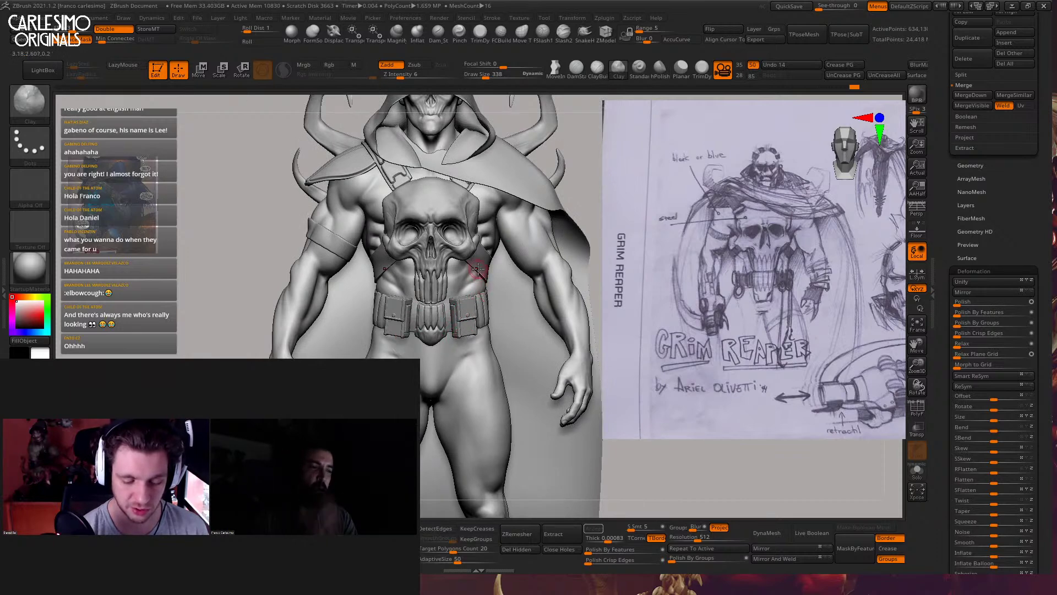
Isolate the body and smooth the lower part of the pectorals
key(alt+s)
alt+right_drag(486, 242, 461, 283)
key(alt+s)
key(alt+s)
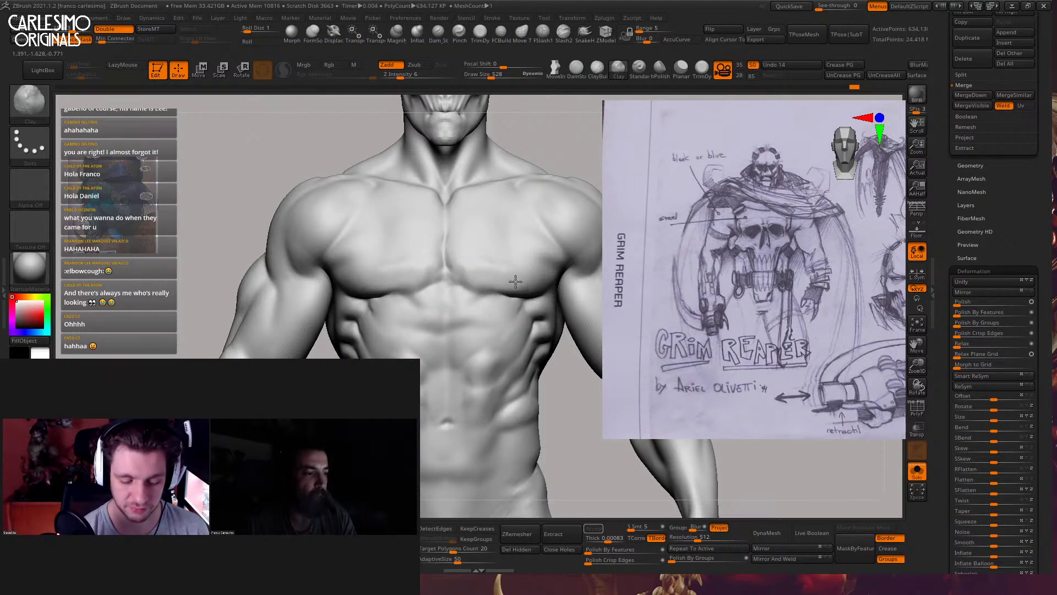
key(shift)
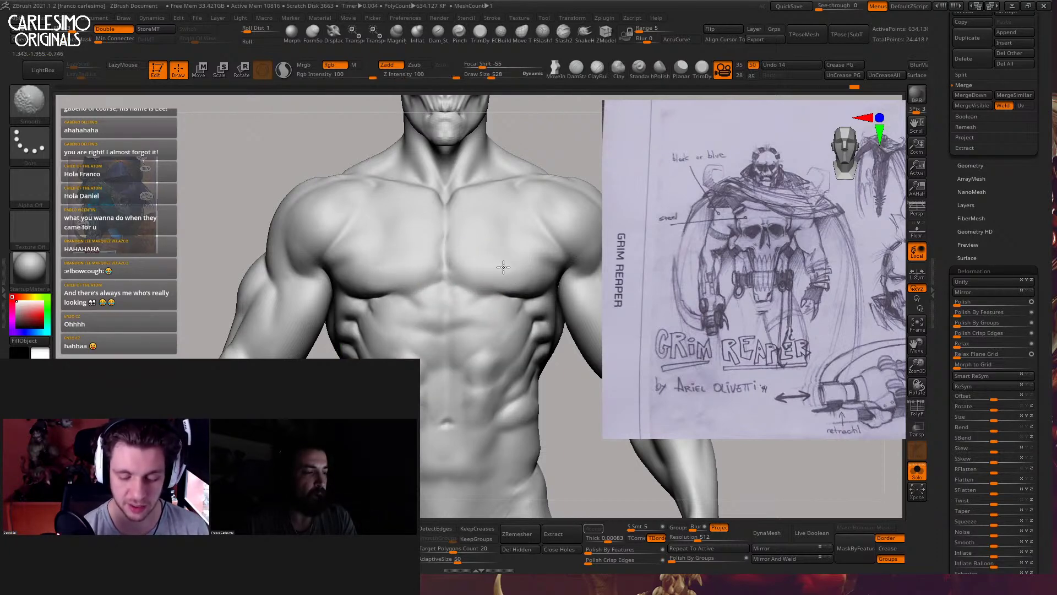
Fill out and smooth the pectorals toward the shoulder with the Clay brush at draw size 528
key(alt+s)
right_drag(475, 269, 500, 275)
key(alt+s)
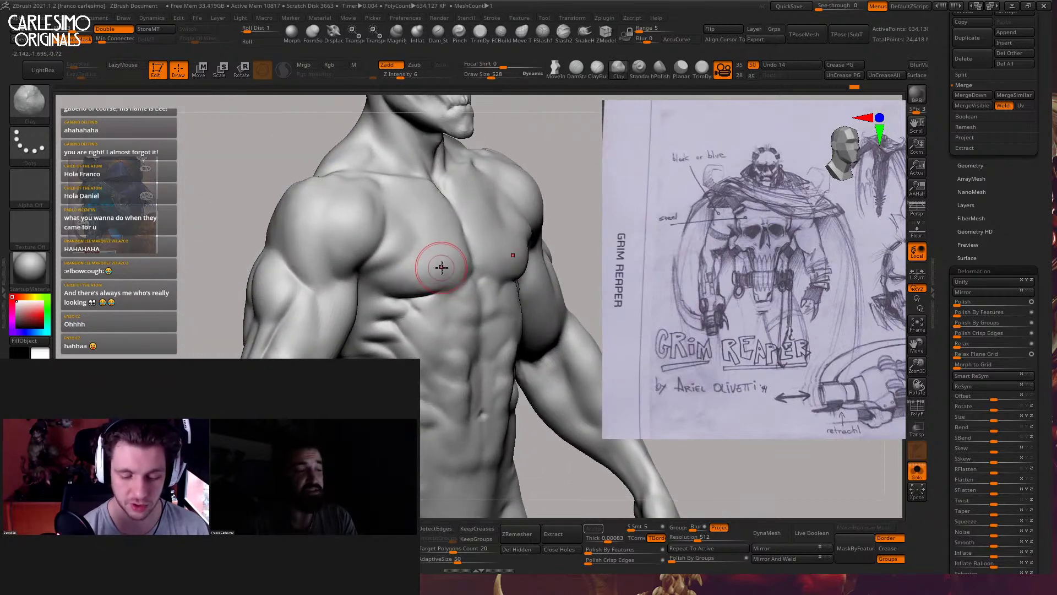
right_drag(421, 255, 440, 248)
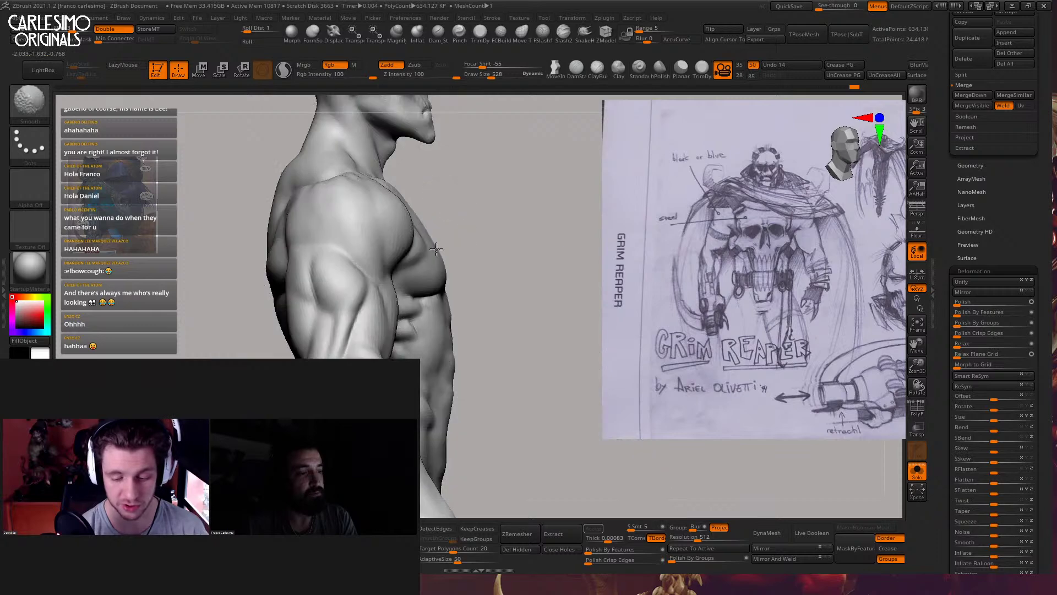
key(alt+s)
right_drag(505, 184, 444, 264)
mouse_move(444, 265)
ctrl+right_down()
mouse_move(435, 226)
mouse_move(448, 354)
mouse_move(437, 297)
mouse_move(485, 219)
ctrl+right_up()
key(alt+s)
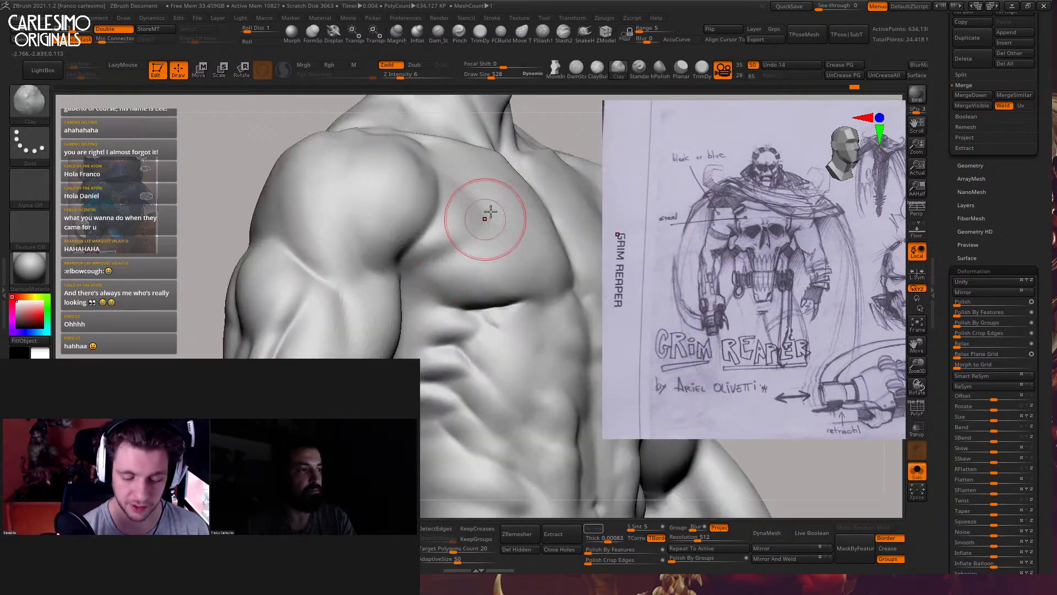
Carve the crease beneath the pectoral toward the armpit with the FSlash1 brush and smooth it
click(542, 34)
mouse_move(542, 312)
right_down()
mouse_move(479, 316)
mouse_move(468, 371)
right_up()
ctrl+right_drag(468, 372, 512, 274)
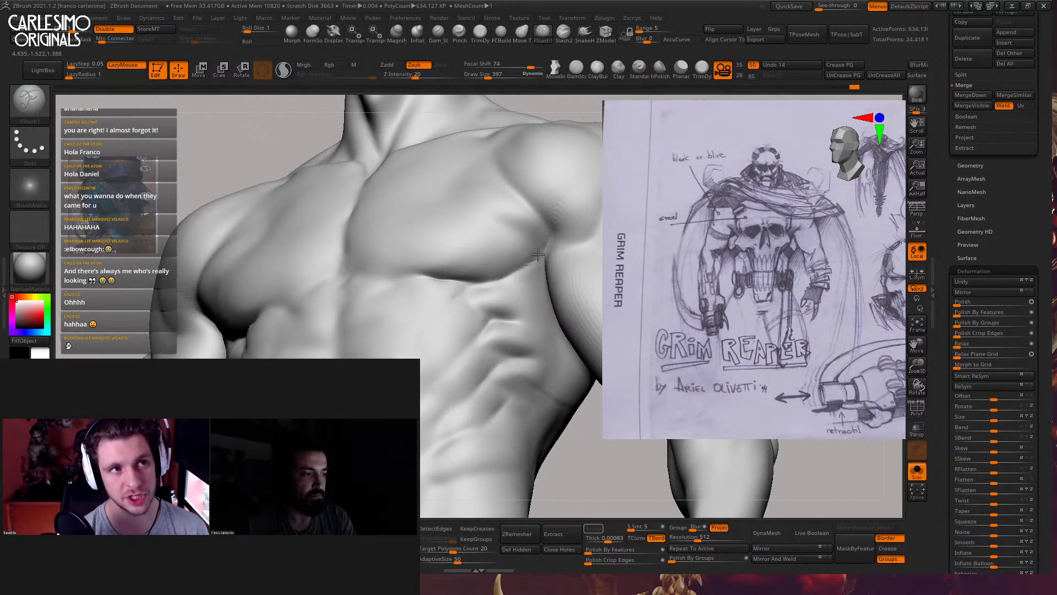
shift+drag(532, 263, 538, 255)
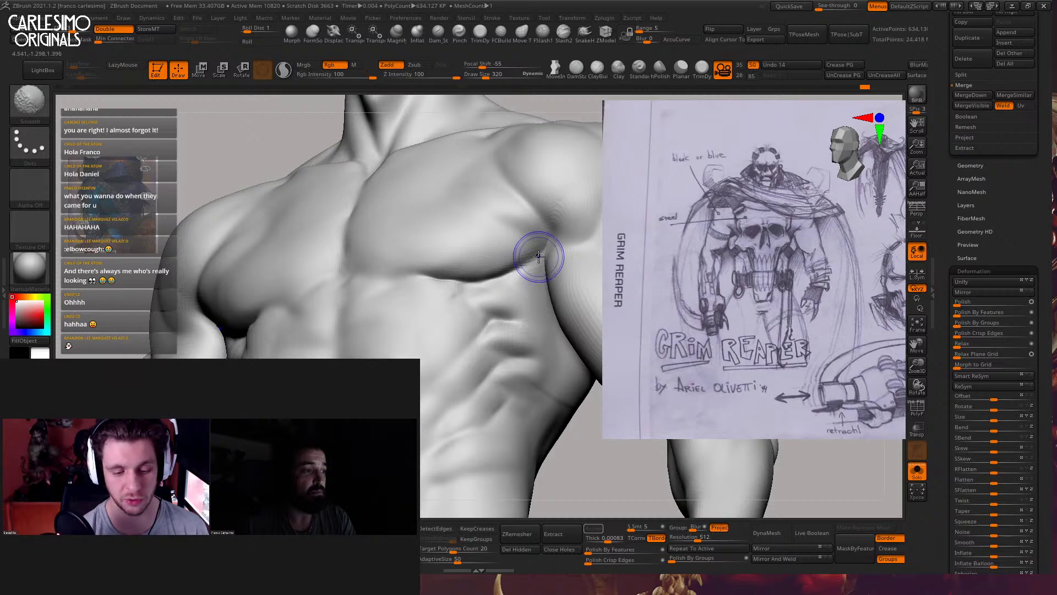
mouse_move(538, 255)
shift+right_down()
mouse_move(556, 243)
mouse_move(507, 263)
mouse_move(484, 259)
mouse_move(622, 253)
shift+right_up()
right_drag(484, 297, 419, 285)
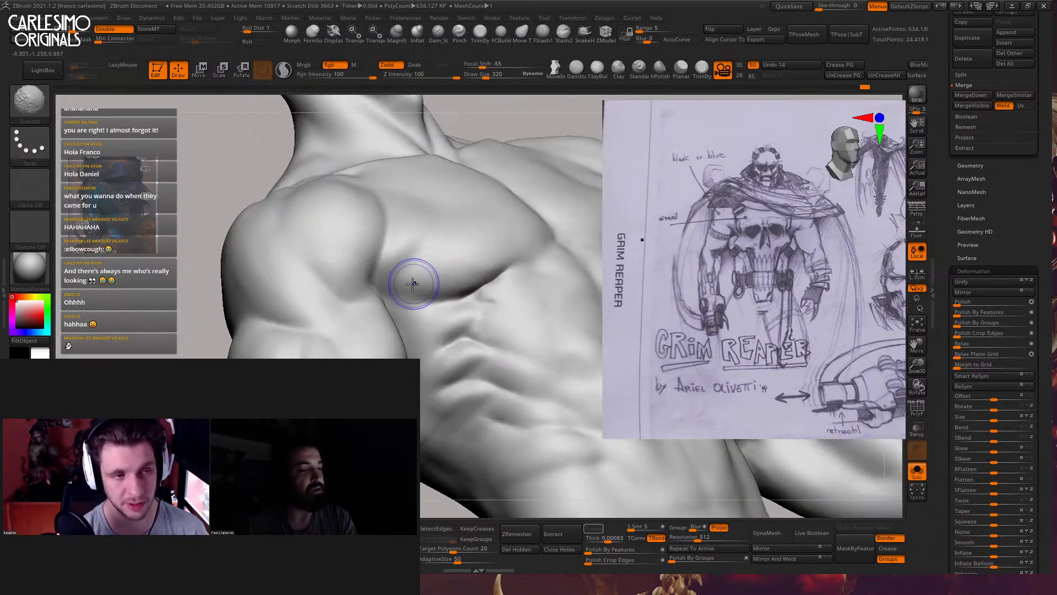
Deepen the lower crease of the pectoral near the armpit with FSlash1 and show the full figure again
right_click(416, 294)
drag(388, 305, 433, 303)
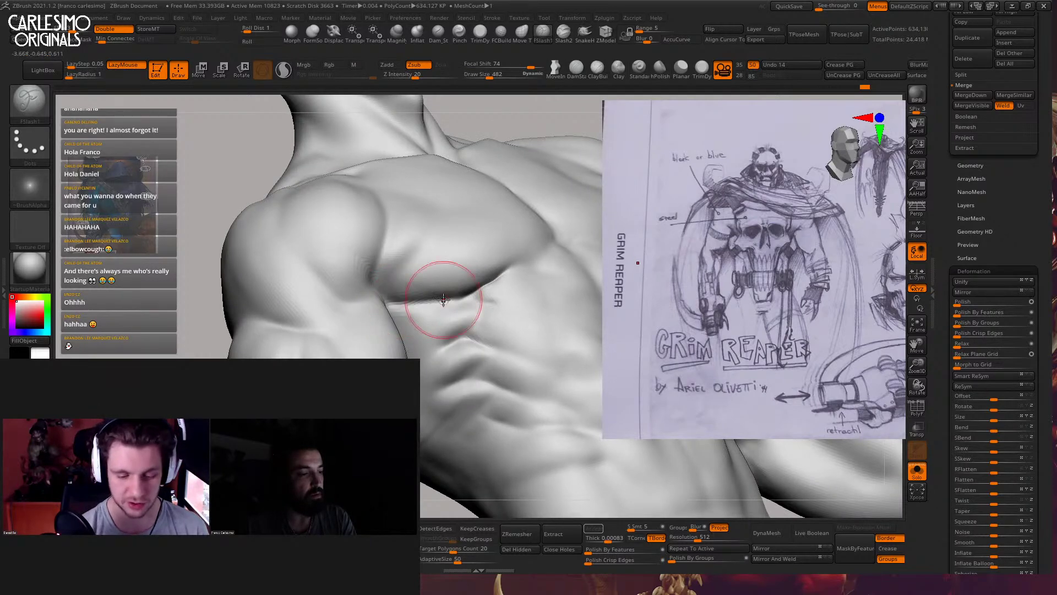
mouse_move(420, 319)
right_down()
mouse_move(424, 307)
mouse_move(418, 346)
mouse_move(419, 328)
mouse_move(448, 370)
mouse_move(481, 299)
mouse_move(427, 249)
mouse_move(473, 209)
right_up()
key(alt+s)
Select the cloak and switch to the ClothPull brush
mouse_move(565, 302)
ctrl+right_down()
mouse_move(559, 309)
mouse_move(582, 279)
mouse_move(577, 294)
ctrl+right_up()
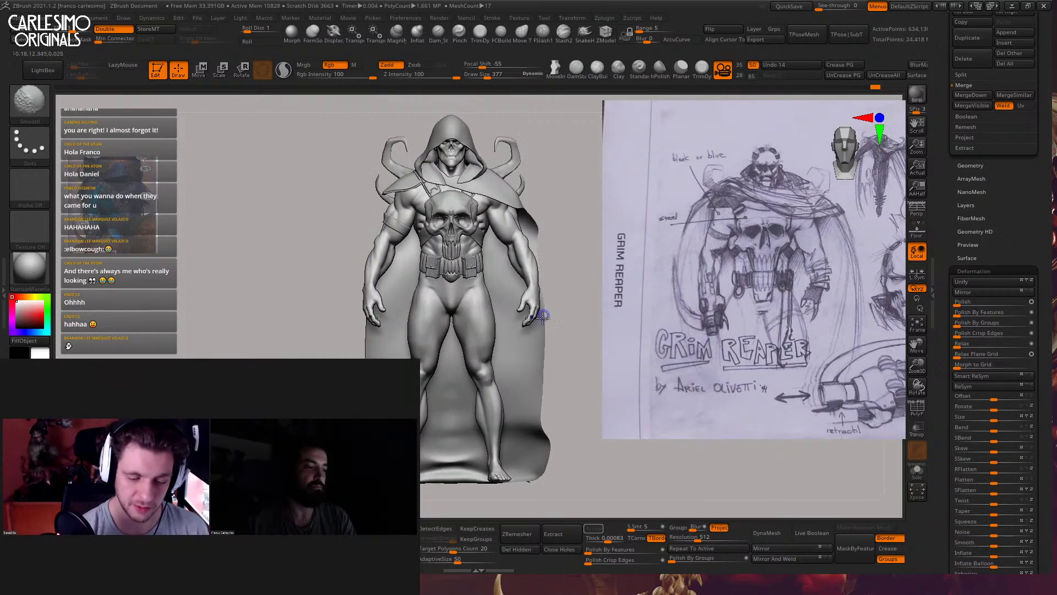
alt+click(539, 343)
alt+right_drag(539, 342, 542, 299)
key(space)
drag(548, 309, 567, 309)
alt+right_drag(553, 280, 545, 337)
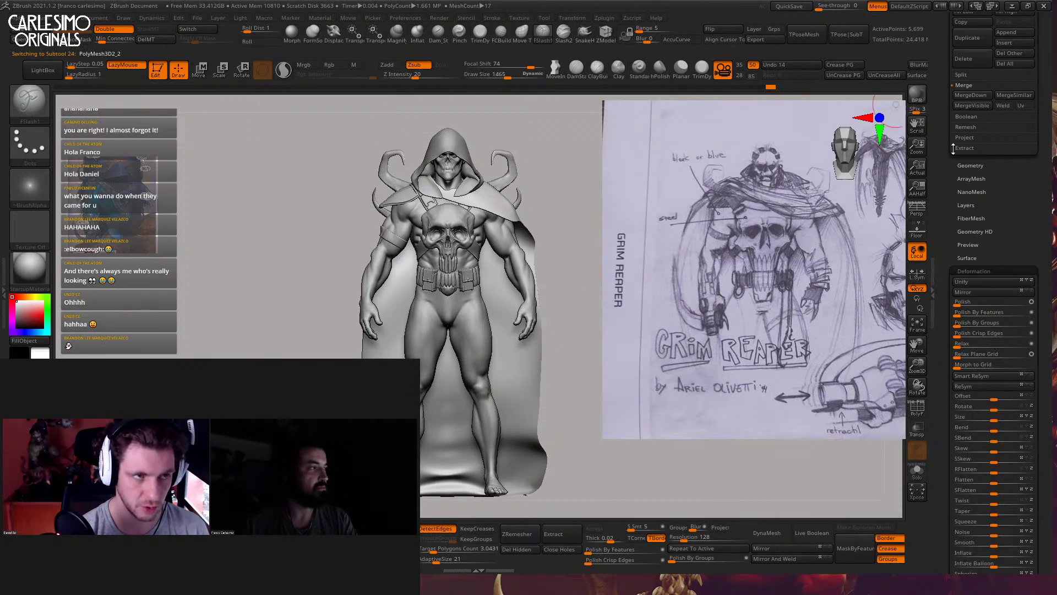
drag(954, 148, 946, 369)
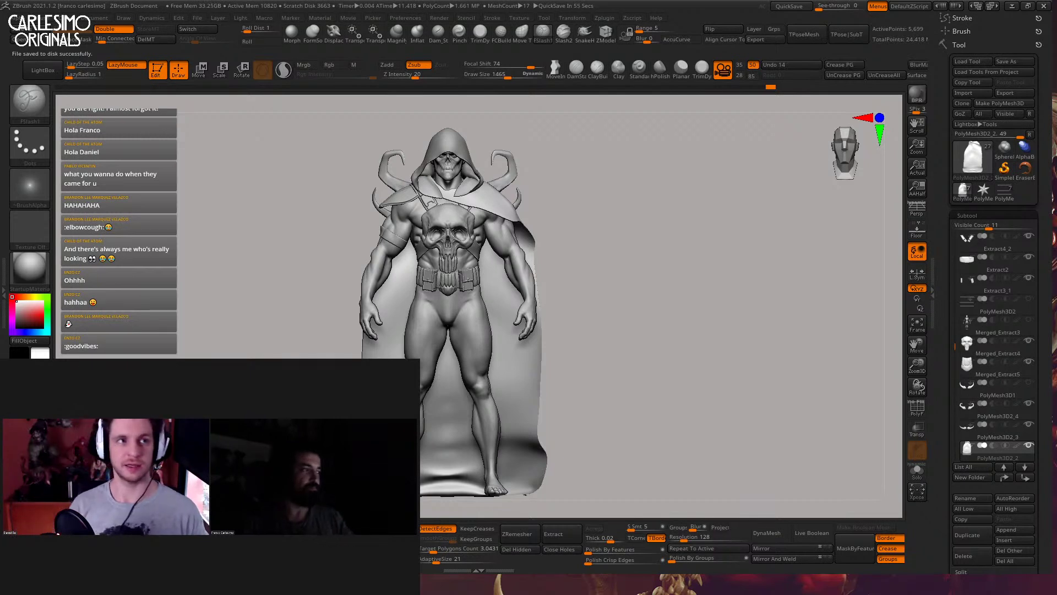
ctrl+drag(868, 79, 484, 79)
click(694, 77)
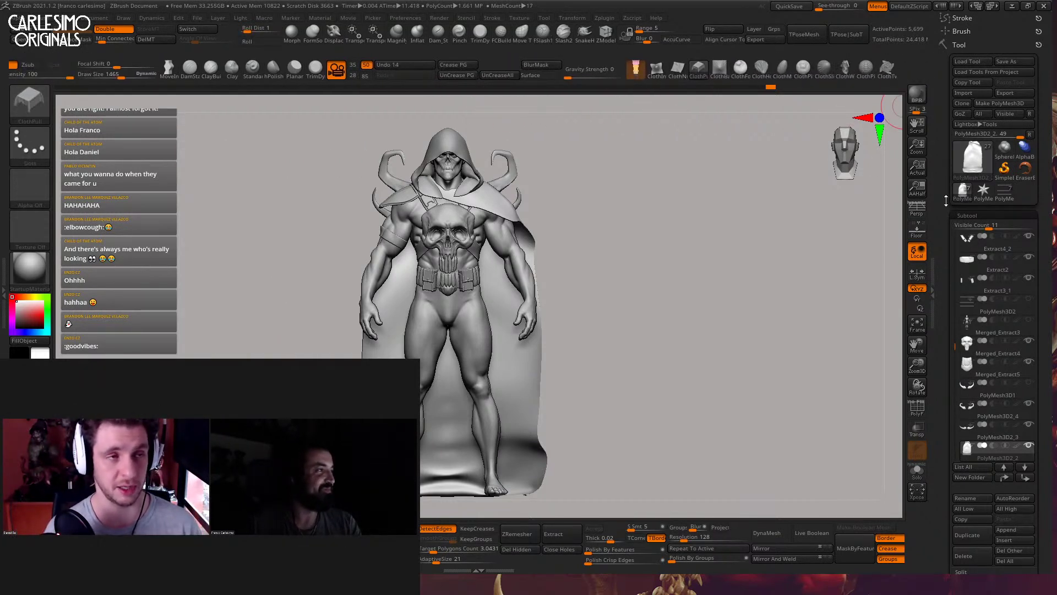
Activate the collision volume in the Dynamics settings for the cloak
click(964, 47)
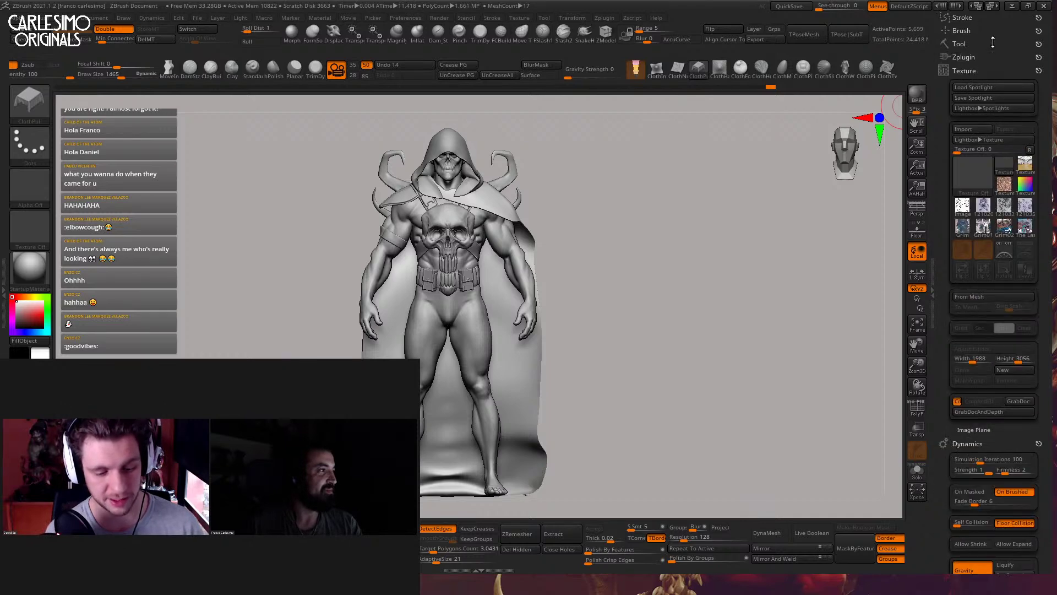
click(969, 70)
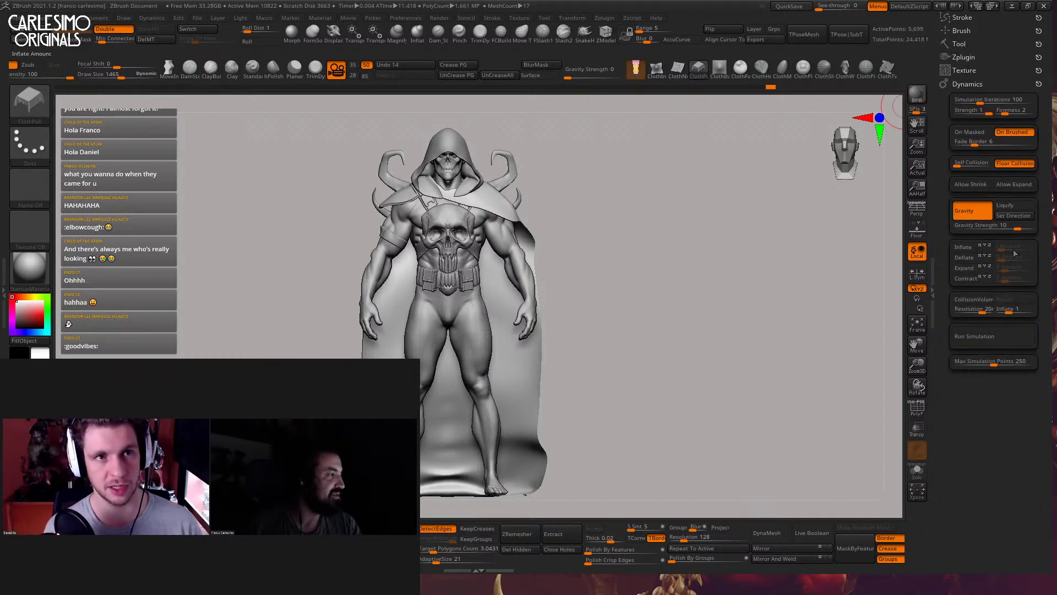
click(974, 299)
key(f)
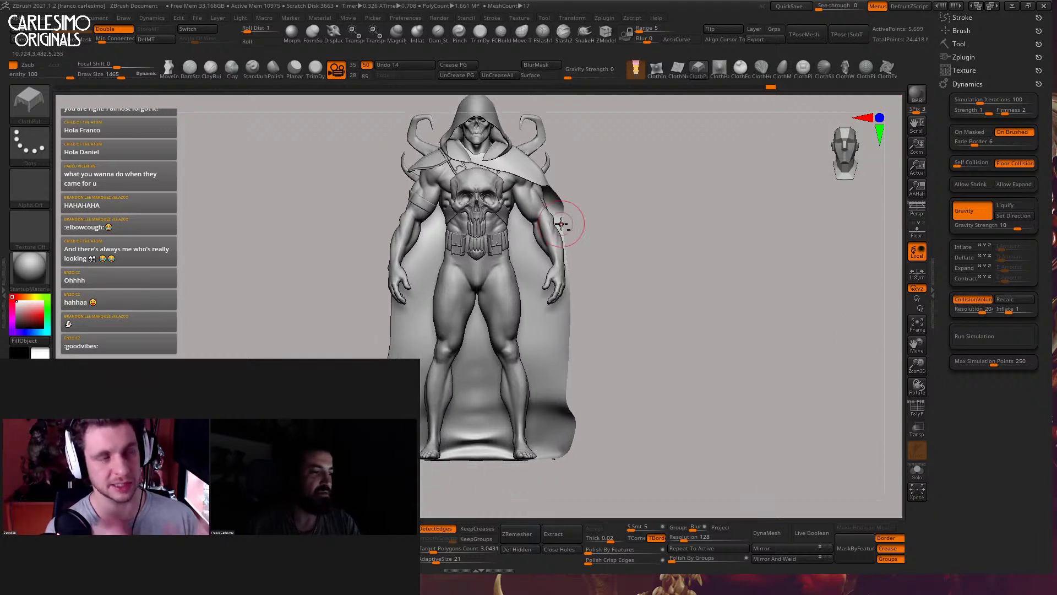
Try pulling the cloak beside the arm with ClothPull at draw size 2655 and undo the stroke
key(space)
drag(530, 258, 540, 251)
alt+drag(565, 191, 575, 197)
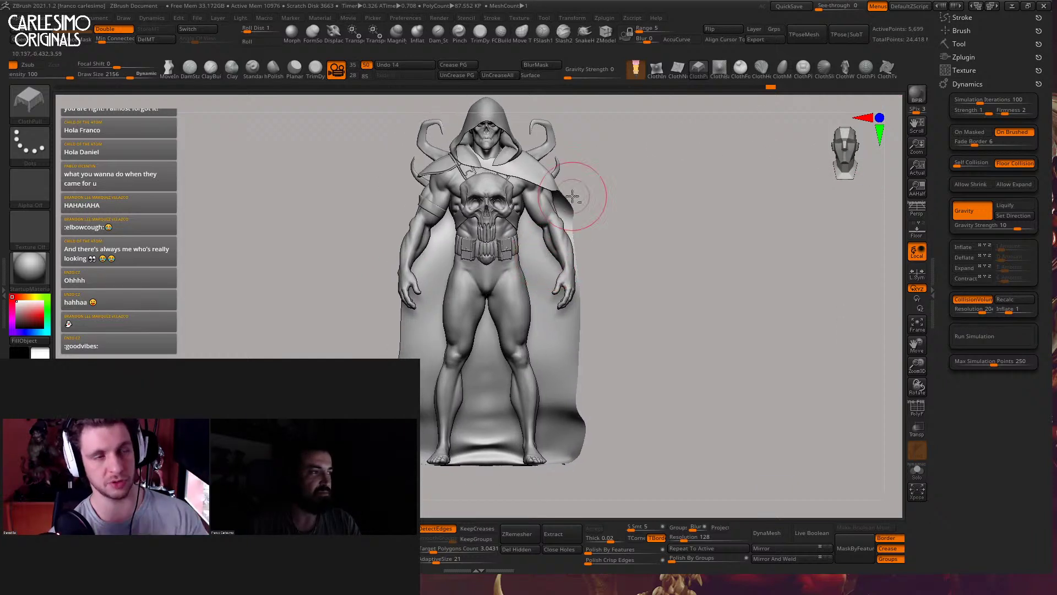
key(space)
drag(551, 260, 559, 256)
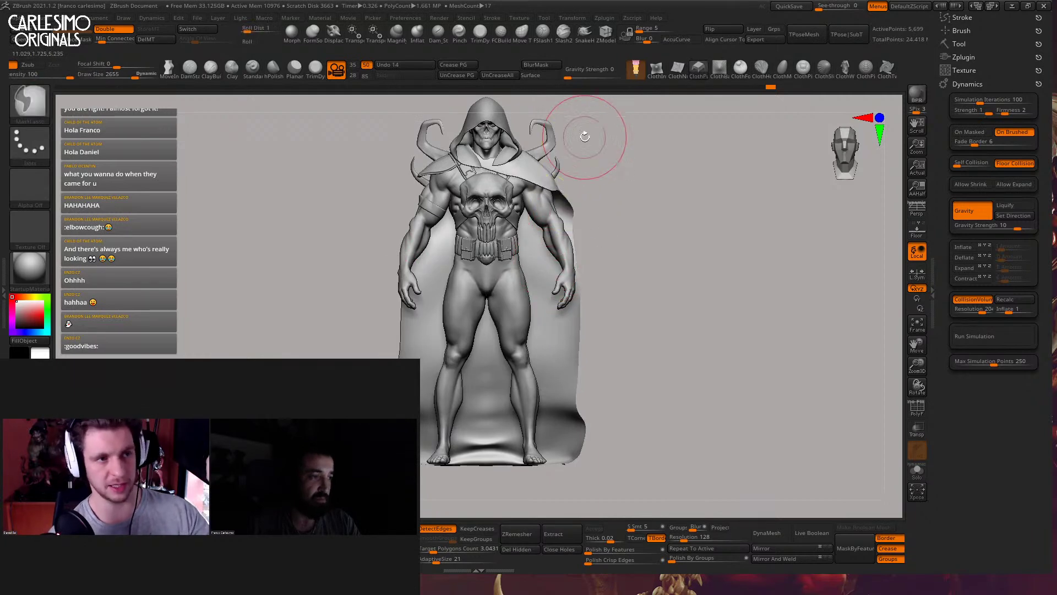
drag(571, 210, 571, 210)
key(ctrl+z)
Try pulling the cloak from the side view with a larger ClothPull brush and undo it
shift+drag(669, 163, 609, 154)
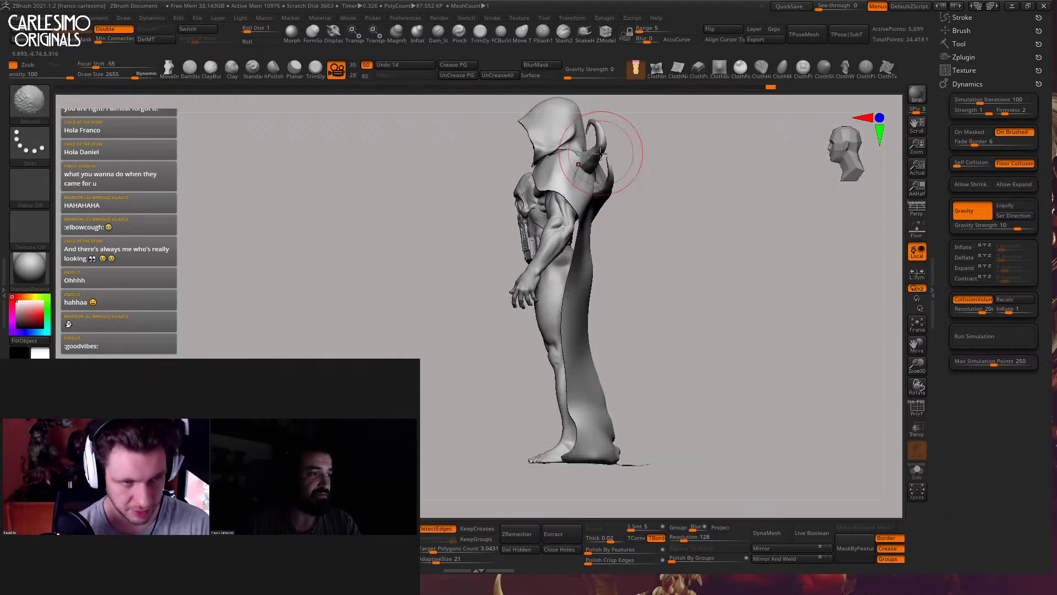
drag(609, 213, 628, 261)
mouse_move(619, 262)
alt+mouse_down()
mouse_move(579, 233)
mouse_move(592, 279)
mouse_move(615, 307)
mouse_move(612, 333)
alt+mouse_up()
key(space)
click(581, 238)
key(ctrl+z)
Try pulling folds into the cloak beside the lower legs with the enlarged ClothPull brush and undo them
alt+right_drag(608, 333, 595, 295)
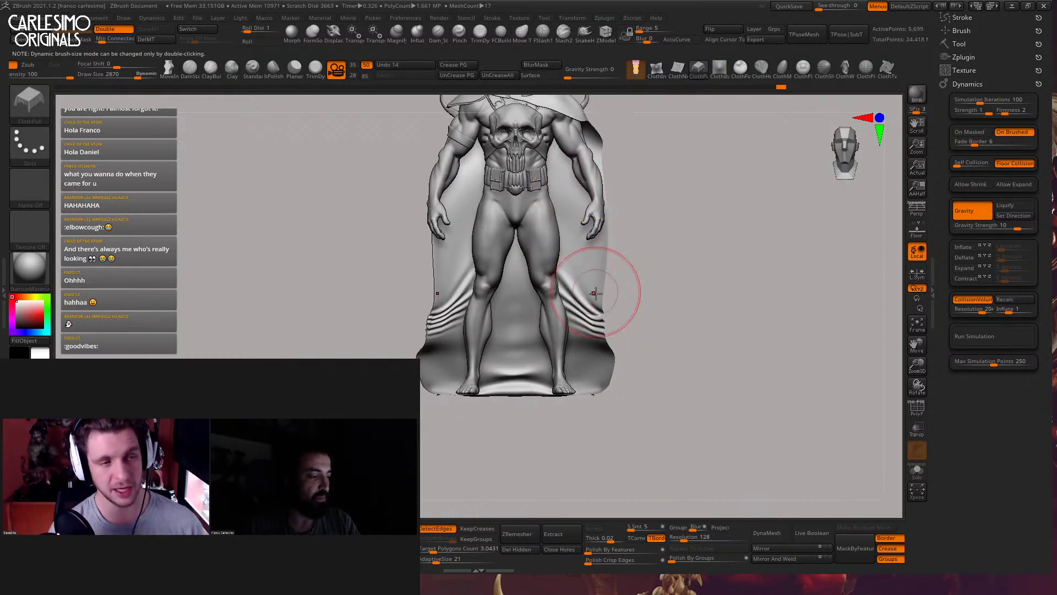
key(ctrl+z)
key(space)
mouse_move(600, 259)
mouse_down()
mouse_move(537, 266)
mouse_move(622, 251)
mouse_move(598, 267)
mouse_up()
key(ctrl+z)
key(space)
key(space)
Set the maximum brush size to 5000 in the Draw preferences
click(348, 17)
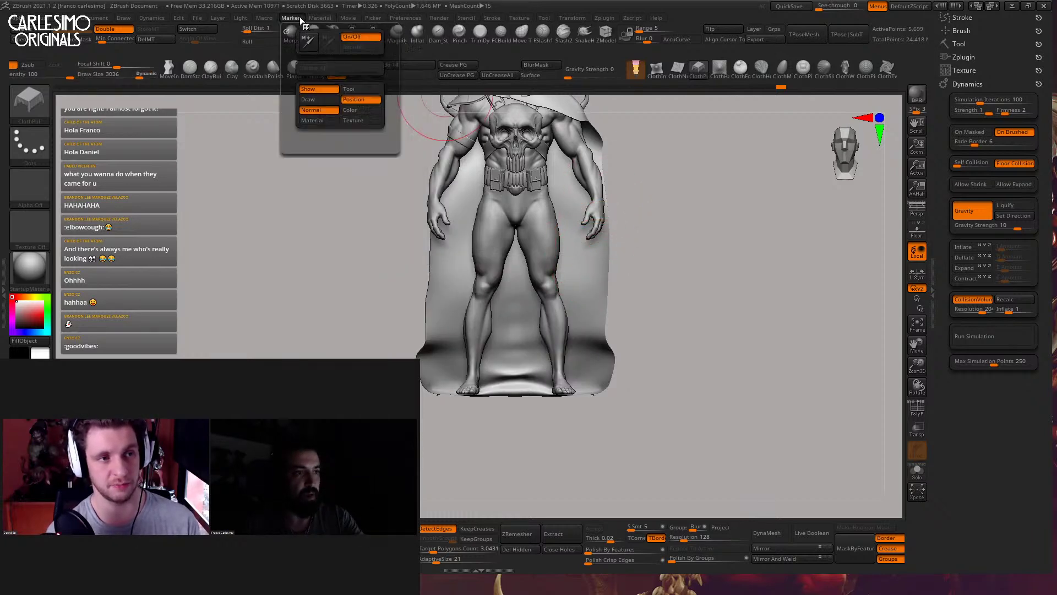
mouse_move(406, 20)
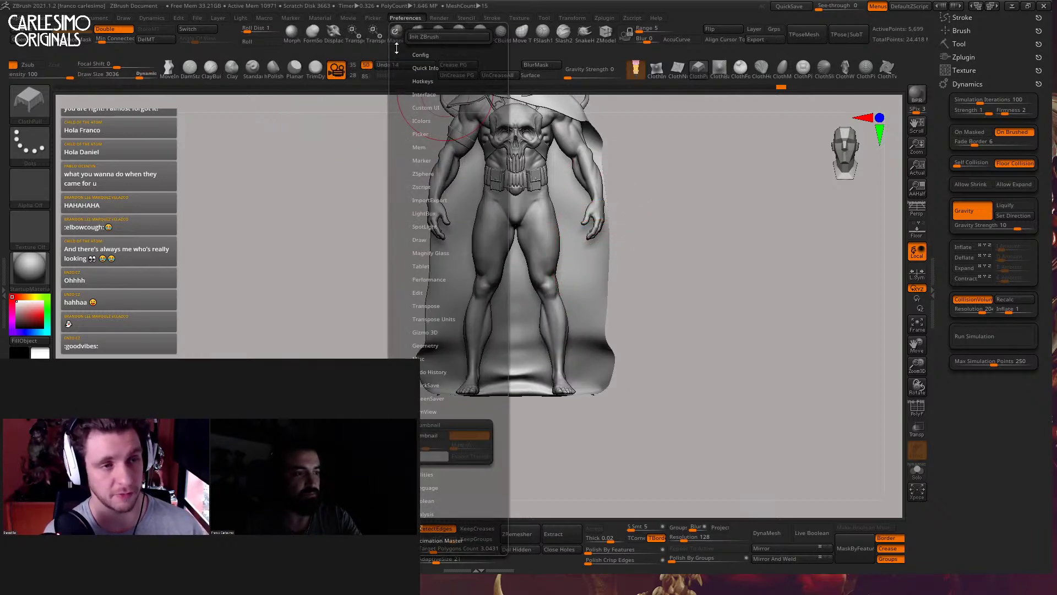
click(436, 294)
click(454, 288)
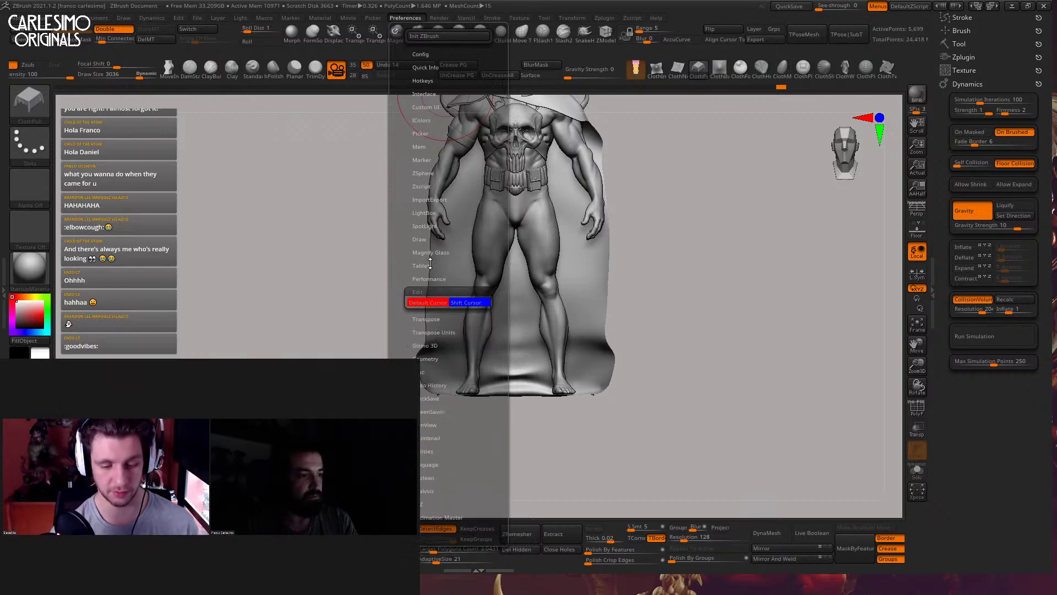
click(448, 237)
drag(481, 249, 487, 250)
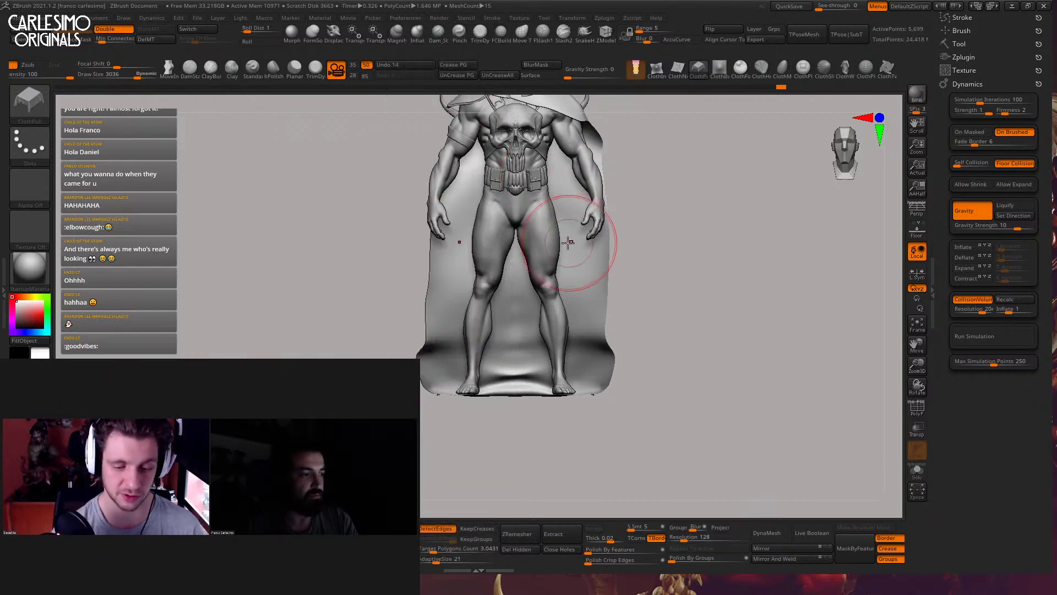
alt+right_drag(590, 192, 566, 239)
Raise the Dynamic Brush Scale to its maximum and set the draw size to 175
mouse_move(406, 19)
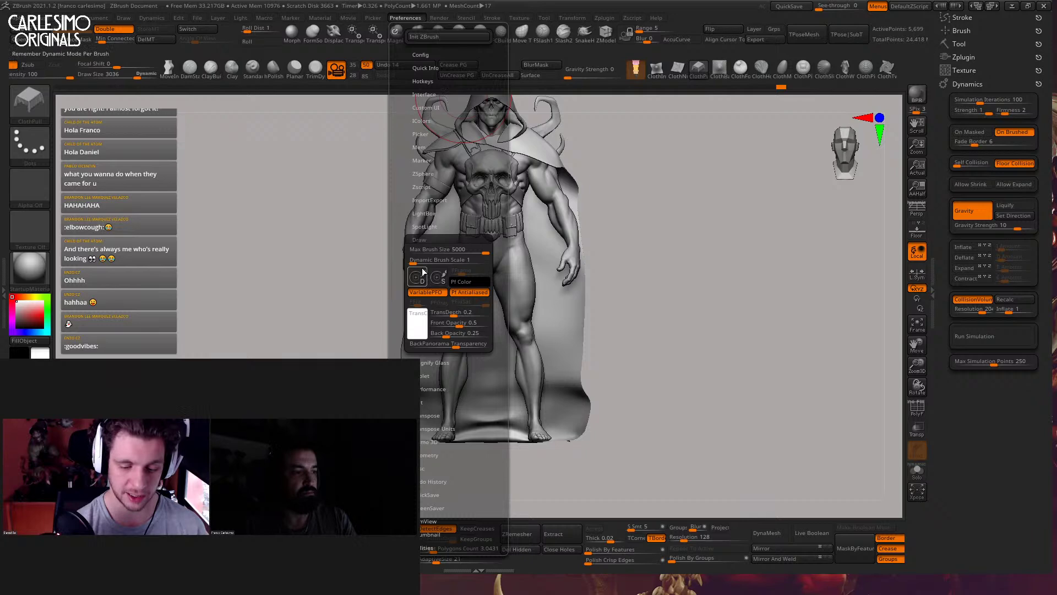
drag(422, 266, 486, 269)
key(space)
drag(568, 256, 524, 266)
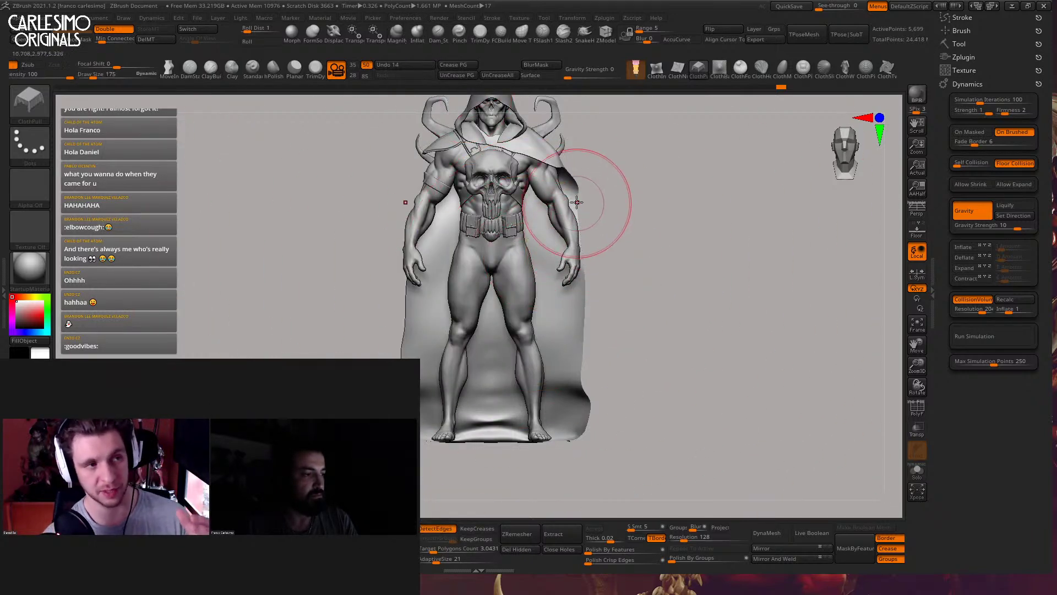
Try pulling folds across the back of the cloak with ClothPull at draw size 252 and undo them
mouse_move(574, 198)
alt+right_down()
mouse_move(546, 255)
mouse_move(496, 261)
alt+right_up()
drag(494, 264, 490, 312)
alt+right_drag(512, 335, 501, 305)
drag(464, 330, 446, 389)
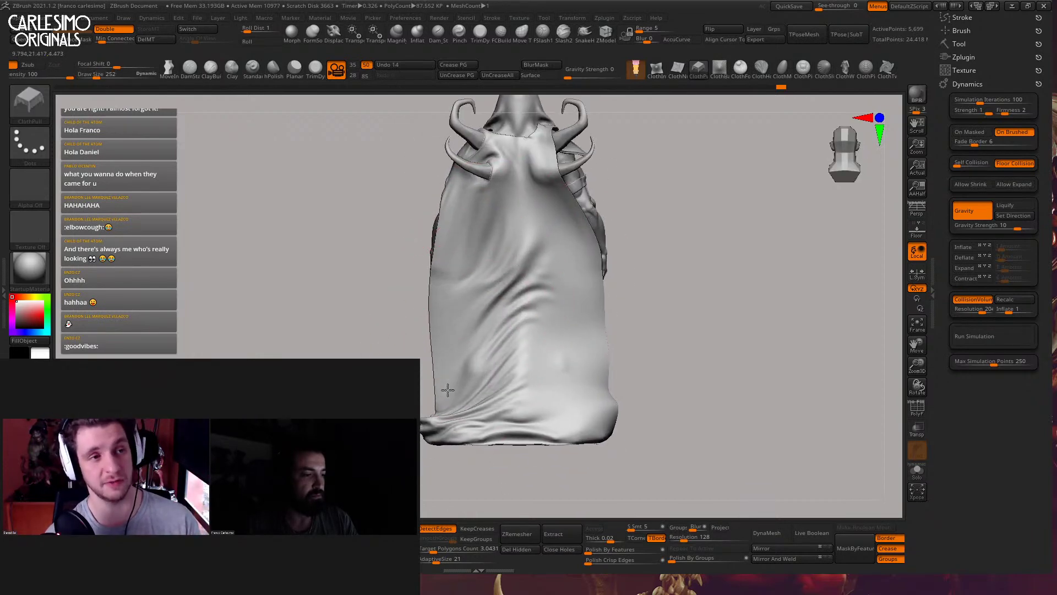
key(ctrl+z)
key(ctrl+z)
Run the cloth simulation on the cloak so it drapes under gravity, and check it from the front
right_drag(572, 223, 601, 201)
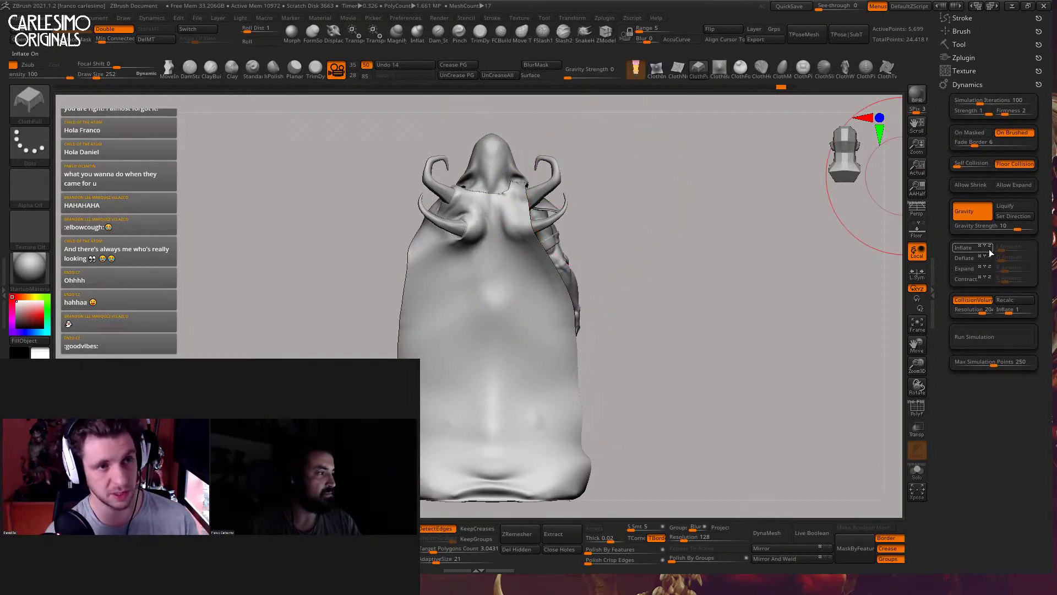
click(974, 339)
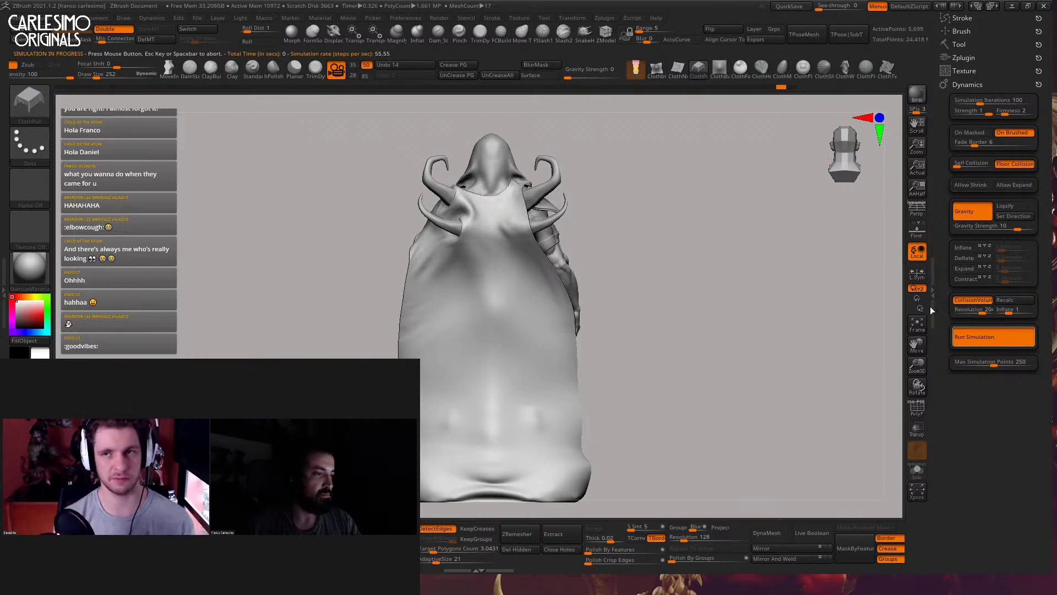
mouse_move(668, 268)
mouse_down()
mouse_move(724, 271)
mouse_move(704, 264)
mouse_move(656, 208)
mouse_move(611, 248)
mouse_move(634, 275)
mouse_up()
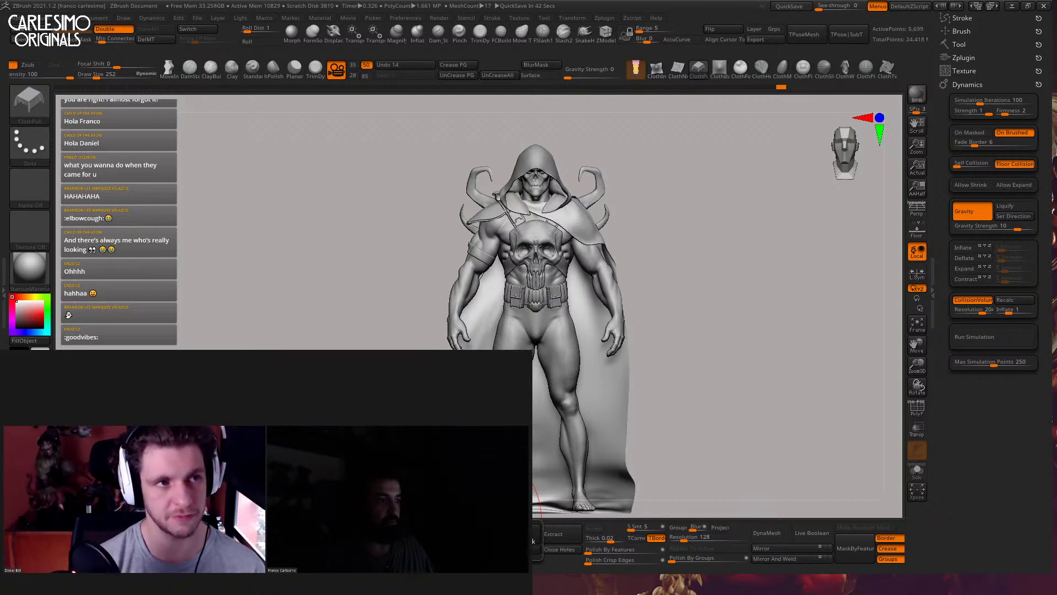
alt+drag(708, 237, 847, 200)
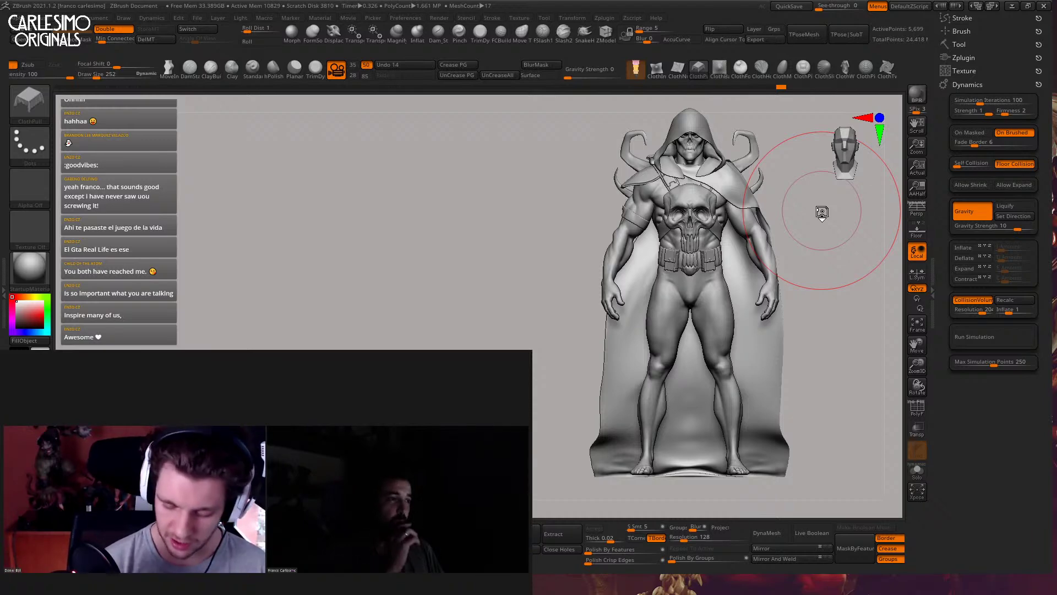
Pull folds into the lower part of the cloak around the feet with ClothPull at draw size 252
key(ctrl+n)
alt+right_drag(829, 333, 670, 363)
drag(666, 353, 654, 388)
alt+right_drag(642, 424, 653, 386)
drag(654, 386, 643, 374)
key(space)
drag(526, 432, 512, 433)
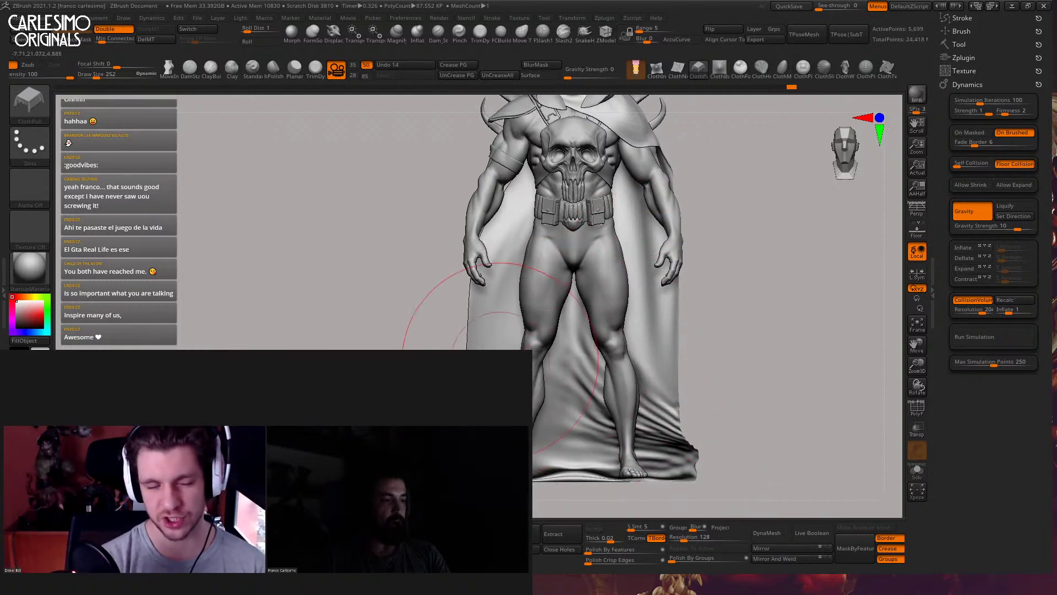
Extend the folds upward through the cloak behind the legs with ClothPull strokes
drag(503, 358, 503, 302)
alt+right_drag(502, 292, 502, 346)
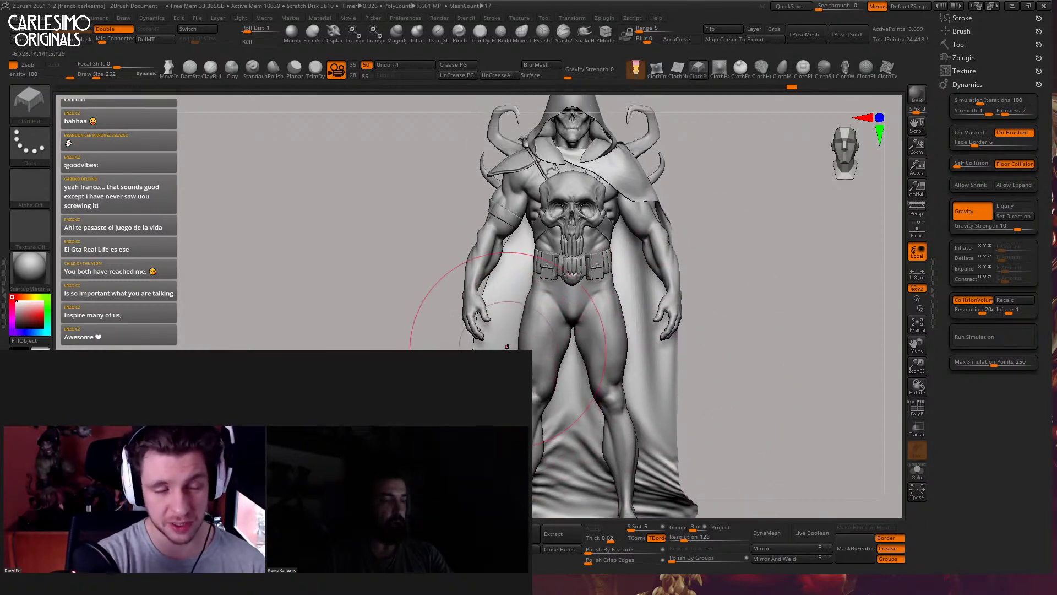
drag(502, 345, 506, 325)
drag(651, 326, 637, 316)
mouse_move(637, 325)
right_down()
mouse_move(588, 340)
mouse_move(599, 346)
right_up()
alt+right_drag(659, 317, 623, 333)
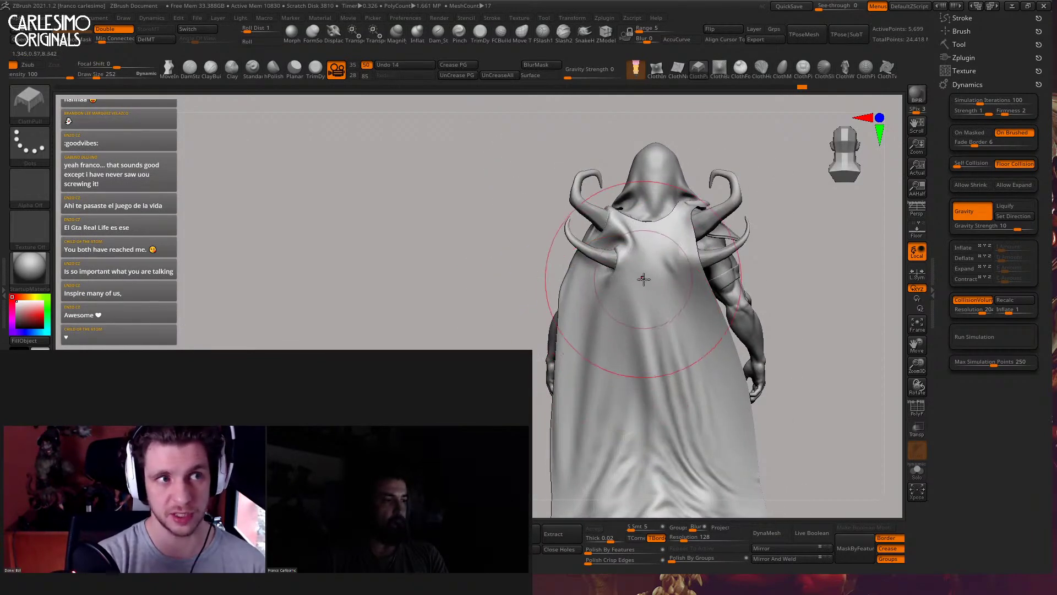
Pull folds down the cloak's upper back between the horns with a resized ClothPull brush
key(space)
drag(652, 248, 655, 295)
key(space)
right_drag(653, 294, 702, 303)
mouse_move(673, 402)
ctrl+right_down()
mouse_move(663, 357)
mouse_move(718, 309)
mouse_move(708, 286)
ctrl+right_up()
ctrl+right_drag(707, 287, 695, 320)
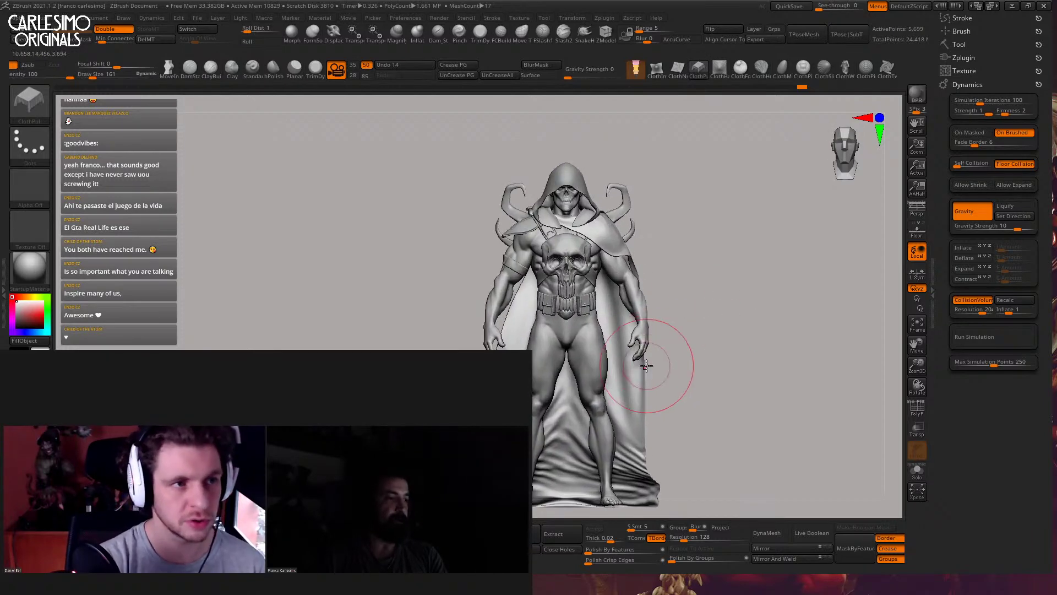
Adjust the cloak's outer edge beside the hand with ClothPull at draw size 235
key(space)
drag(649, 366, 659, 365)
drag(643, 368, 636, 376)
ctrl+right_drag(649, 359, 702, 282)
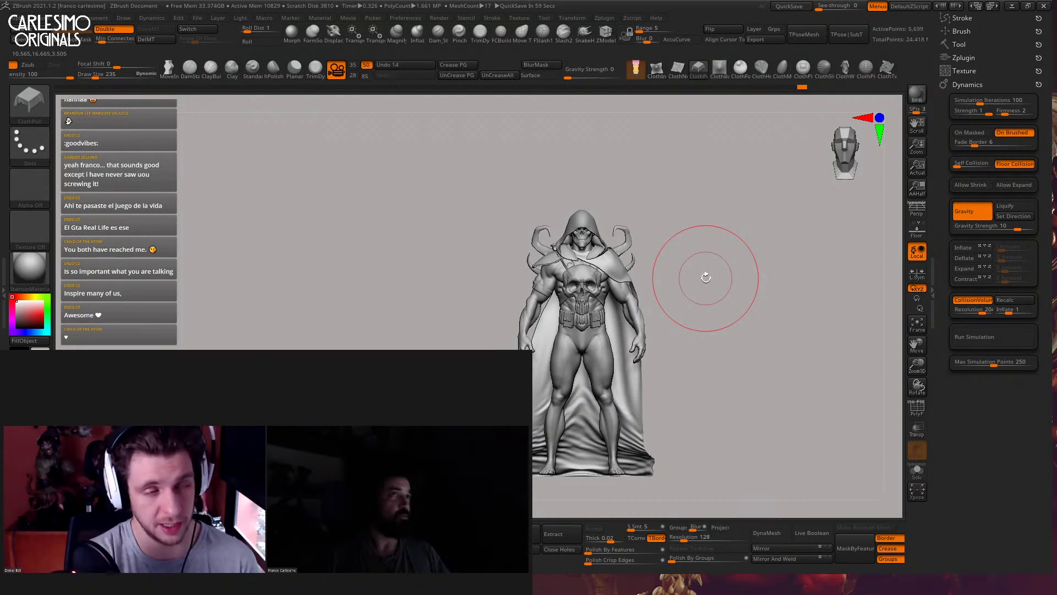
alt+right_drag(734, 251, 695, 226)
ctrl+right_drag(695, 226, 698, 264)
Turn on perspective and isolate the body
click(915, 213)
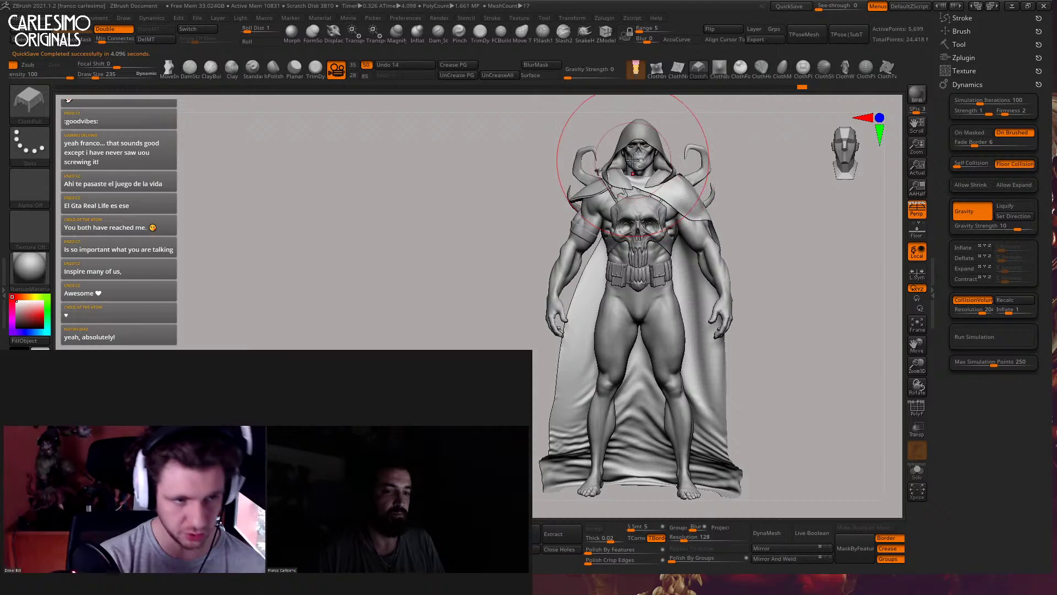
alt+click(633, 160)
ctrl+right_drag(634, 161, 656, 261)
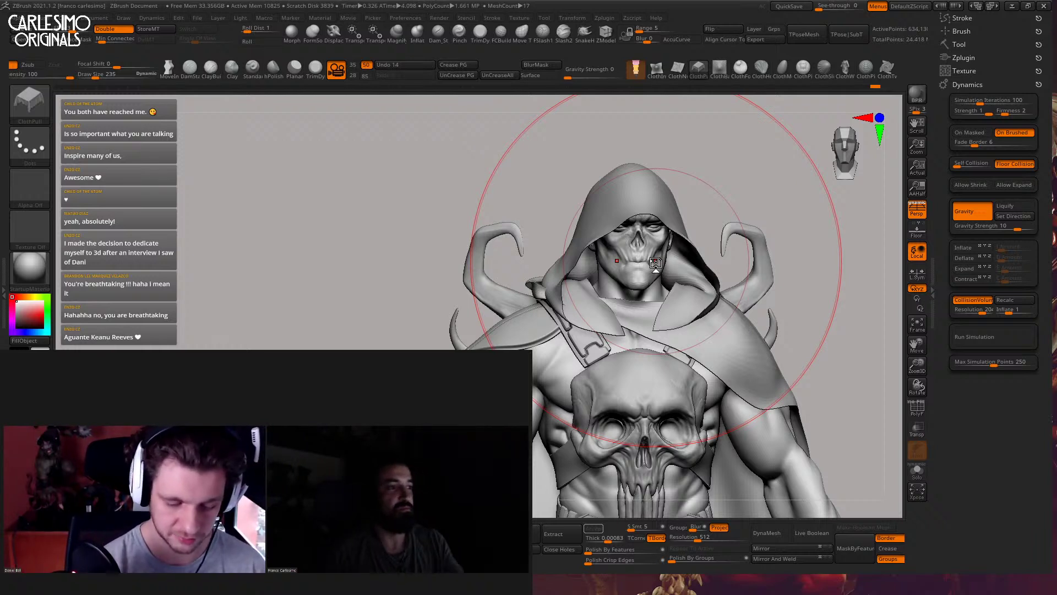
drag(787, 199, 774, 199)
click(653, 242)
key(alt+s)
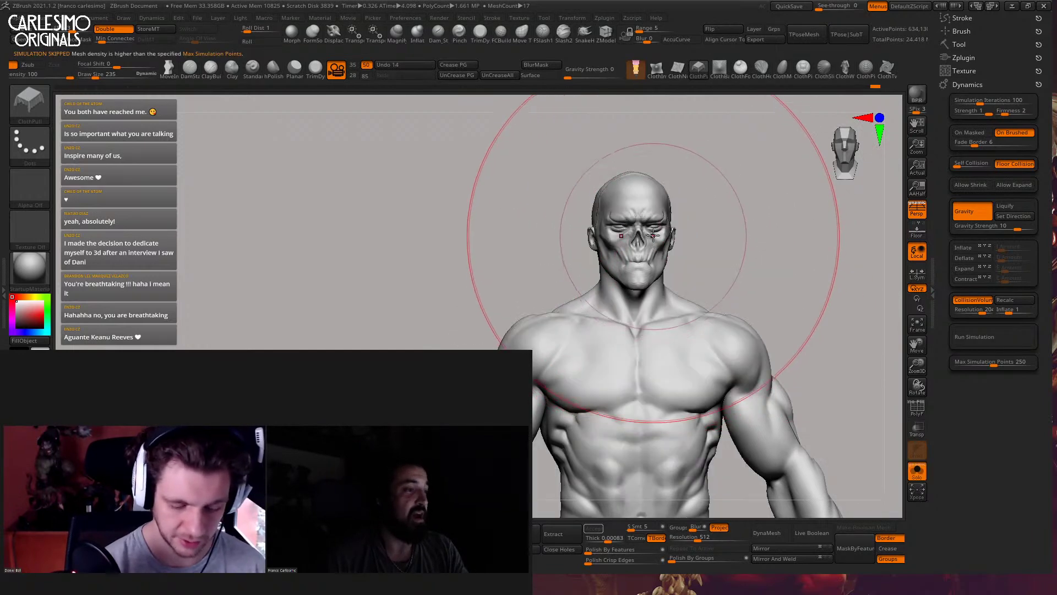
Subdivide the body mesh by one level for detailing the face
mouse_move(650, 237)
ctrl+right_down()
mouse_move(653, 303)
mouse_move(633, 279)
mouse_move(618, 309)
mouse_move(647, 273)
ctrl+right_up()
key(ctrl+d)
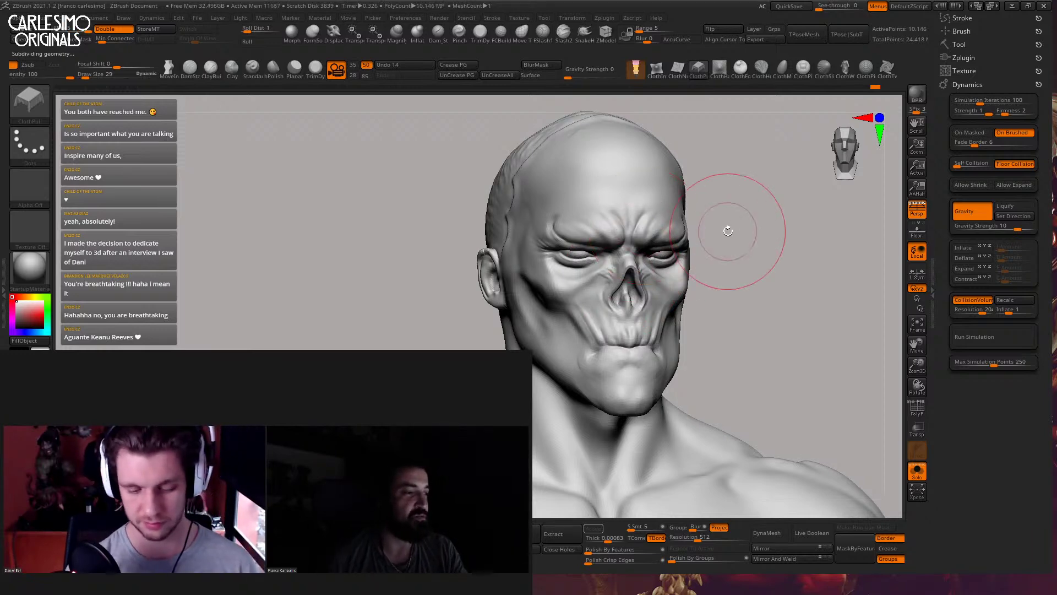
shift+drag(728, 231, 732, 177)
Nudge the side of the forehead and the cheekbone into shape with the Move brush at a reduced draw size
key(space)
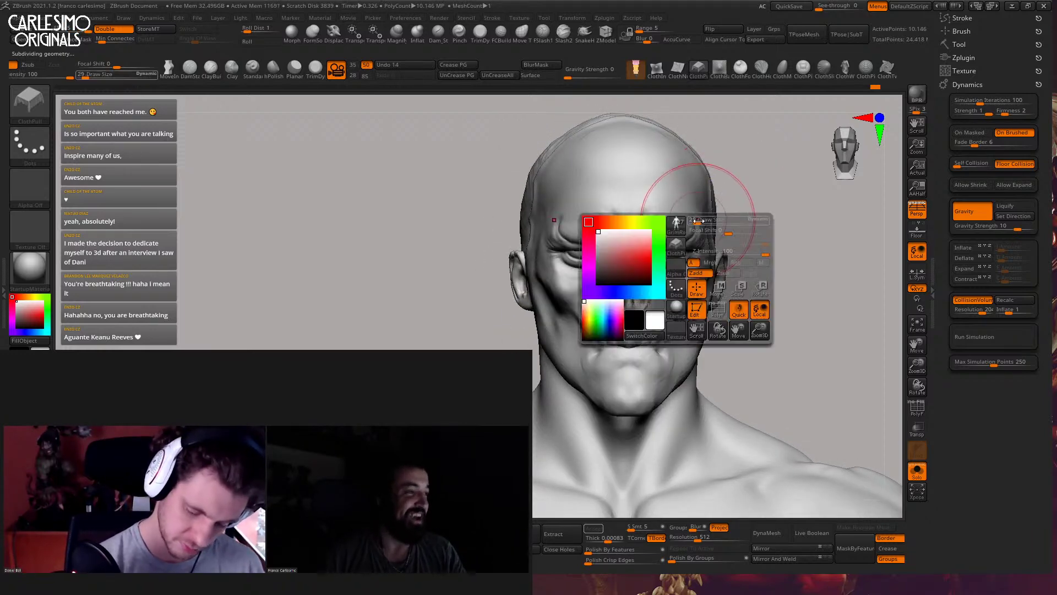
key(b)
key(m)
key(v)
right_drag(707, 208, 692, 210)
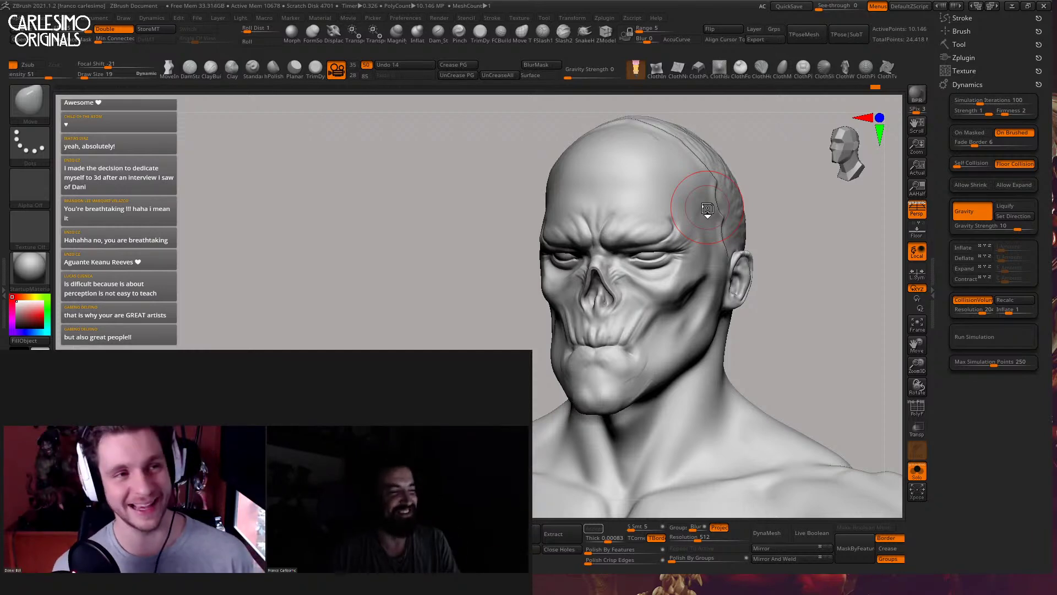
ctrl+right_drag(676, 285, 682, 280)
key(space)
click(682, 280)
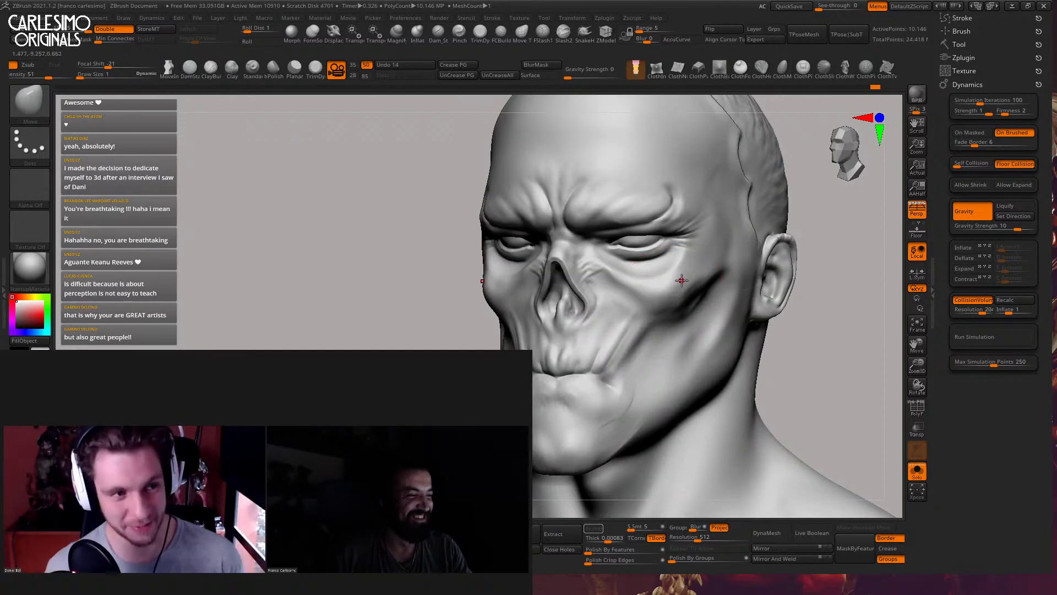
Build up the outer cheekbone with the ClayTubes brush at draw size 5 and low intensity
key(b)
key(c)
key(t)
key(space)
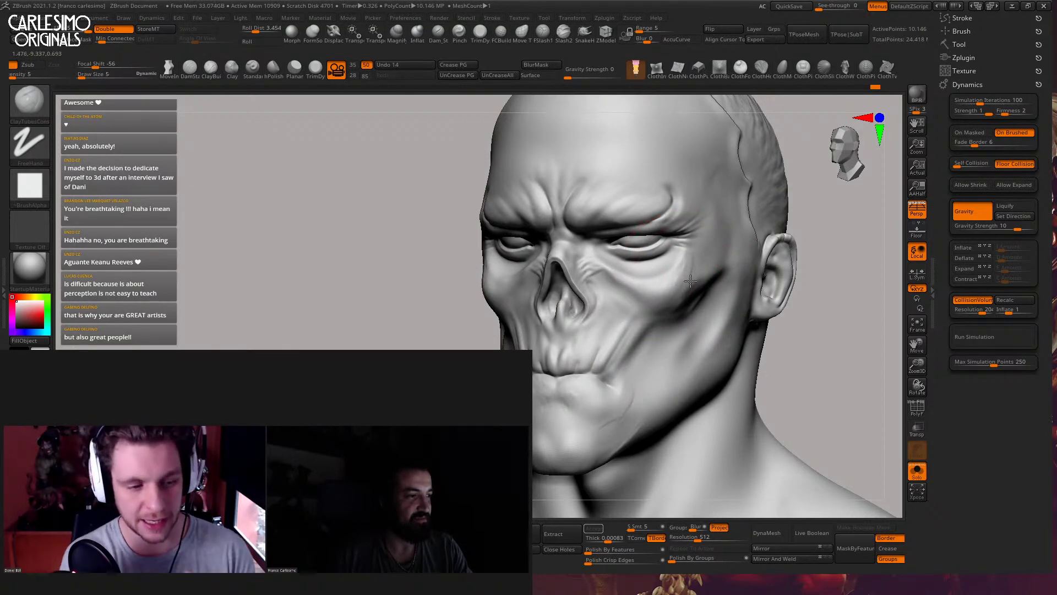
right_drag(691, 279, 707, 276)
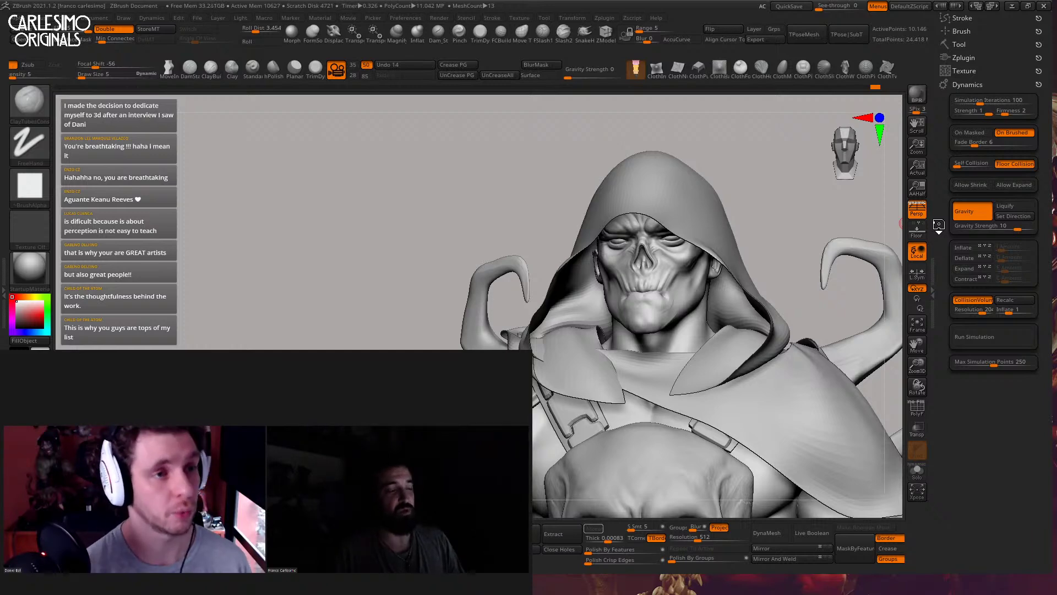
Make the hood's collar piece the active subtool and switch to the Move brush, enlarging the draw size to 161
drag(794, 257, 733, 316)
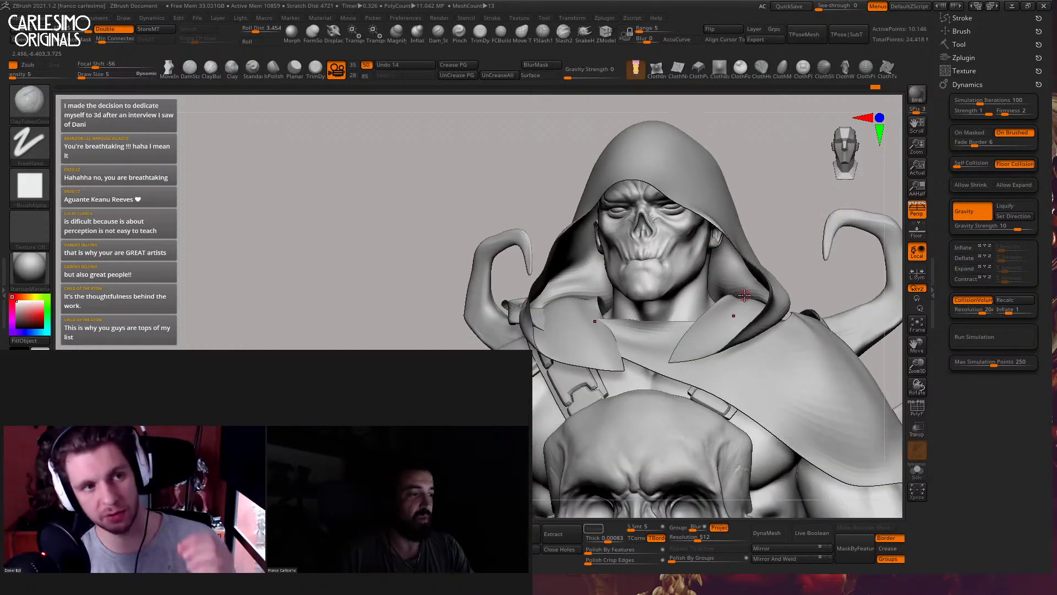
alt+click(737, 318)
right_drag(738, 322, 729, 323)
key(space)
drag(728, 323, 737, 324)
alt+right_drag(723, 334, 722, 312)
key(space)
click(722, 312)
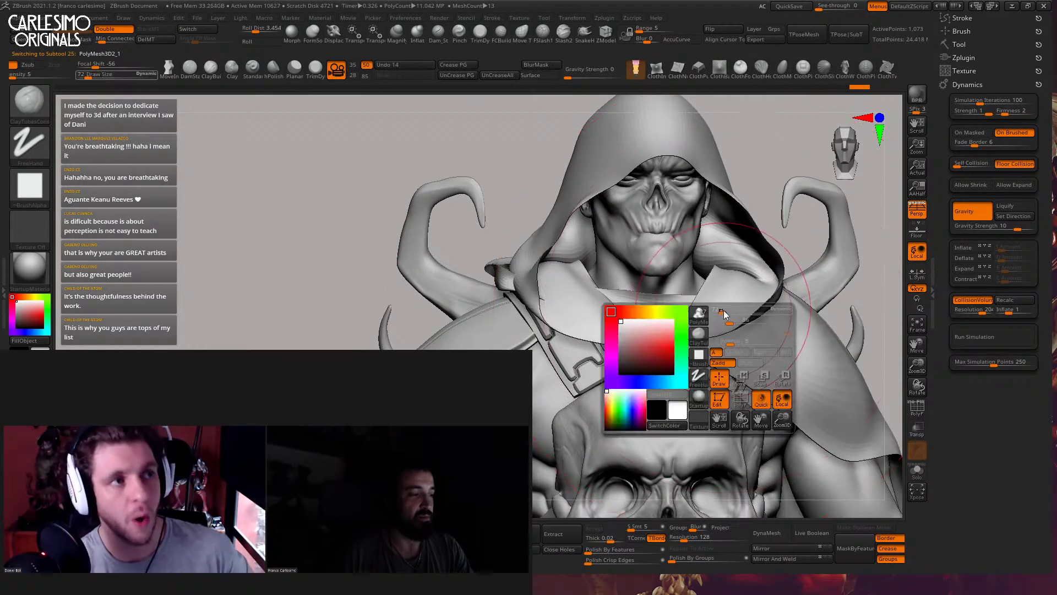
drag(731, 320, 736, 322)
right_drag(737, 321, 720, 324)
key(b)
key(m)
key(v)
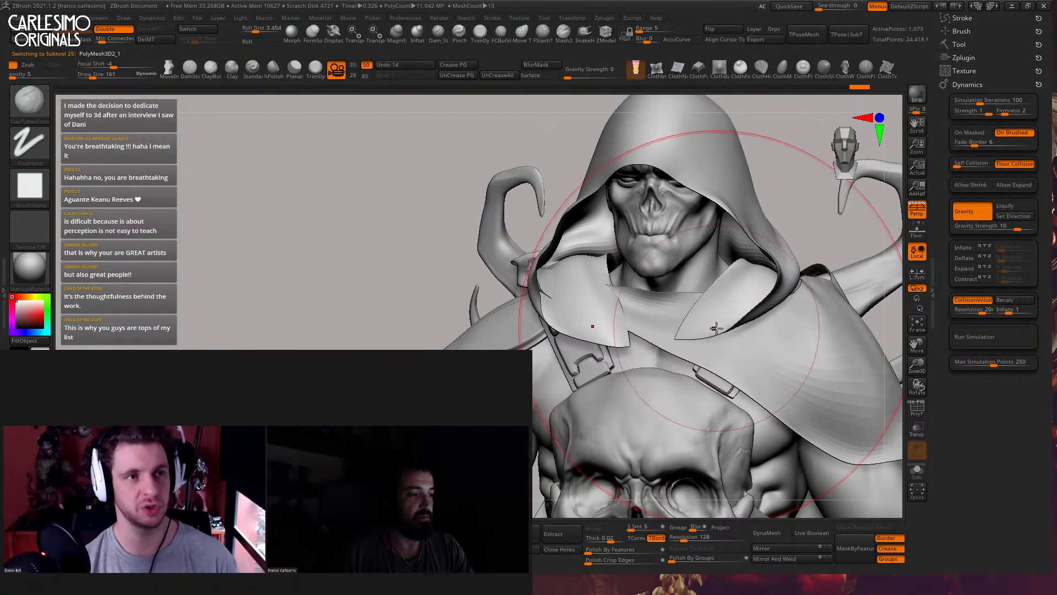
Reshape the pointed collar flaps below the hood with the Move brush, varying the draw size between strokes
key(space)
click(713, 329)
drag(723, 326, 710, 326)
mouse_move(711, 325)
right_down()
mouse_move(727, 317)
mouse_move(671, 345)
mouse_move(719, 319)
right_up()
key(space)
click(549, 303)
alt+click(765, 331)
key(space)
click(670, 351)
key(space)
click(715, 323)
right_drag(788, 265, 832, 250)
right_drag(692, 327, 722, 342)
Select the shoulder cape and adjust it beside the hood and strap using the Move brush at draw sizes 29 to 35
key(space)
click(571, 318)
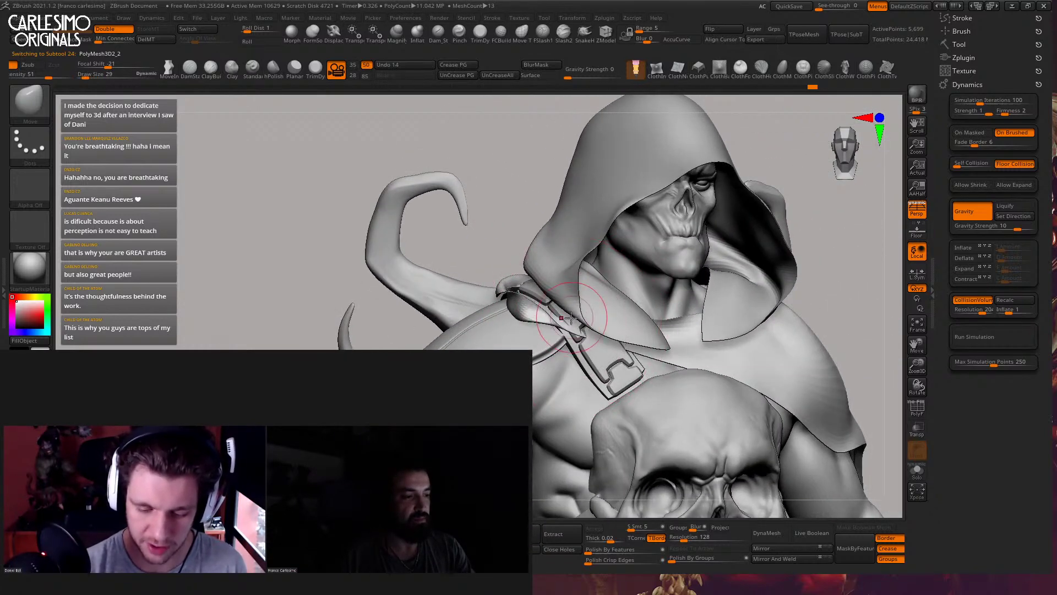
drag(571, 319, 581, 306)
mouse_move(581, 306)
right_down()
mouse_move(611, 295)
mouse_move(589, 275)
mouse_move(625, 278)
right_up()
drag(543, 324, 529, 299)
mouse_move(559, 281)
right_down()
mouse_move(531, 265)
mouse_move(534, 325)
mouse_move(552, 322)
mouse_move(541, 319)
right_up()
key(space)
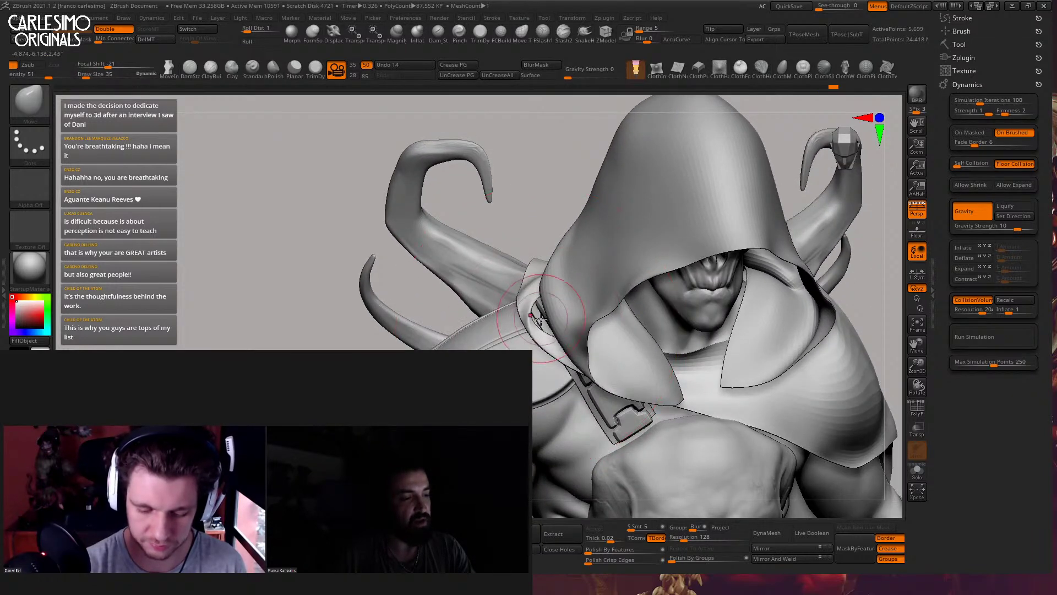
key(space)
drag(541, 318, 545, 317)
mouse_move(520, 310)
shift+right_down()
mouse_move(546, 329)
mouse_move(663, 279)
mouse_move(641, 299)
mouse_move(677, 284)
shift+right_up()
Refine the cape's drape across the chest and opposite shoulder with the Move brush at draw size 48
key(space)
mouse_move(696, 354)
ctrl+right_down()
mouse_move(694, 377)
mouse_move(667, 319)
ctrl+right_up()
key(space)
drag(657, 293, 663, 291)
key(space)
key(space)
drag(662, 291, 646, 283)
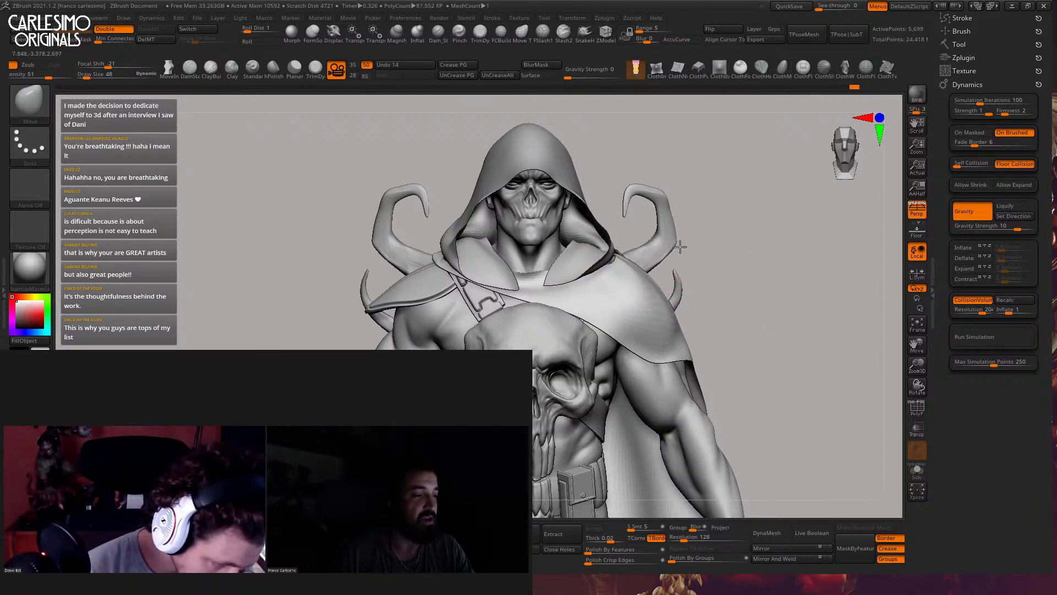
mouse_move(680, 247)
right_down()
mouse_move(713, 264)
mouse_move(821, 206)
mouse_move(826, 236)
mouse_move(868, 257)
mouse_move(878, 241)
mouse_move(875, 262)
mouse_move(861, 216)
mouse_move(843, 249)
mouse_move(862, 225)
mouse_move(853, 239)
mouse_move(827, 229)
mouse_move(816, 243)
mouse_move(853, 254)
mouse_move(863, 222)
right_up()
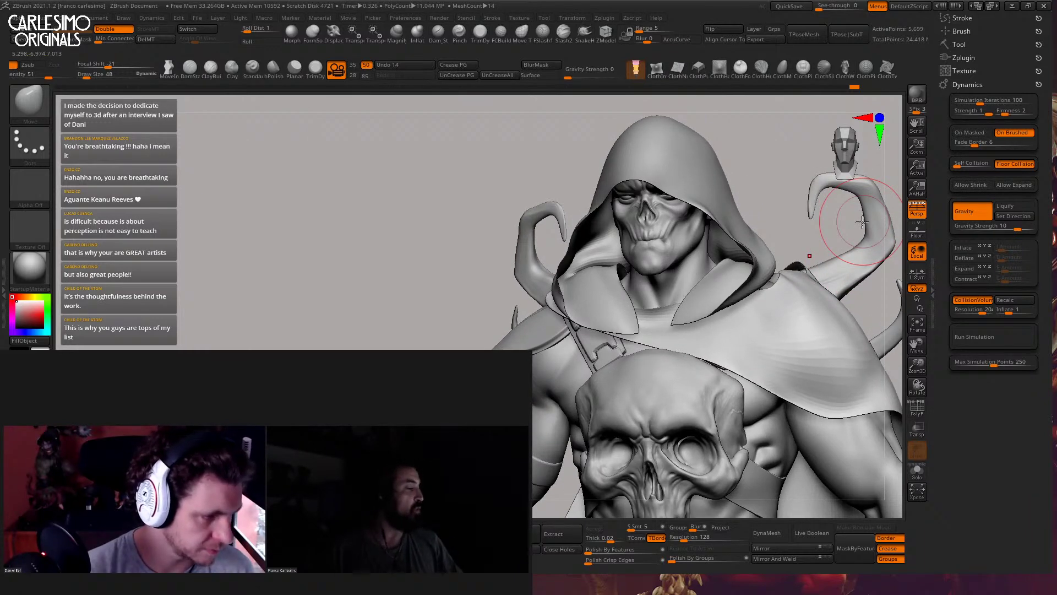
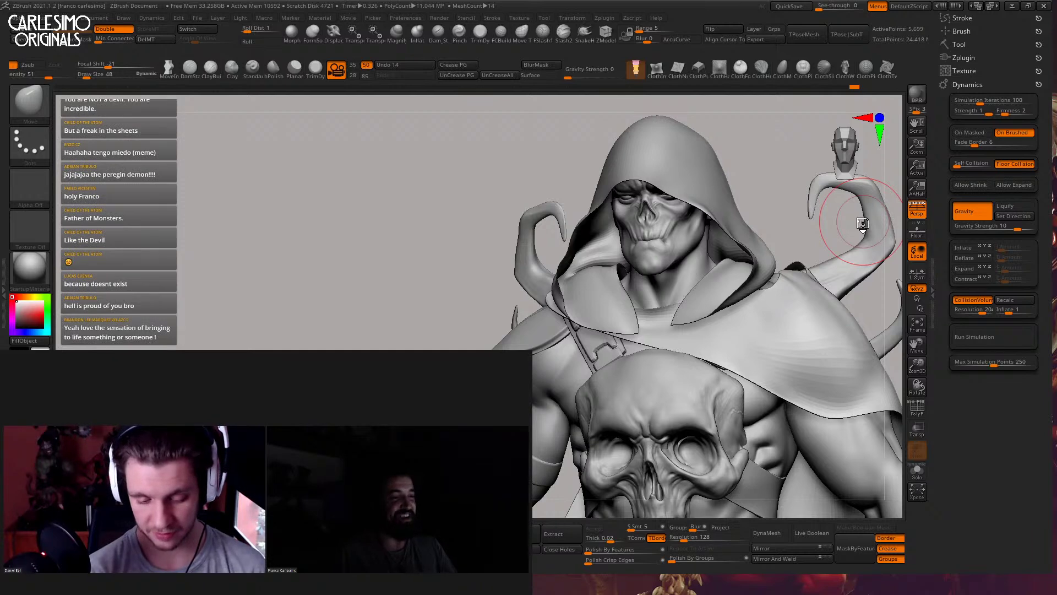
Make the hood the active subtool and adjust its collar flaps with the Move Topological brush at draw size 91
drag(771, 203, 764, 202)
mouse_move(787, 280)
alt+right_down()
mouse_move(713, 287)
mouse_move(715, 271)
alt+right_up()
alt+click(708, 270)
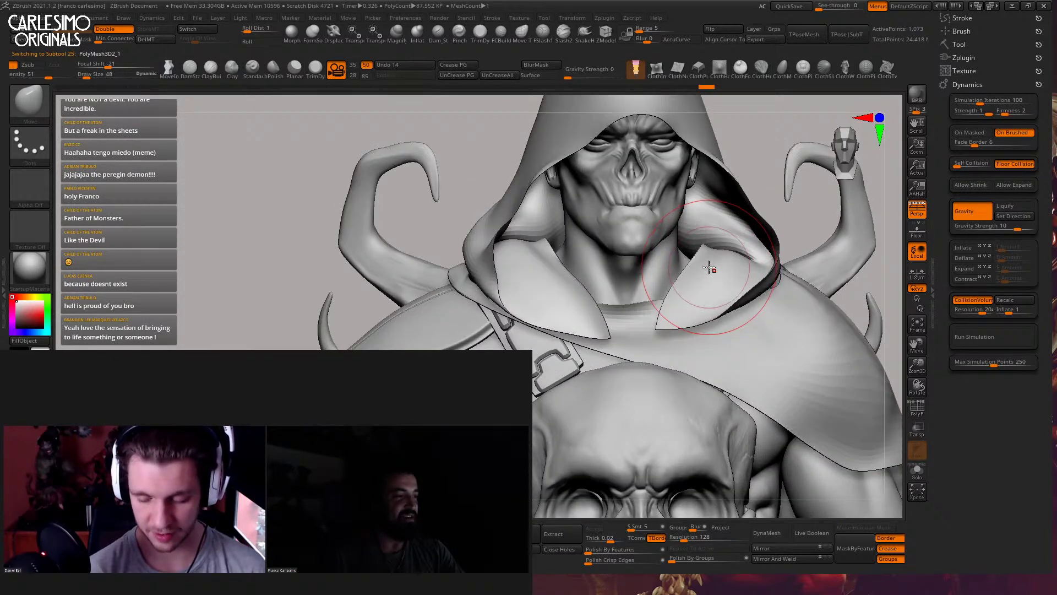
alt+right_drag(539, 262, 581, 253)
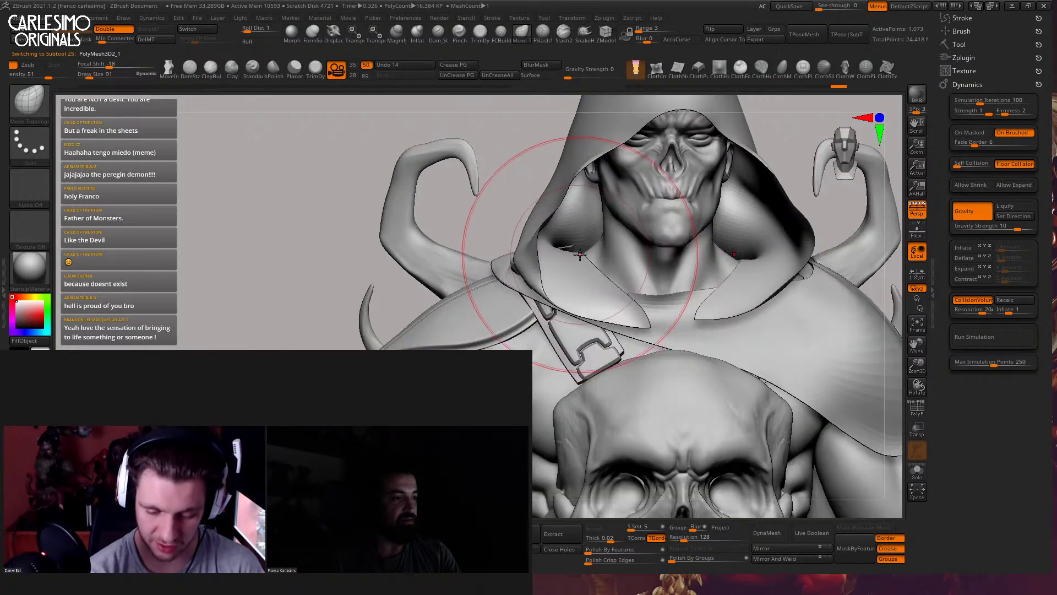
drag(573, 251, 576, 248)
mouse_move(650, 296)
ctrl+right_down()
mouse_move(742, 234)
mouse_move(700, 242)
mouse_move(771, 238)
mouse_move(729, 248)
ctrl+right_up()
Switch to the Move brush and reshape the hood's side edges and collar around the face at draw sizes 91 to 102
key(b)
key(m)
key(v)
drag(729, 248, 743, 252)
right_drag(743, 252, 716, 233)
drag(717, 233, 719, 215)
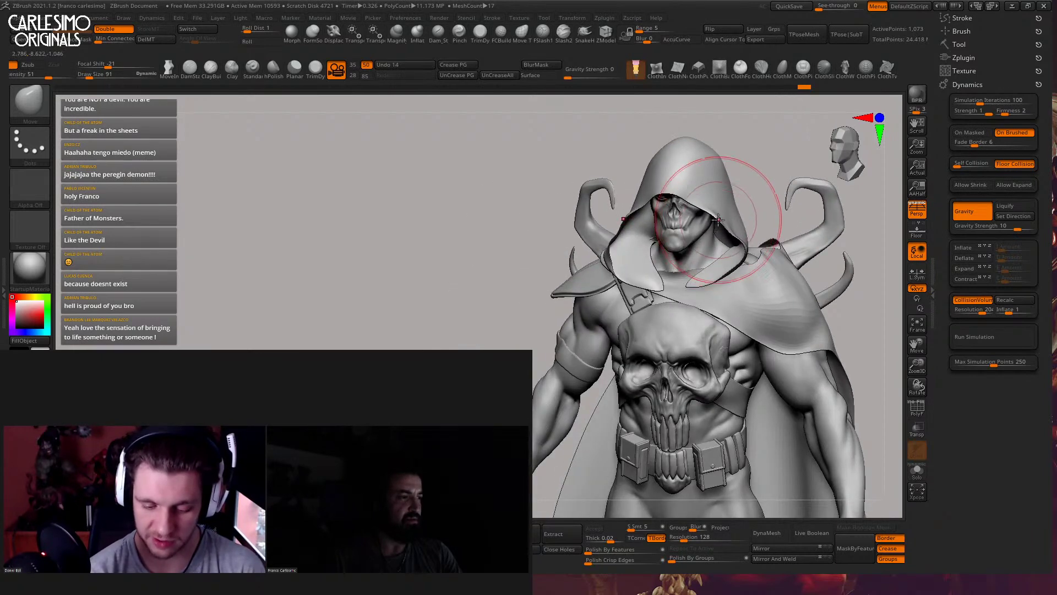
mouse_move(719, 216)
right_down()
mouse_move(751, 220)
mouse_move(706, 286)
right_up()
mouse_move(706, 286)
ctrl+right_down()
mouse_move(719, 271)
mouse_move(699, 283)
mouse_move(709, 307)
mouse_move(744, 300)
mouse_move(747, 319)
ctrl+right_up()
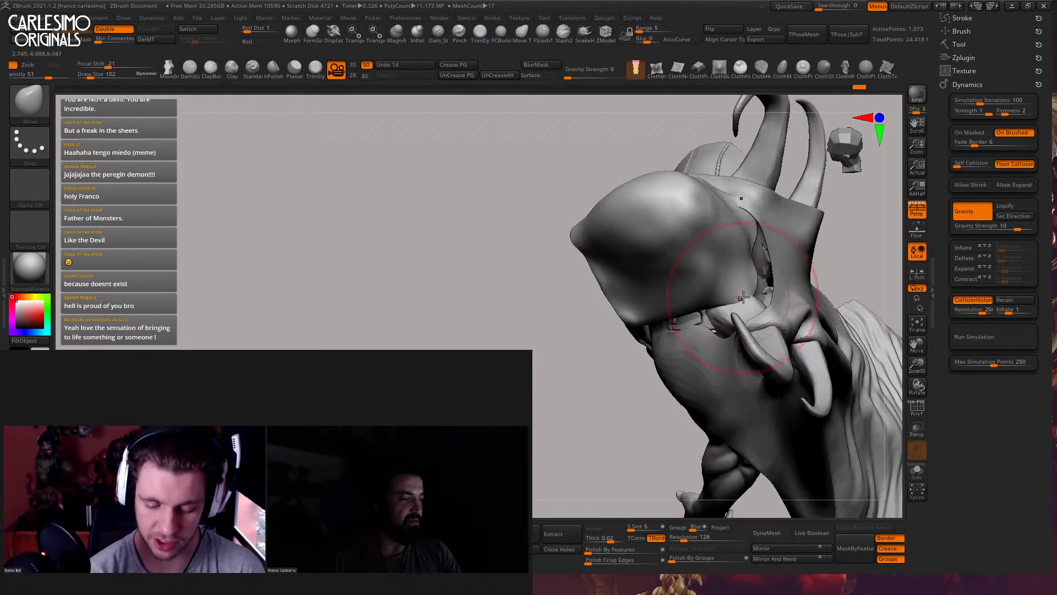
Try to adjust the hood's edge above the shoulder cape with the Move brush at draw size 64, and undo the last two changes
drag(757, 272, 751, 283)
mouse_move(750, 283)
right_down()
mouse_move(756, 317)
mouse_move(763, 308)
right_up()
drag(763, 264, 767, 262)
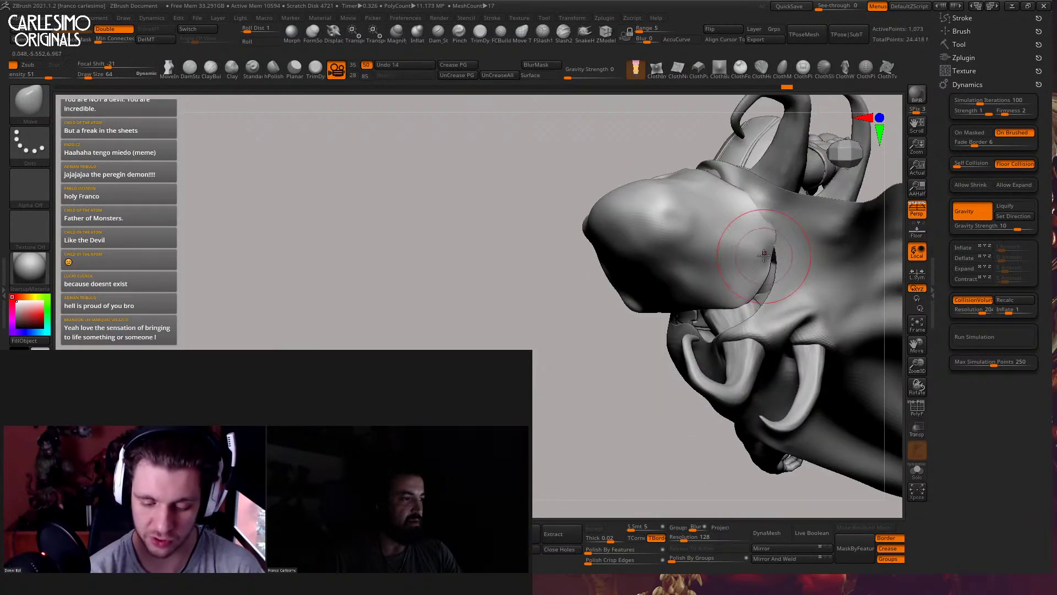
mouse_move(766, 262)
right_down()
mouse_move(733, 328)
mouse_move(798, 167)
right_up()
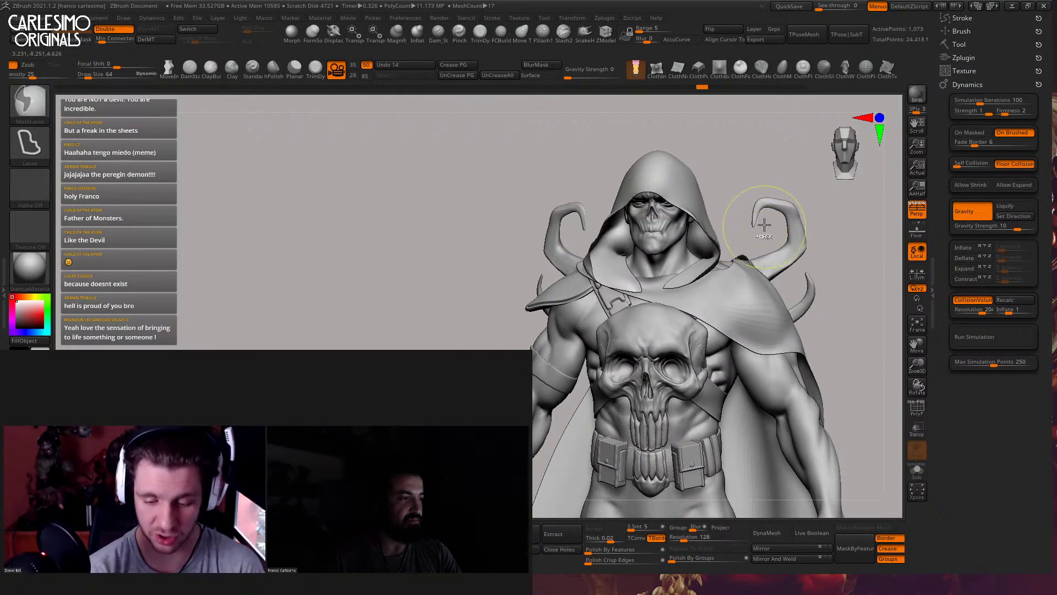
mouse_move(730, 236)
ctrl+right_down()
mouse_move(775, 259)
mouse_move(770, 235)
mouse_move(793, 224)
mouse_move(794, 196)
ctrl+right_up()
key(ctrl+z)
key(ctrl+z)
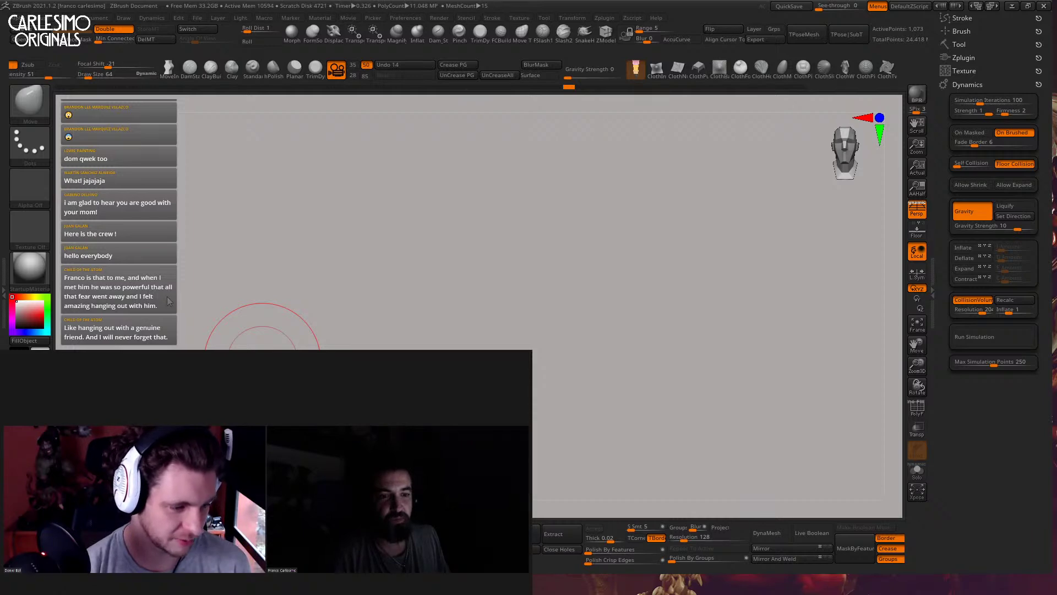
Examine the whole caped figure from the front and at a three-quarter angle, with its subtool list shown
mouse_move(760, 219)
mouse_down()
mouse_move(779, 188)
mouse_move(774, 142)
mouse_move(775, 157)
mouse_move(597, 130)
mouse_up()
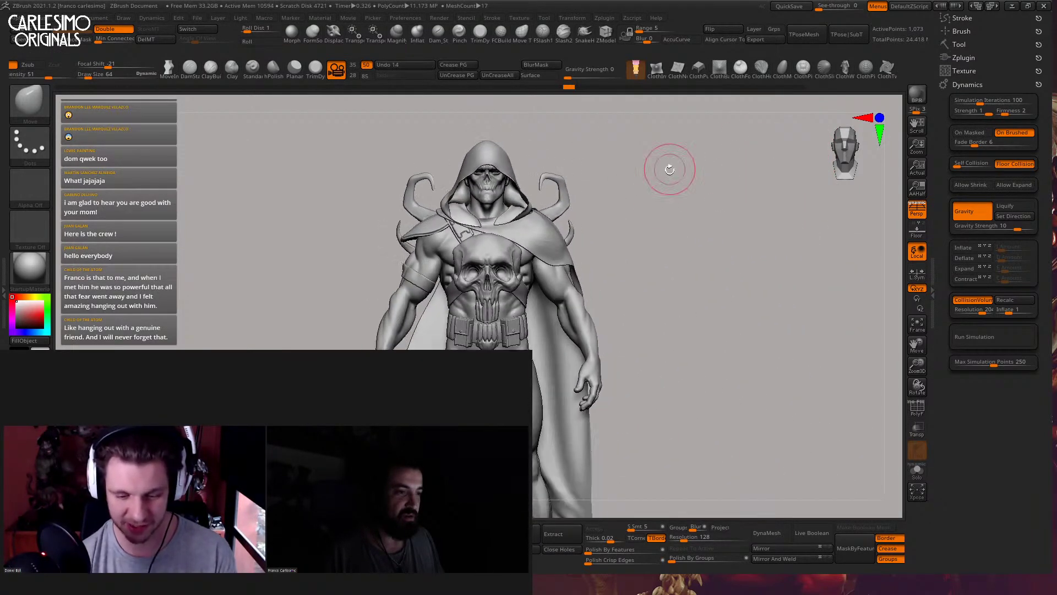
drag(687, 190, 700, 216)
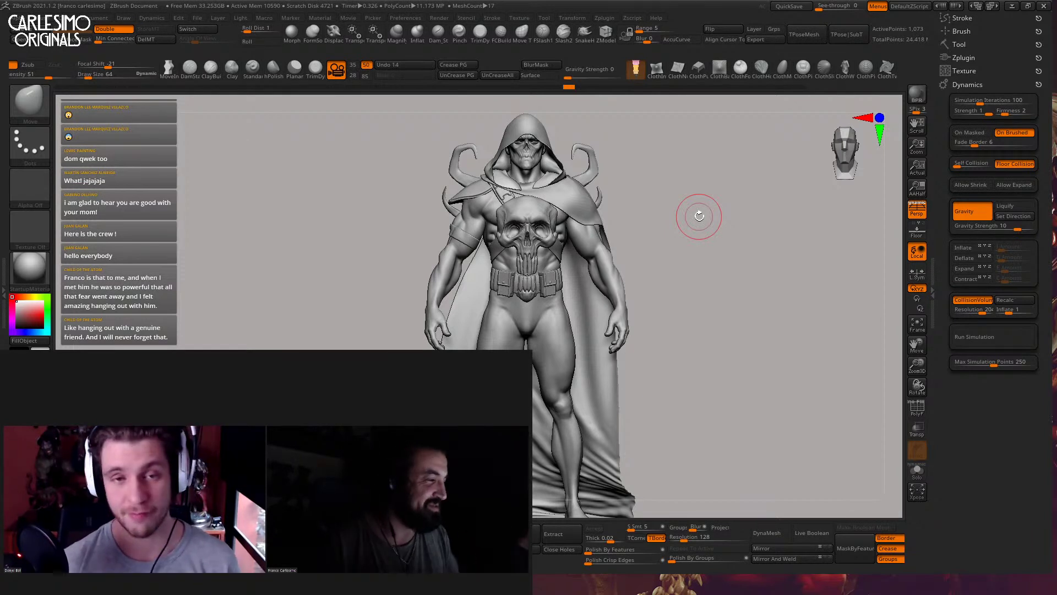
click(969, 84)
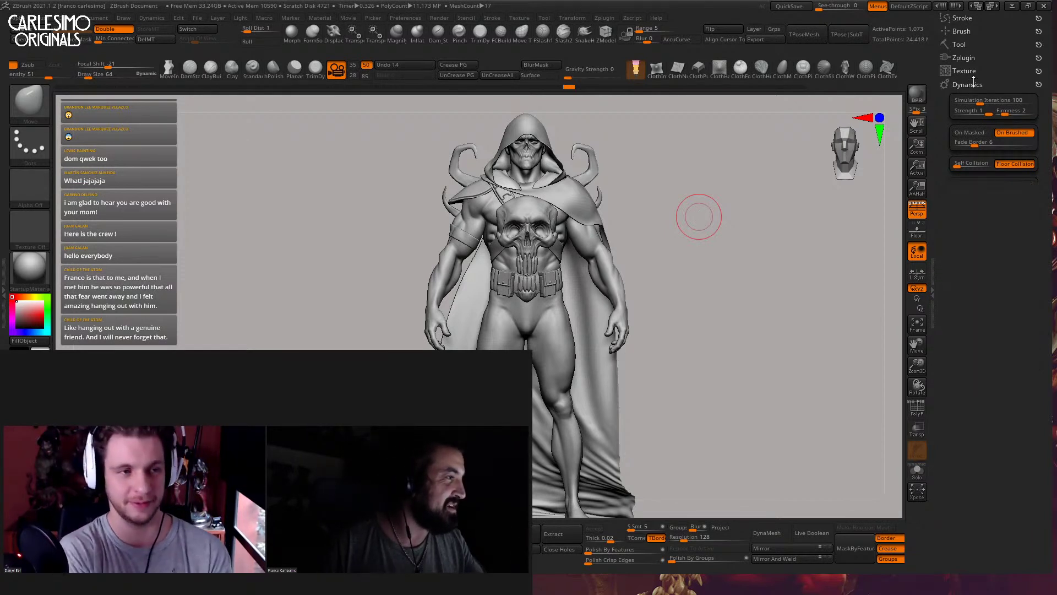
click(961, 44)
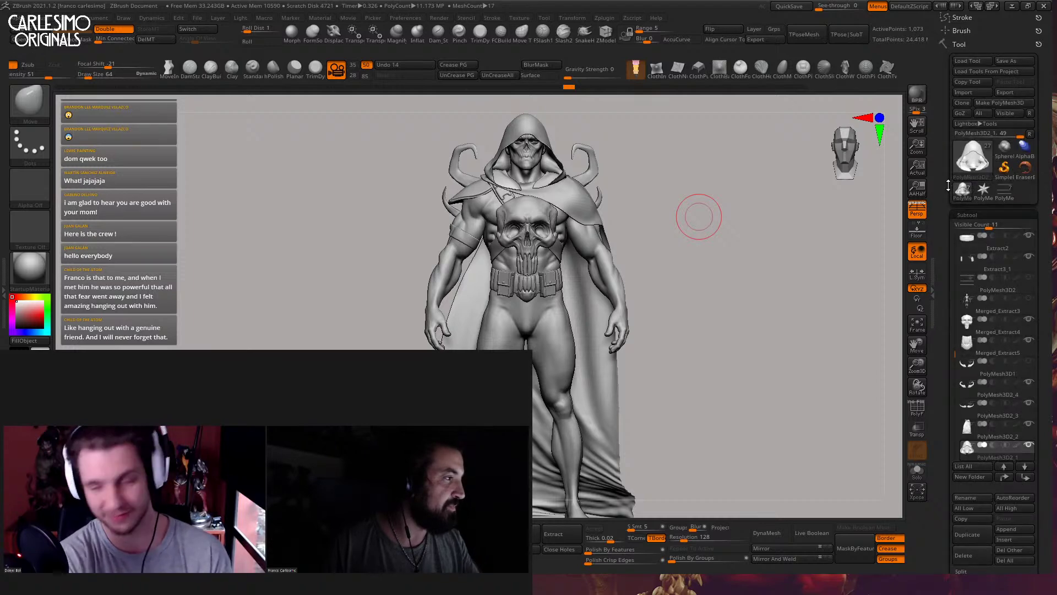
scroll(948, 186, down, 1)
mouse_move(781, 372)
mouse_down()
mouse_move(784, 404)
mouse_move(866, 382)
mouse_move(841, 394)
mouse_move(866, 394)
mouse_move(878, 383)
mouse_move(871, 338)
mouse_move(892, 333)
mouse_up()
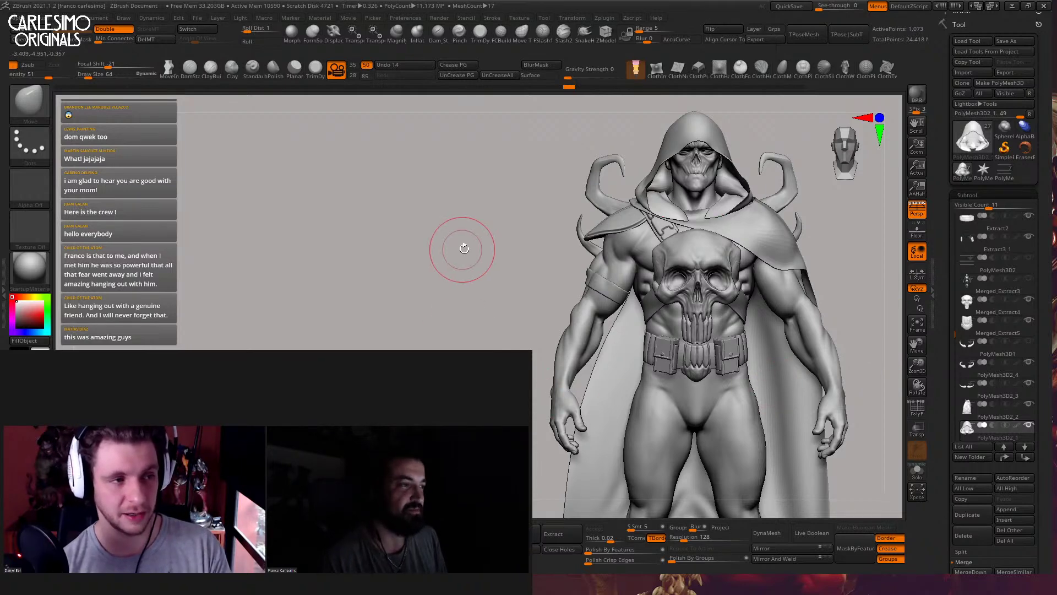
drag(467, 246, 474, 242)
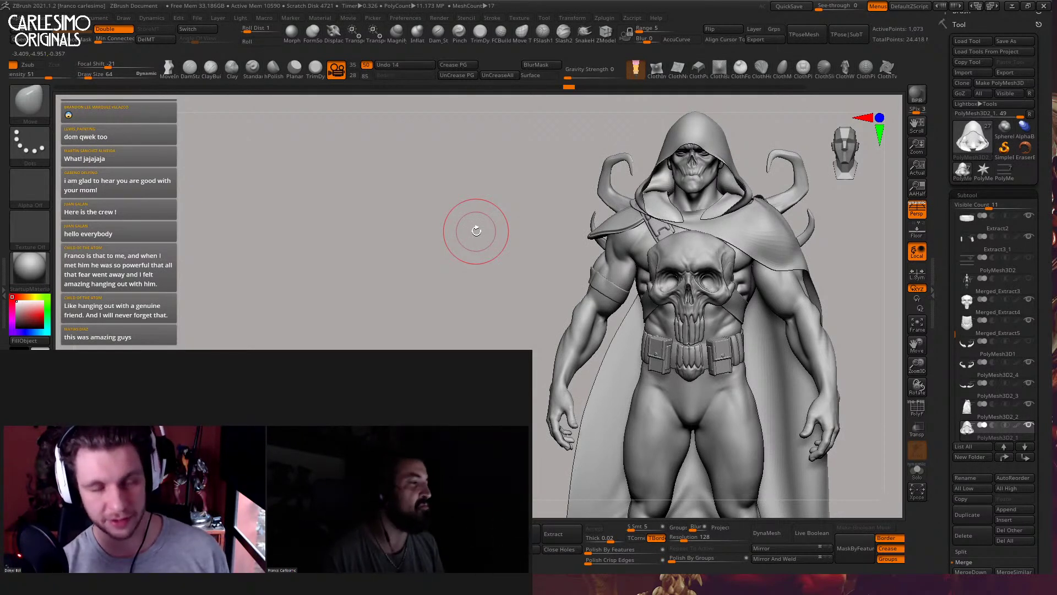
drag(471, 271, 437, 273)
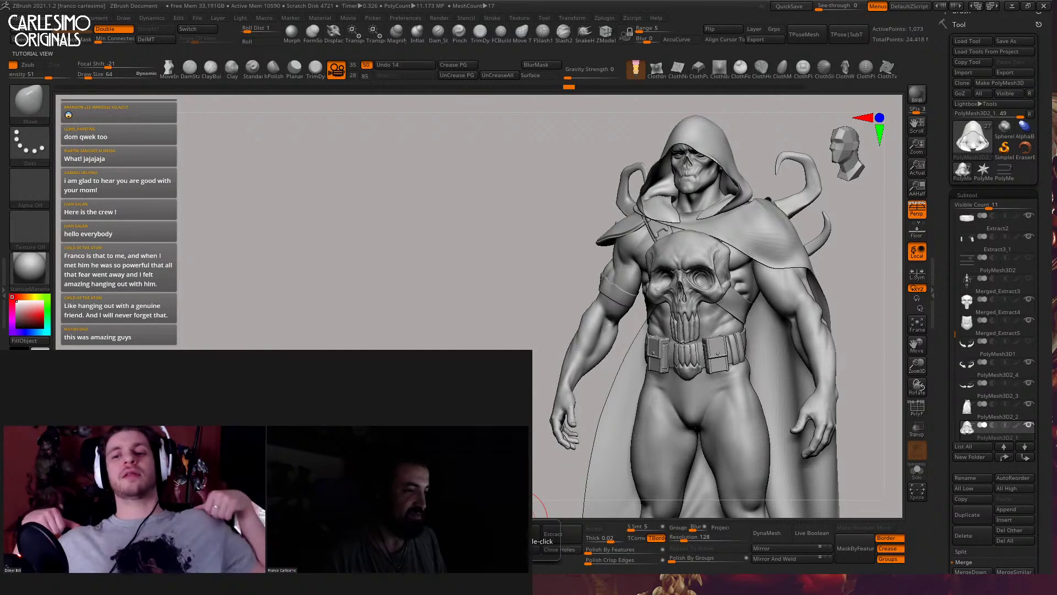